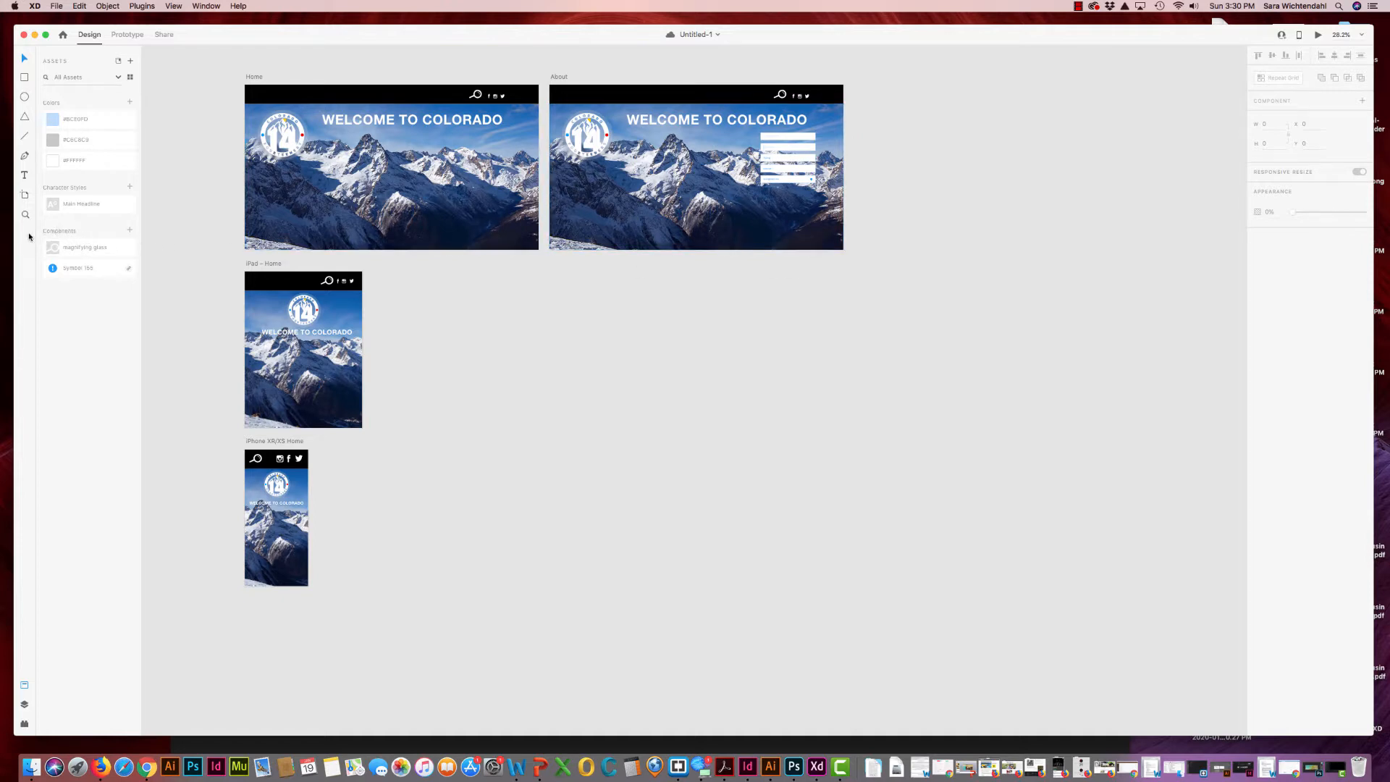
Delete the five white form fields beneath the headline on the About artboard
{"action": "key", "text": "z"}
{"action": "left_click", "coordinate": [680, 198]}
{"action": "left_click", "coordinate": [693, 203]}
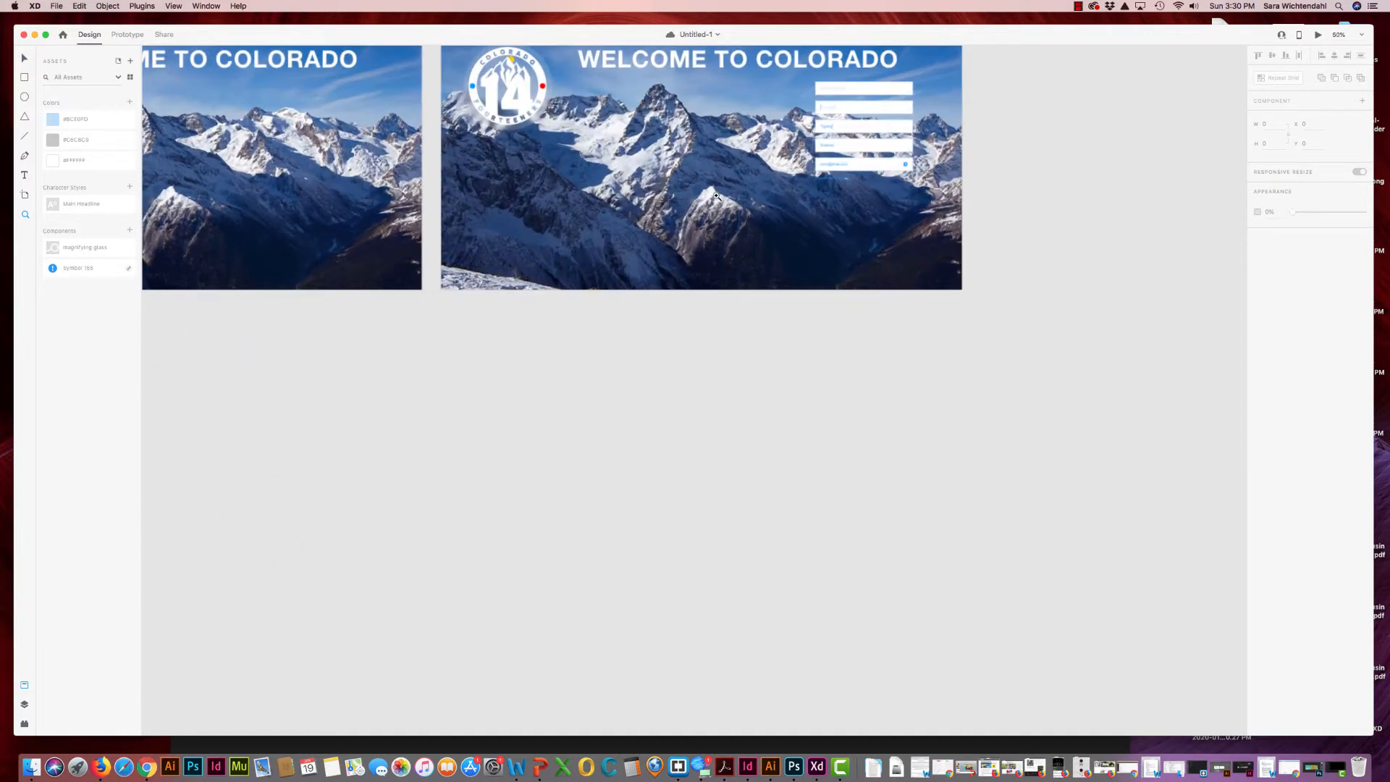
{"action": "left_click", "coordinate": [714, 200]}
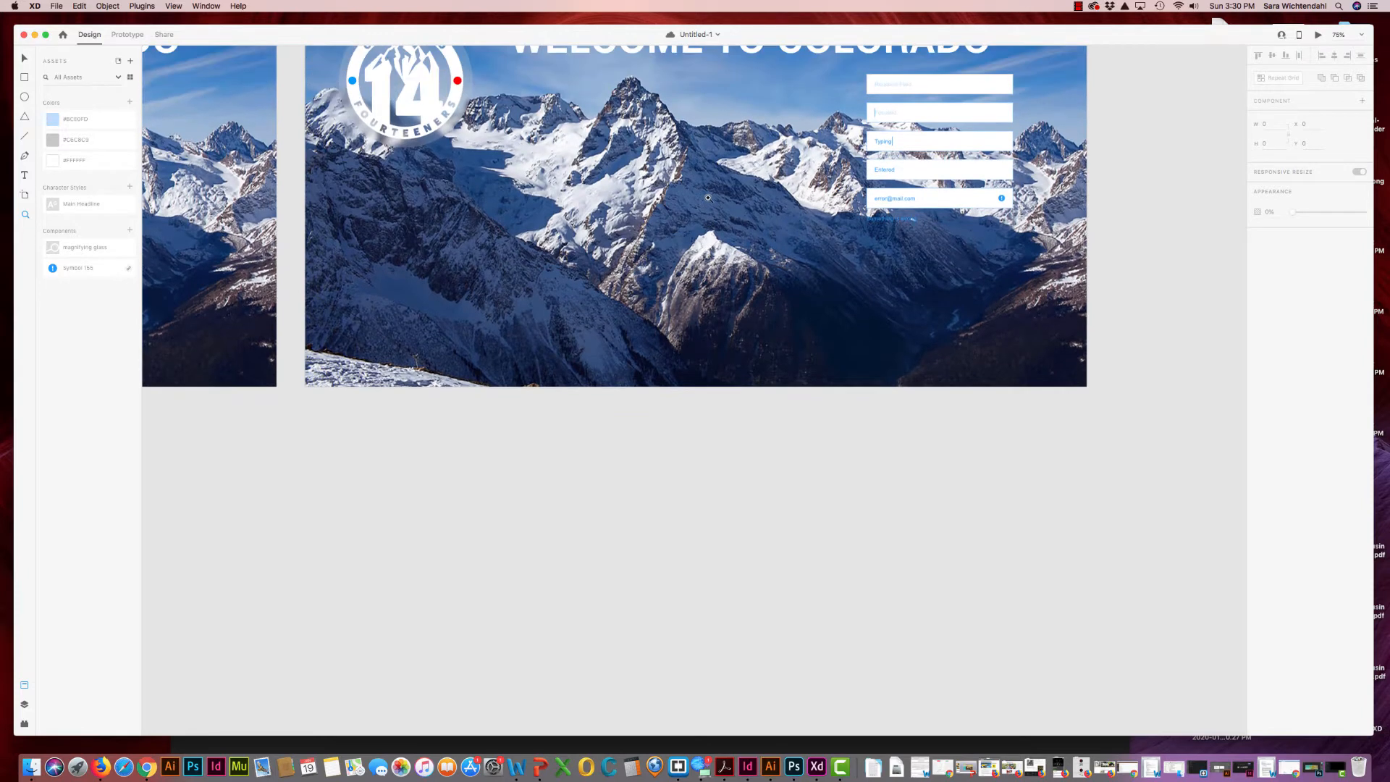
{"action": "scroll", "coordinate": [708, 197], "scroll_direction": "up", "scroll_amount": 5}
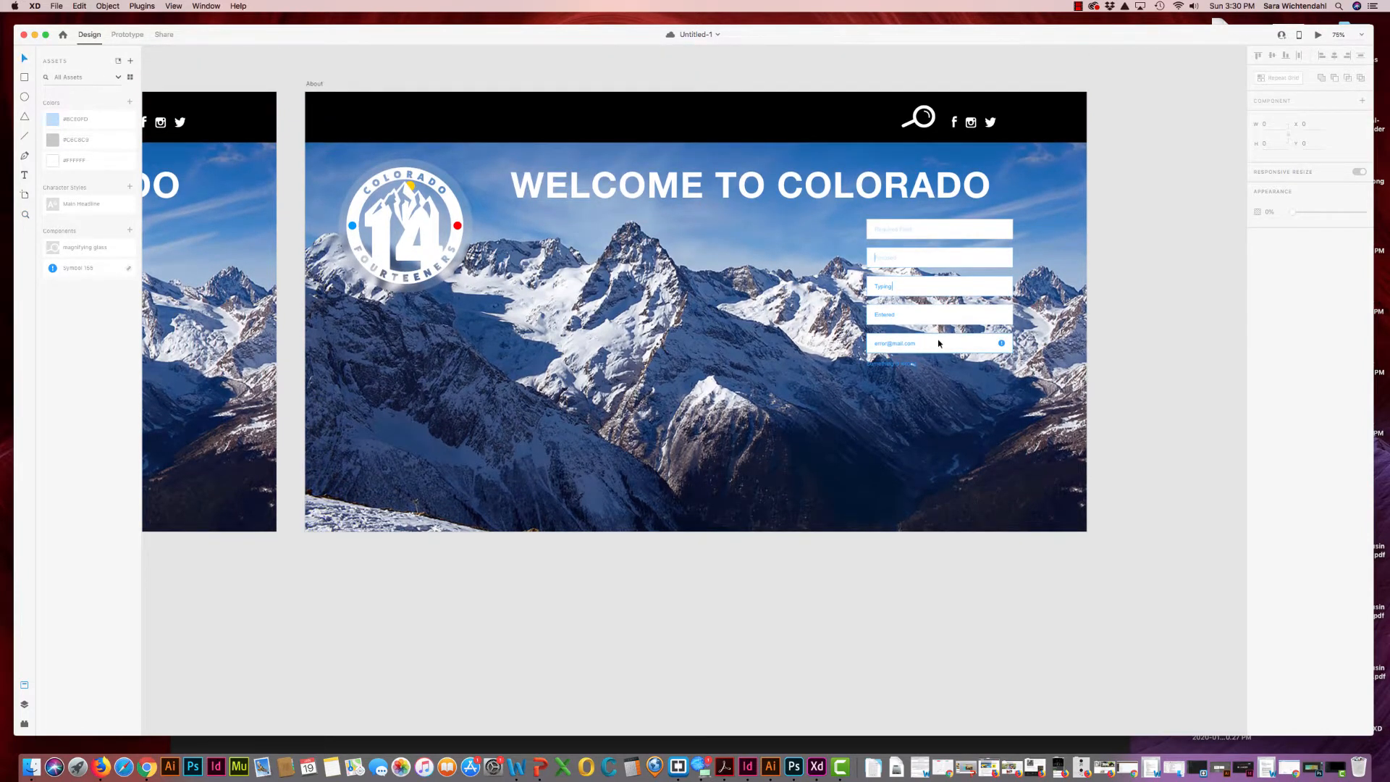
{"action": "left_click", "coordinate": [939, 229]}
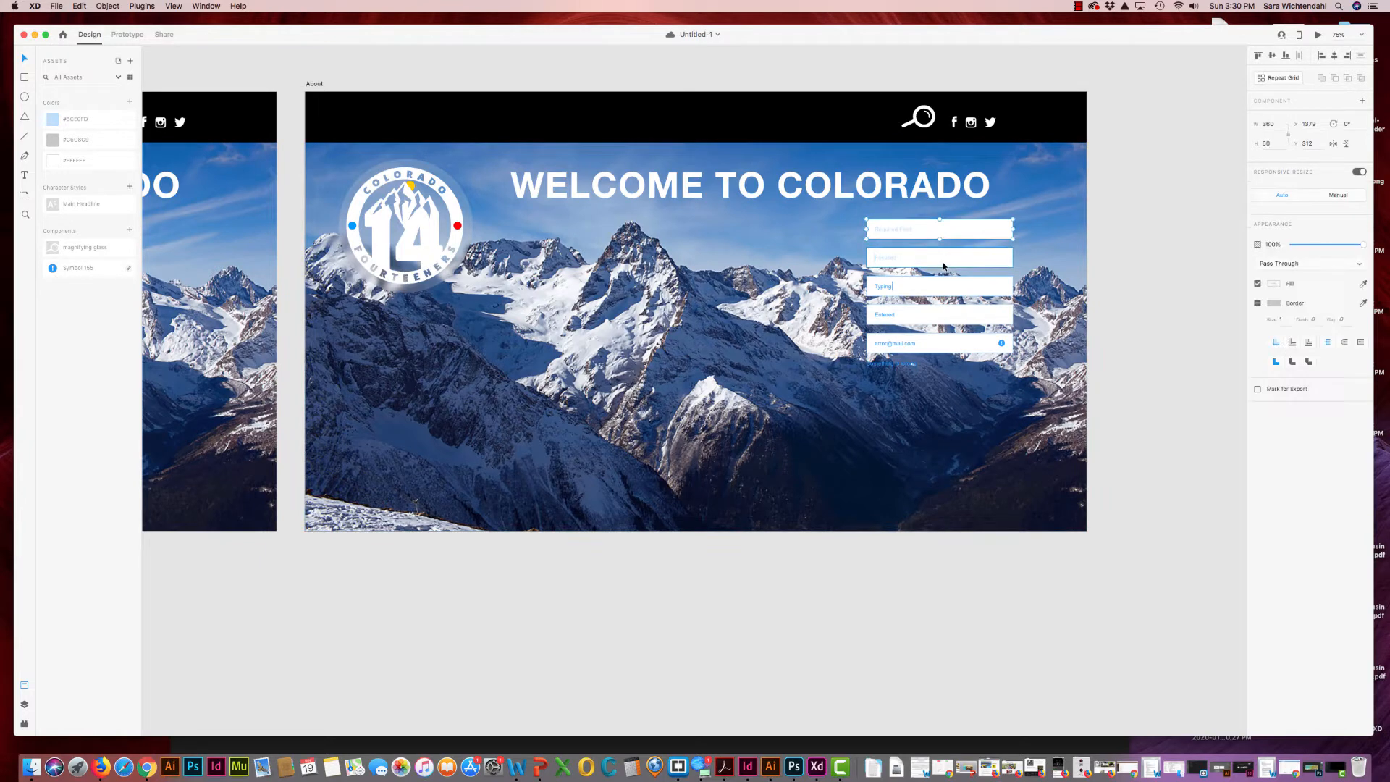
{"action": "left_click", "coordinate": [1001, 344]}
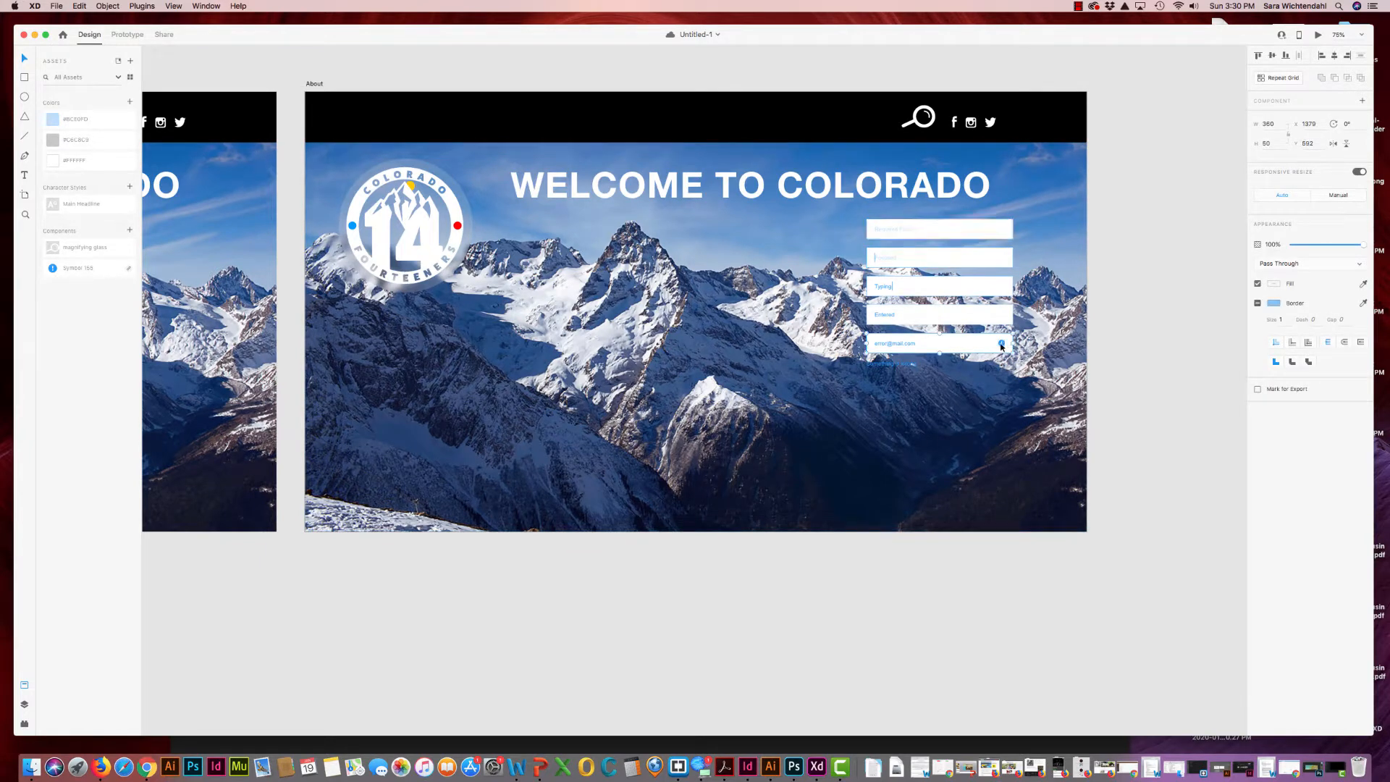
{"action": "key", "text": "Delete"}
{"action": "left_click", "coordinate": [947, 314]}
{"action": "key", "text": "Delete"}
{"action": "left_click", "coordinate": [947, 287]}
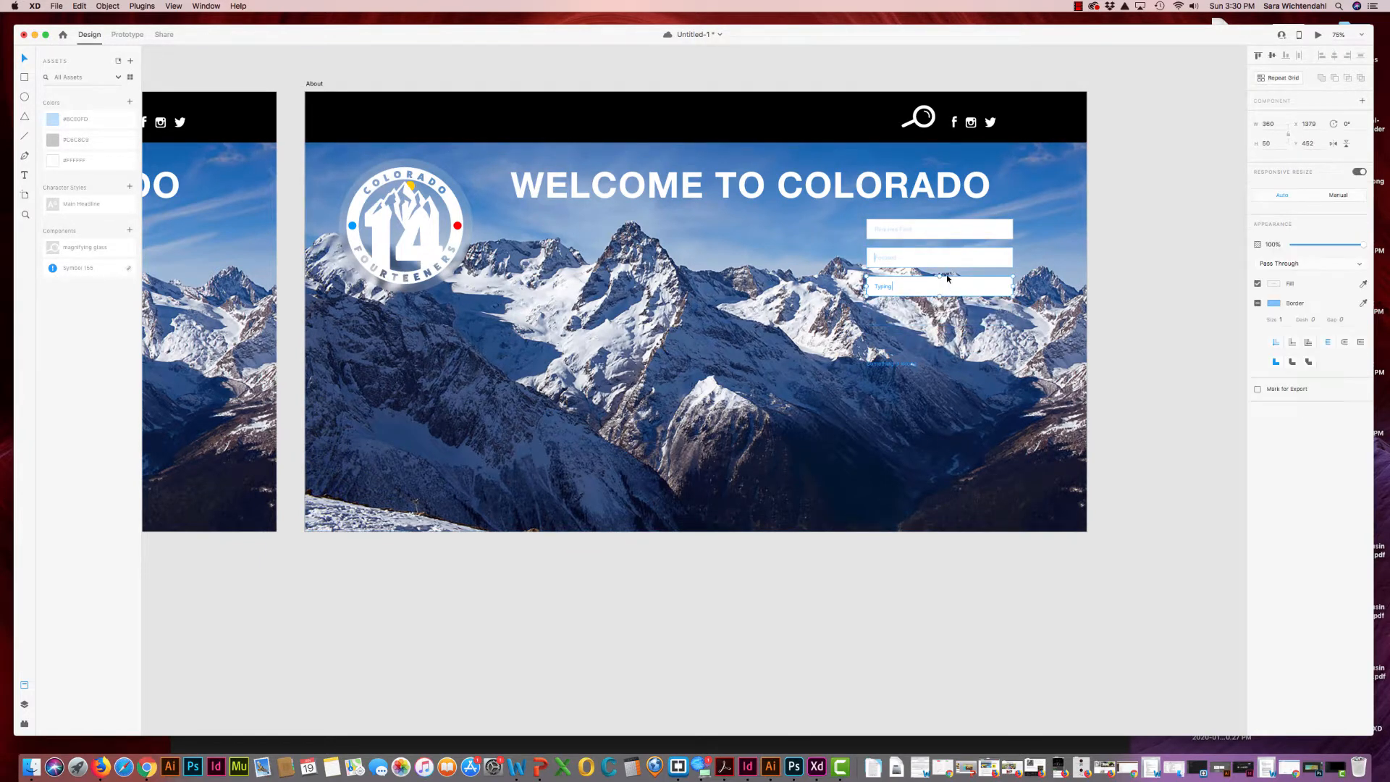
{"action": "key", "text": "Delete"}
{"action": "left_click", "coordinate": [943, 265]}
{"action": "key", "text": "Delete"}
{"action": "left_click", "coordinate": [936, 231]}
{"action": "key", "text": "Delete"}
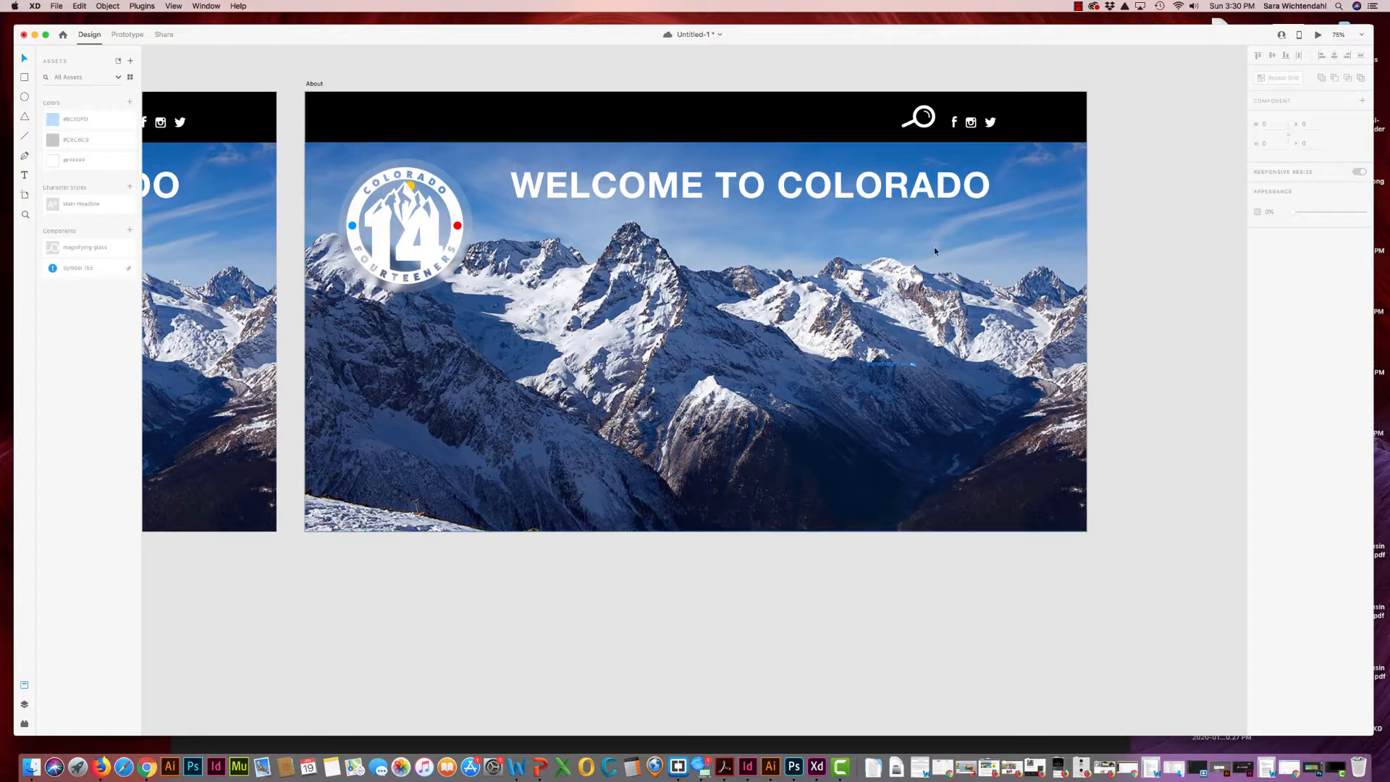
Delete the leftover blue text that sat below the form fields and save the document
{"action": "left_click", "coordinate": [891, 361]}
{"action": "key", "text": "Delete"}
{"action": "key", "text": "super+s"}
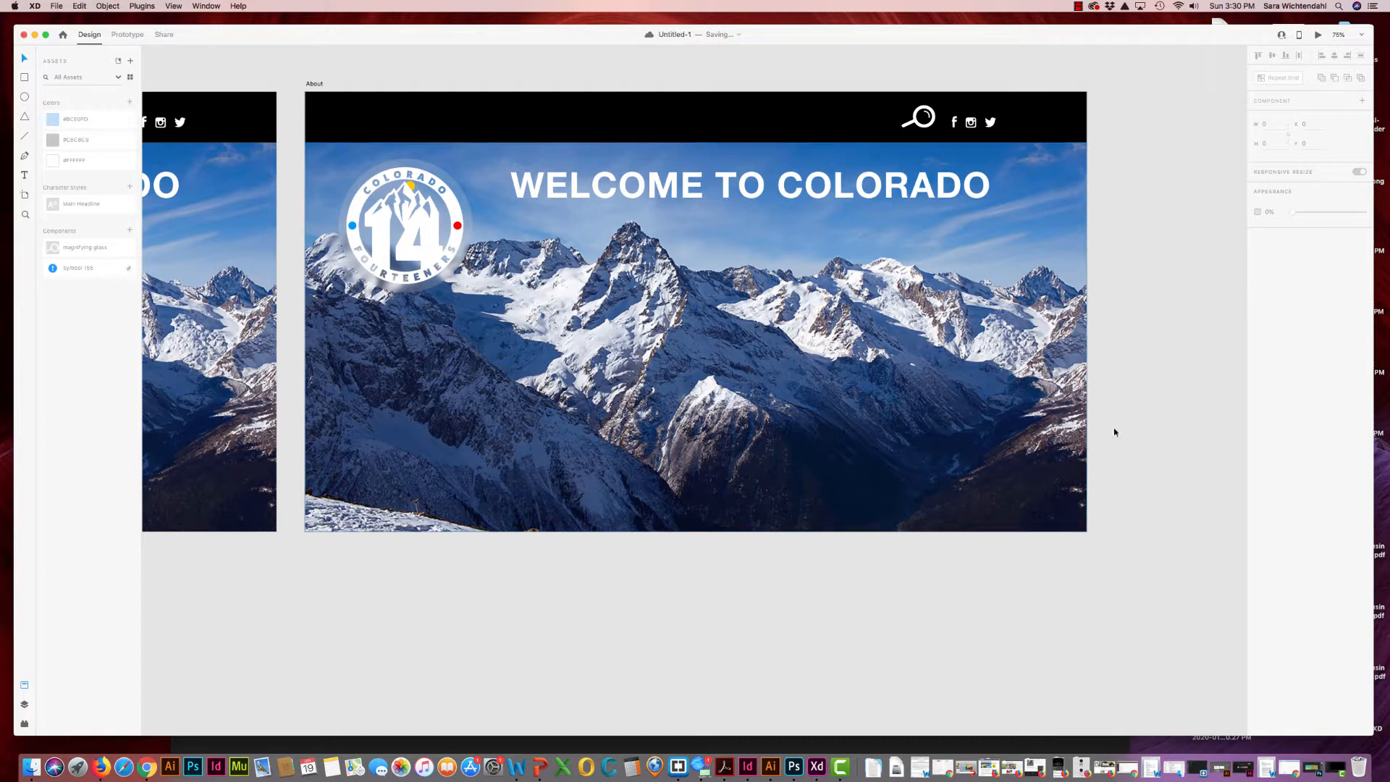
Shorten the About artboard's mountain image from its bottom edge and set its height to 200
{"action": "left_click", "coordinate": [697, 432]}
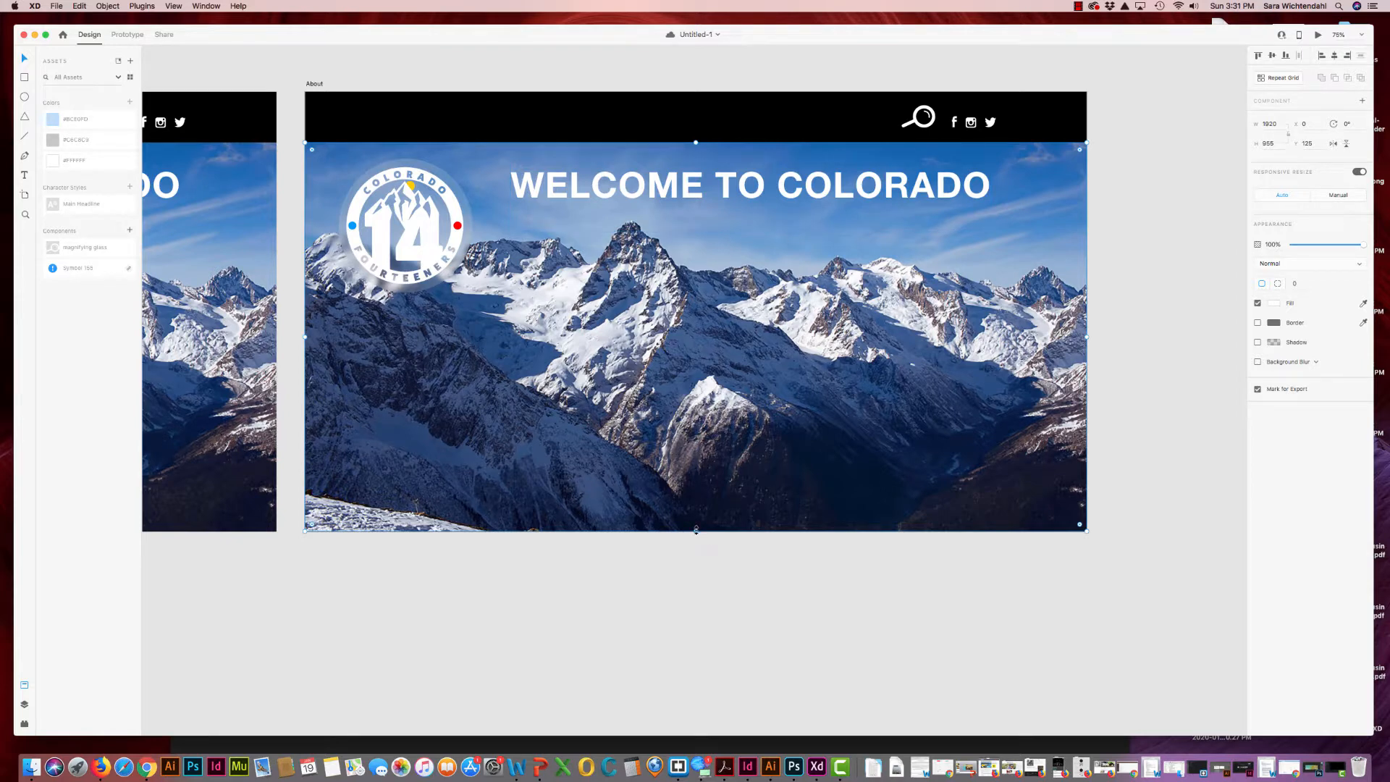
{"action": "left_click_drag", "start_coordinate": [696, 529], "coordinate": [677, 232]}
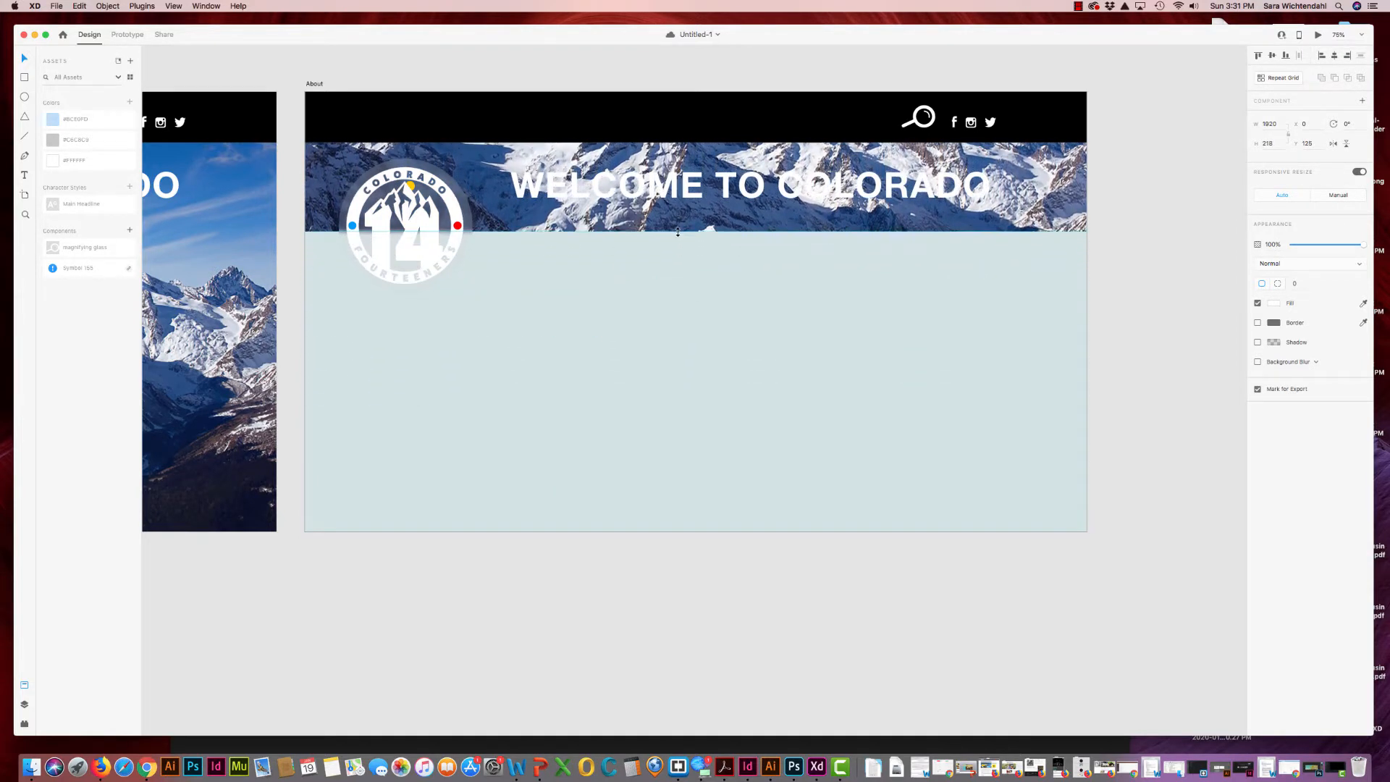
{"action": "left_click", "coordinate": [1280, 142]}
{"action": "type", "text": "200"}
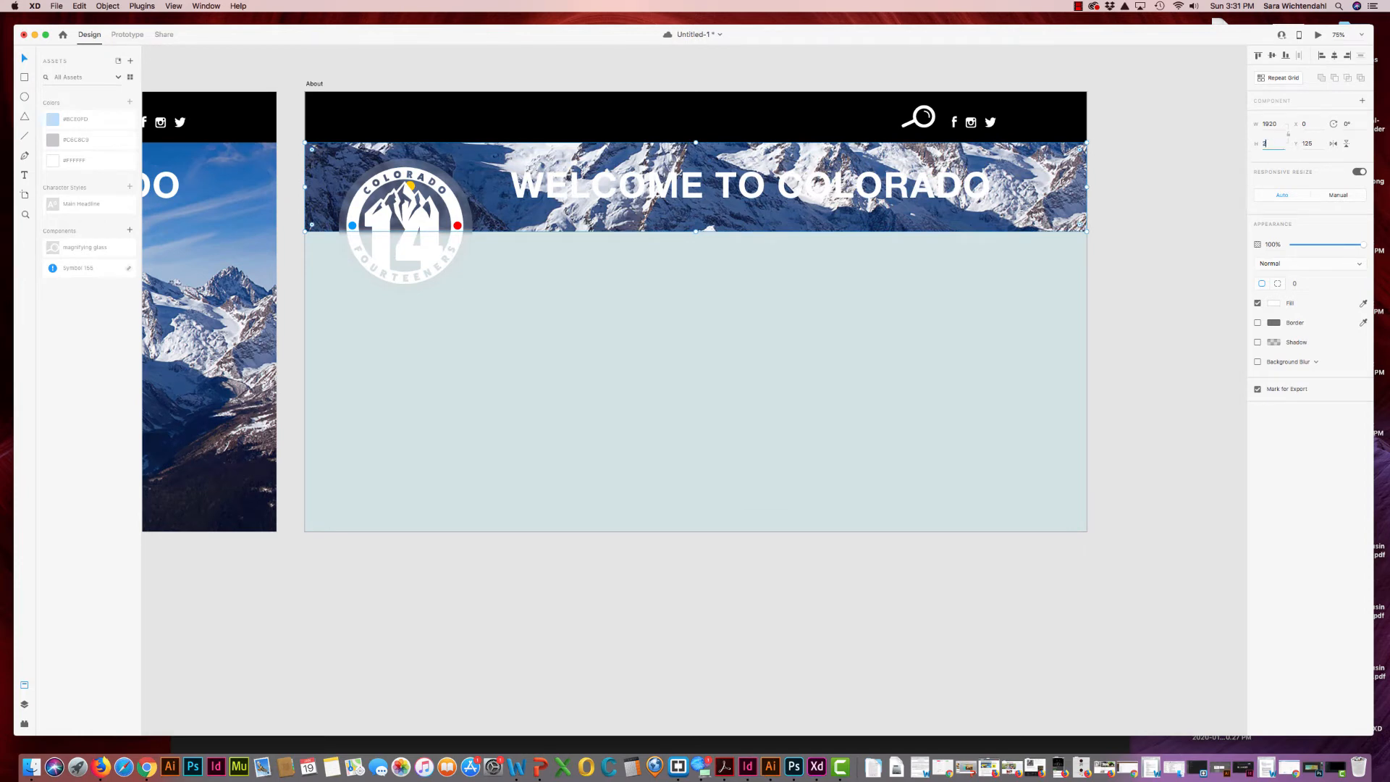
{"action": "key", "text": "Return"}
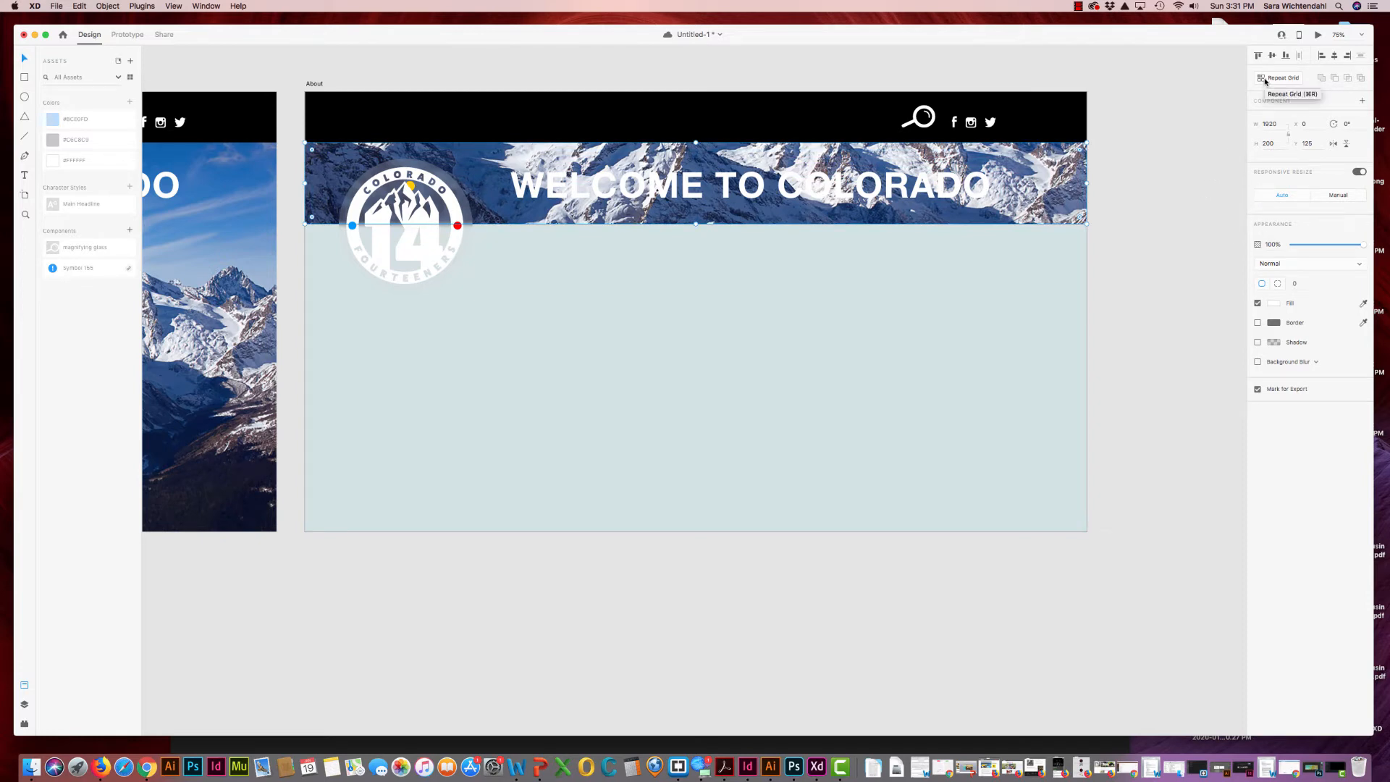
Turn the mountain strip into a Repeat Grid with five stacked rows and no gap between them, and save
{"action": "left_click", "coordinate": [1266, 80]}
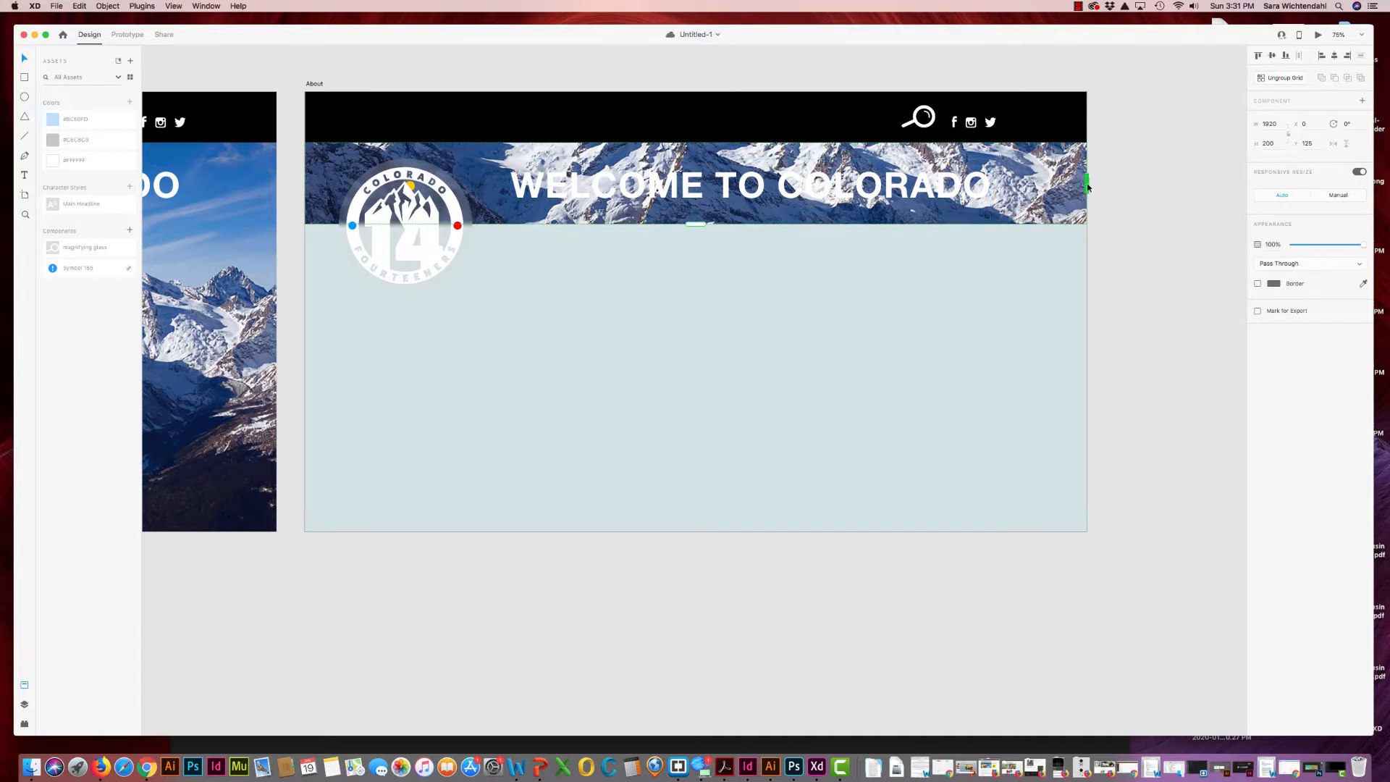
{"action": "left_click_drag", "start_coordinate": [694, 225], "coordinate": [746, 587]}
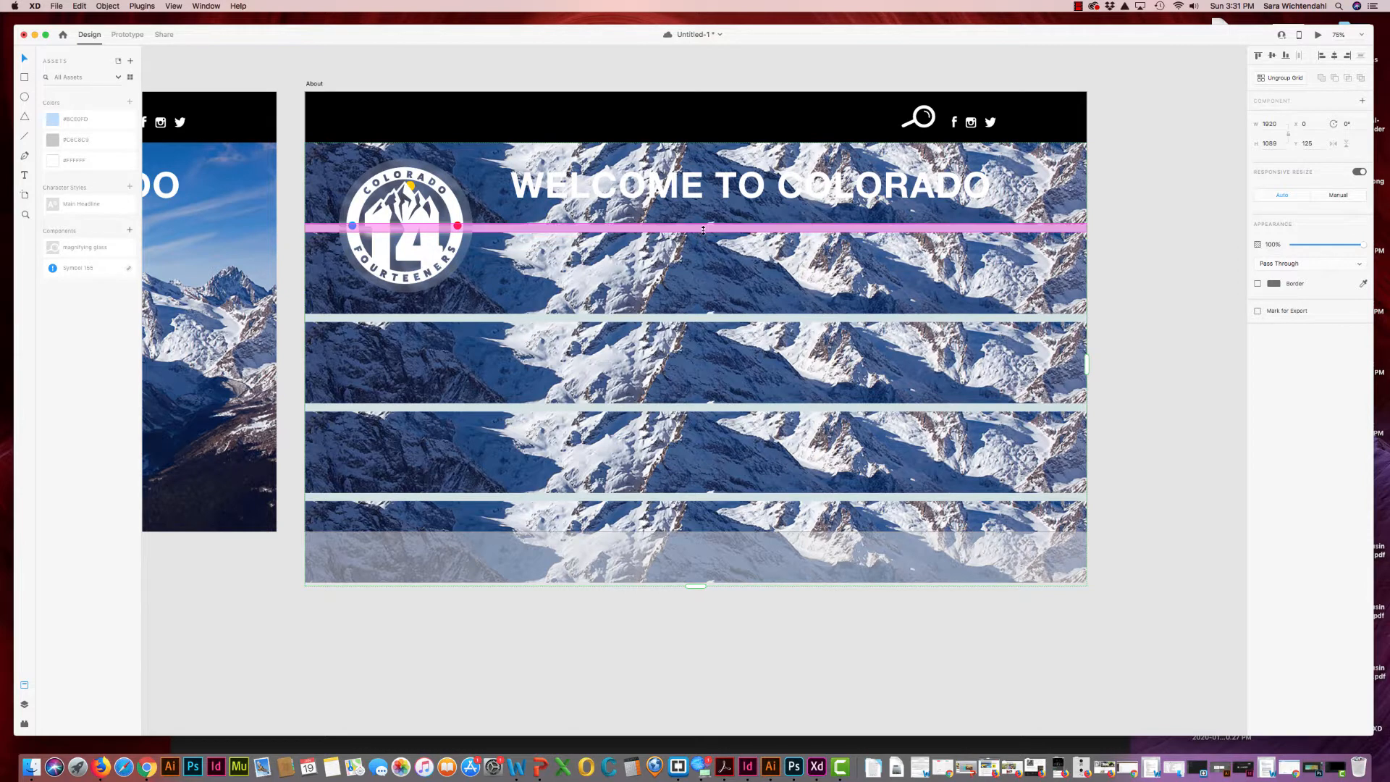
{"action": "mouse_move", "coordinate": [702, 230]}
{"action": "left_mouse_down"}
{"action": "mouse_move", "coordinate": [710, 270]}
{"action": "mouse_move", "coordinate": [714, 239]}
{"action": "mouse_move", "coordinate": [703, 244]}
{"action": "mouse_move", "coordinate": [697, 223]}
{"action": "left_mouse_up"}
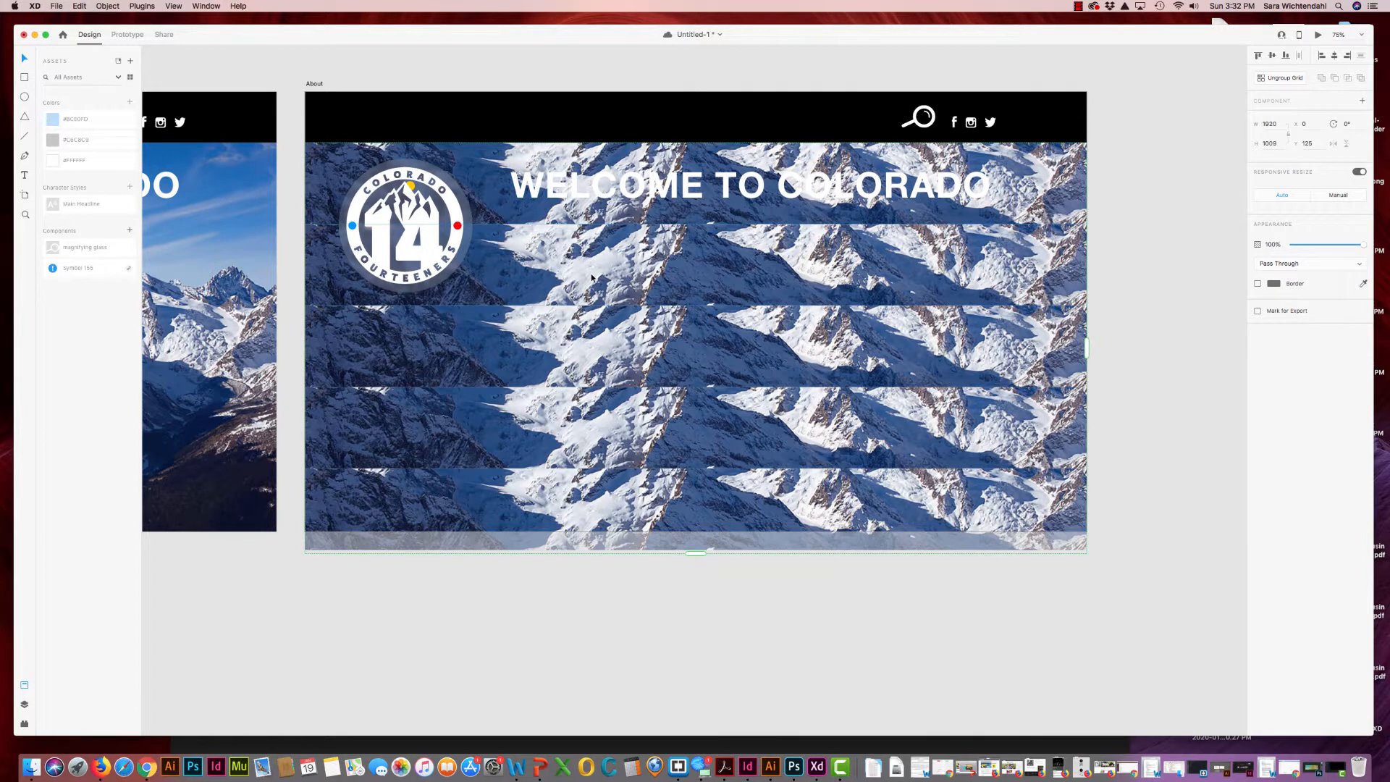
{"action": "key", "text": "super+s"}
Move the XD window aside, switch to the Assets folder in Finder, and find the PeakPhoto images
{"action": "mouse_move", "coordinate": [1373, 449]}
{"action": "left_mouse_down"}
{"action": "mouse_move", "coordinate": [1277, 456]}
{"action": "mouse_move", "coordinate": [1384, 455]}
{"action": "left_mouse_up"}
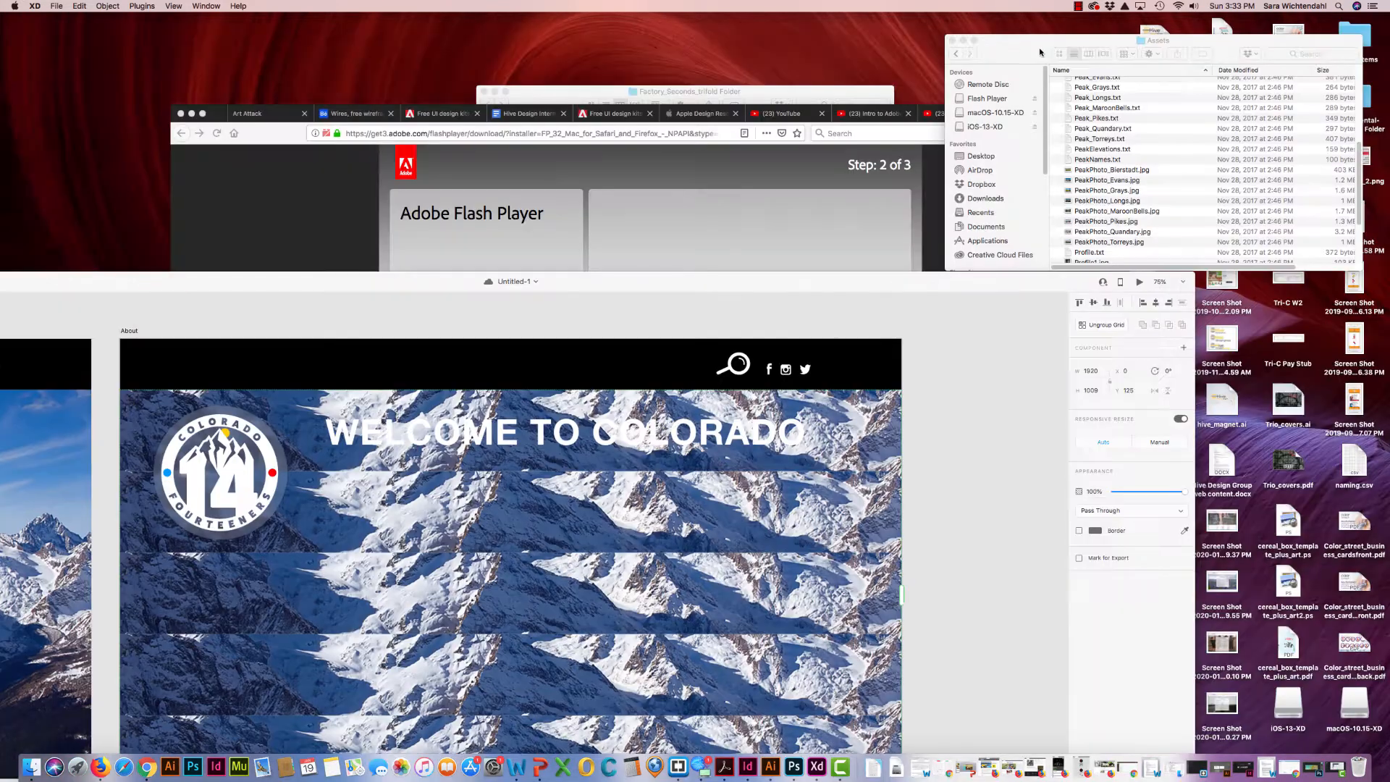
{"action": "left_click", "coordinate": [1040, 52]}
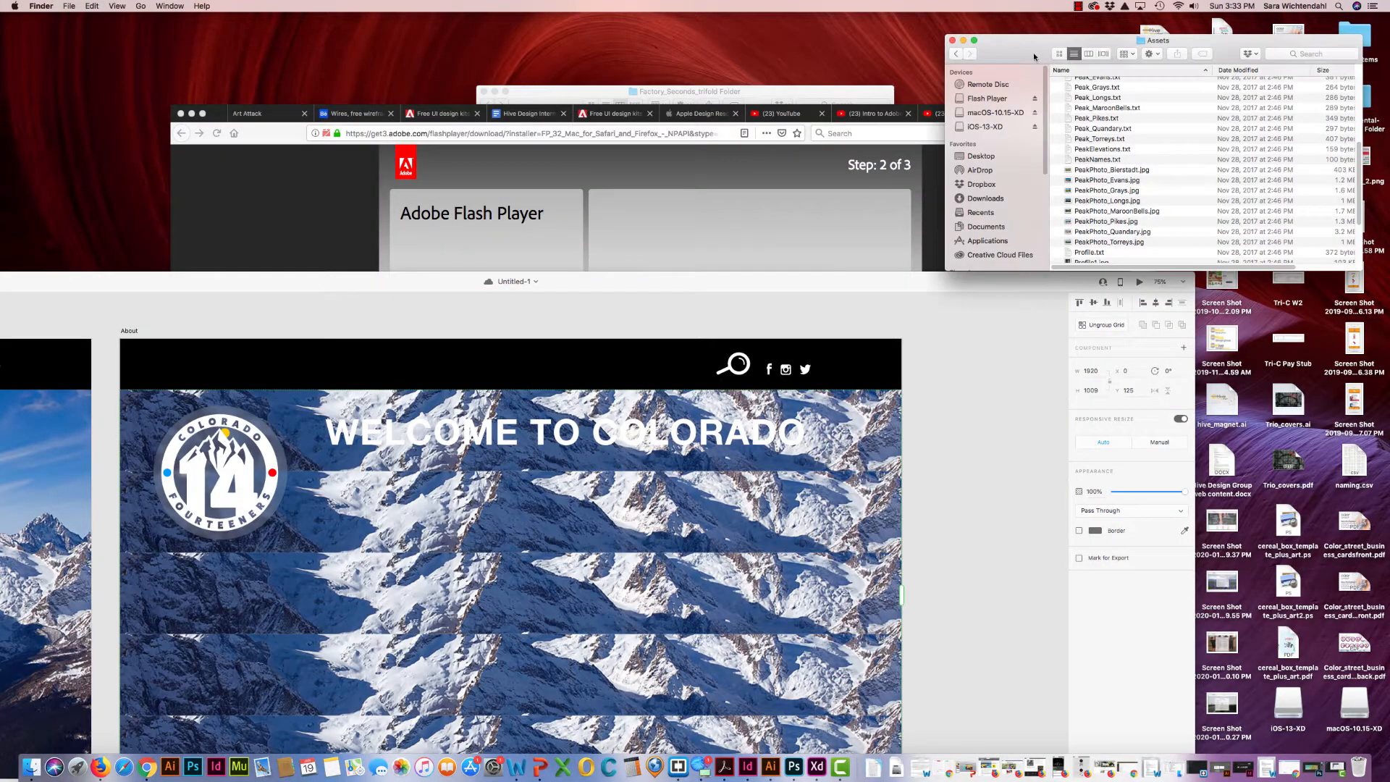
{"action": "scroll", "coordinate": [1109, 195], "scroll_direction": "up", "scroll_amount": 1}
{"action": "scroll", "coordinate": [1109, 195], "scroll_direction": "down", "scroll_amount": 1}
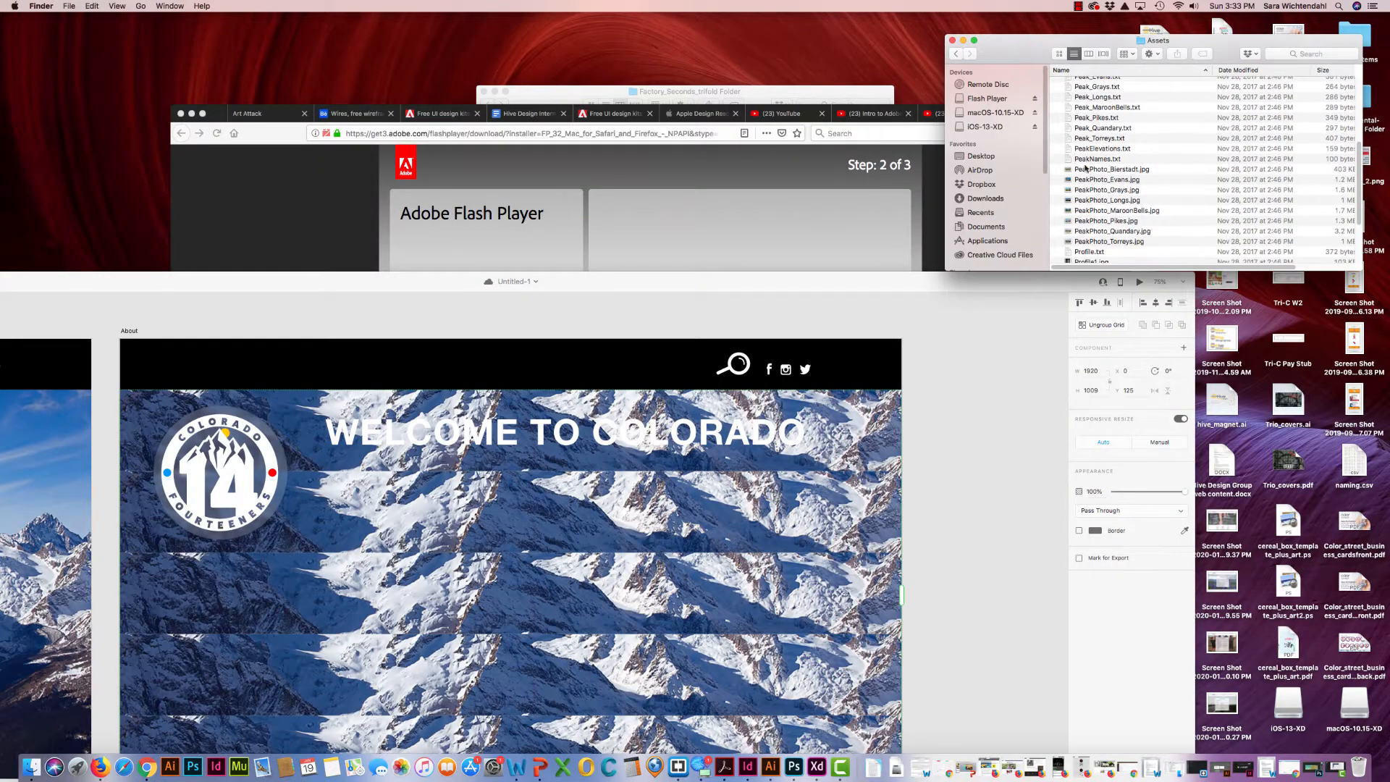
{"action": "left_click", "coordinate": [1089, 170]}
{"action": "scroll", "coordinate": [1128, 189], "scroll_direction": "up", "scroll_amount": 3}
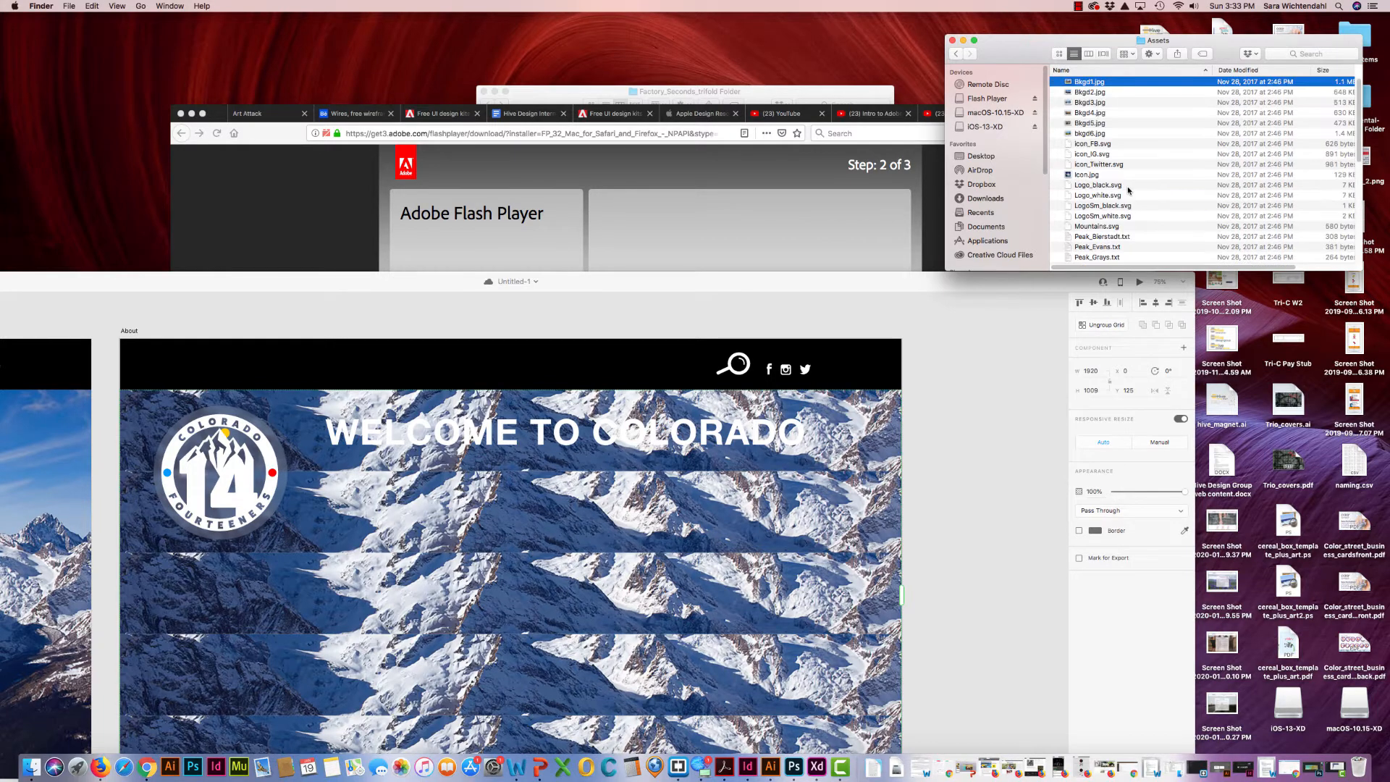
{"action": "scroll", "coordinate": [1165, 179], "scroll_direction": "down", "scroll_amount": 5}
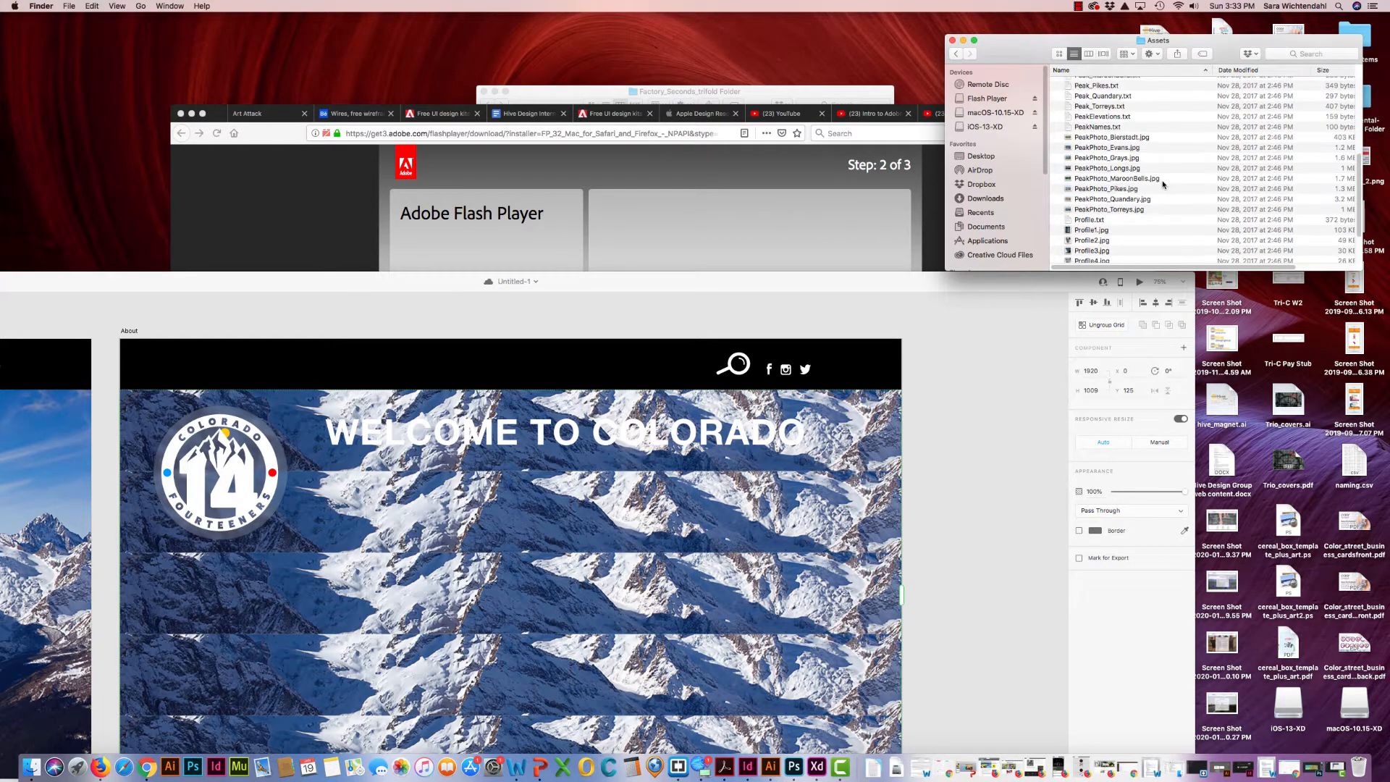
Preview the peak photos from PeakPhoto_Bierstadt.jpg to PeakPhoto_Longs.jpg in the Assets folder
{"action": "left_click", "coordinate": [1102, 138]}
{"action": "key", "text": "space"}
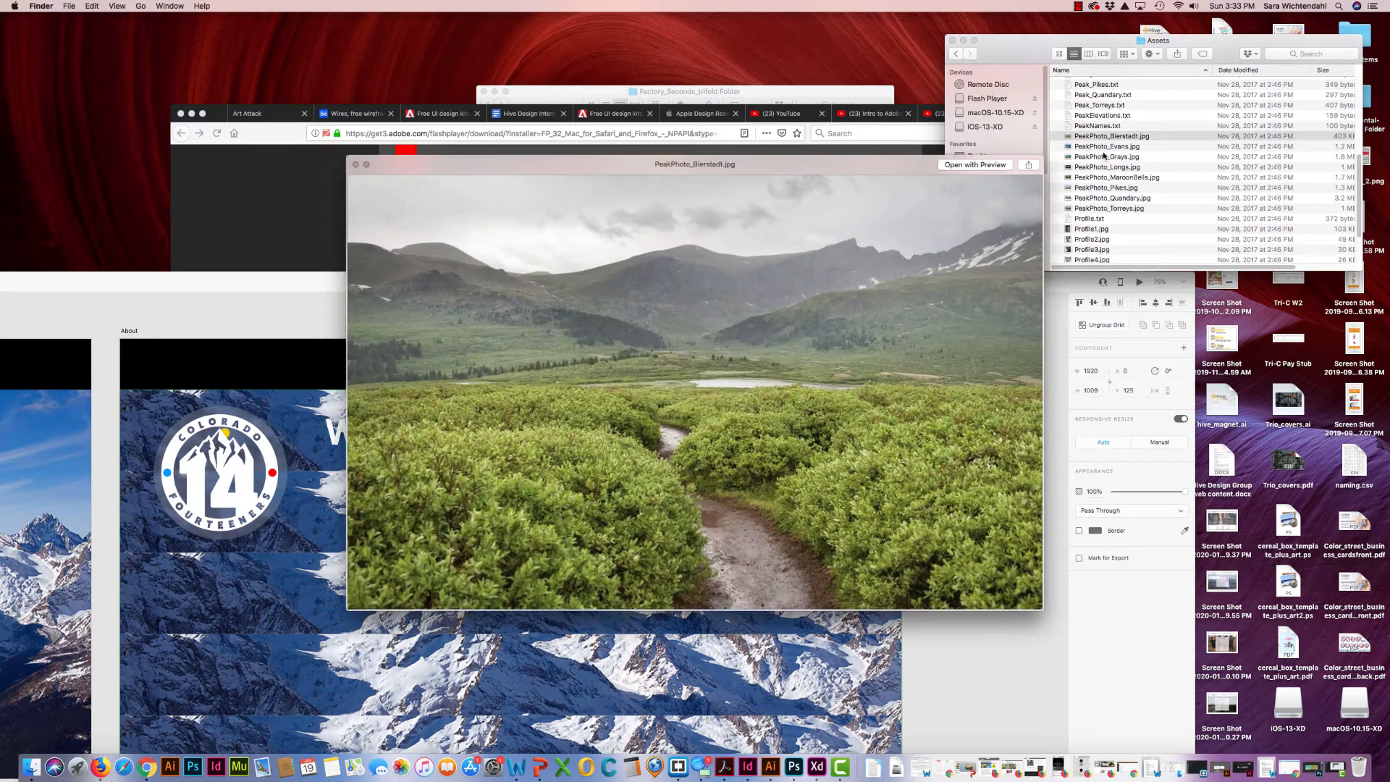
{"action": "left_click", "coordinate": [1103, 148]}
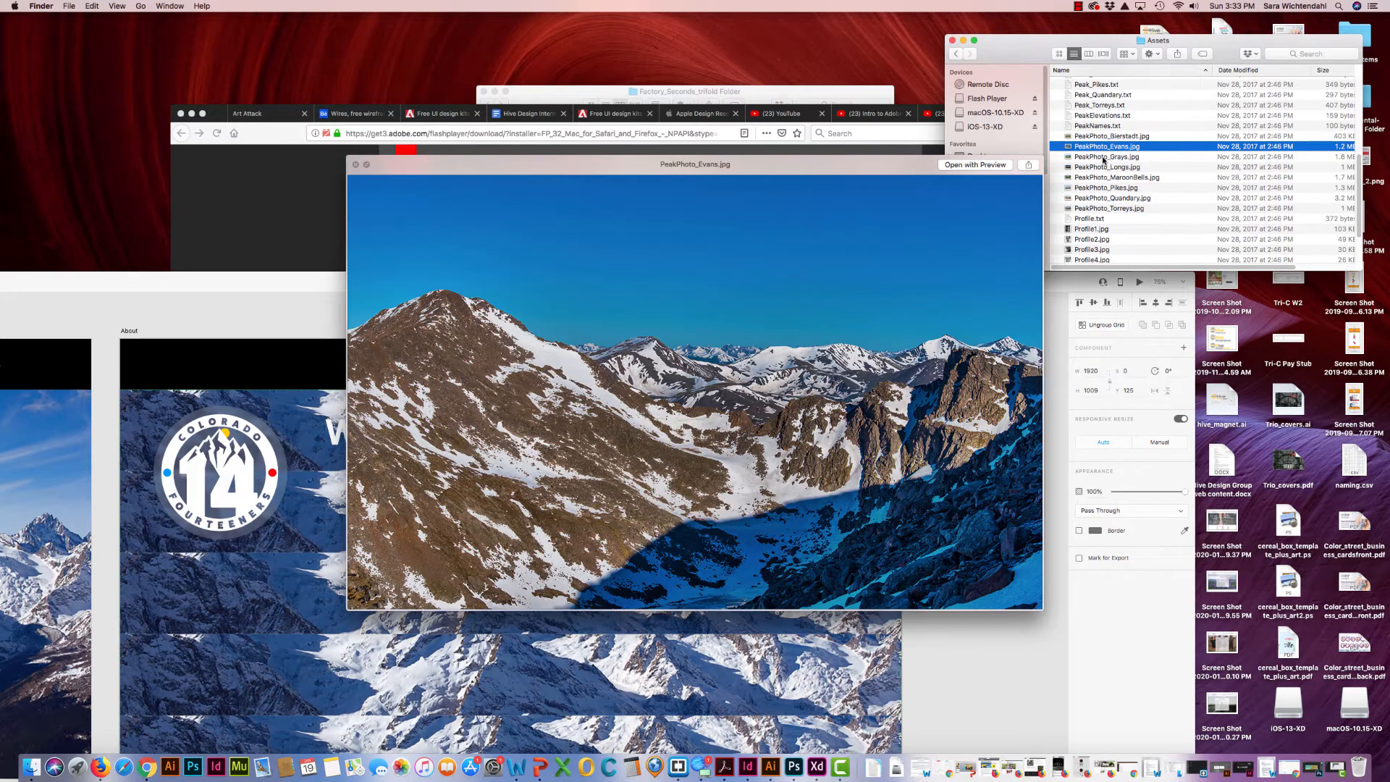
{"action": "left_click", "coordinate": [1105, 158]}
{"action": "left_click", "coordinate": [1106, 168]}
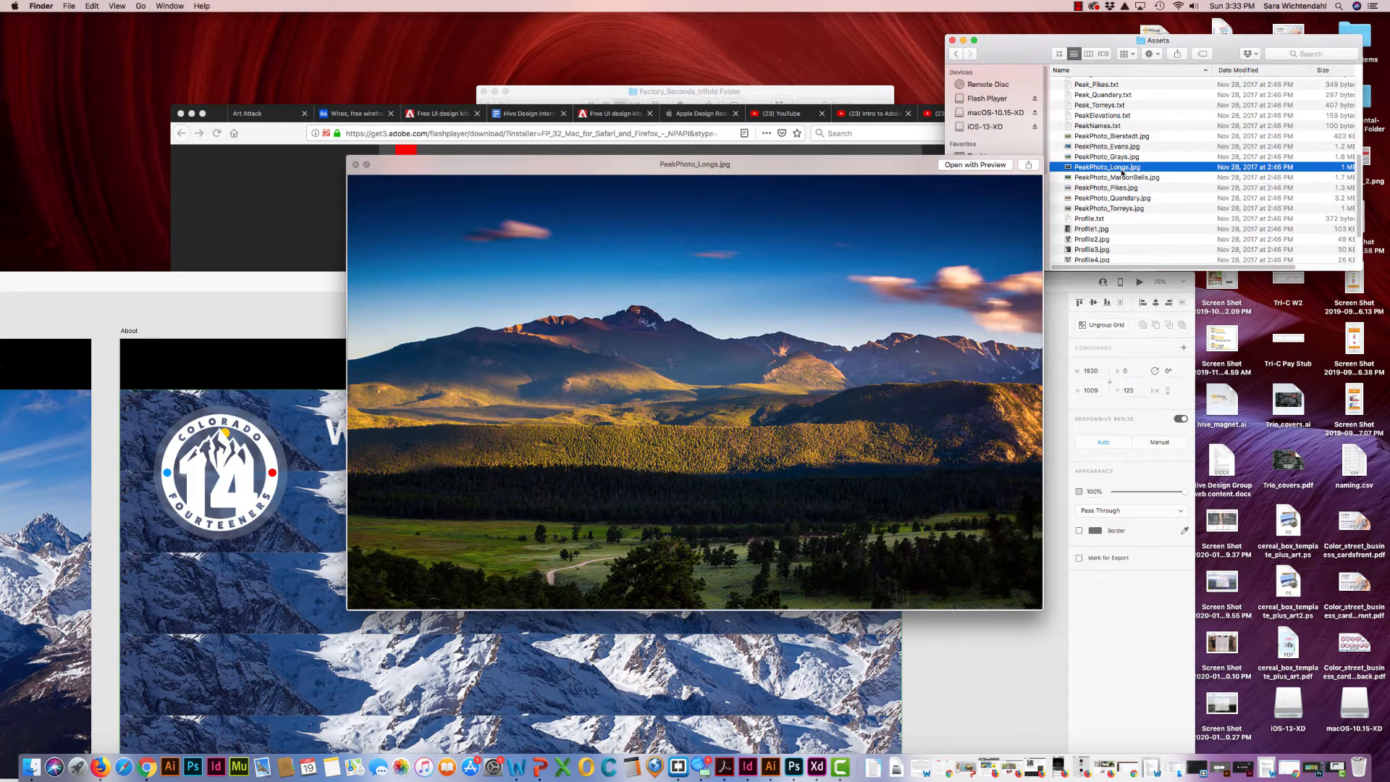
Fill the repeat grid's rows with the images PeakPhoto_Bierstadt.jpg through PeakPhoto_Torreys.jpg, return to the XD window, and save
{"action": "left_click", "coordinate": [1114, 137]}
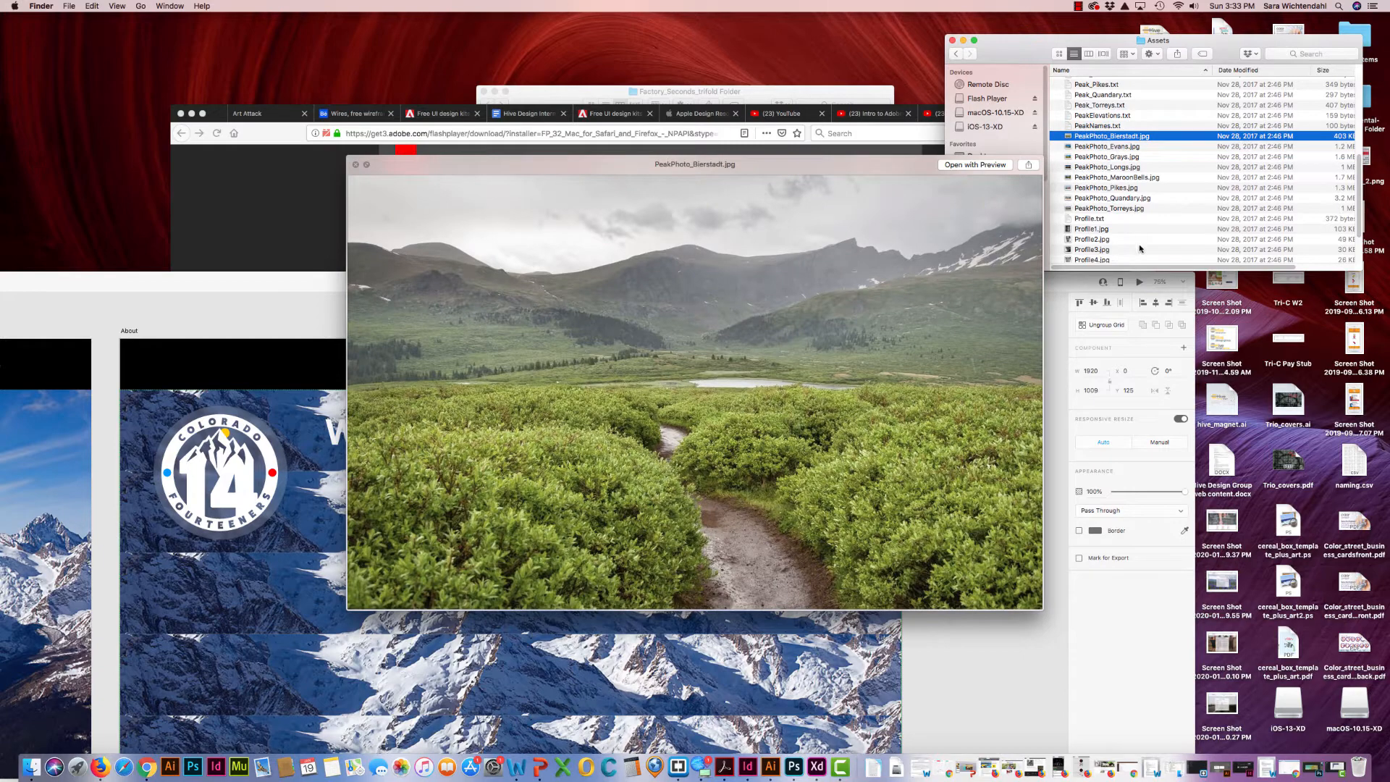
{"action": "left_click", "coordinate": [1124, 210], "text": "shift"}
{"action": "key", "text": "space"}
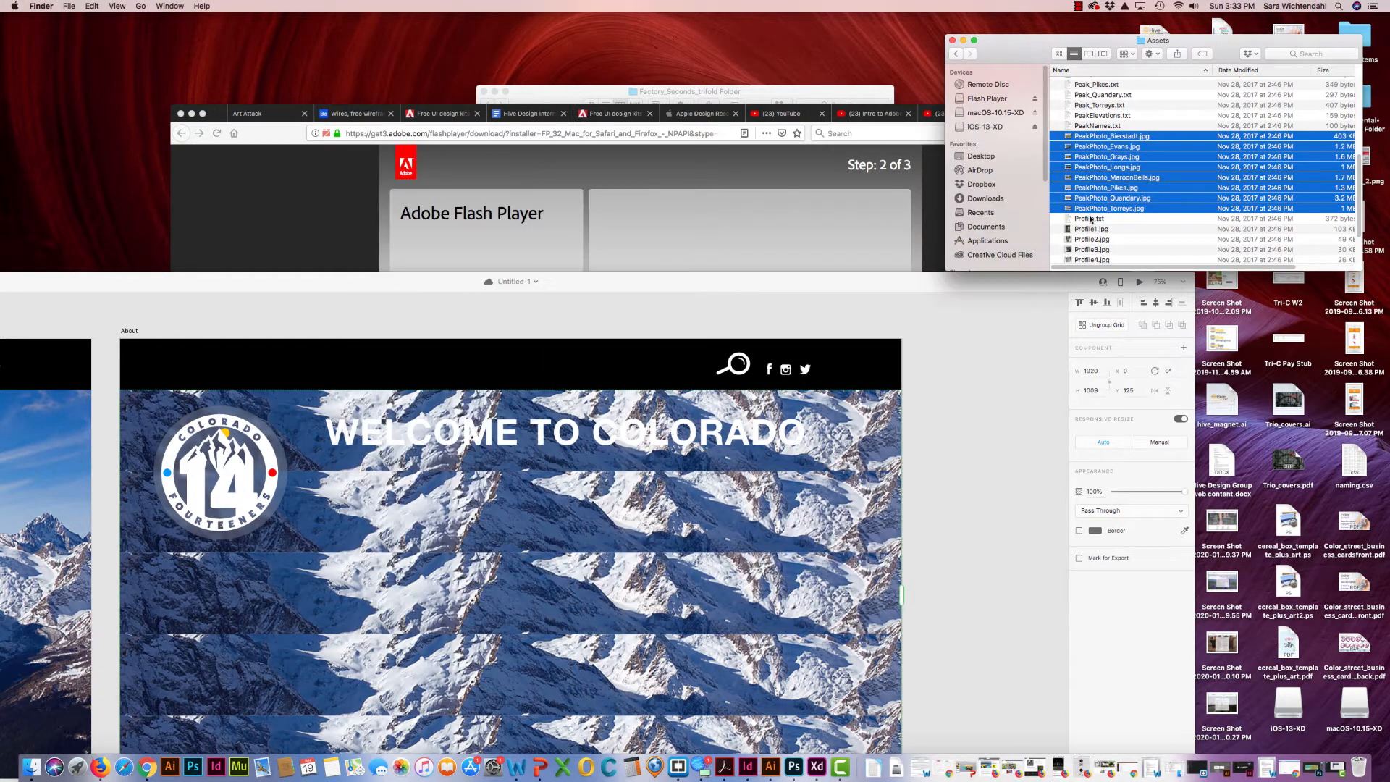
{"action": "left_click_drag", "start_coordinate": [1066, 142], "coordinate": [831, 449]}
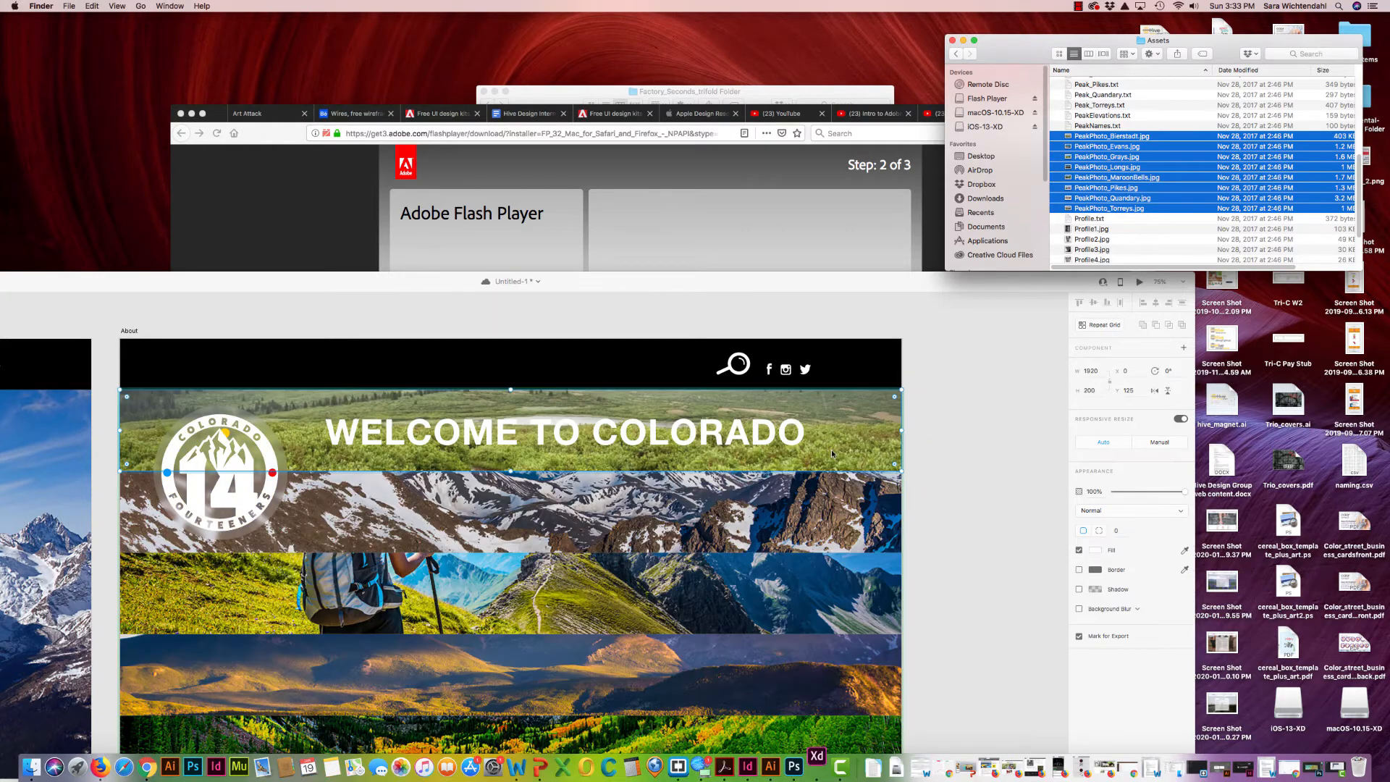
{"action": "left_click_drag", "start_coordinate": [685, 285], "coordinate": [768, 48]}
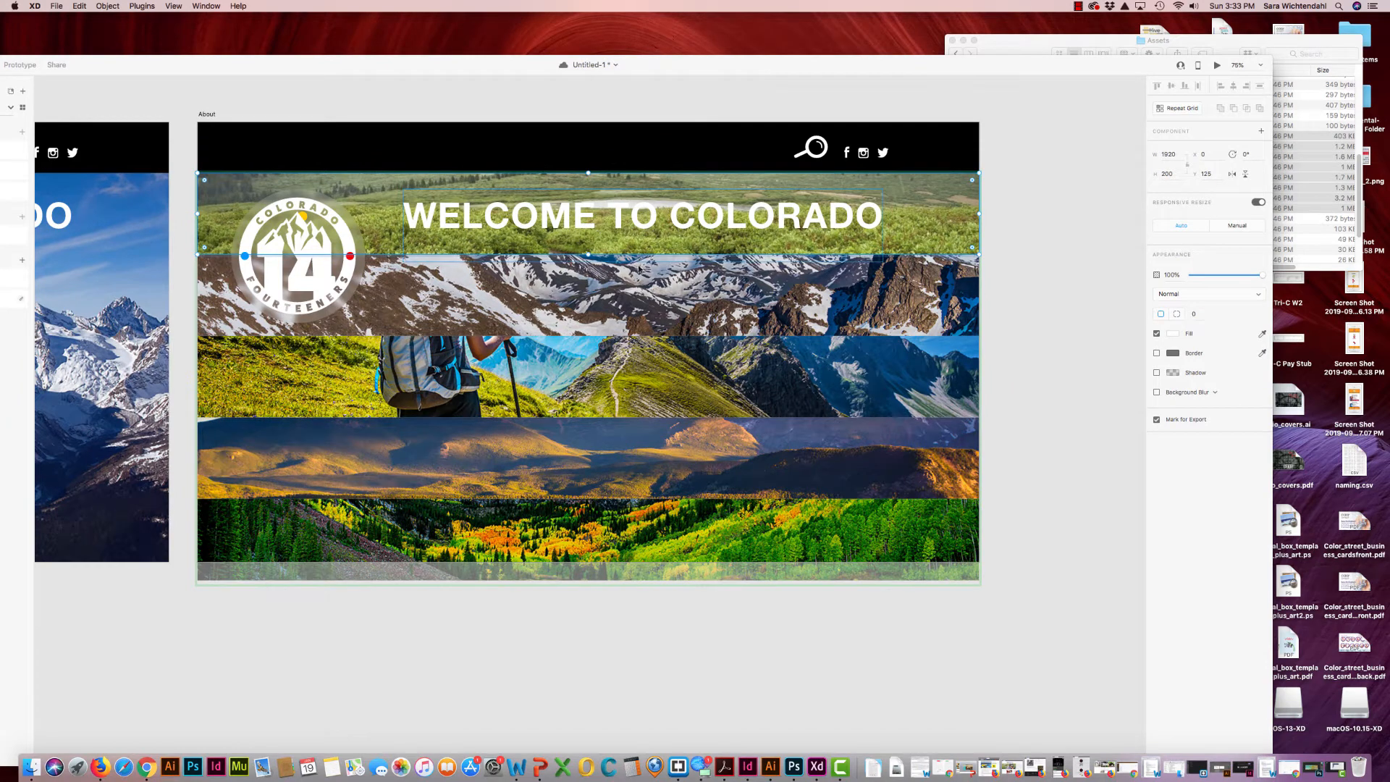
{"action": "key", "text": "super+s"}
Extend the About artboard downward to a height of about 1365 and dismiss the Fixed Position Property notice
{"action": "scroll", "coordinate": [672, 489], "scroll_direction": "up", "scroll_amount": 1}
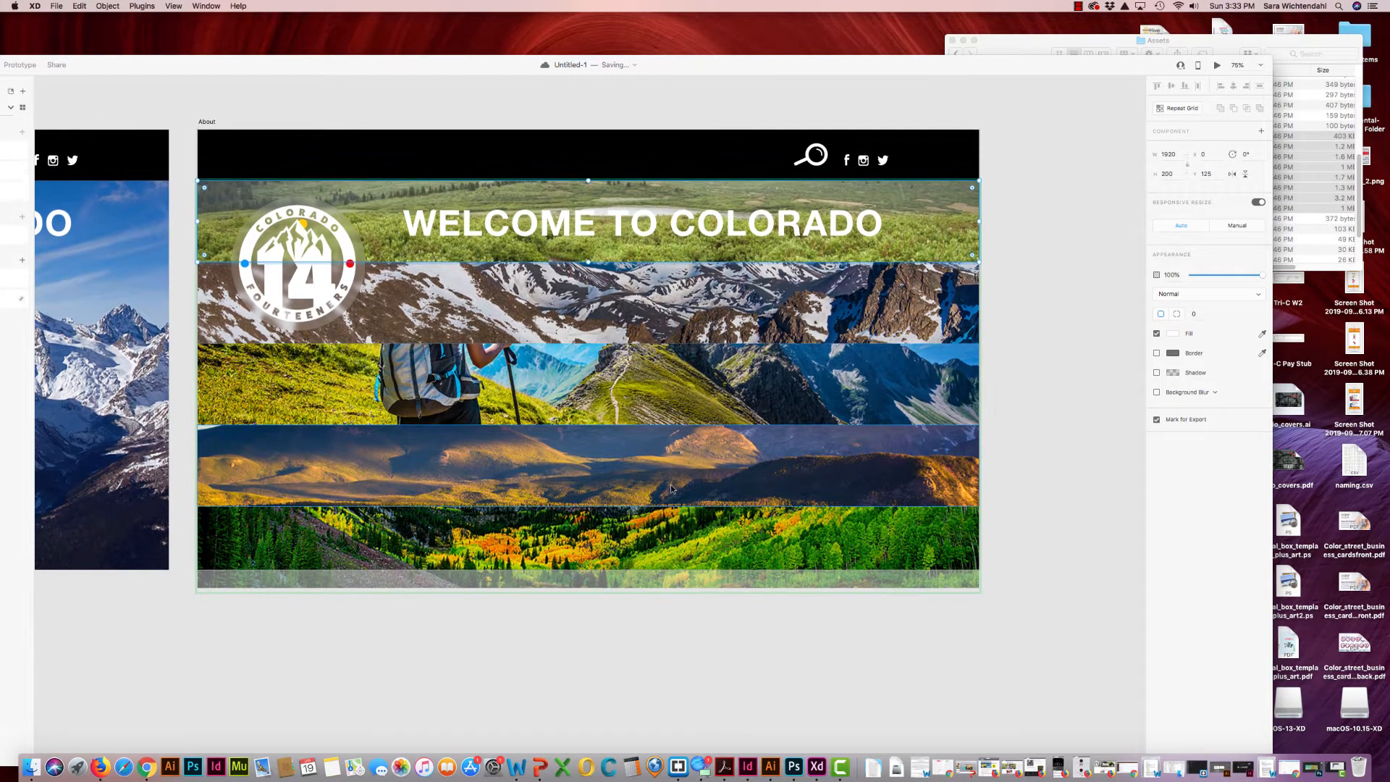
{"action": "scroll", "coordinate": [667, 467], "scroll_direction": "down", "scroll_amount": 1}
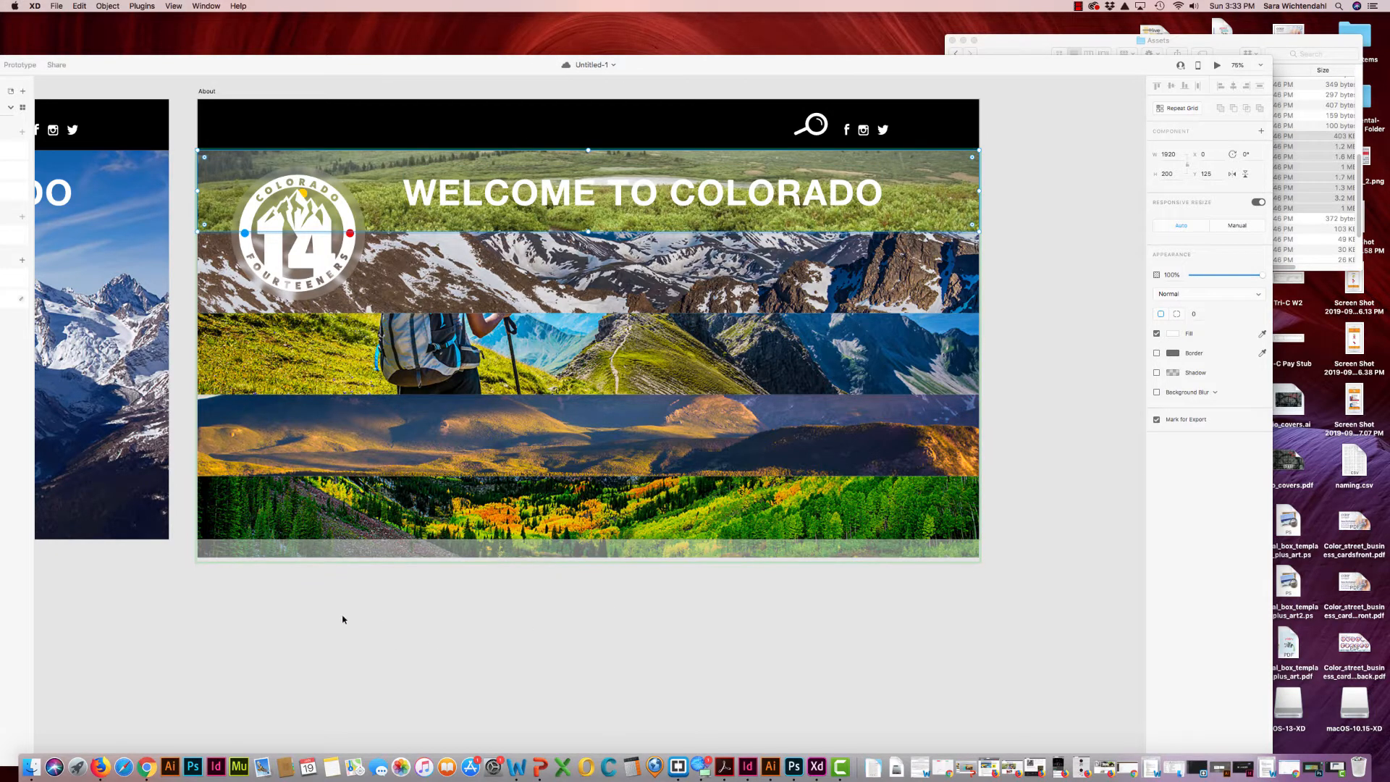
{"action": "left_click", "coordinate": [294, 647]}
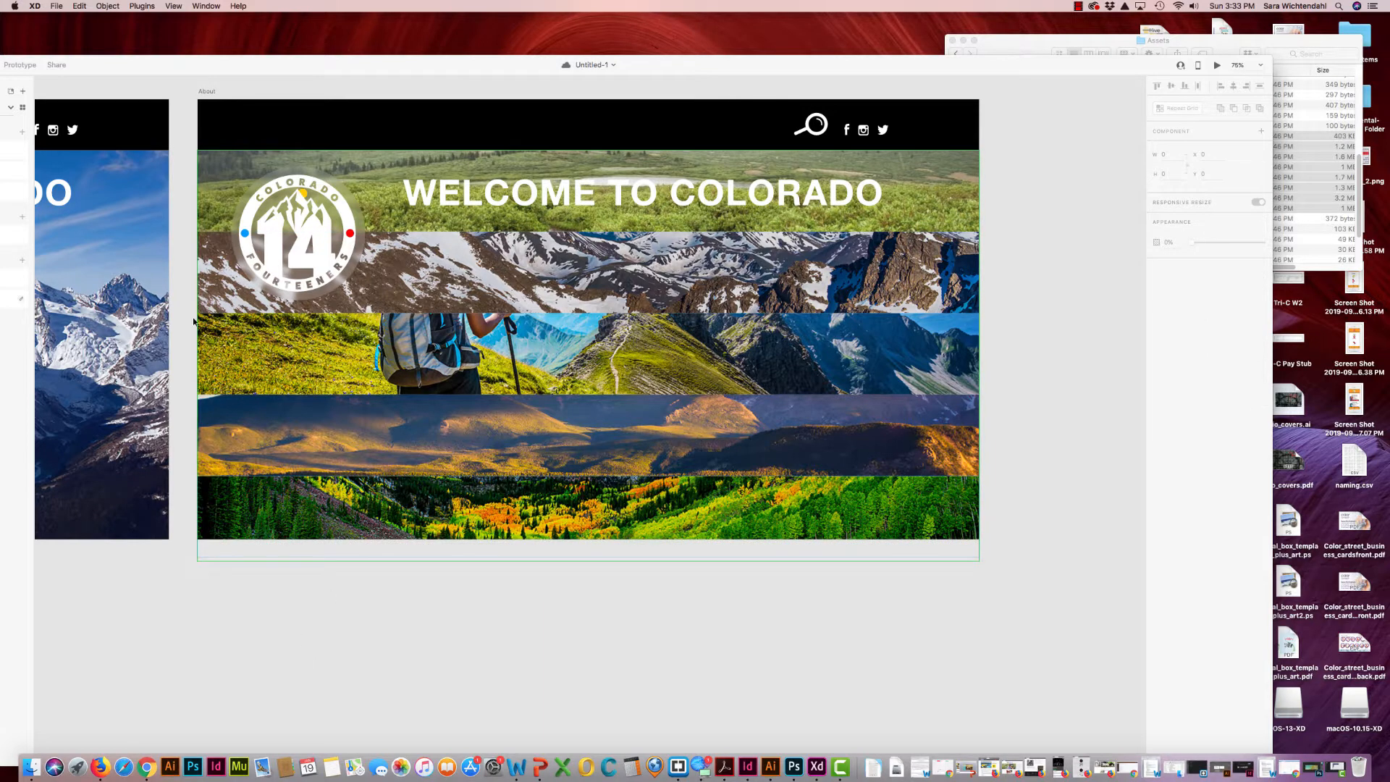
{"action": "left_click", "coordinate": [209, 92]}
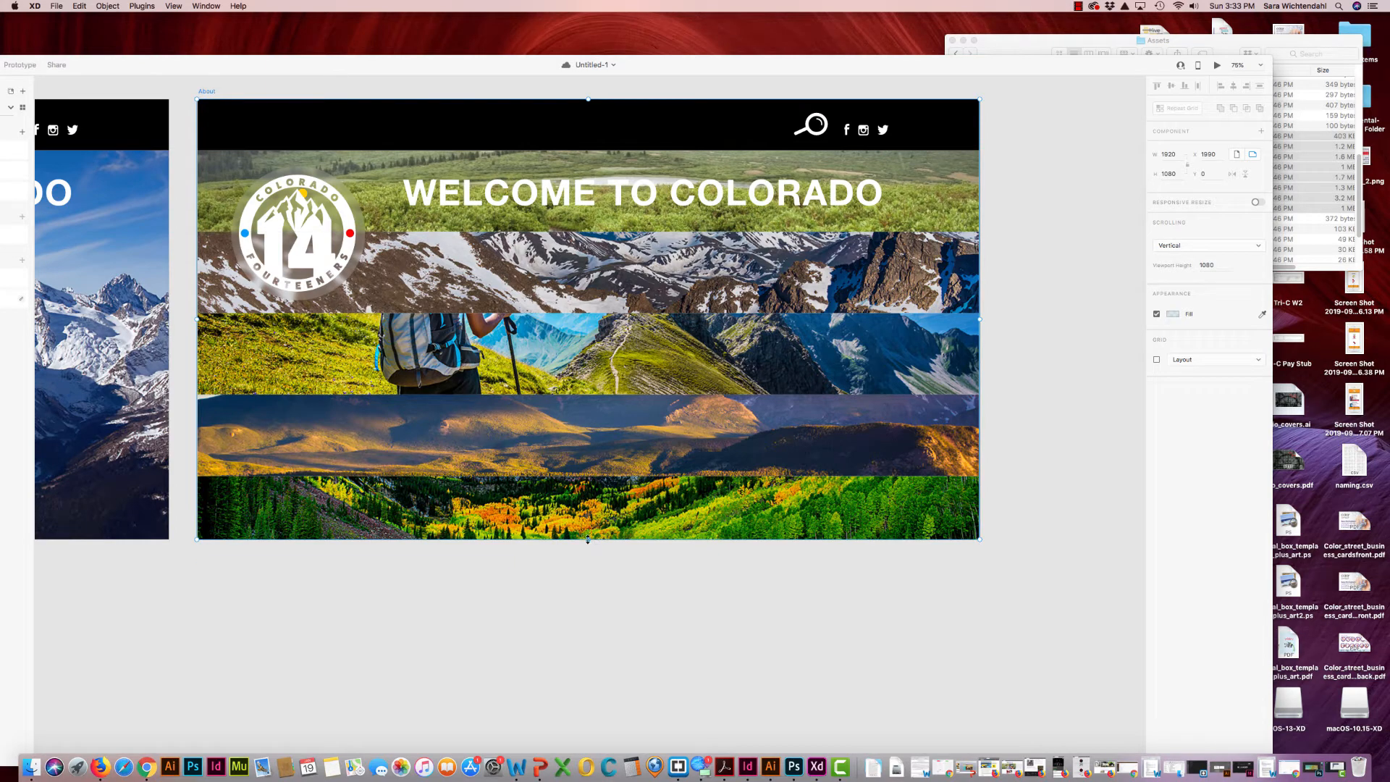
{"action": "left_click_drag", "start_coordinate": [588, 539], "coordinate": [617, 658]}
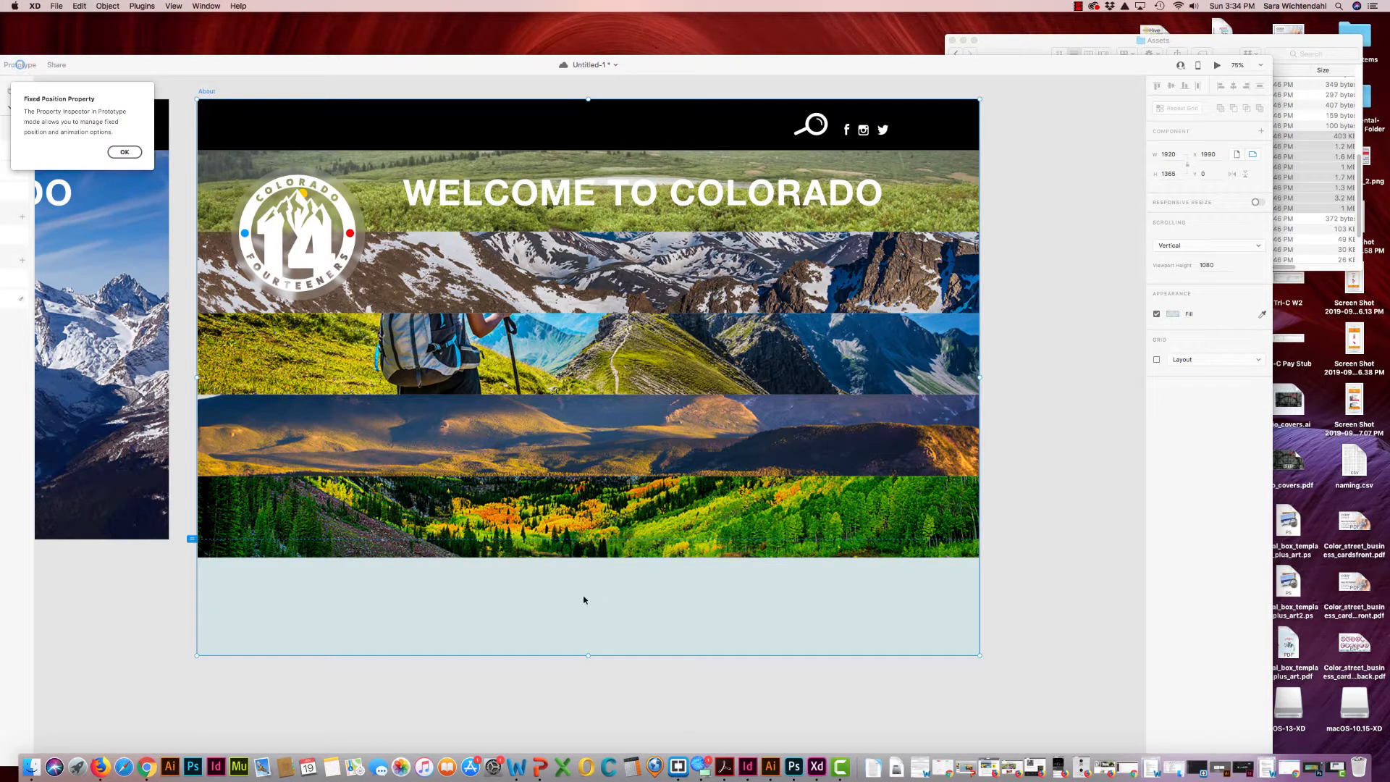
{"action": "left_click", "coordinate": [124, 152]}
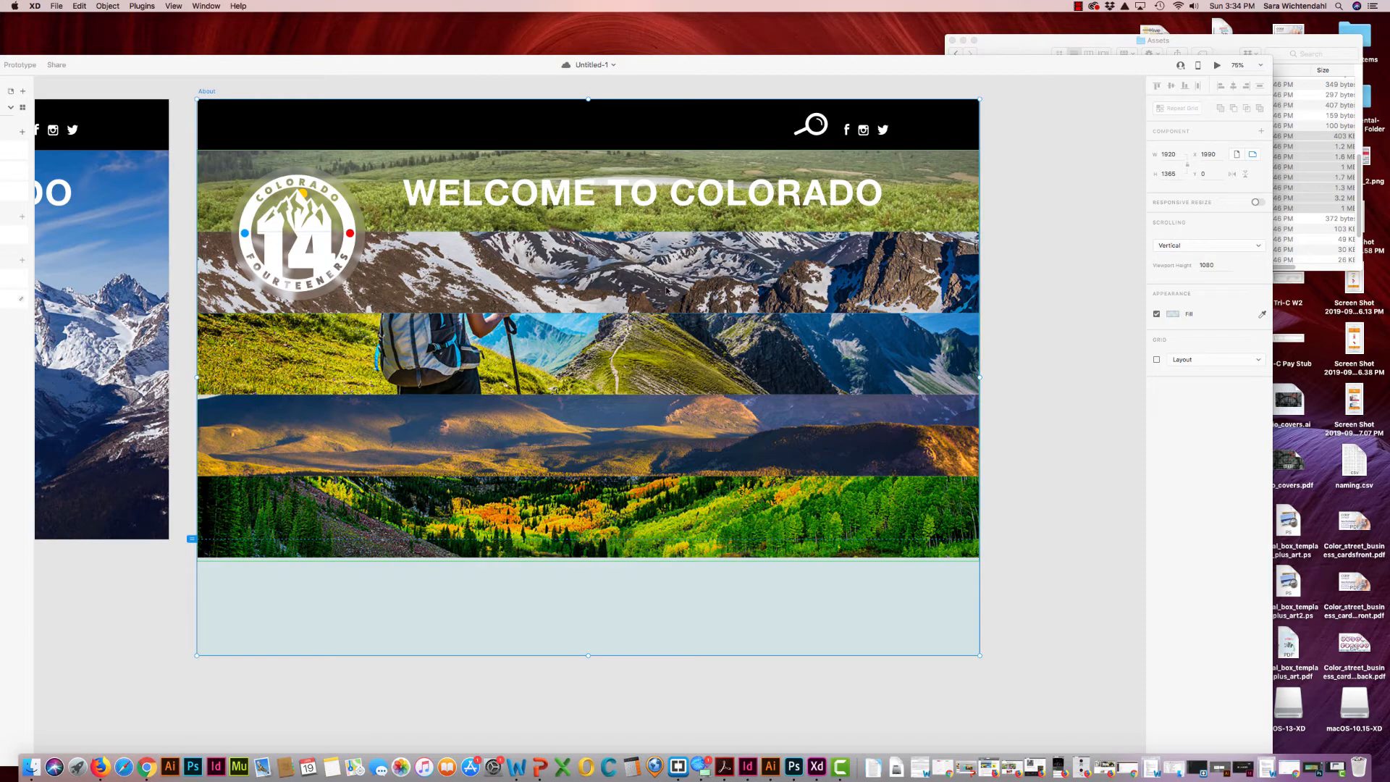
Extend the photo repeat grid downward to a height of about 1380 to add more photo rows
{"action": "left_click", "coordinate": [649, 532]}
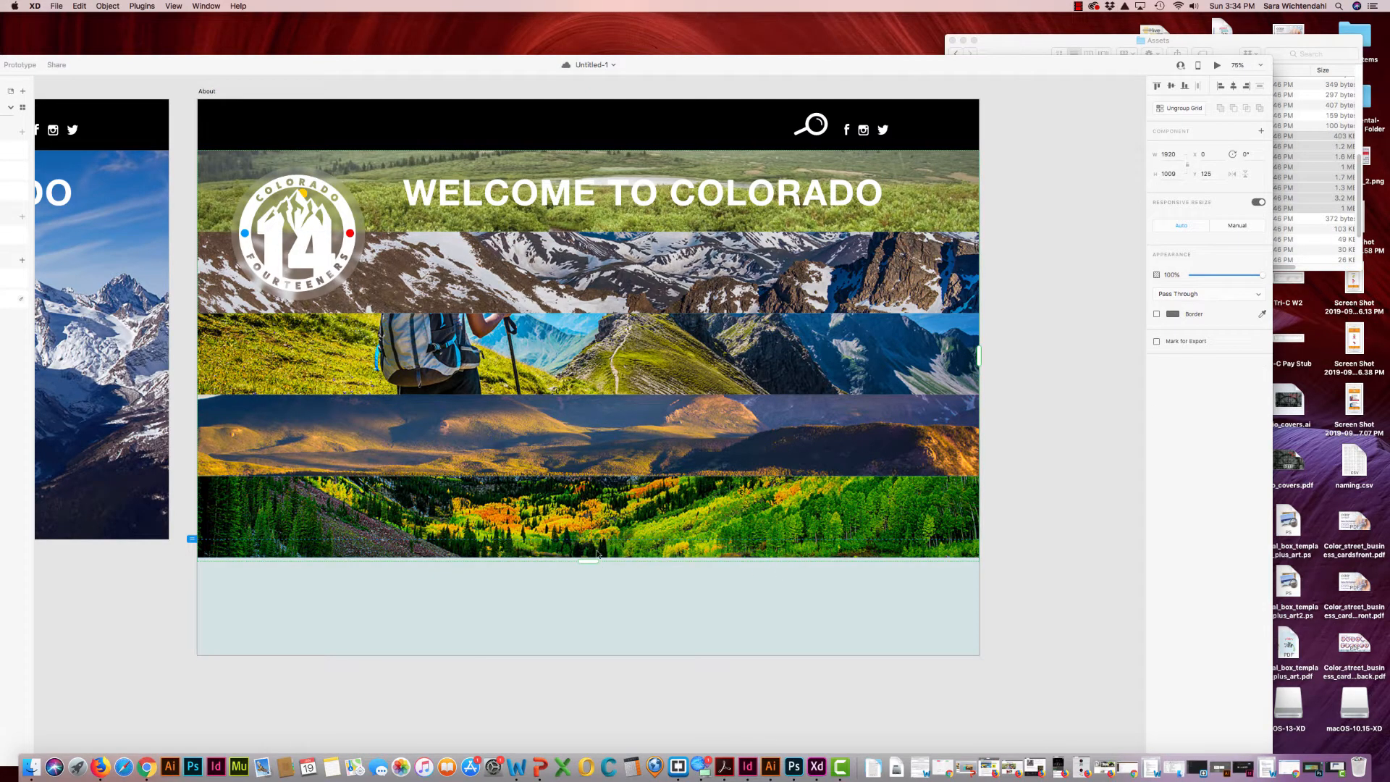
{"action": "left_click_drag", "start_coordinate": [597, 554], "coordinate": [624, 711]}
{"action": "scroll", "coordinate": [663, 610], "scroll_direction": "down", "scroll_amount": 3}
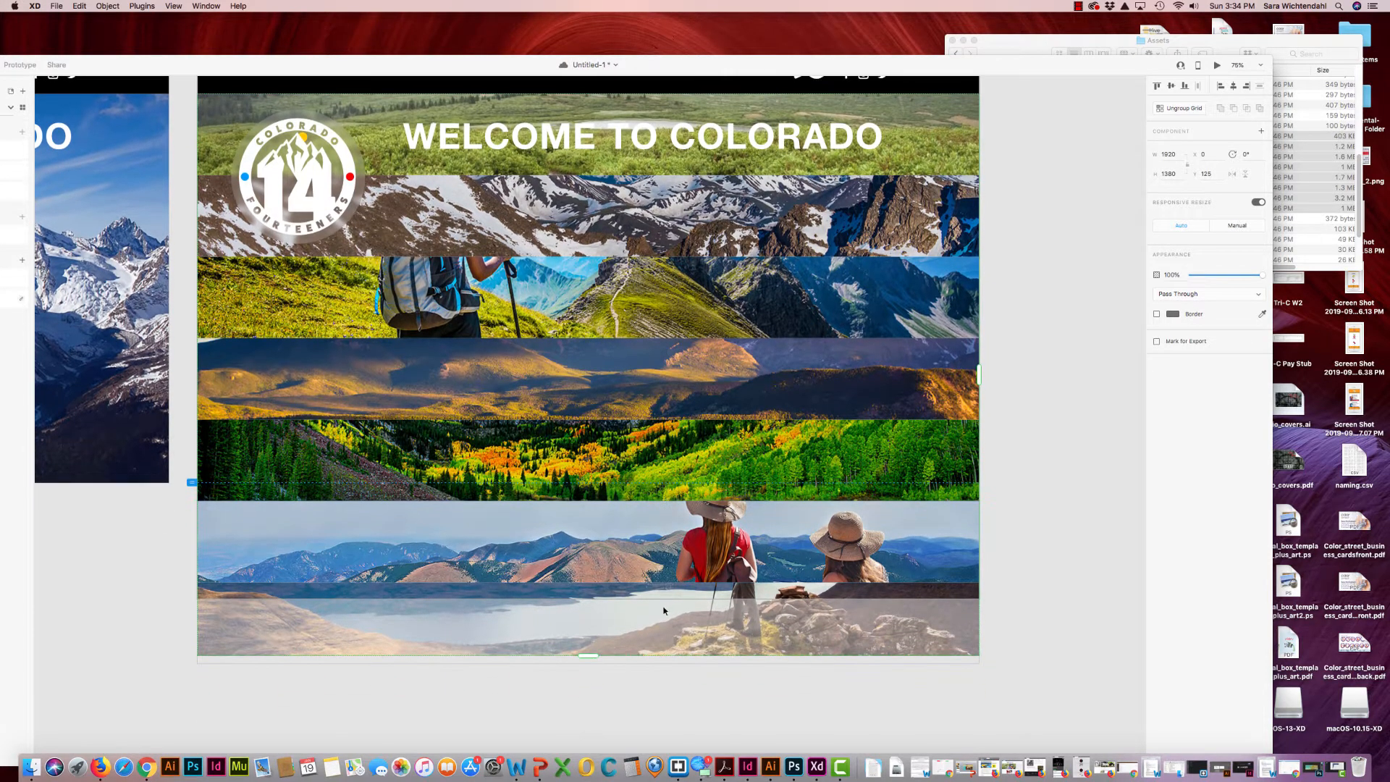
Extend the About artboard further downward to leave room below the last mountain photo
{"action": "scroll", "coordinate": [246, 181], "scroll_direction": "up", "scroll_amount": 3}
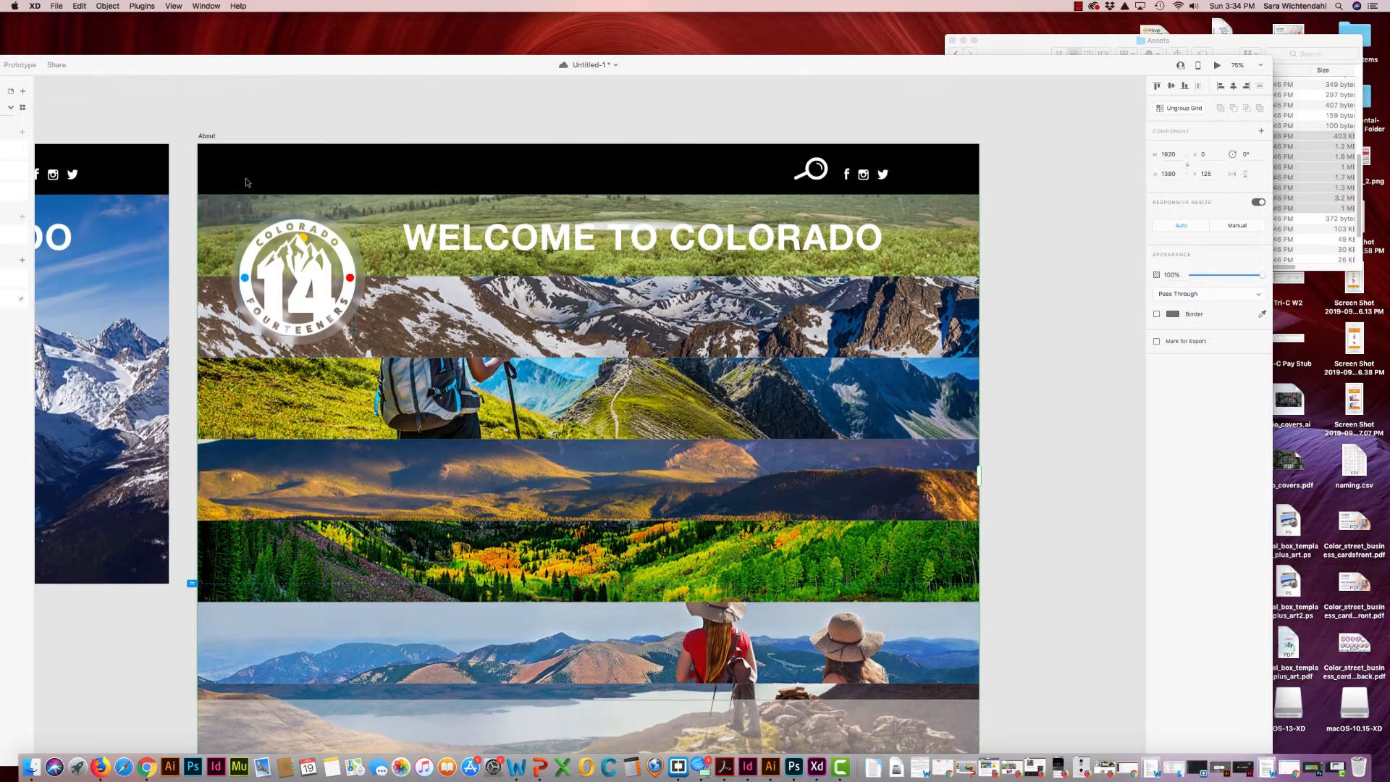
{"action": "left_click", "coordinate": [207, 137]}
{"action": "scroll", "coordinate": [629, 549], "scroll_direction": "down", "scroll_amount": 5}
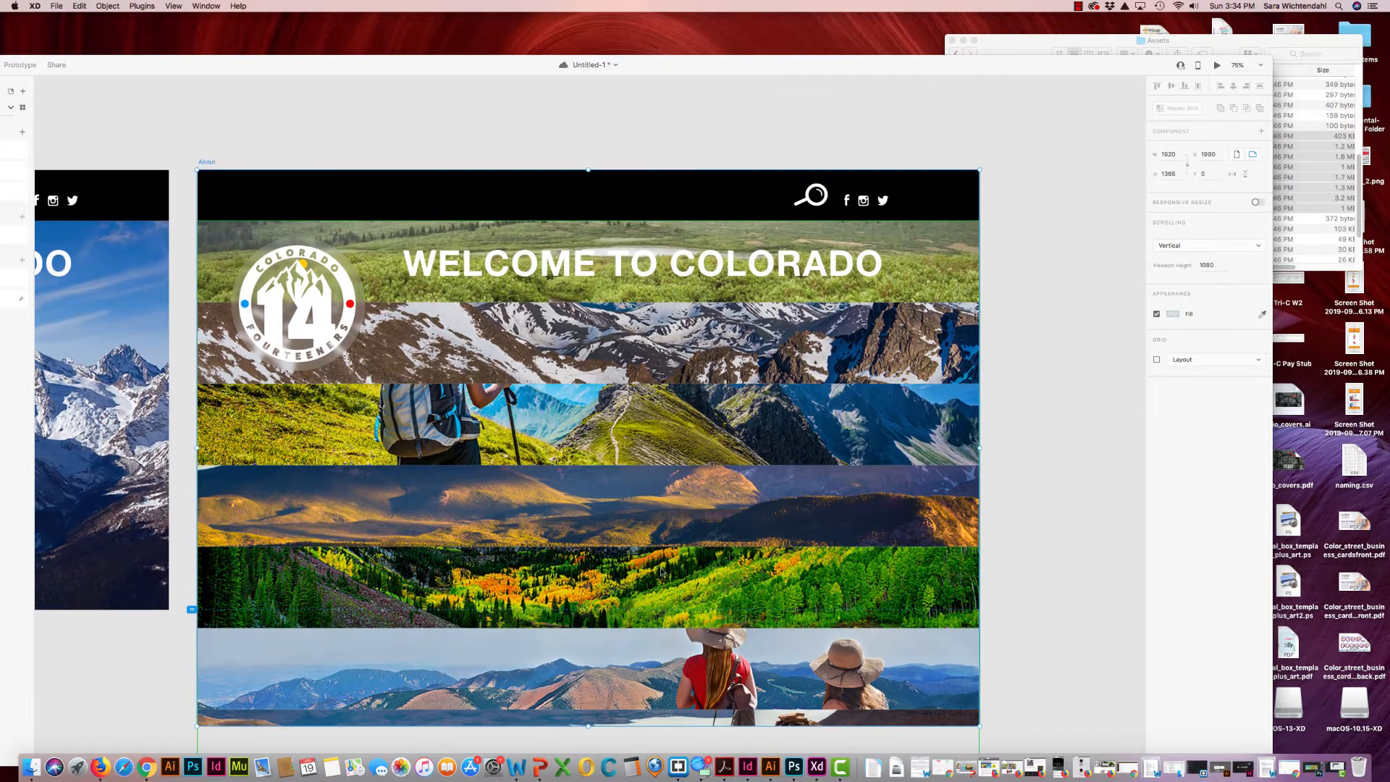
{"action": "left_click_drag", "start_coordinate": [588, 555], "coordinate": [606, 707]}
Extend the photo repeat grid downward to a height of about 1400 to uncover the whole last photo, and deselect it
{"action": "left_click", "coordinate": [594, 563]}
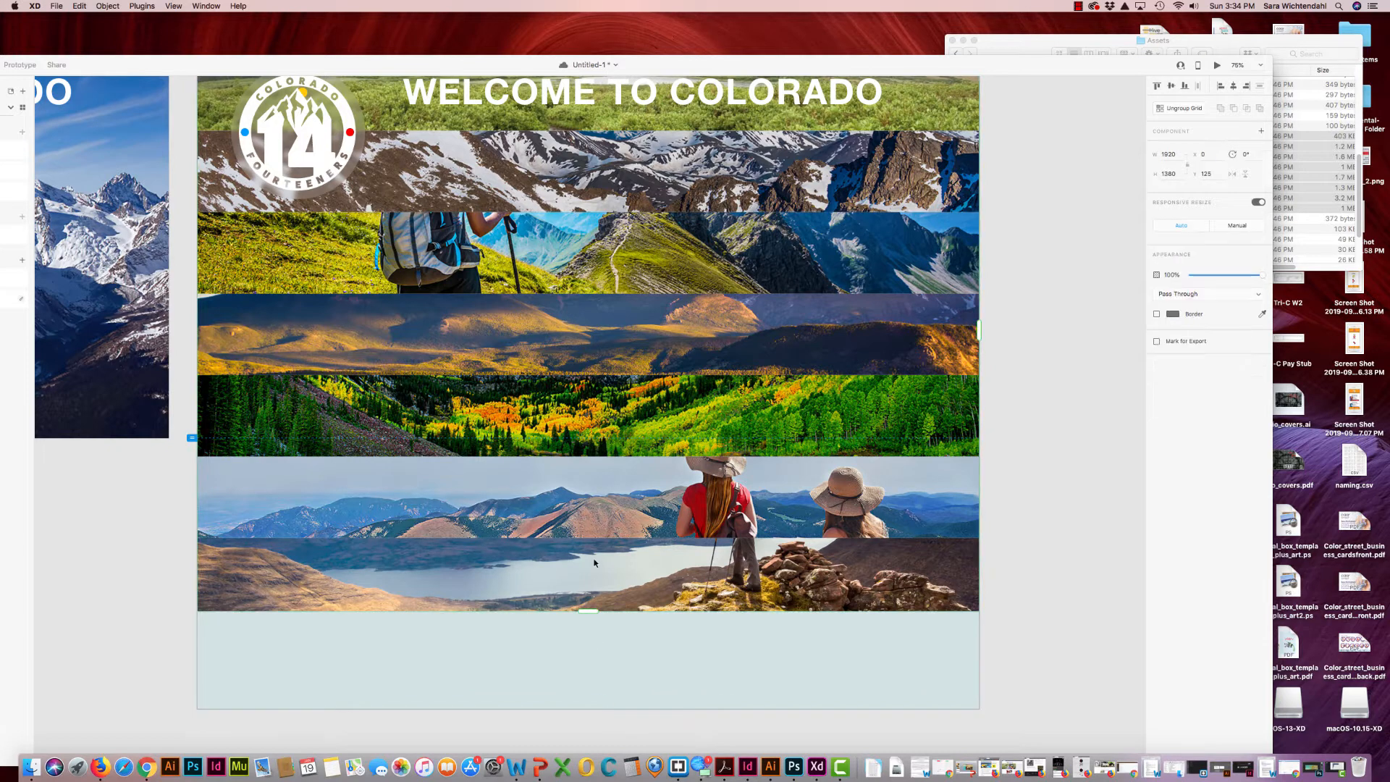
{"action": "left_click_drag", "start_coordinate": [592, 647], "coordinate": [598, 619]}
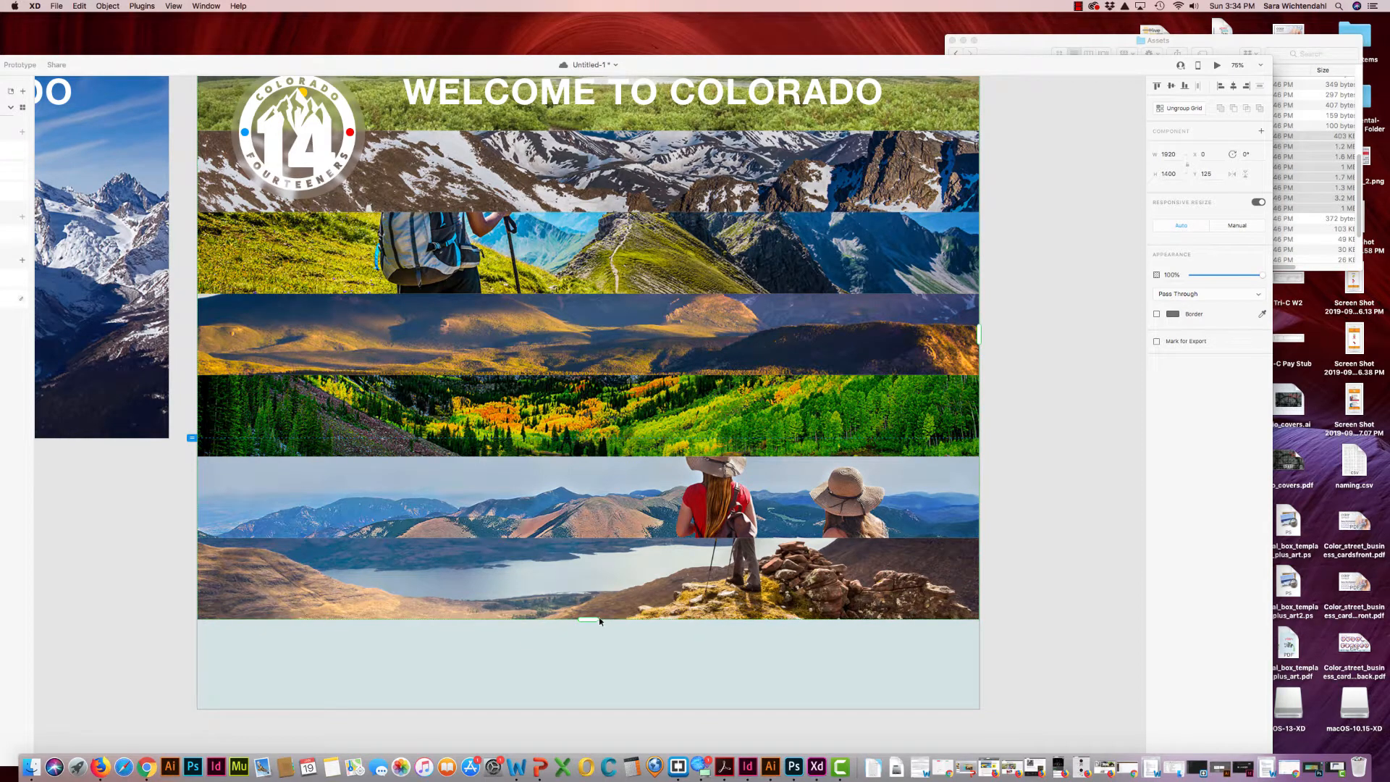
{"action": "scroll", "coordinate": [590, 564], "scroll_direction": "down", "scroll_amount": 1}
{"action": "scroll", "coordinate": [582, 506], "scroll_direction": "up", "scroll_amount": 3}
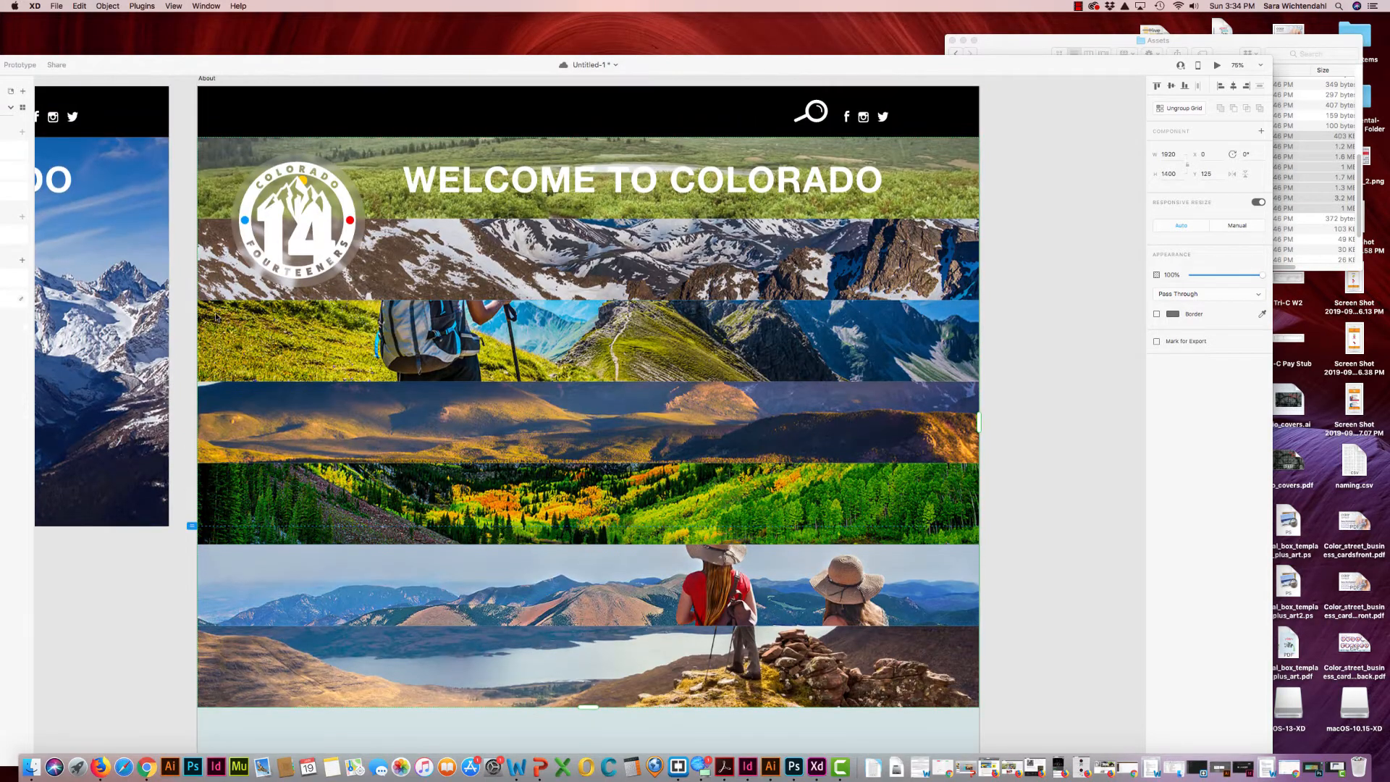
{"action": "left_click", "coordinate": [190, 310]}
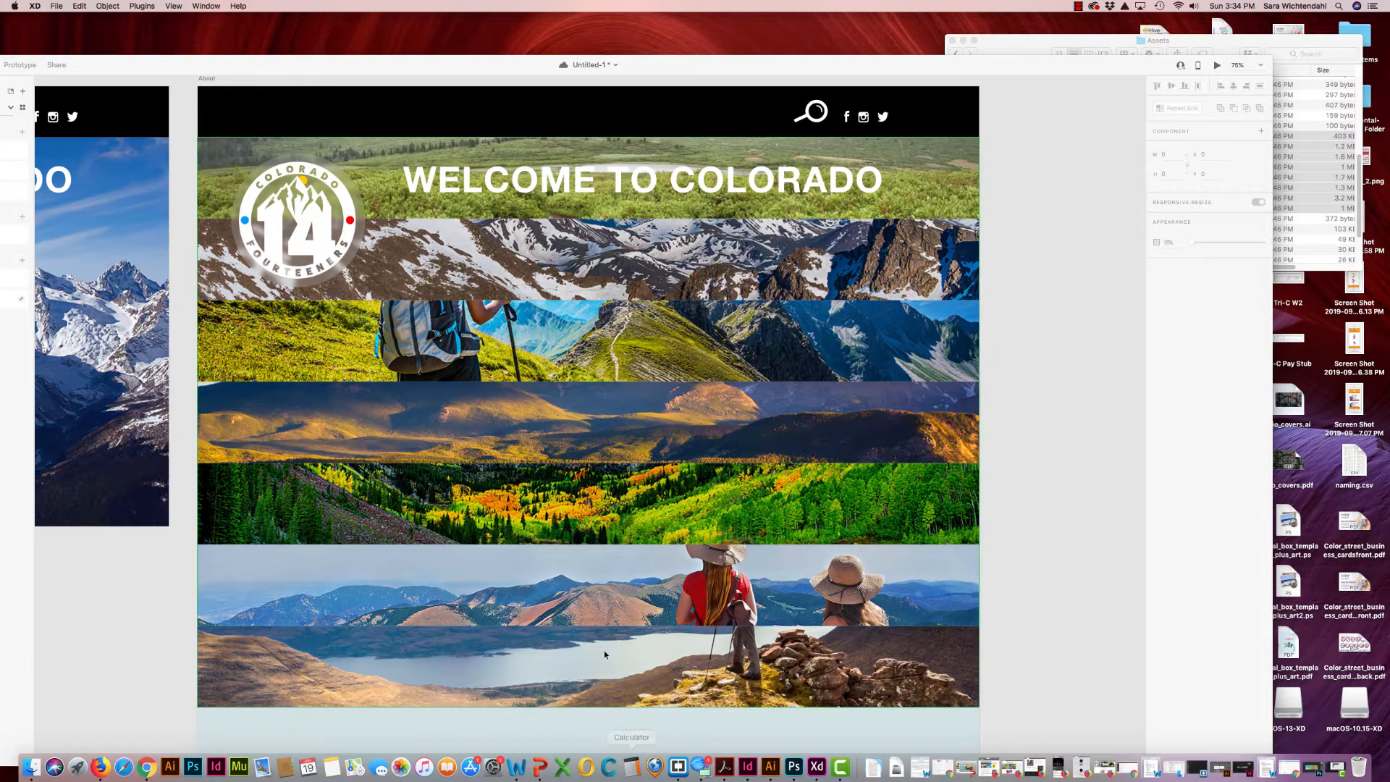
Save the document and replace the WELCOME TO COLORADO heading on the About artboard with MT BIERSTADT, using the suggested spelling
{"action": "left_click", "coordinate": [501, 186]}
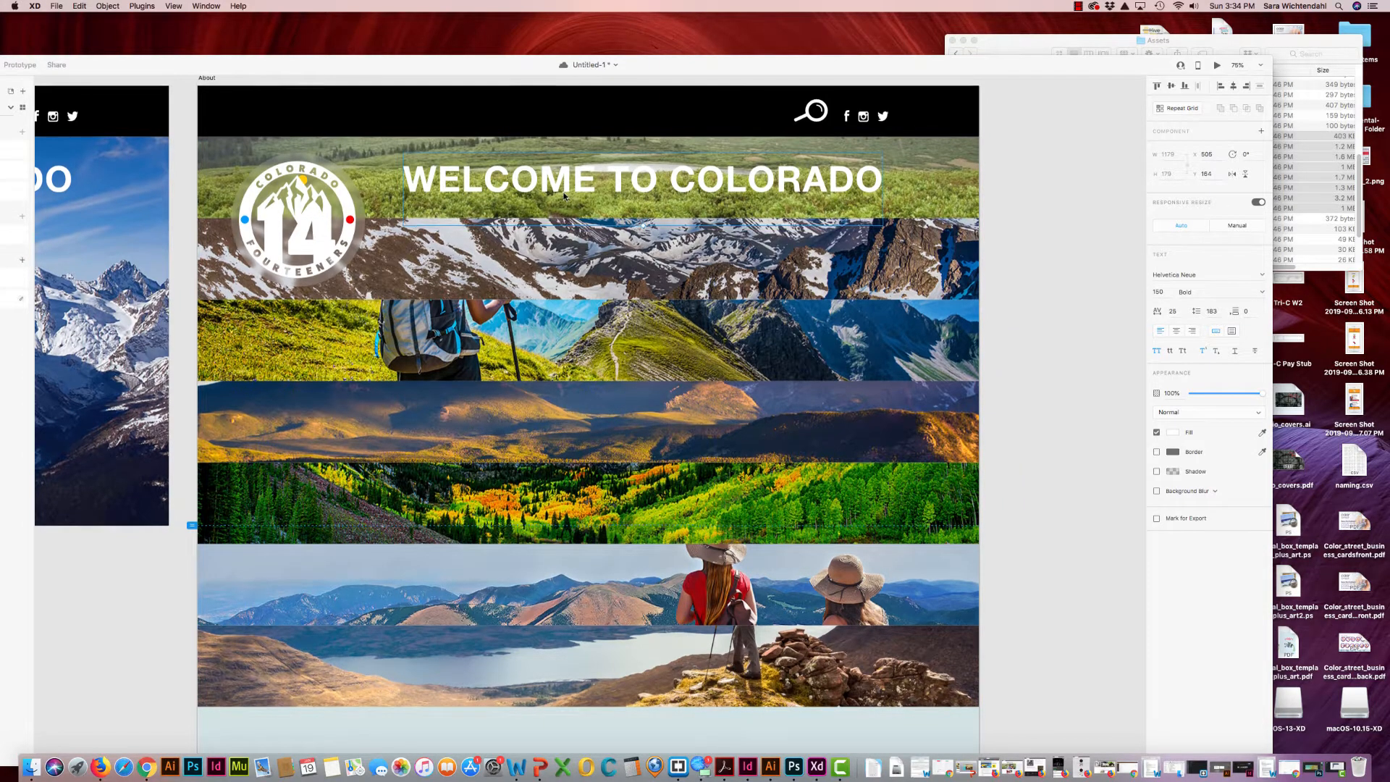
{"action": "scroll", "coordinate": [564, 196], "scroll_direction": "up", "scroll_amount": 2}
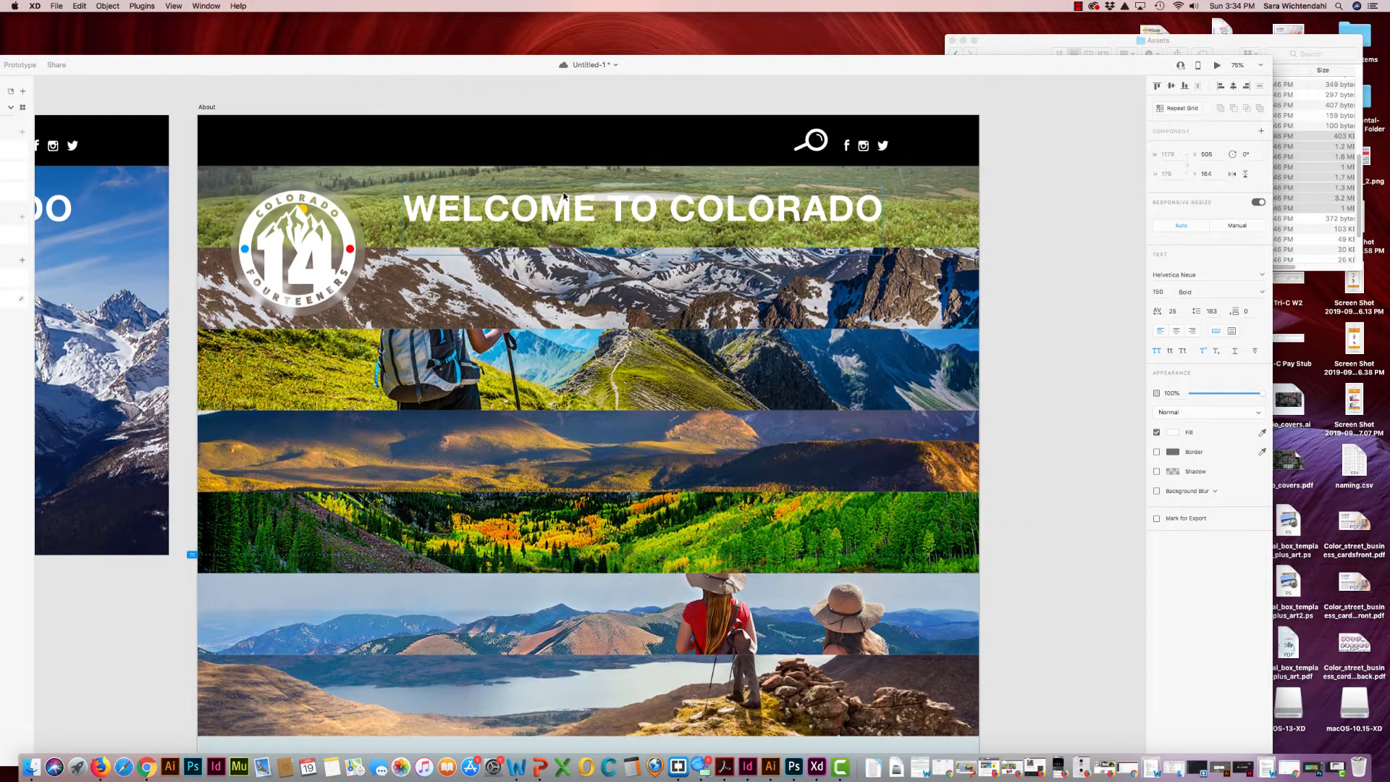
{"action": "double_click", "coordinate": [492, 211]}
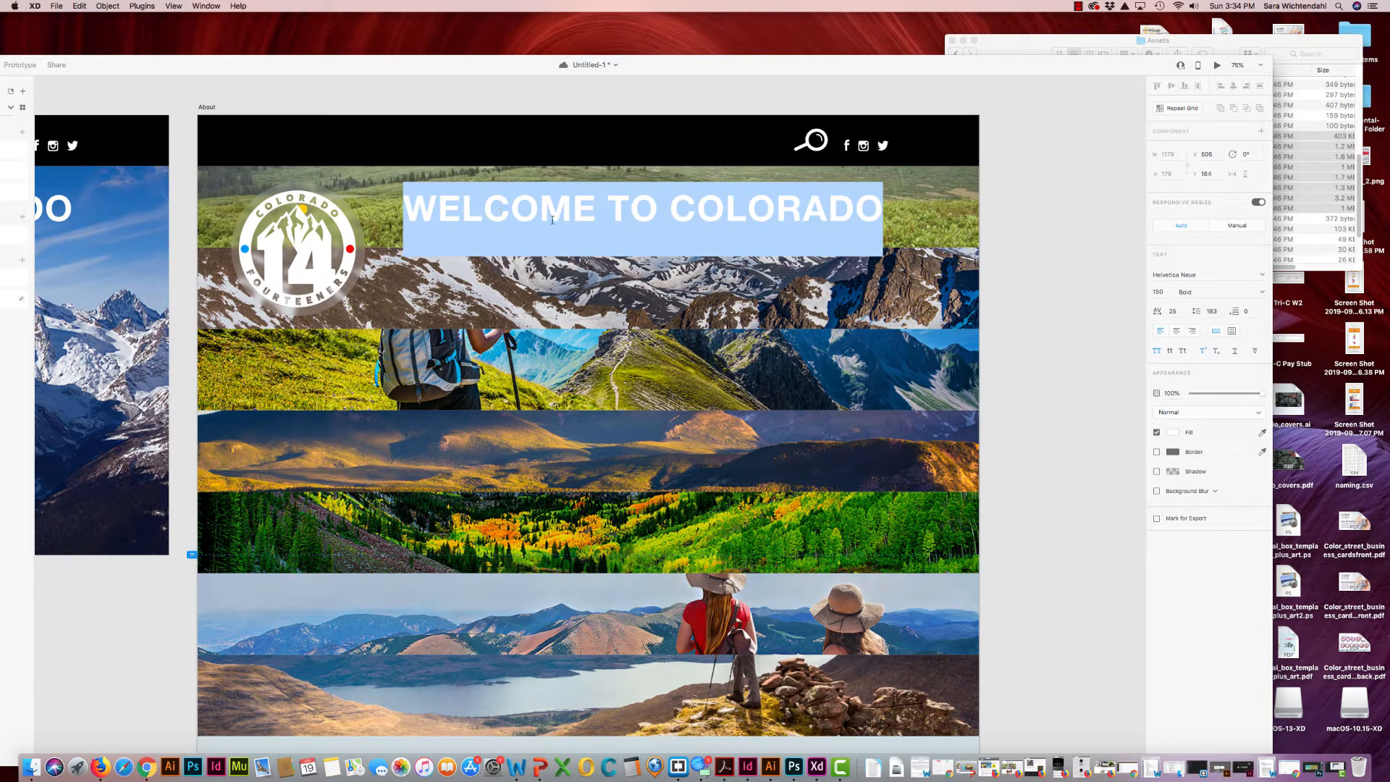
{"action": "key", "text": "super+s"}
{"action": "type", "text": "MT"}
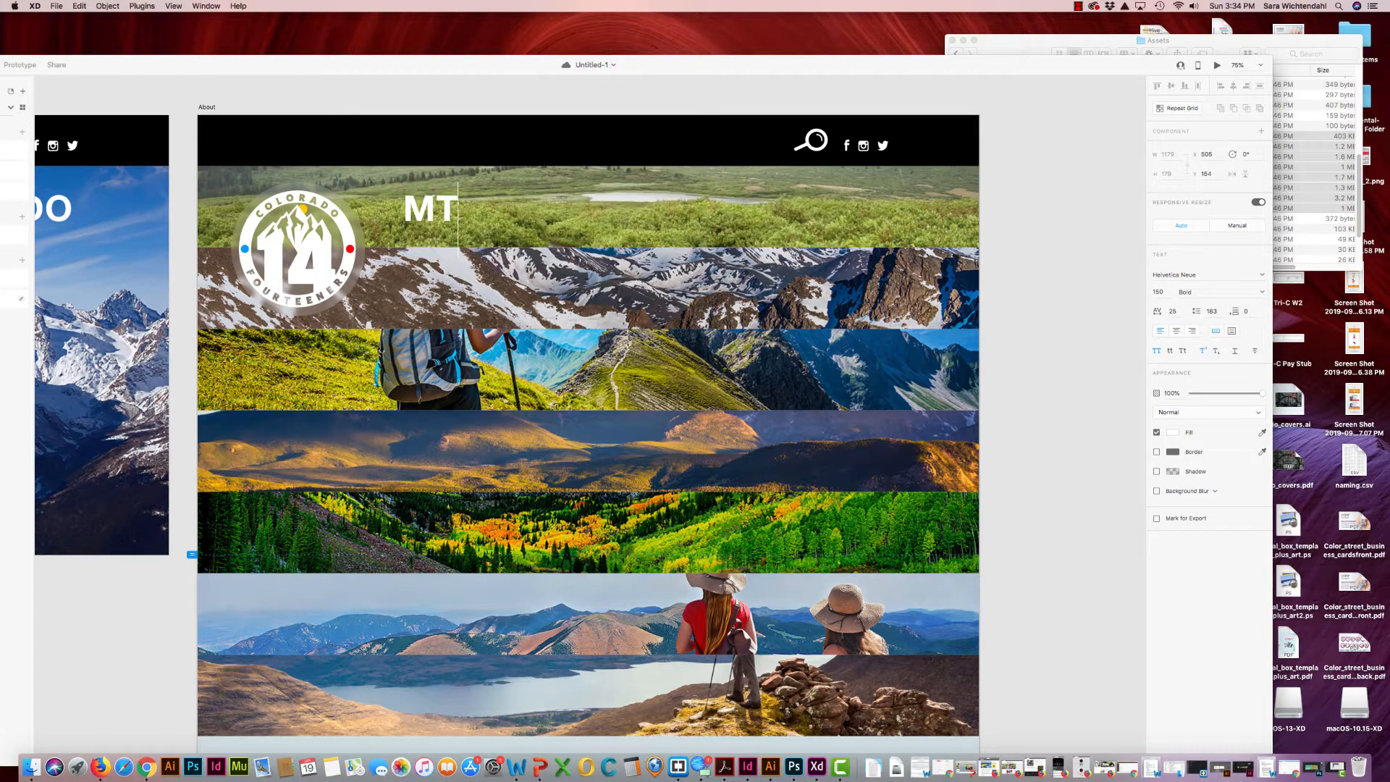
{"action": "type", "text": " BEIRSTADT"}
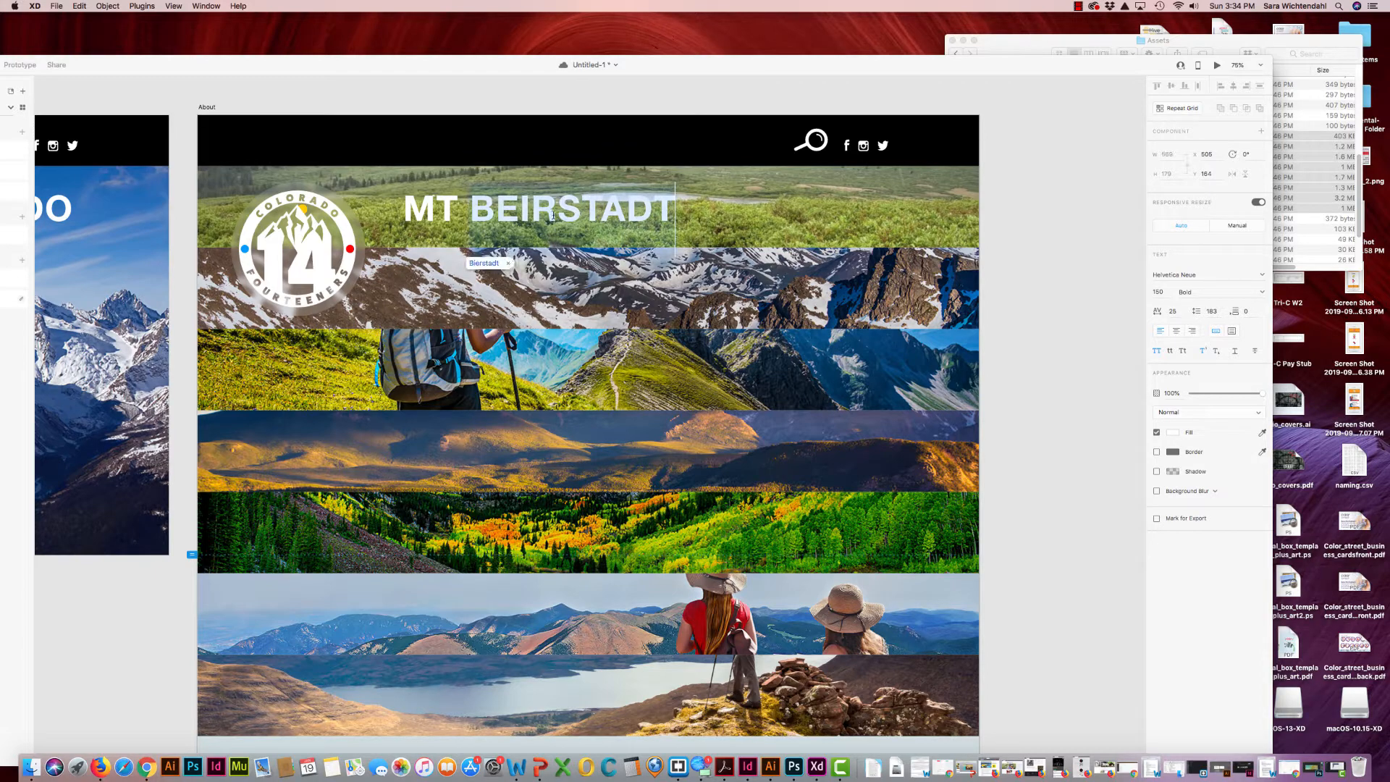
{"action": "left_click", "coordinate": [484, 264]}
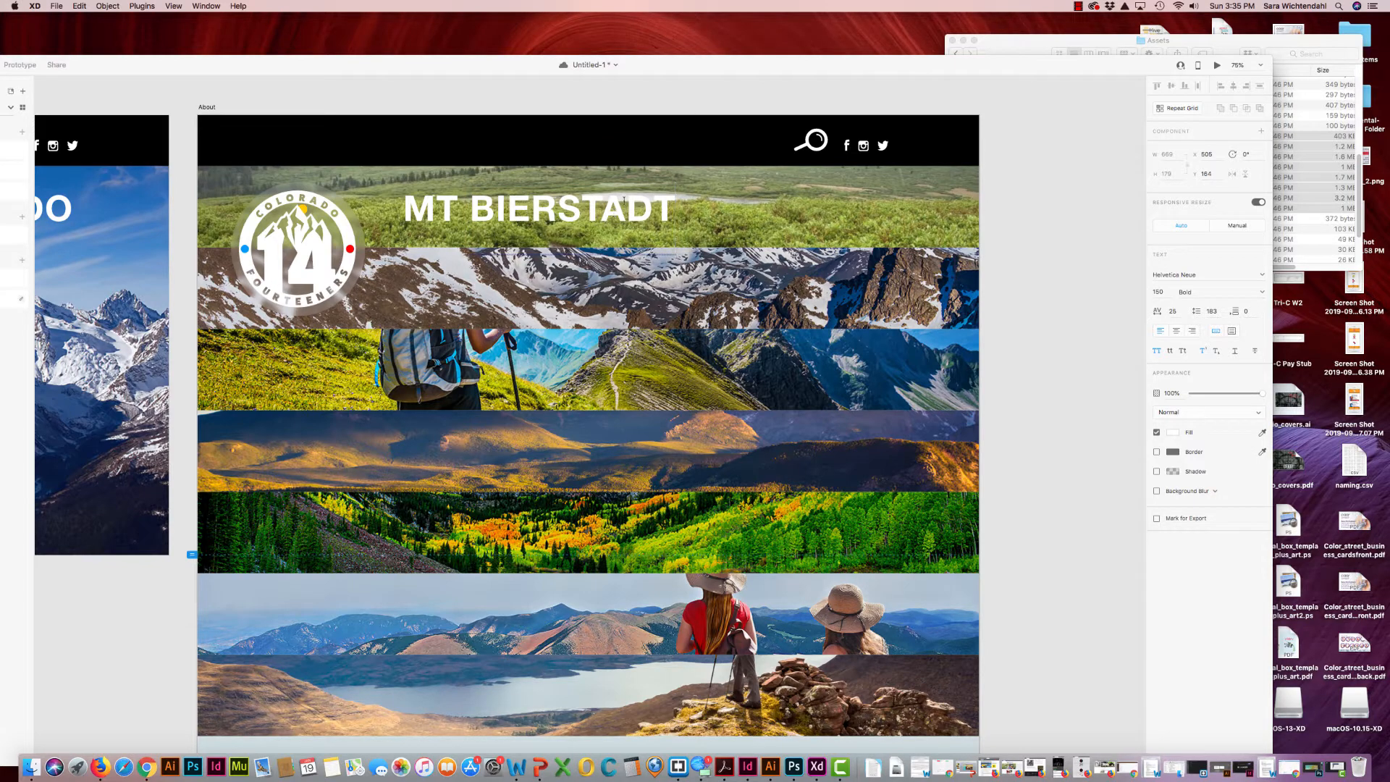
Format the MT BIERSTADT text as 65 pt Regular and move it to about X 438, Y 201 on the first photo
{"action": "left_click_drag", "start_coordinate": [674, 208], "coordinate": [403, 211]}
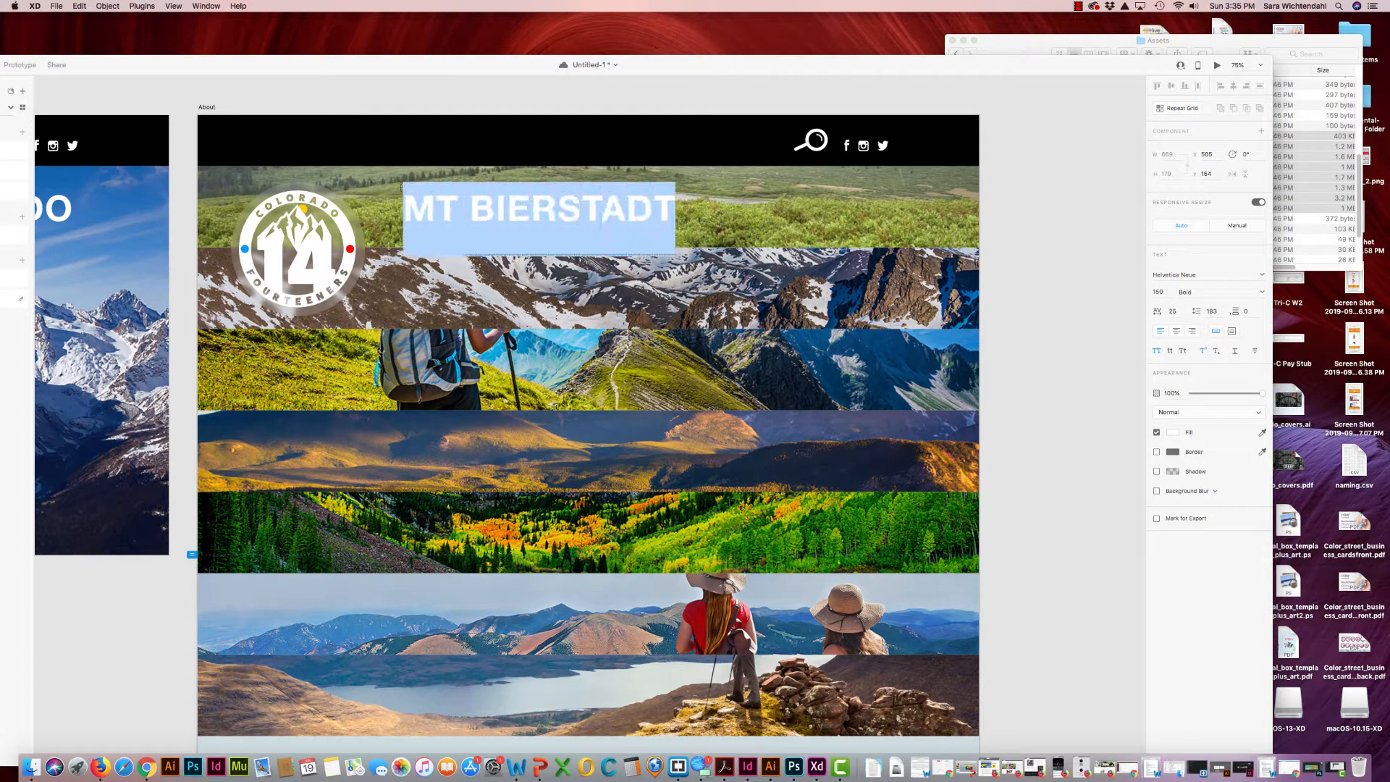
{"action": "left_click", "coordinate": [1162, 293]}
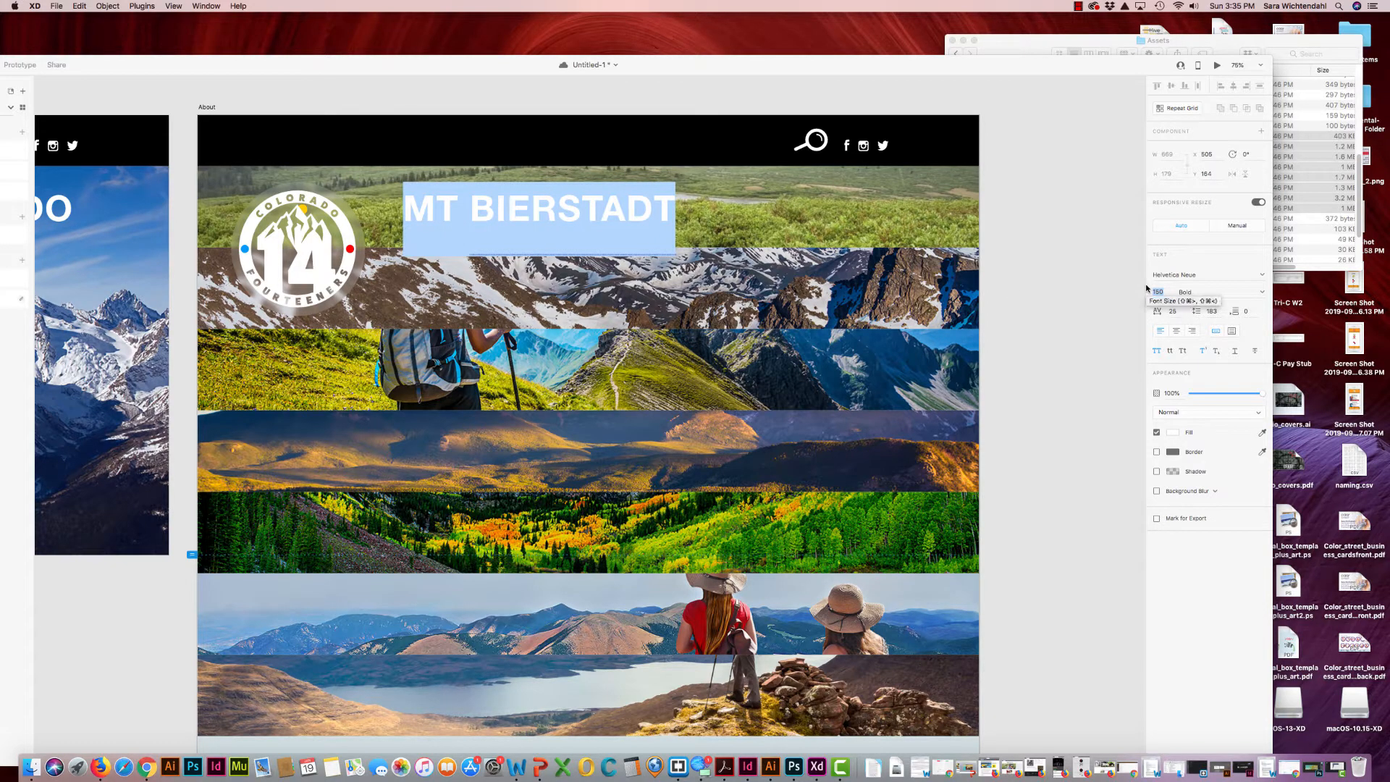
{"action": "type", "text": "65"}
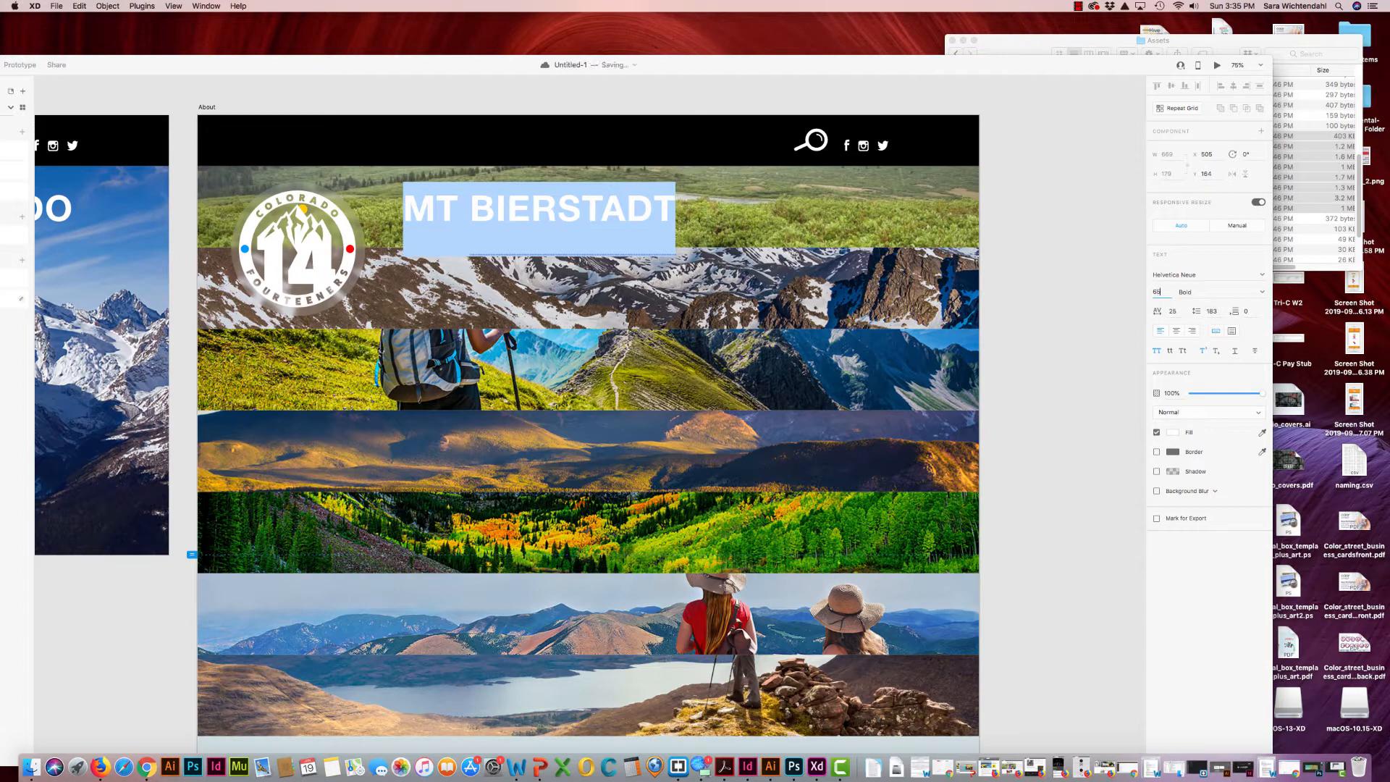
{"action": "key", "text": "Return"}
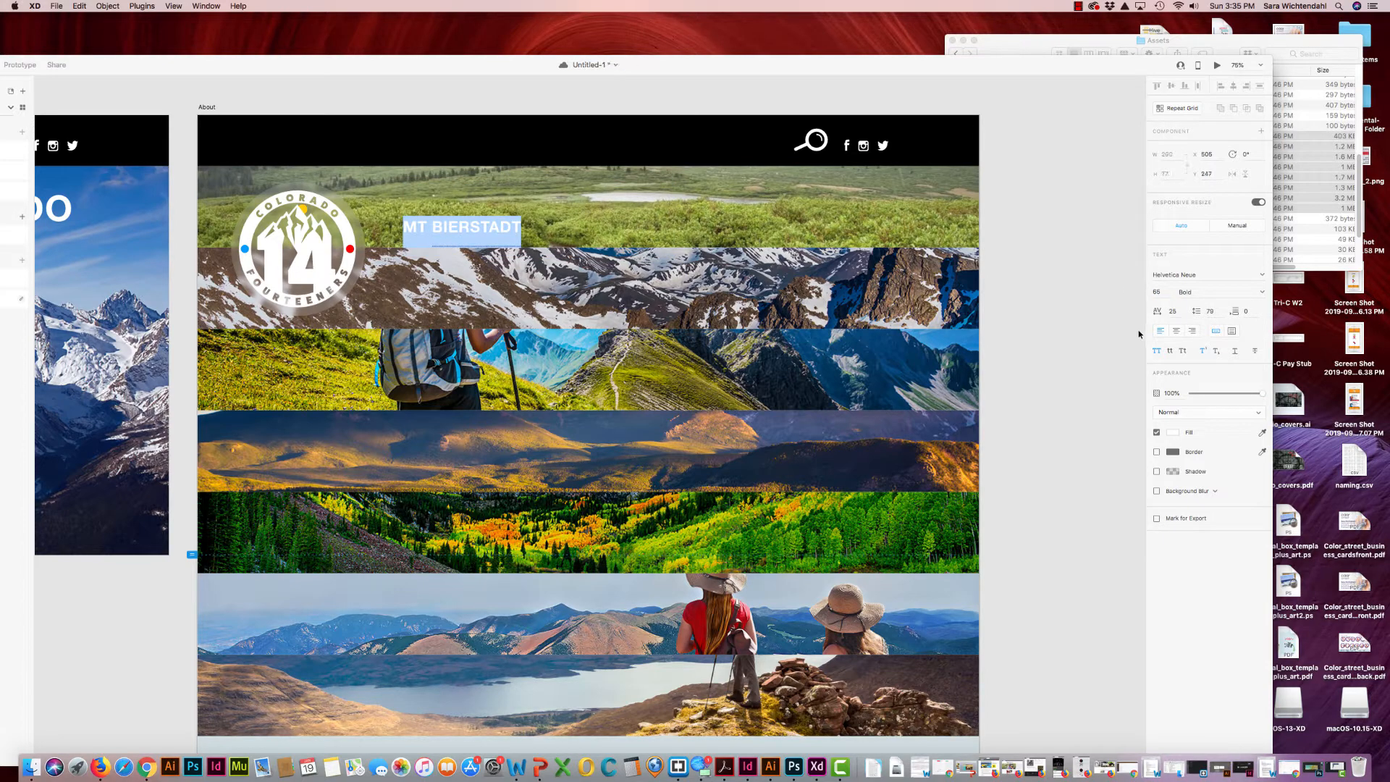
{"action": "left_click", "coordinate": [1200, 294]}
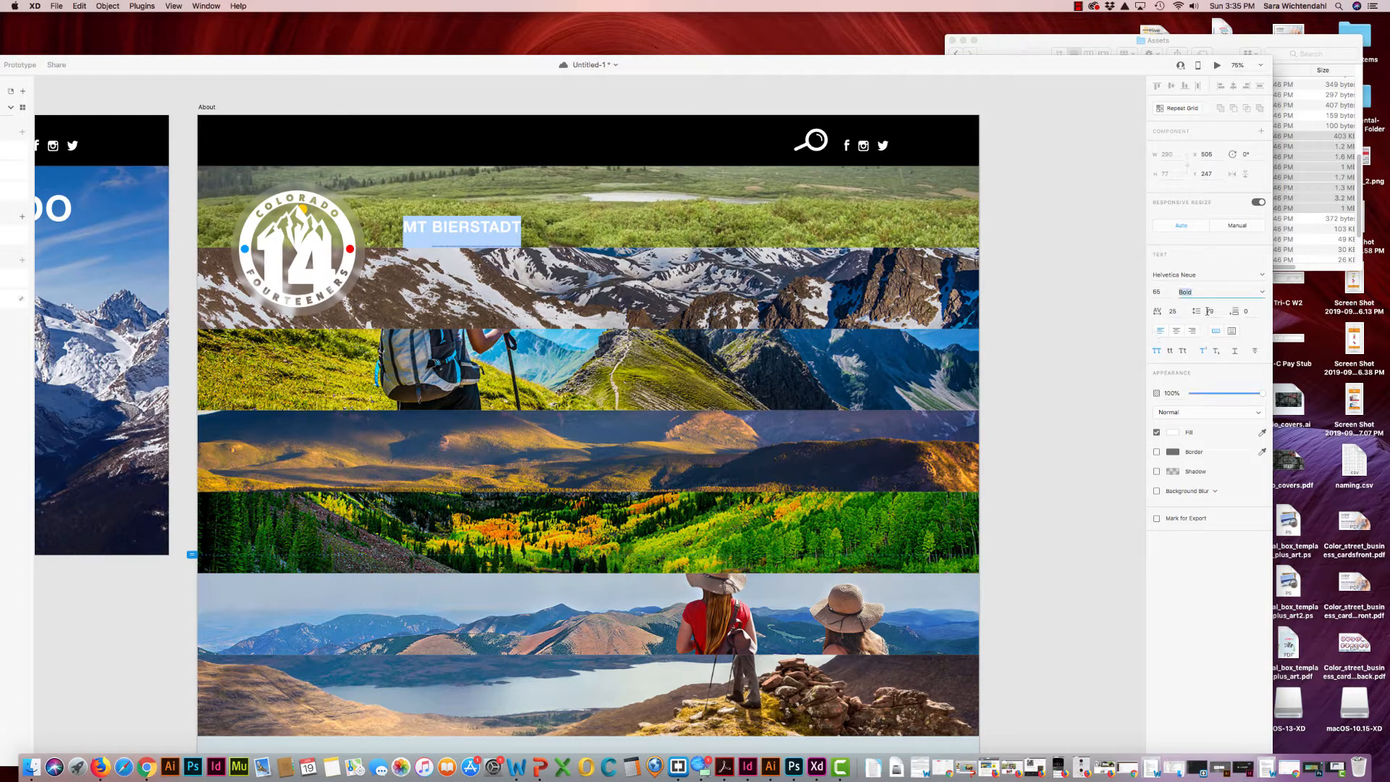
{"action": "left_click", "coordinate": [1263, 293]}
{"action": "left_click", "coordinate": [1182, 302]}
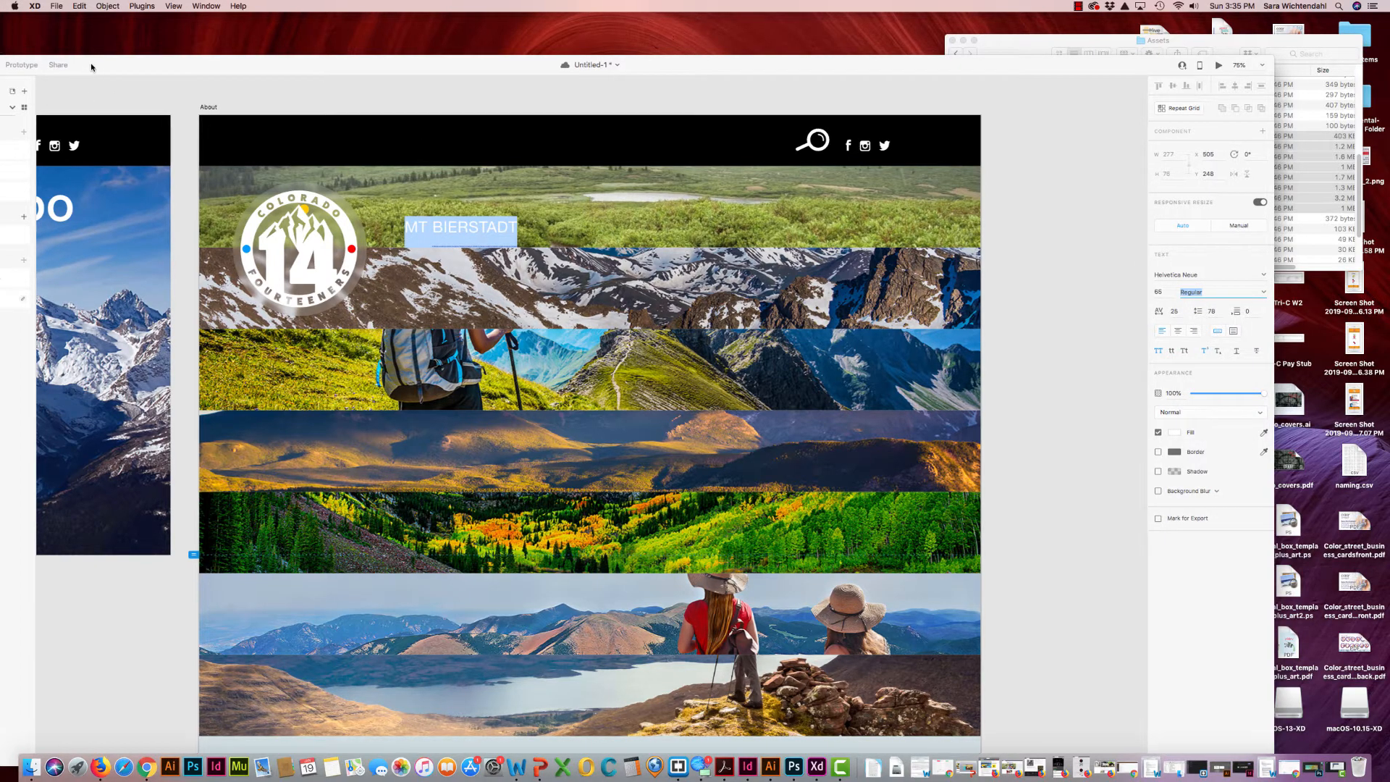
{"action": "left_click_drag", "start_coordinate": [84, 68], "coordinate": [184, 39]}
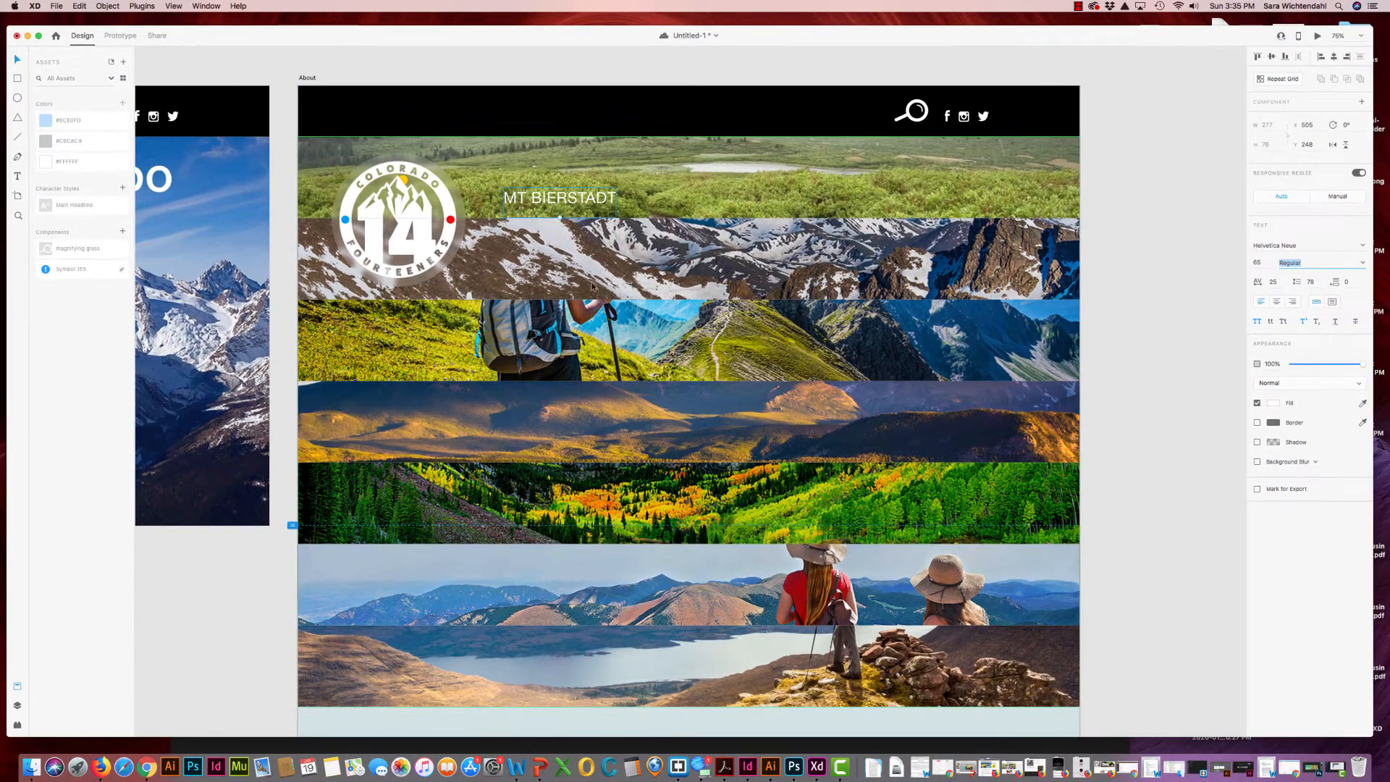
{"action": "left_click_drag", "start_coordinate": [547, 202], "coordinate": [516, 179]}
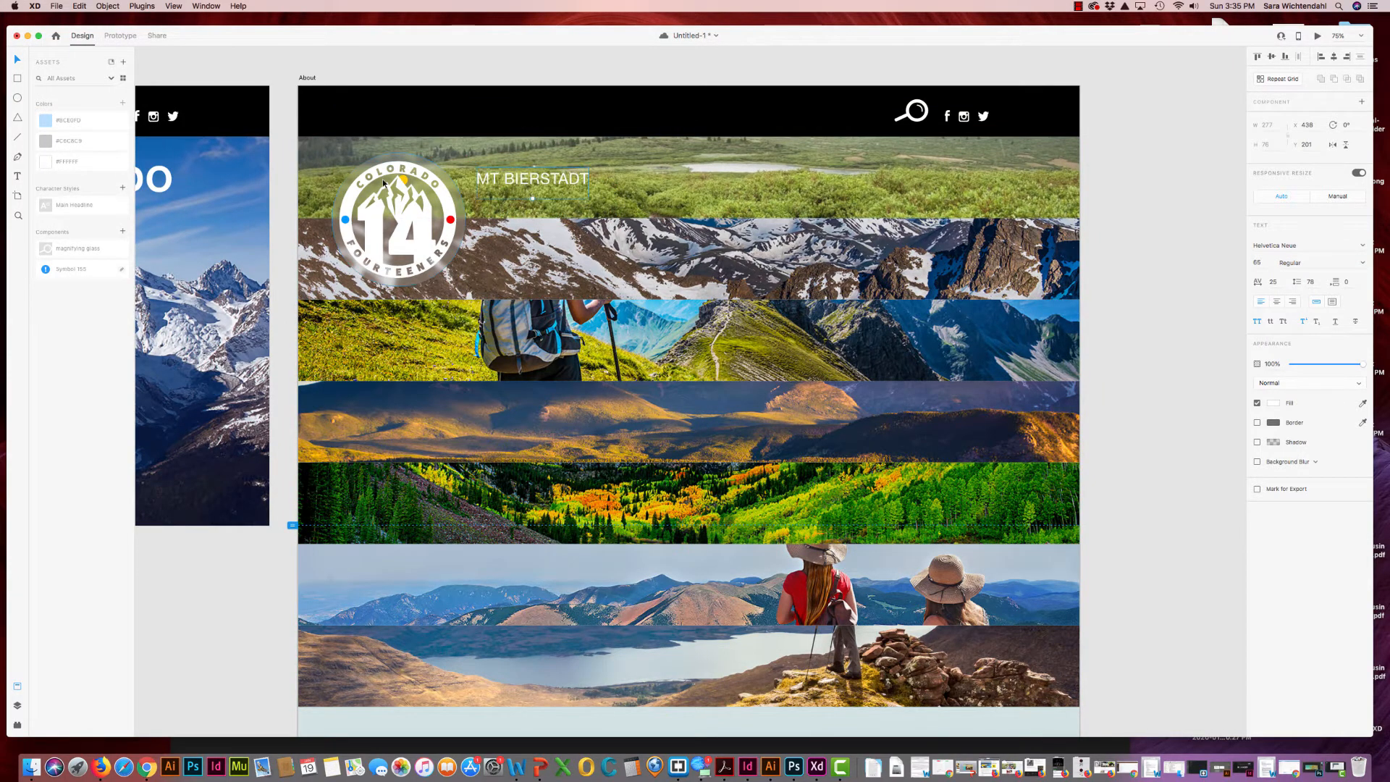
Add the MT BIERSTADT text's formatting to the assets as a character style named Peak Style
{"action": "left_click", "coordinate": [123, 189]}
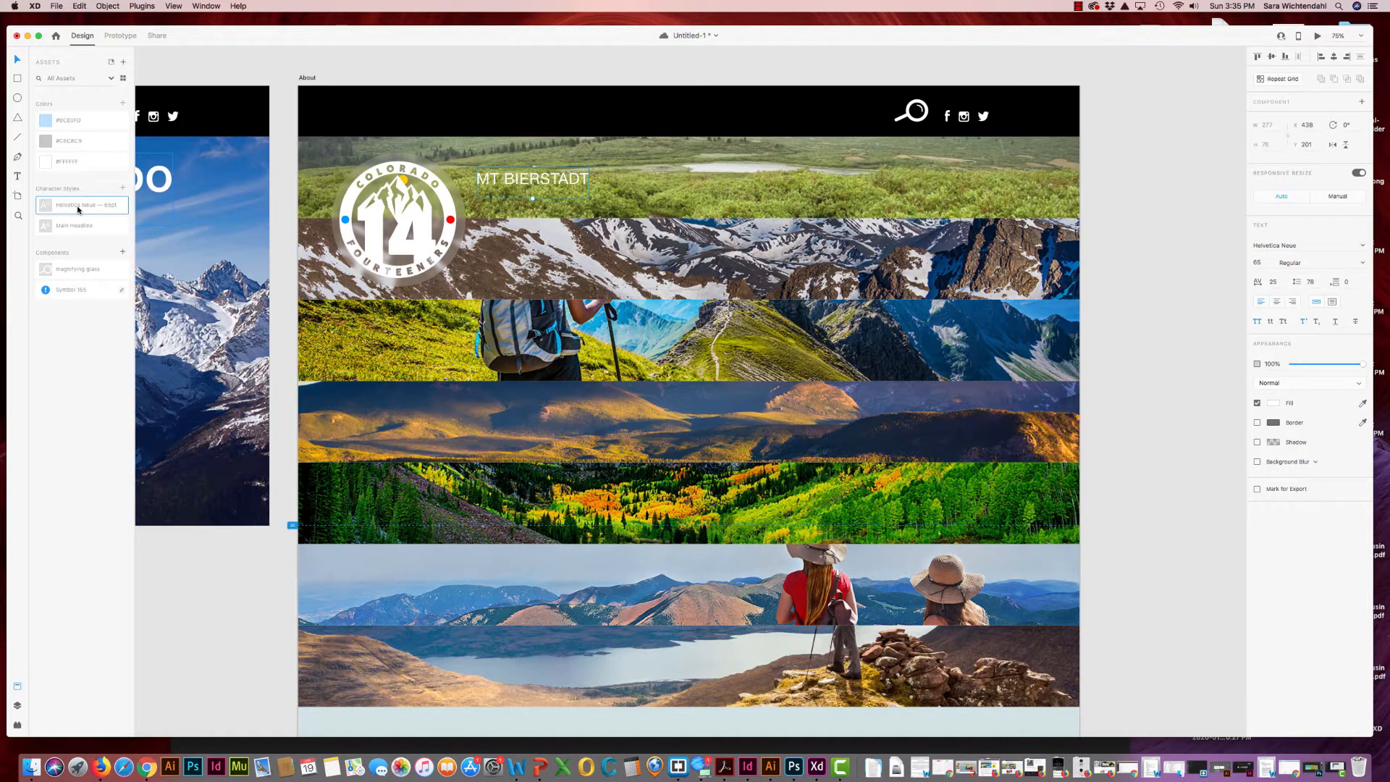
{"action": "double_click", "coordinate": [118, 211]}
{"action": "type", "text": "Mountai"}
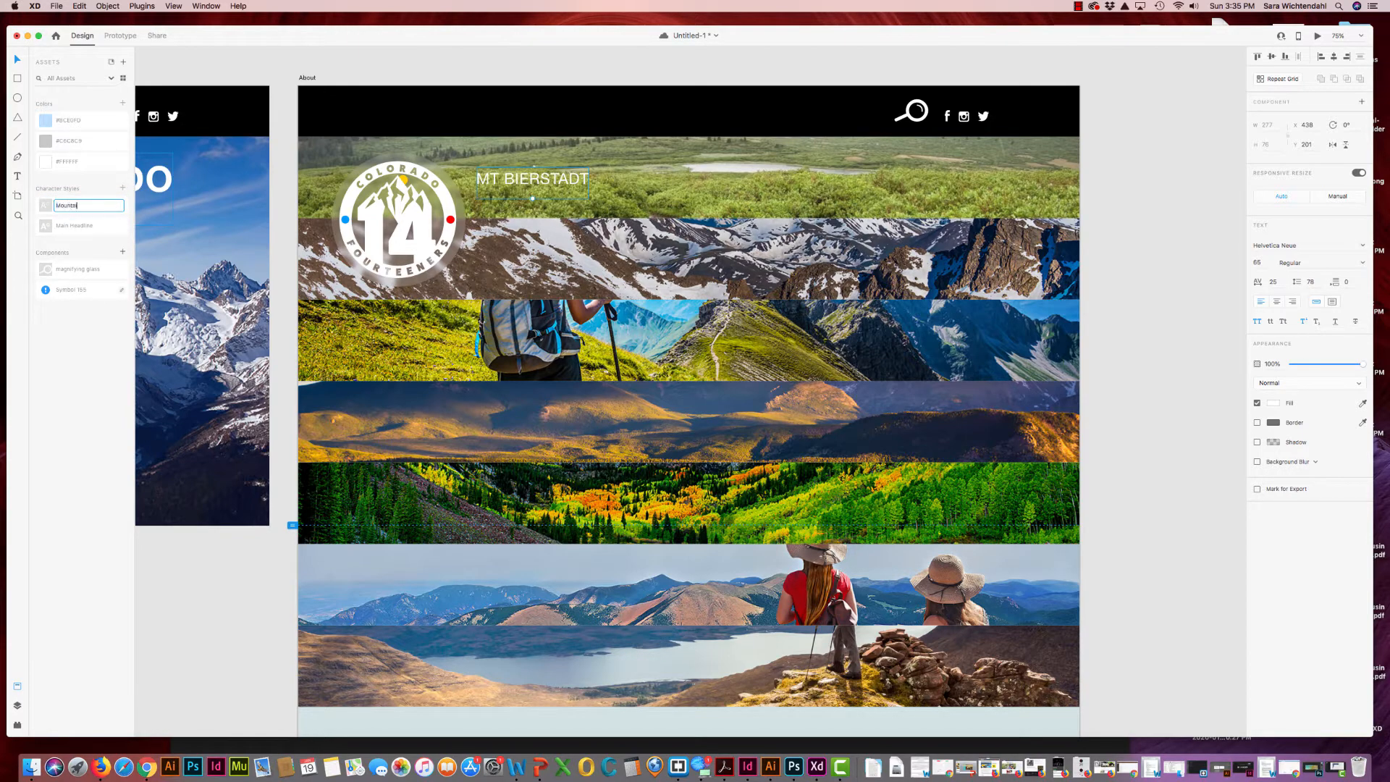
{"action": "key", "text": "BackSpace"}
{"action": "key", "text": "BackSpace"}
{"action": "key", "text": "BackSpace"}
{"action": "type", "text": "Peak Sty"}
{"action": "left_click", "coordinate": [248, 62]}
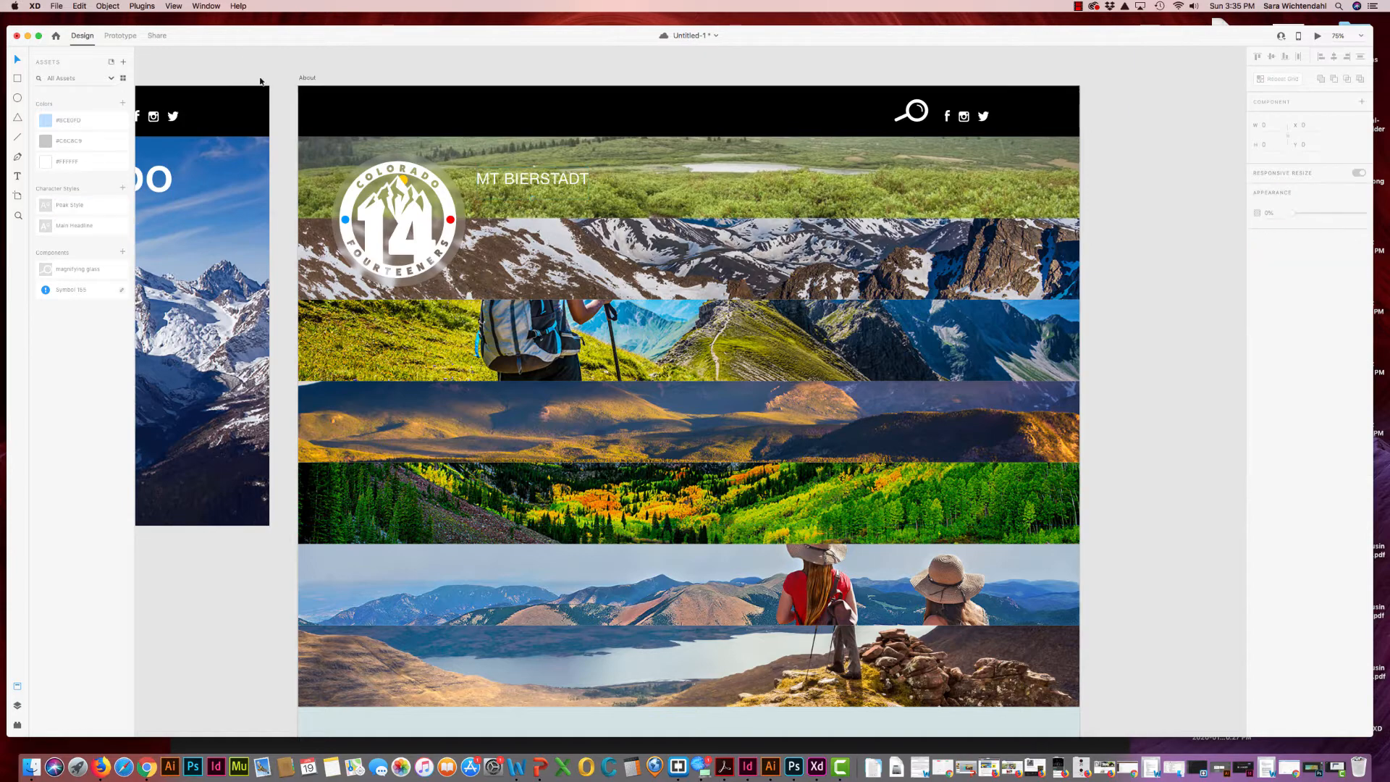
Turn the MT BIERSTADT text into a repeat grid and extend it downward to a height of about 1138
{"action": "left_click", "coordinate": [515, 181]}
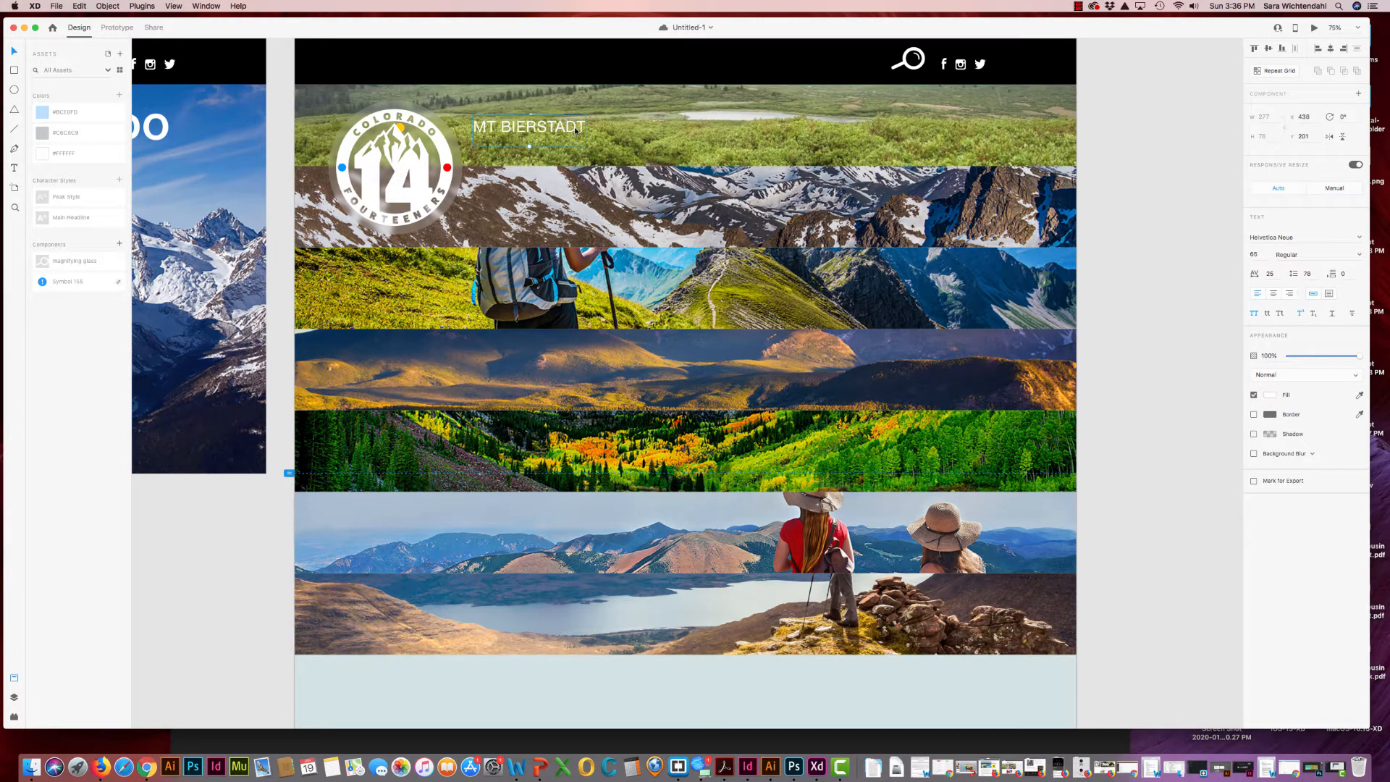
{"action": "left_click", "coordinate": [1273, 72]}
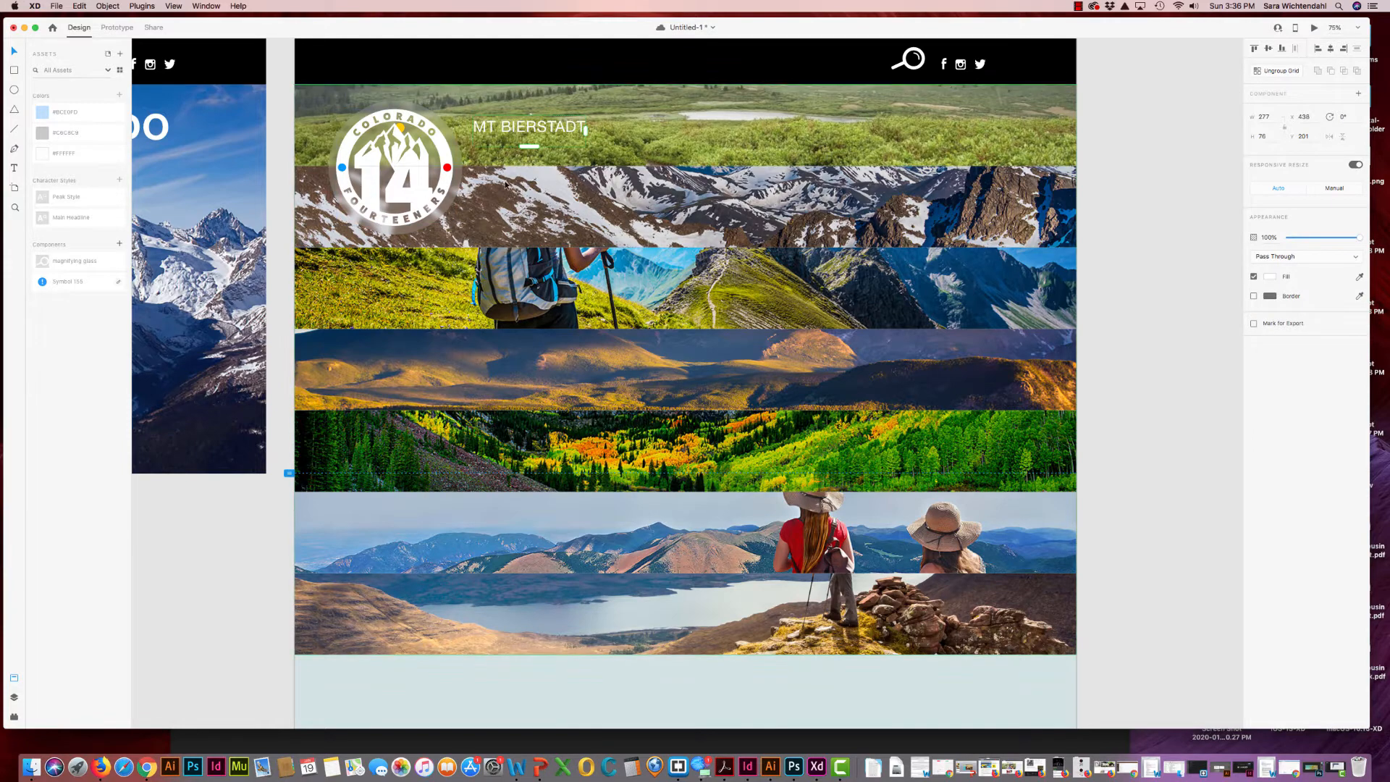
{"action": "left_click_drag", "start_coordinate": [530, 146], "coordinate": [550, 579]}
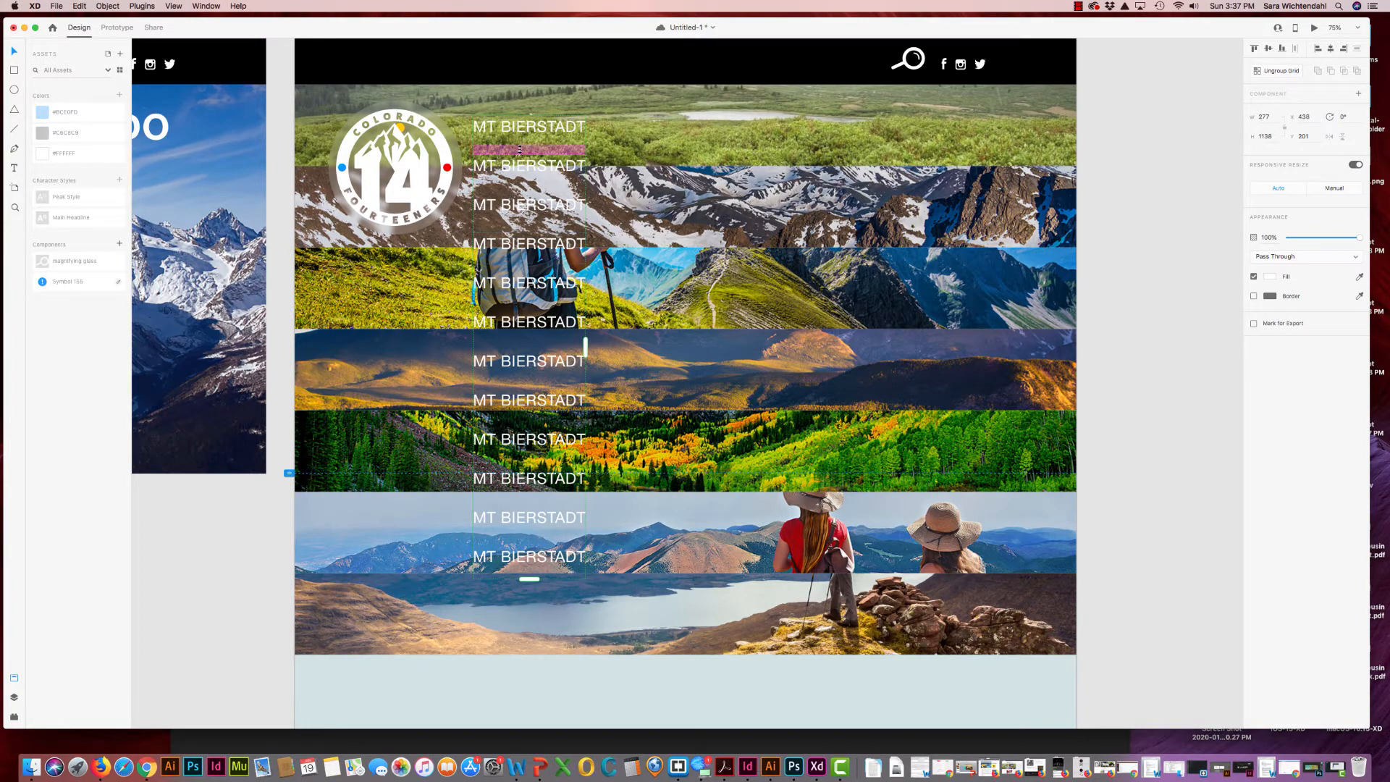
Widen the label grid's row spacing to match the photo rows and shorten the grid to a height of about 1340, keeping seven labels
{"action": "left_click_drag", "start_coordinate": [517, 152], "coordinate": [525, 190]}
{"action": "scroll", "coordinate": [527, 229], "scroll_direction": "down", "scroll_amount": 5}
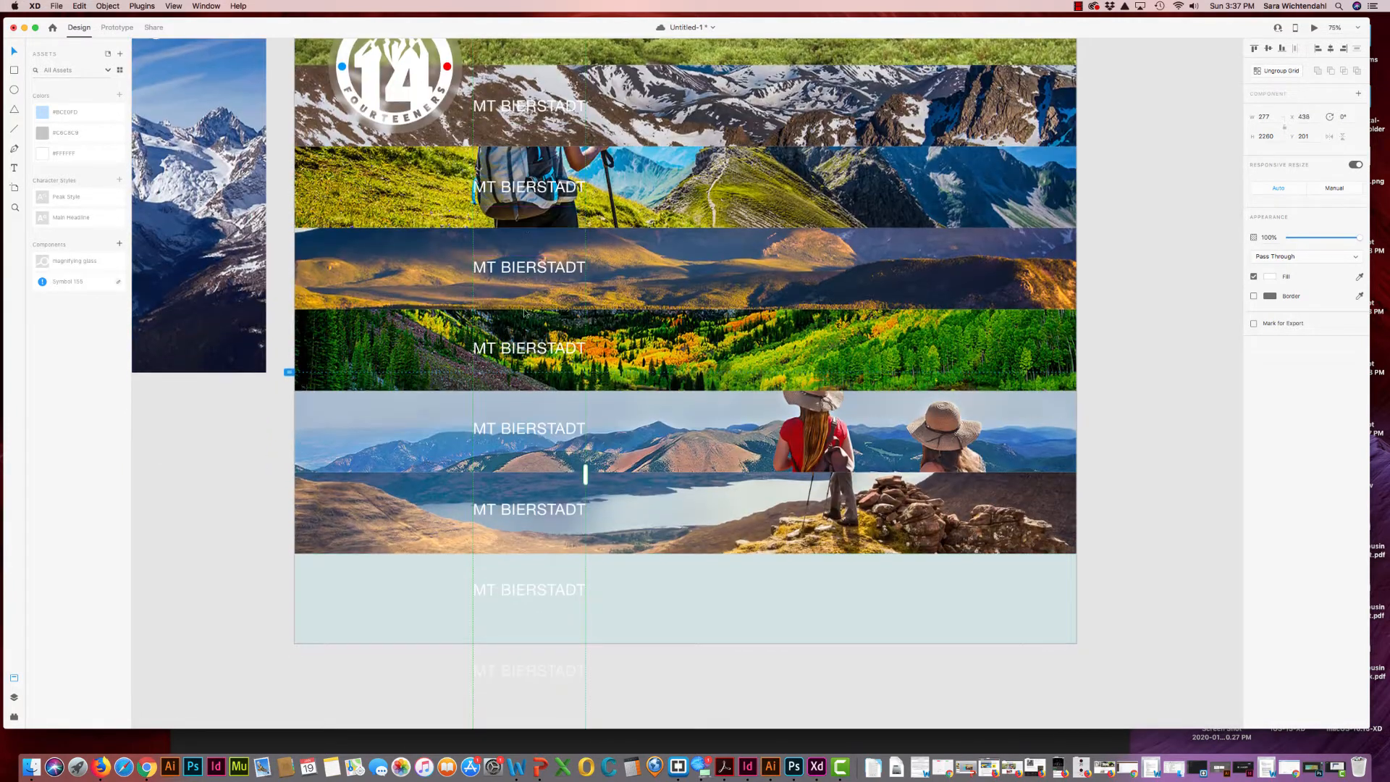
{"action": "scroll", "coordinate": [518, 502], "scroll_direction": "down", "scroll_amount": 10}
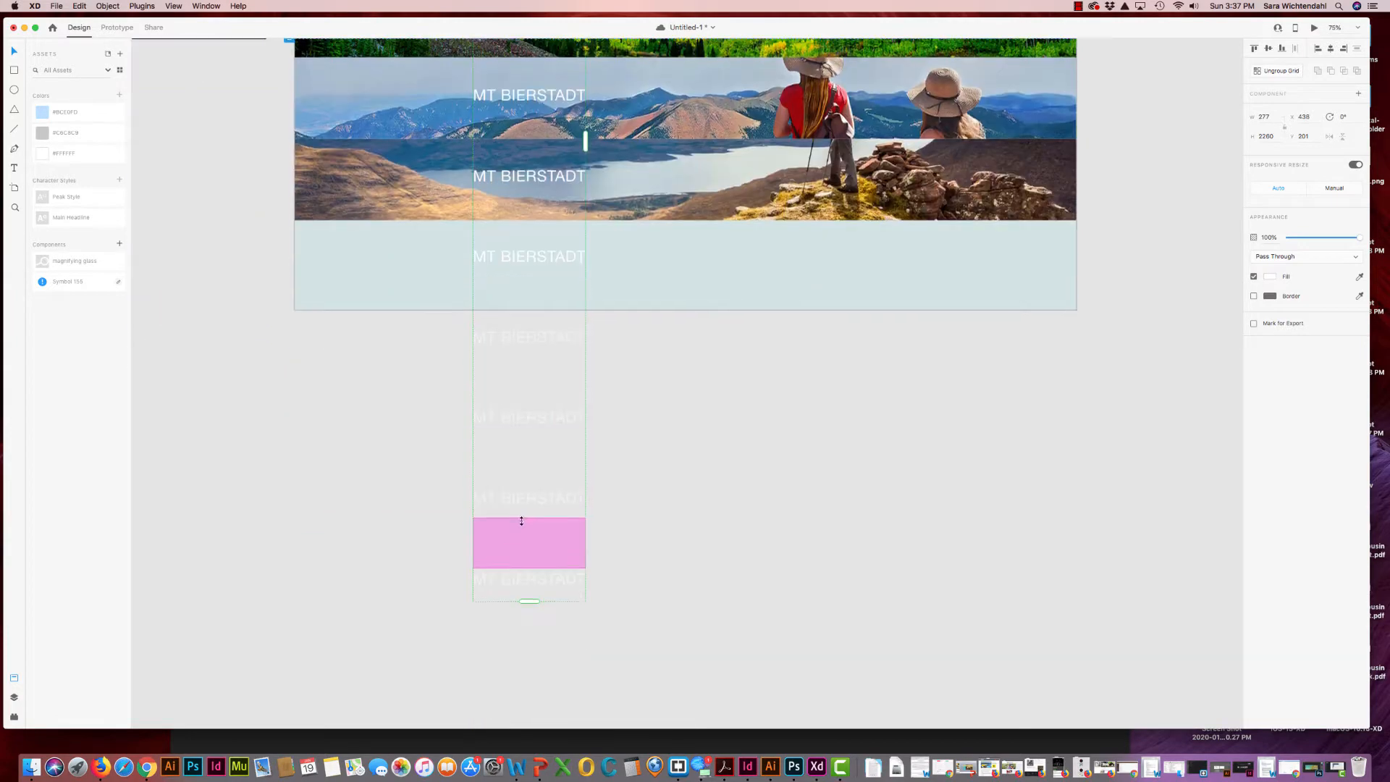
{"action": "left_click_drag", "start_coordinate": [530, 547], "coordinate": [544, 174]}
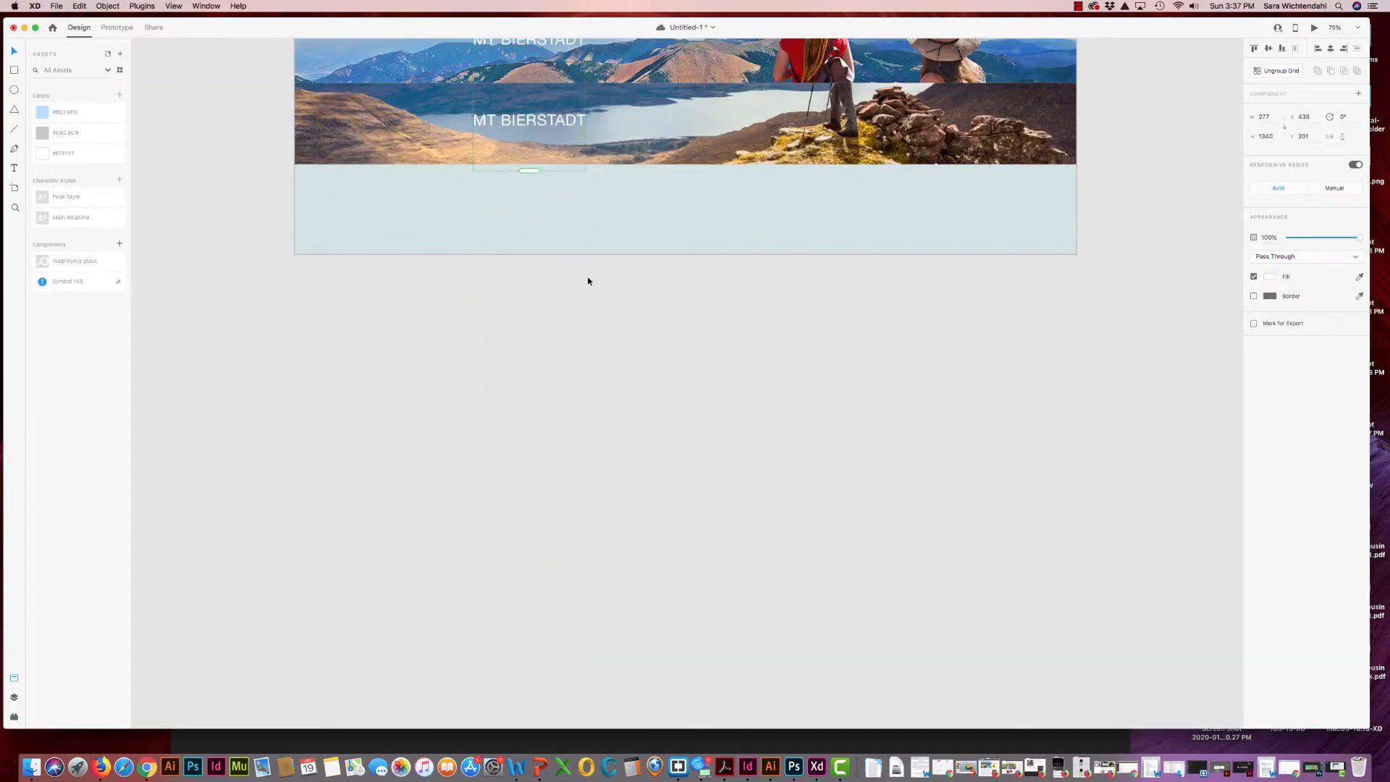
{"action": "scroll", "coordinate": [588, 281], "scroll_direction": "up", "scroll_amount": 8}
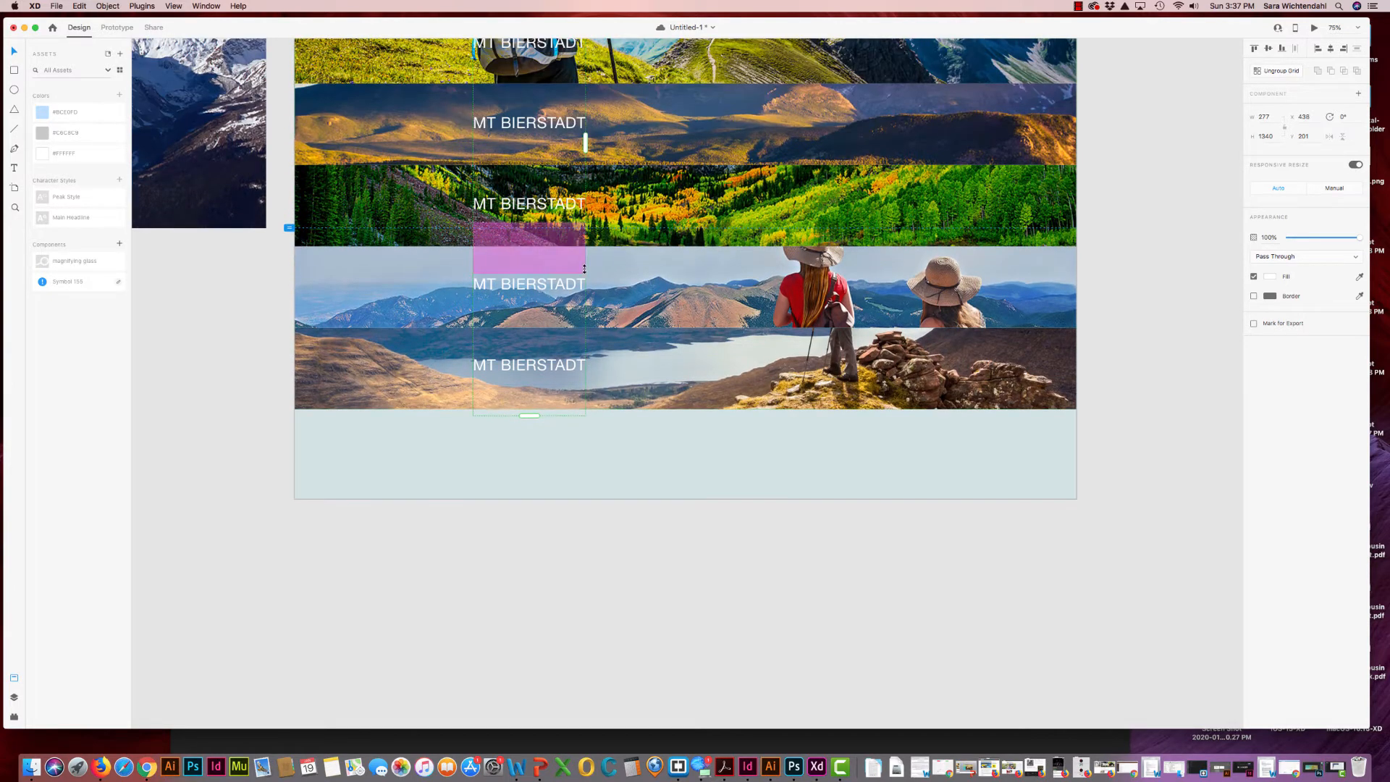
{"action": "scroll", "coordinate": [585, 269], "scroll_direction": "up", "scroll_amount": 9}
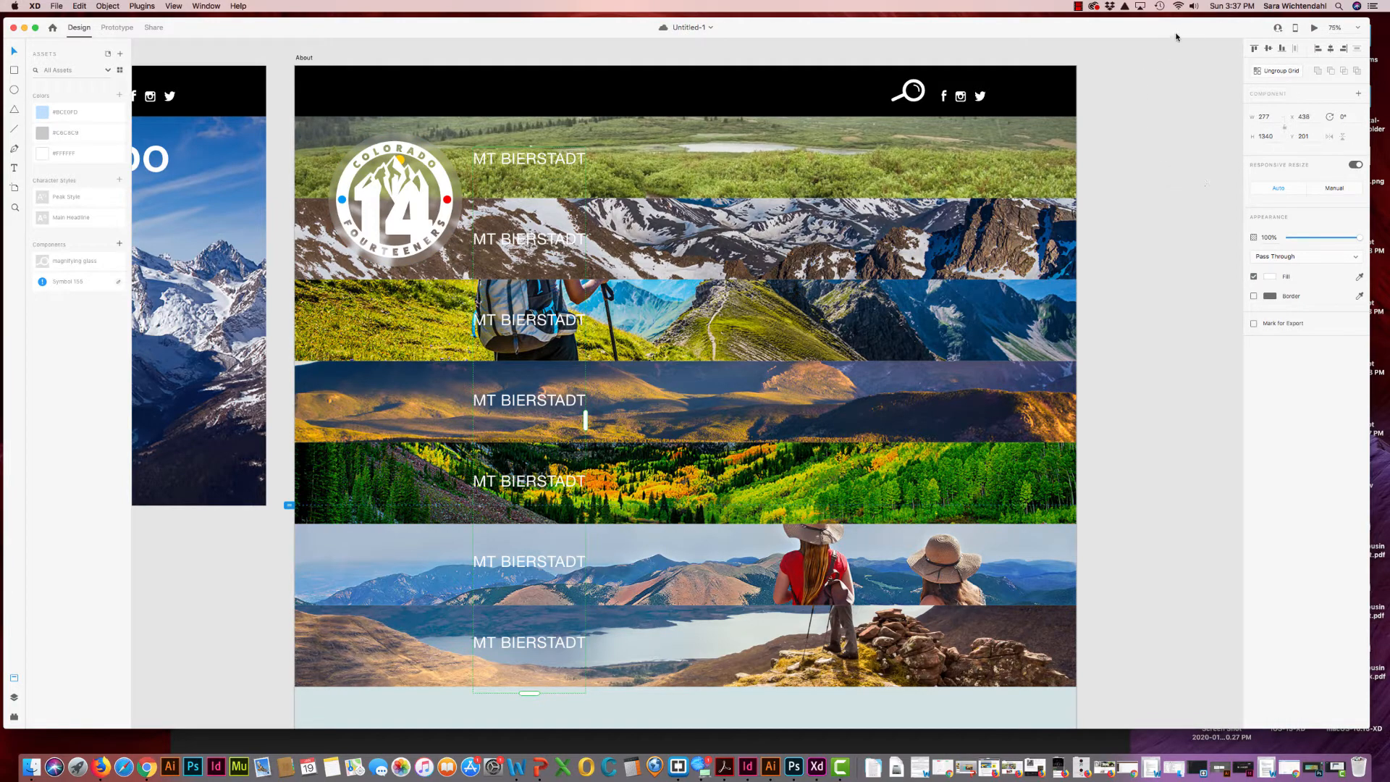
Fill the label repeat grid with the names from PeakNames.txt in the Assets folder, return to XD, and select the first label
{"action": "left_click_drag", "start_coordinate": [1176, 37], "coordinate": [1126, 45]}
{"action": "left_click", "coordinate": [1324, 44]}
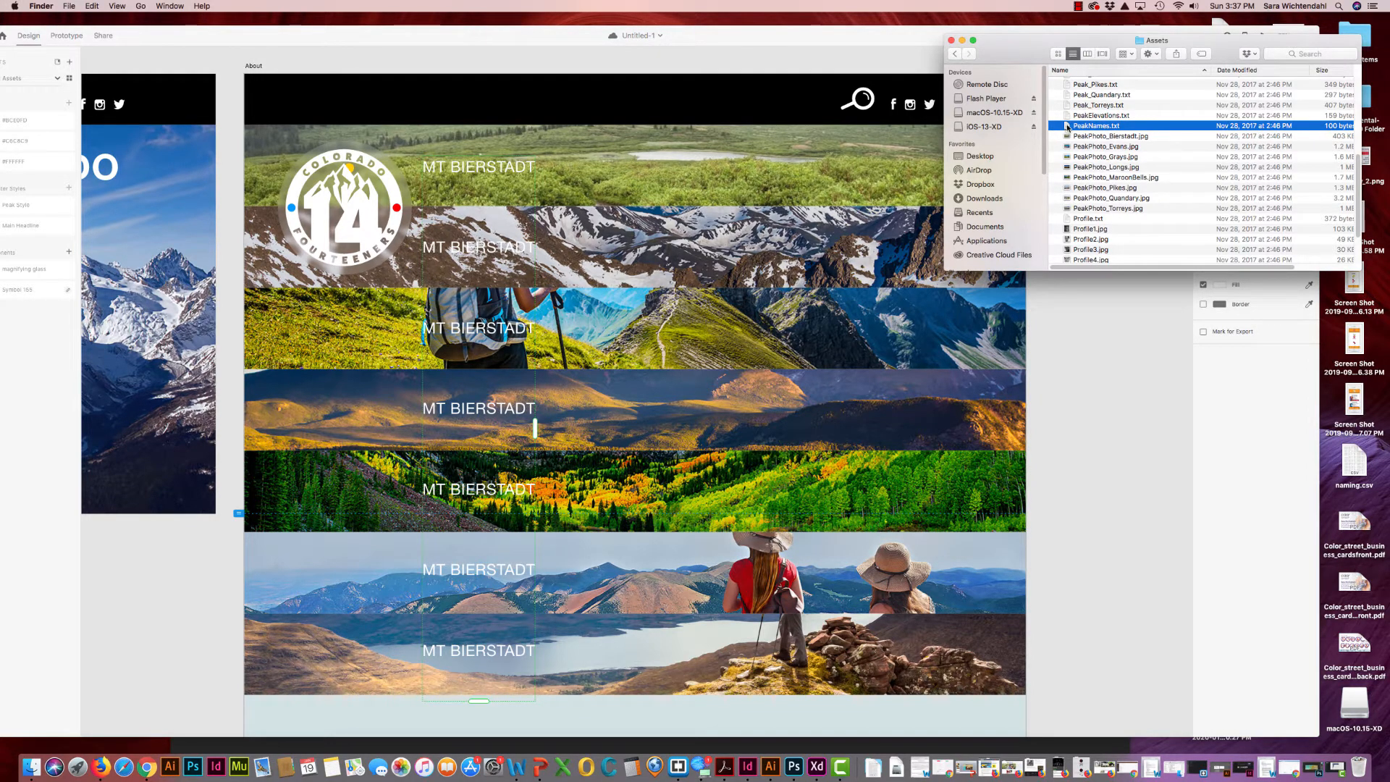
{"action": "left_click_drag", "start_coordinate": [1067, 127], "coordinate": [495, 176]}
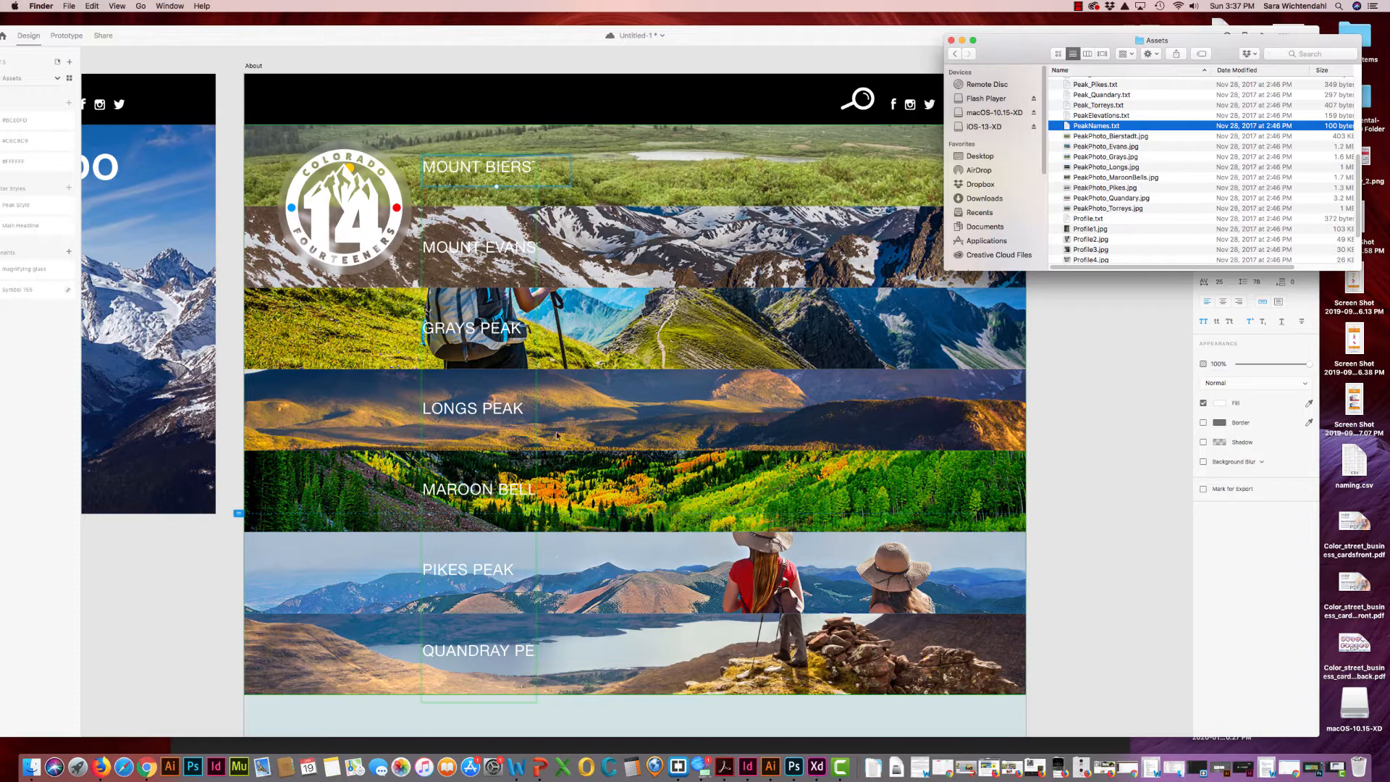
{"action": "left_click", "coordinate": [527, 415]}
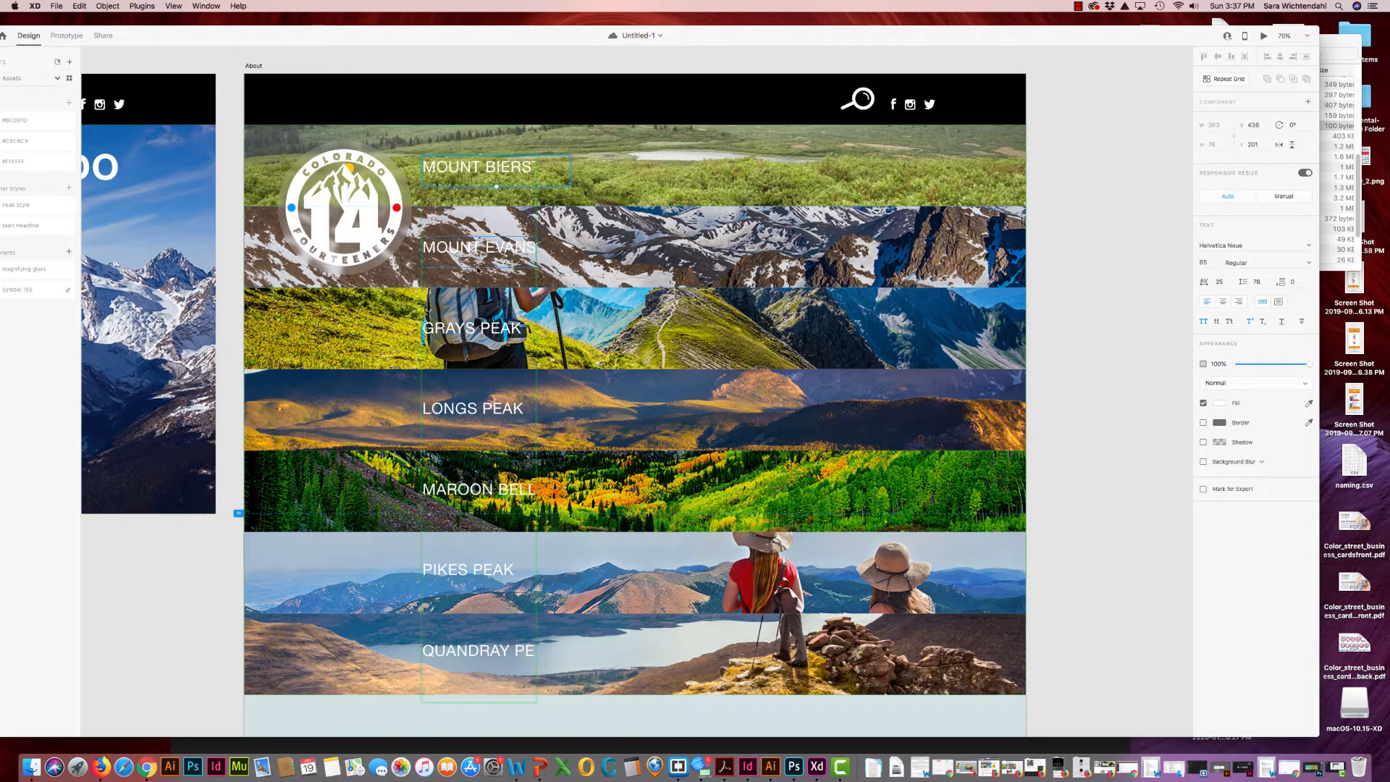
{"action": "left_click", "coordinate": [481, 165]}
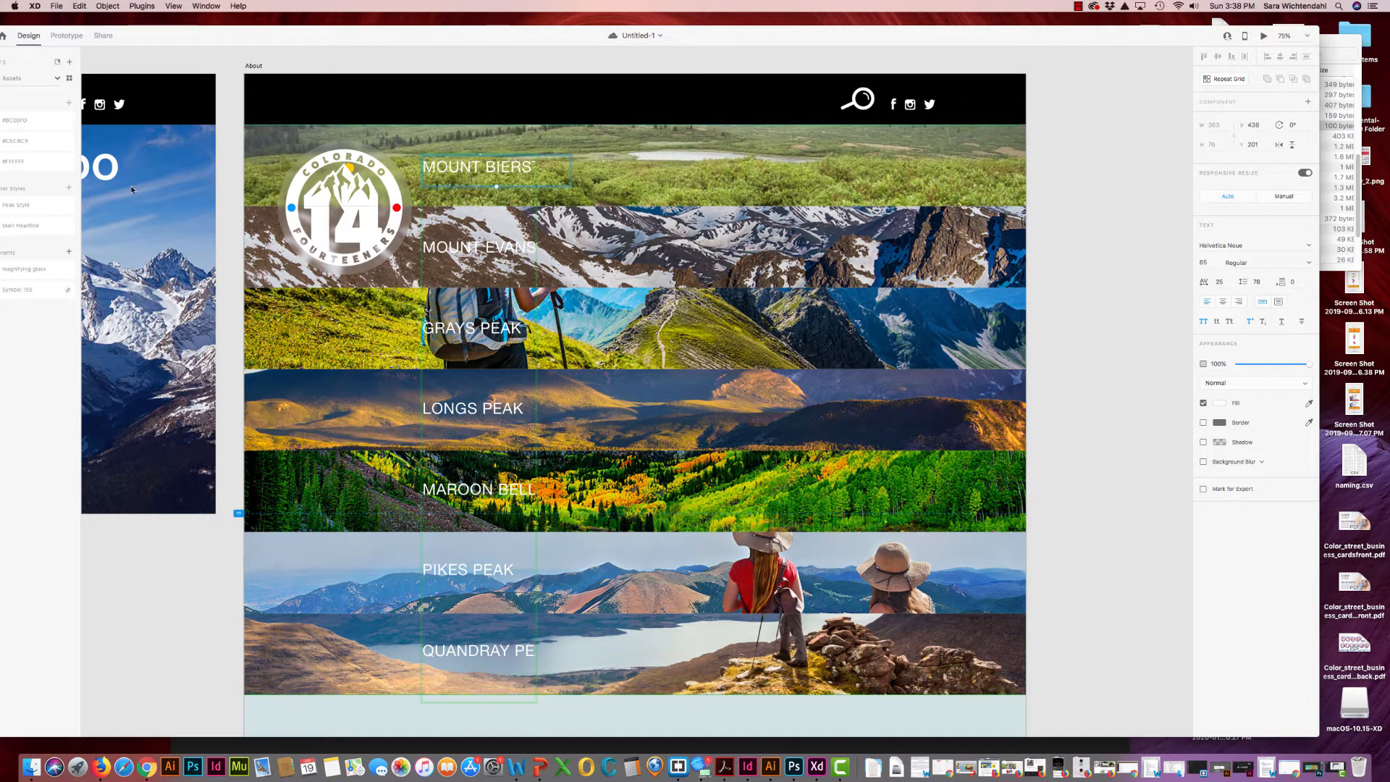
Narrow the peak-name label repeat grid to about 263 wide and ungroup it into separate text objects
{"action": "left_click_drag", "start_coordinate": [224, 36], "coordinate": [279, 33]}
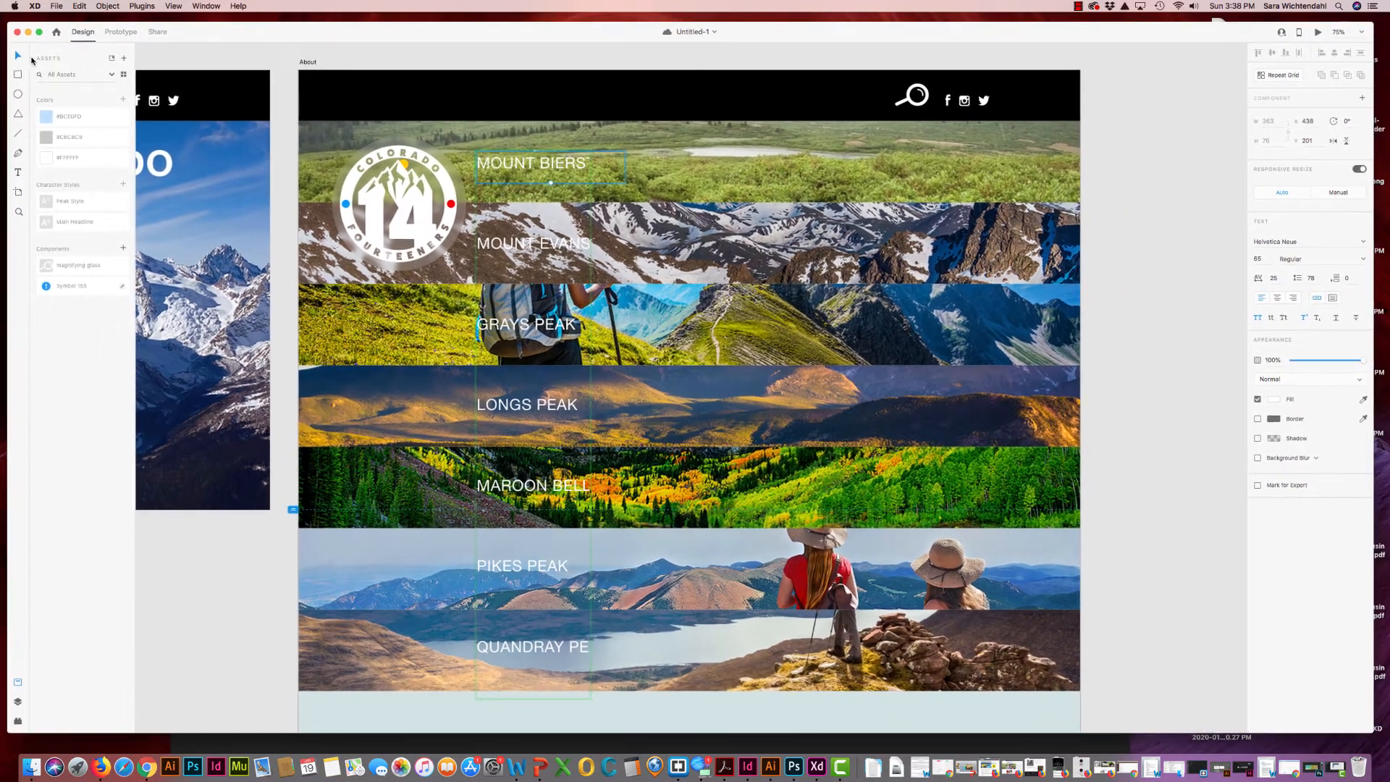
{"action": "left_click", "coordinate": [506, 166]}
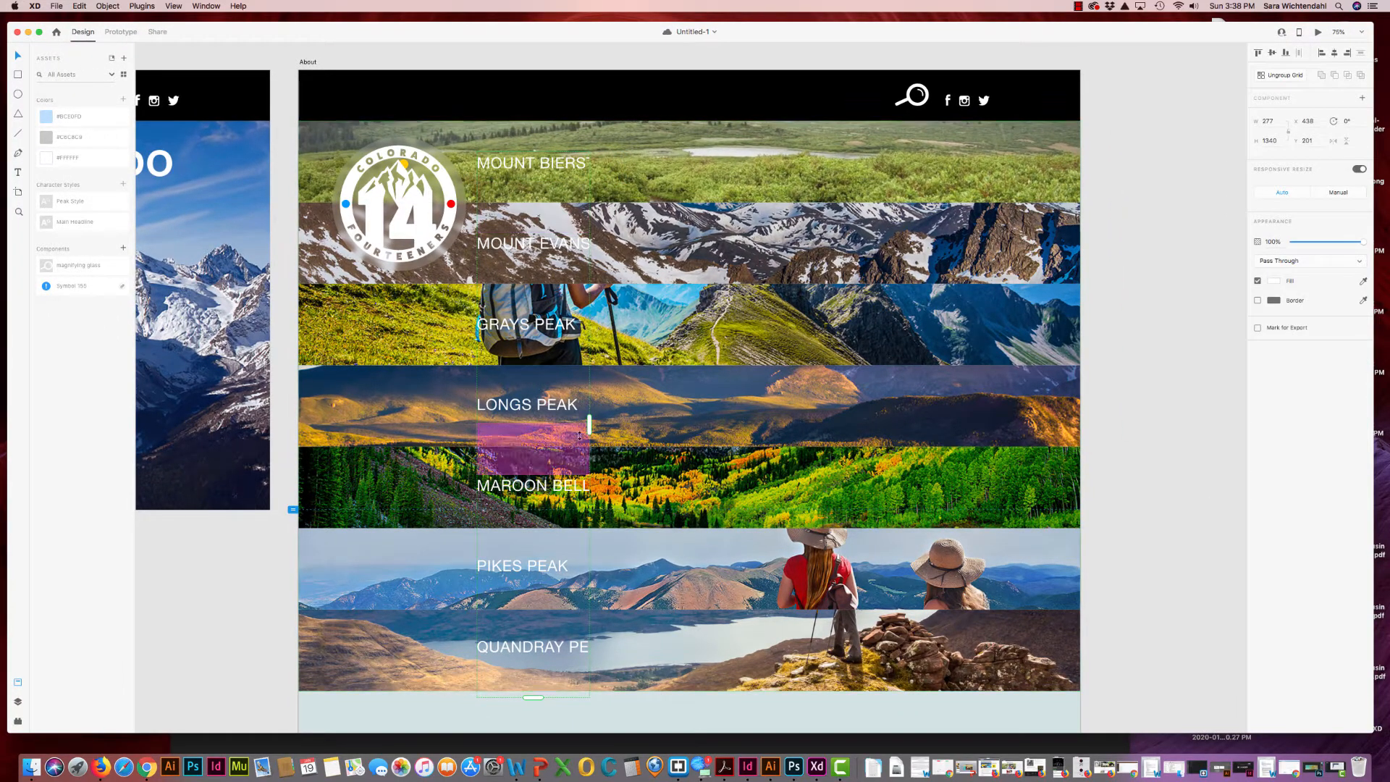
{"action": "mouse_move", "coordinate": [589, 425]}
{"action": "left_mouse_down"}
{"action": "mouse_move", "coordinate": [622, 430]}
{"action": "mouse_move", "coordinate": [584, 431]}
{"action": "left_mouse_up"}
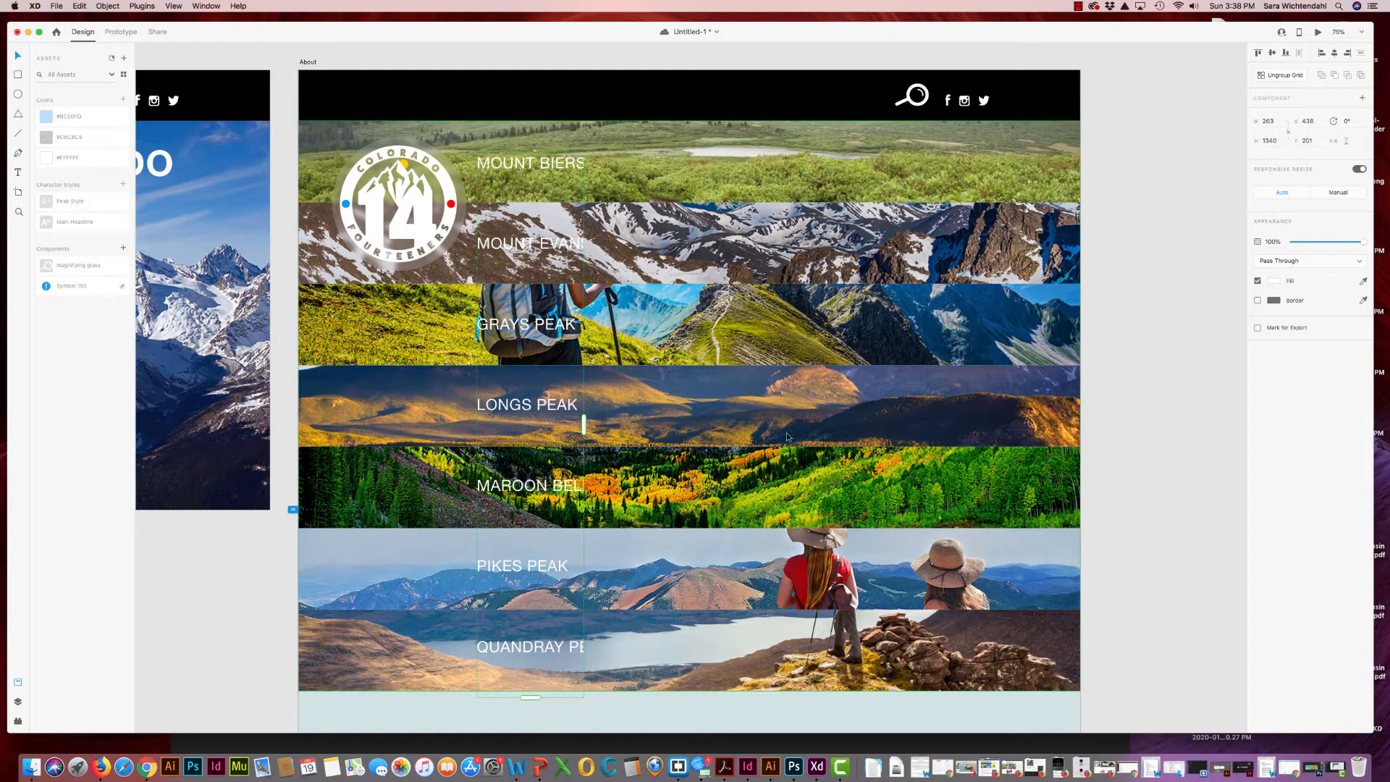
{"action": "left_click", "coordinate": [1271, 75]}
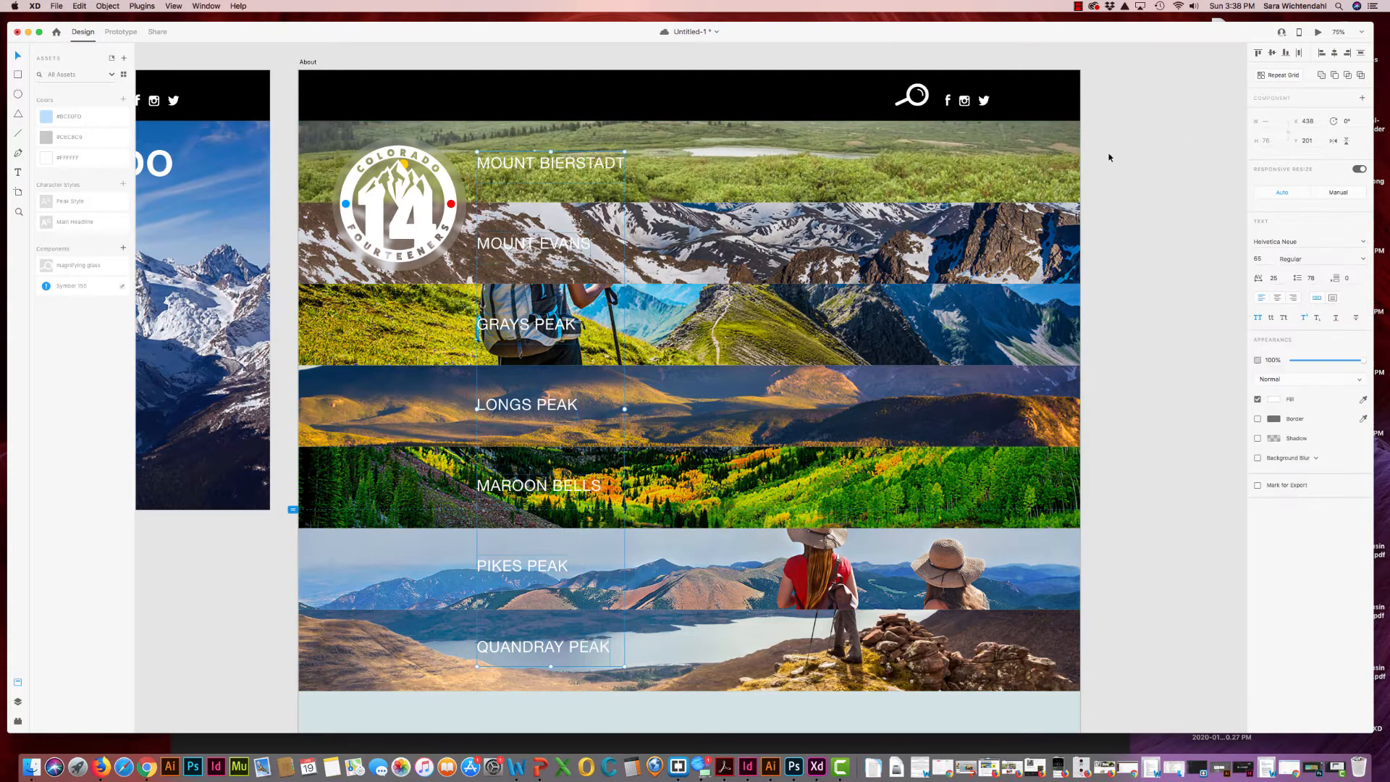
{"action": "scroll", "coordinate": [687, 474], "scroll_direction": "down", "scroll_amount": 1}
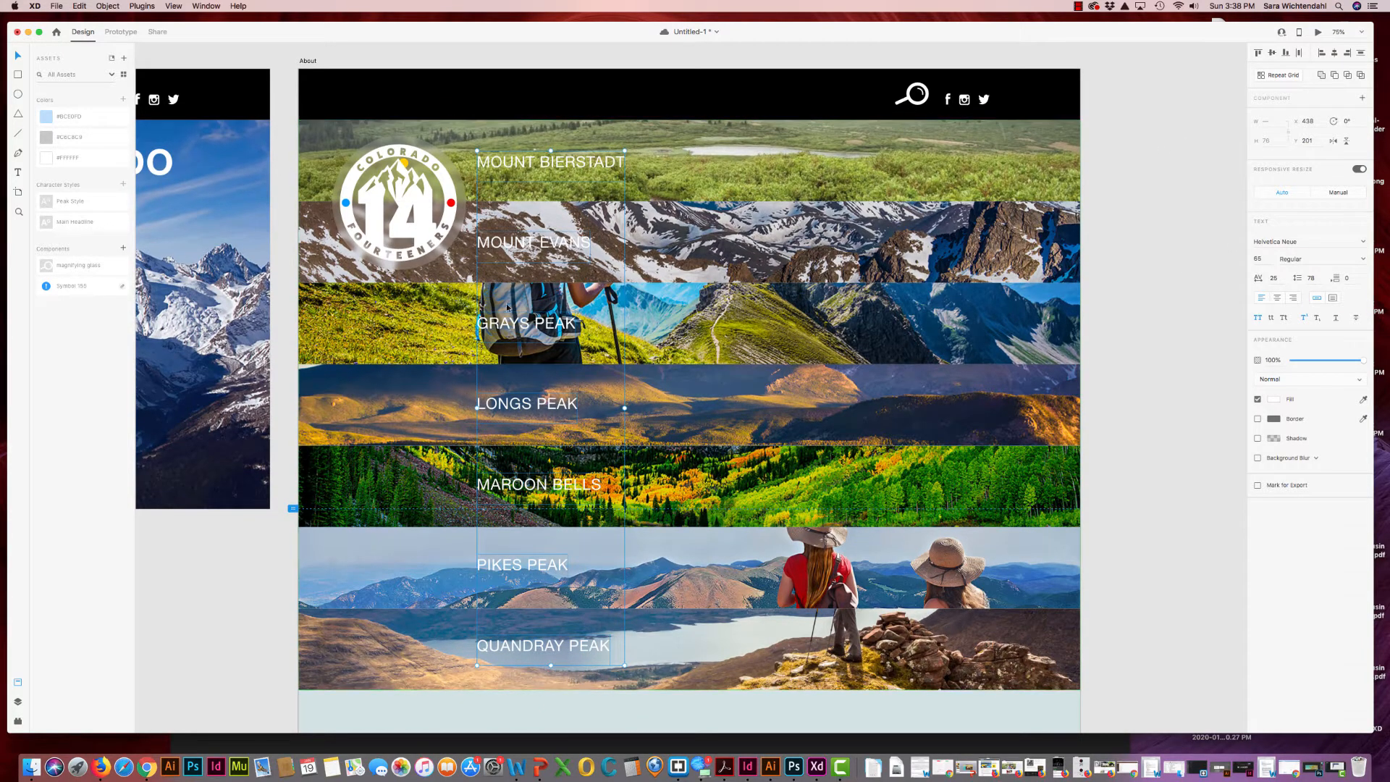
{"action": "scroll", "coordinate": [625, 510], "scroll_direction": "down", "scroll_amount": 2}
{"action": "scroll", "coordinate": [724, 434], "scroll_direction": "up", "scroll_amount": 3}
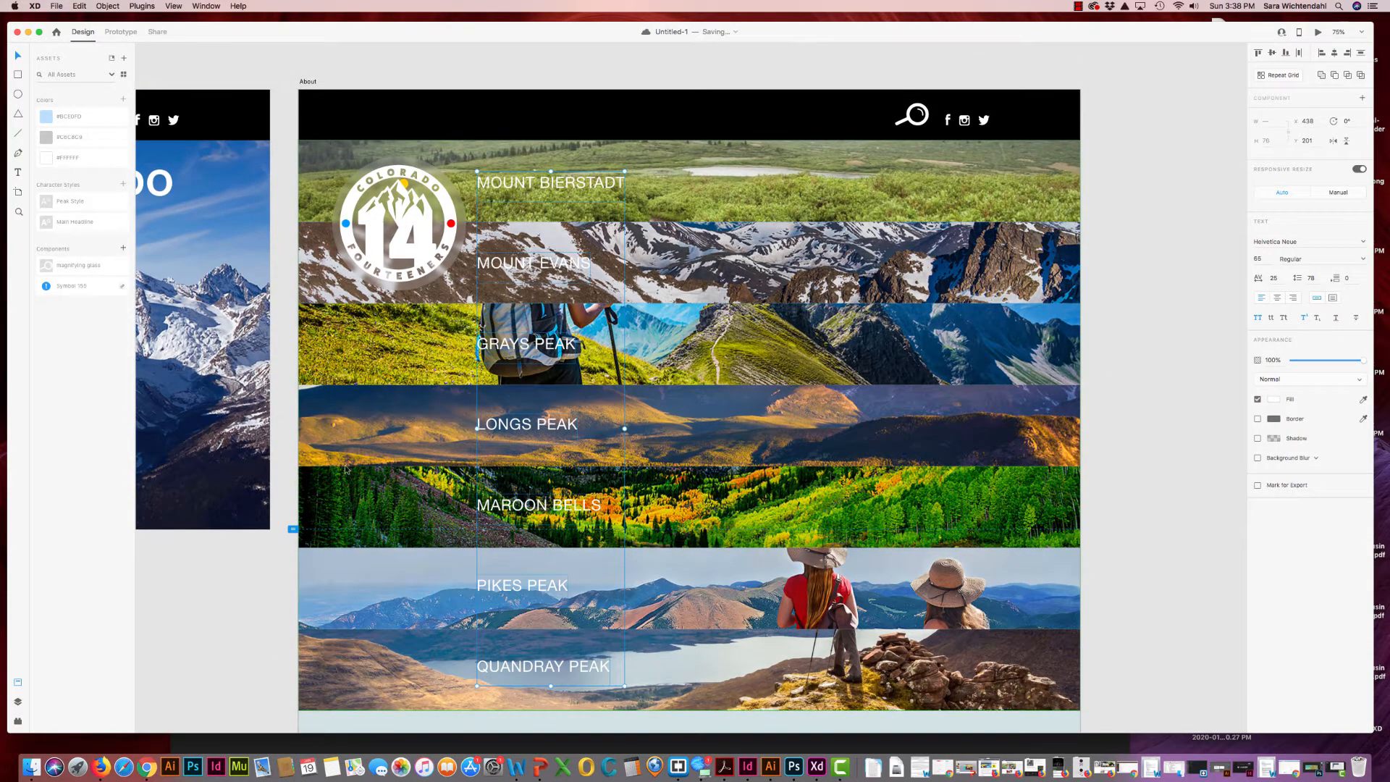
Try moving the Grays Peak, Mount Evans and Mount Bierstadt labels individually, undo the moves, and deselect everything
{"action": "left_click", "coordinate": [286, 463]}
{"action": "left_click", "coordinate": [496, 431]}
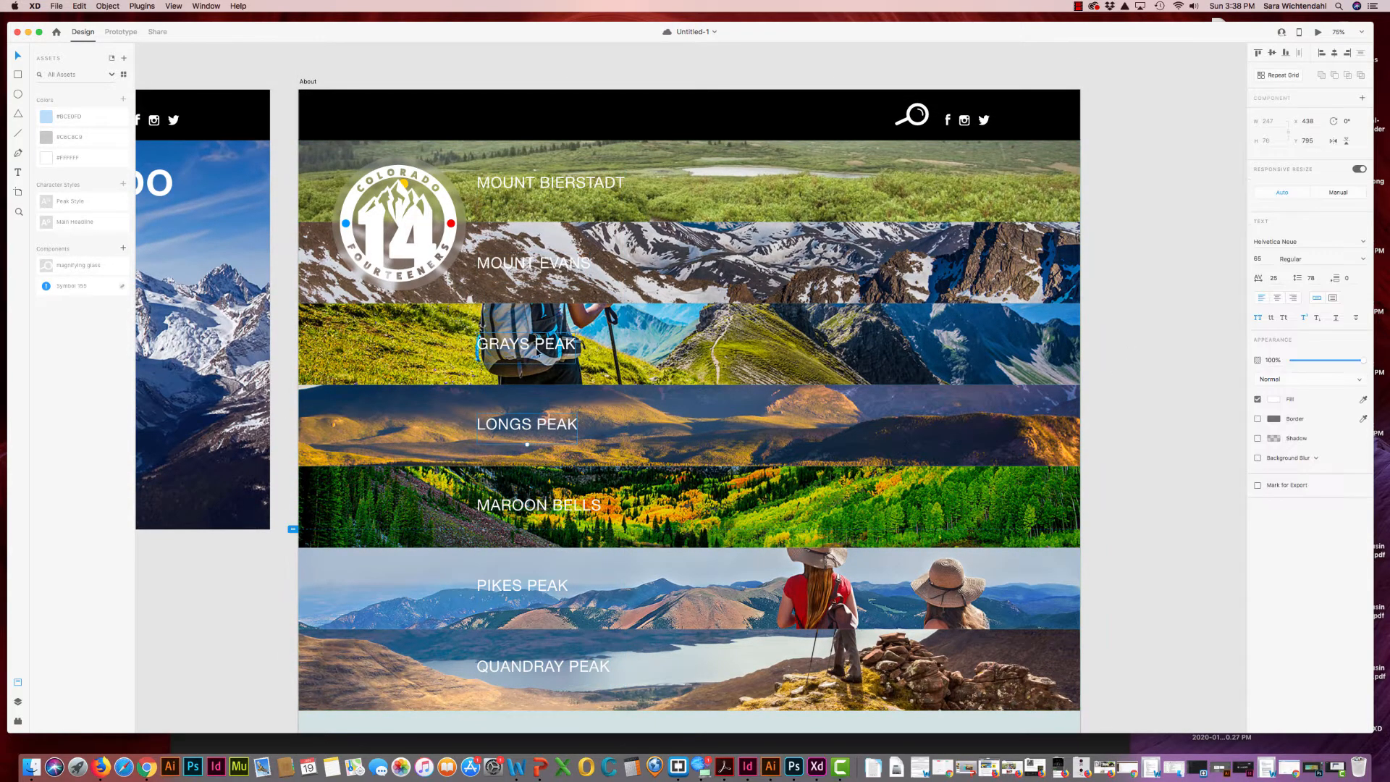
{"action": "left_click_drag", "start_coordinate": [536, 349], "coordinate": [651, 334]}
{"action": "left_click_drag", "start_coordinate": [513, 268], "coordinate": [612, 249]}
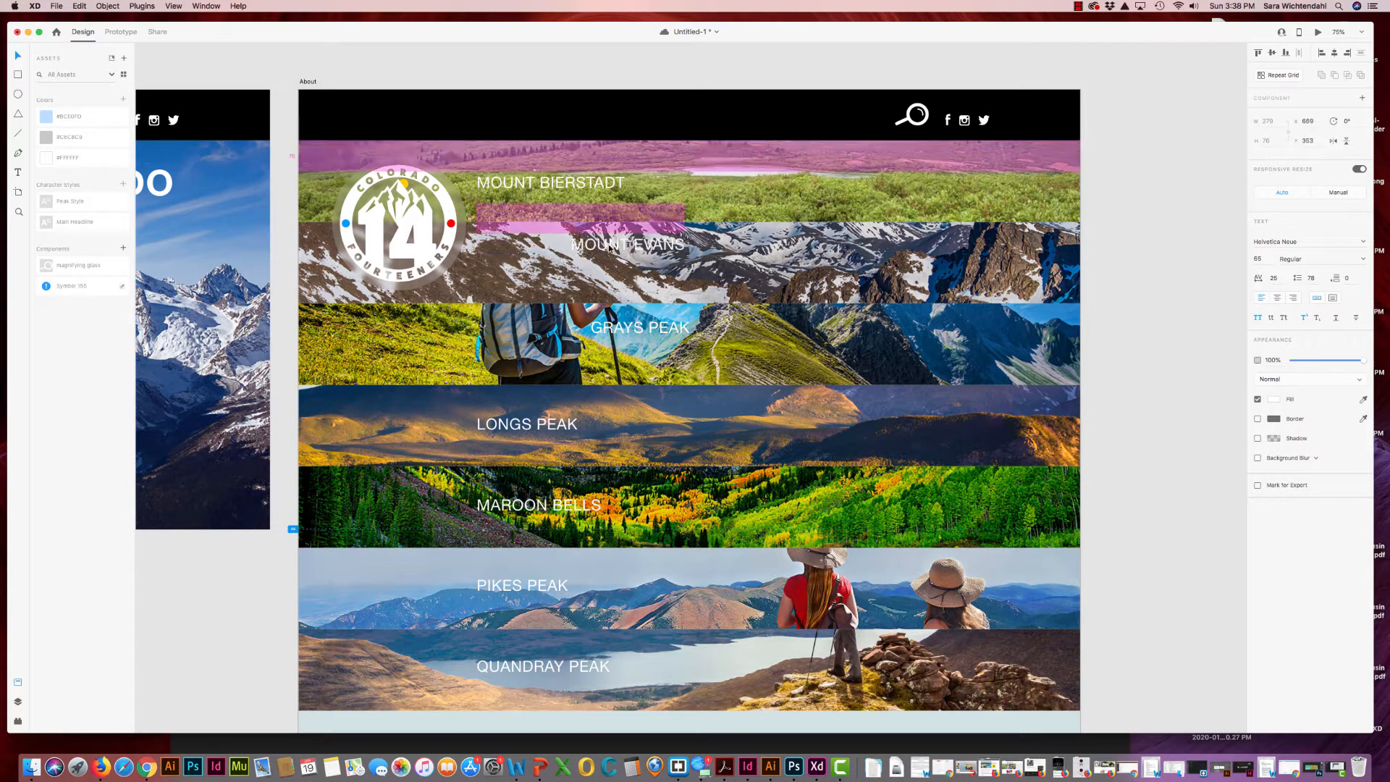
{"action": "left_click", "coordinate": [540, 192]}
{"action": "left_click_drag", "start_coordinate": [540, 191], "coordinate": [614, 249]}
{"action": "key", "text": "super+z"}
{"action": "key", "text": "super+z"}
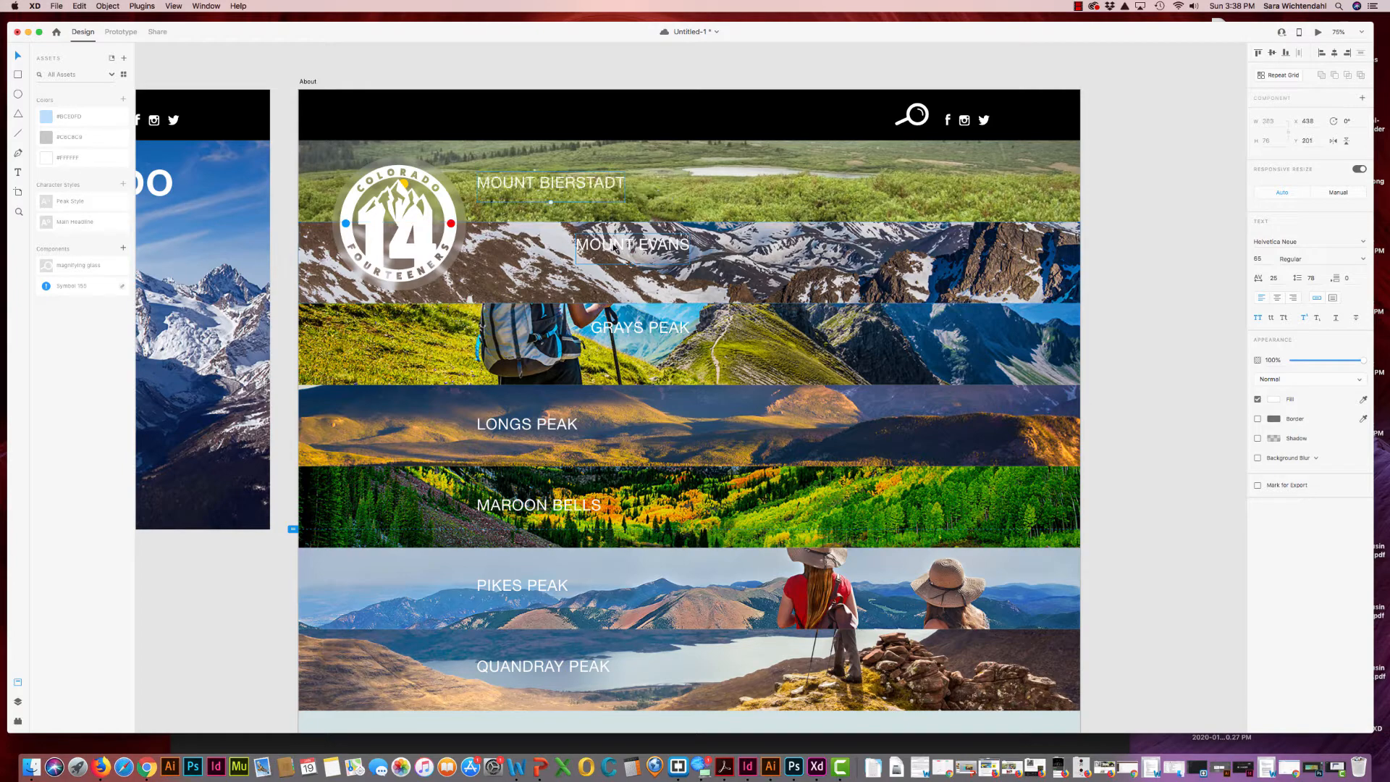
{"action": "key", "text": "super+z"}
{"action": "key", "text": "super+z"}
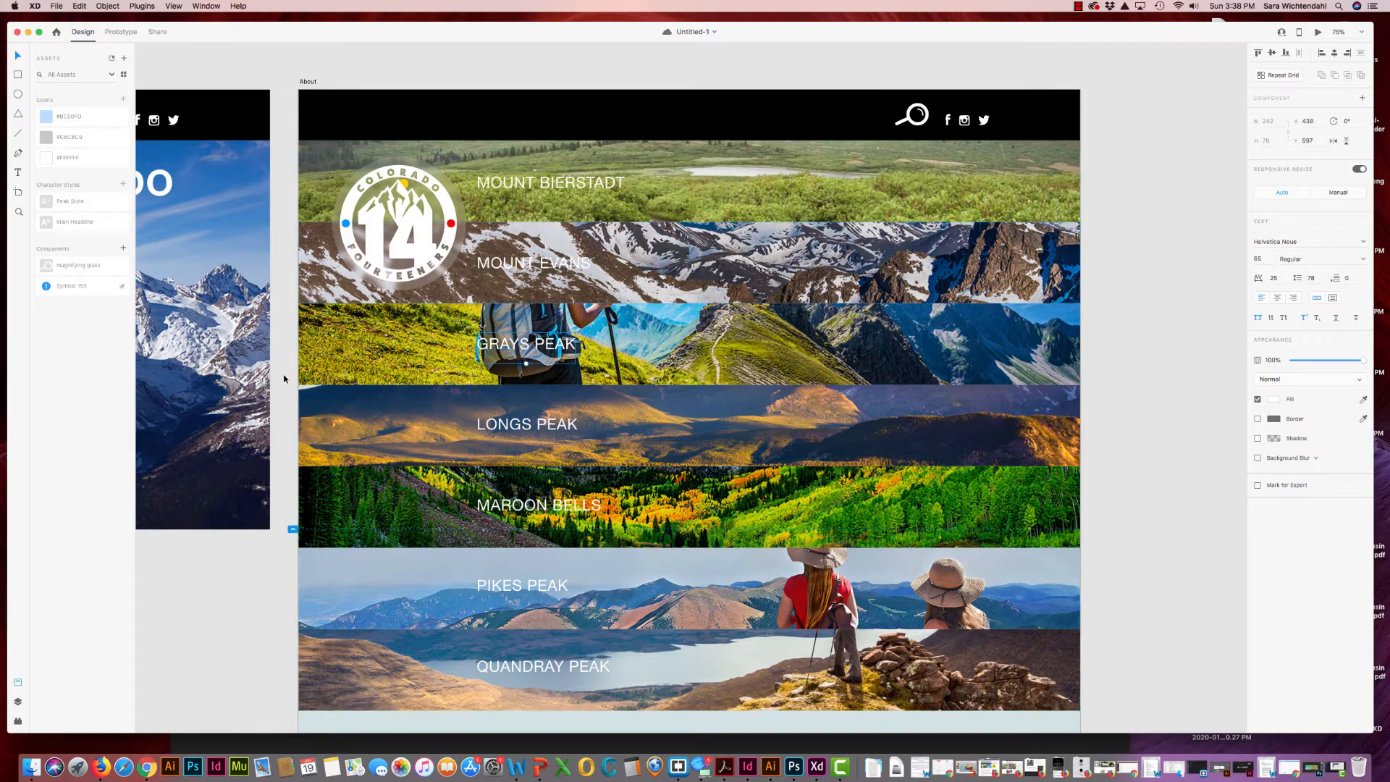
{"action": "key", "text": "Escape"}
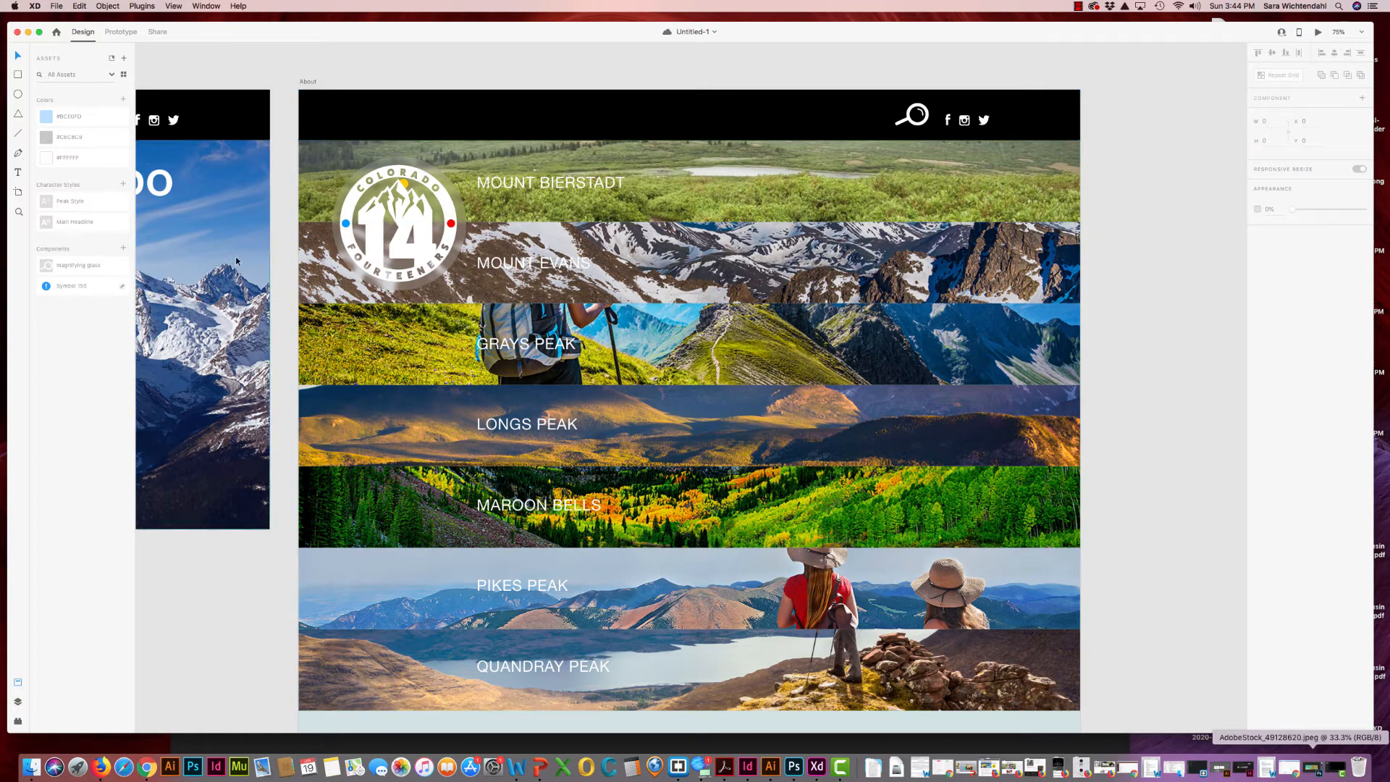
Duplicate the About artboard and name the copy Hikers
{"action": "key", "text": "super+minus"}
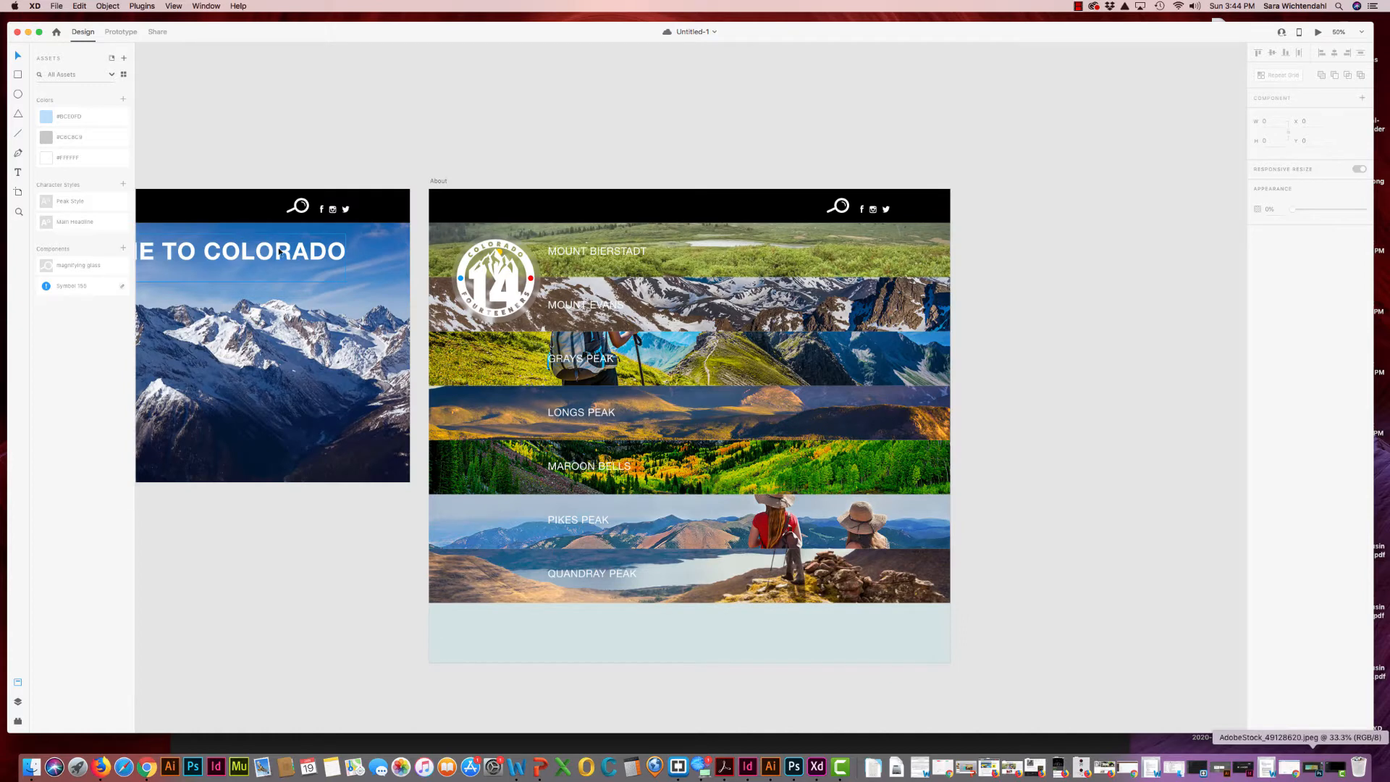
{"action": "left_click", "coordinate": [439, 182]}
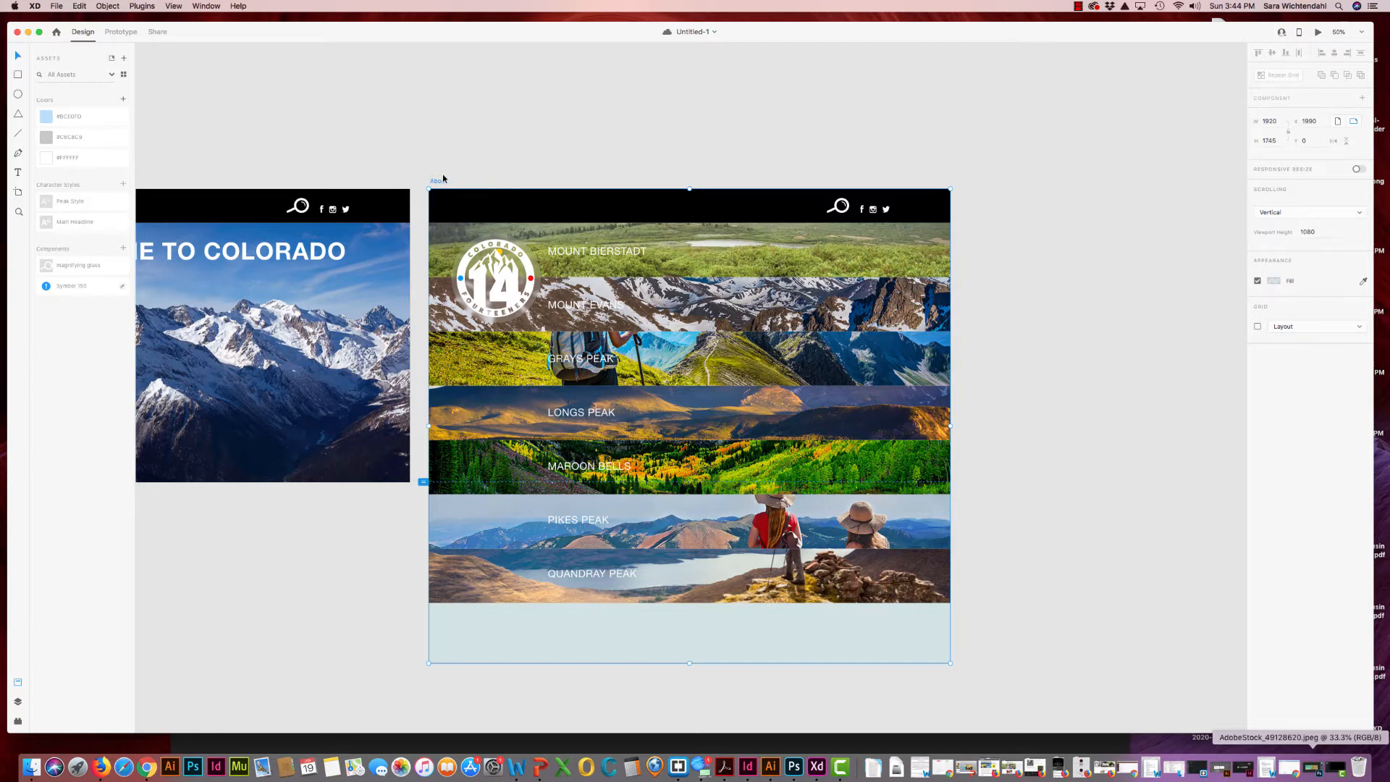
{"action": "key", "text": "super+d"}
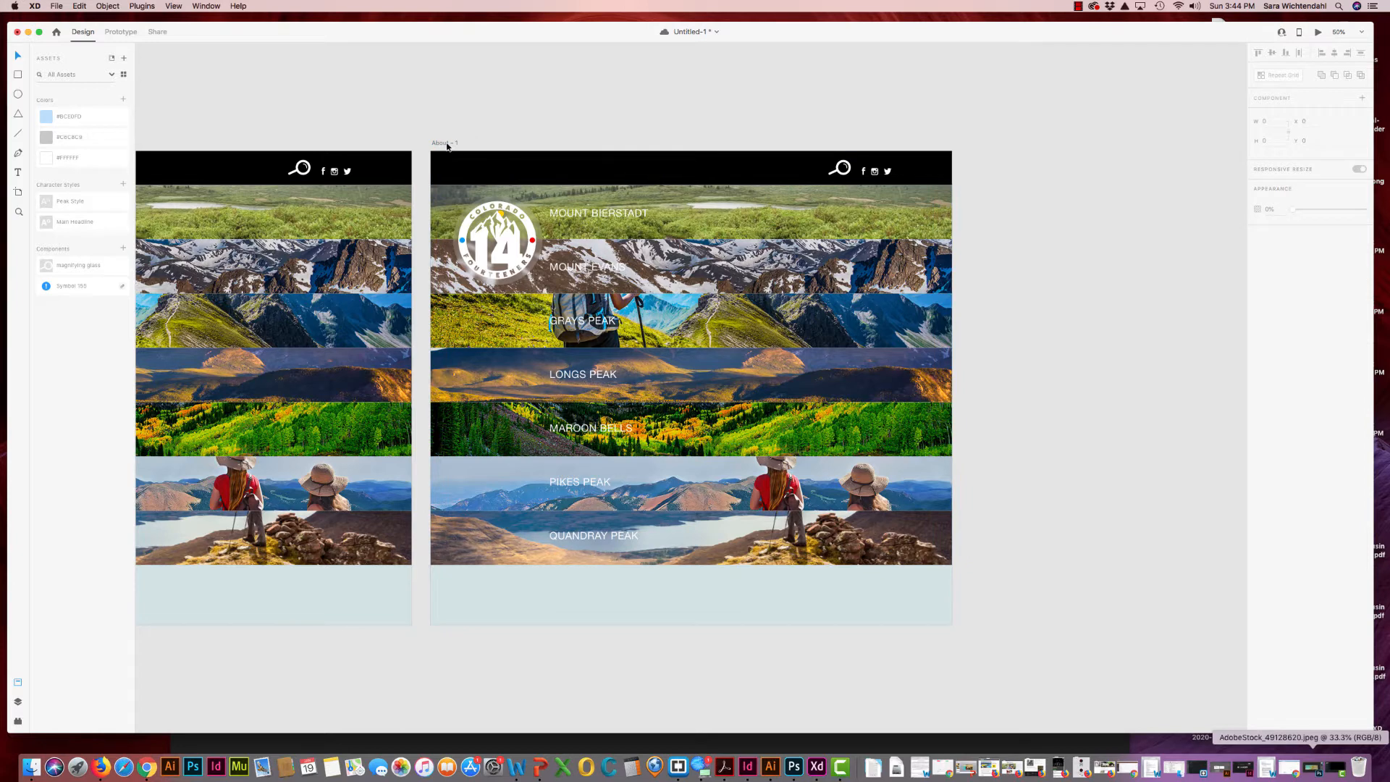
{"action": "double_click", "coordinate": [447, 143]}
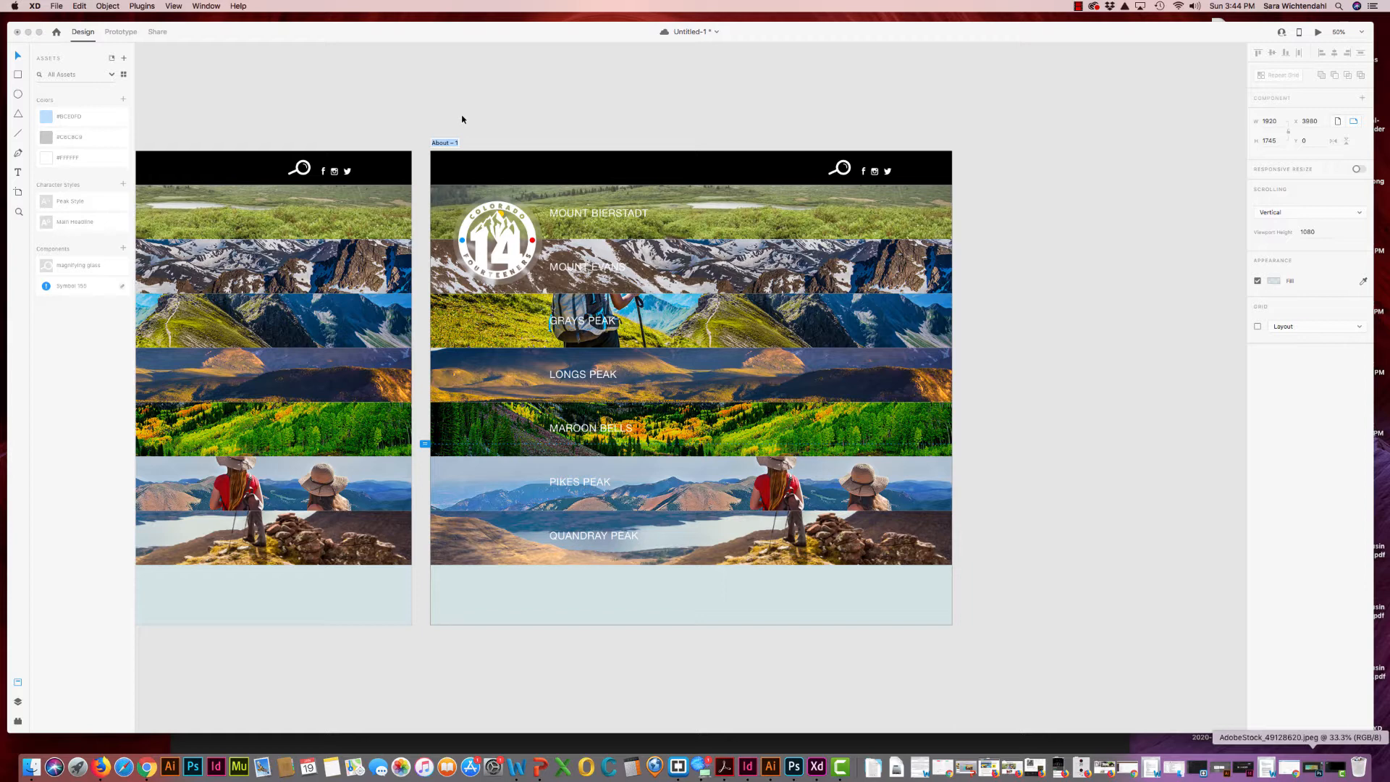
{"action": "type", "text": "Hikers"}
{"action": "key", "text": "Return"}
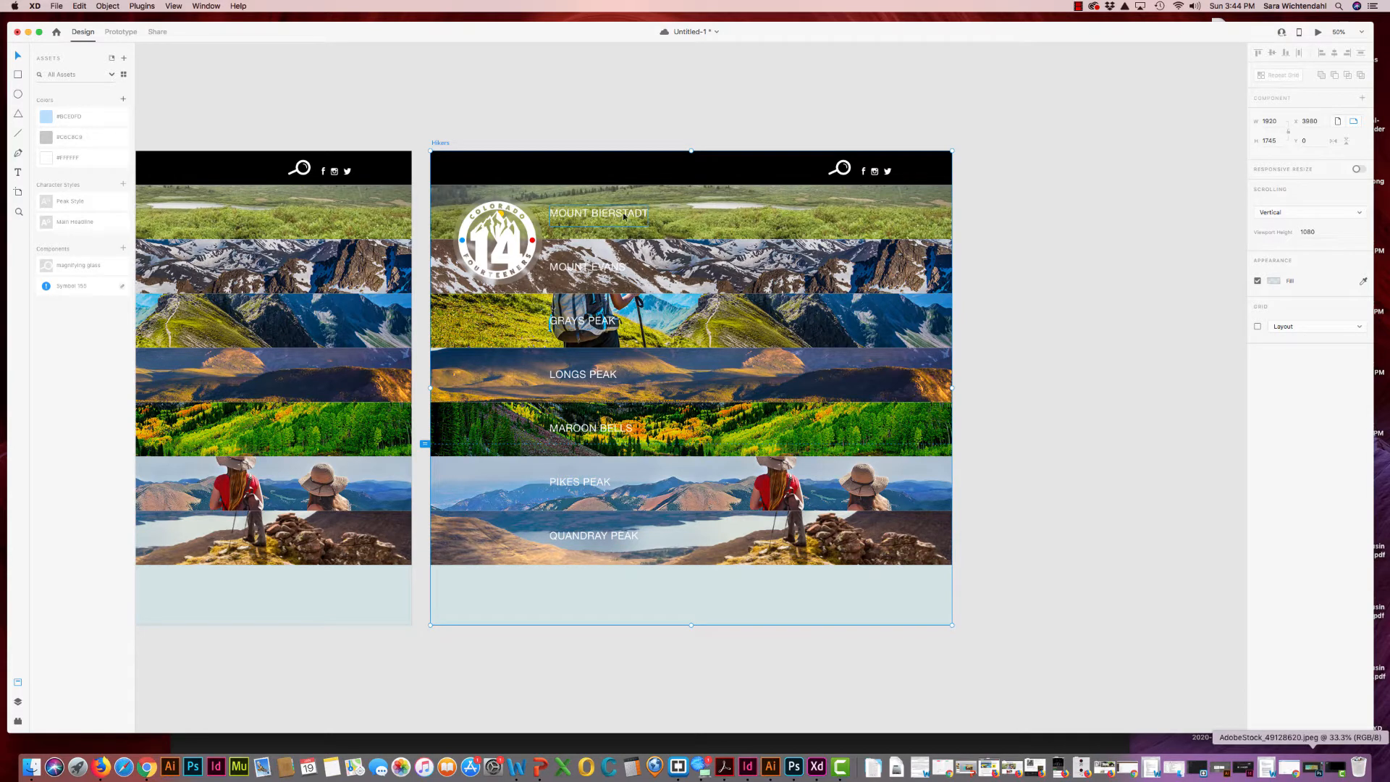
Save the document and delete the peak photos and name labels from the Hikers artboard, keeping the header and logo
{"action": "key", "text": "super+s"}
{"action": "left_click_drag", "start_coordinate": [975, 562], "coordinate": [556, 215]}
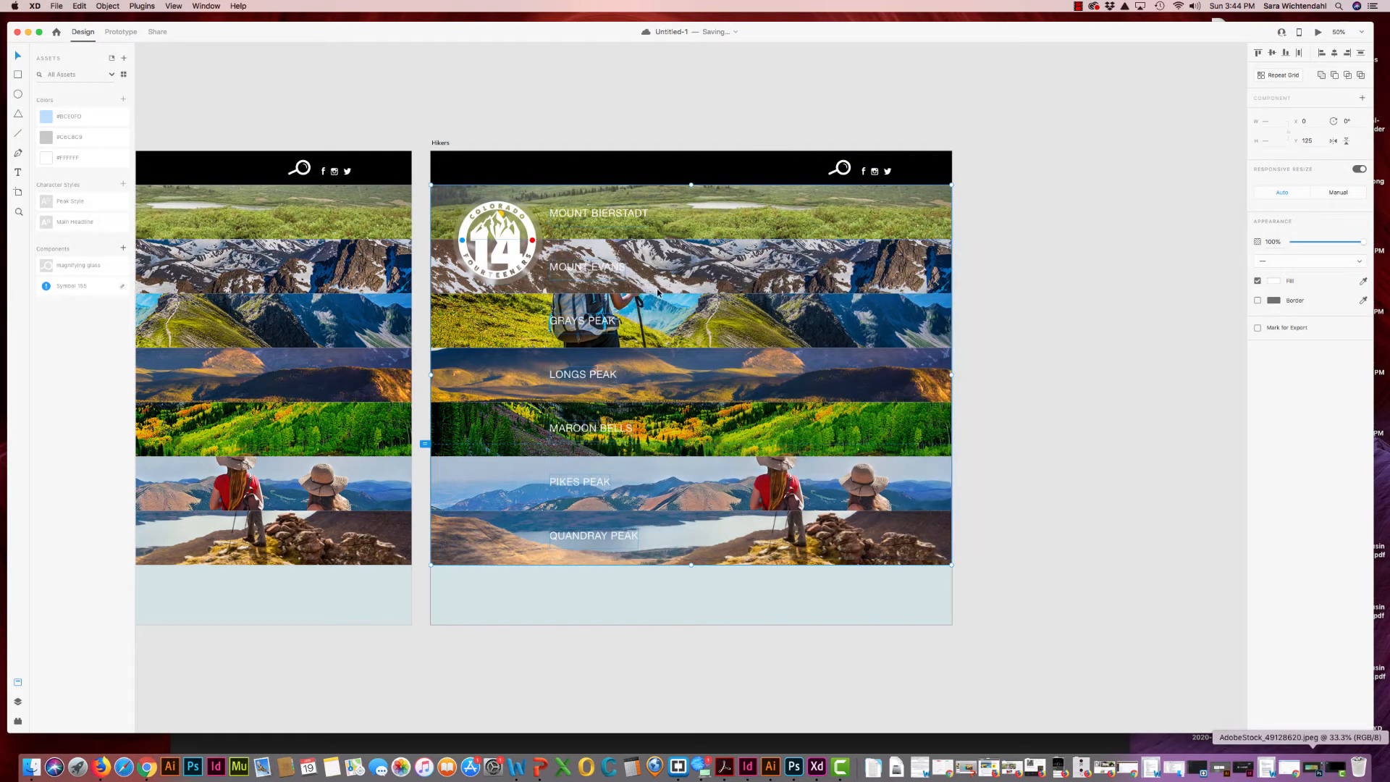
{"action": "key", "text": "Delete"}
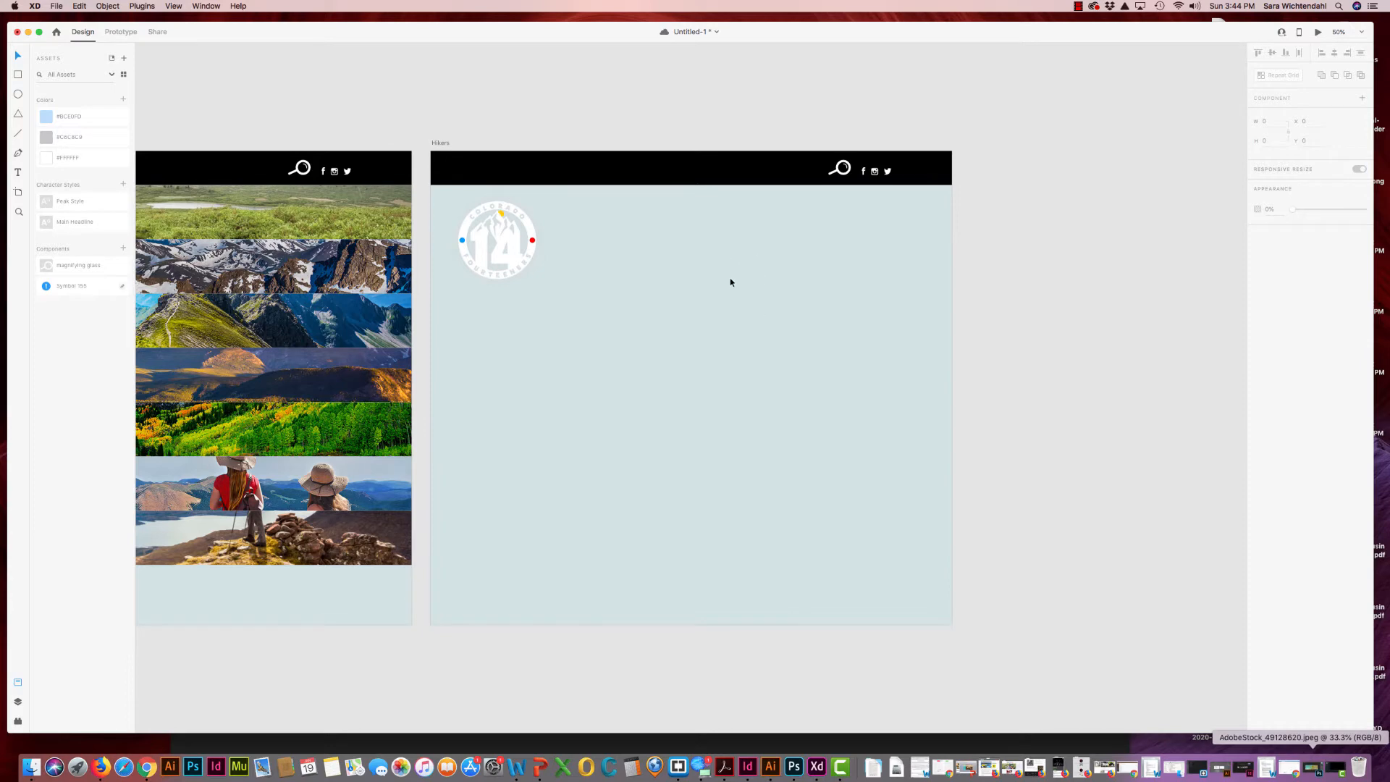
Draw a square beside the logo on the Hikers artboard, size it to 450 by 450, and save
{"action": "left_click", "coordinate": [17, 76]}
{"action": "left_click_drag", "start_coordinate": [548, 210], "coordinate": [706, 334]}
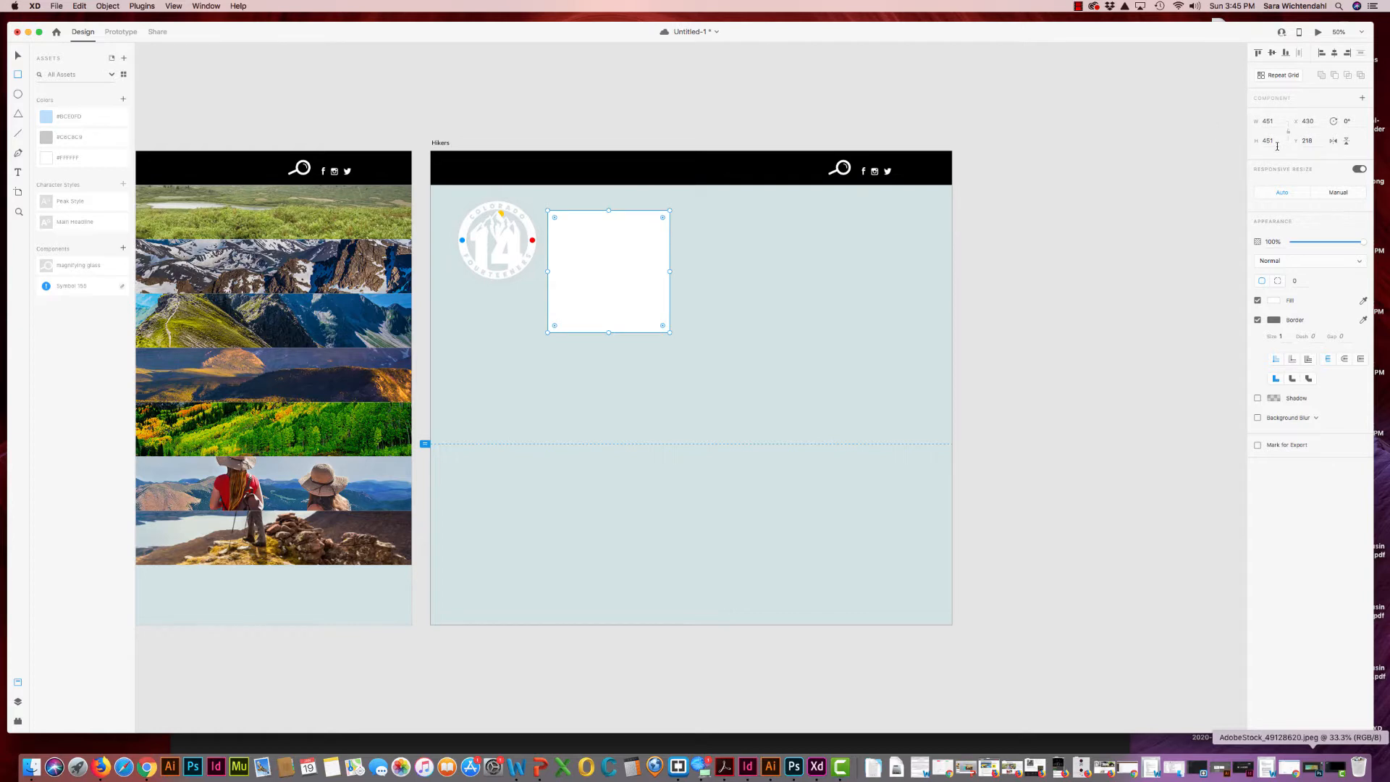
{"action": "left_click", "coordinate": [1278, 121]}
{"action": "type", "text": "450"}
{"action": "key", "text": "Tab"}
{"action": "type", "text": "4"}
{"action": "key", "text": "Return"}
{"action": "left_click", "coordinate": [17, 56]}
{"action": "key", "text": "super+s"}
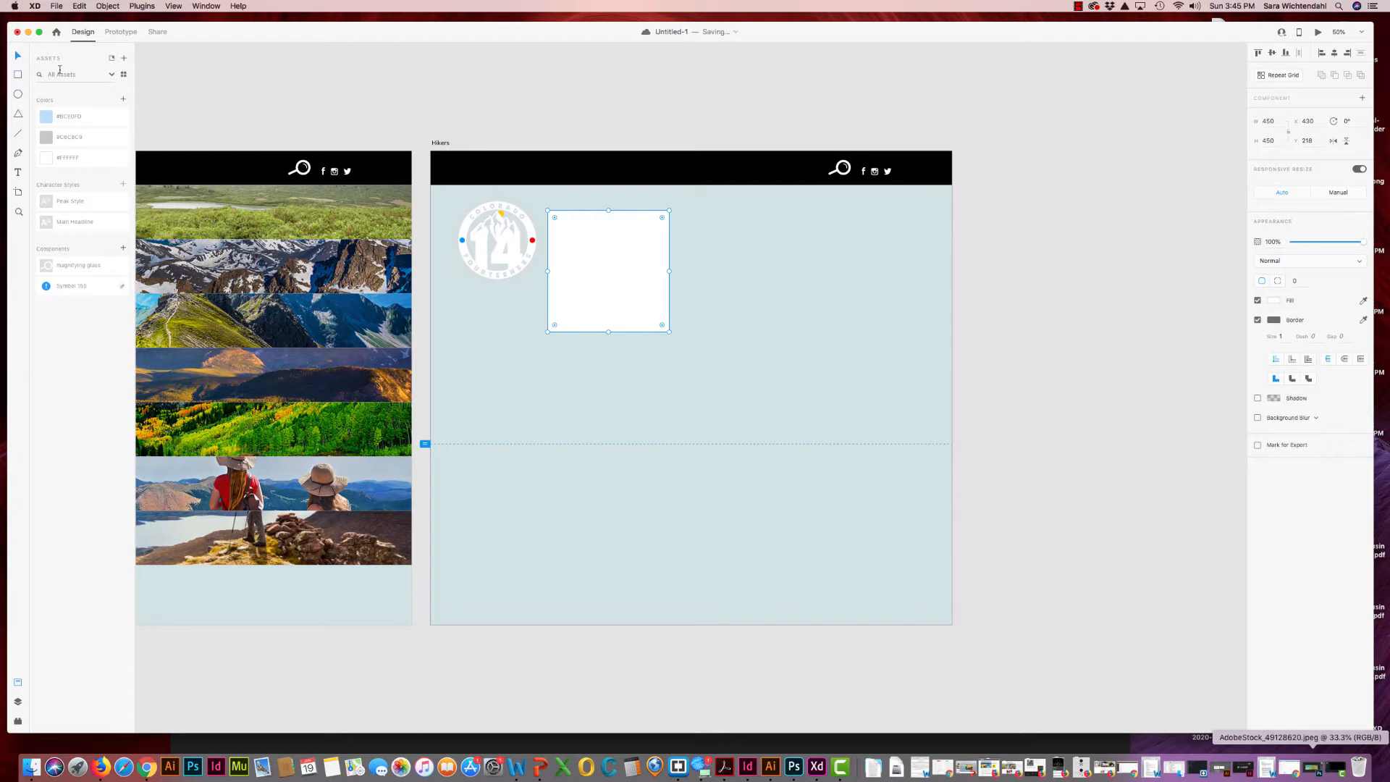
Add an area text box 450 wide and 75 high just below the square, reading "First last peak"
{"action": "left_click", "coordinate": [379, 109]}
{"action": "key", "text": "t"}
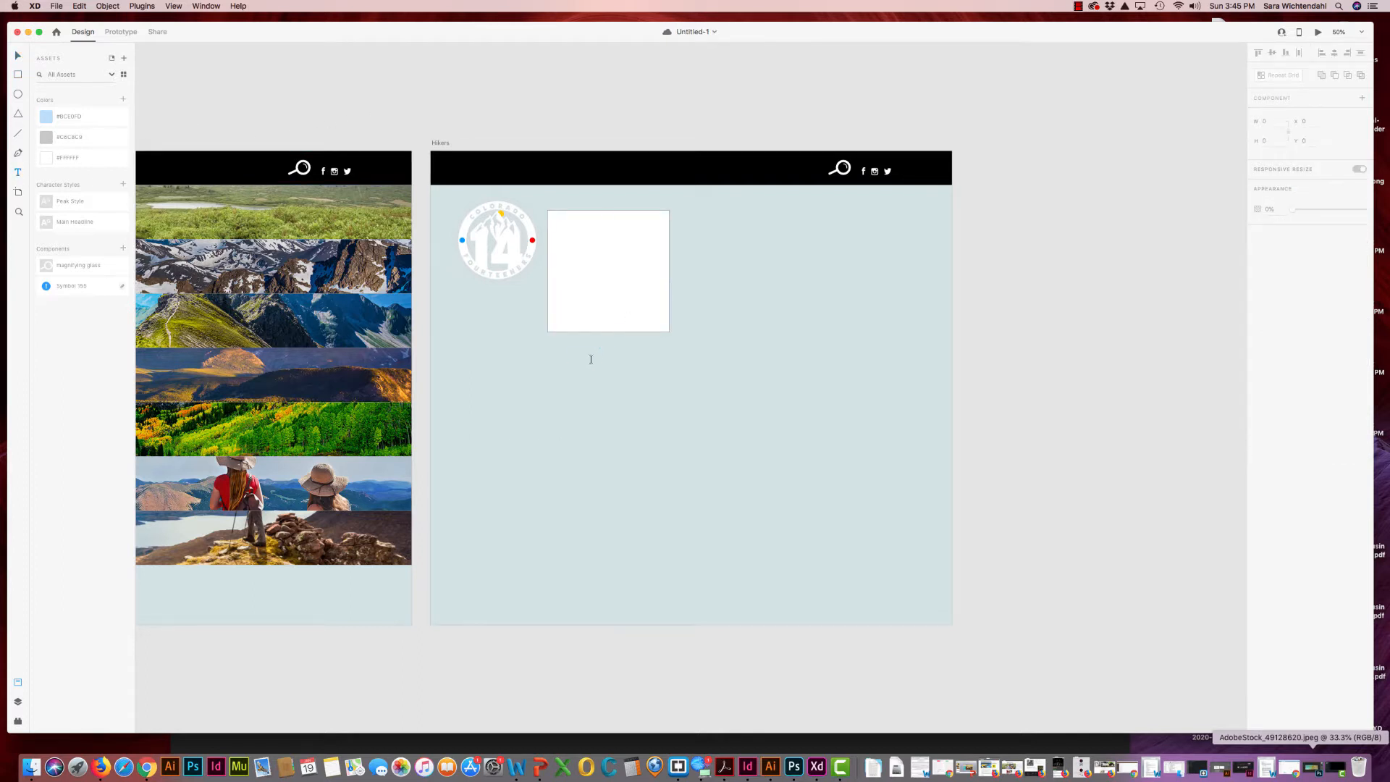
{"action": "left_click_drag", "start_coordinate": [549, 346], "coordinate": [667, 365]}
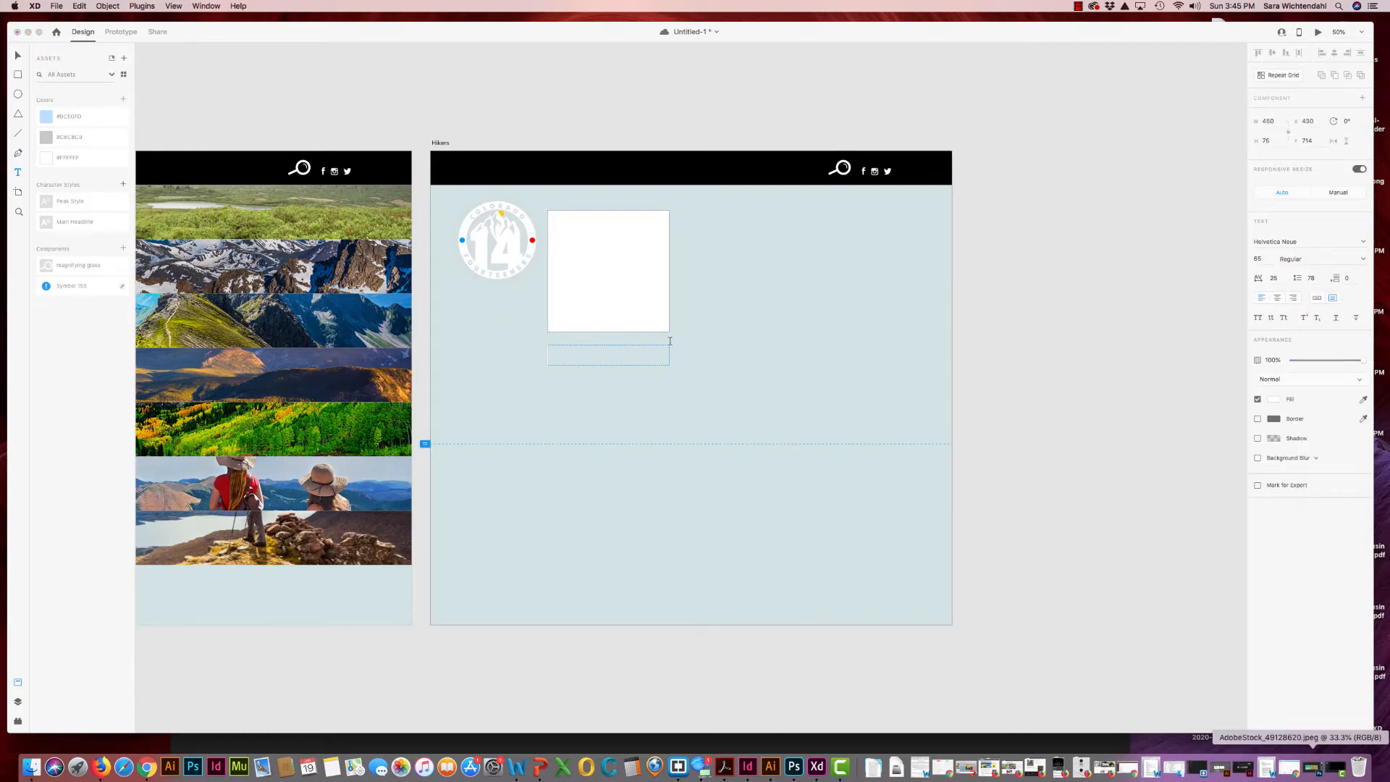
{"action": "type", "text": "First l"}
{"action": "type", "text": "ast peak"}
Extend the text box below the square to a height of 159 and put "peak" on a second line
{"action": "left_click", "coordinate": [17, 55]}
{"action": "left_click_drag", "start_coordinate": [608, 366], "coordinate": [608, 388]}
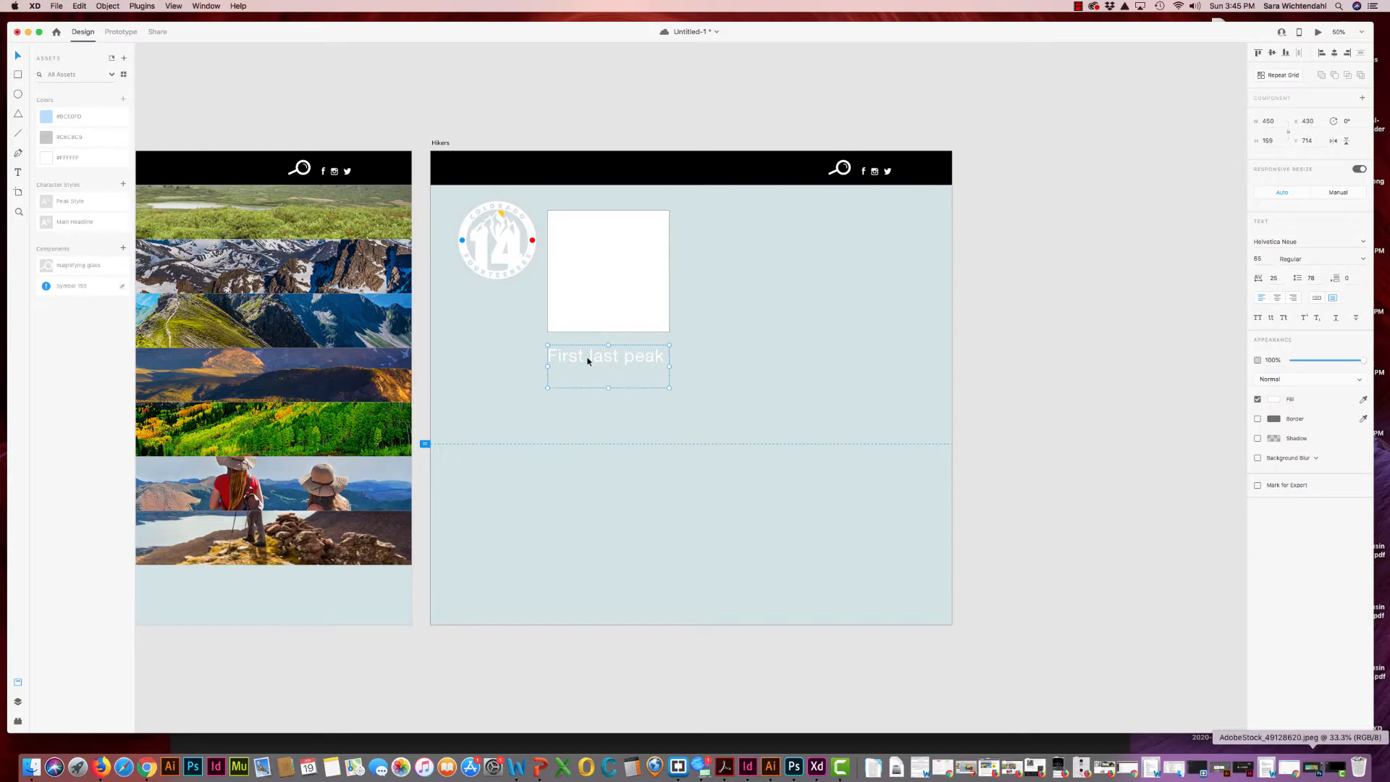
{"action": "double_click", "coordinate": [638, 361]}
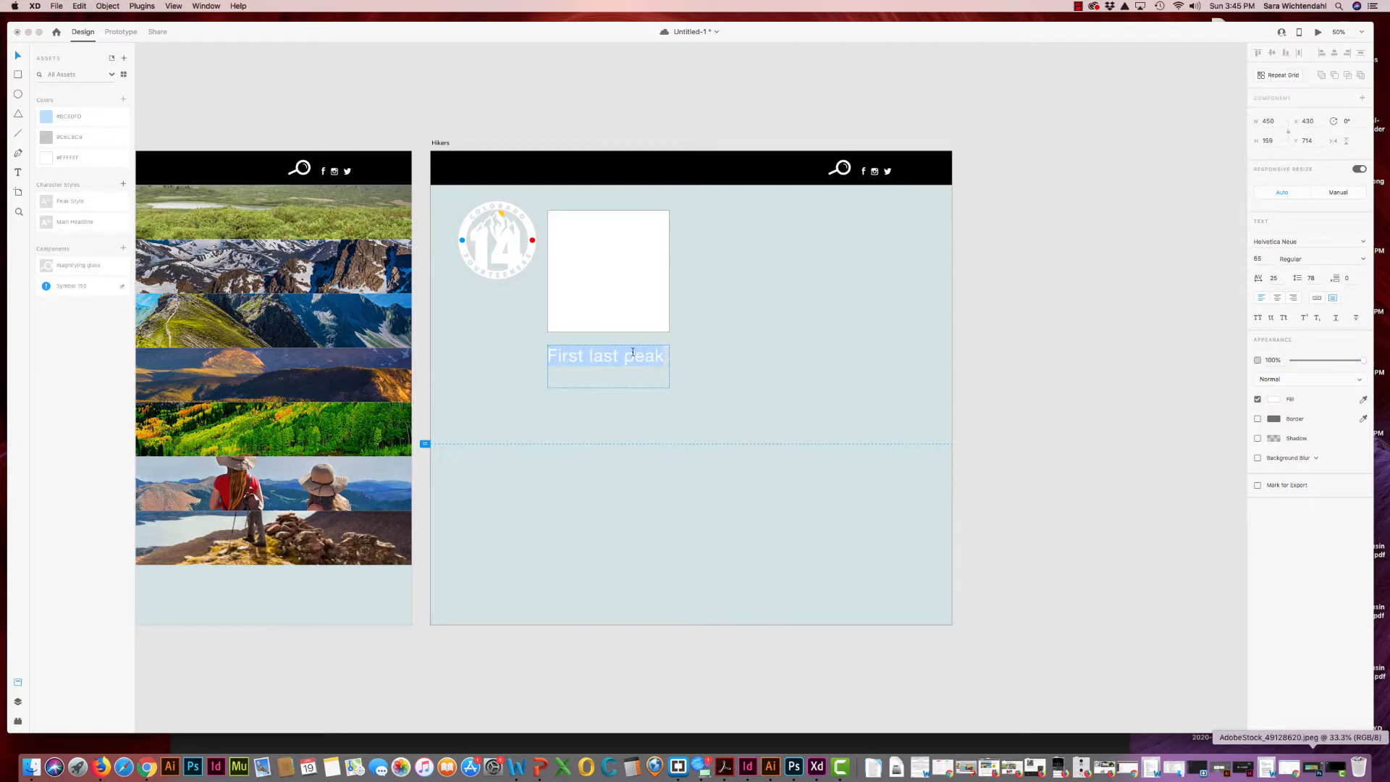
{"action": "left_click", "coordinate": [626, 357]}
{"action": "key", "text": "Return"}
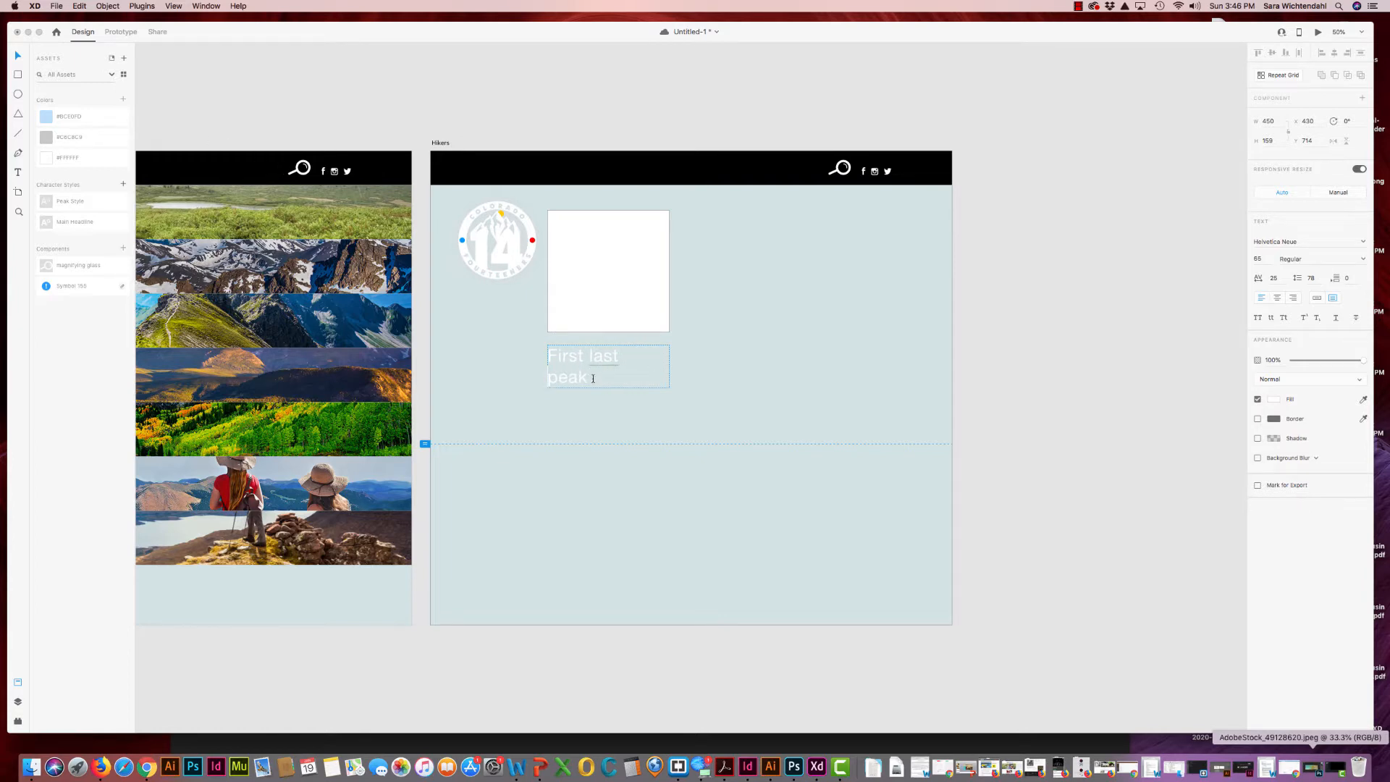
Try font size 21 on both lines of the placeholder text, and settle on size 35
{"action": "left_click_drag", "start_coordinate": [591, 379], "coordinate": [544, 351]}
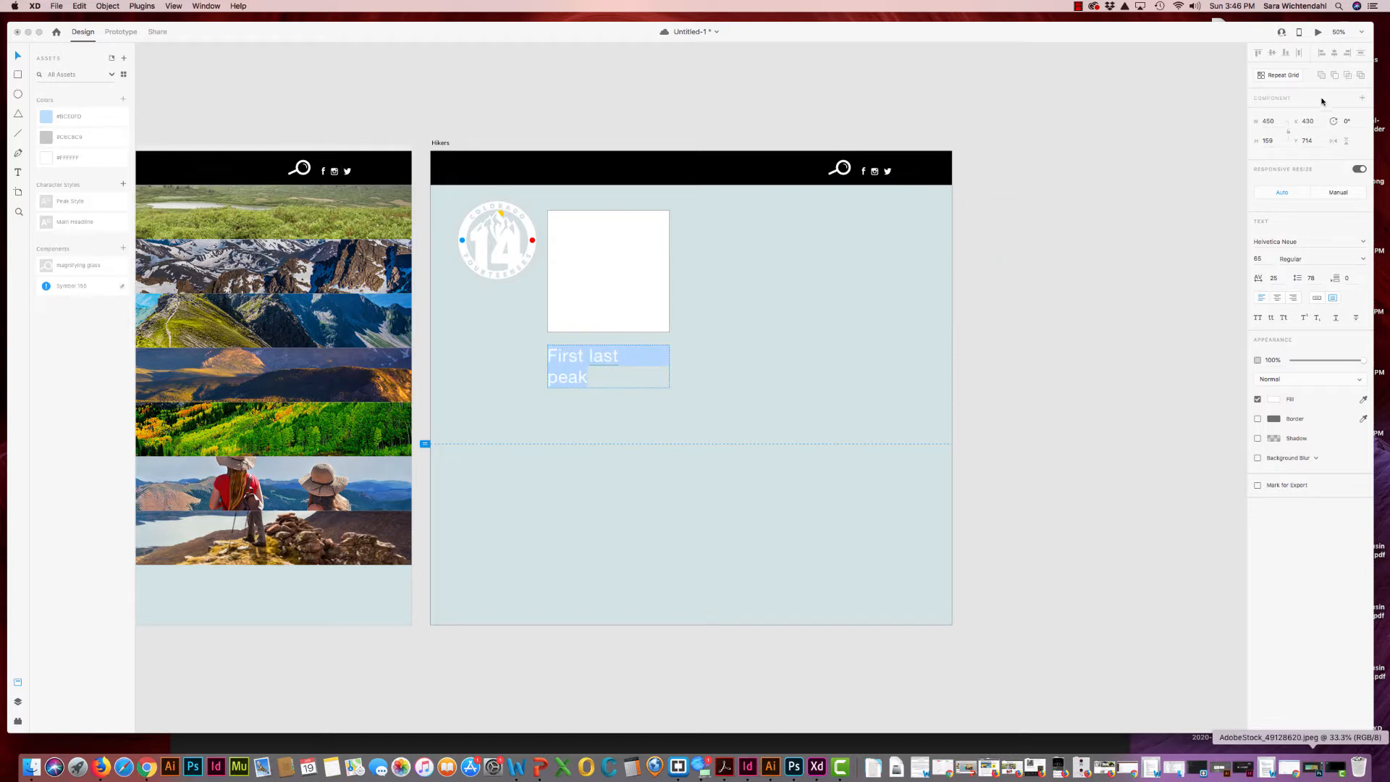
{"action": "left_click", "coordinate": [1261, 258]}
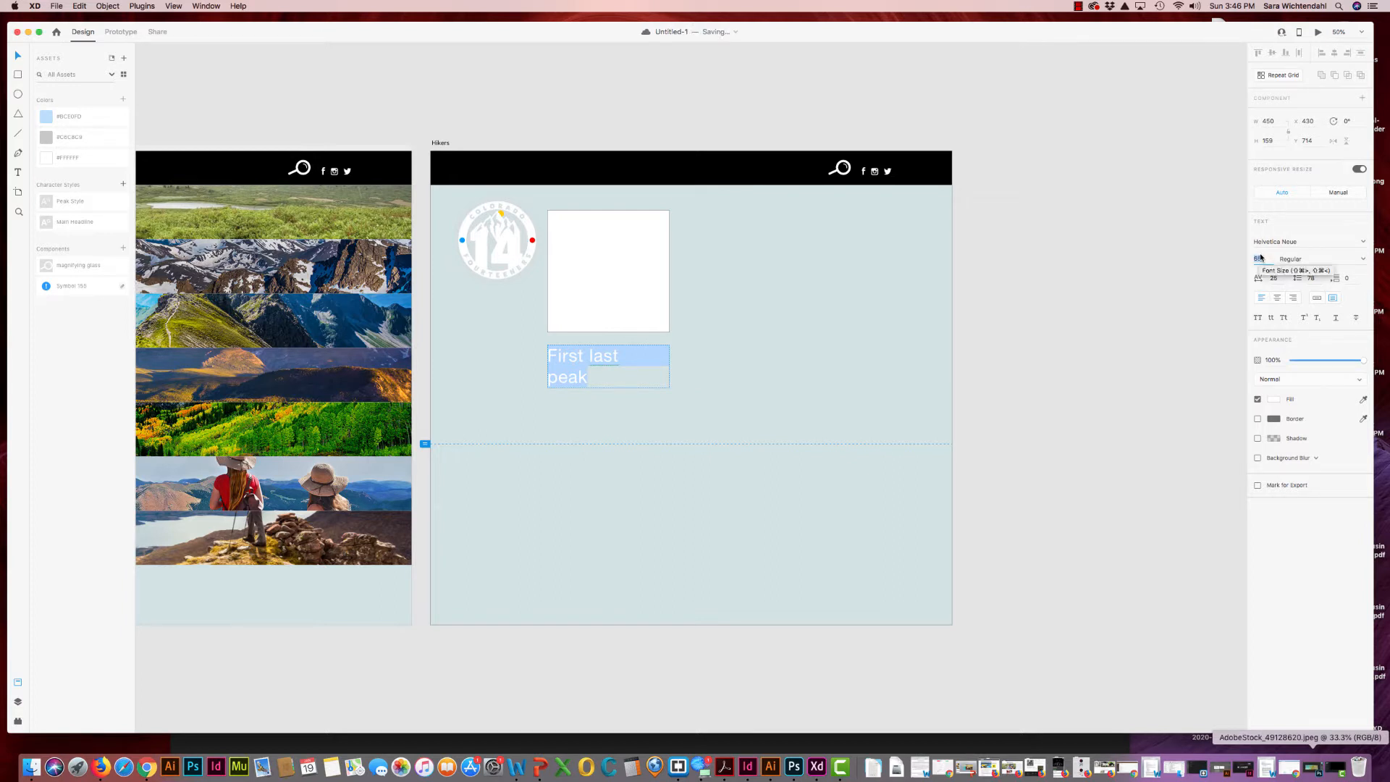
{"action": "type", "text": "21"}
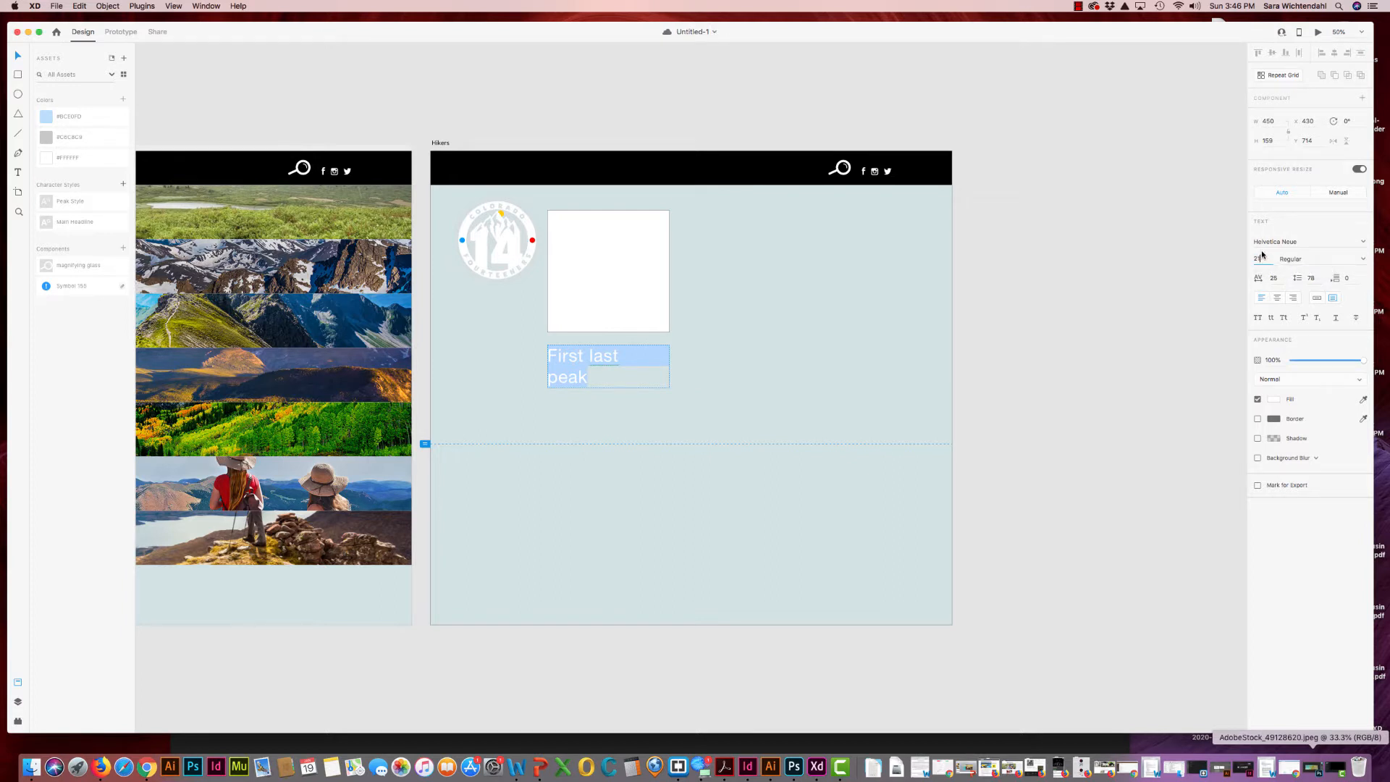
{"action": "key", "text": "Return"}
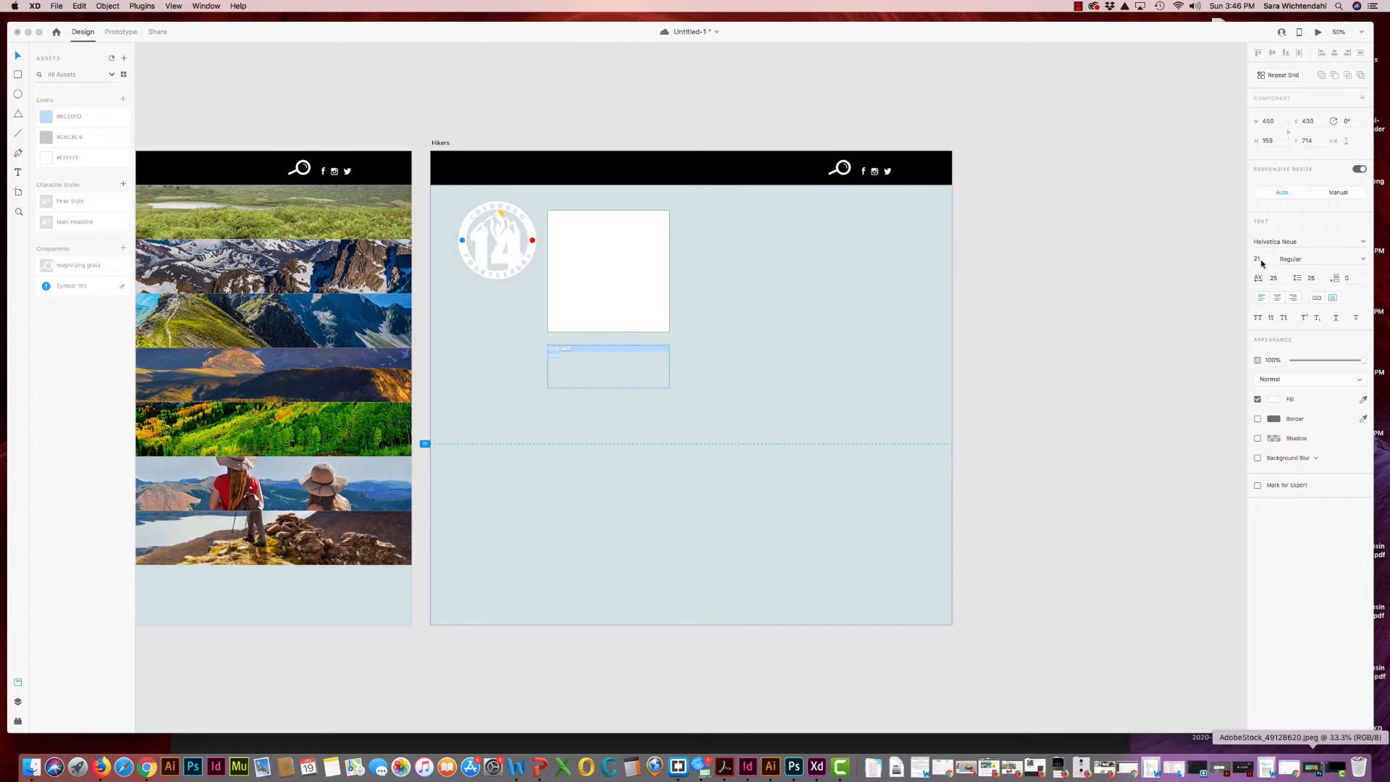
{"action": "left_click", "coordinate": [1259, 259]}
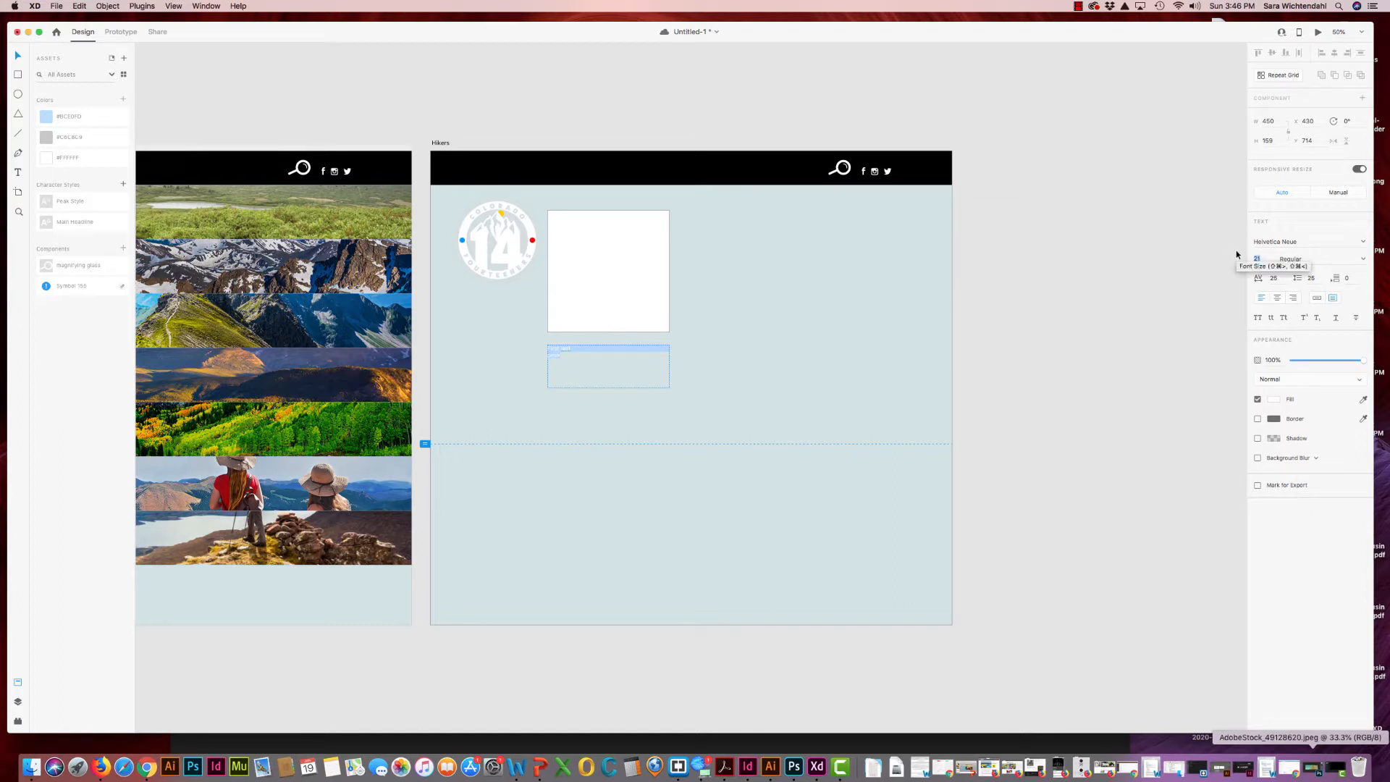
{"action": "type", "text": "35"}
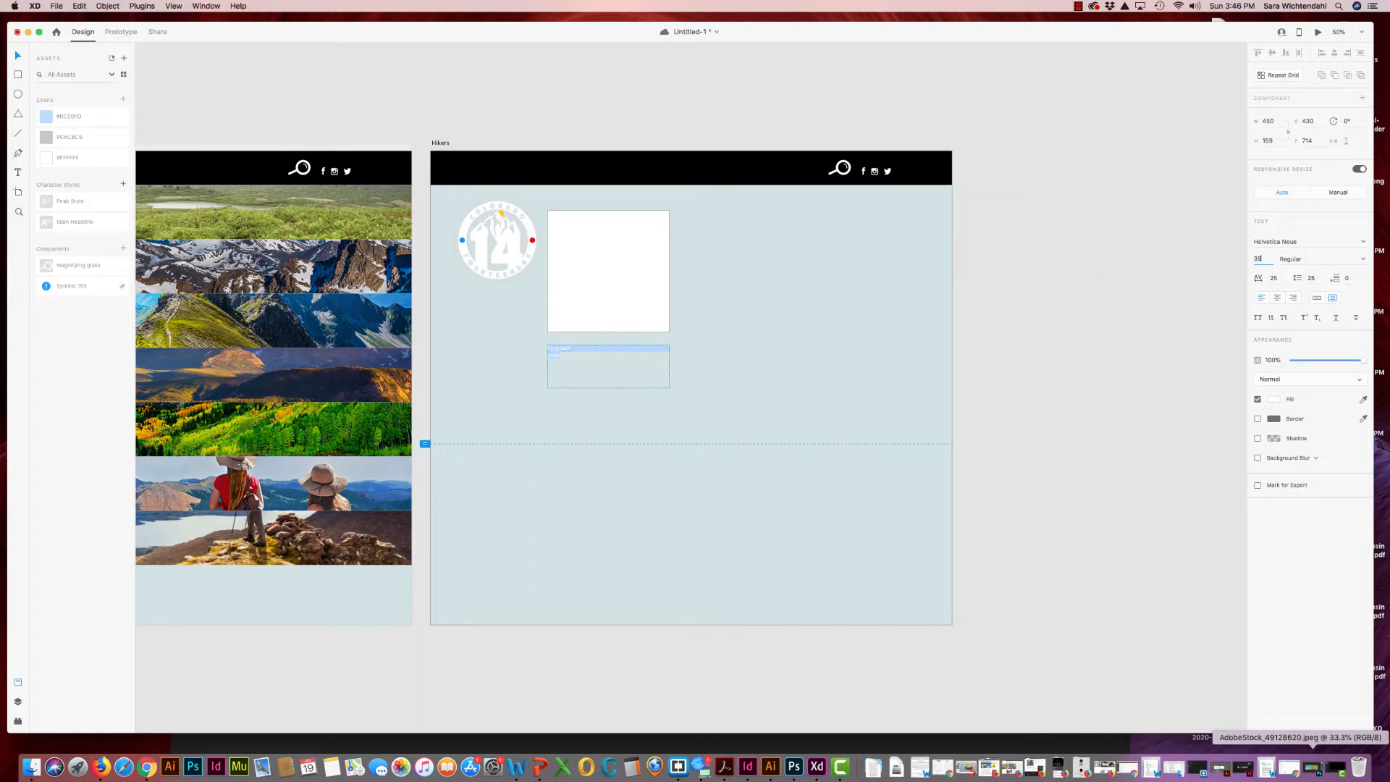
{"action": "key", "text": "Return"}
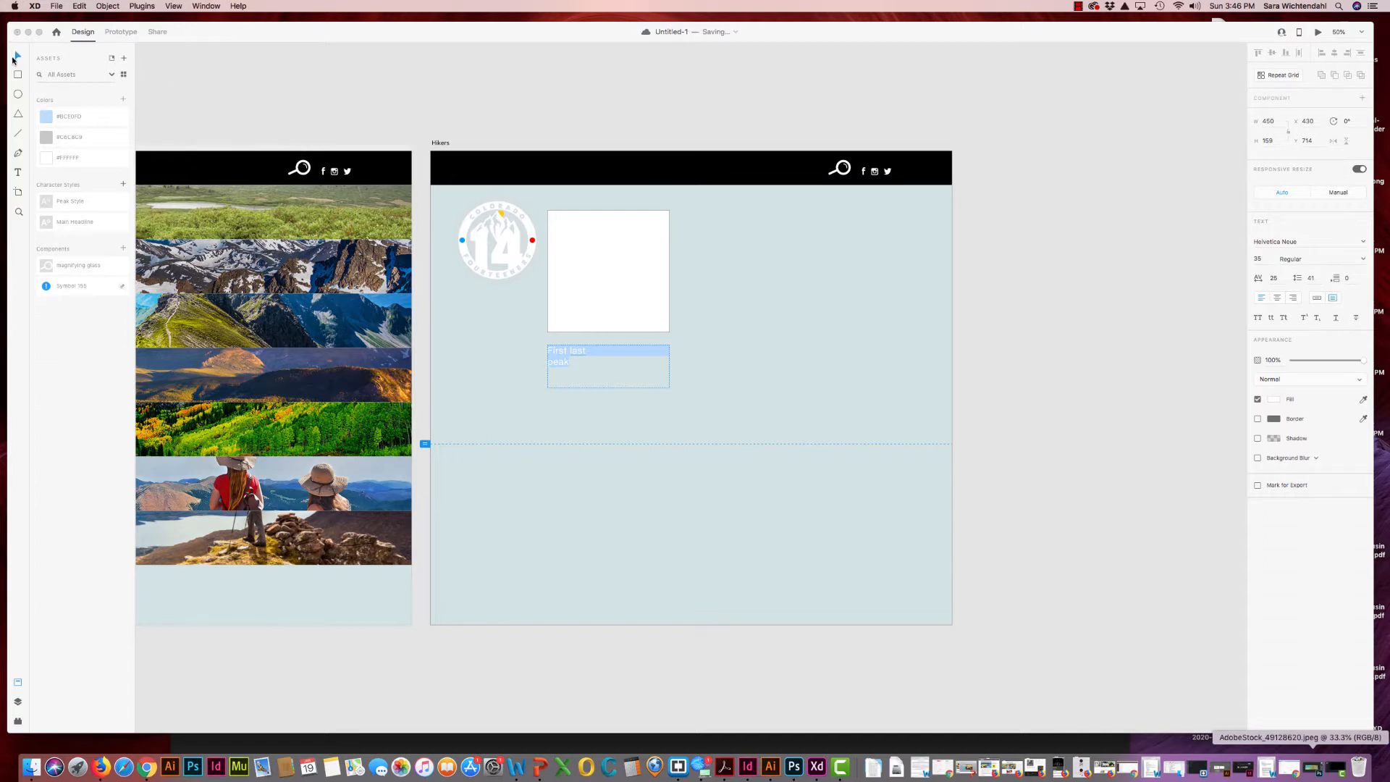
{"action": "key", "text": "Escape"}
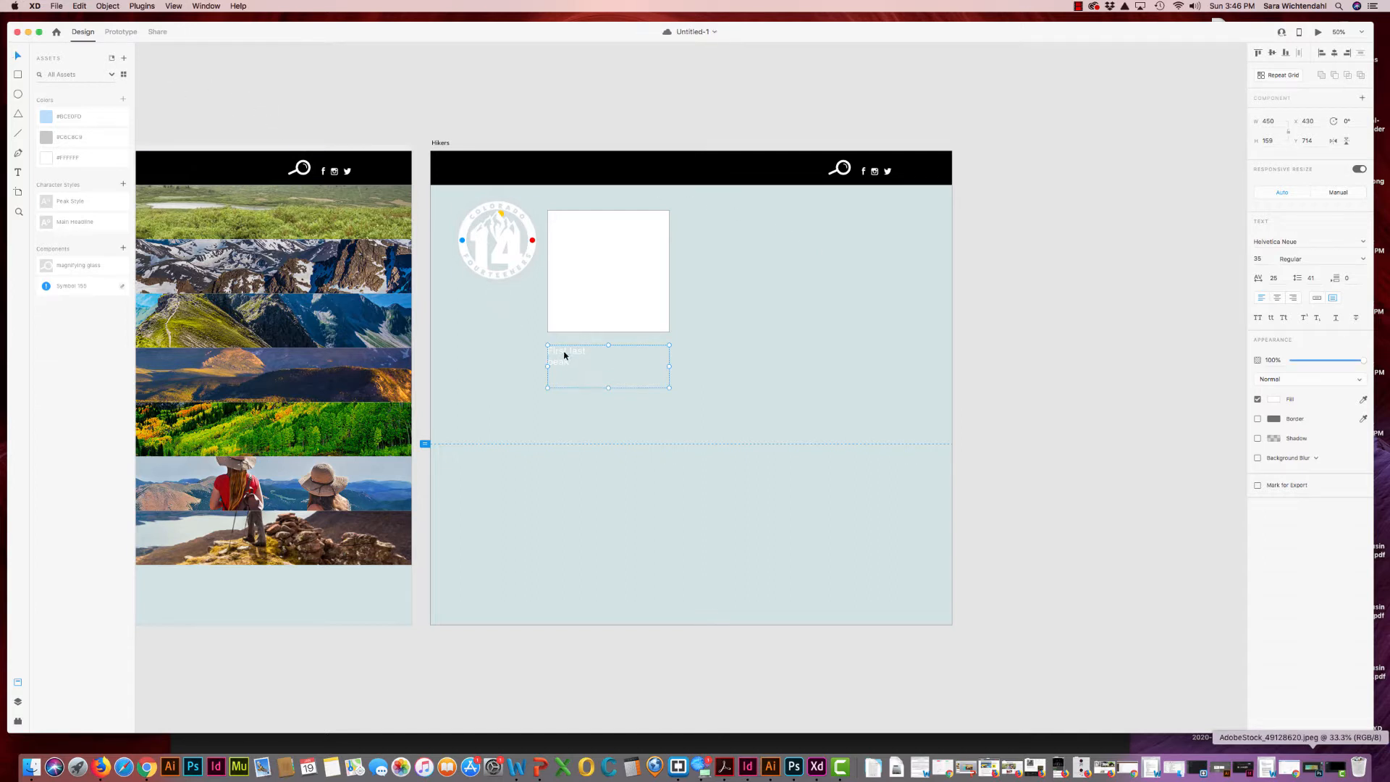
Bring the text box closer beneath the square with a height of about 107, and select the logo
{"action": "left_click_drag", "start_coordinate": [563, 355], "coordinate": [607, 367]}
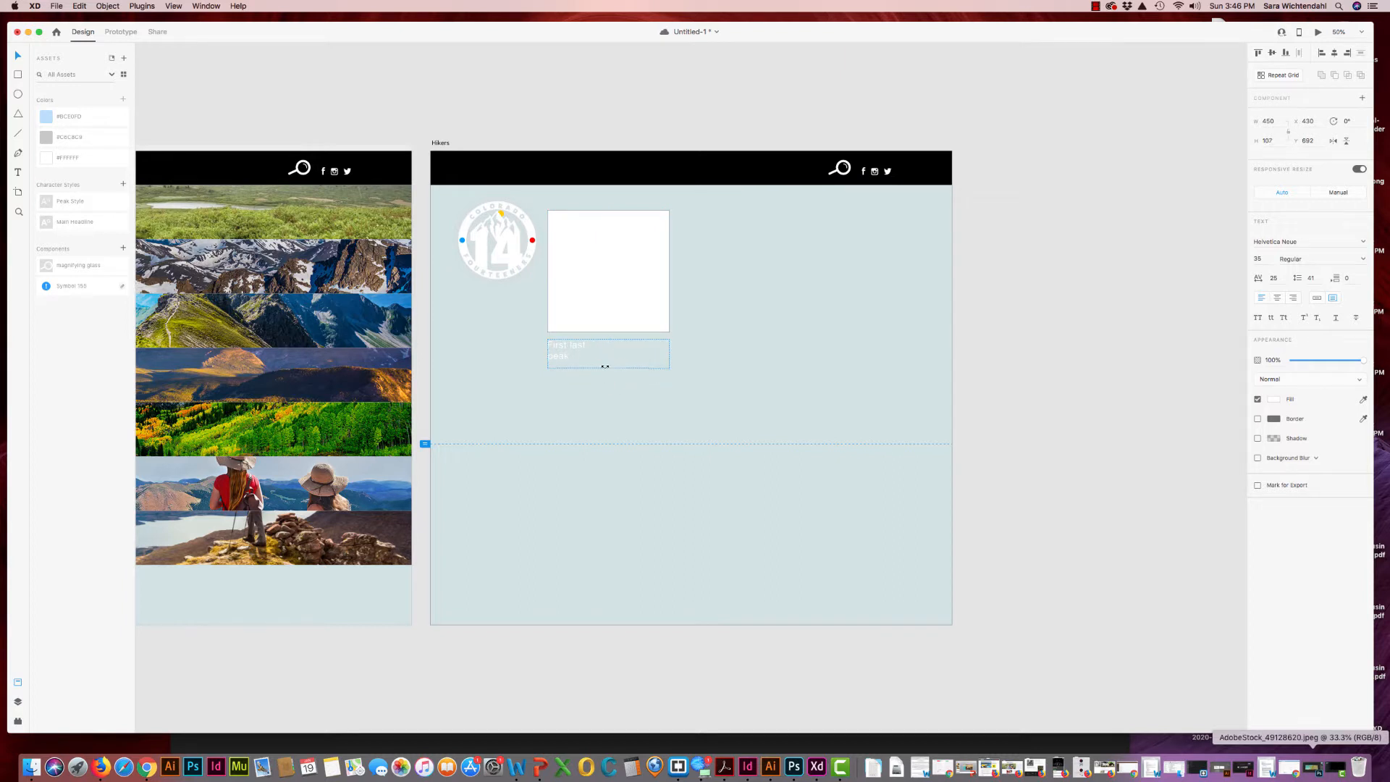
{"action": "left_click", "coordinate": [510, 256]}
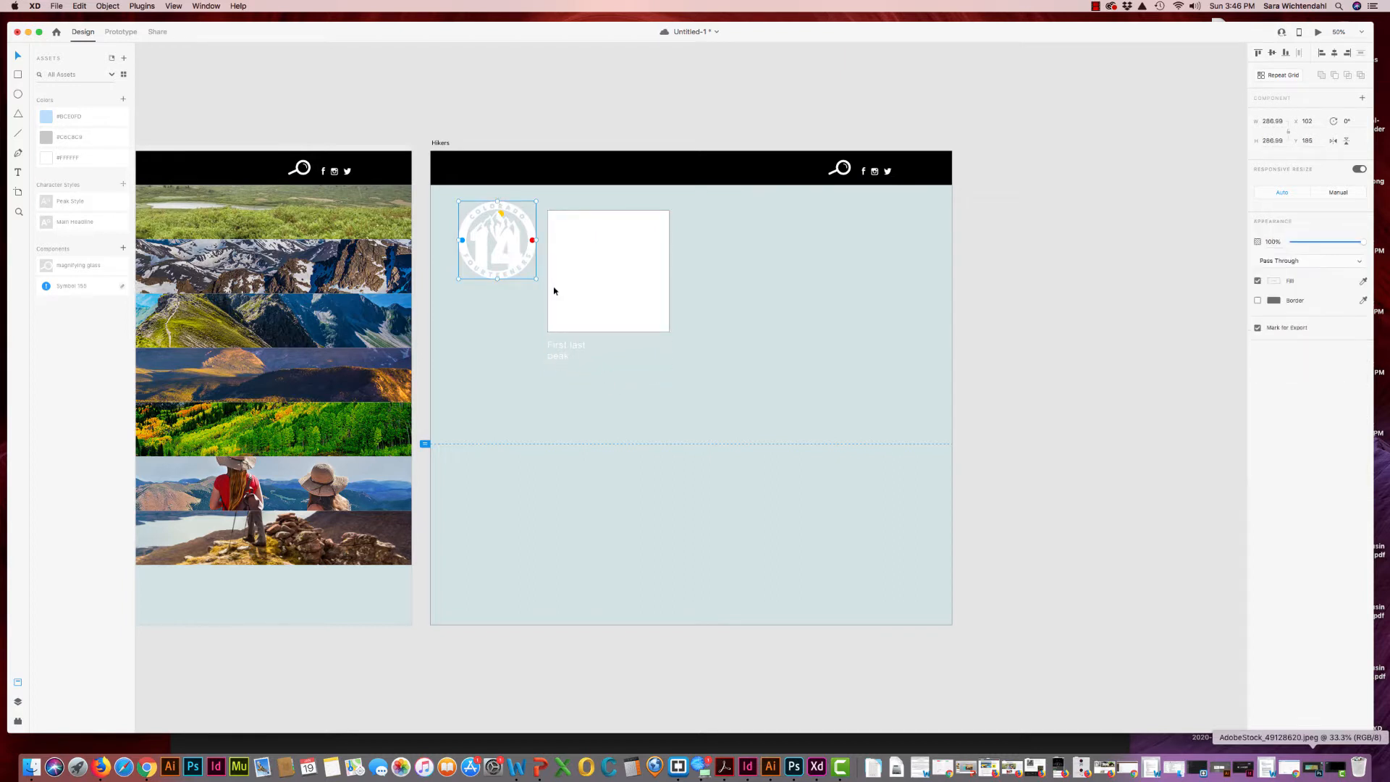
Delete the logo and the circle behind it from the Hikers artboard
{"action": "key", "text": "Delete"}
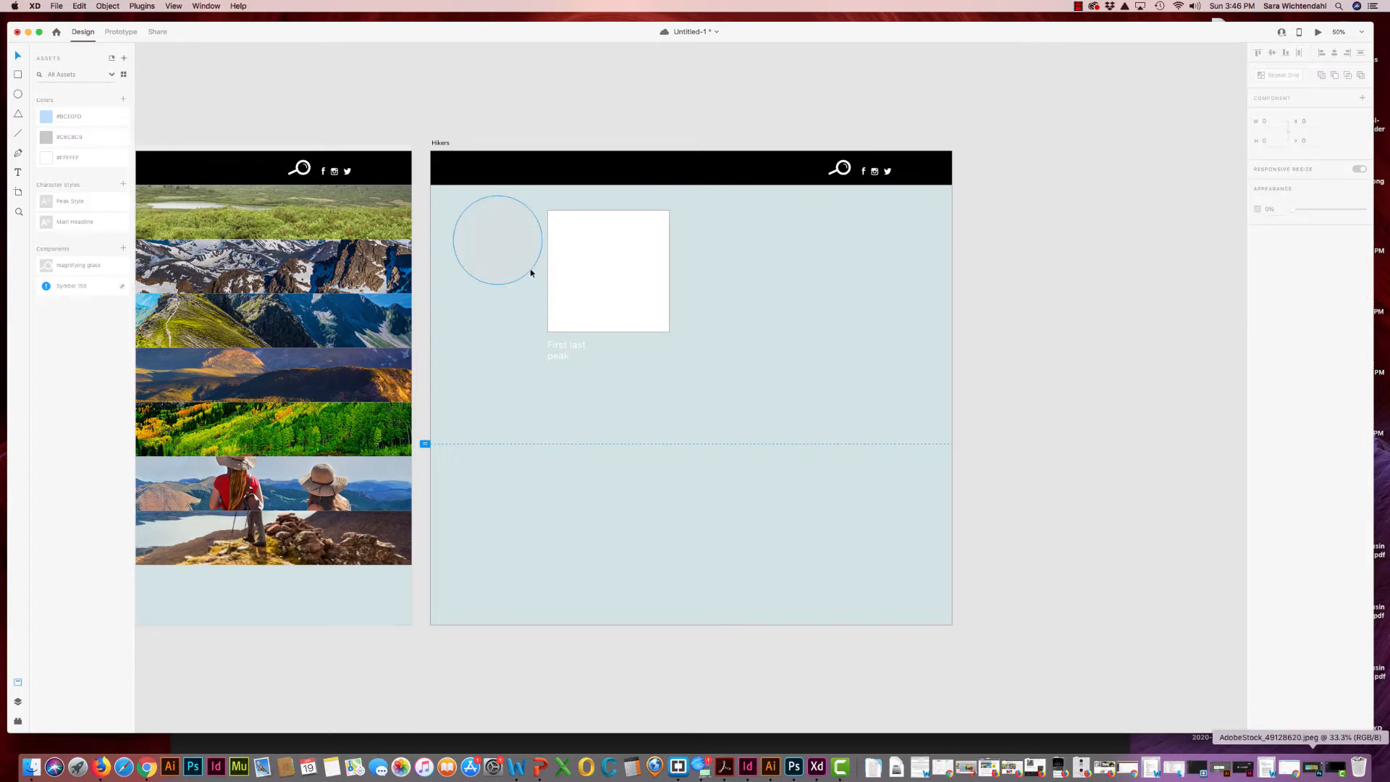
{"action": "left_click", "coordinate": [531, 269]}
{"action": "key", "text": "Delete"}
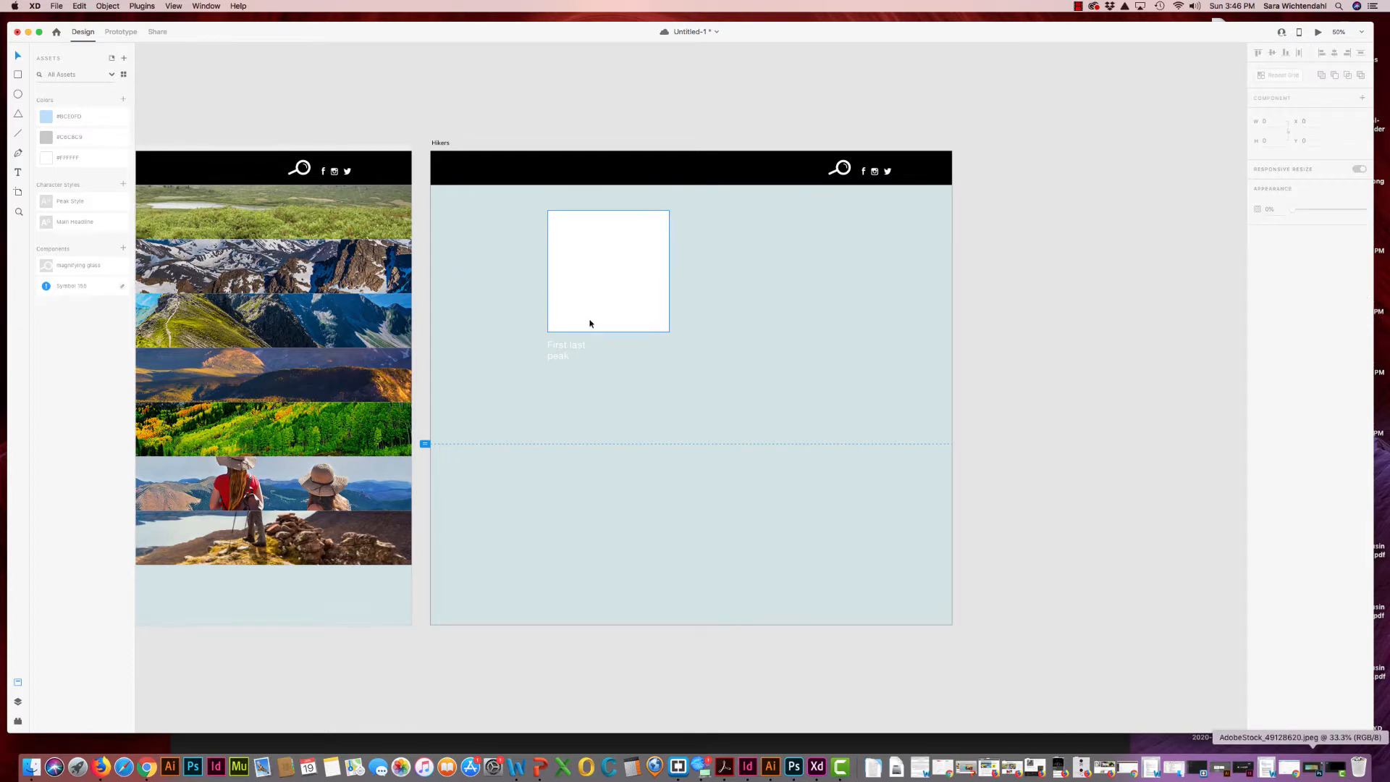
Move the square together with its caption to the Hikers artboard's upper-left corner below the header, at about X 39, Y 164
{"action": "left_click", "coordinate": [580, 344]}
{"action": "left_click", "coordinate": [549, 318], "text": "shift"}
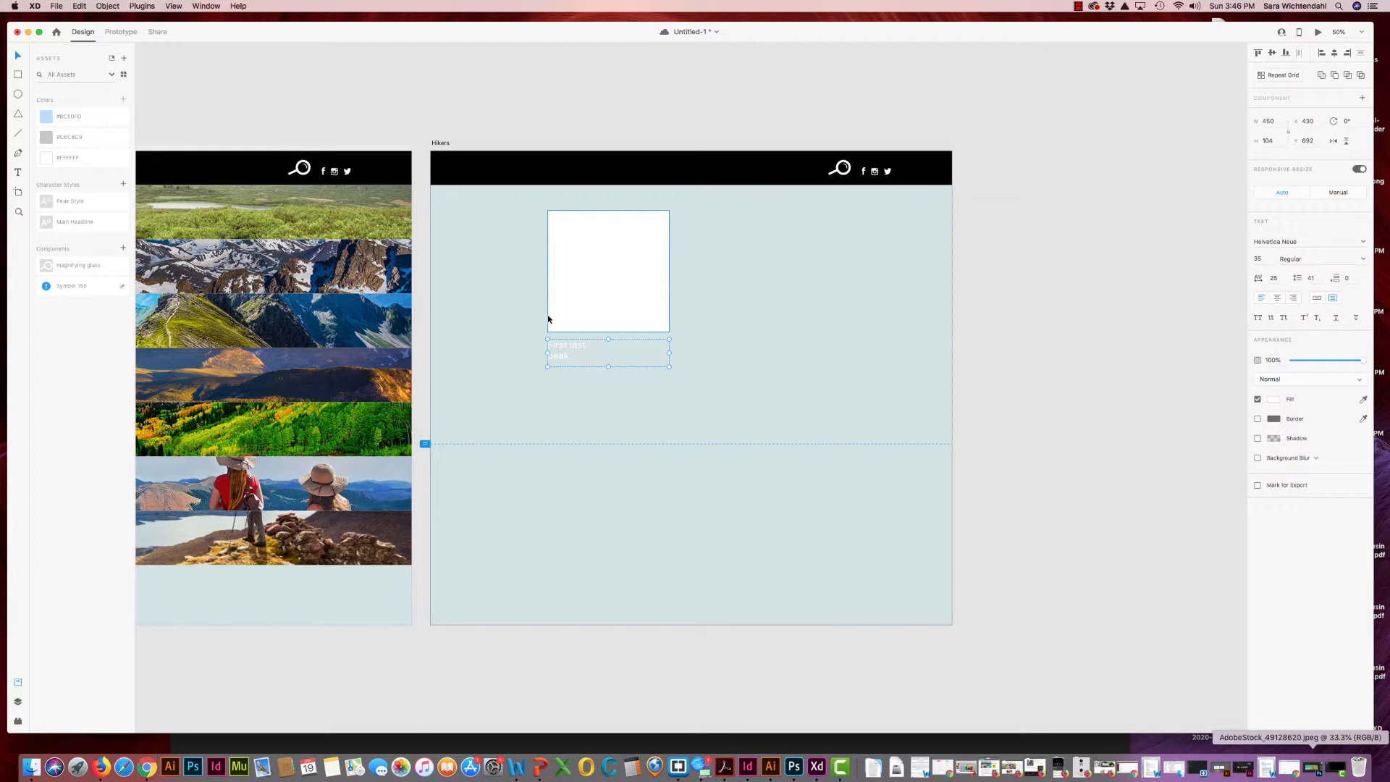
{"action": "left_click_drag", "start_coordinate": [563, 317], "coordinate": [459, 304]}
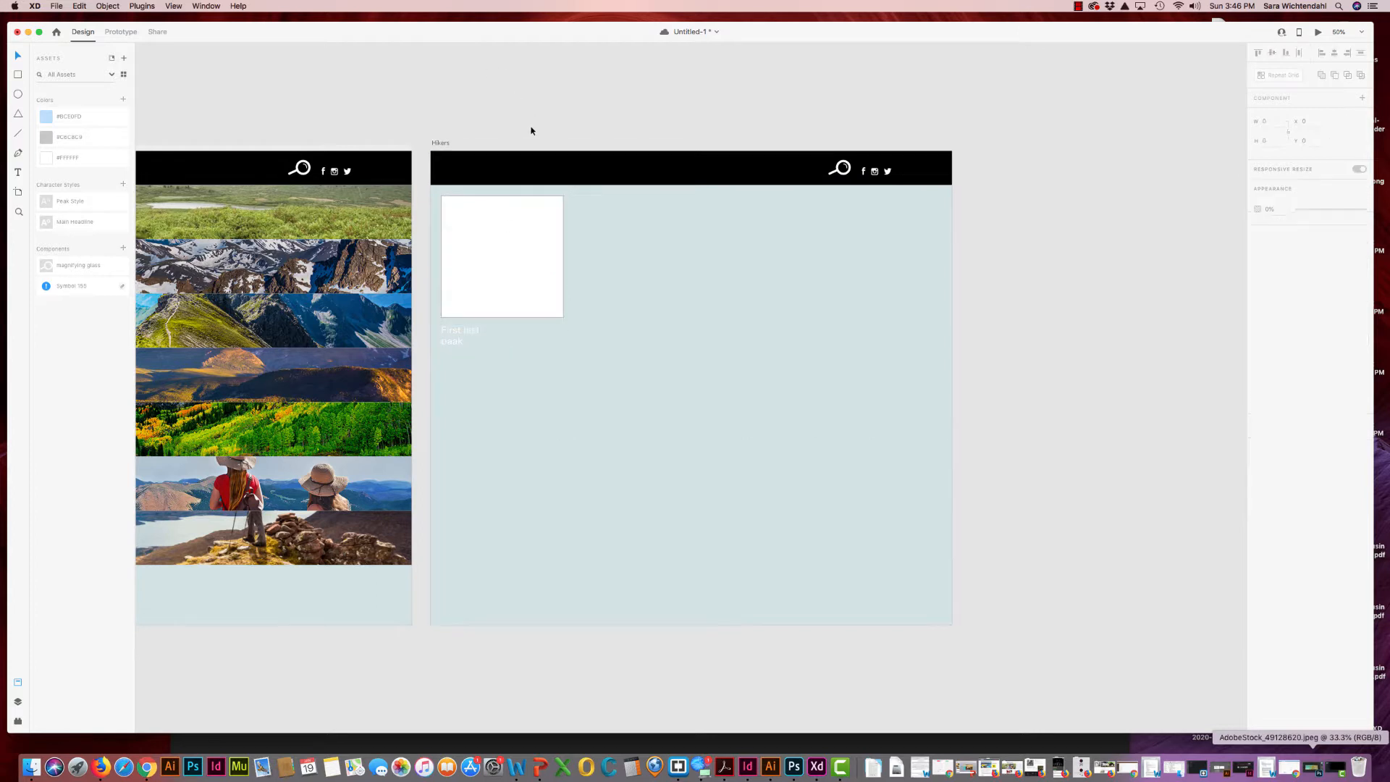
Turn the square and its caption into a repeat grid of four columns and three rows, about 1881 wide and 1780 high
{"action": "double_click", "coordinate": [491, 256]}
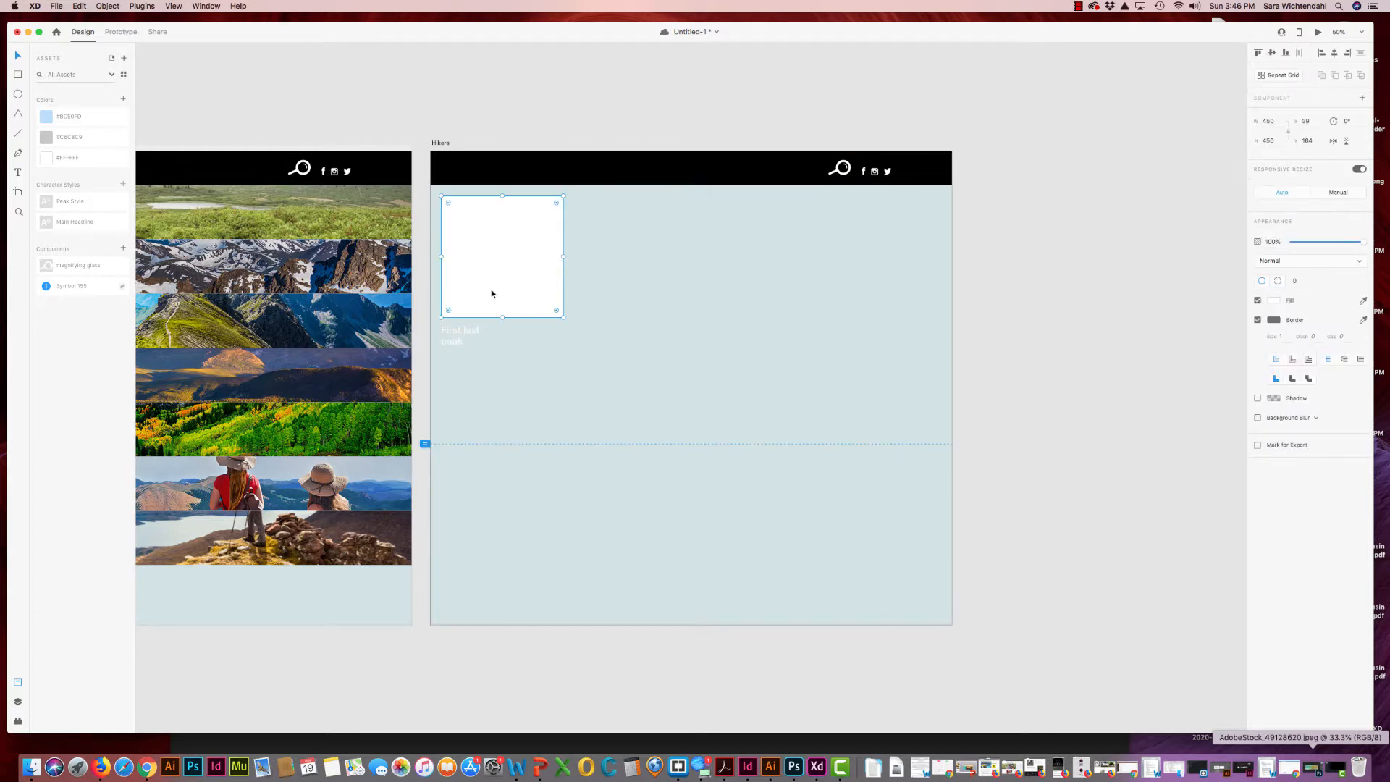
{"action": "left_click", "coordinate": [481, 339]}
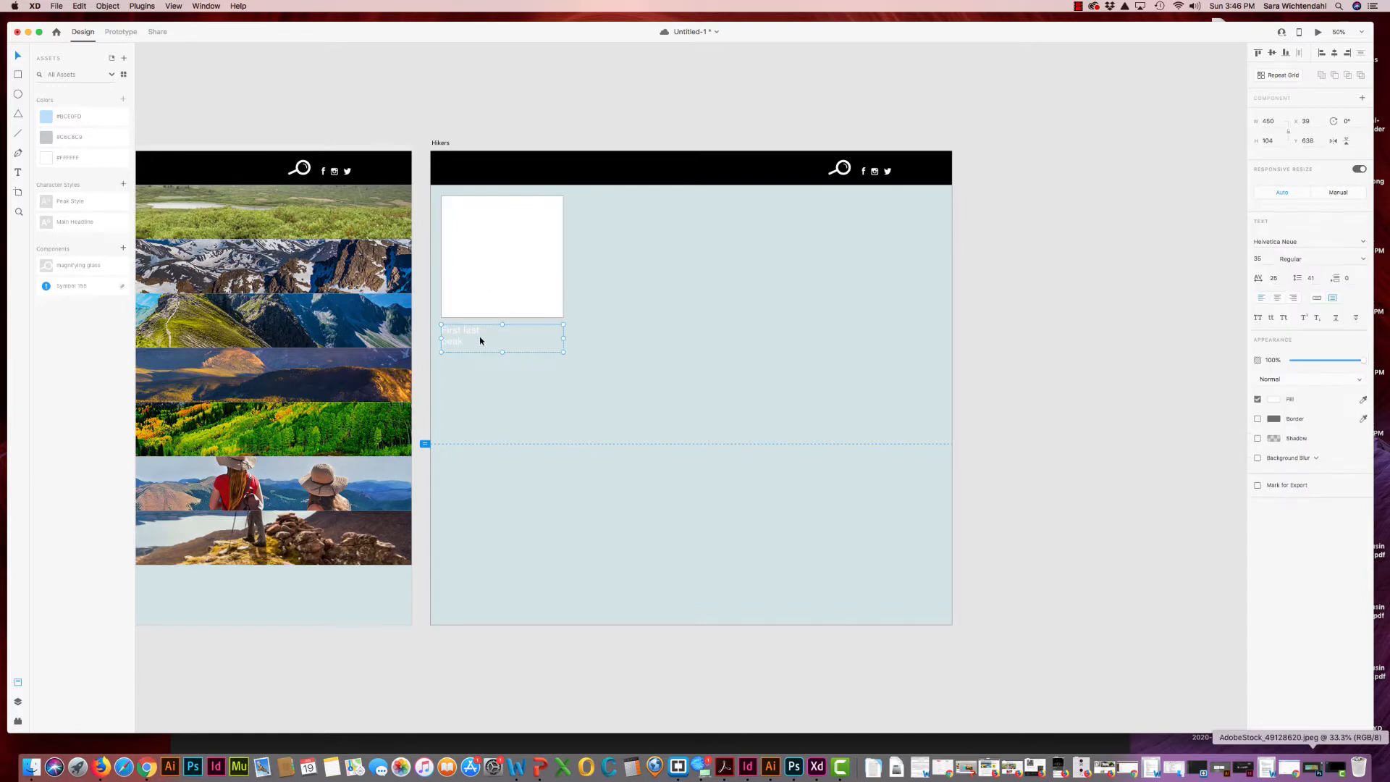
{"action": "left_click", "coordinate": [522, 305], "text": "shift"}
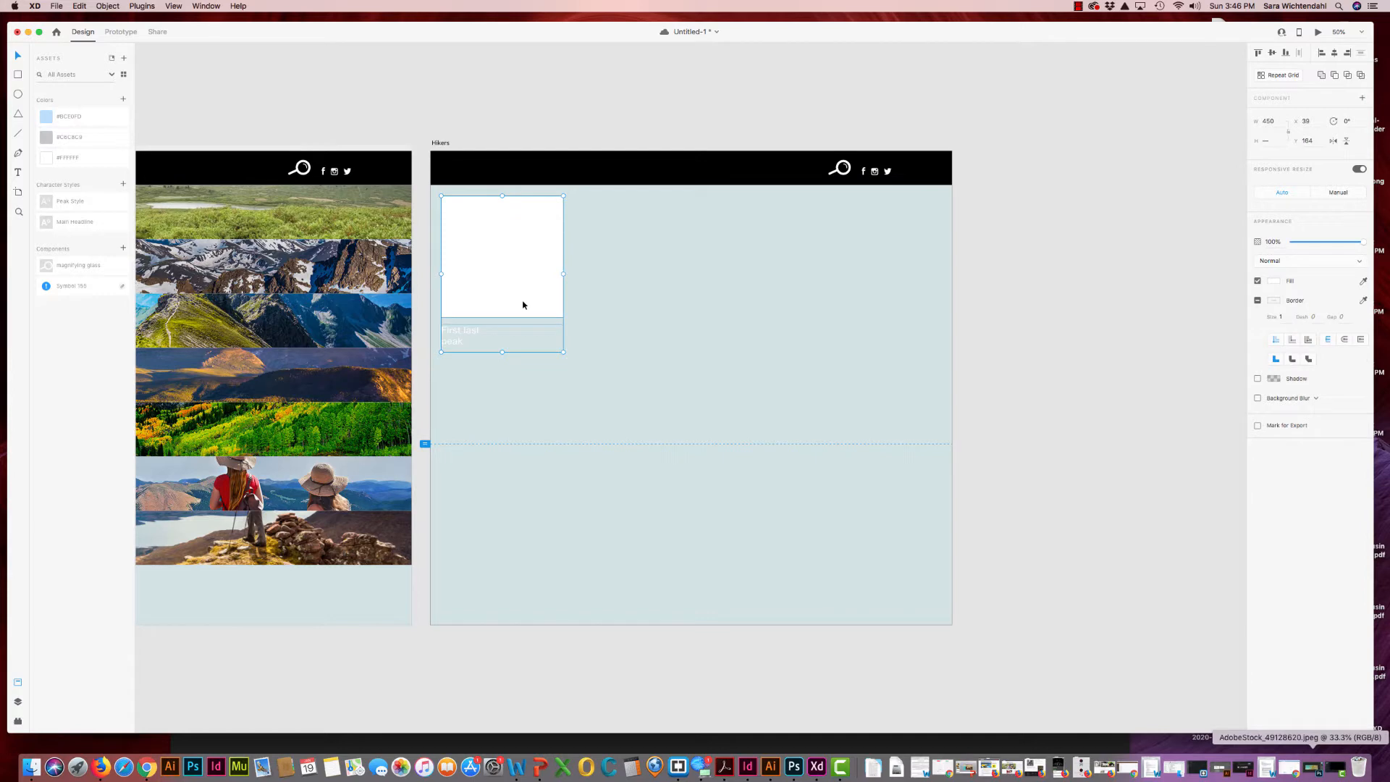
{"action": "left_click", "coordinate": [1277, 76]}
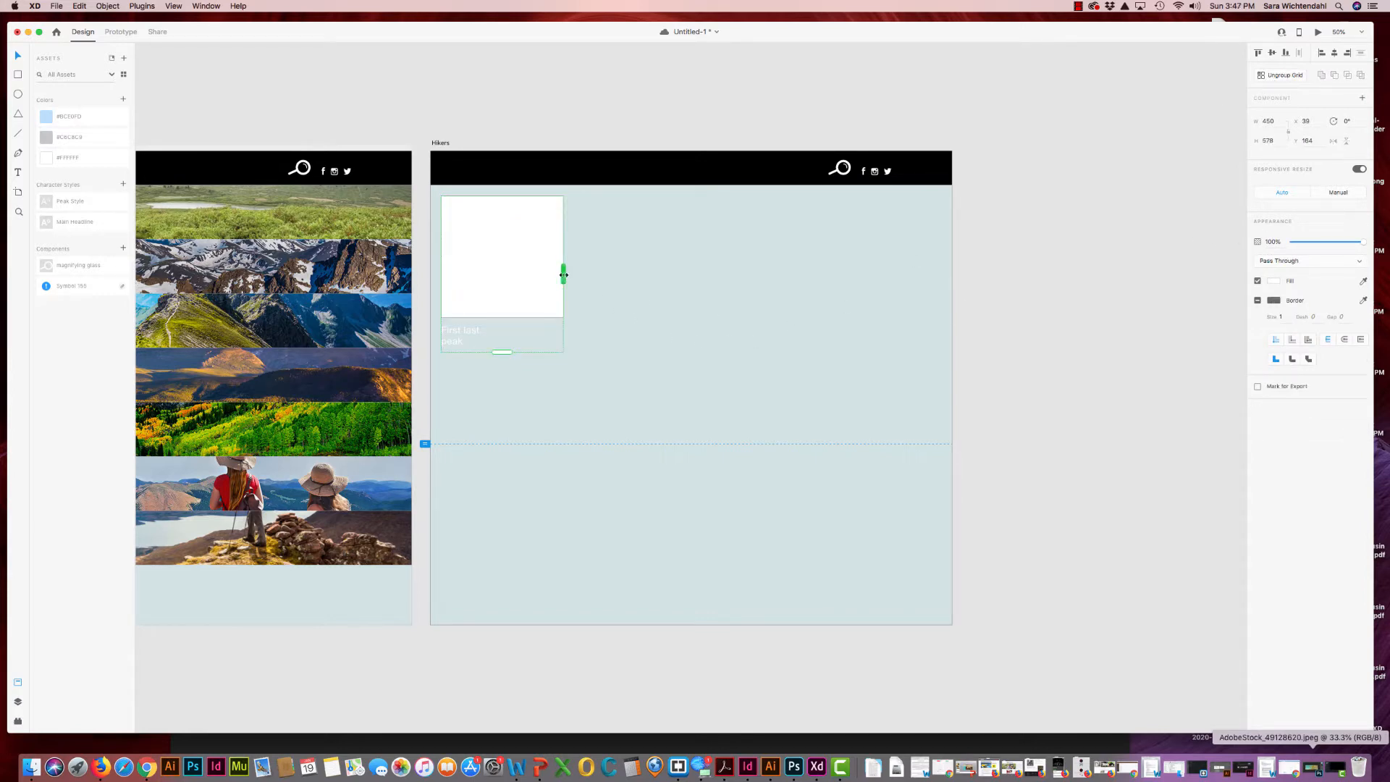
{"action": "left_click_drag", "start_coordinate": [563, 275], "coordinate": [952, 275]}
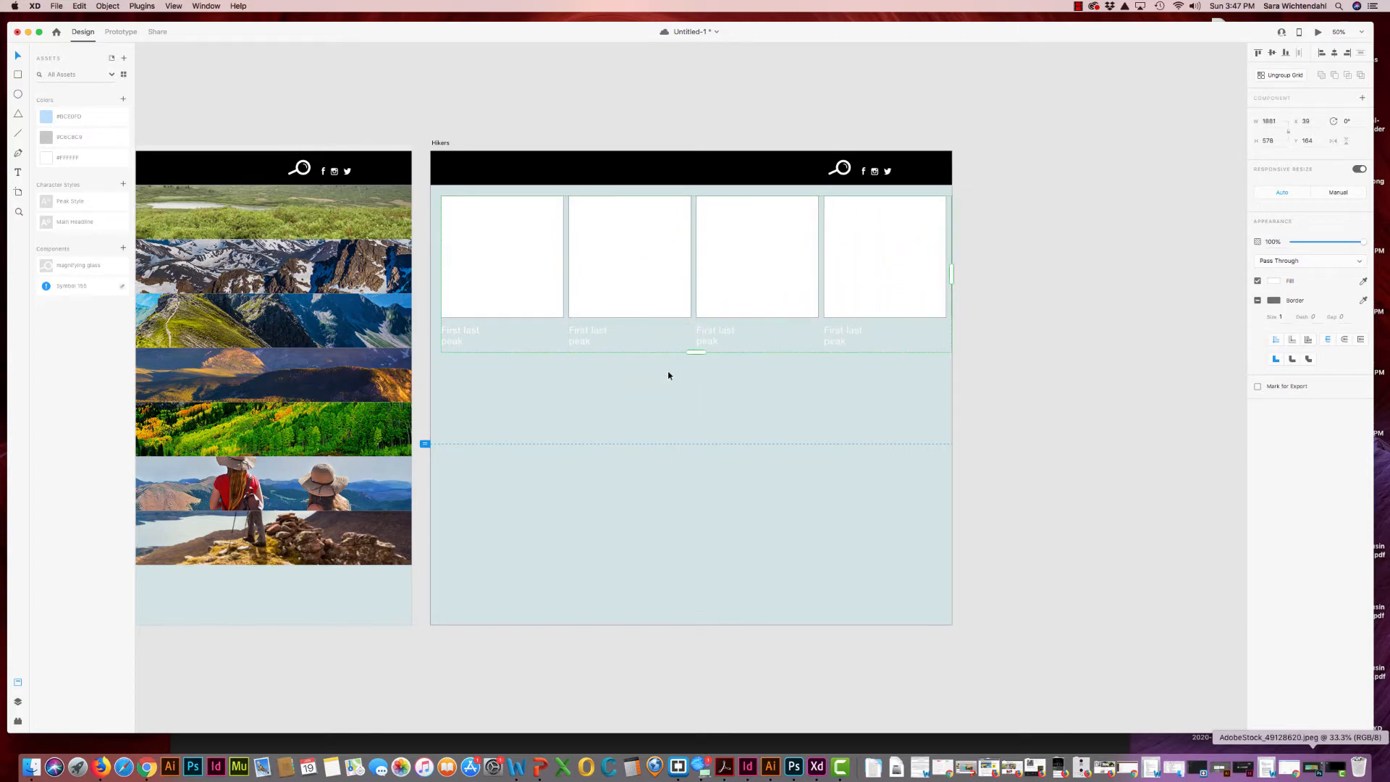
{"action": "left_click_drag", "start_coordinate": [692, 353], "coordinate": [742, 679]}
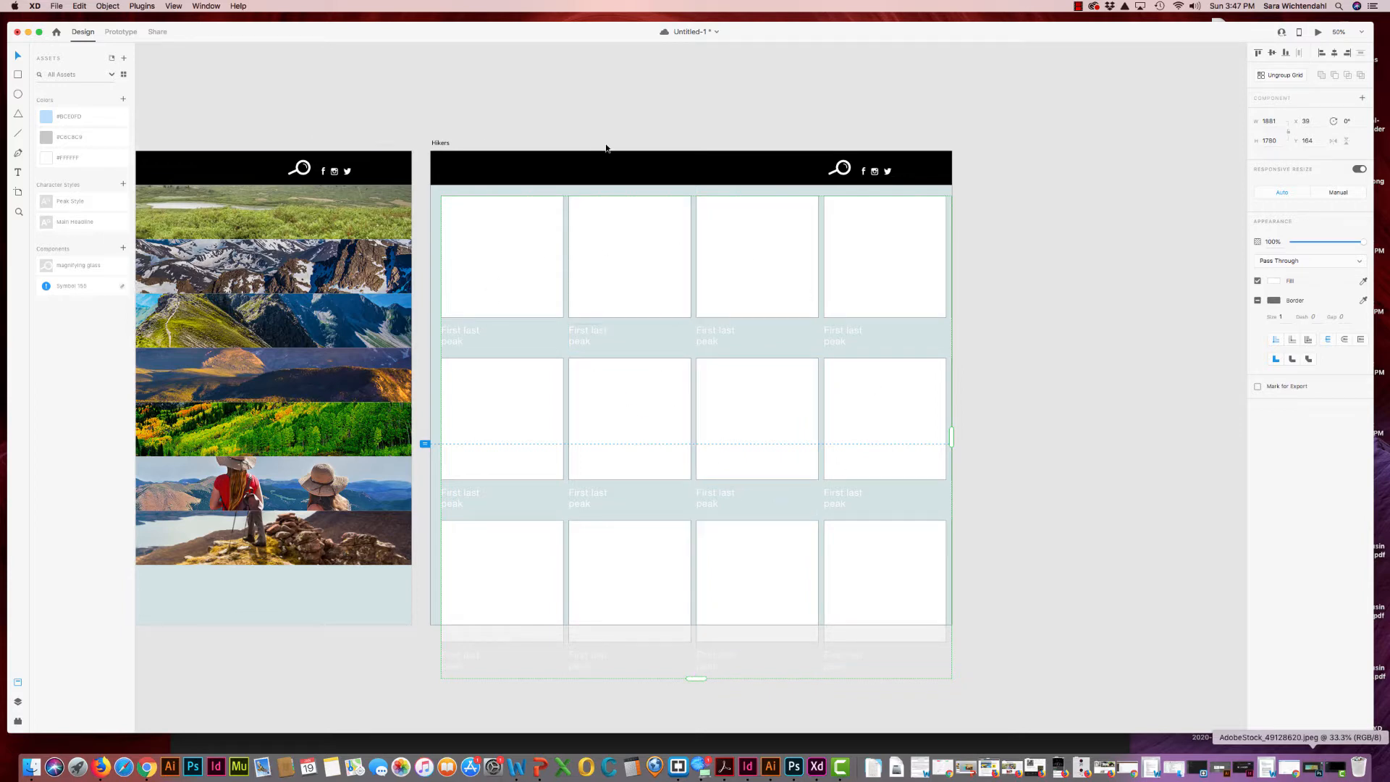
Fill the repeat grid's squares with the images Profile1.jpg through Profile9.jpg from the Assets folder in Finder
{"action": "left_click_drag", "start_coordinate": [815, 39], "coordinate": [757, 43]}
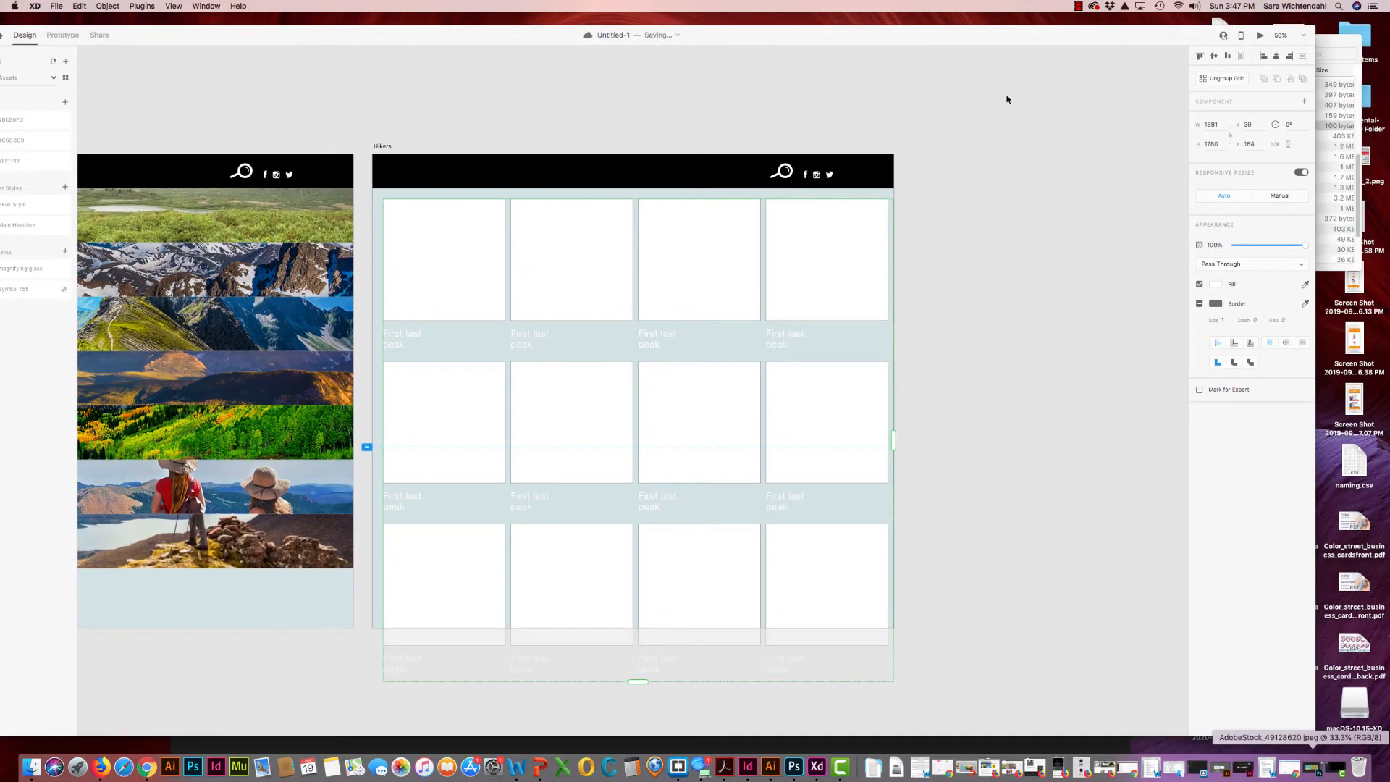
{"action": "left_click", "coordinate": [1332, 45]}
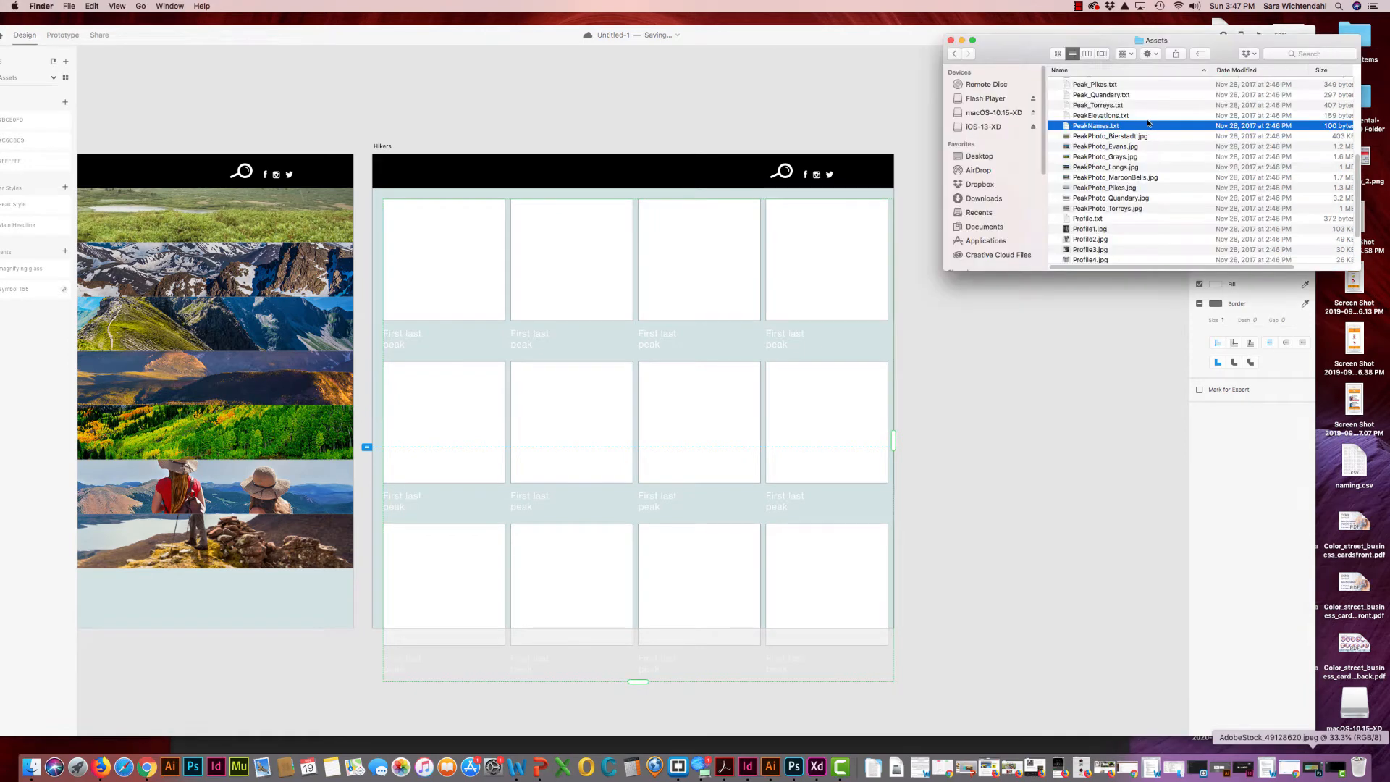
{"action": "scroll", "coordinate": [1089, 145], "scroll_direction": "down", "scroll_amount": 3}
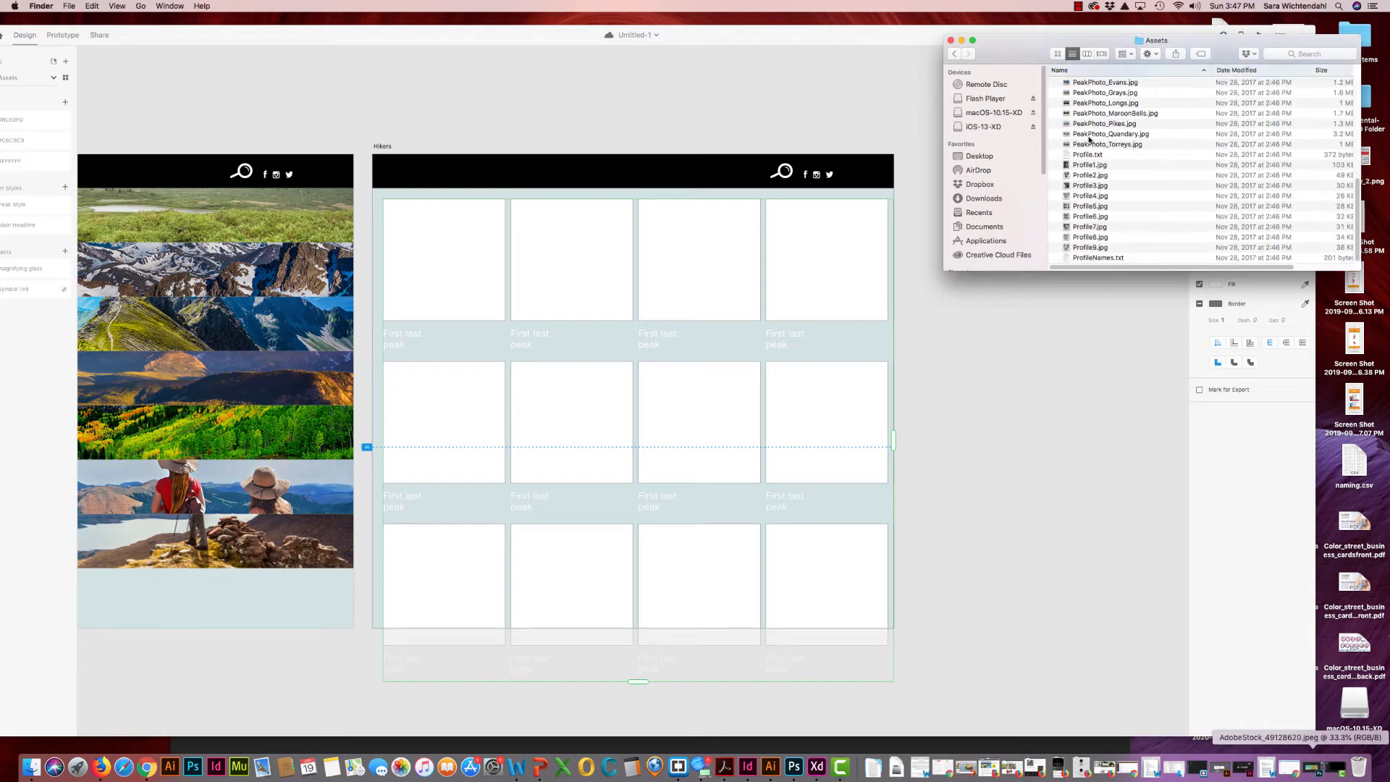
{"action": "left_click", "coordinate": [1079, 167]}
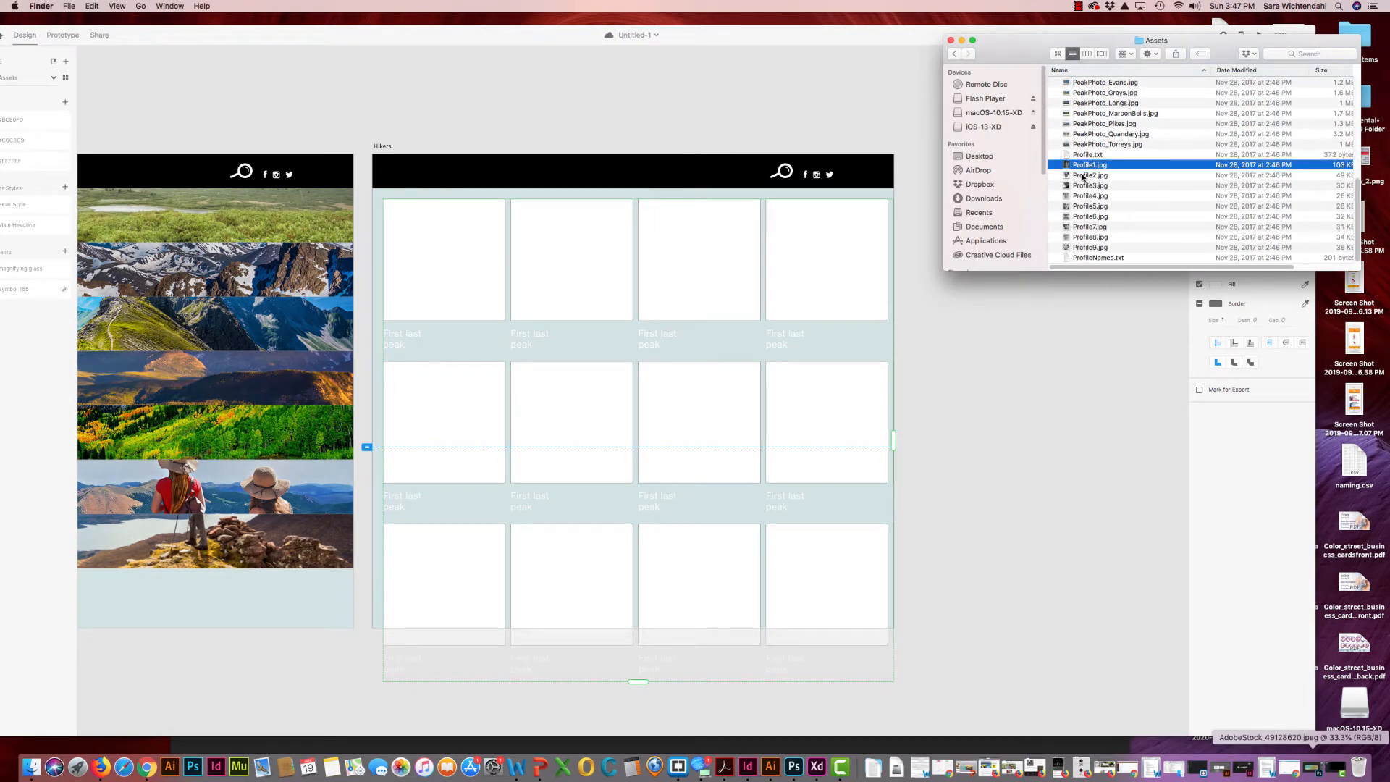
{"action": "key", "text": "space"}
{"action": "key", "text": "space"}
{"action": "left_click", "coordinate": [1087, 249], "text": "shift"}
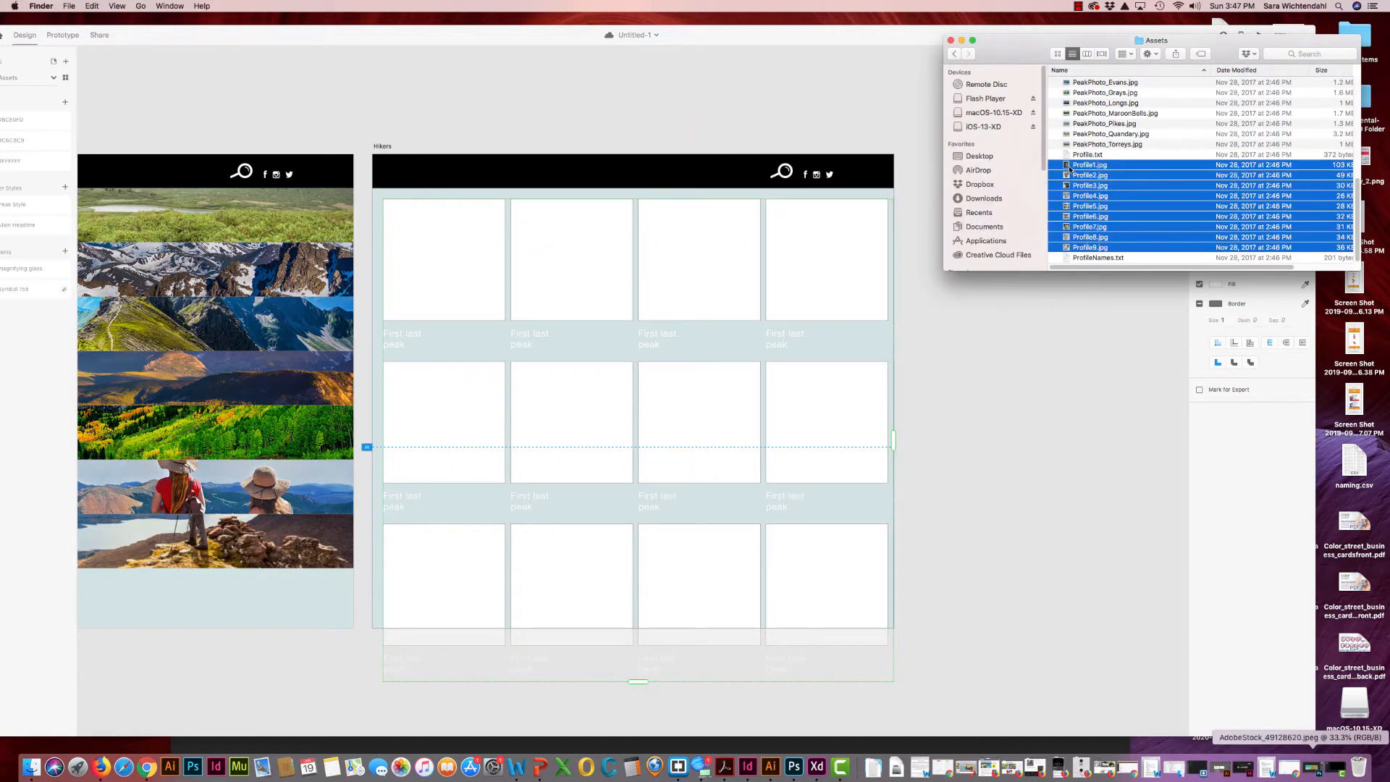
{"action": "left_click_drag", "start_coordinate": [1067, 168], "coordinate": [466, 283]}
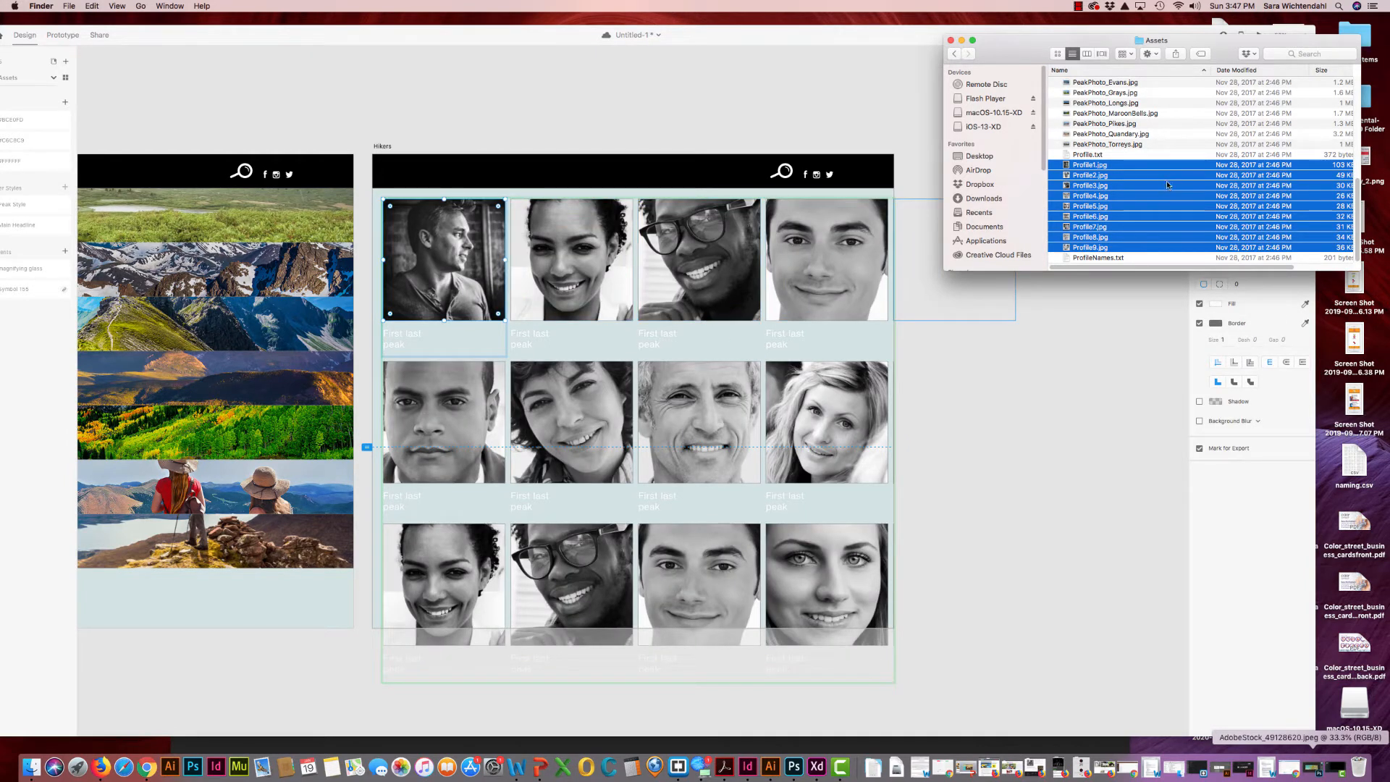
Replace the repeat grid's placeholder captions with the contents of ProfileNames.txt from the Assets folder, and clear the selection
{"action": "left_click", "coordinate": [573, 136]}
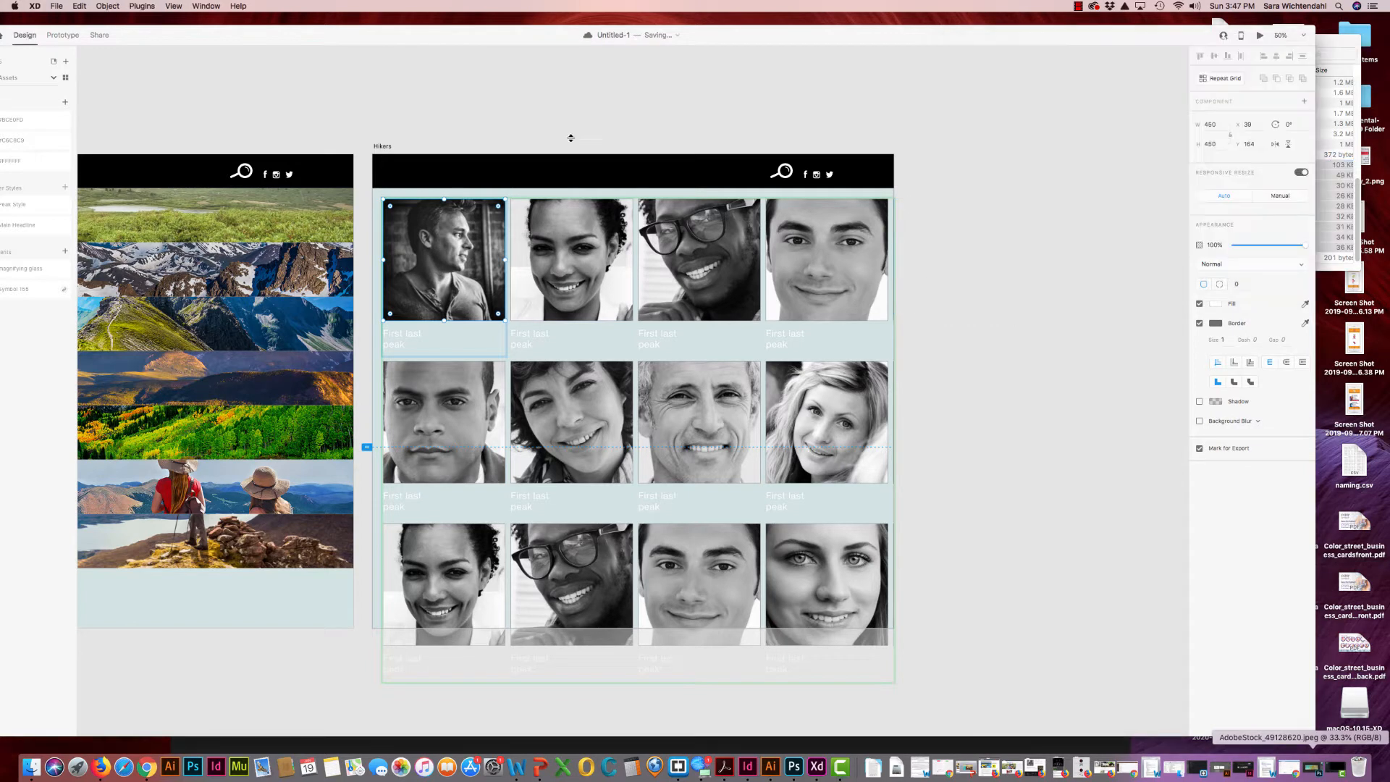
{"action": "left_click", "coordinate": [440, 338]}
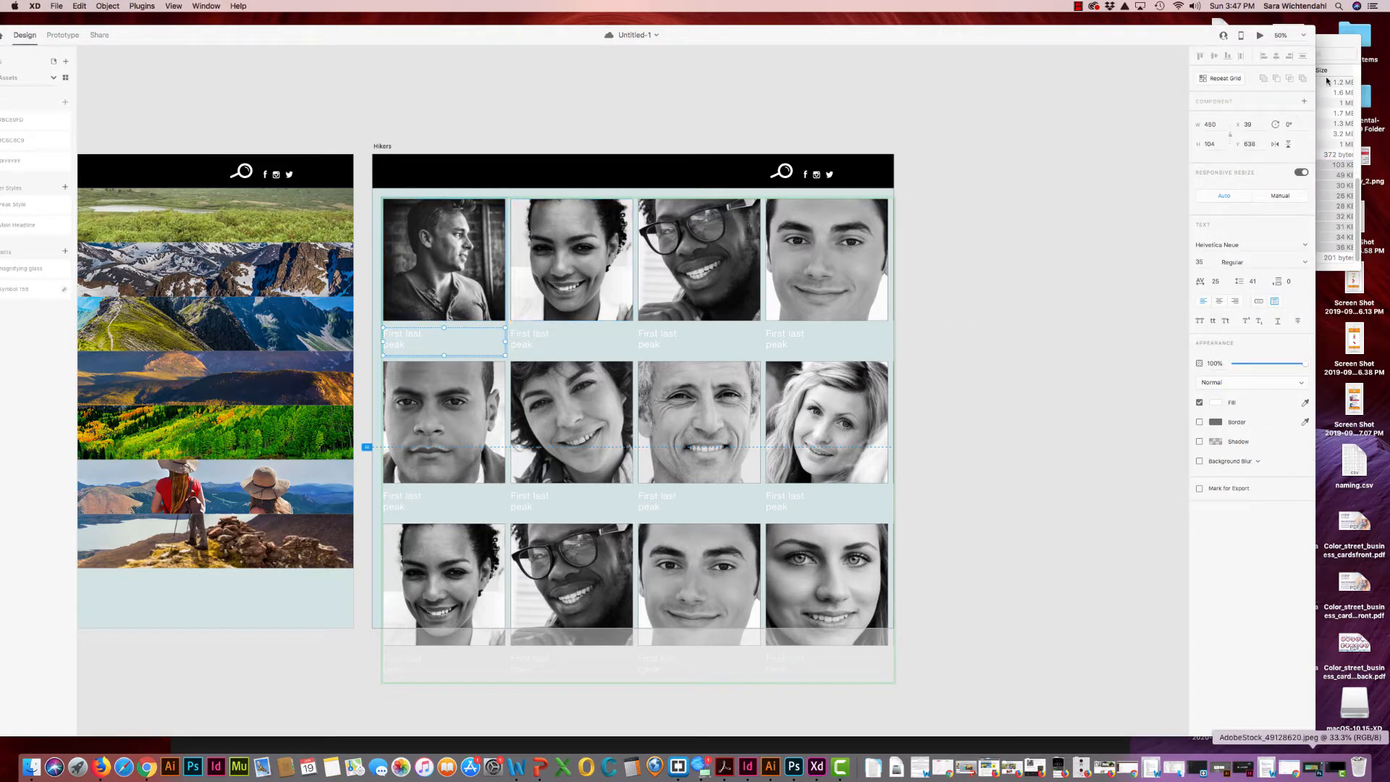
{"action": "left_click", "coordinate": [1324, 49]}
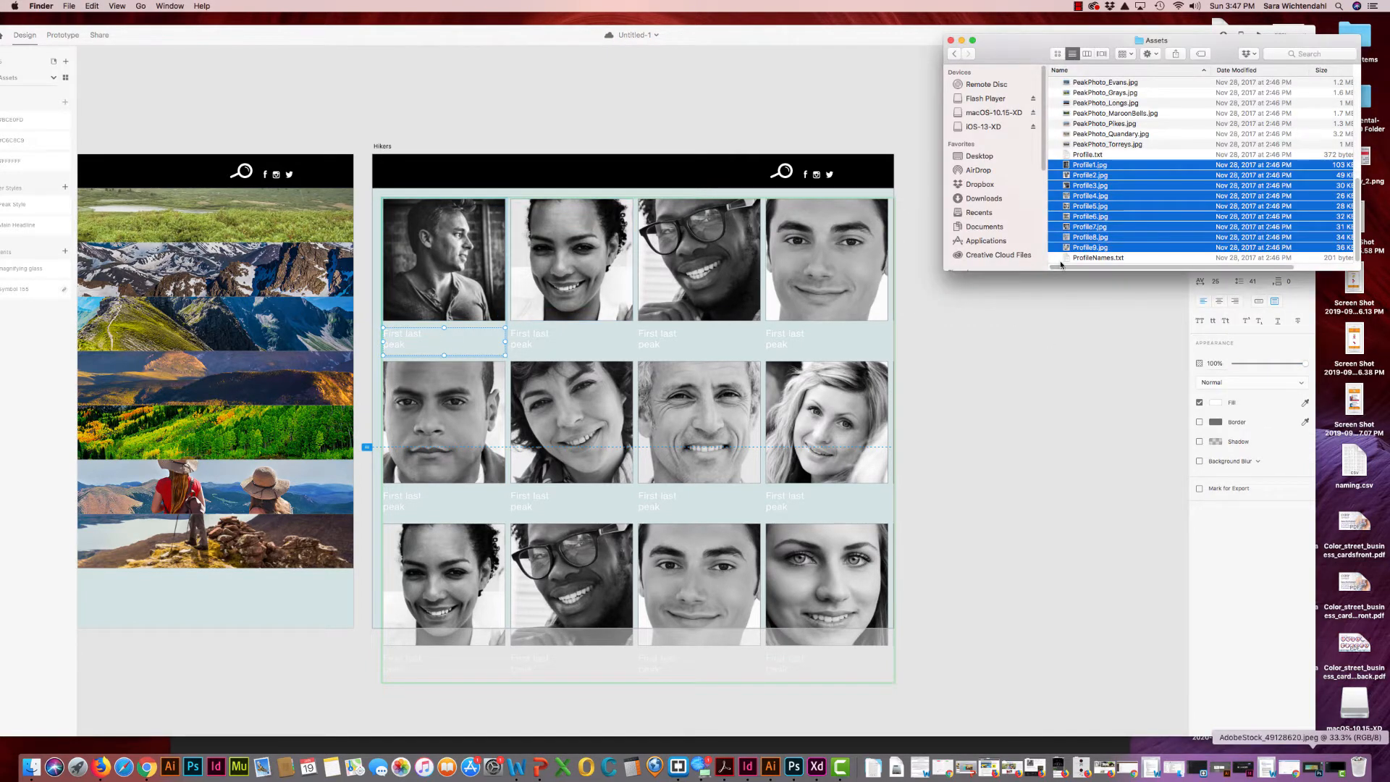
{"action": "left_click_drag", "start_coordinate": [1065, 261], "coordinate": [440, 344]}
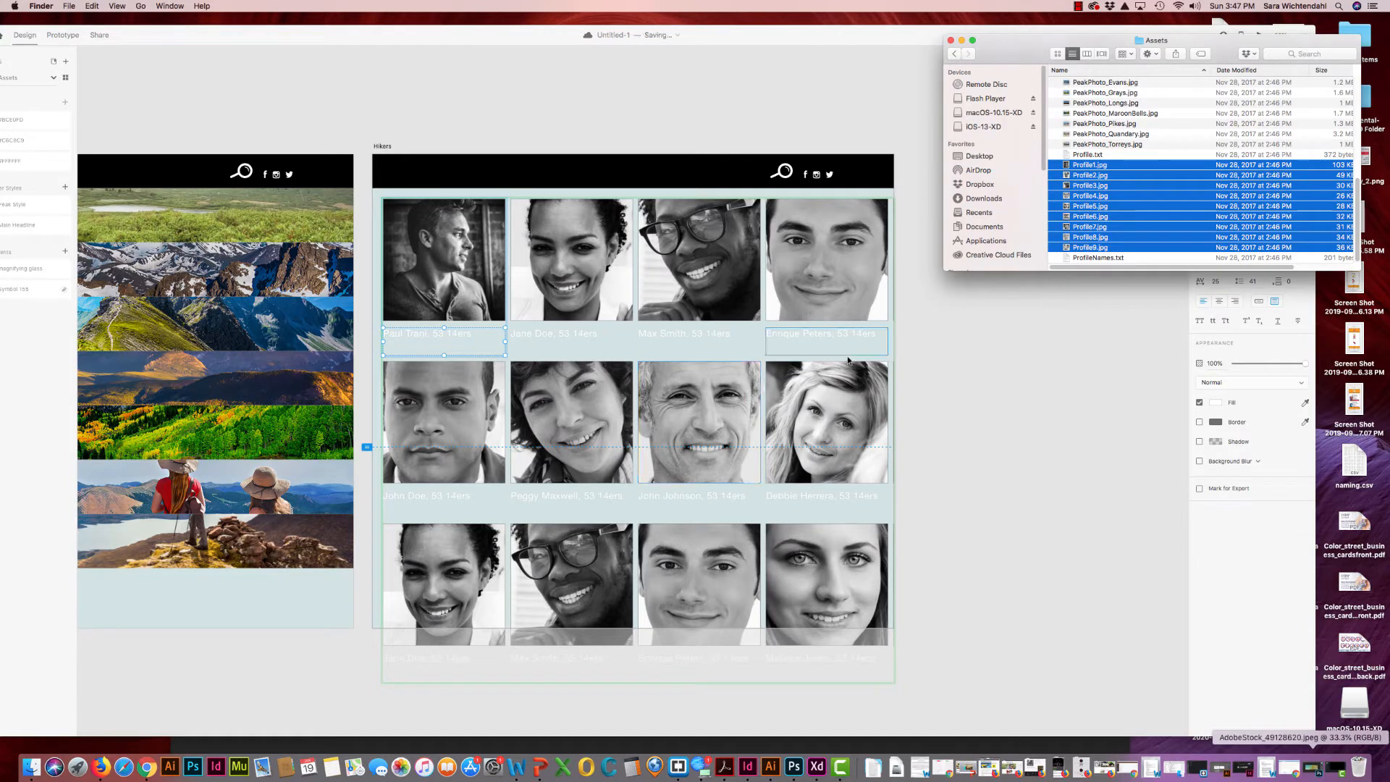
{"action": "left_click", "coordinate": [465, 124]}
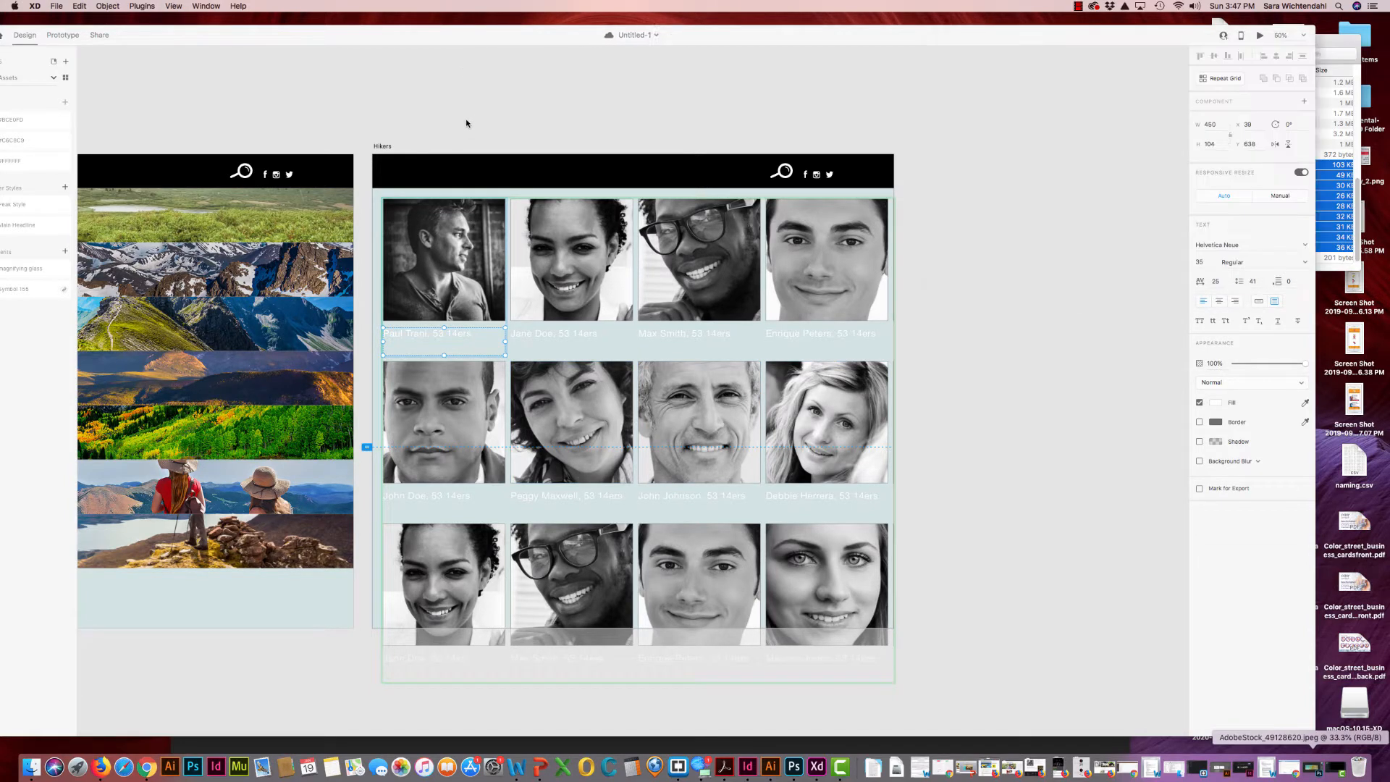
{"action": "left_click", "coordinate": [523, 103]}
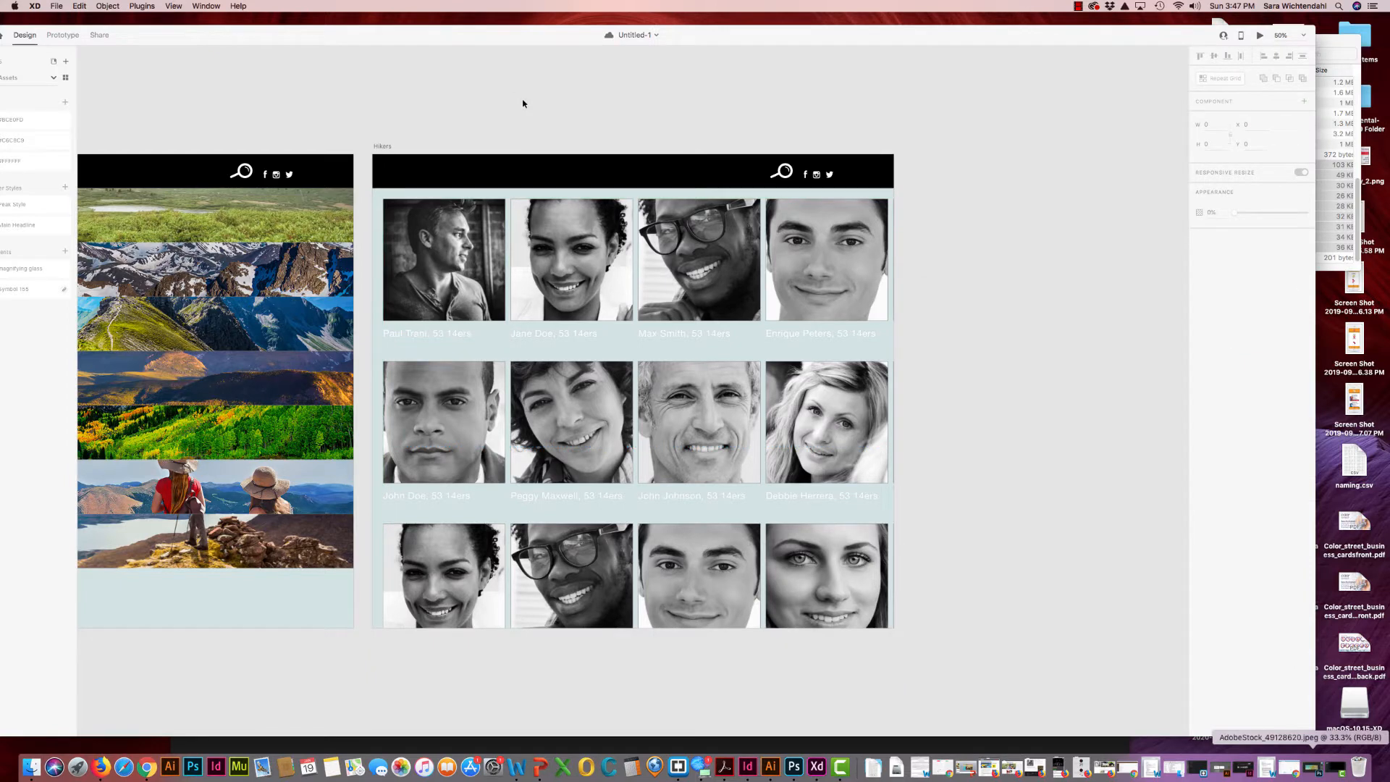
Switch to prototyping mode, open a preview of the design and close it again
{"action": "scroll", "coordinate": [644, 182], "scroll_direction": "up", "scroll_amount": 1}
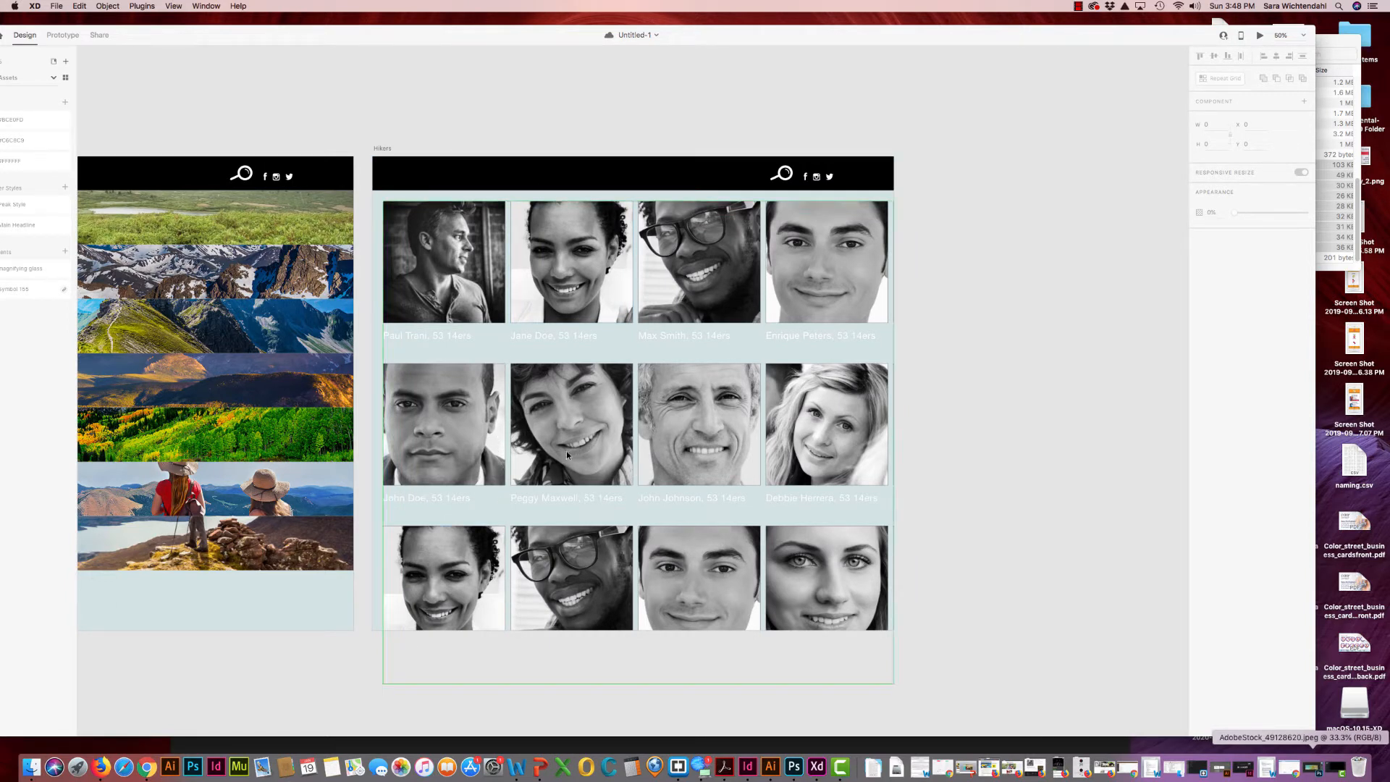
{"action": "scroll", "coordinate": [679, 448], "scroll_direction": "down", "scroll_amount": 3}
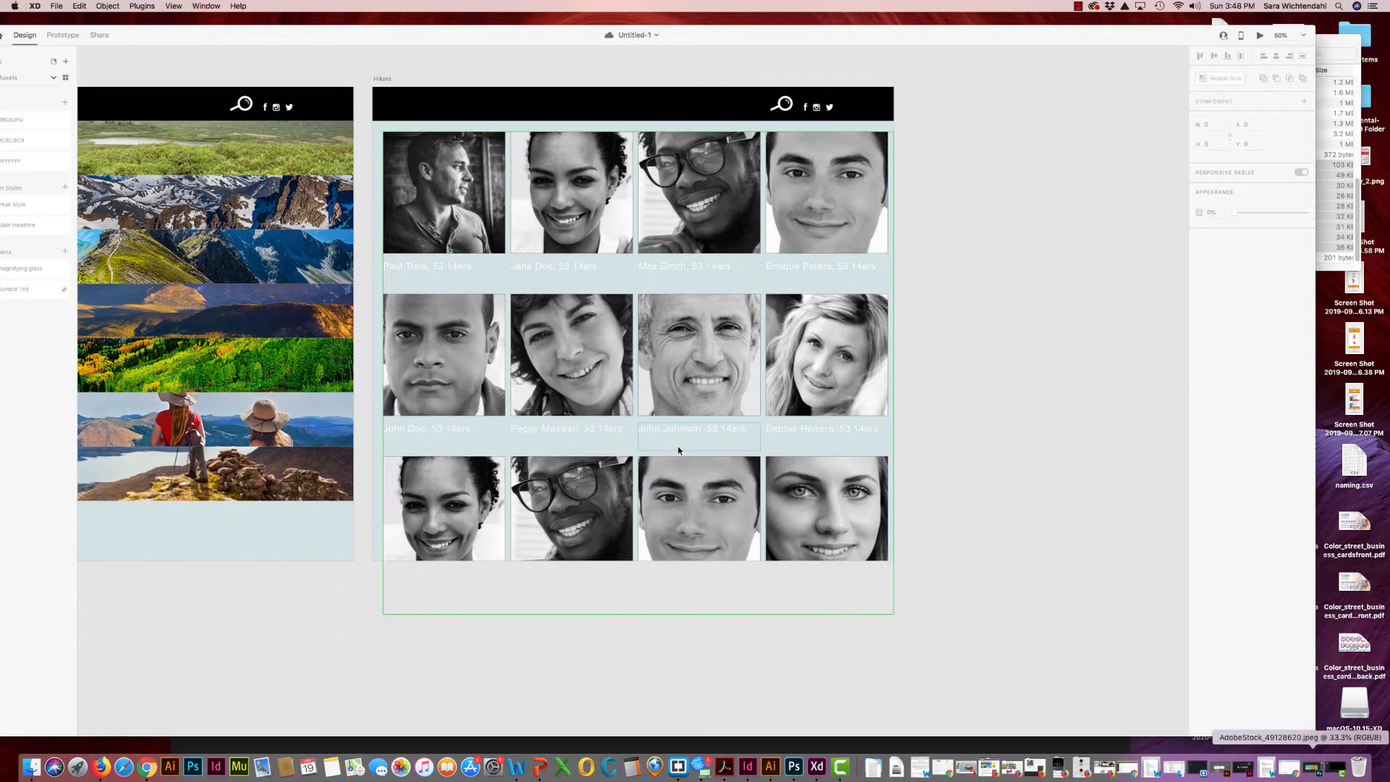
{"action": "scroll", "coordinate": [678, 446], "scroll_direction": "up", "scroll_amount": 2}
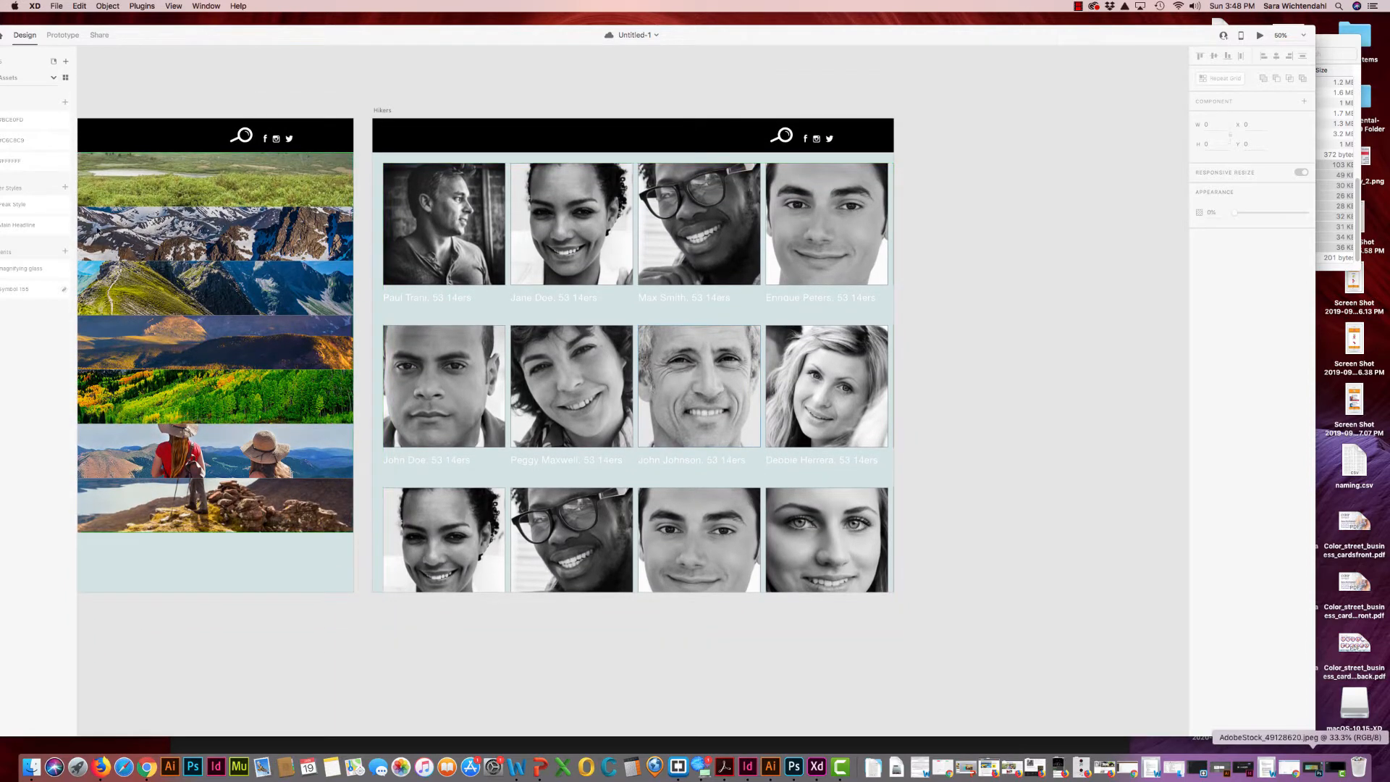
{"action": "left_click", "coordinate": [64, 35]}
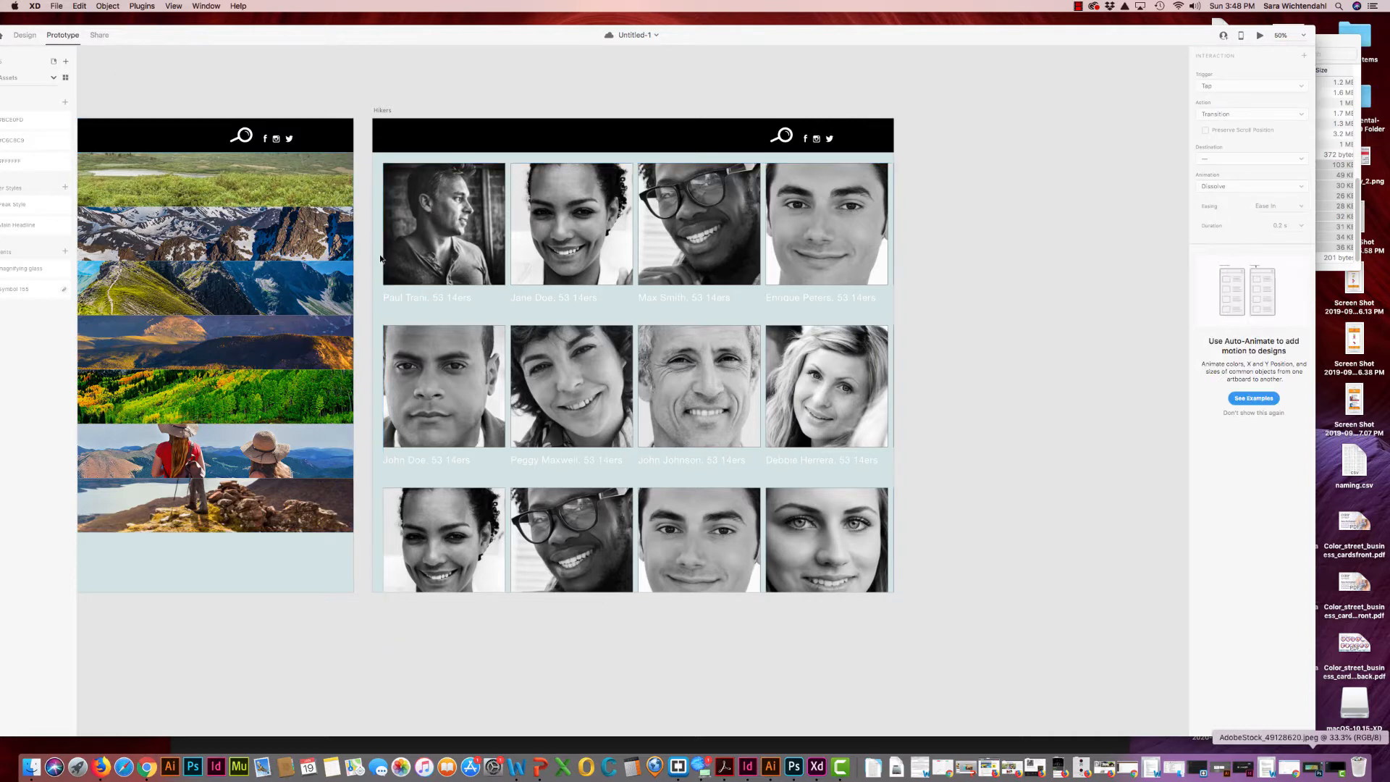
{"action": "scroll", "coordinate": [476, 275], "scroll_direction": "up", "scroll_amount": 1}
{"action": "scroll", "coordinate": [476, 275], "scroll_direction": "down", "scroll_amount": 3}
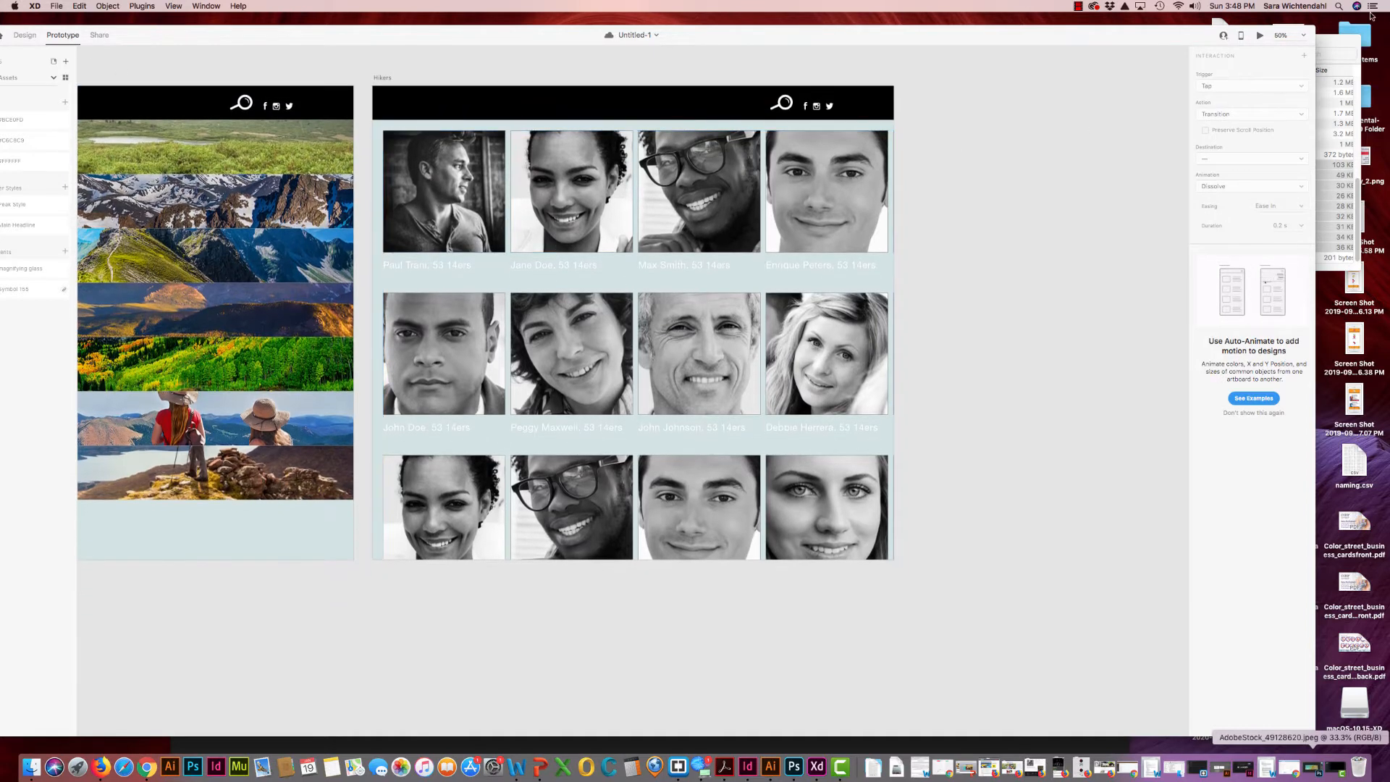
{"action": "left_click", "coordinate": [1261, 35]}
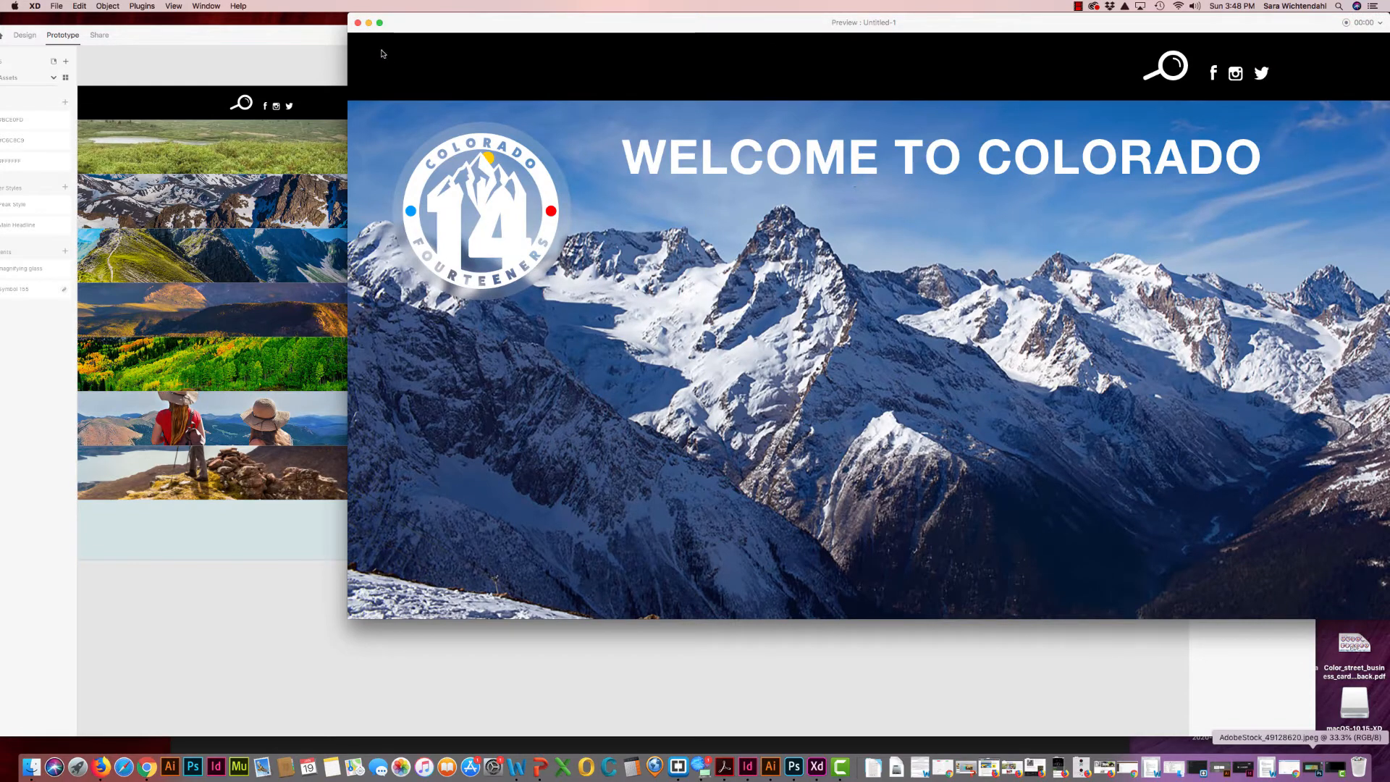
{"action": "left_click", "coordinate": [358, 22]}
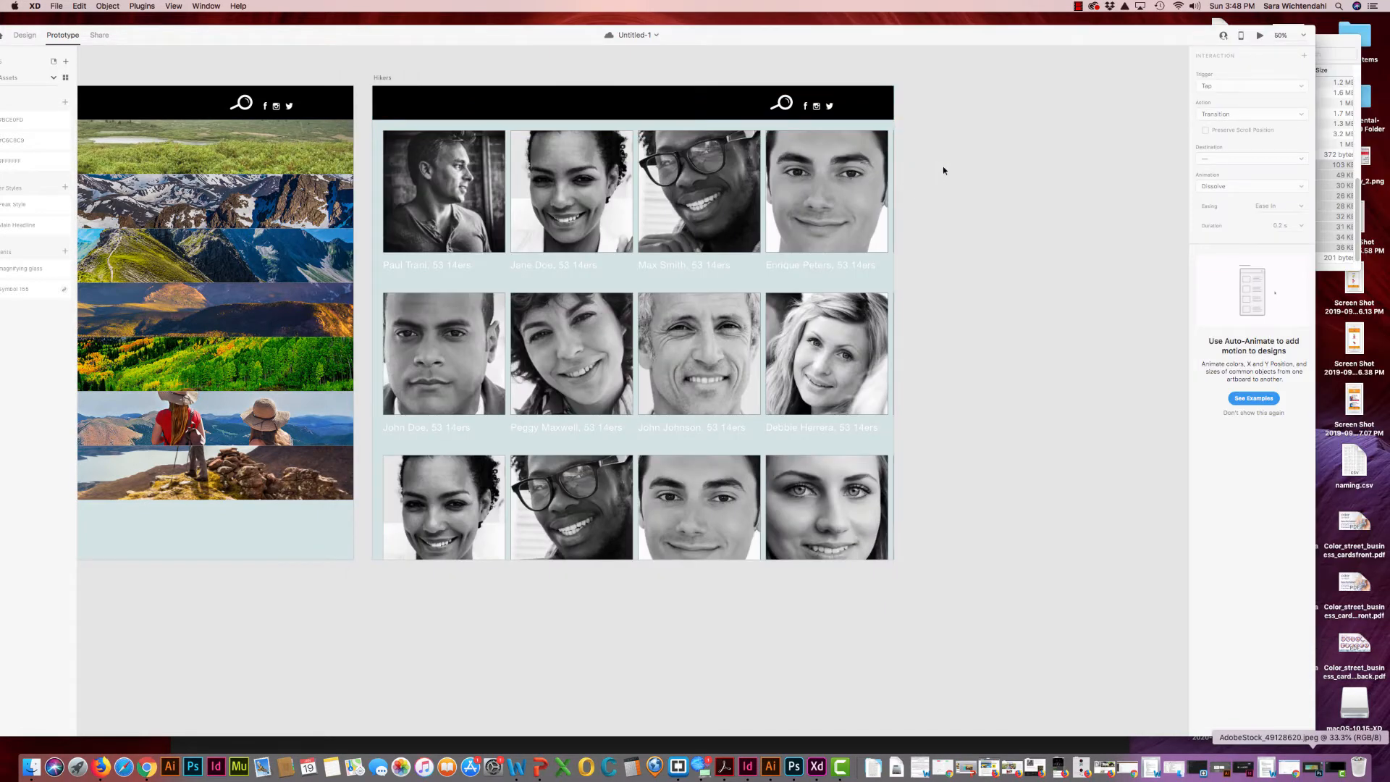
Preview the Hikers artboard and look through all its rows of hiker photos and captions
{"action": "left_click", "coordinate": [499, 104]}
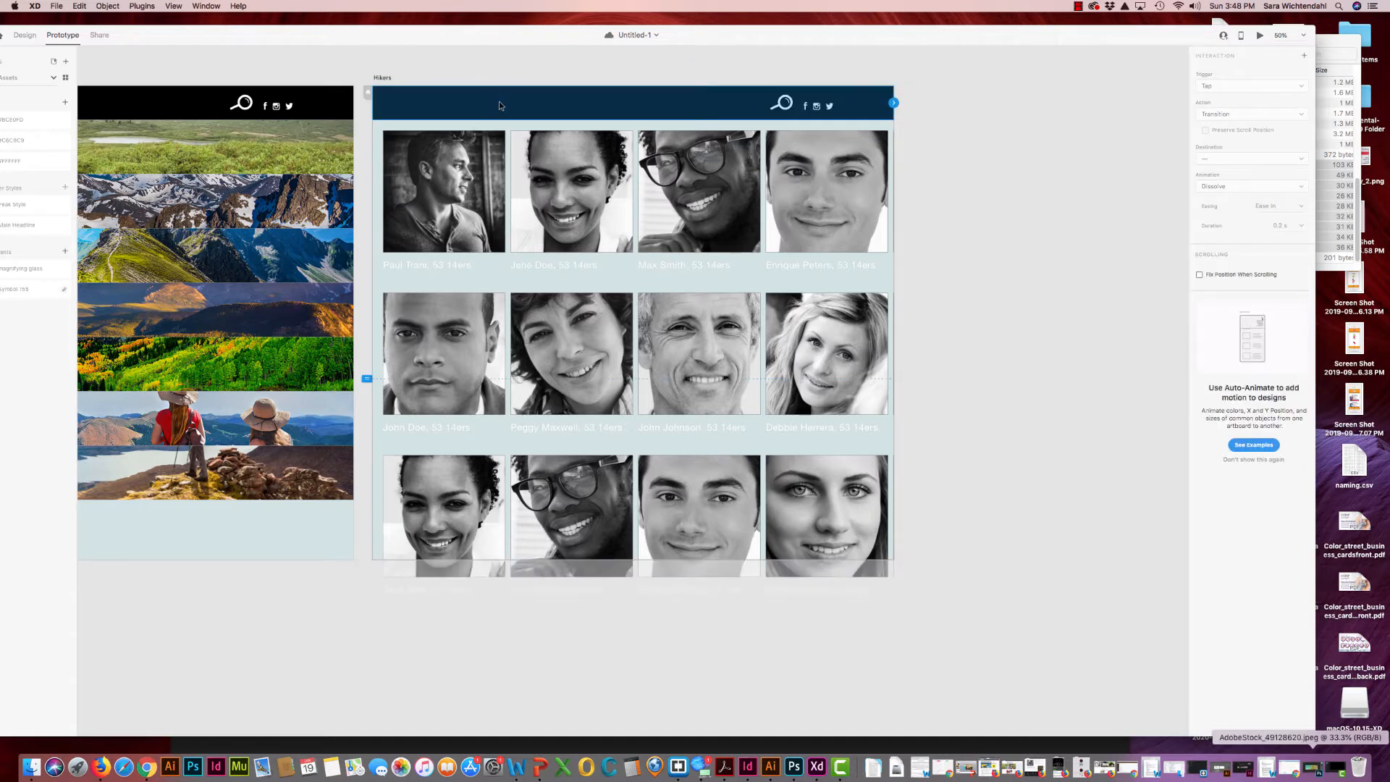
{"action": "left_click", "coordinate": [1259, 35]}
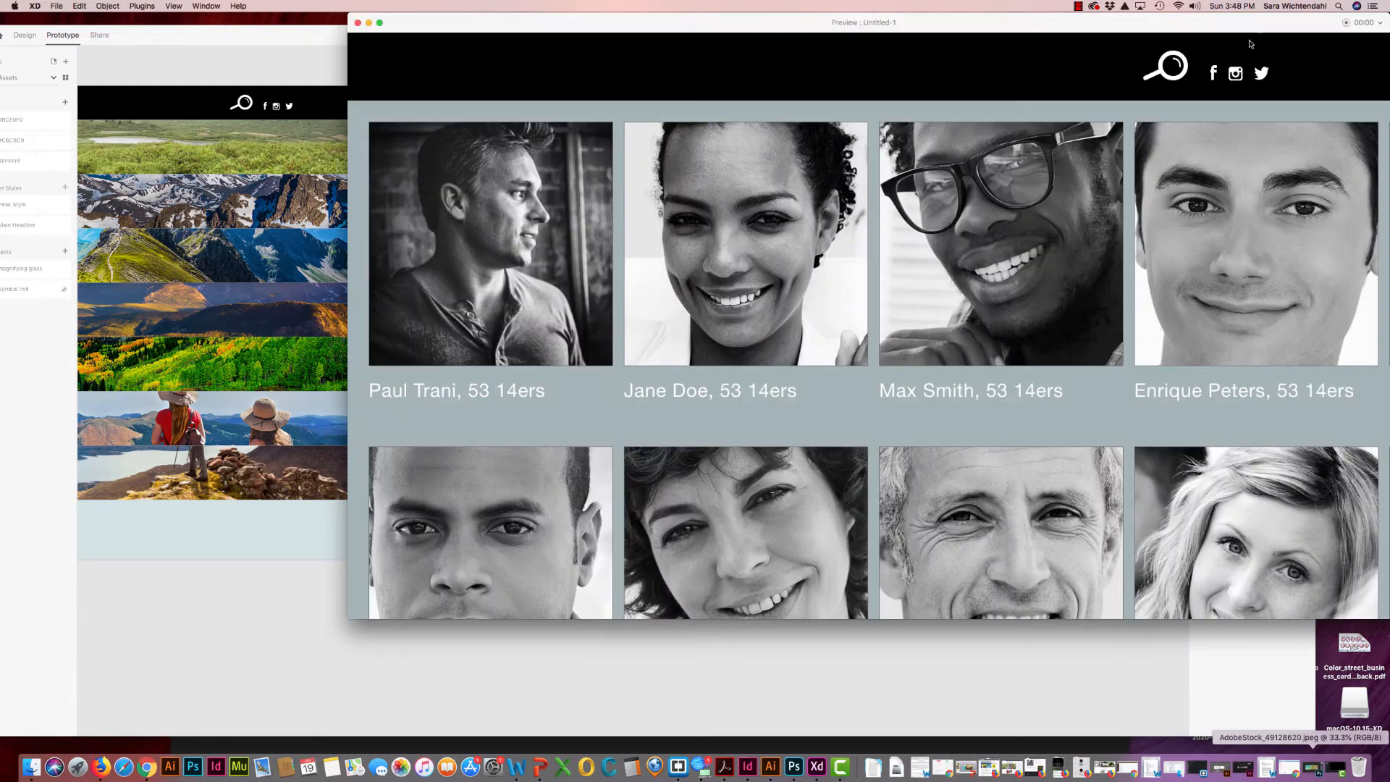
{"action": "scroll", "coordinate": [911, 388], "scroll_direction": "down", "scroll_amount": 5}
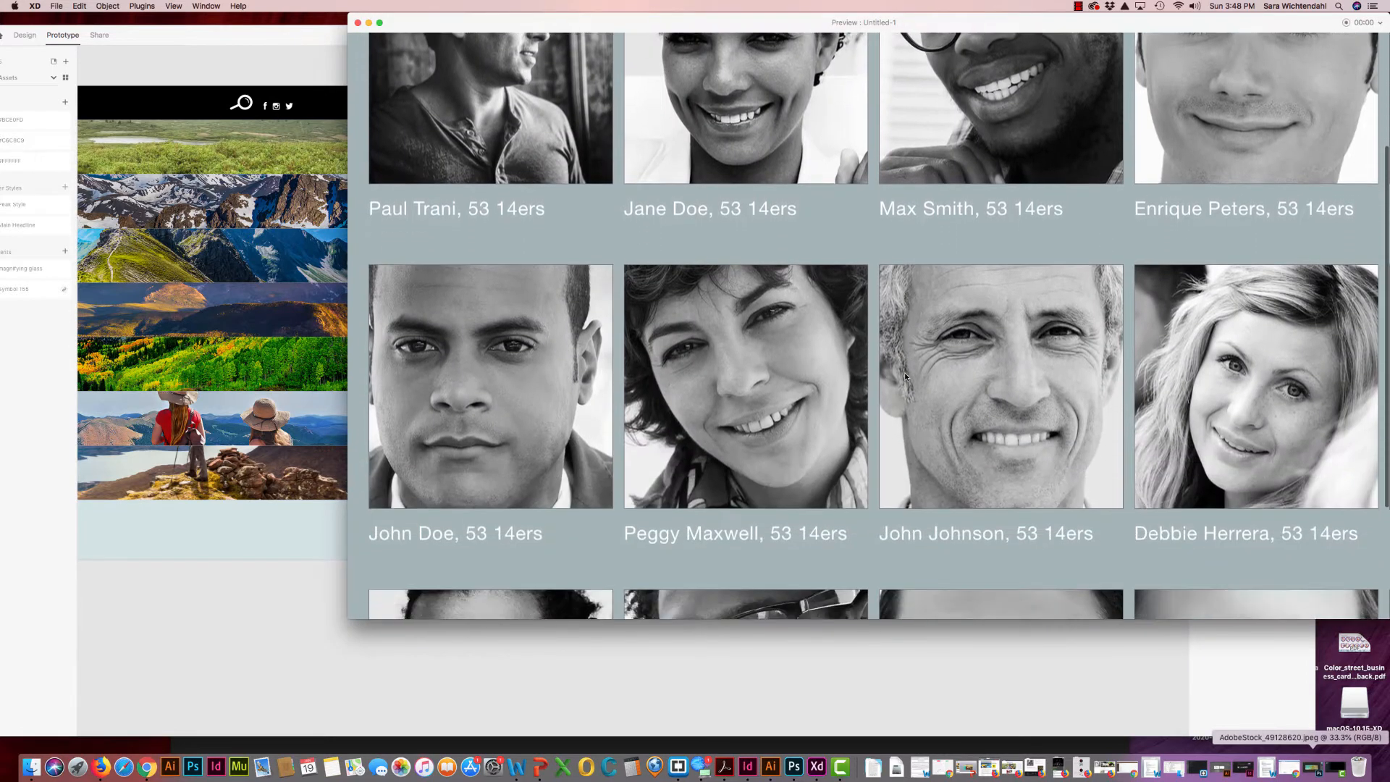
{"action": "scroll", "coordinate": [903, 379], "scroll_direction": "up", "scroll_amount": 3}
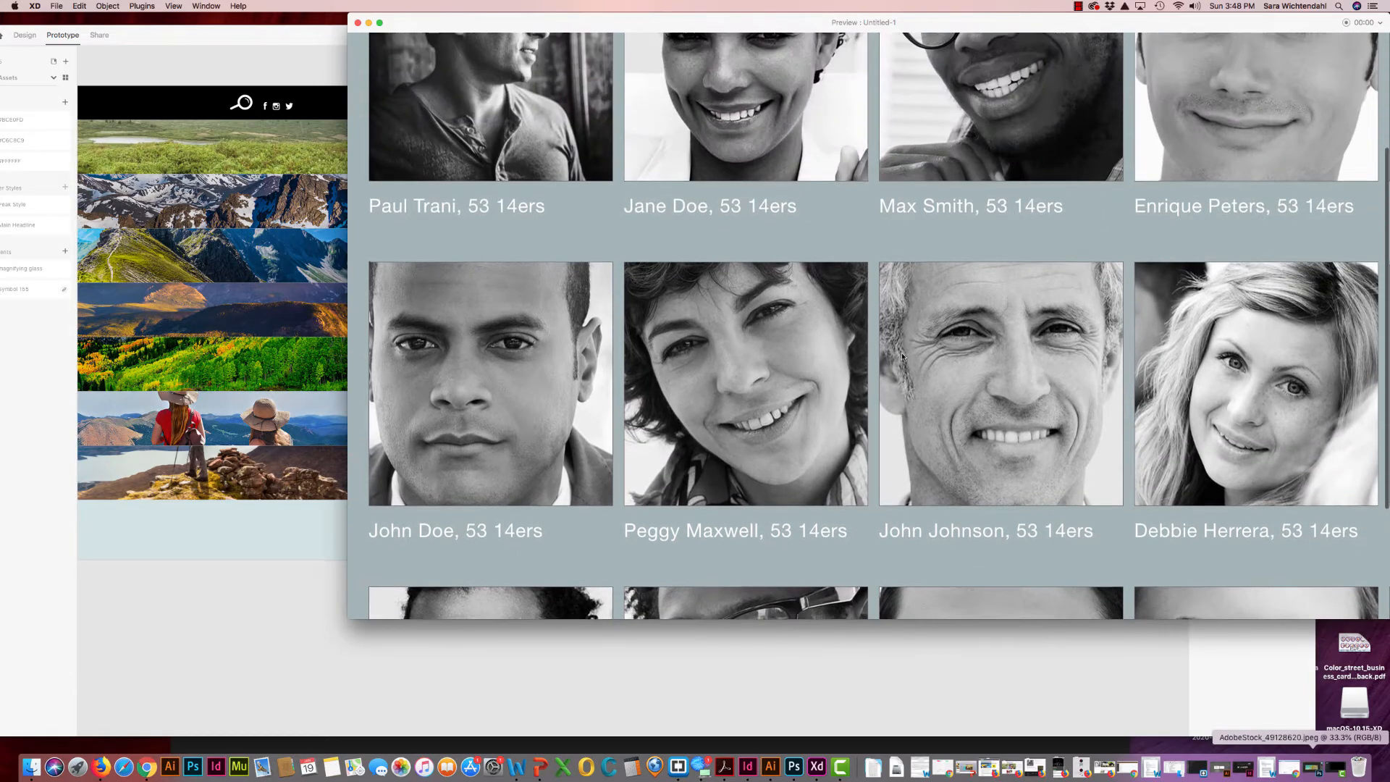
{"action": "scroll", "coordinate": [911, 377], "scroll_direction": "down", "scroll_amount": 3}
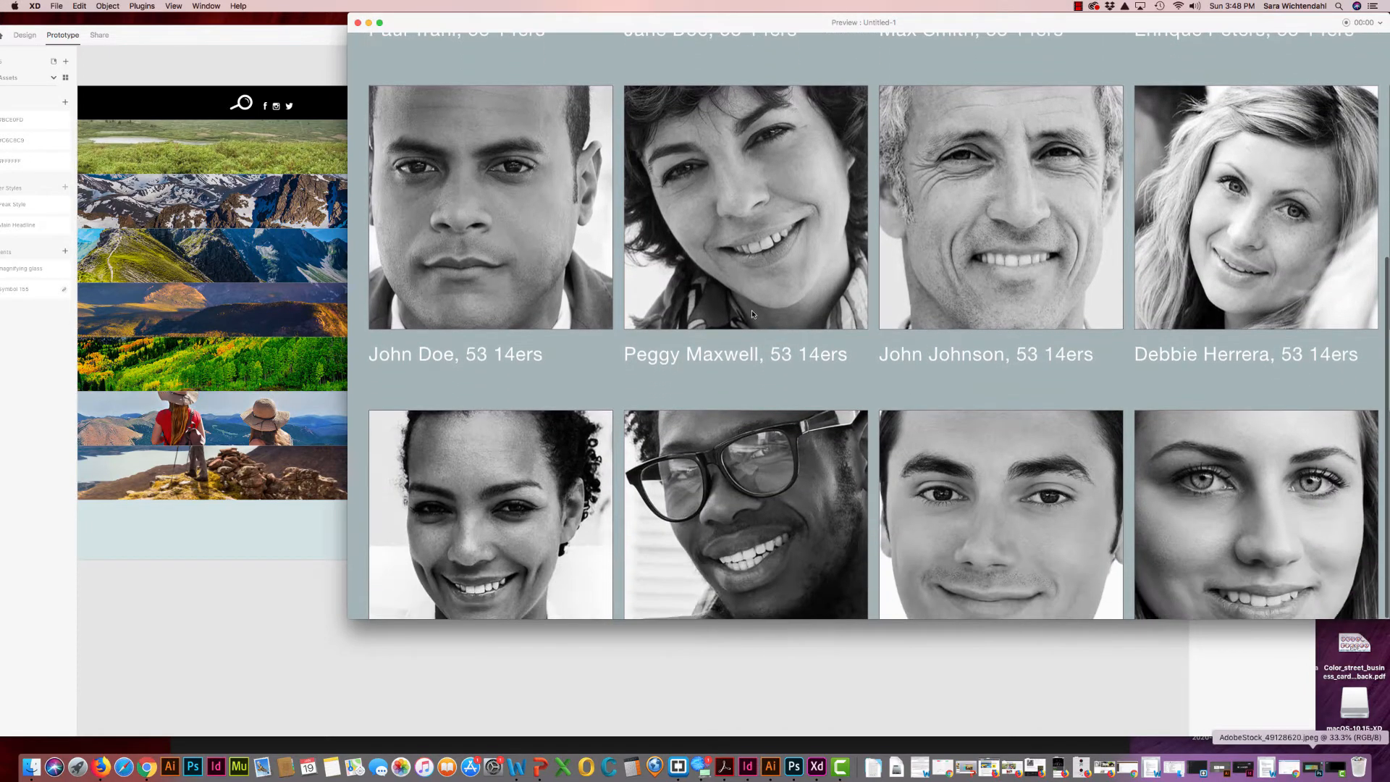
{"action": "scroll", "coordinate": [728, 297], "scroll_direction": "up", "scroll_amount": 5}
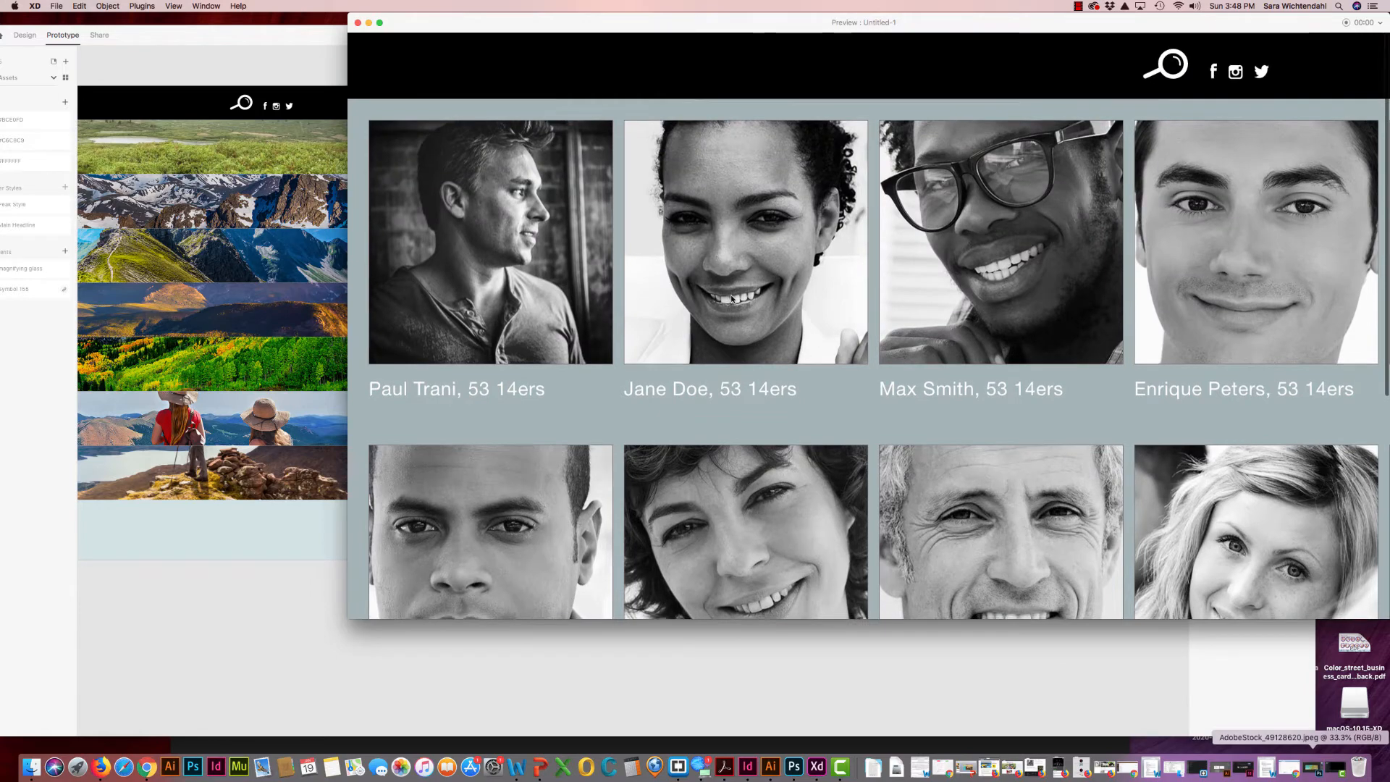
Look through the rows of hiker photos and captions in the preview, checking the end of the page, and close it
{"action": "scroll", "coordinate": [732, 298], "scroll_direction": "down", "scroll_amount": 5}
{"action": "scroll", "coordinate": [802, 339], "scroll_direction": "up", "scroll_amount": 3}
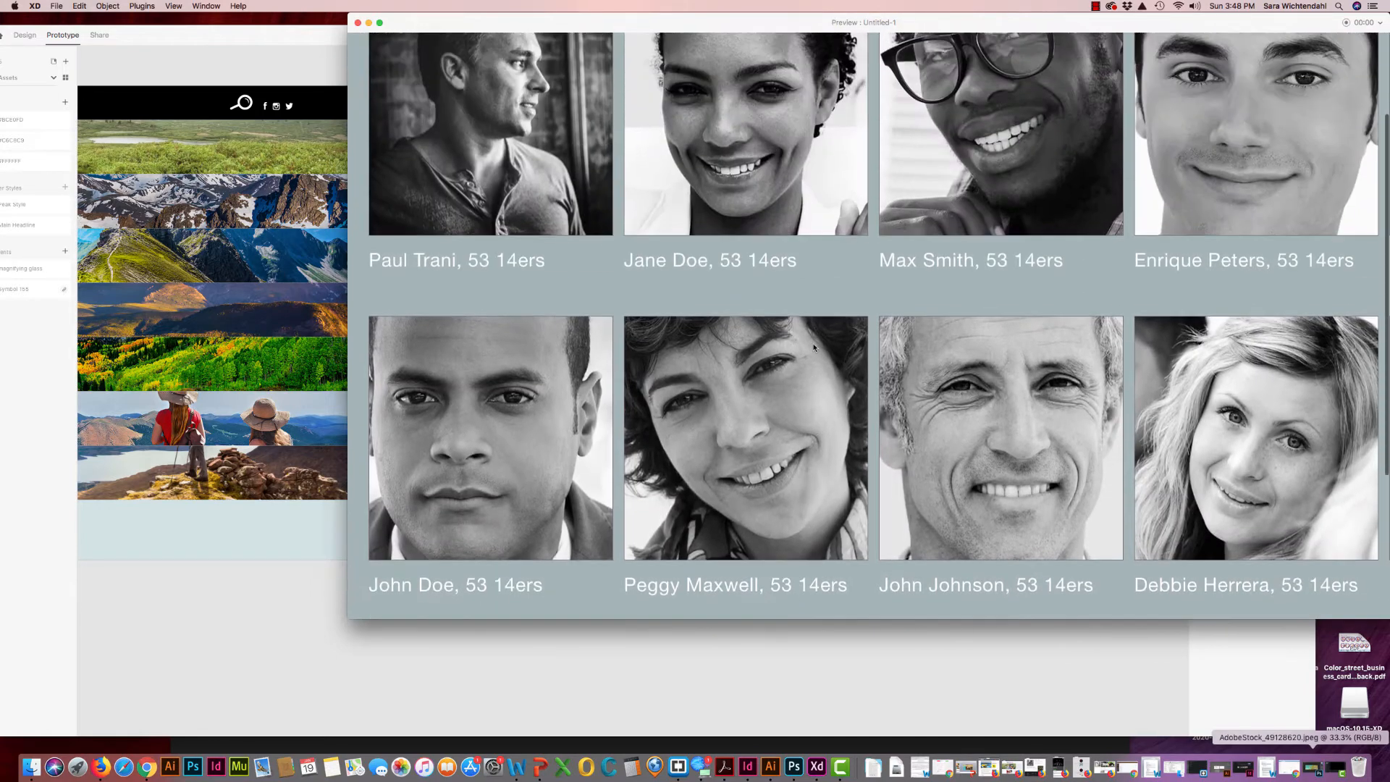
{"action": "scroll", "coordinate": [814, 348], "scroll_direction": "up", "scroll_amount": 1}
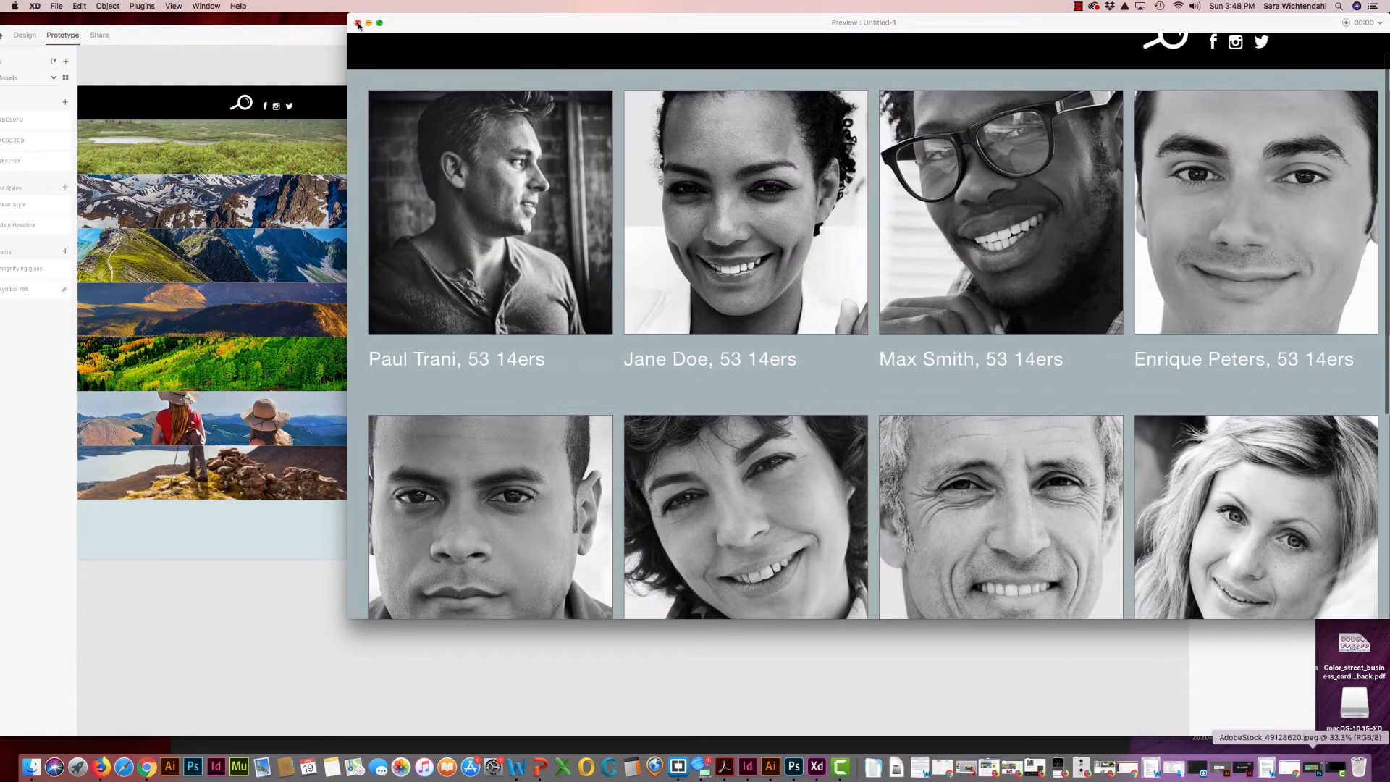
{"action": "scroll", "coordinate": [941, 378], "scroll_direction": "down", "scroll_amount": 5}
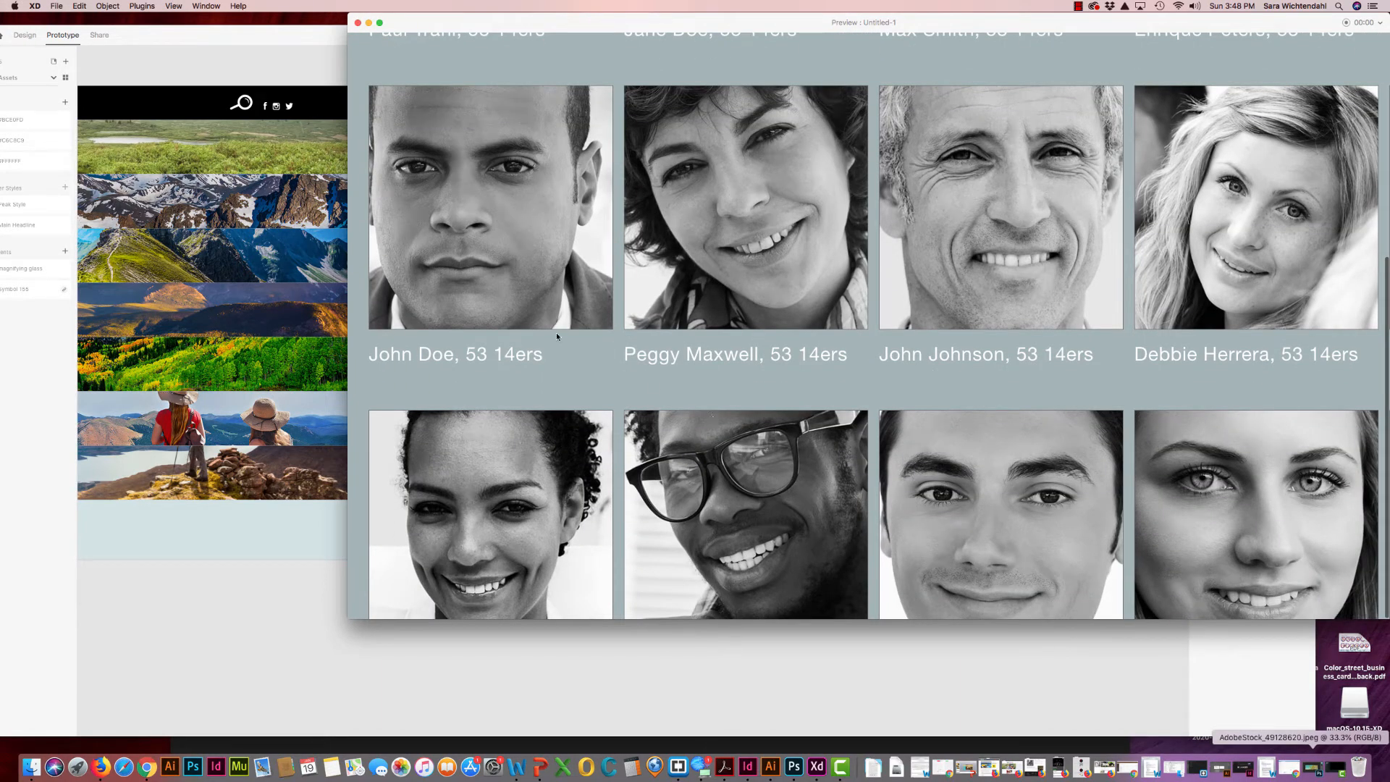
{"action": "left_click", "coordinate": [358, 23]}
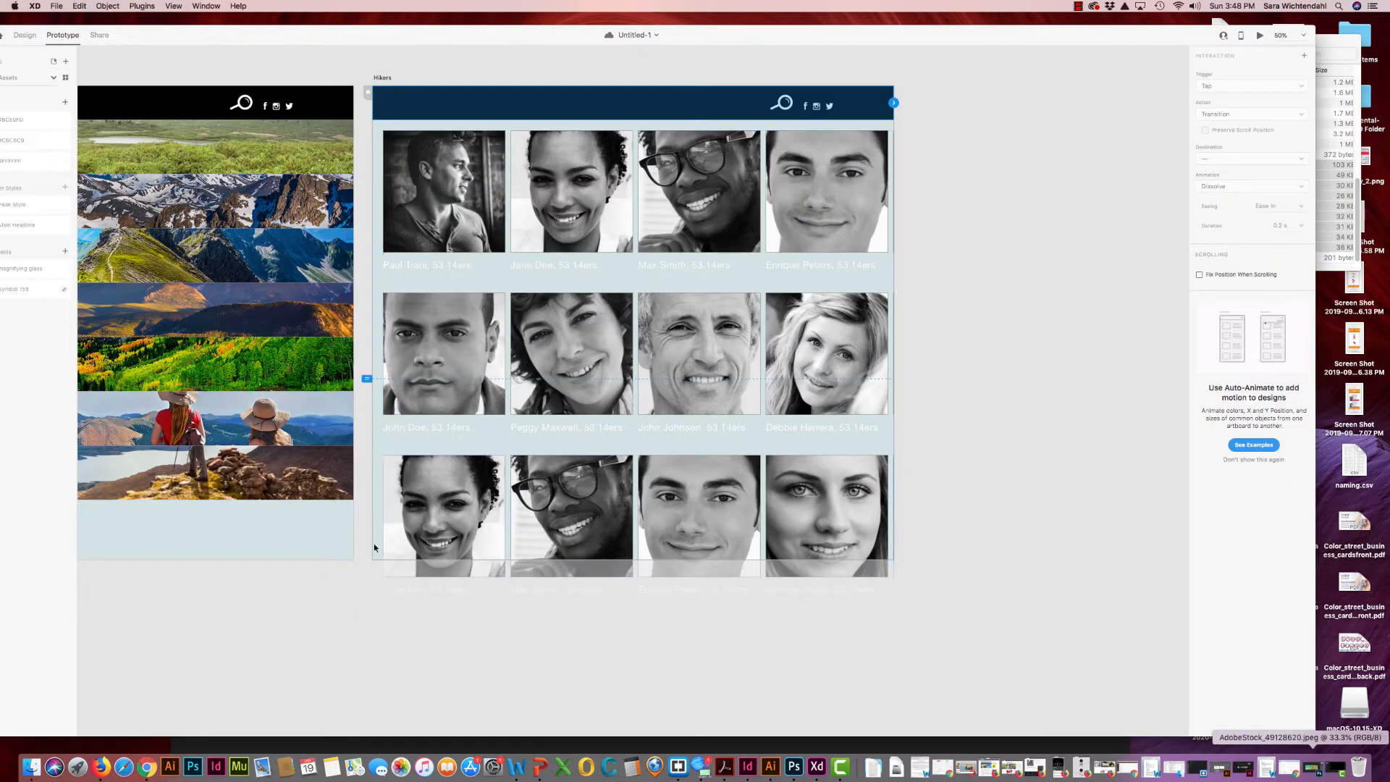
Return to design mode, extend the Hikers artboard downward to a height of about 1927 to fit the last captions, and save
{"action": "left_click", "coordinate": [413, 558]}
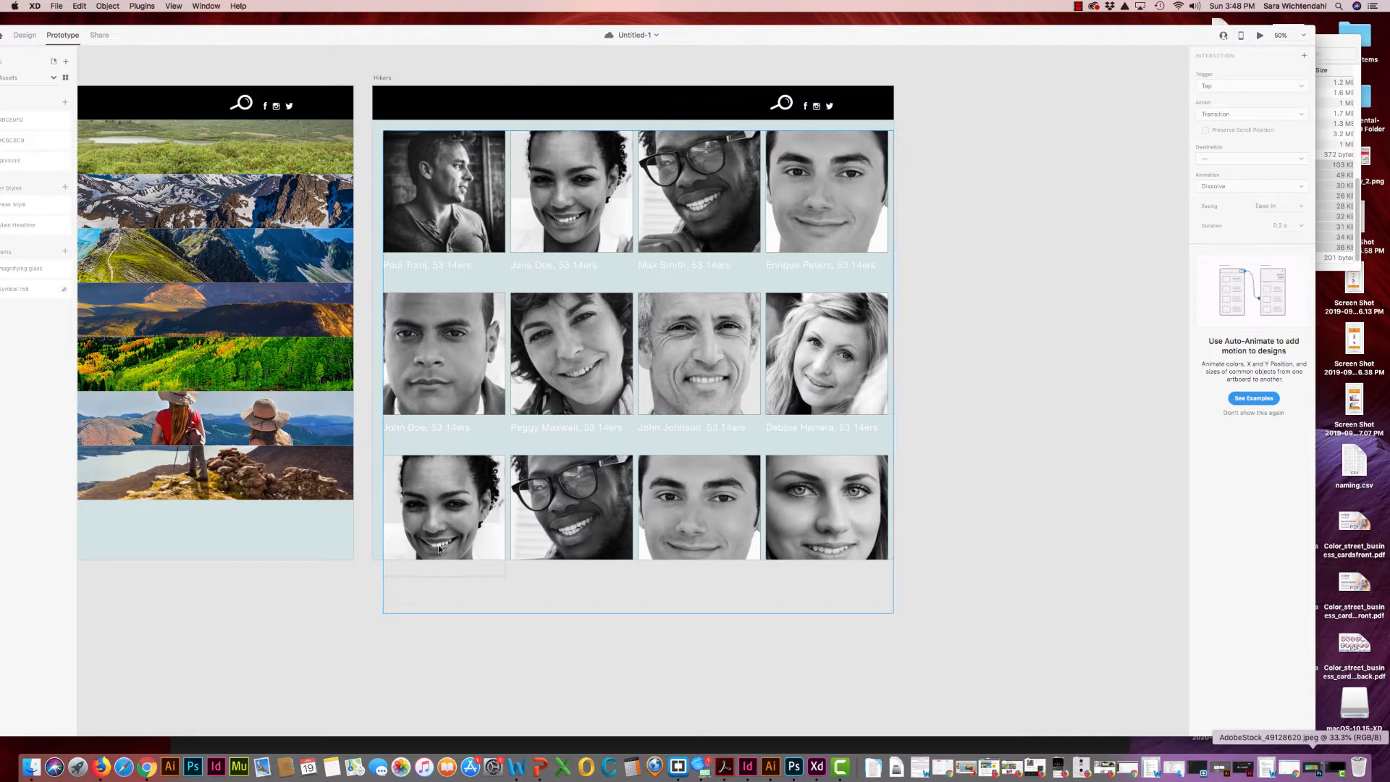
{"action": "left_click", "coordinate": [386, 79]}
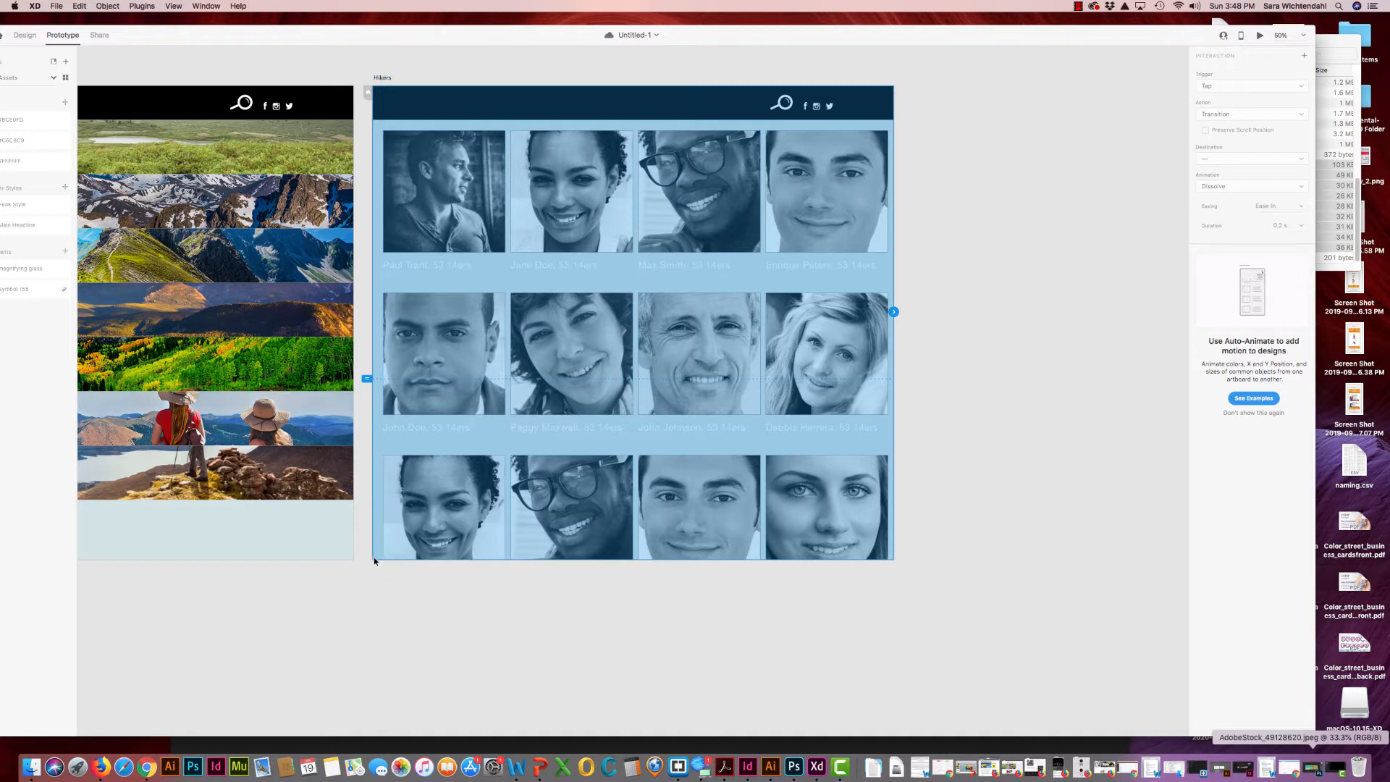
{"action": "left_click", "coordinate": [444, 77]}
{"action": "left_click", "coordinate": [24, 34]}
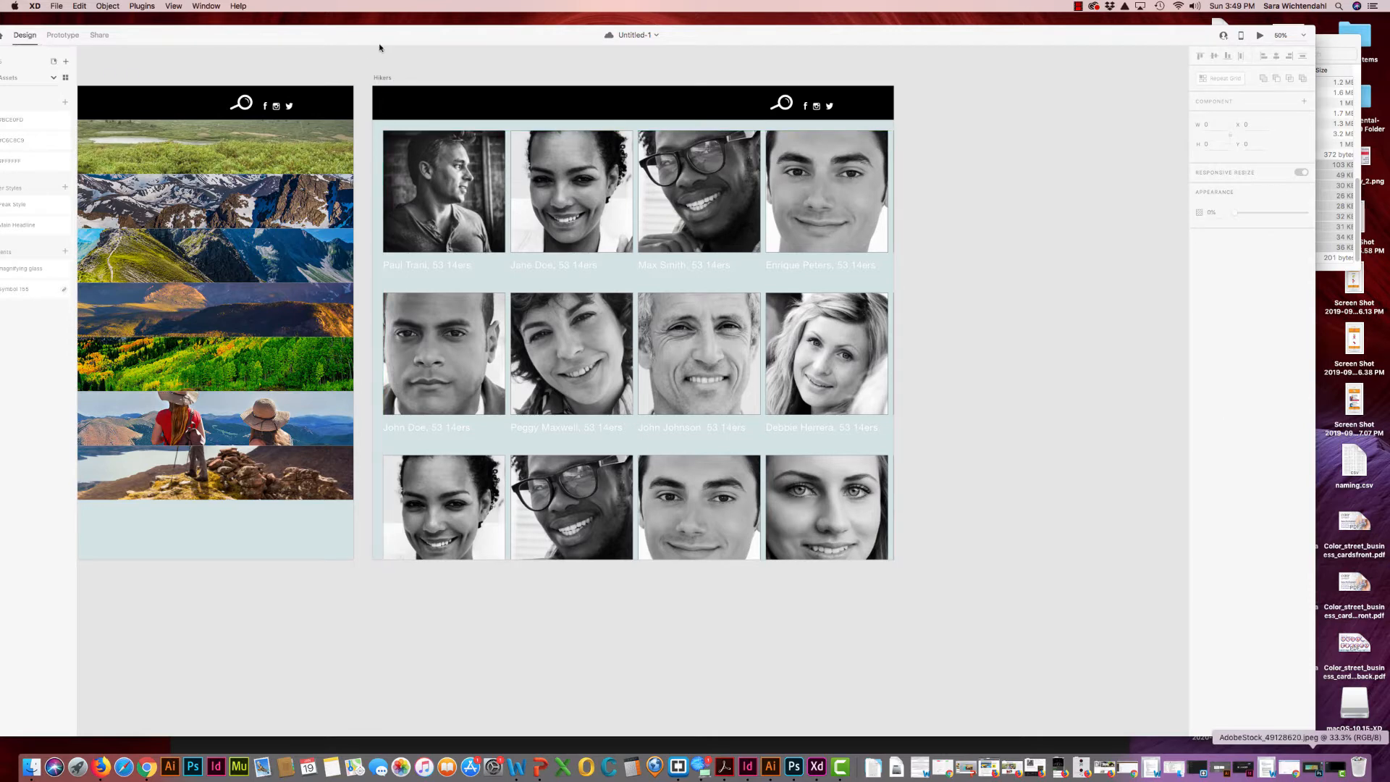
{"action": "left_click_drag", "start_coordinate": [382, 37], "coordinate": [435, 29]}
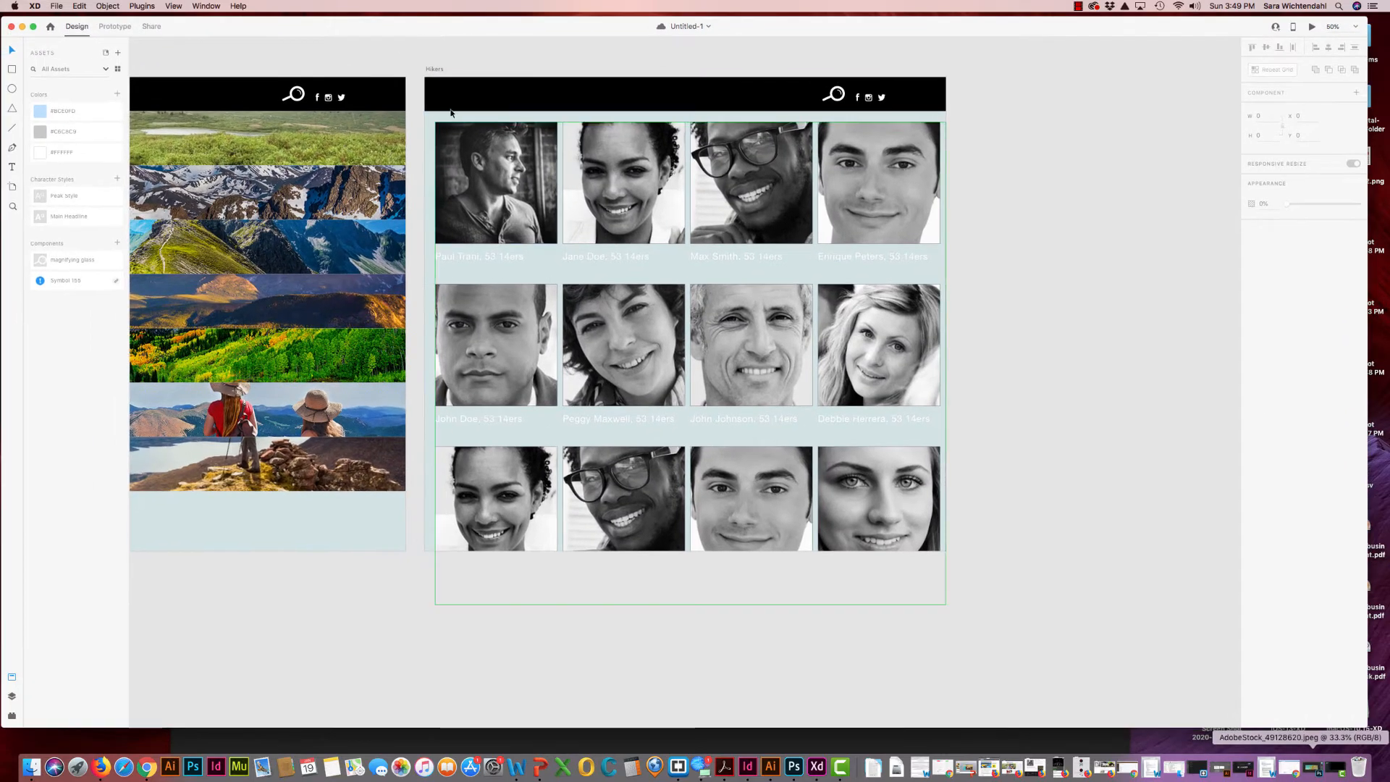
{"action": "left_click", "coordinate": [435, 69]}
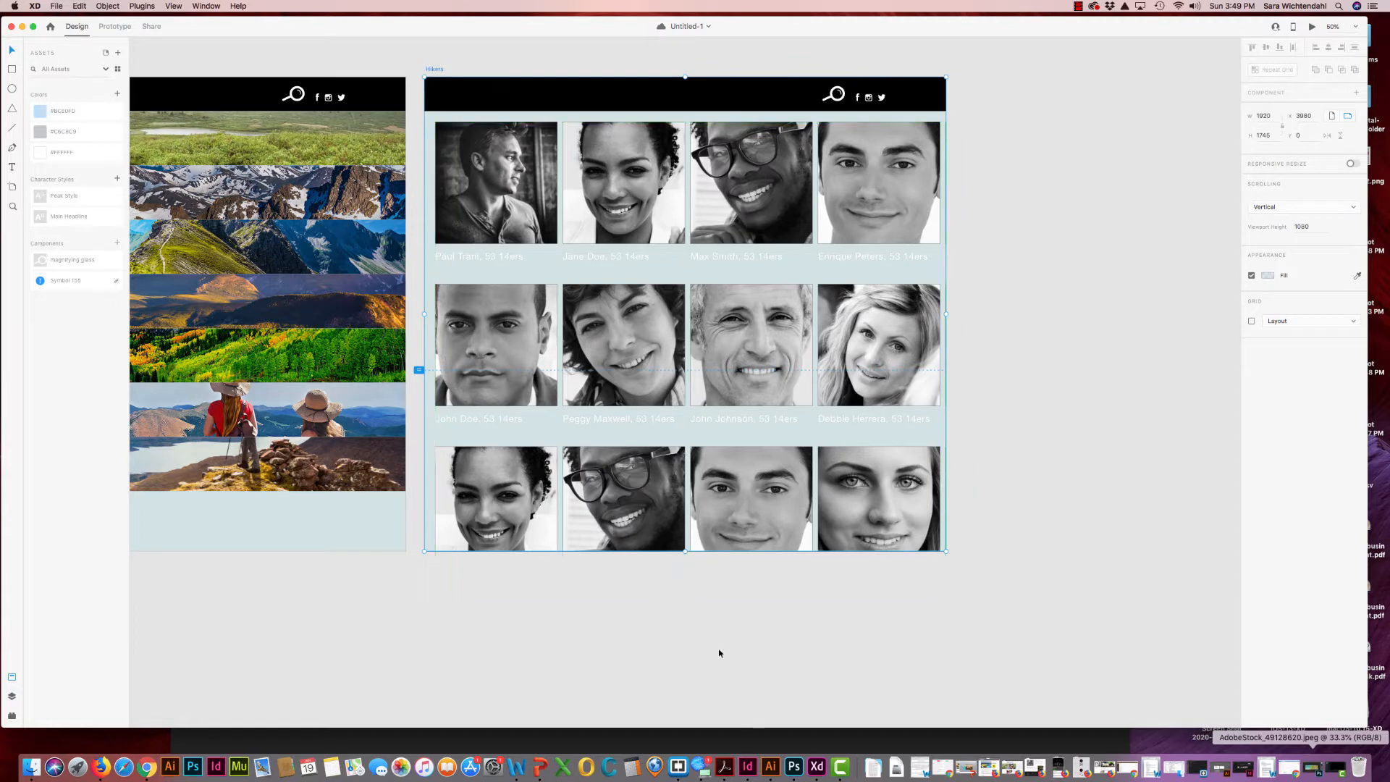
{"action": "left_click_drag", "start_coordinate": [685, 551], "coordinate": [700, 600]}
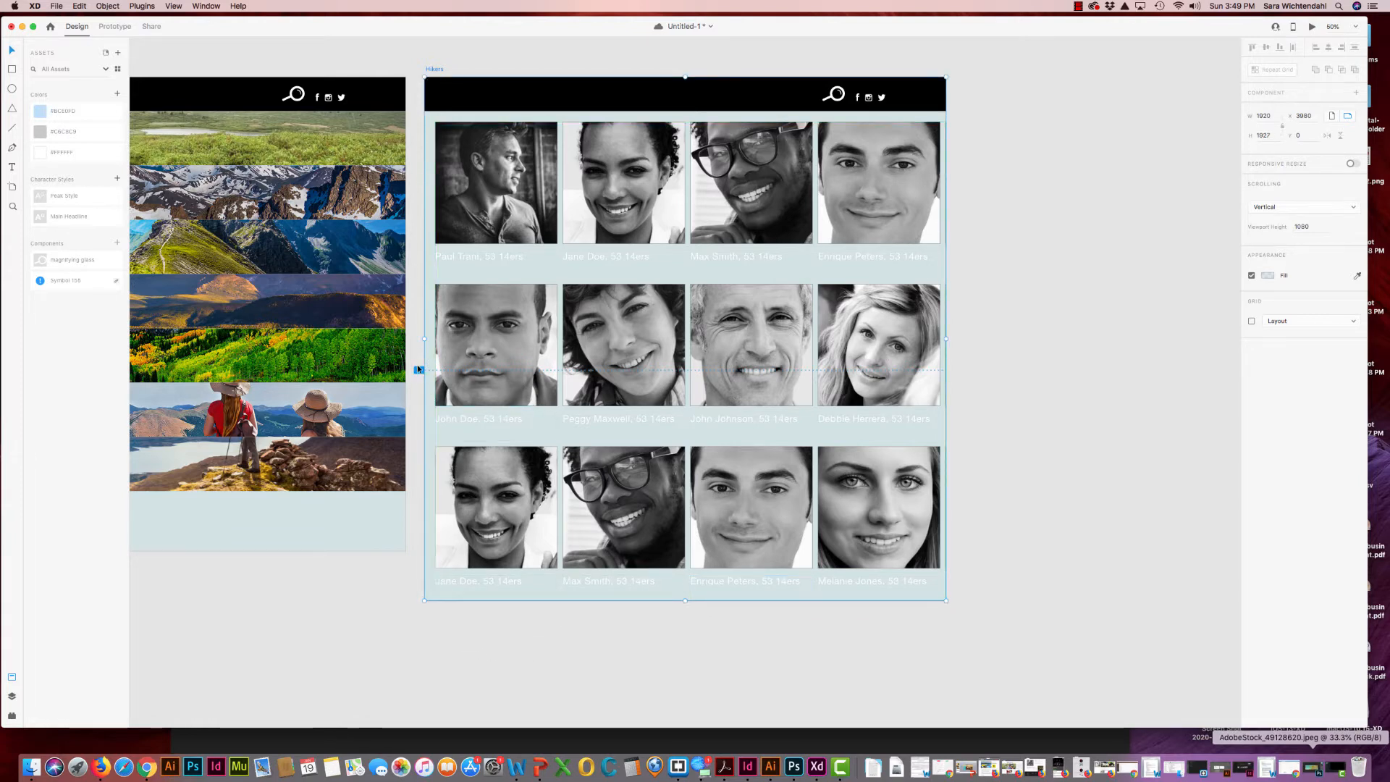
{"action": "key", "text": "super+s"}
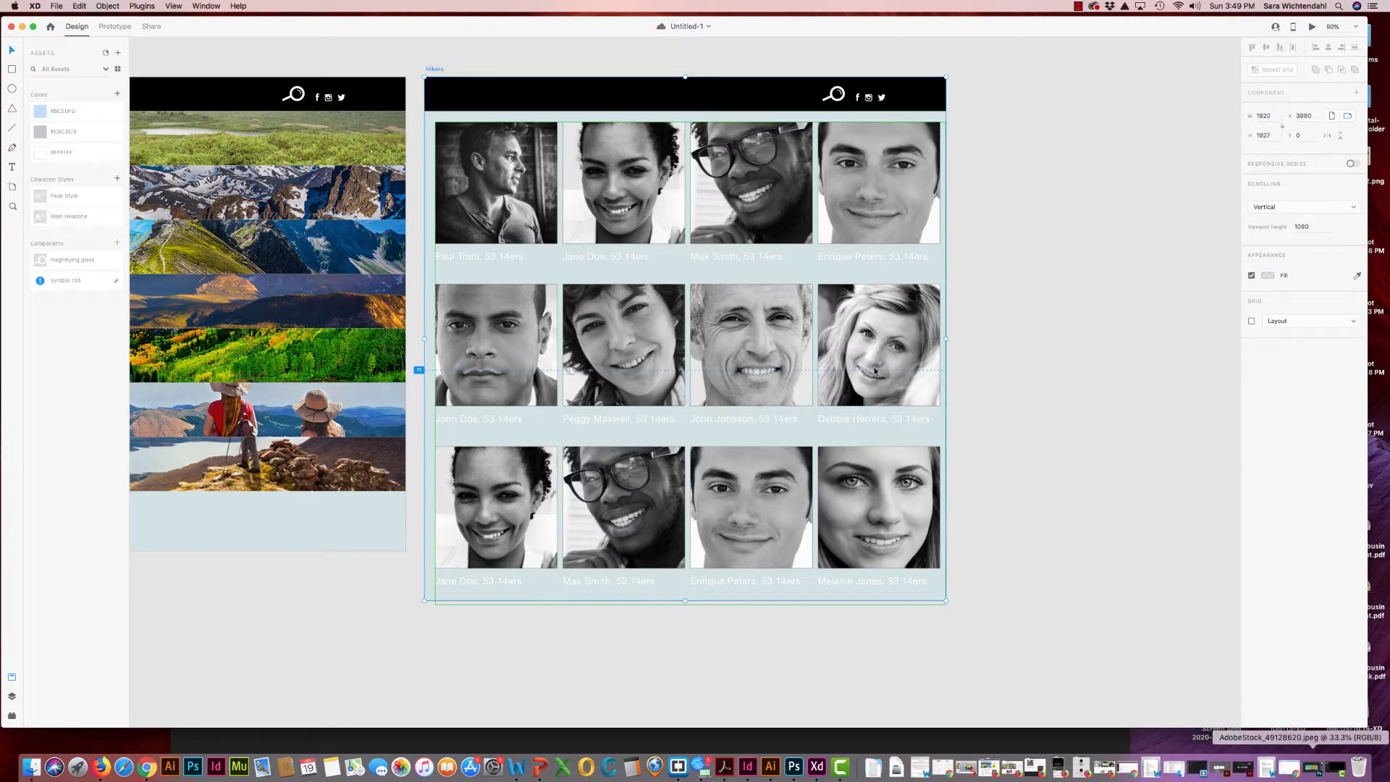
Preview the Hikers artboard, look through it down to the last row of captions and back, and close the preview
{"action": "left_click", "coordinate": [960, 394]}
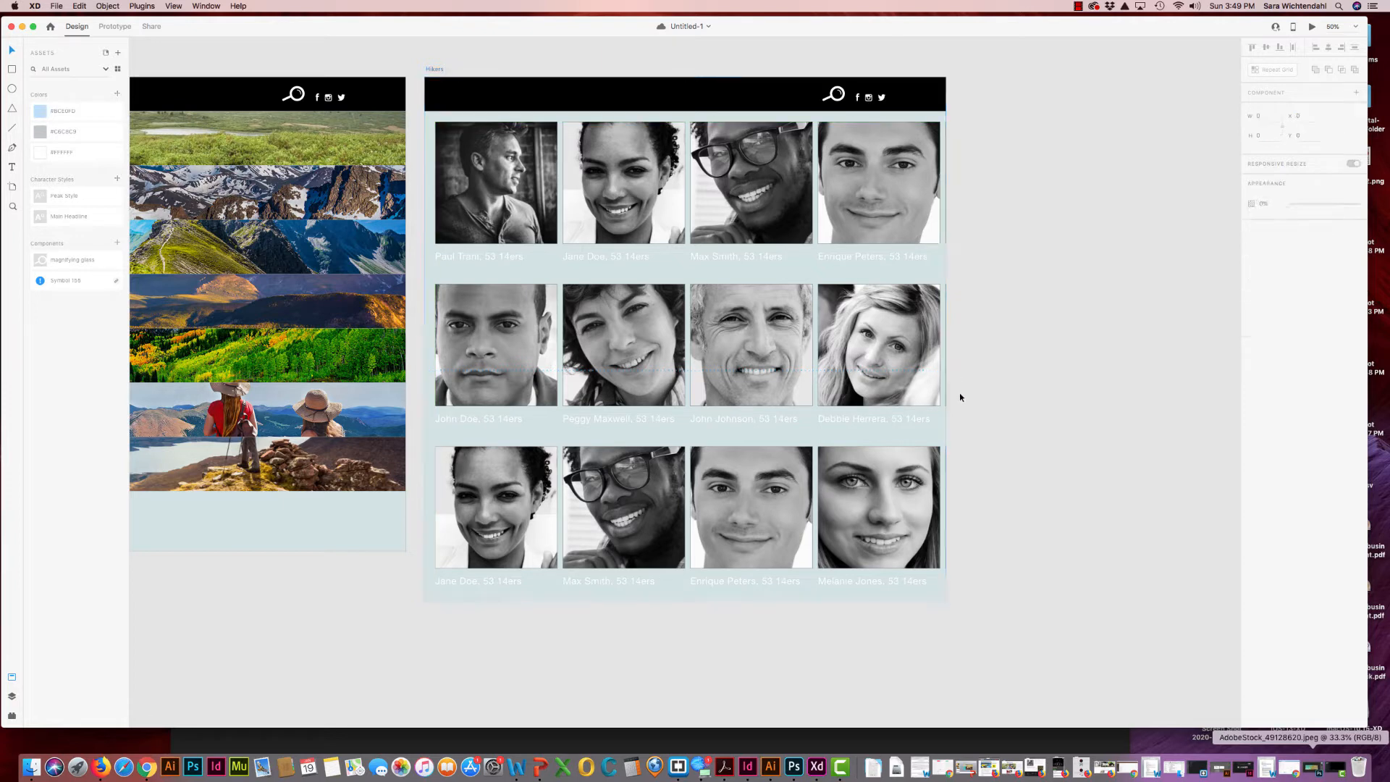
{"action": "left_click", "coordinate": [1313, 27]}
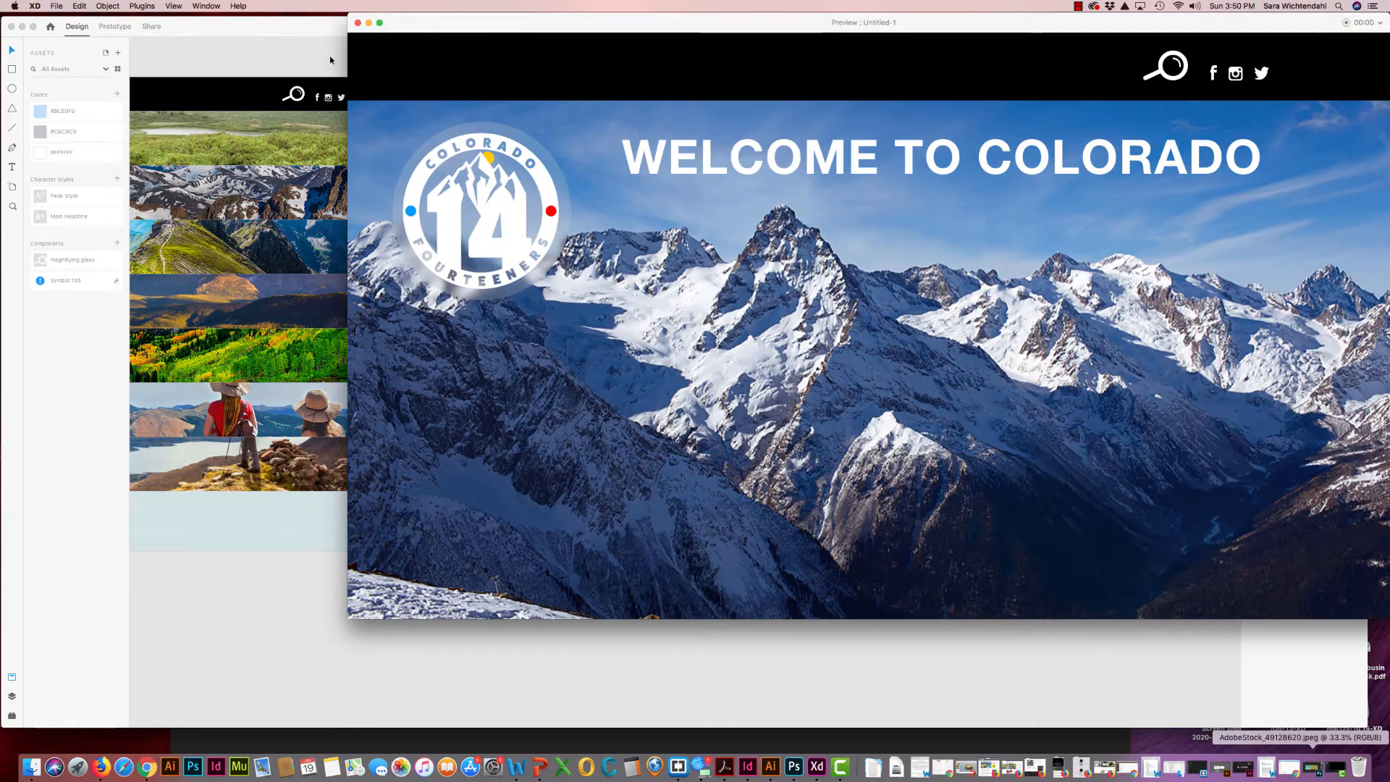
{"action": "left_click", "coordinate": [358, 22]}
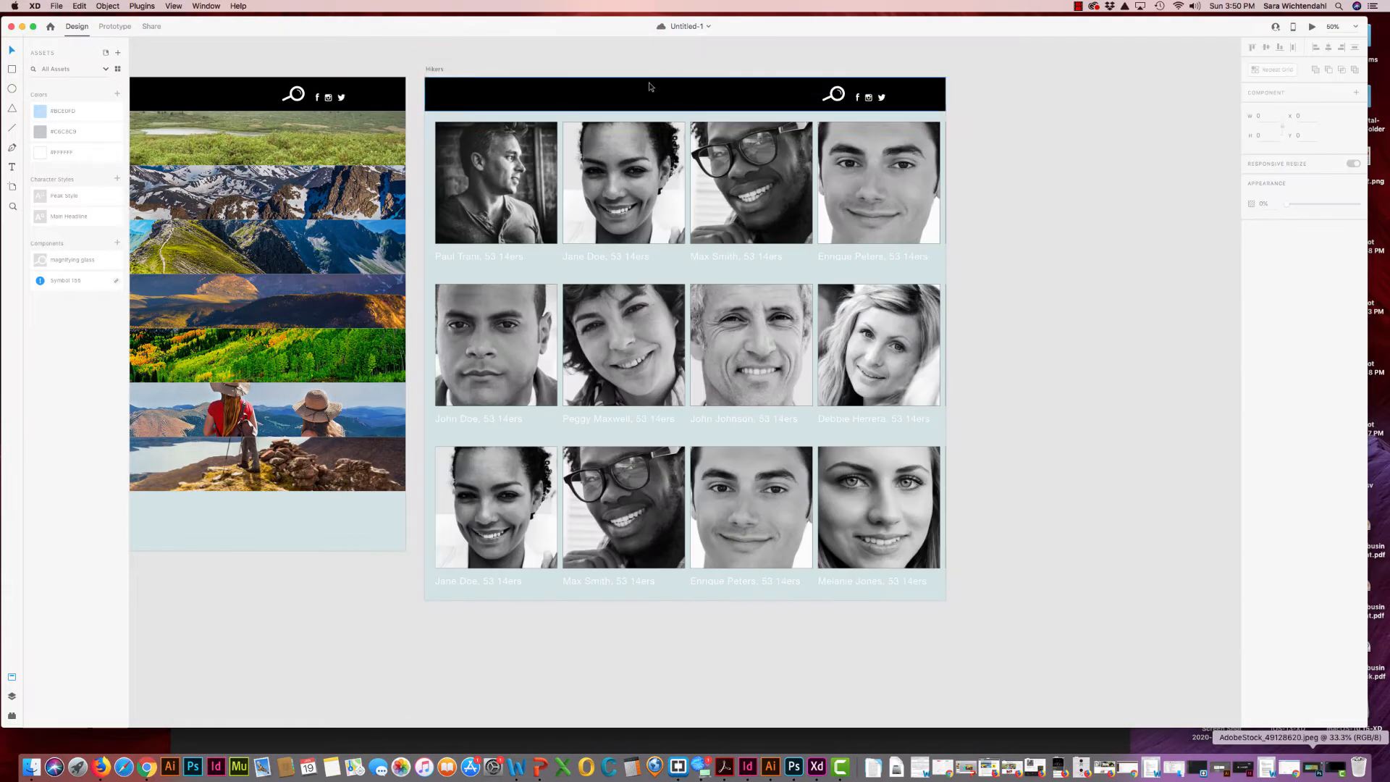
{"action": "left_click", "coordinate": [477, 84]}
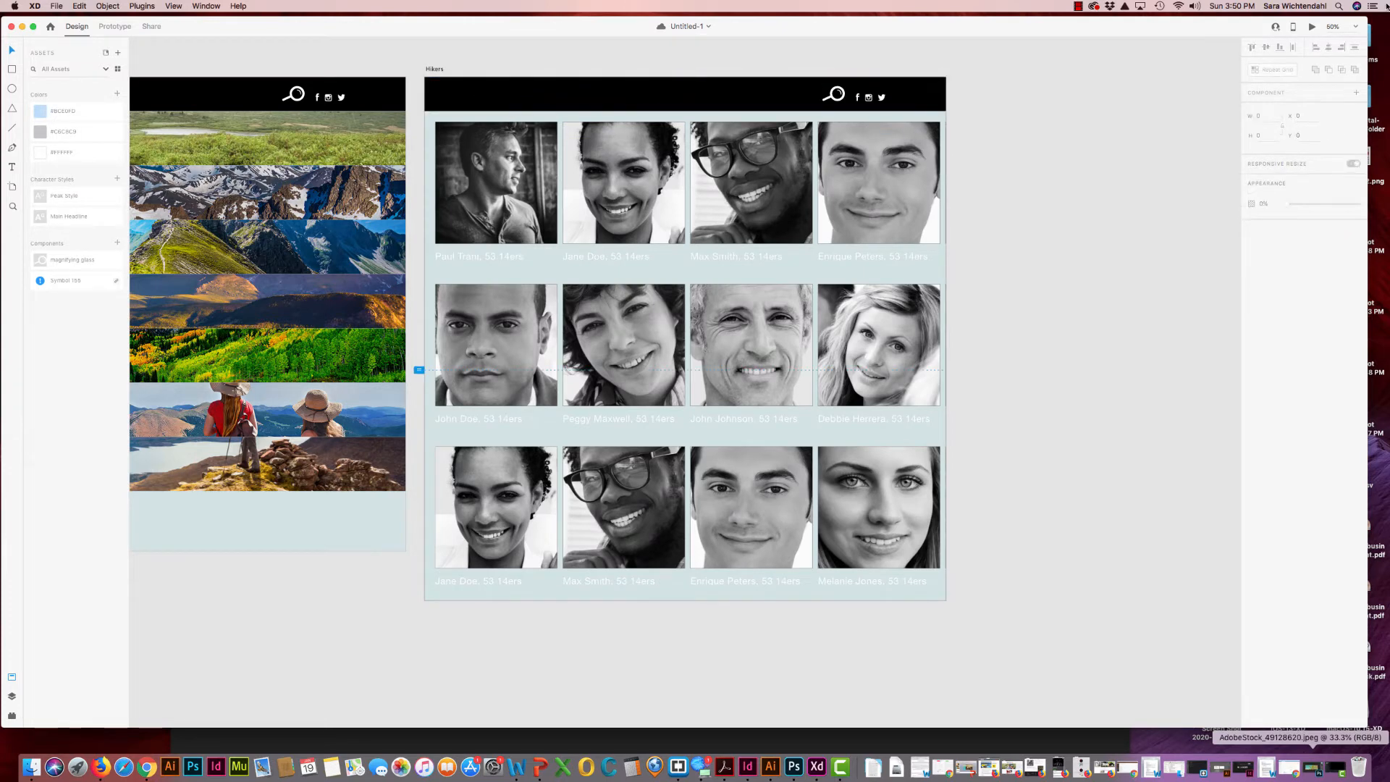
{"action": "left_click", "coordinate": [1311, 27]}
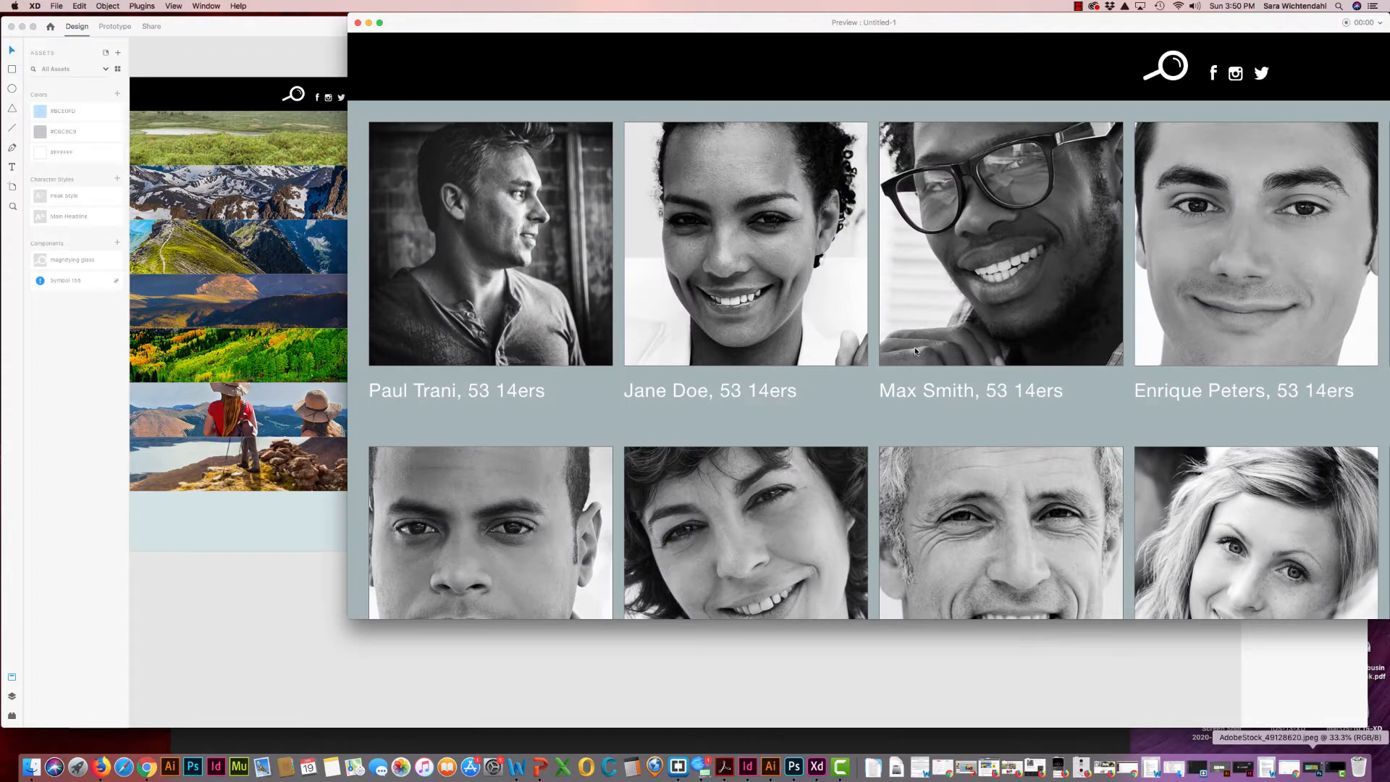
{"action": "scroll", "coordinate": [912, 346], "scroll_direction": "down", "scroll_amount": 8}
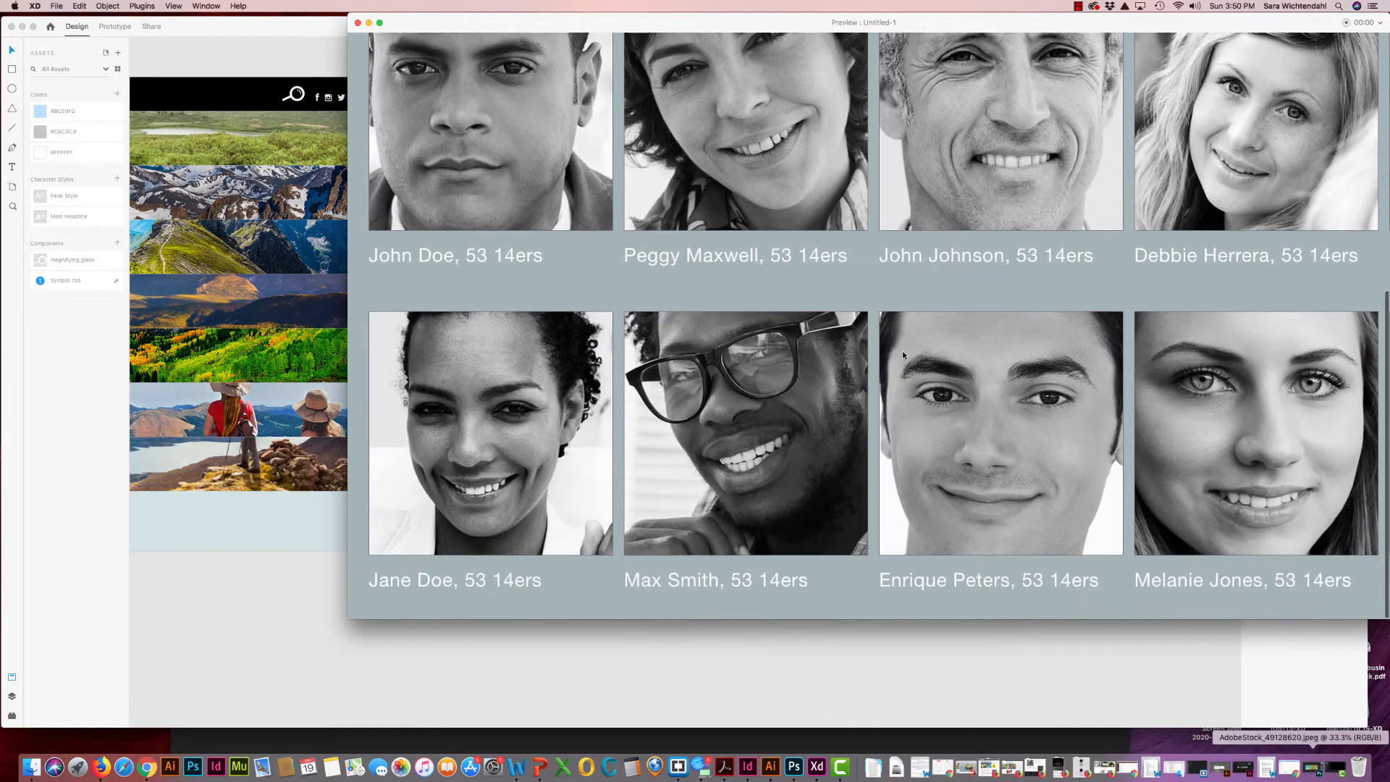
{"action": "scroll", "coordinate": [902, 350], "scroll_direction": "up", "scroll_amount": 8}
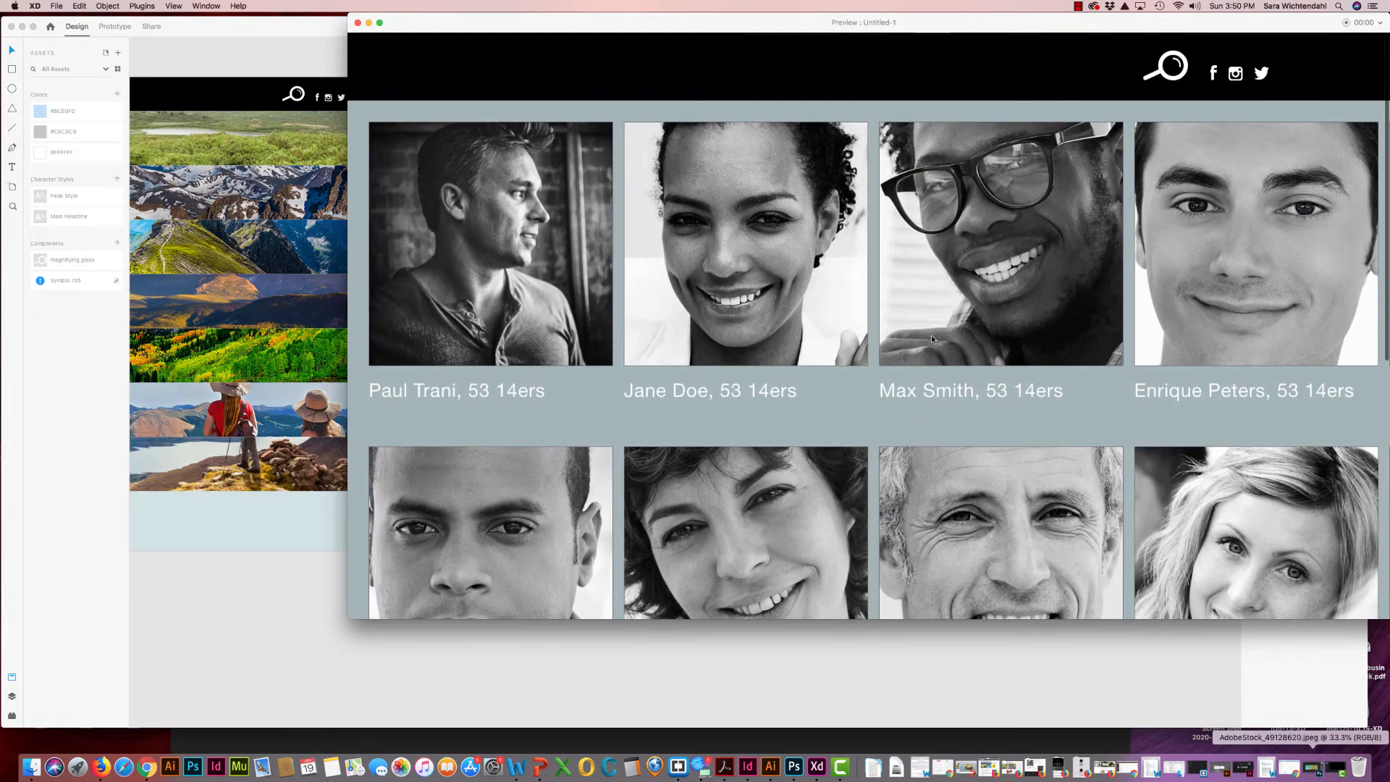
{"action": "left_click", "coordinate": [358, 24]}
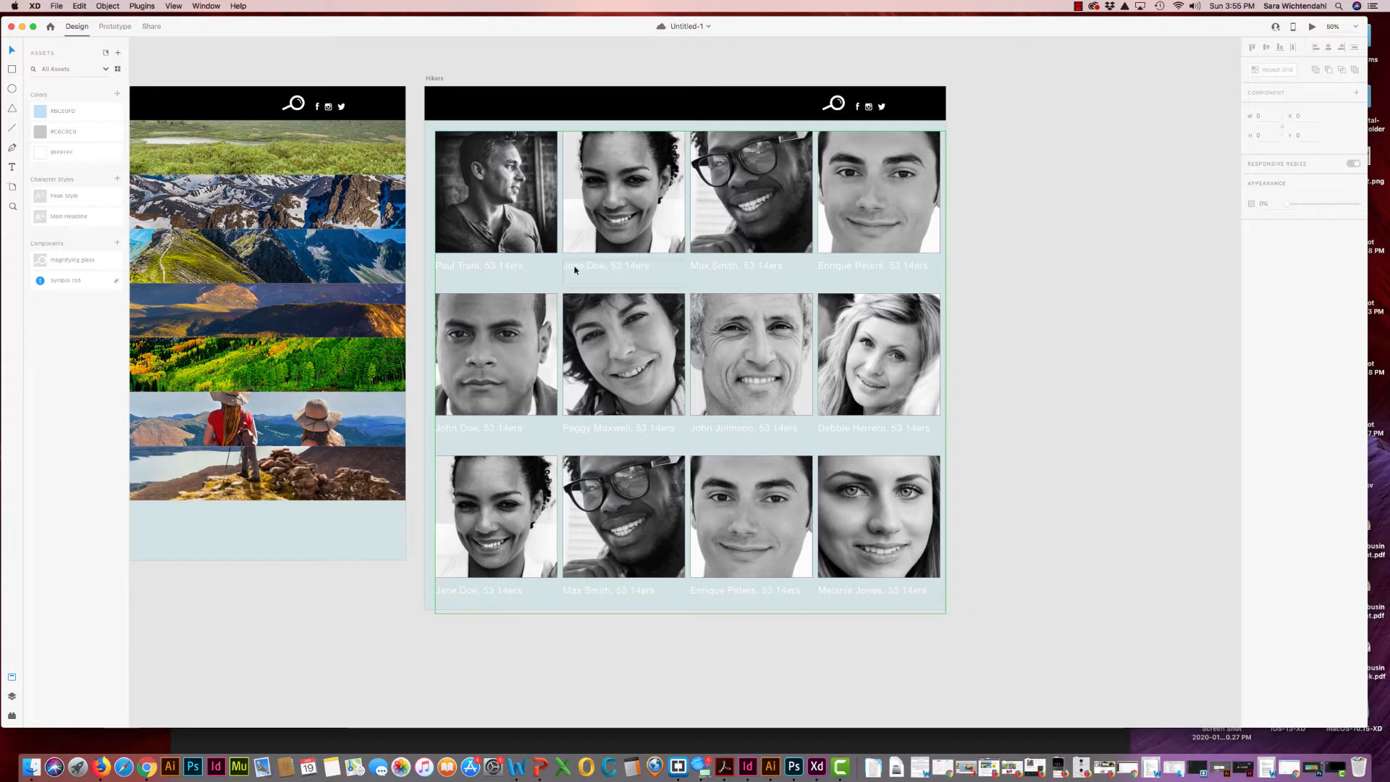
Shrink the photos in the Hikers repeat grid to about 225 by 225 by resizing the first one
{"action": "left_click", "coordinate": [783, 256]}
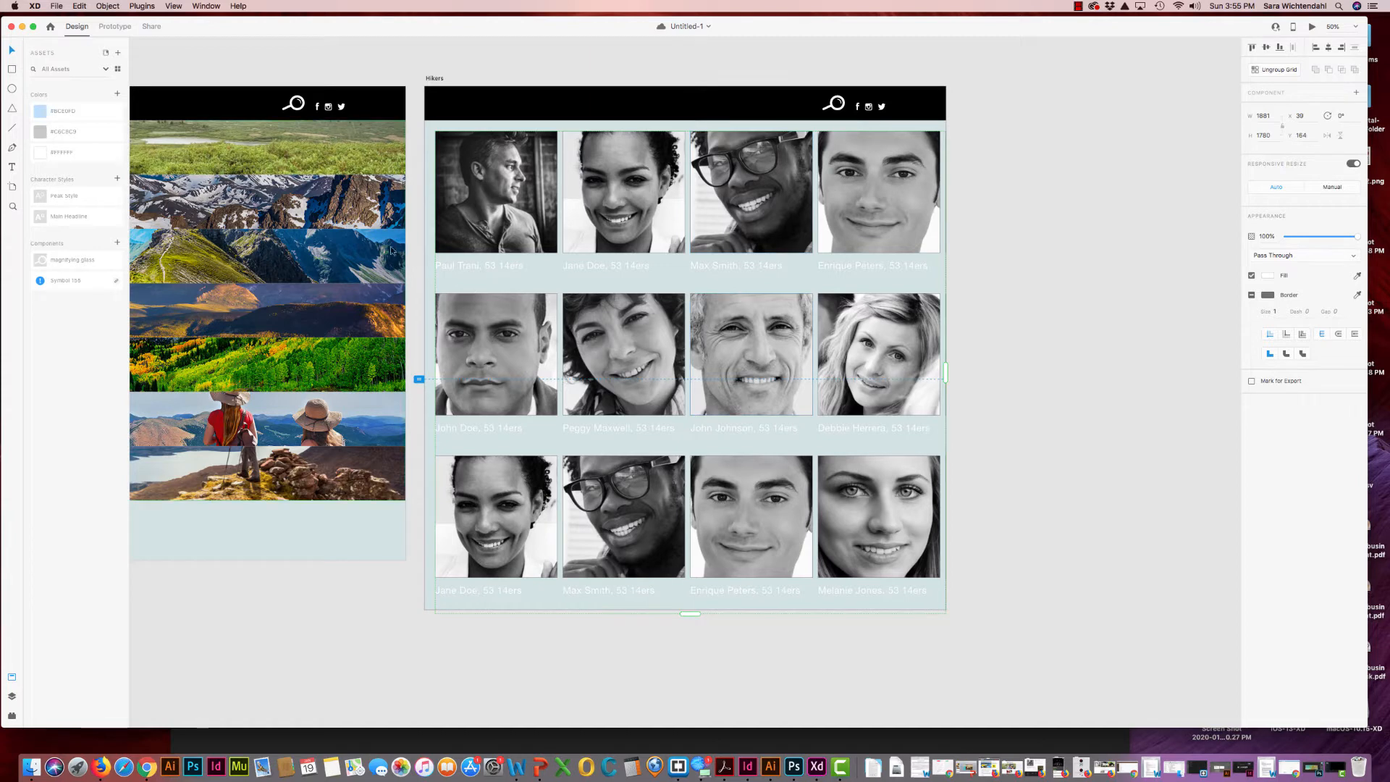
{"action": "double_click", "coordinate": [494, 243]}
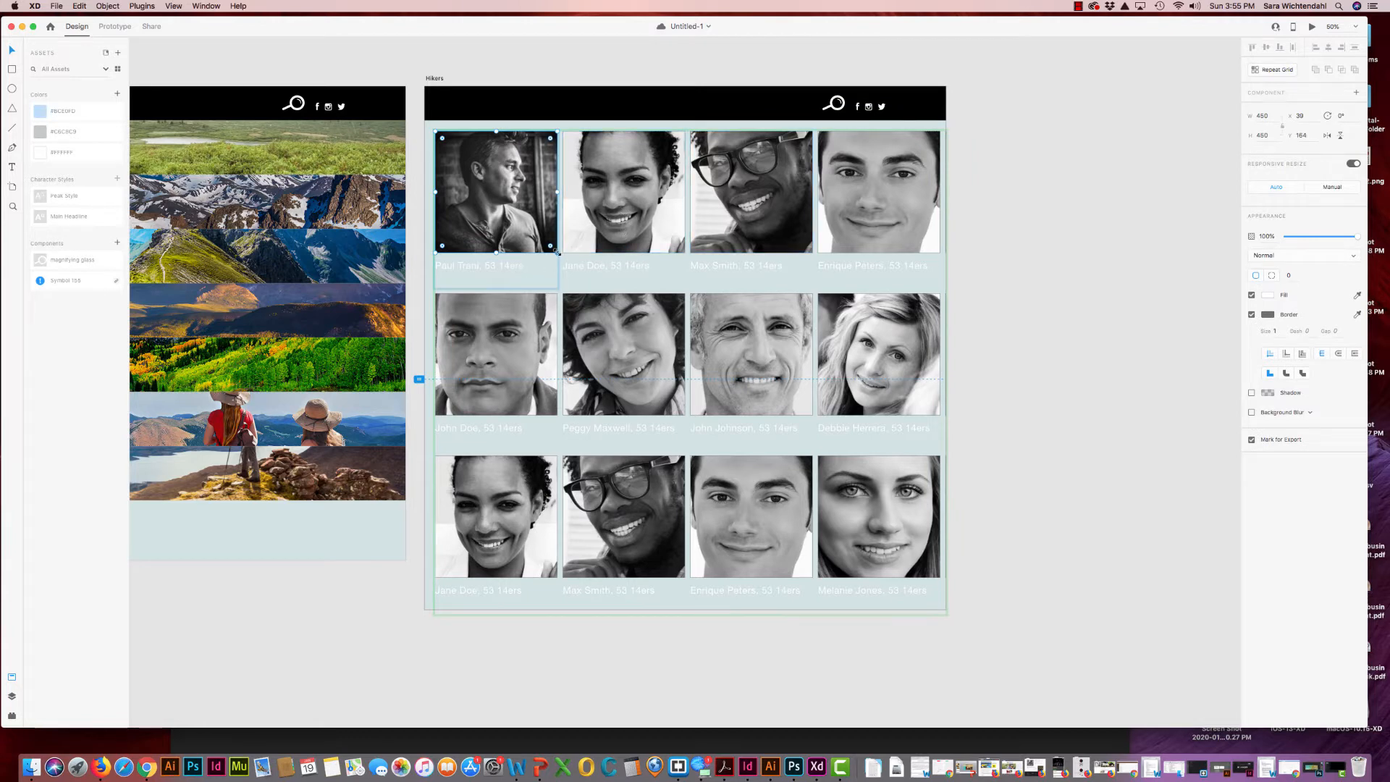
{"action": "left_click_drag", "start_coordinate": [557, 252], "coordinate": [525, 193]}
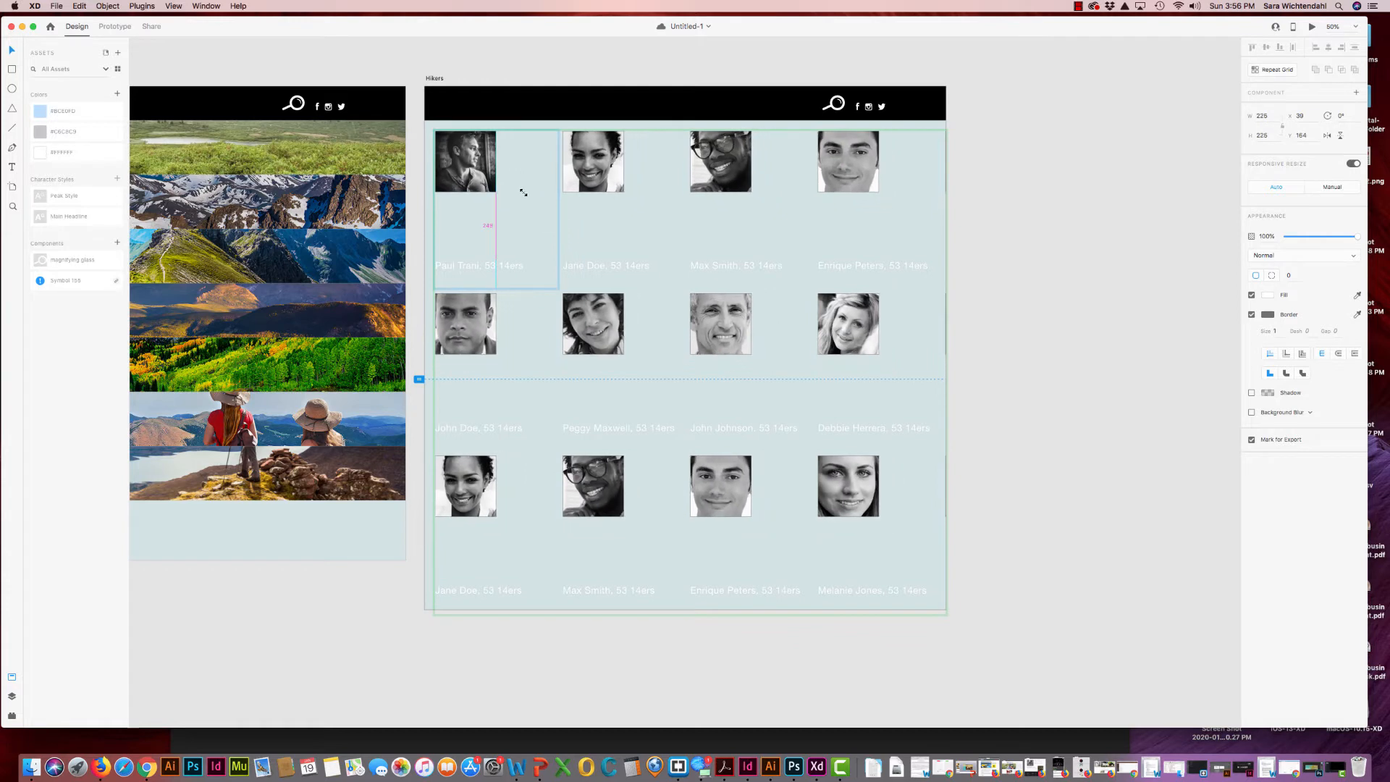
Move the captions in the repeat grid up to sit directly beneath the smaller photos
{"action": "left_click", "coordinate": [498, 279]}
{"action": "left_click_drag", "start_coordinate": [496, 274], "coordinate": [501, 262]}
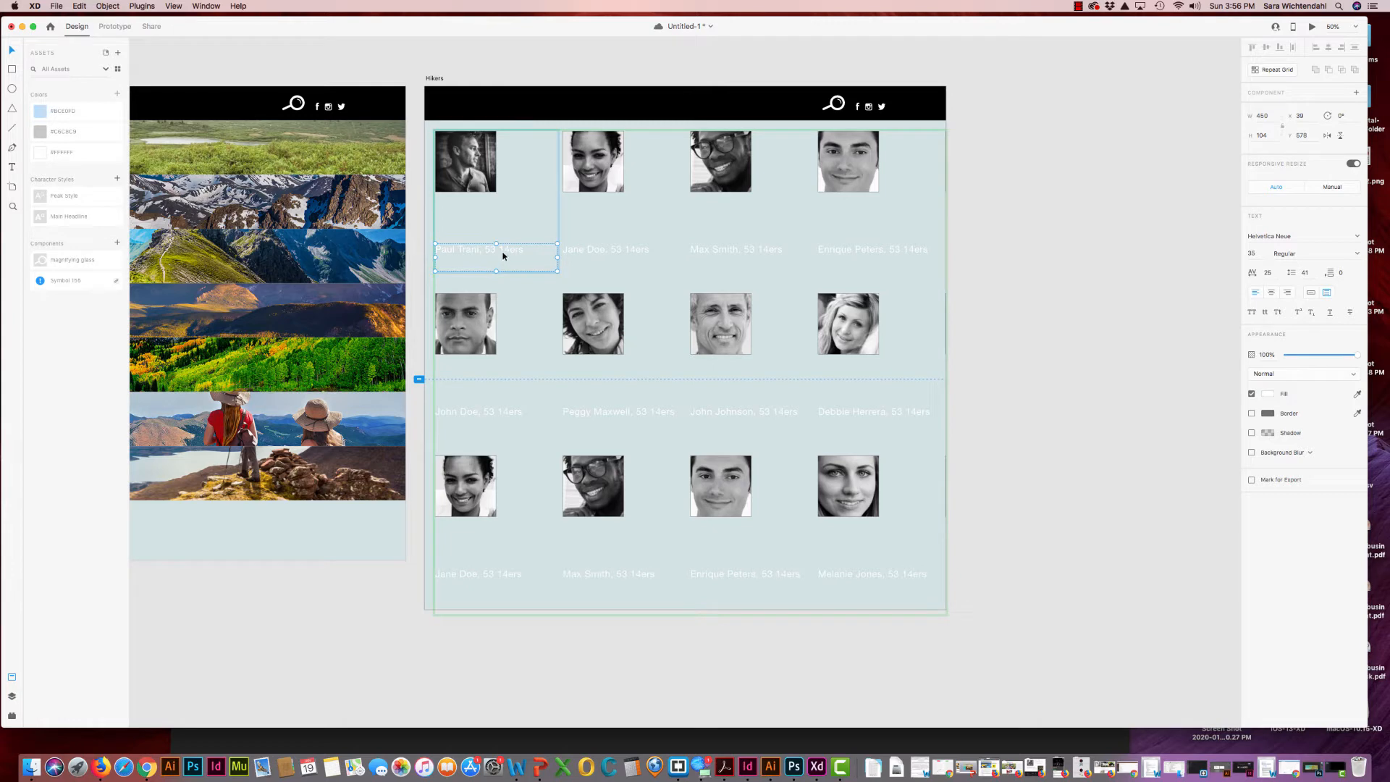
{"action": "left_click_drag", "start_coordinate": [503, 254], "coordinate": [503, 207]}
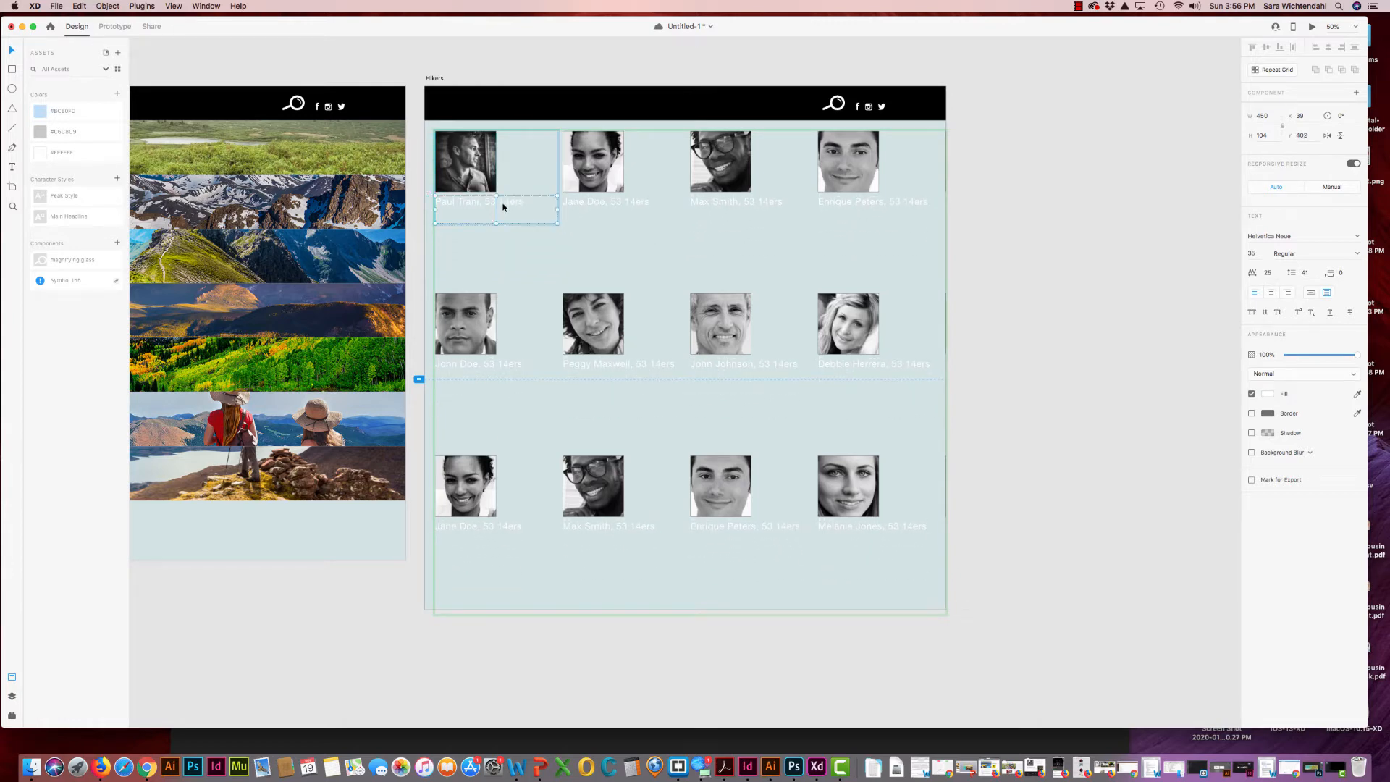
{"action": "left_click", "coordinate": [564, 152]}
{"action": "left_click_drag", "start_coordinate": [572, 166], "coordinate": [569, 165]}
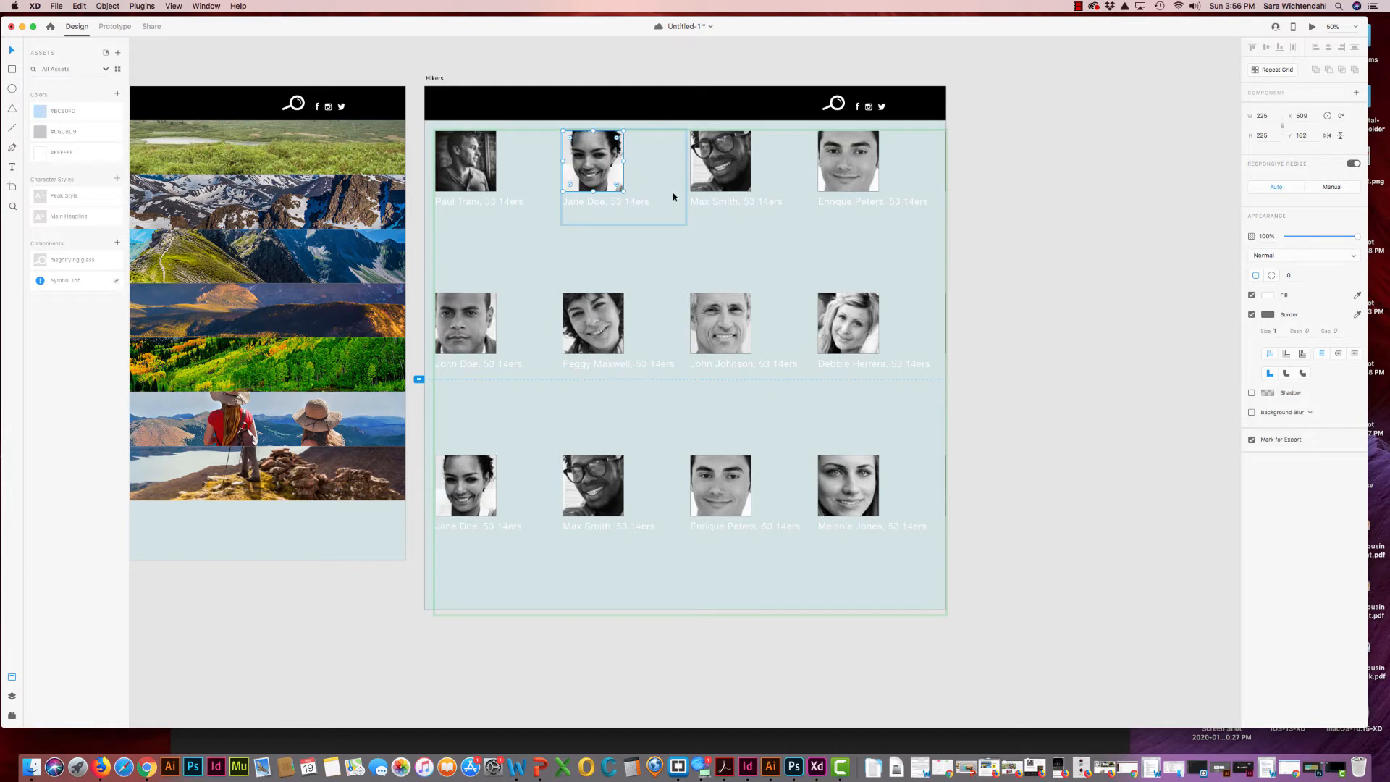
Shorten the repeat grid to a height of about 1065, starting at Y 147, by closing up the empty space between its rows
{"action": "left_click", "coordinate": [524, 295]}
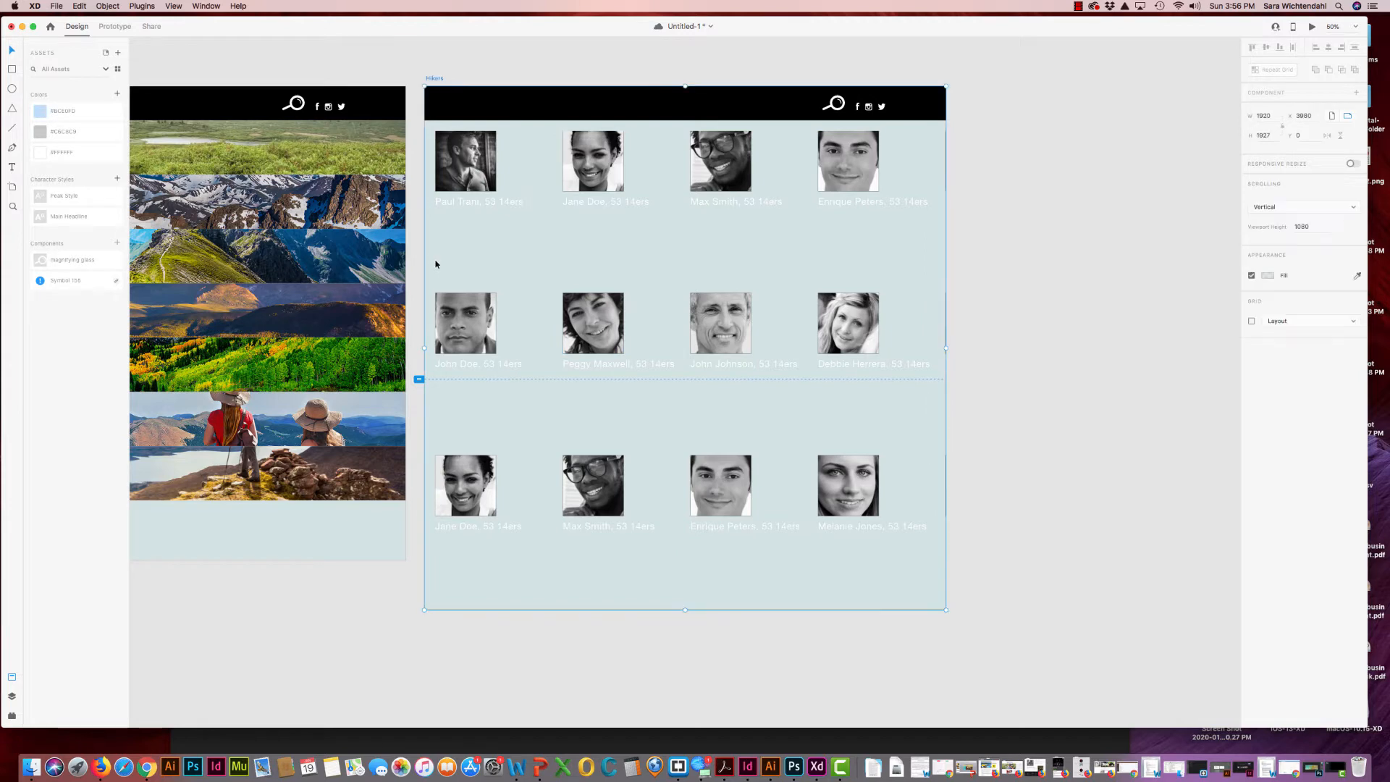
{"action": "left_click", "coordinate": [459, 298]}
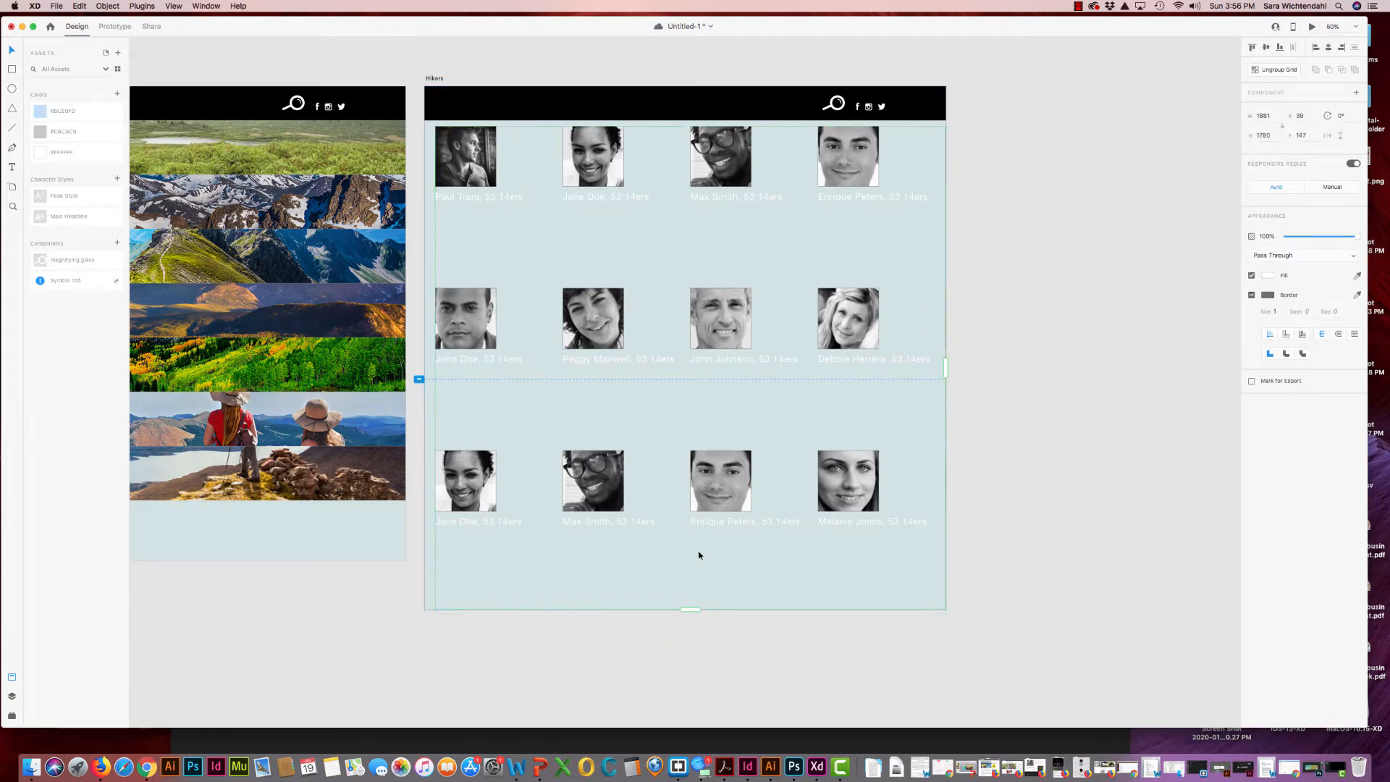
{"action": "left_click_drag", "start_coordinate": [689, 608], "coordinate": [686, 513]}
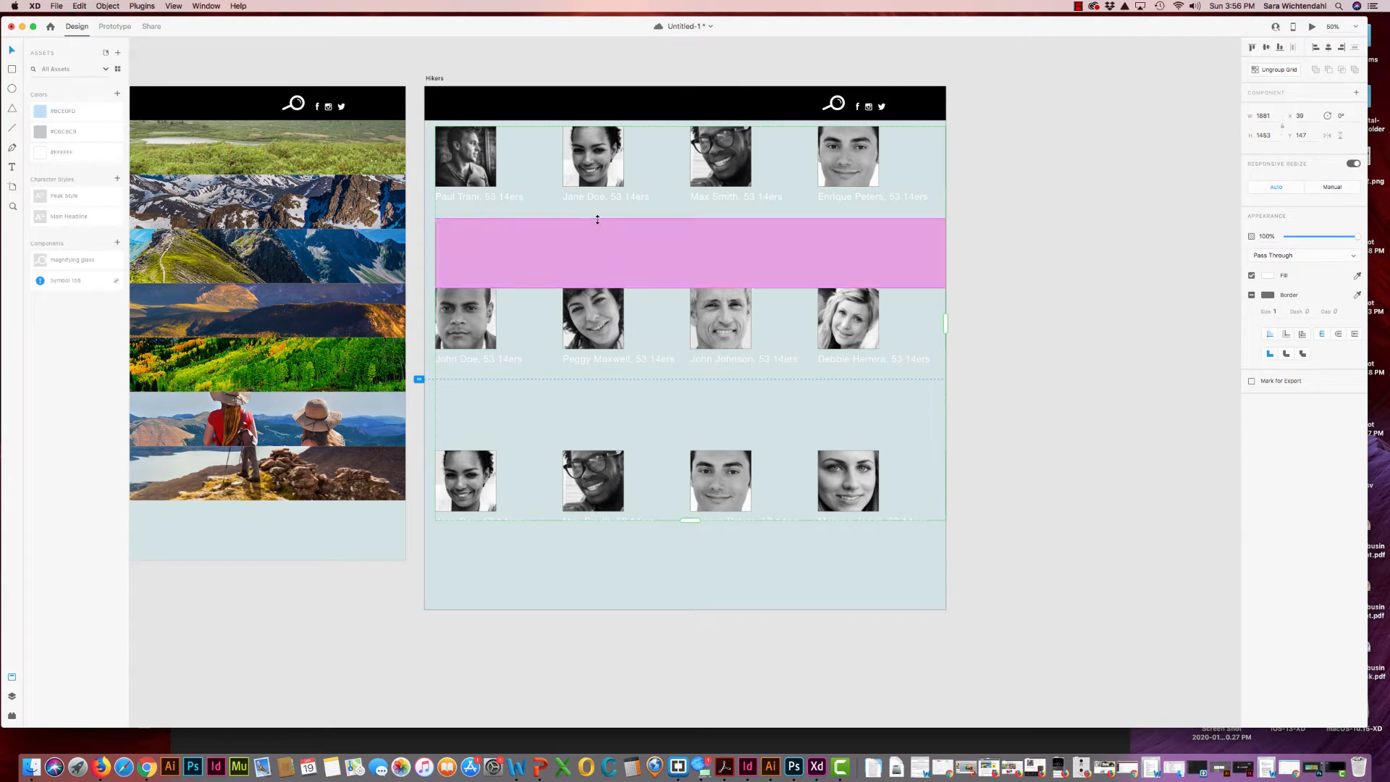
{"action": "left_click_drag", "start_coordinate": [597, 220], "coordinate": [603, 191]}
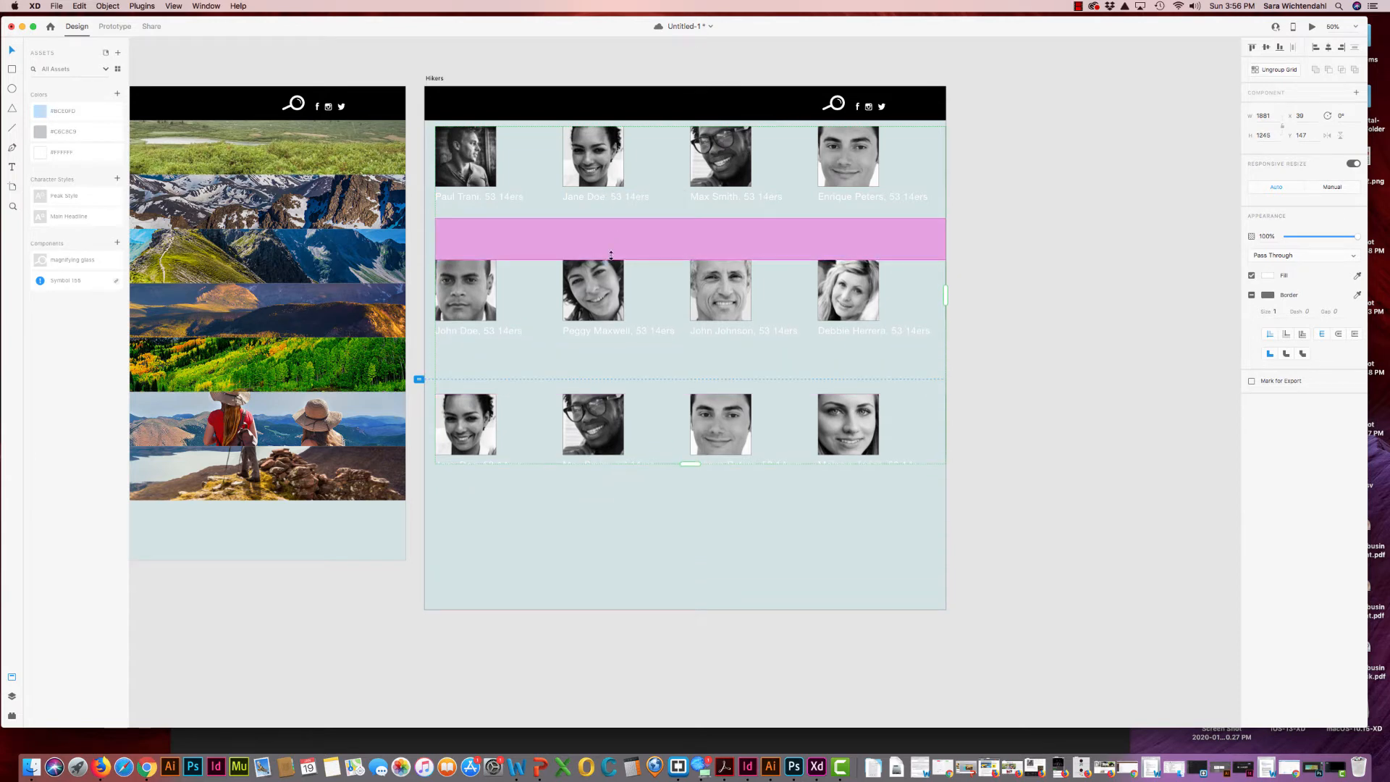
{"action": "left_click_drag", "start_coordinate": [611, 255], "coordinate": [606, 230]}
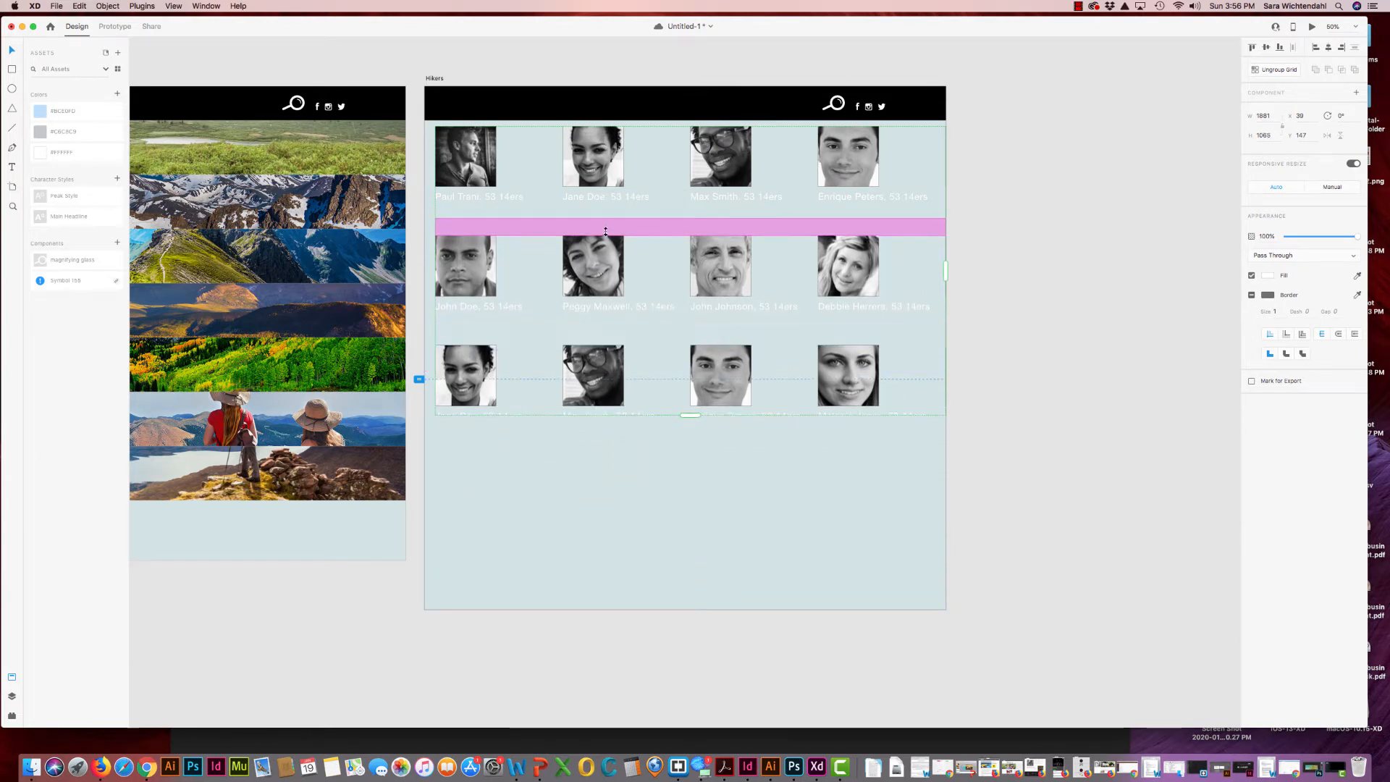
Adjust the column gap slightly and narrow the caption text boxes to just past the width of the first caption
{"action": "left_click_drag", "start_coordinate": [558, 167], "coordinate": [564, 168]}
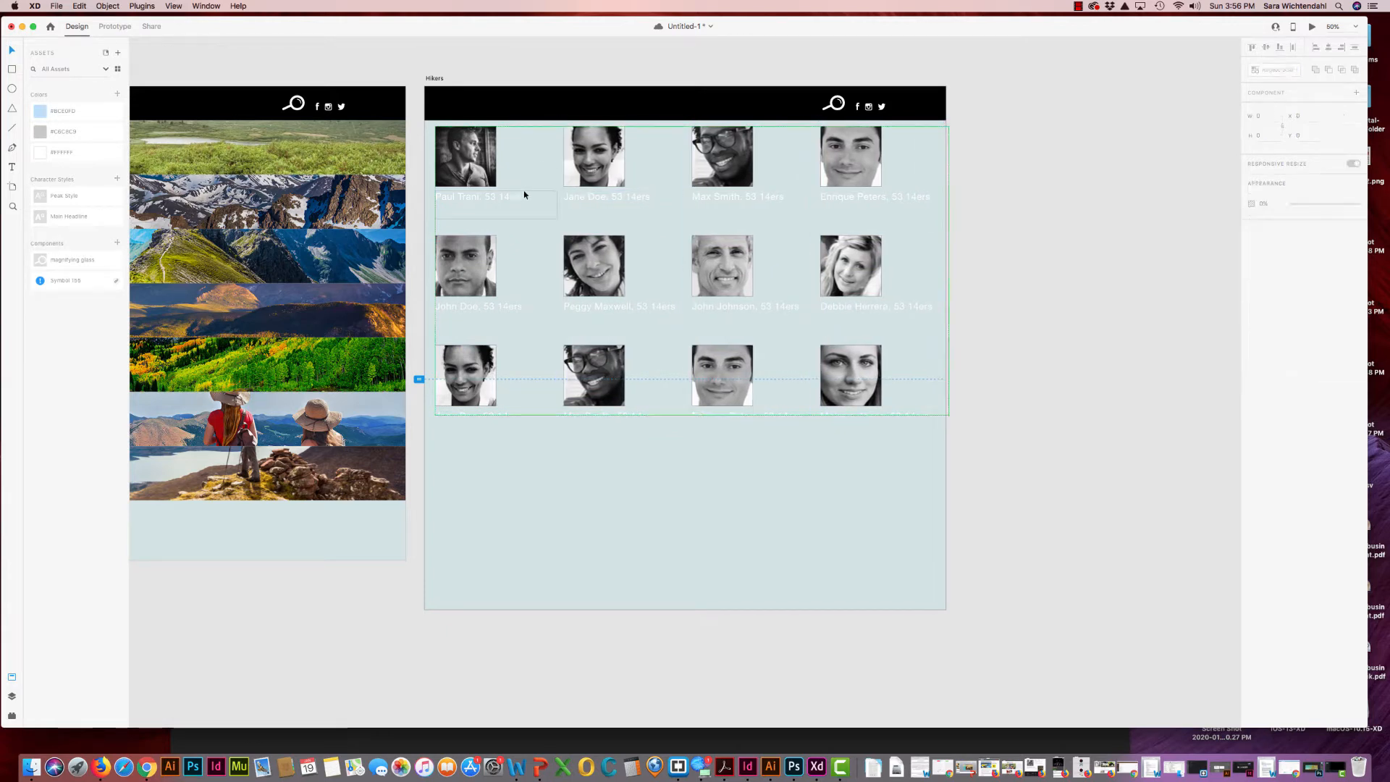
{"action": "double_click", "coordinate": [546, 204]}
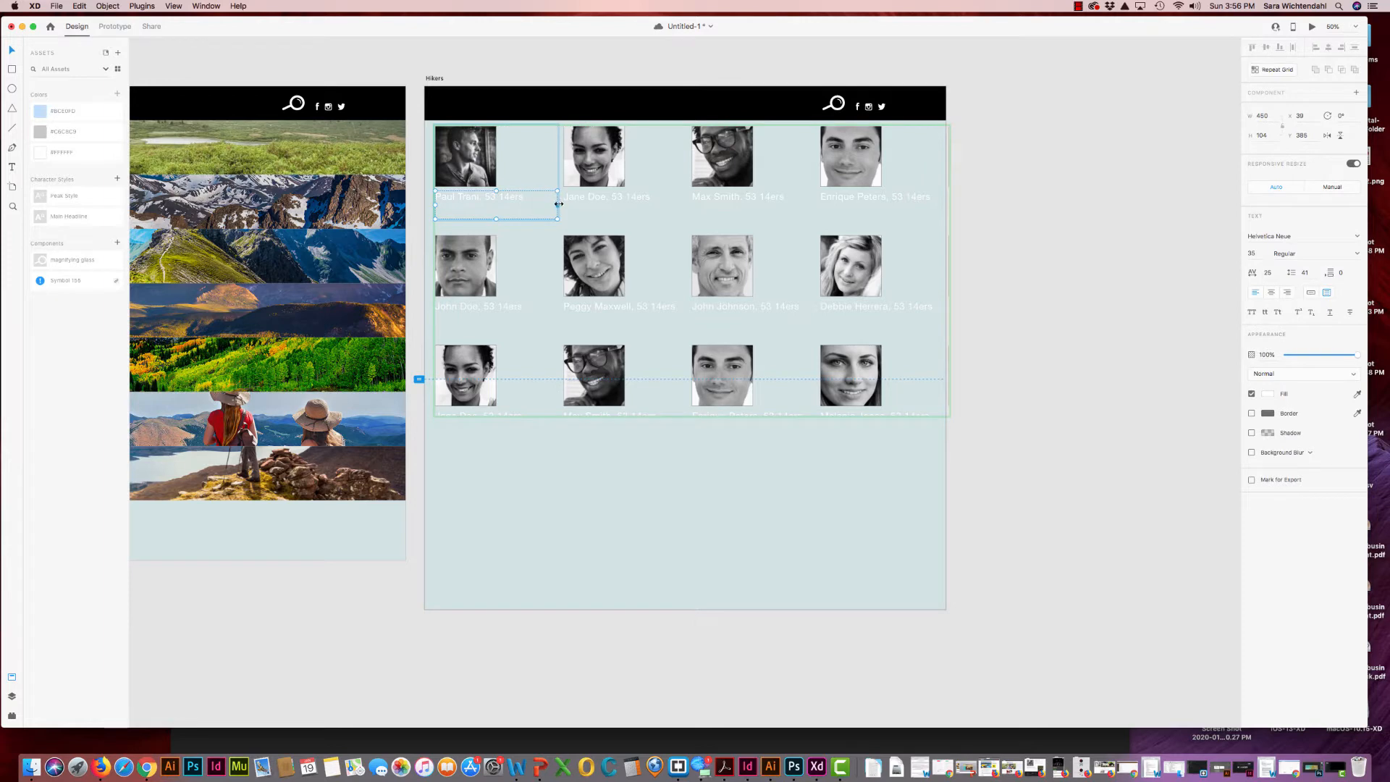
{"action": "left_click_drag", "start_coordinate": [558, 204], "coordinate": [525, 204]}
Tighten the spacing between the repeat grid's columns, reducing the grid's width to about 1537
{"action": "left_click", "coordinate": [565, 181]}
{"action": "left_click", "coordinate": [554, 179]}
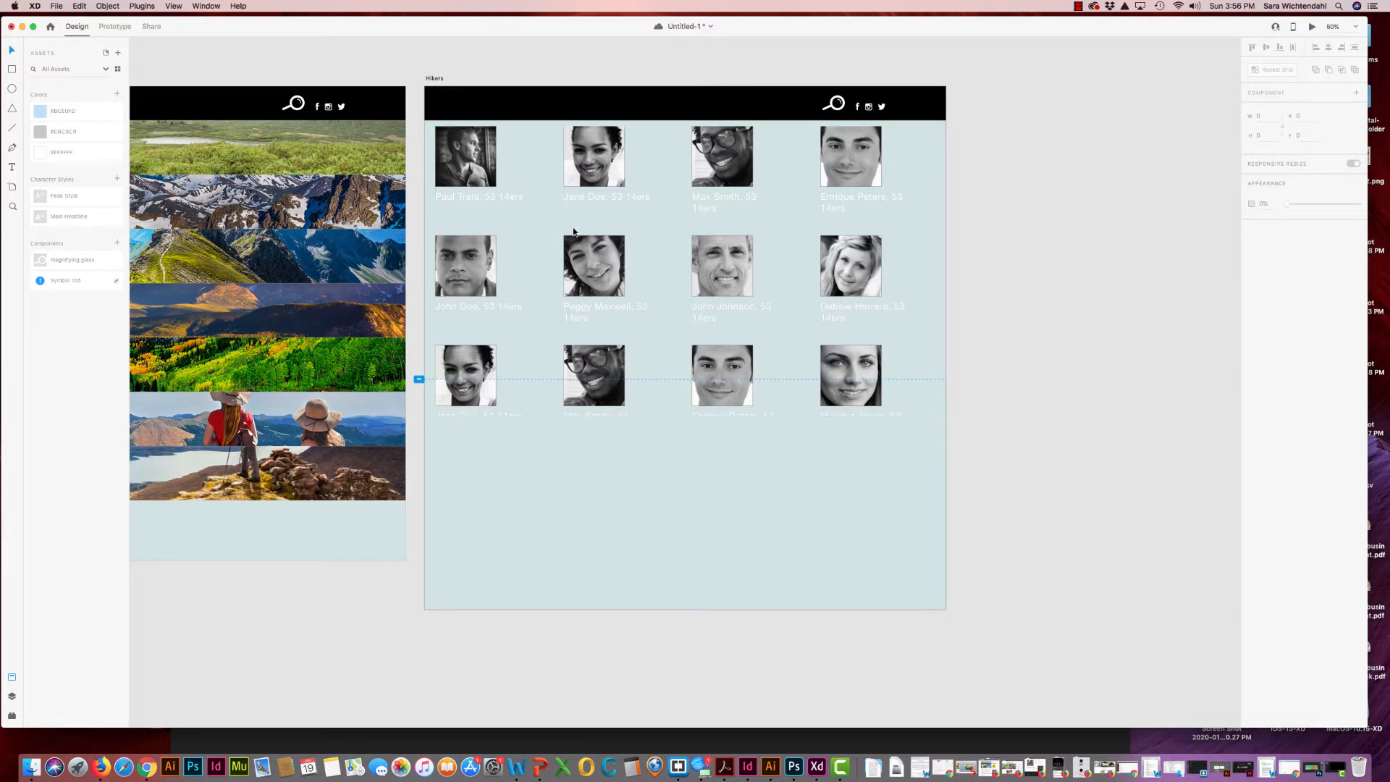
{"action": "left_click", "coordinate": [576, 176]}
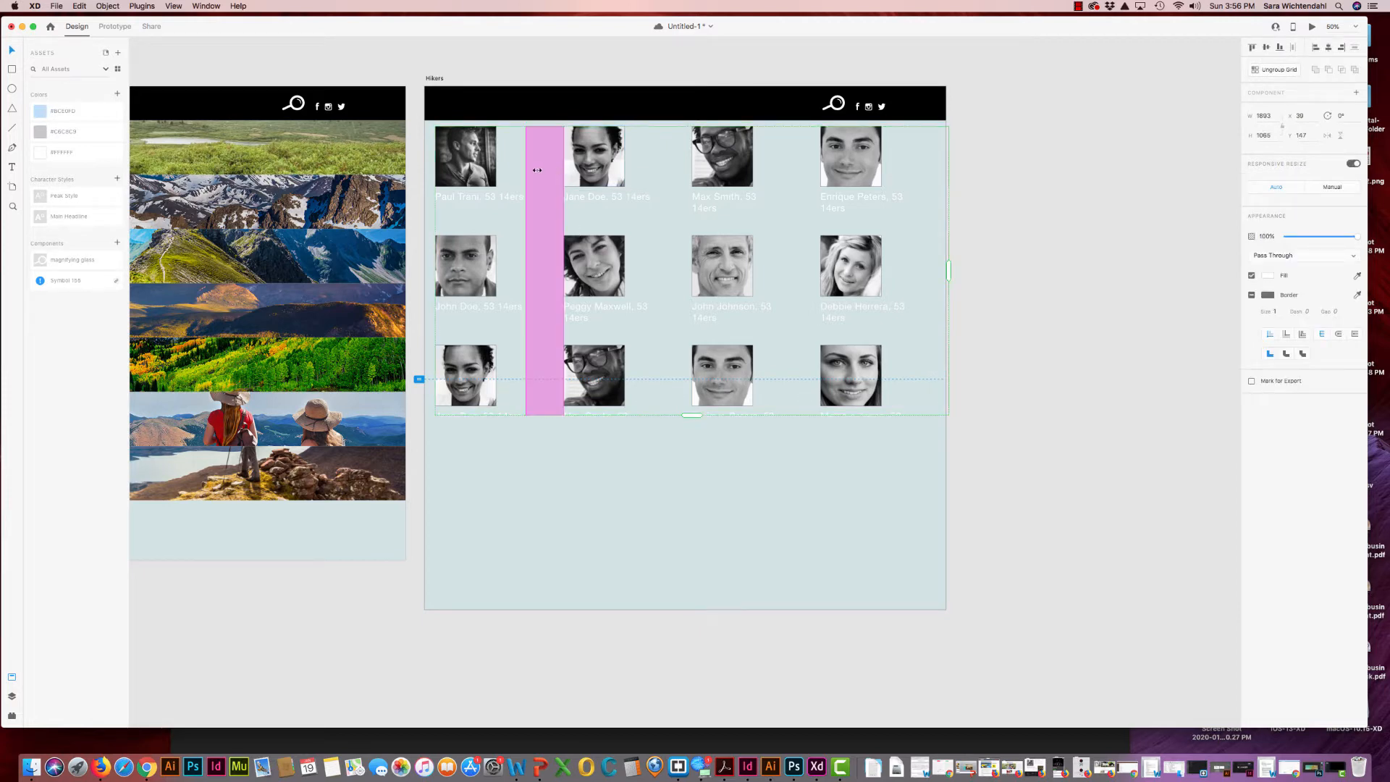
{"action": "left_click_drag", "start_coordinate": [537, 170], "coordinate": [537, 171]}
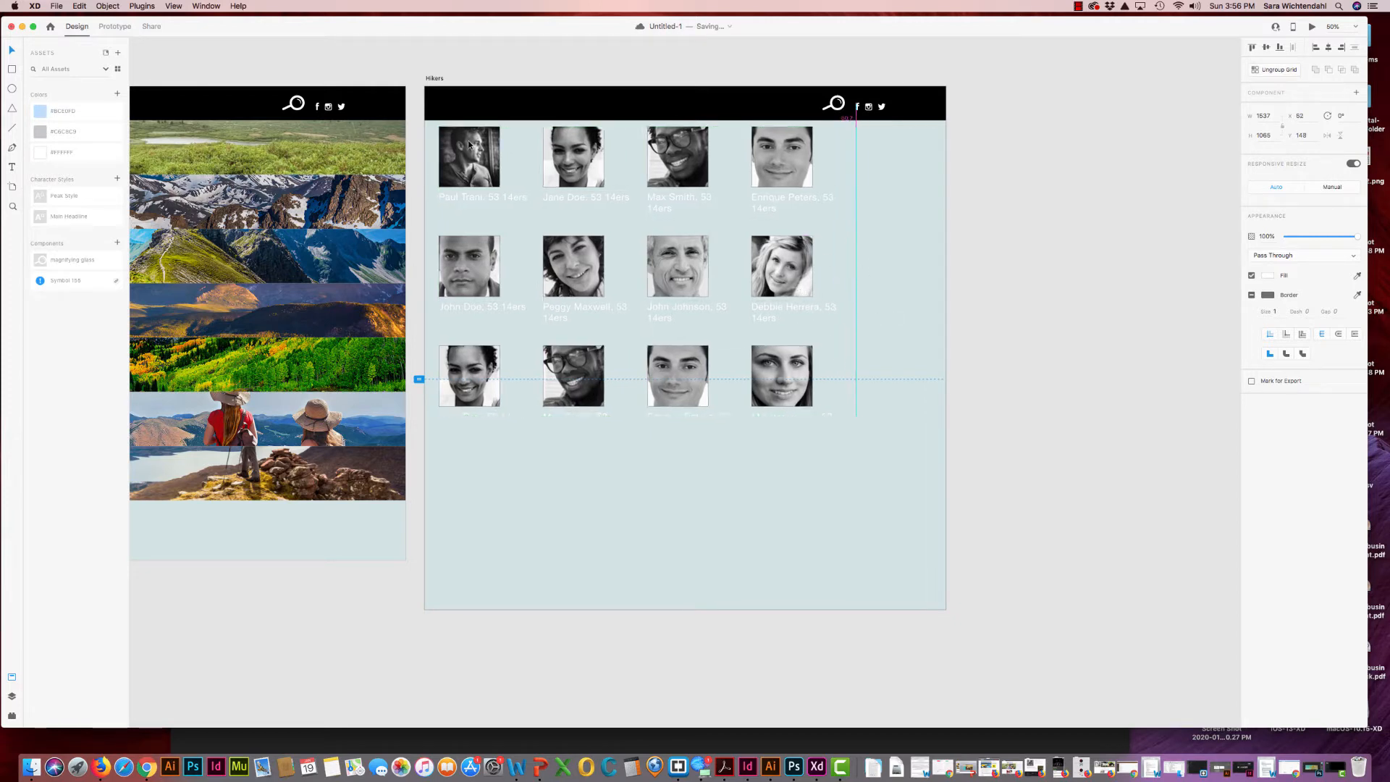
Move the repeat grid toward the middle of the Hikers artboard and extend its height to 1147 to include the third row's captions
{"action": "left_click_drag", "start_coordinate": [458, 139], "coordinate": [505, 143]}
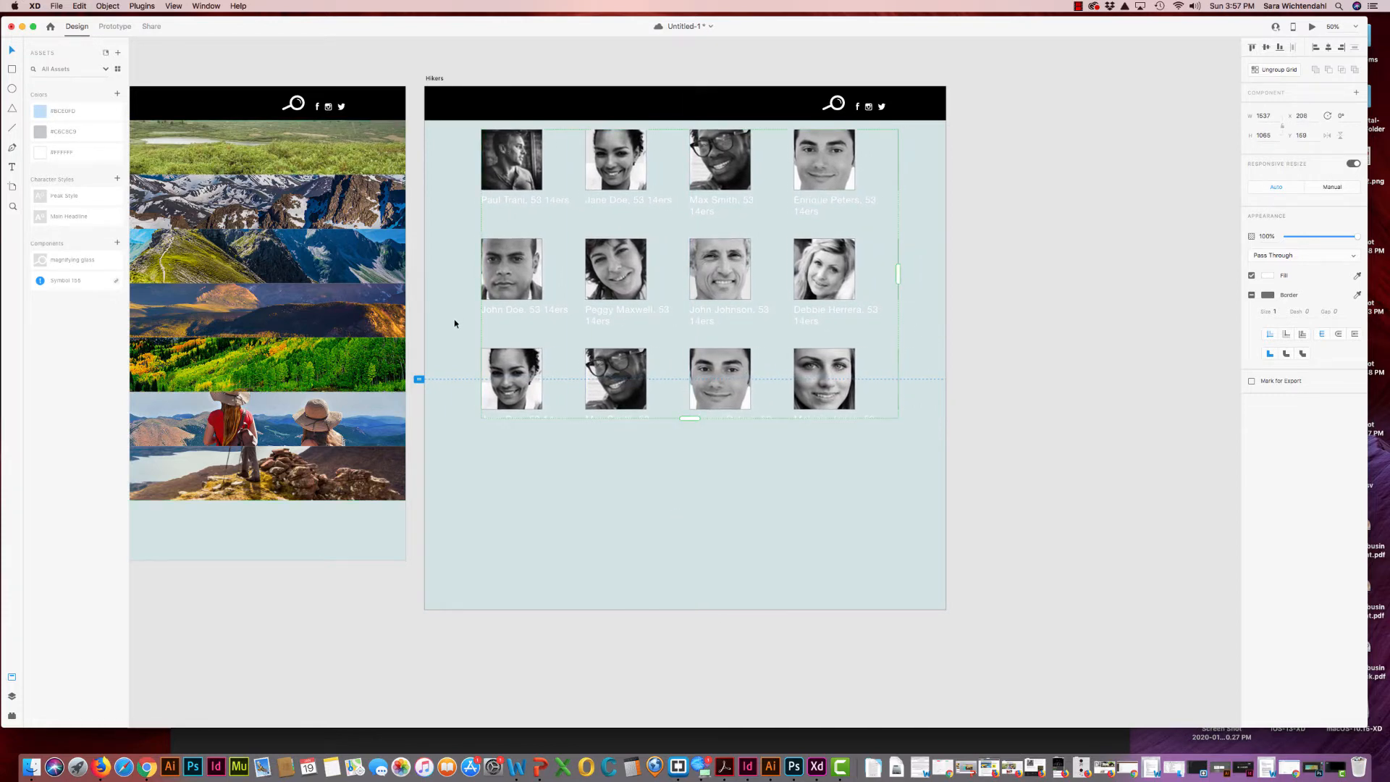
{"action": "left_click_drag", "start_coordinate": [690, 418], "coordinate": [688, 440]}
{"action": "left_click", "coordinate": [463, 302]}
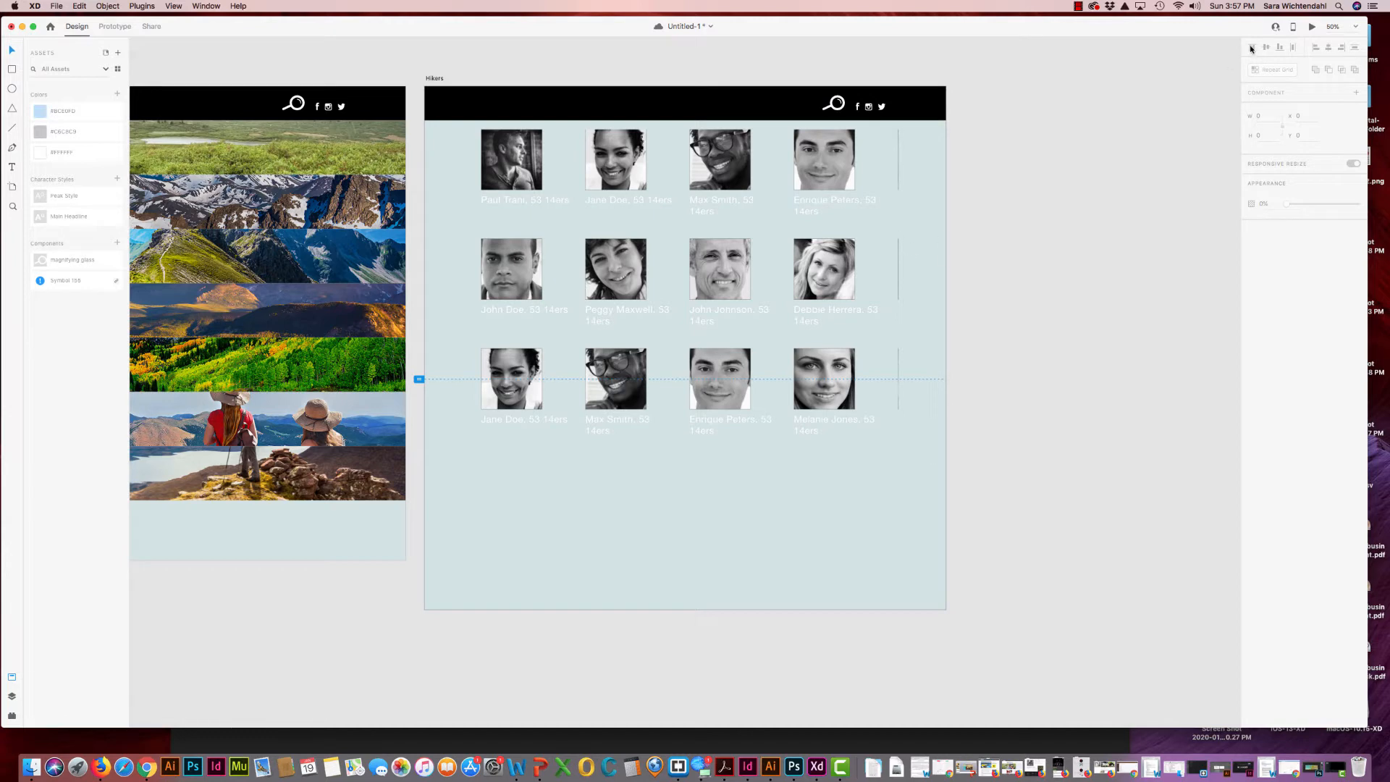
Preview the Hikers artboard and look through all rows of photos and captions, closing the preview when done
{"action": "left_click", "coordinate": [1313, 29]}
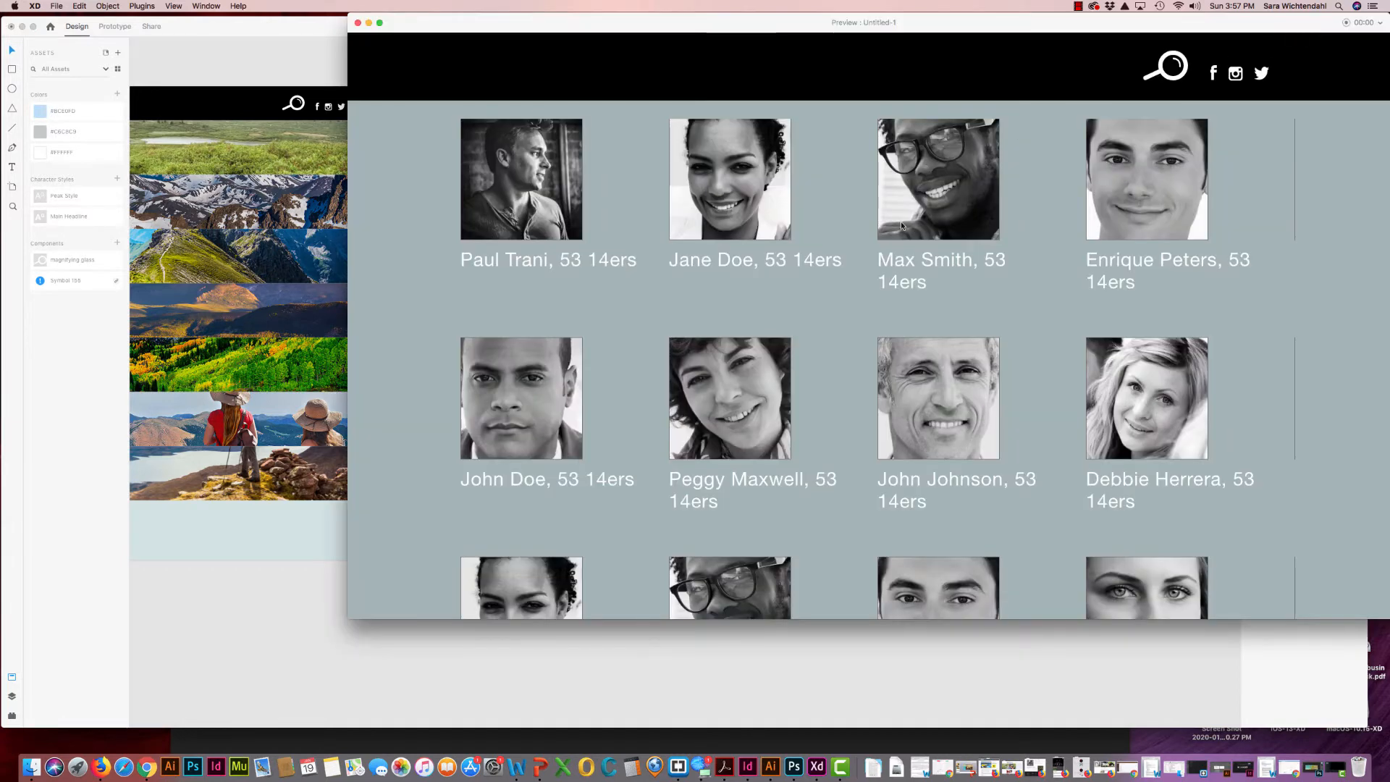
{"action": "scroll", "coordinate": [906, 218], "scroll_direction": "down", "scroll_amount": 5}
{"action": "scroll", "coordinate": [906, 210], "scroll_direction": "up", "scroll_amount": 4}
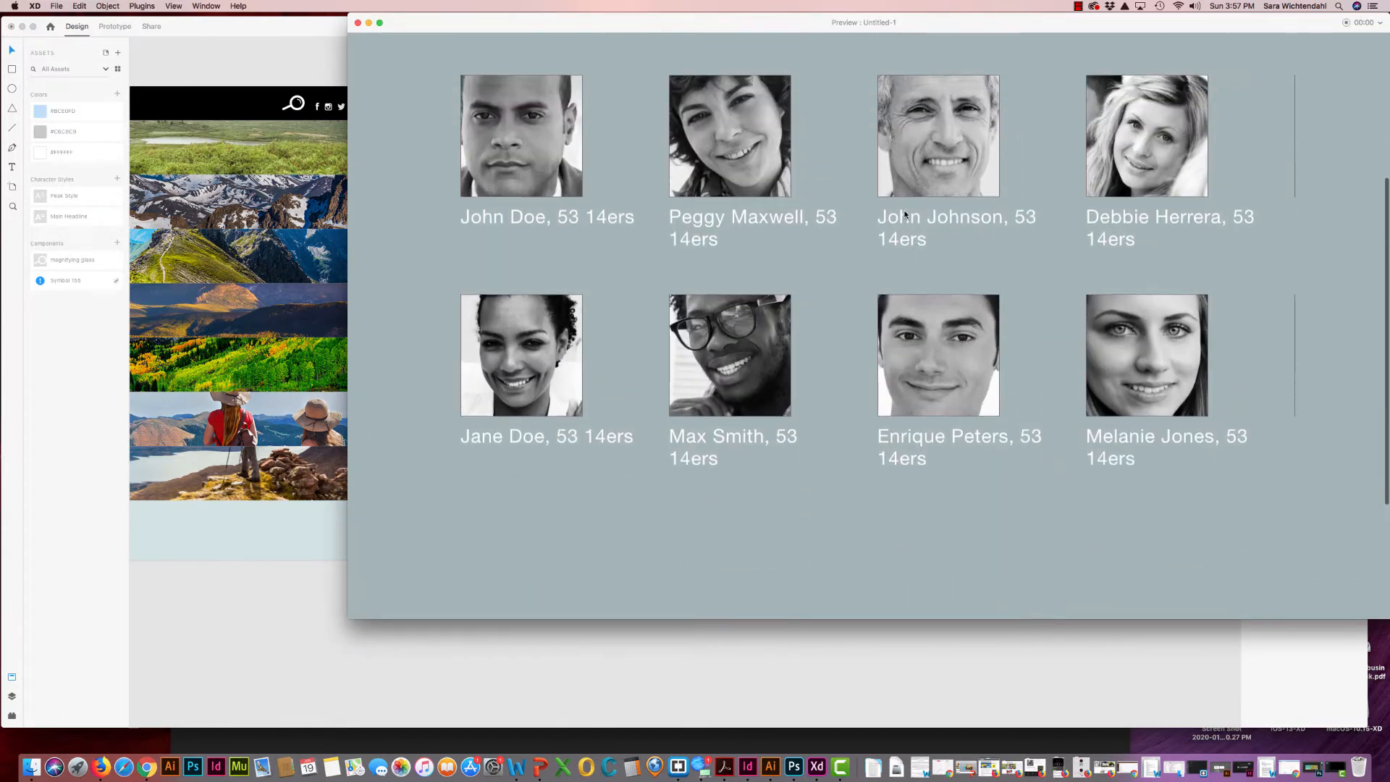
{"action": "scroll", "coordinate": [908, 201], "scroll_direction": "up", "scroll_amount": 3}
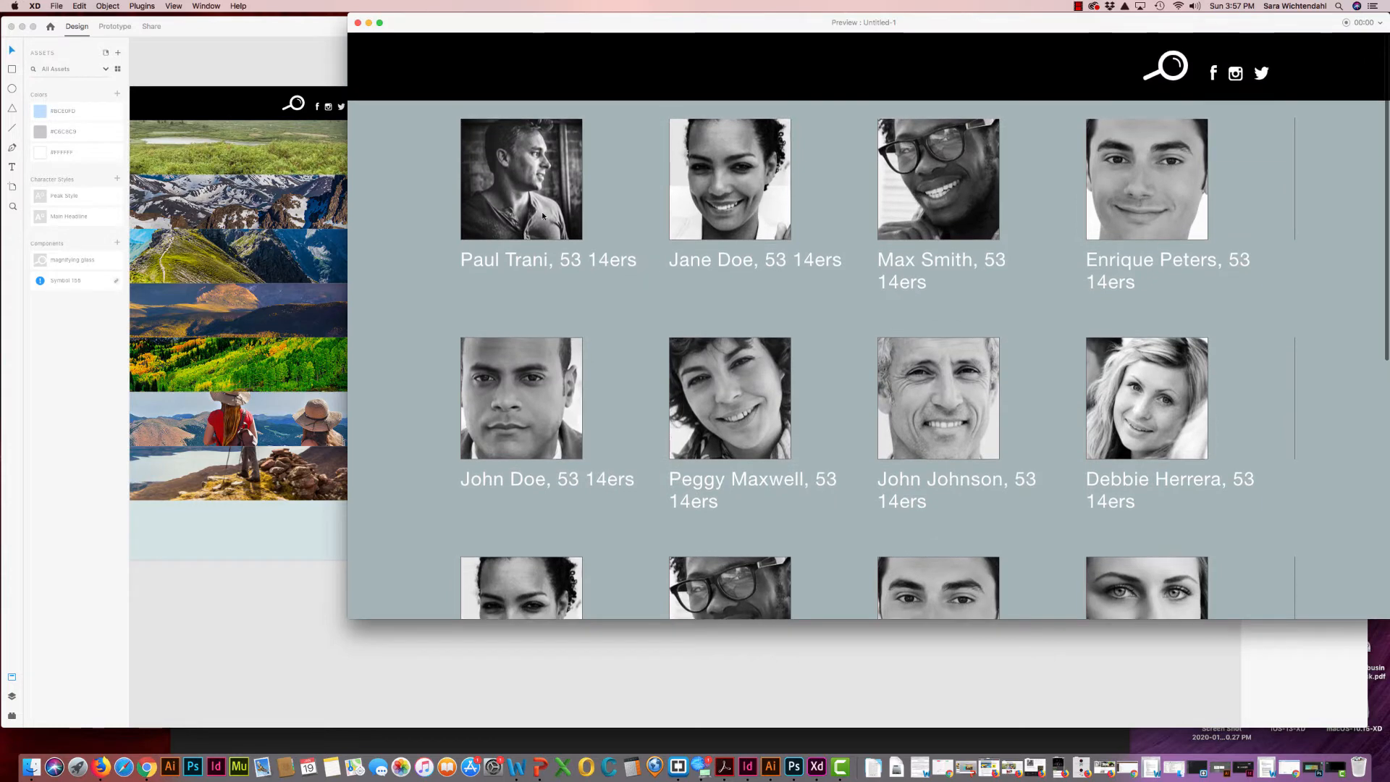
{"action": "left_click", "coordinate": [358, 23]}
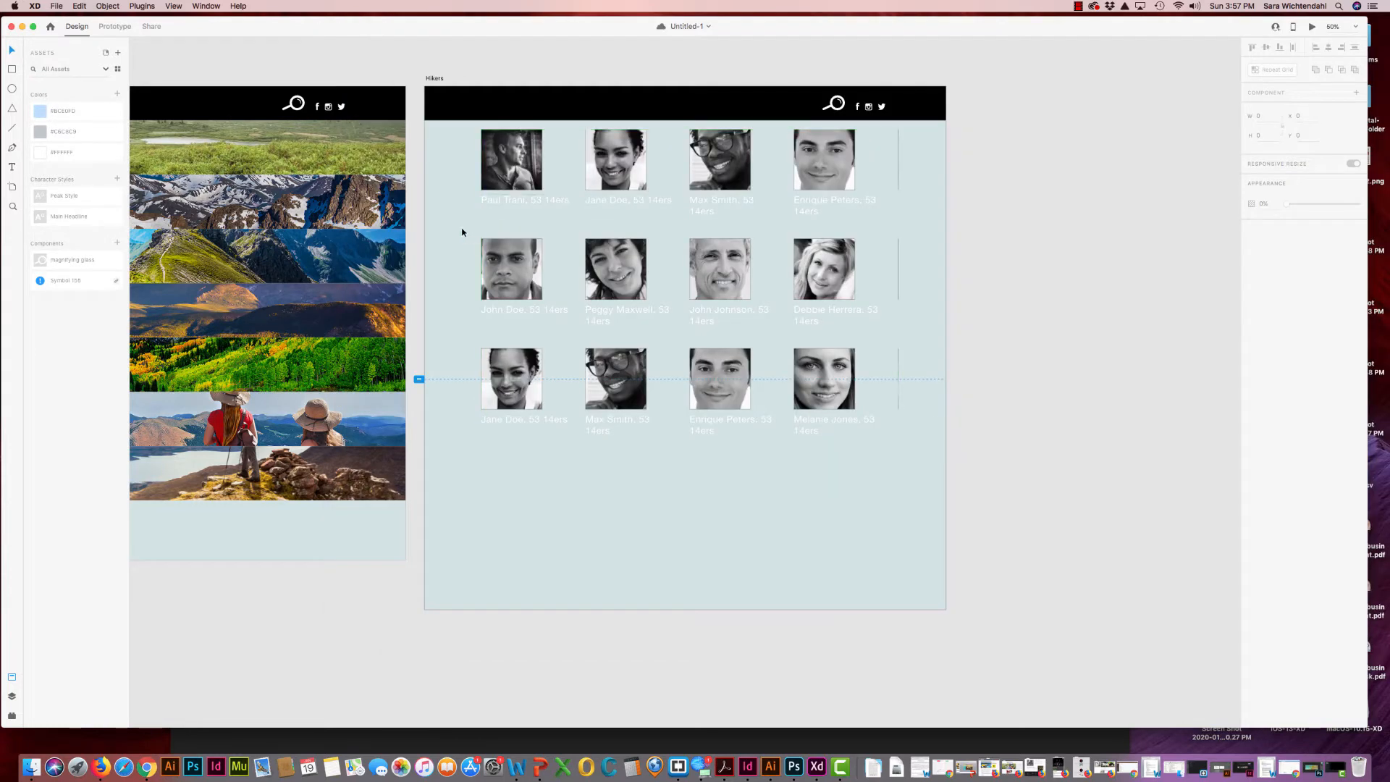
Ungroup the repeat grid on the Hikers artboard and remove the stray border lines past its last column
{"action": "left_click", "coordinate": [526, 169]}
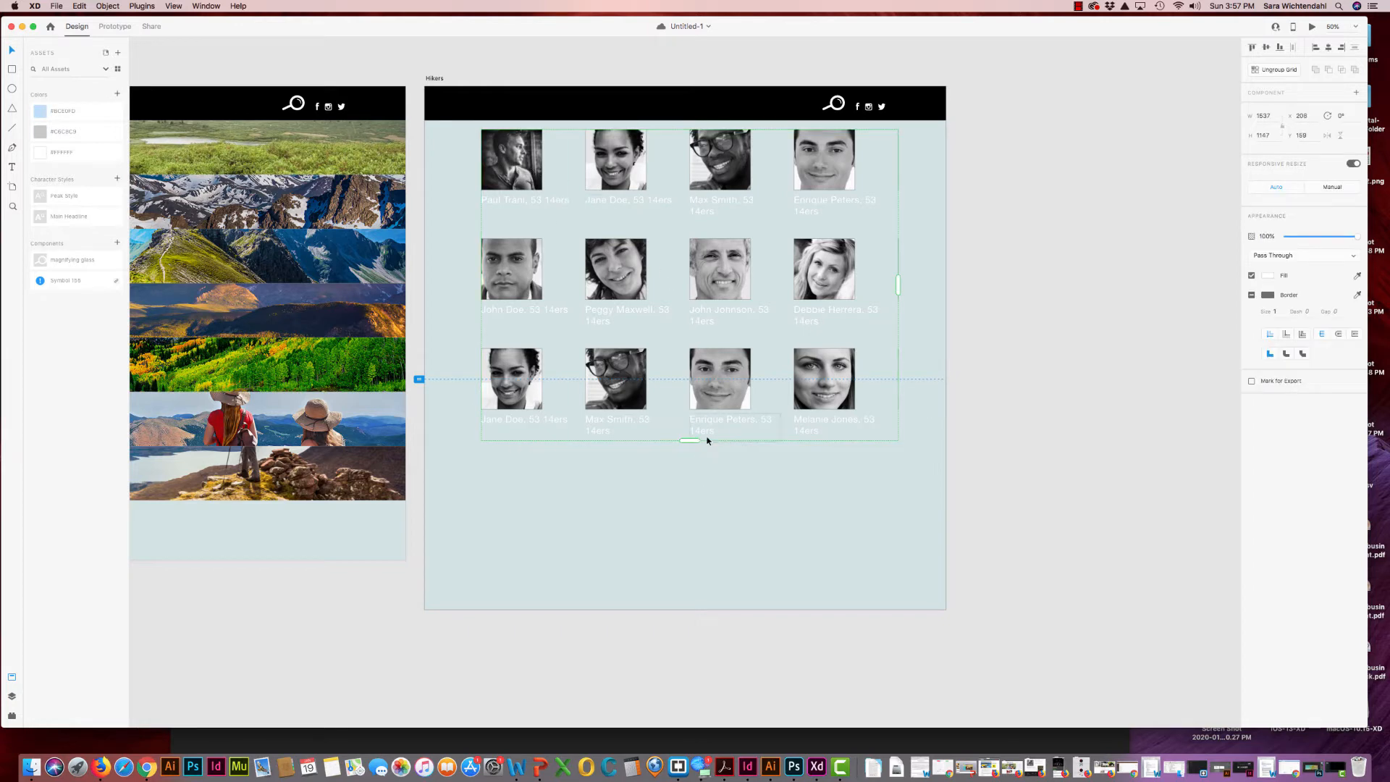
{"action": "left_click", "coordinate": [1274, 69]}
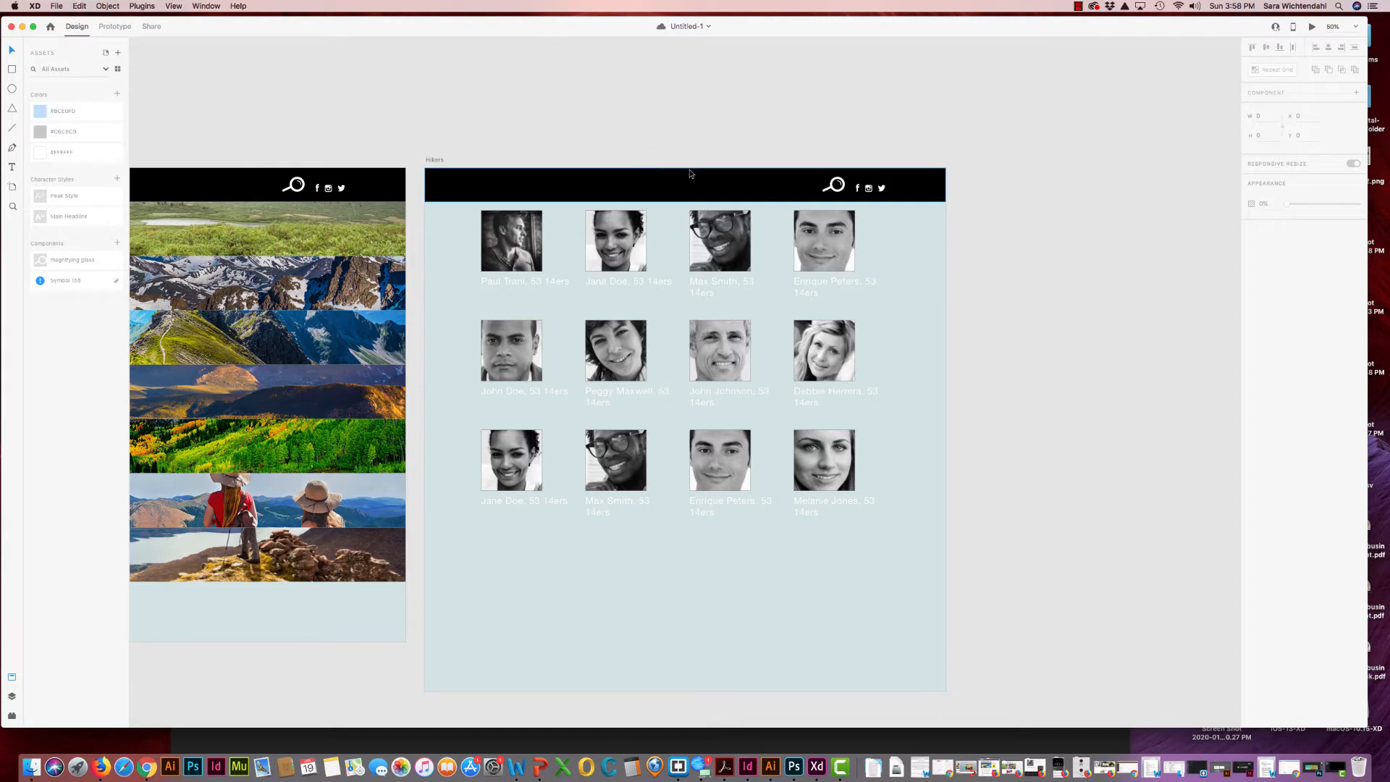
Rename the About artboard as Peaks and shorten it to a height of about 1525, ending at the last photo strip
{"action": "key", "text": "super+minus"}
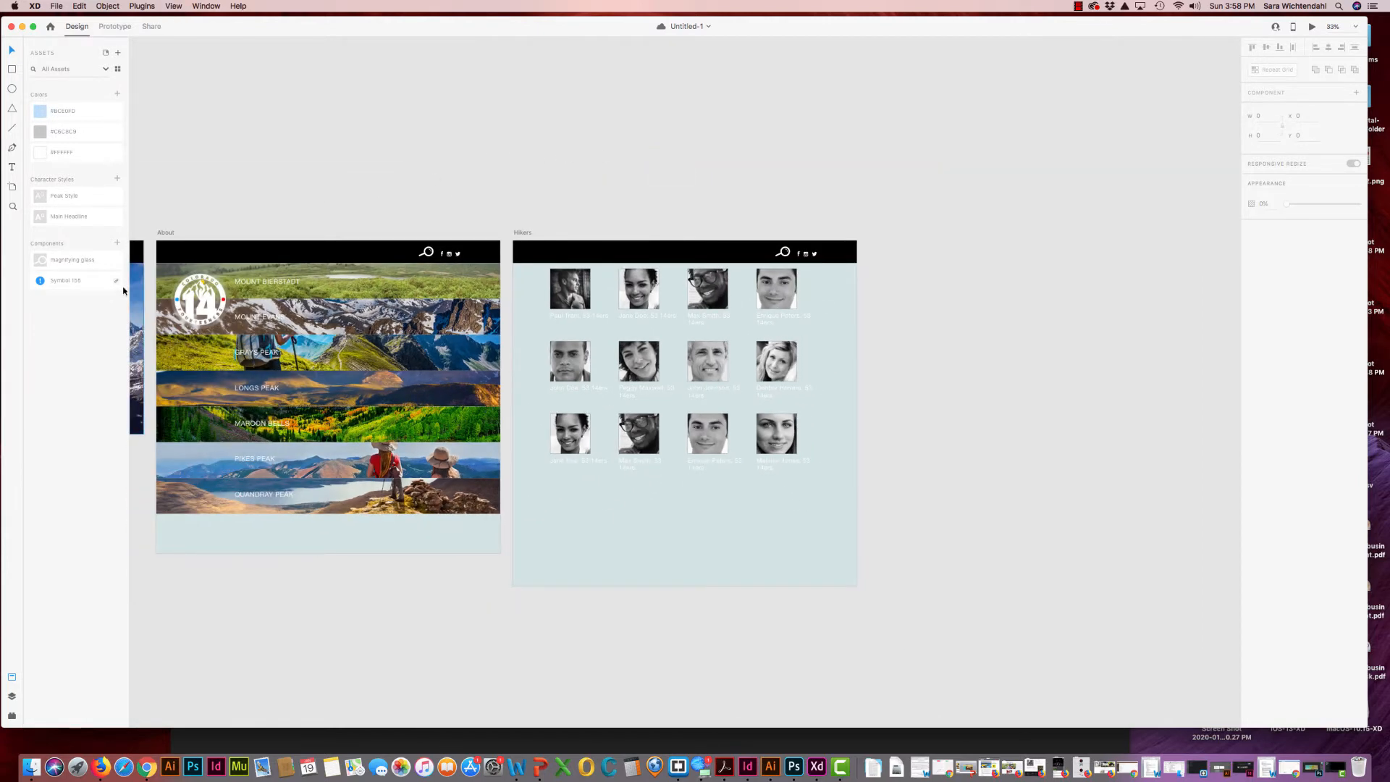
{"action": "left_click_drag", "start_coordinate": [187, 193], "coordinate": [395, 172]}
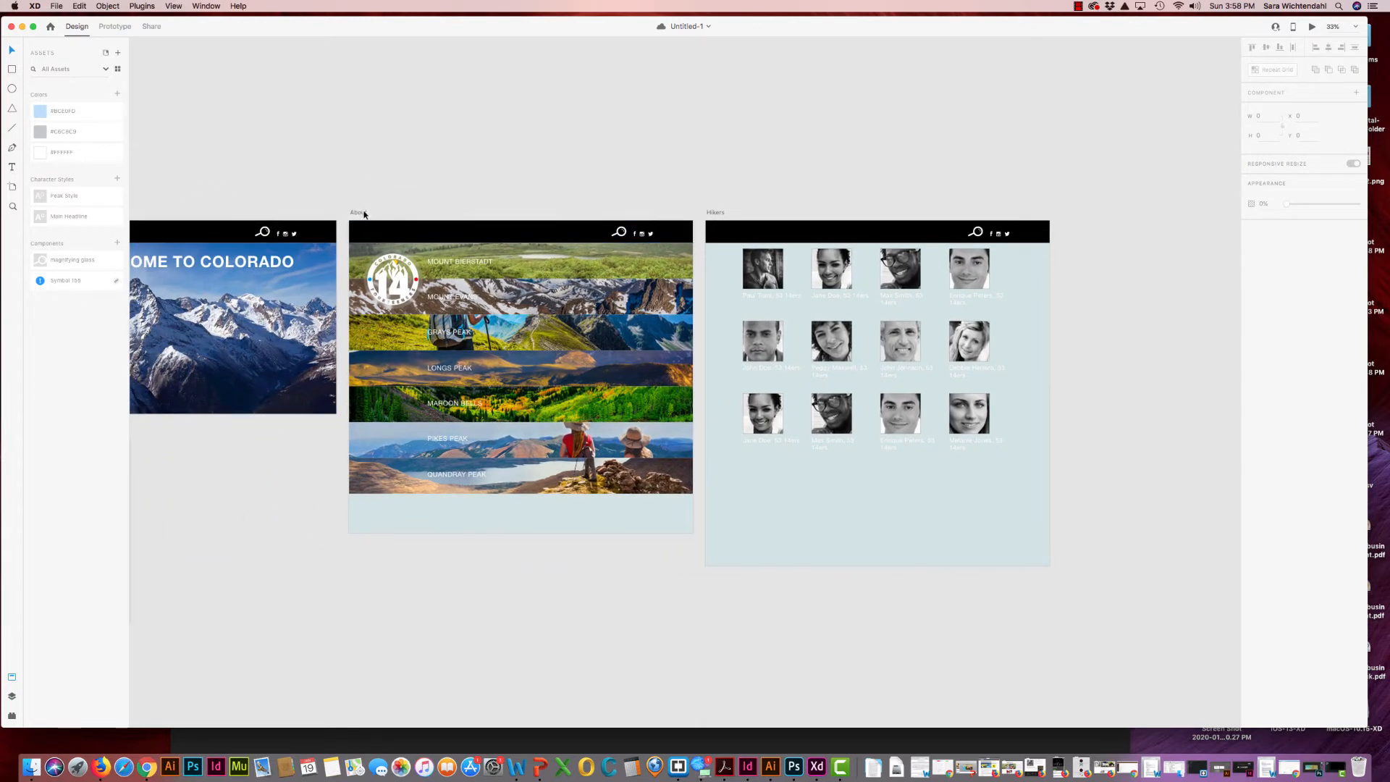
{"action": "double_click", "coordinate": [364, 213]}
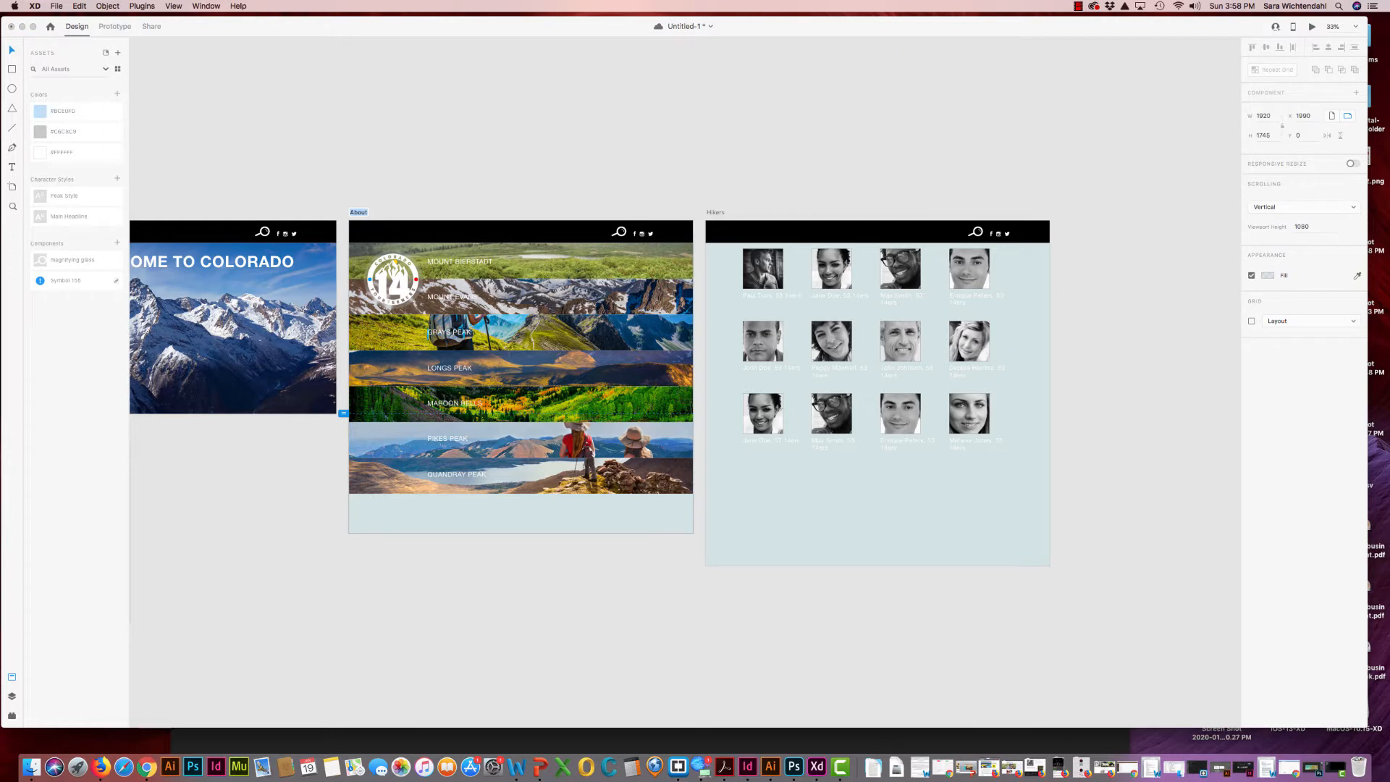
{"action": "type", "text": "Peaks"}
{"action": "key", "text": "Return"}
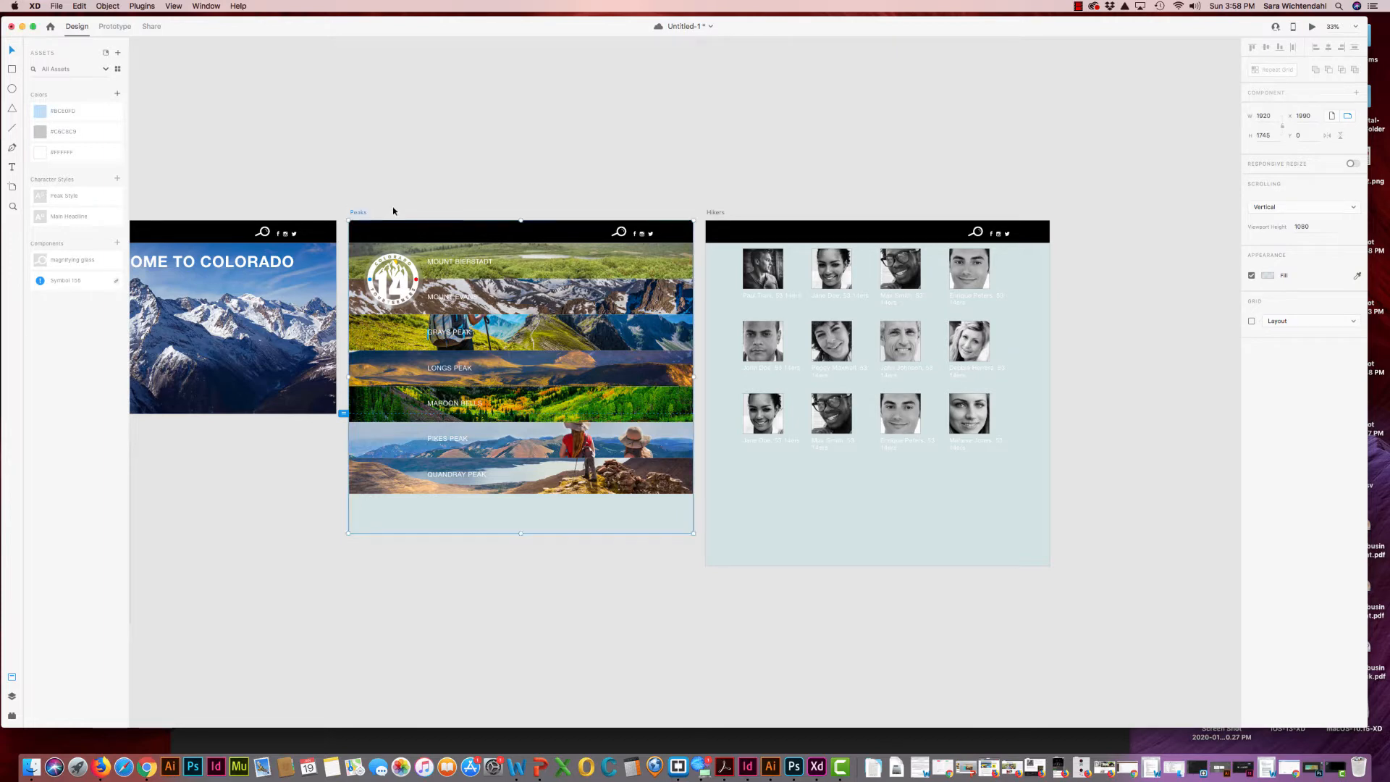
{"action": "left_click_drag", "start_coordinate": [521, 533], "coordinate": [518, 496]}
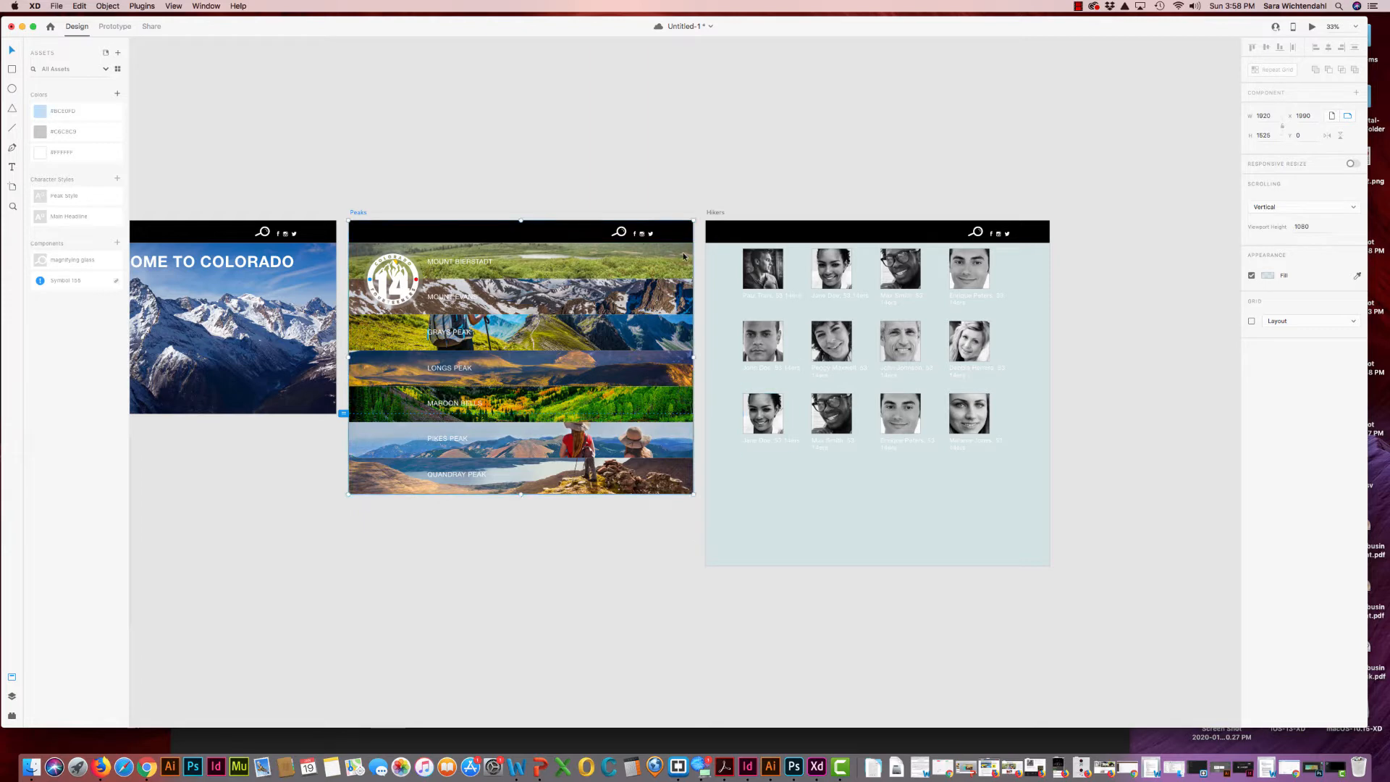
Duplicate the Peaks artboard
{"action": "left_click", "coordinate": [398, 210]}
{"action": "left_click", "coordinate": [358, 213]}
{"action": "key", "text": "super+d"}
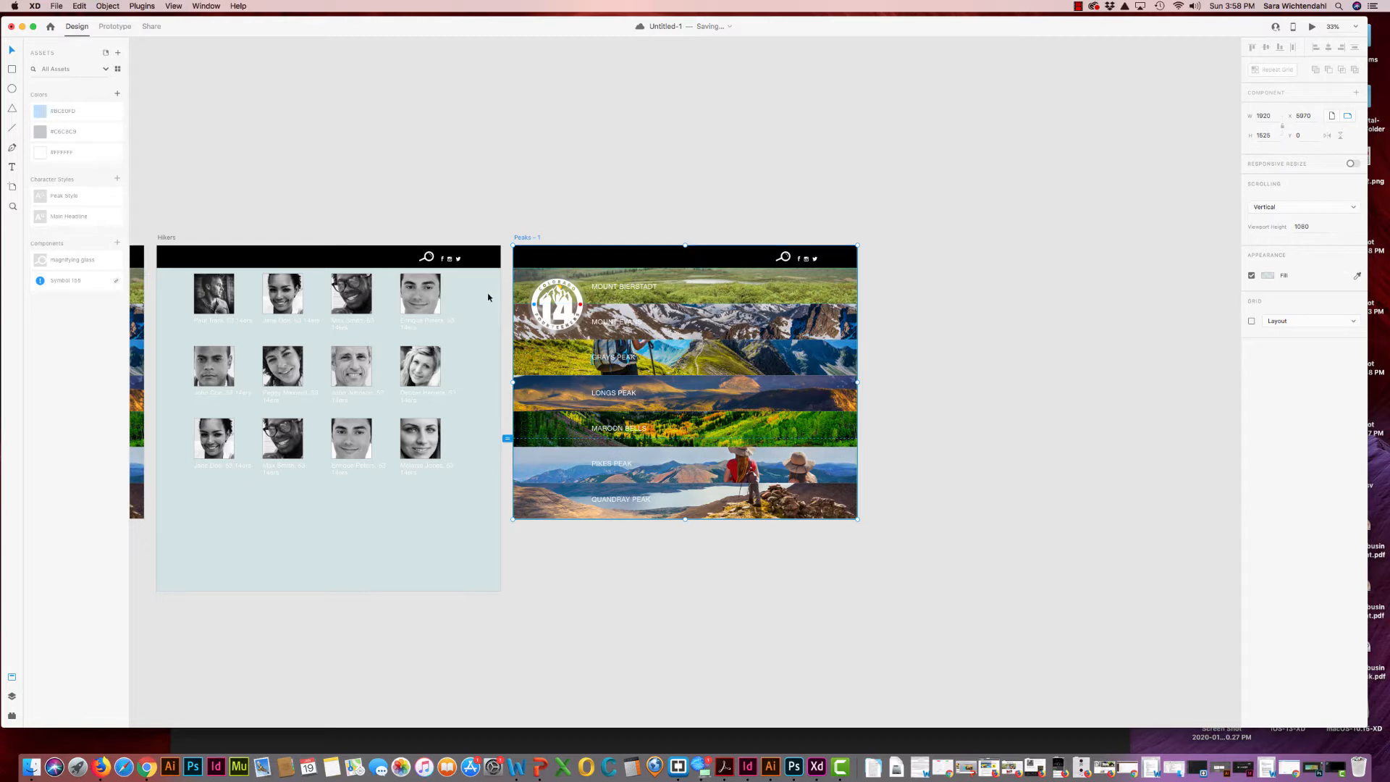
{"action": "left_click", "coordinate": [406, 212]}
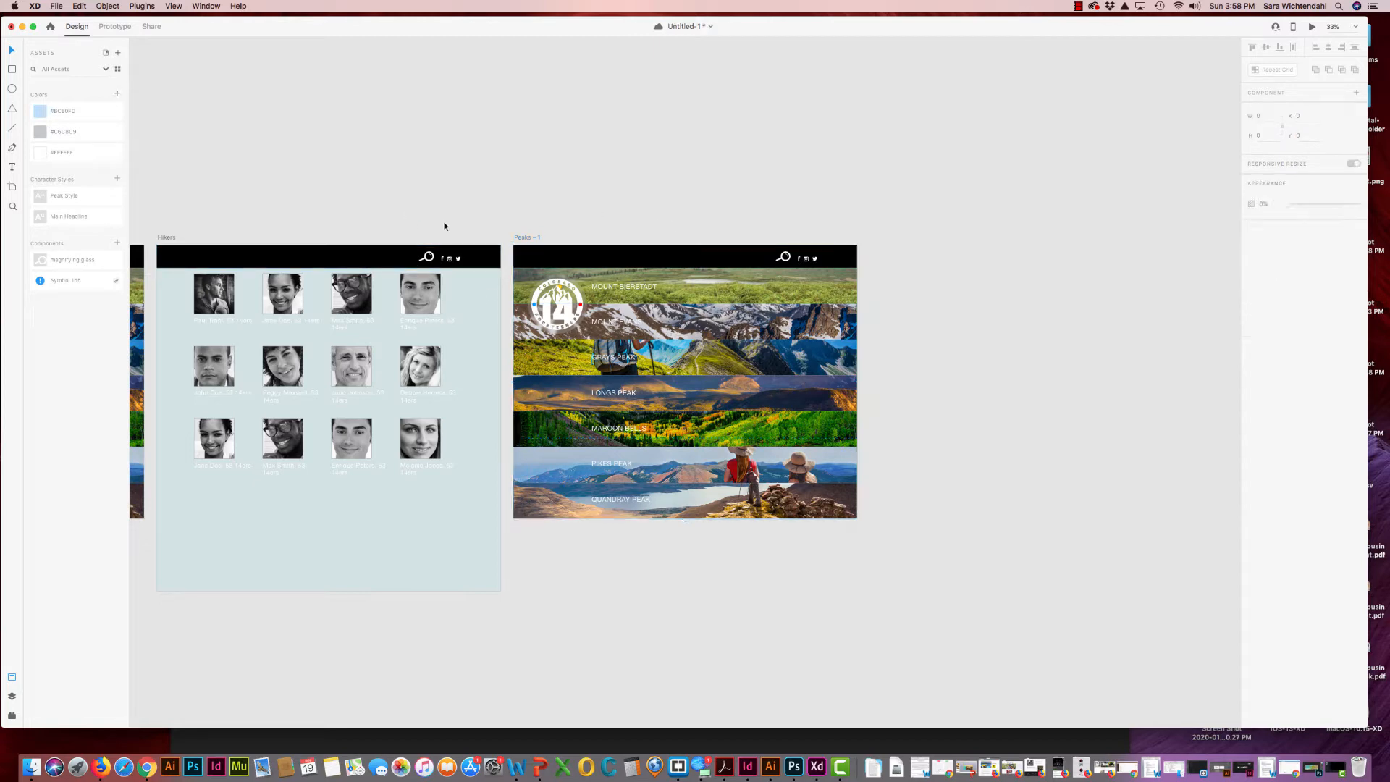
Rearrange the artboards so the duplicated Peaks artboard sits between Peaks and Hikers, with even gaps and aligned tops
{"action": "key", "text": "super+minus"}
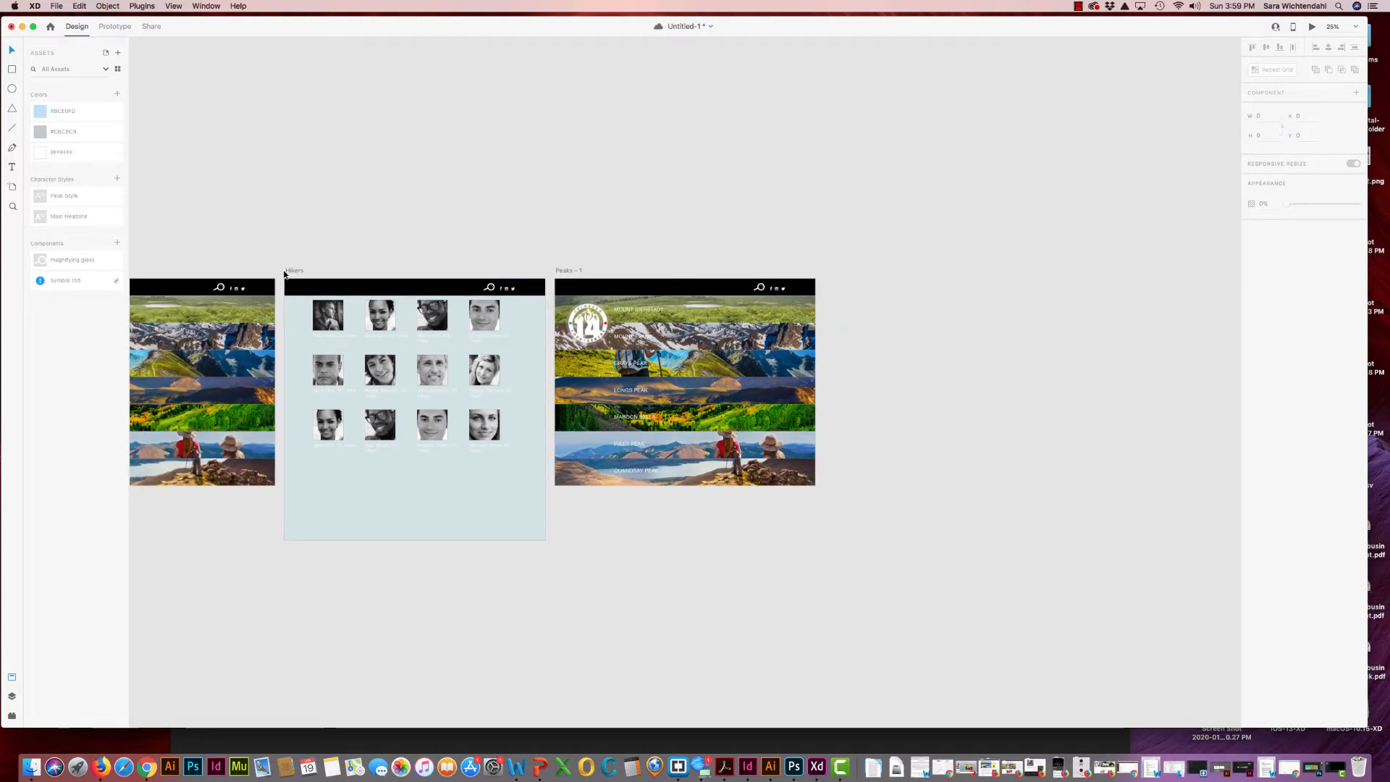
{"action": "left_click_drag", "start_coordinate": [288, 273], "coordinate": [831, 273]}
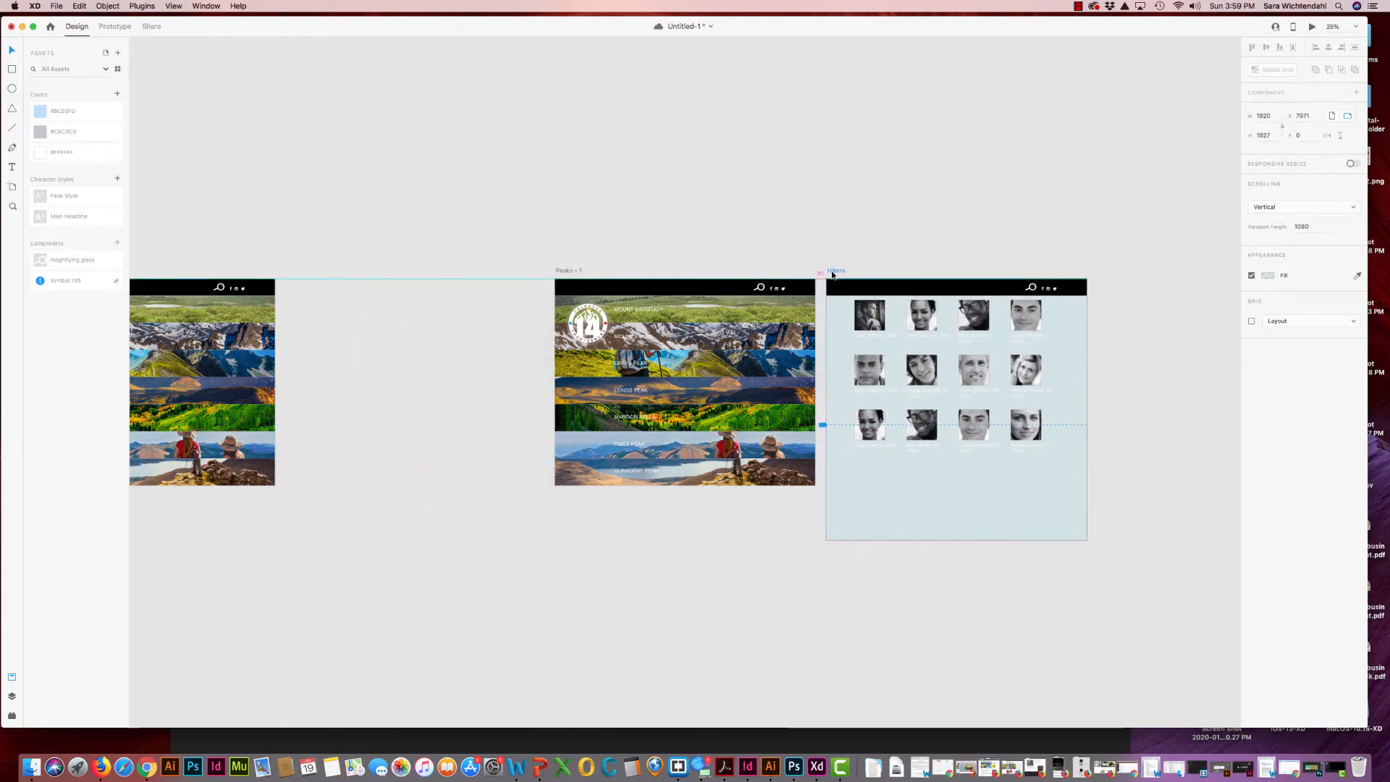
{"action": "left_click_drag", "start_coordinate": [571, 272], "coordinate": [305, 274]}
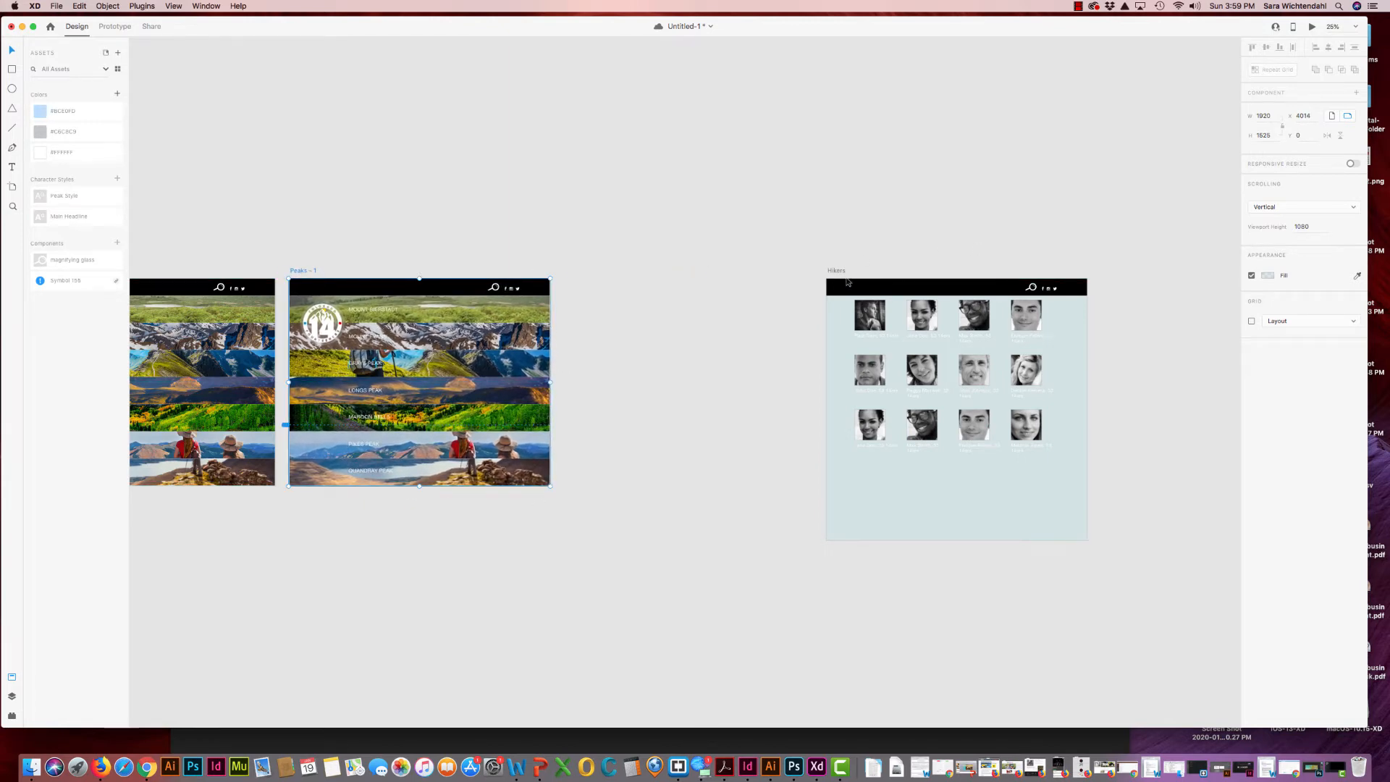
{"action": "left_click_drag", "start_coordinate": [832, 273], "coordinate": [570, 273]}
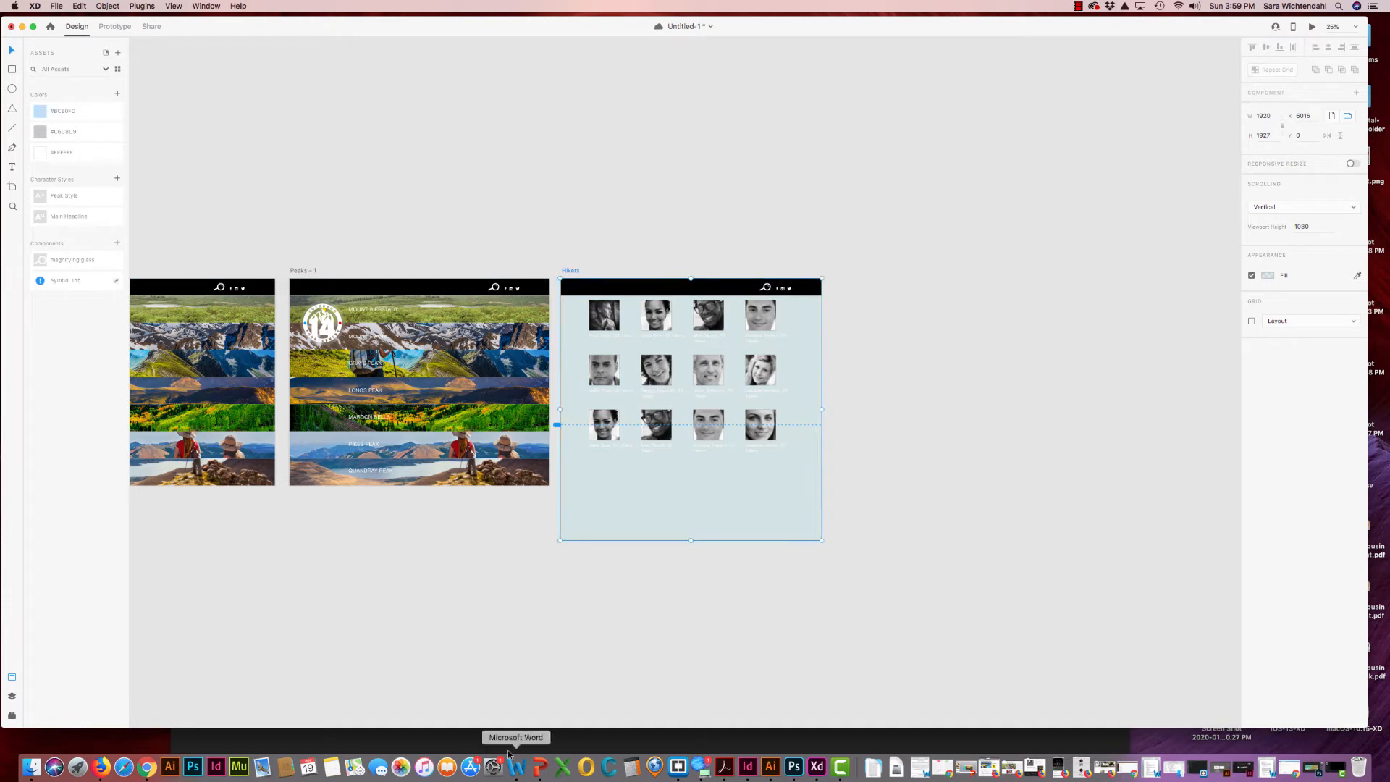
Review the layout of all artboards together and save the document
{"action": "left_click", "coordinate": [430, 573]}
{"action": "left_click_drag", "start_coordinate": [342, 543], "coordinate": [724, 524]}
{"action": "key", "text": "super+minus"}
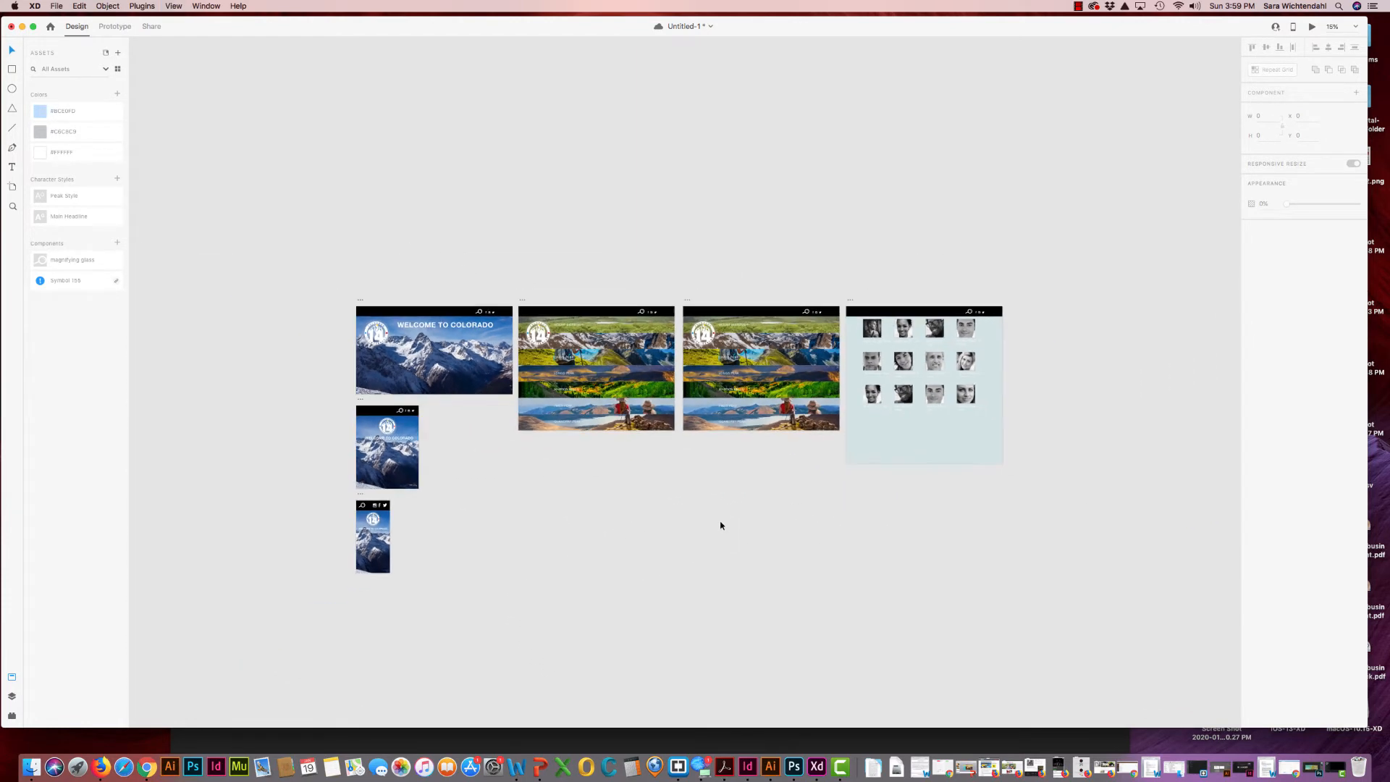
{"action": "key", "text": "super+s"}
Rename the duplicated Peaks artboard as Bierstadt
{"action": "key", "text": "super+equal"}
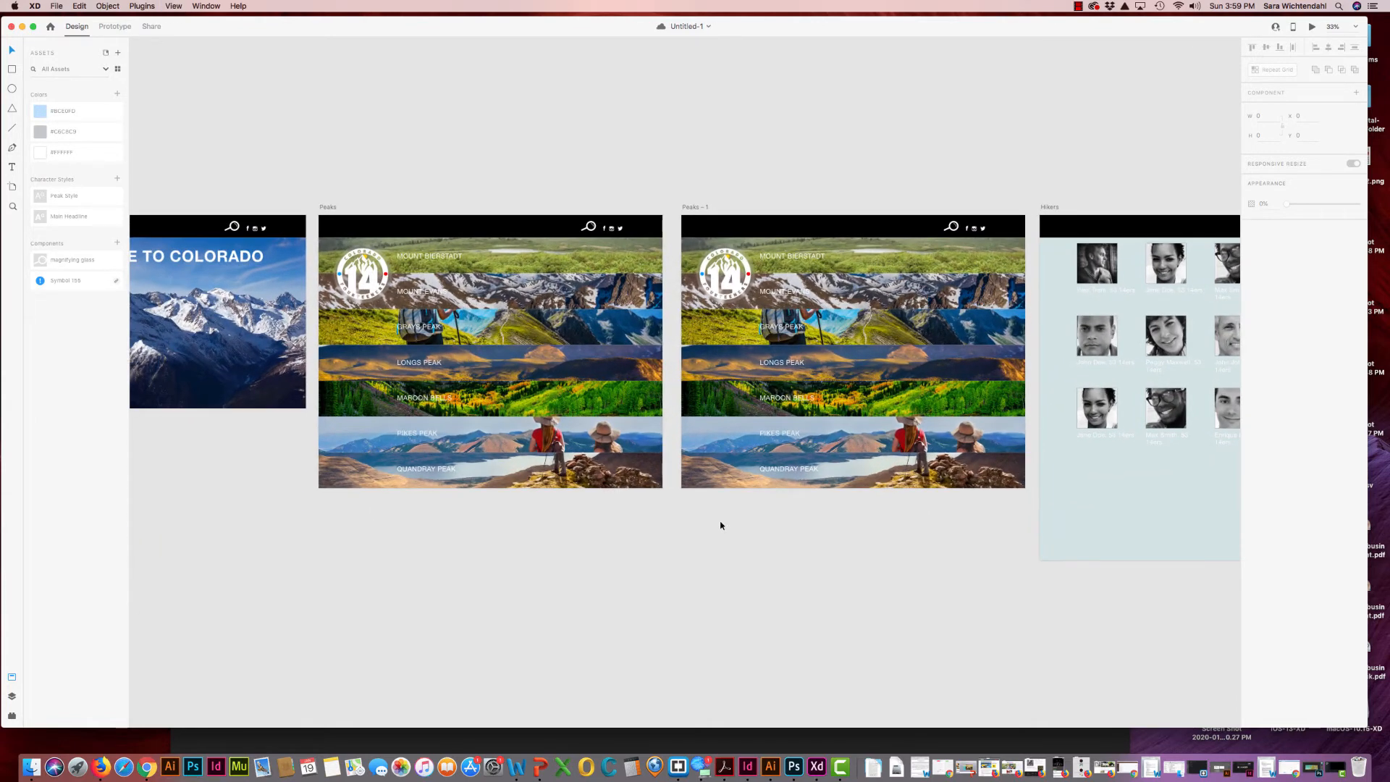
{"action": "left_click", "coordinate": [705, 209]}
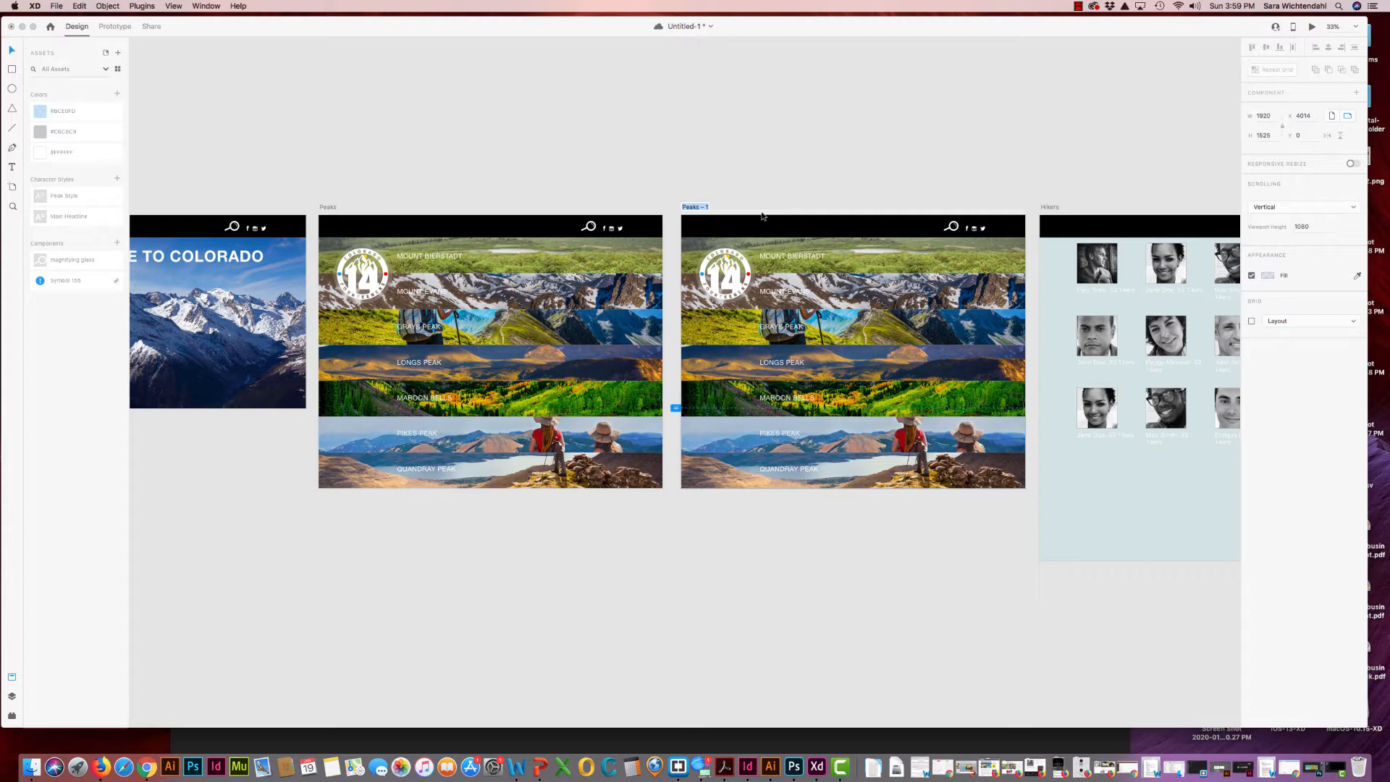
{"action": "type", "text": "Bierstadt"}
{"action": "key", "text": "Return"}
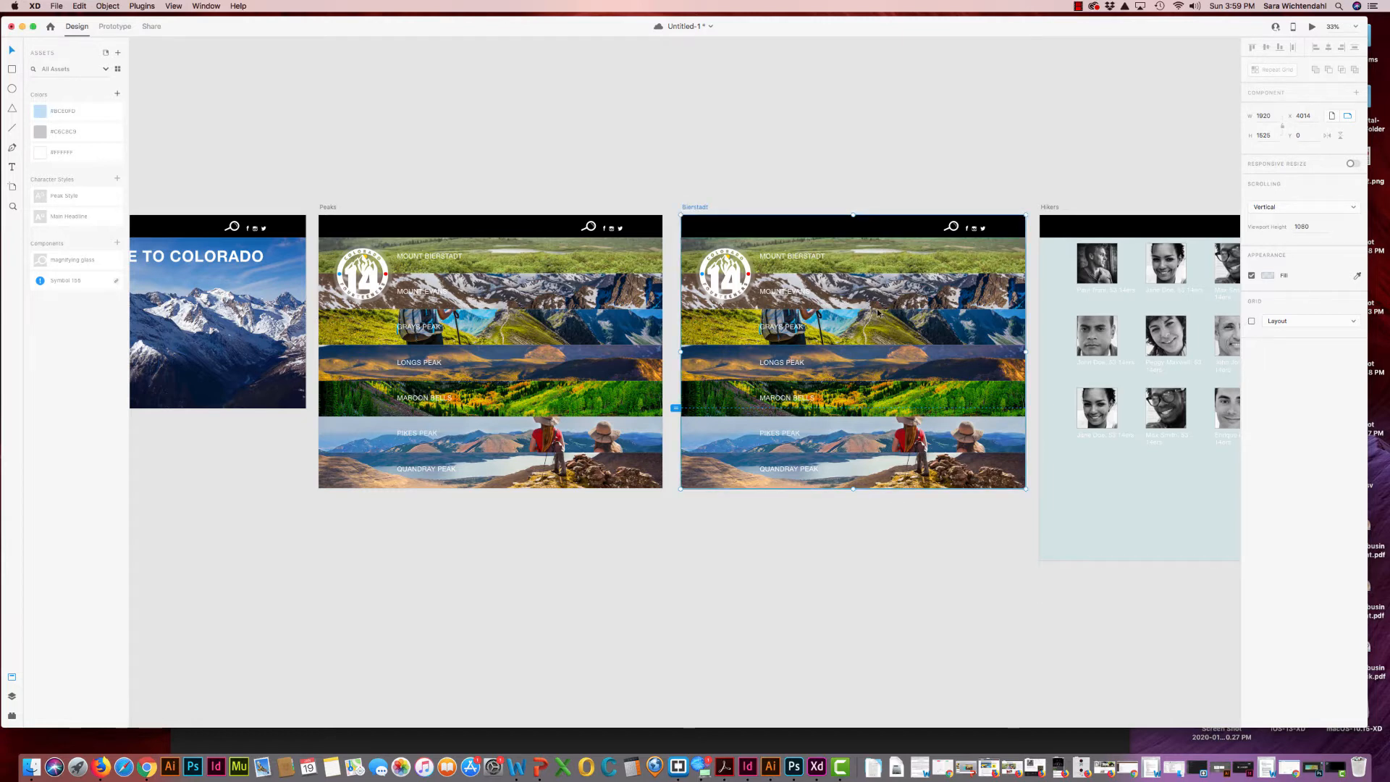
Delete every peak name except Mount Bierstadt from the Bierstadt artboard
{"action": "left_click", "coordinate": [836, 309]}
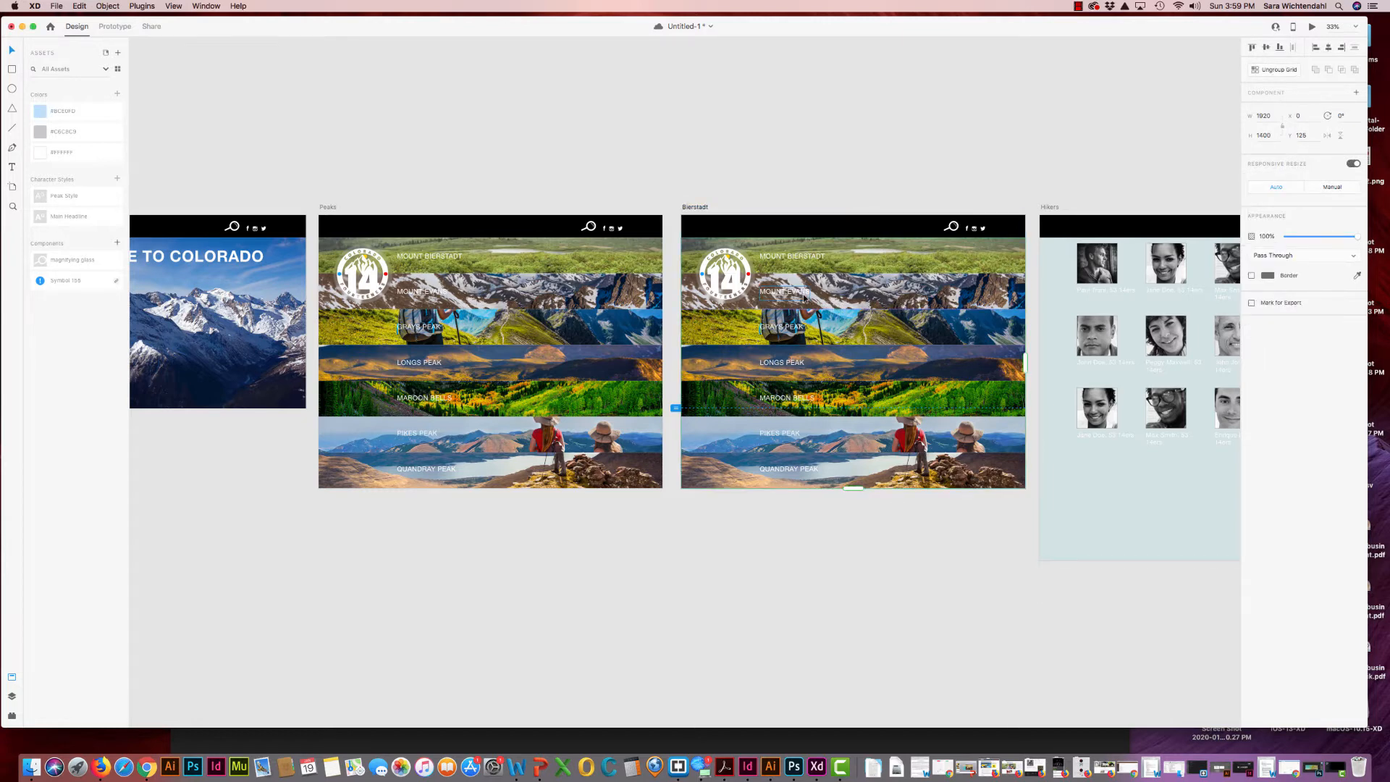
{"action": "double_click", "coordinate": [803, 294]}
{"action": "key", "text": "Delete"}
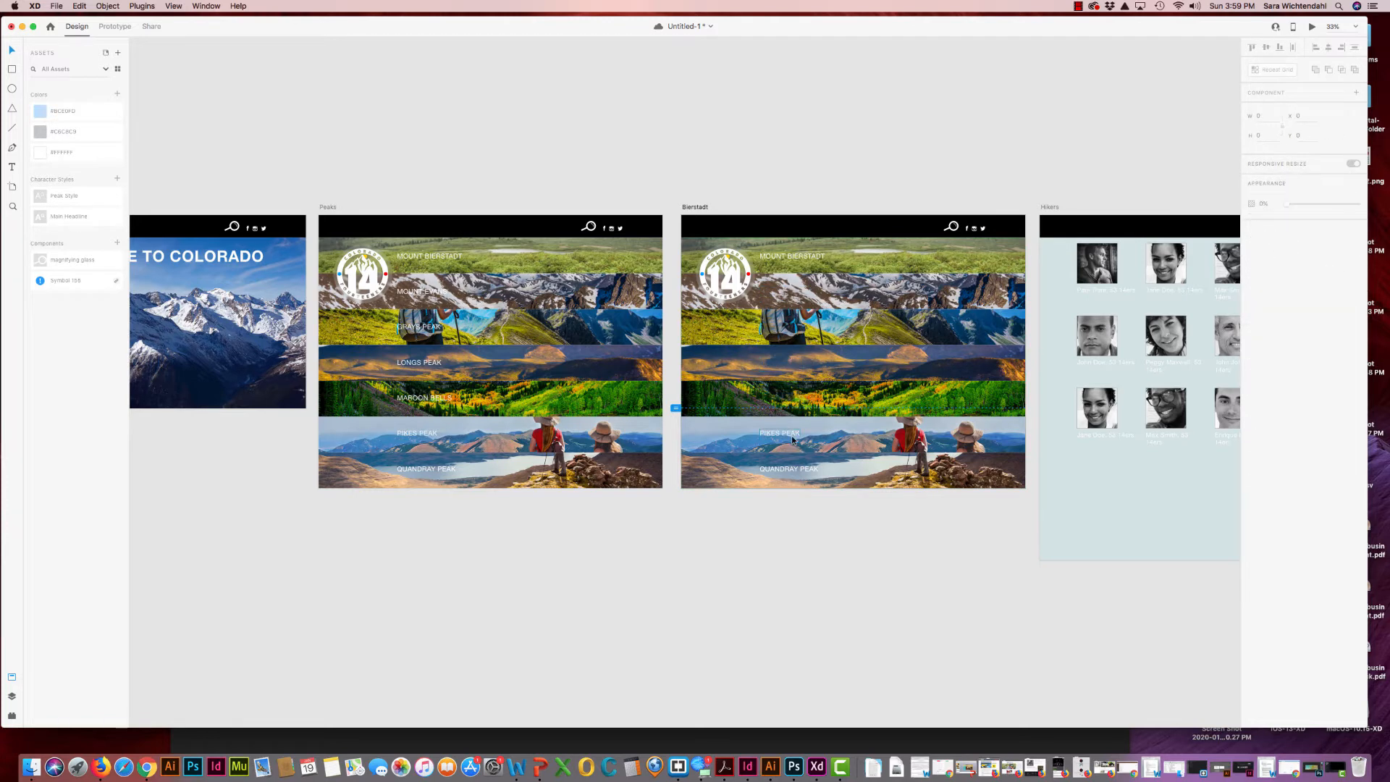
Ungroup the repeat grid of photo strips on the Bierstadt artboard and delete the six strips below the first one
{"action": "left_click", "coordinate": [812, 310]}
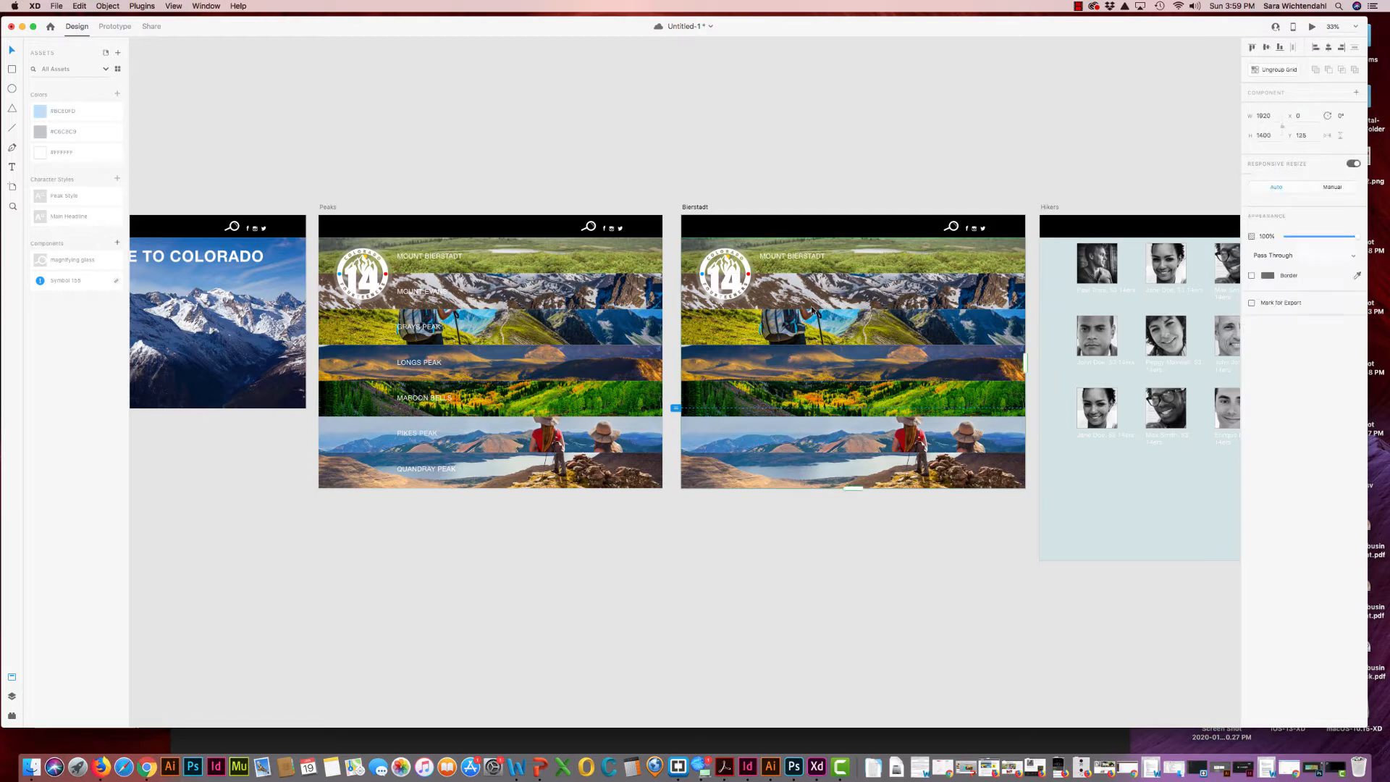
{"action": "key", "text": "super+shift+g"}
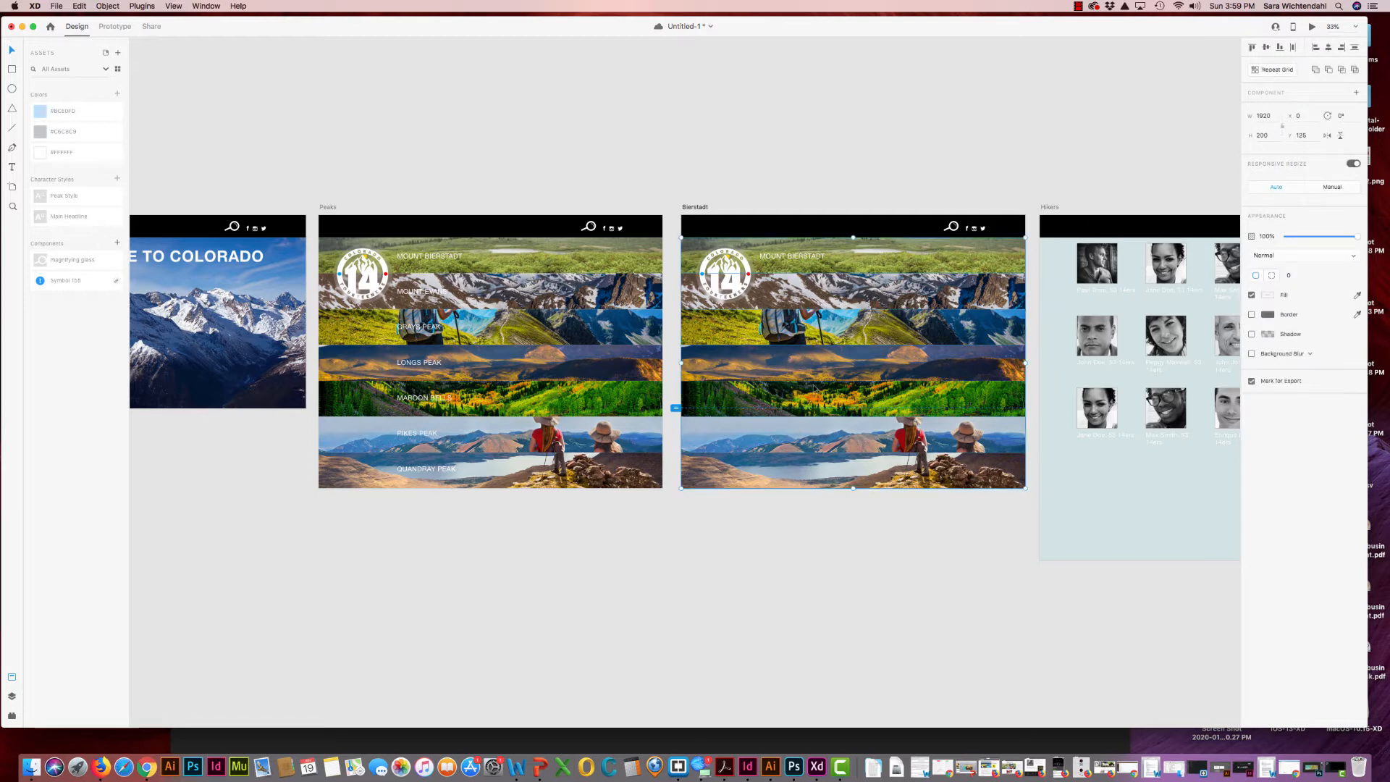
{"action": "double_click", "coordinate": [790, 303]}
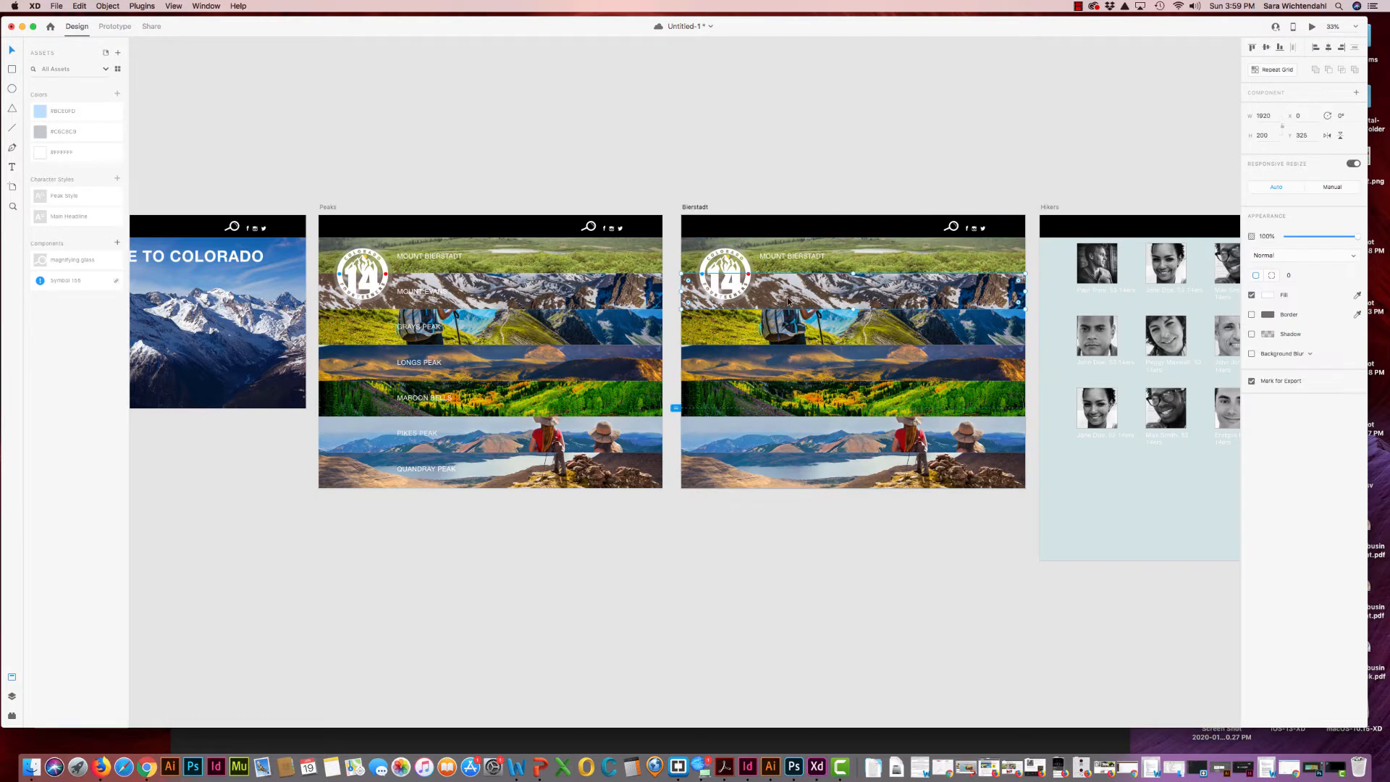
{"action": "key", "text": "Delete"}
{"action": "left_click", "coordinate": [802, 326]}
{"action": "key", "text": "Delete"}
{"action": "left_click", "coordinate": [828, 366]}
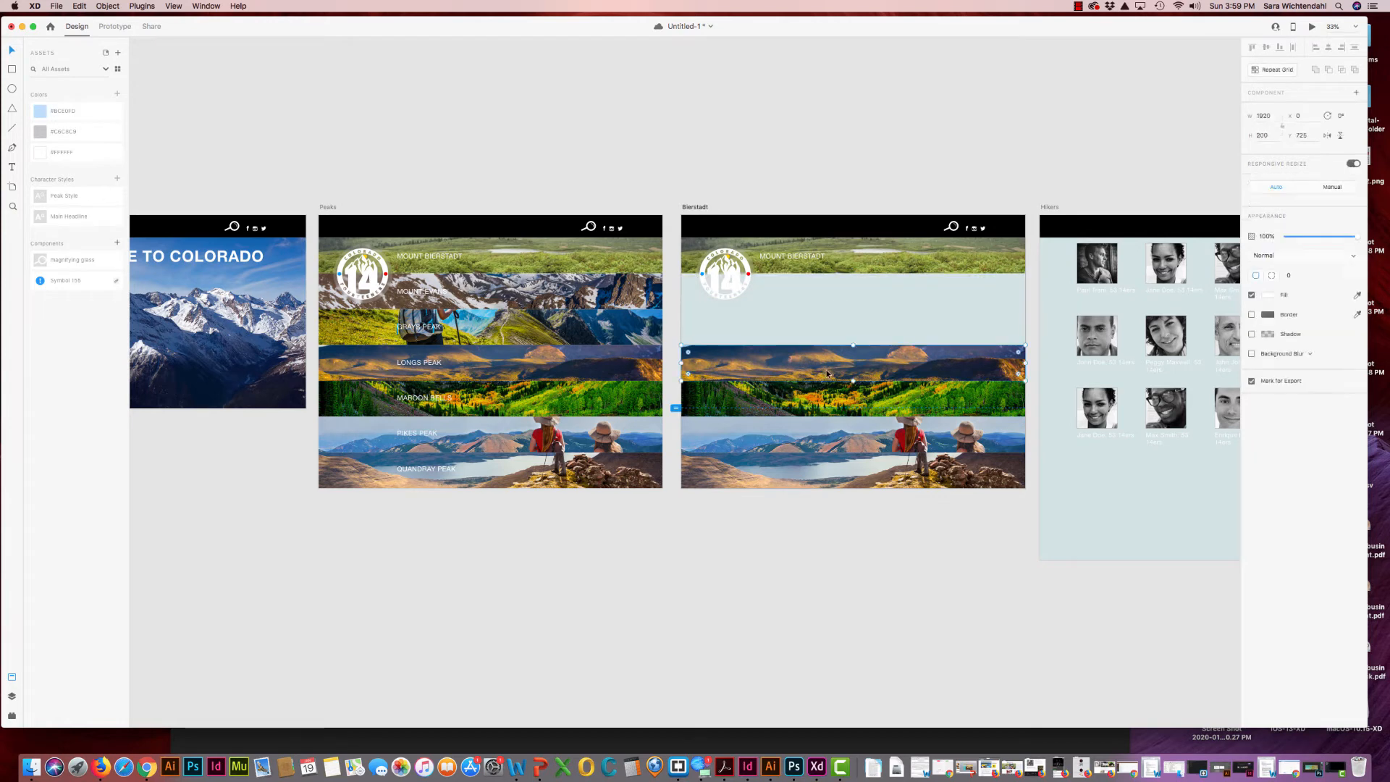
{"action": "key", "text": "Delete"}
{"action": "left_click", "coordinate": [831, 391]}
{"action": "key", "text": "Delete"}
{"action": "left_click", "coordinate": [831, 434]}
{"action": "key", "text": "Delete"}
{"action": "left_click", "coordinate": [831, 471]}
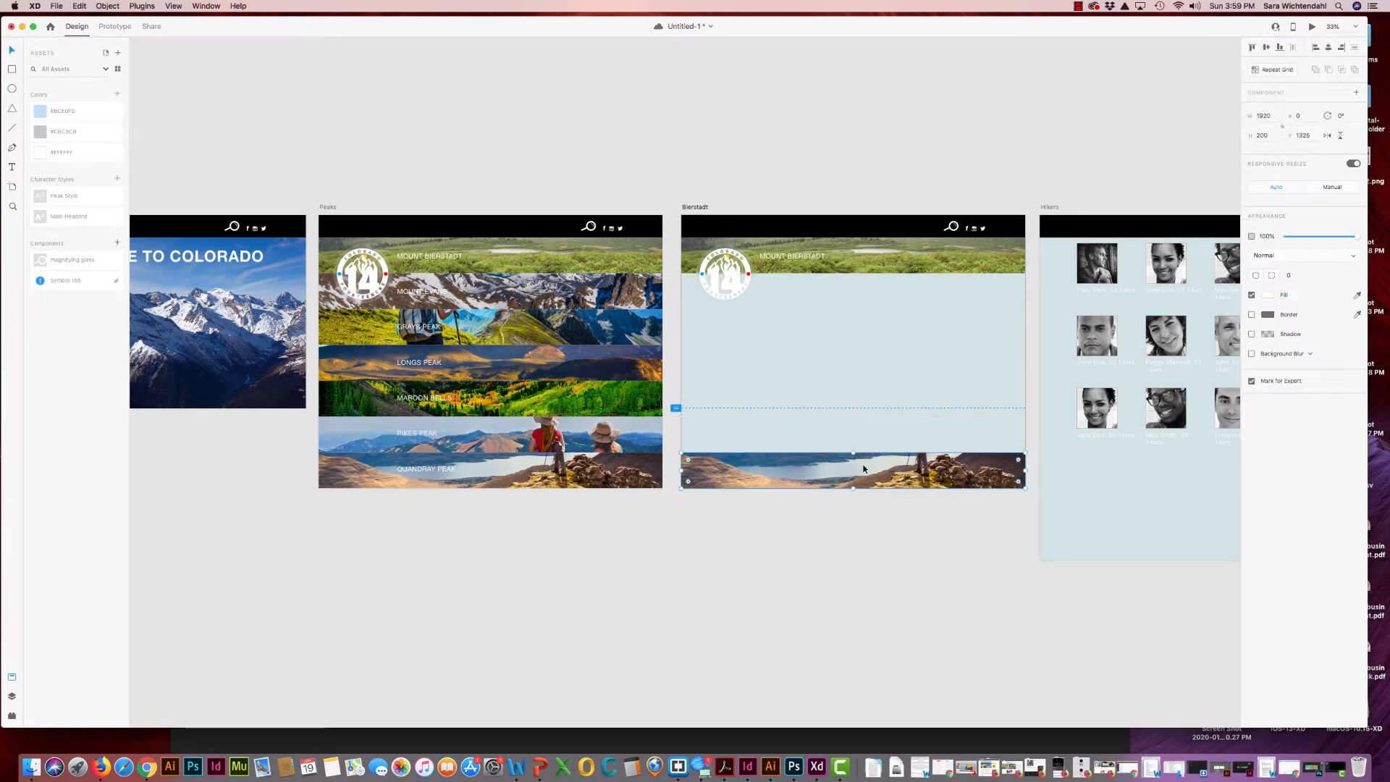
{"action": "key", "text": "Delete"}
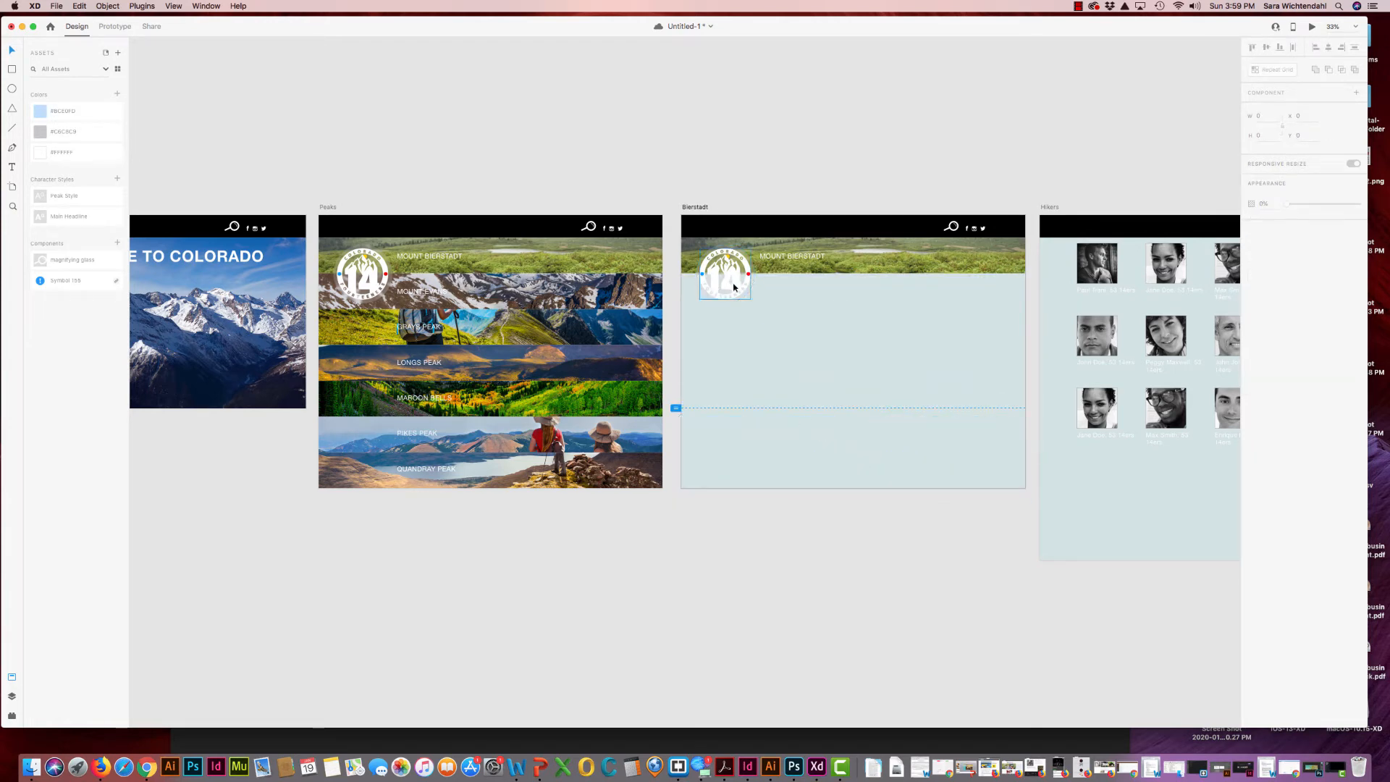
Stretch the remaining Bierstadt photo strip down to the viewport line, making it about 951 high
{"action": "left_click", "coordinate": [870, 275]}
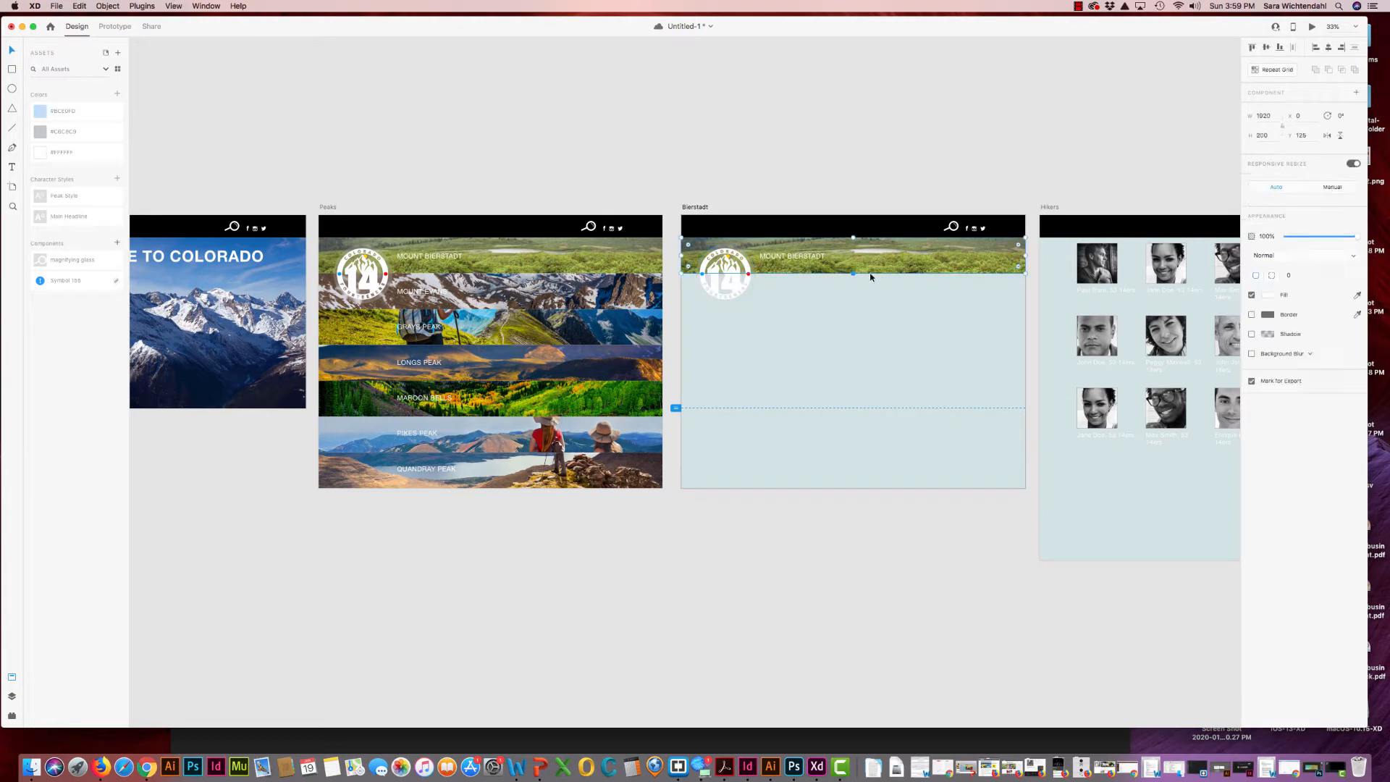
{"action": "left_click_drag", "start_coordinate": [856, 278], "coordinate": [868, 409]}
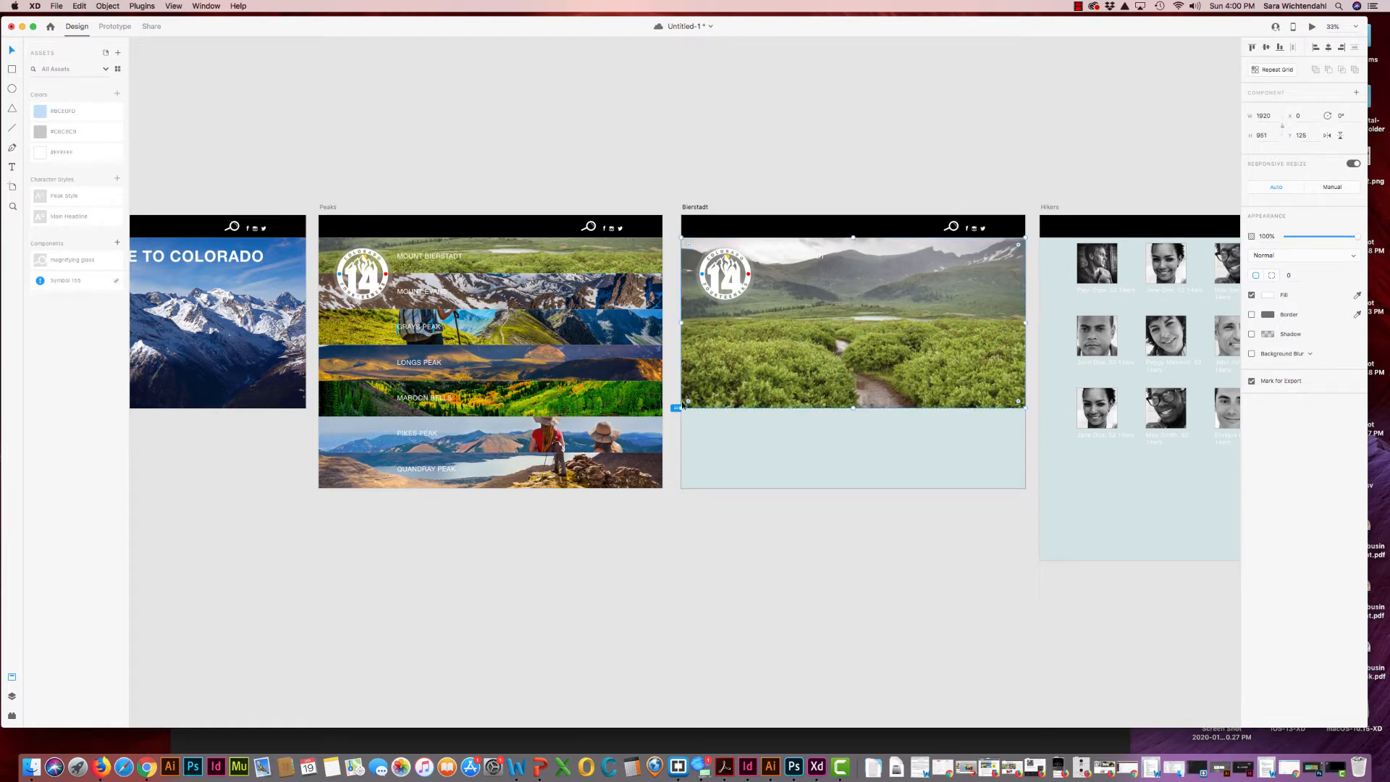
Shorten the Bierstadt artboard to about 1080 high so it ends at the bottom of the mountain photo
{"action": "left_click", "coordinate": [698, 209]}
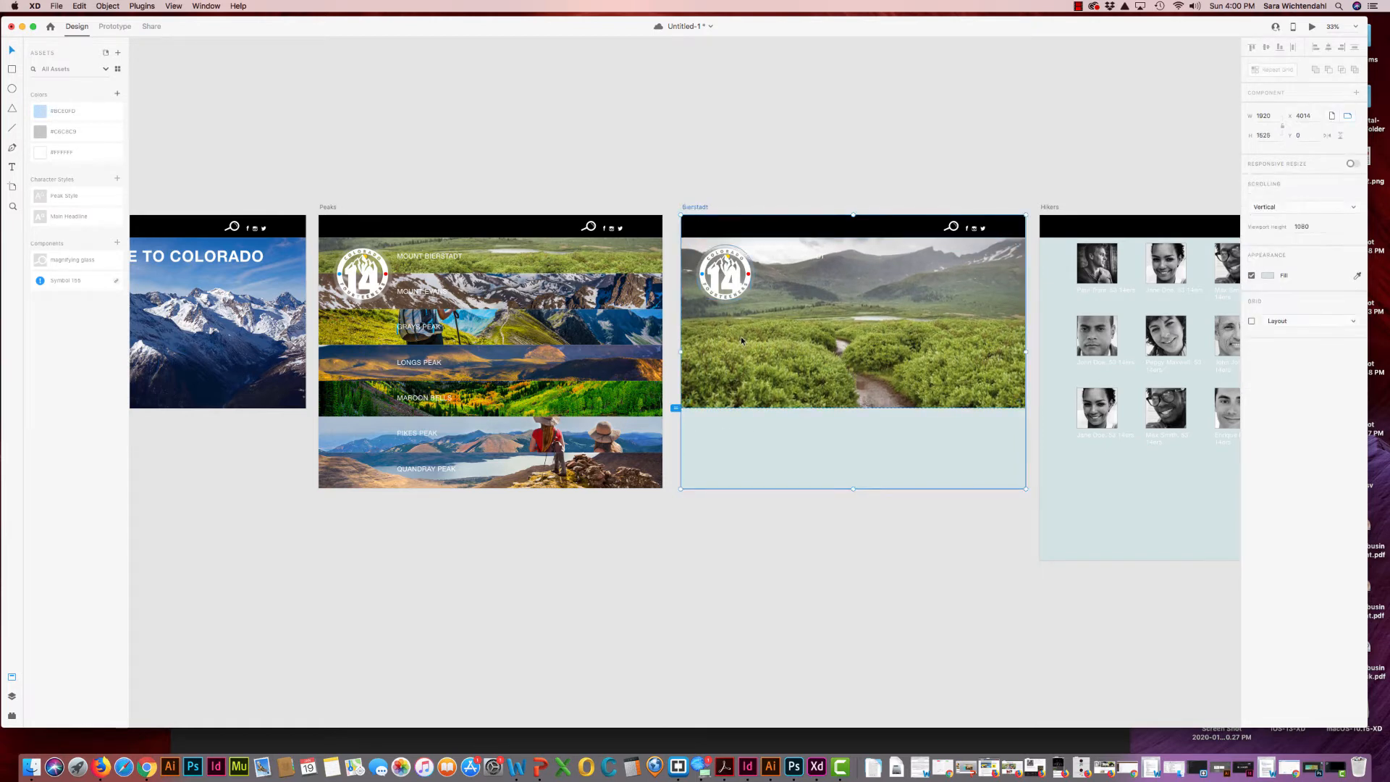
{"action": "left_click_drag", "start_coordinate": [854, 488], "coordinate": [857, 411]}
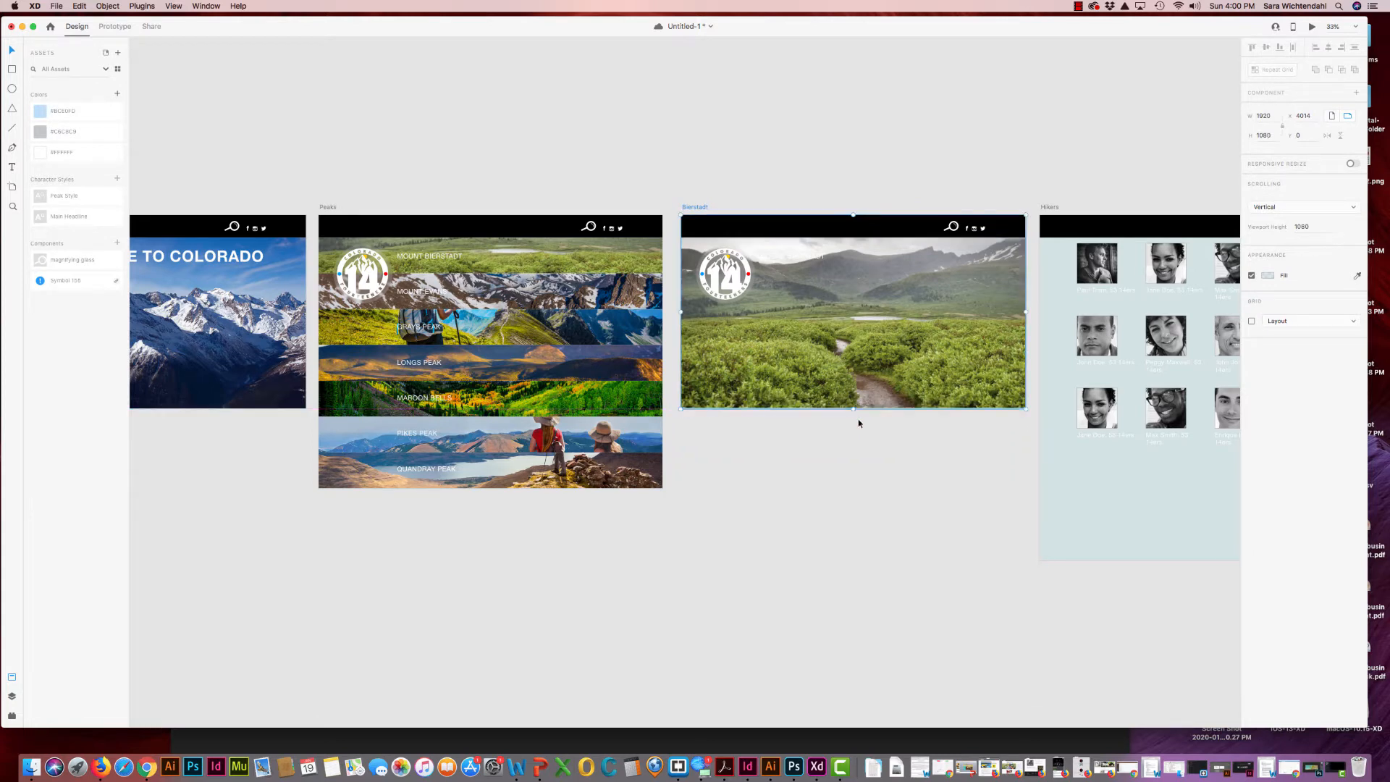
{"action": "left_click", "coordinate": [872, 456]}
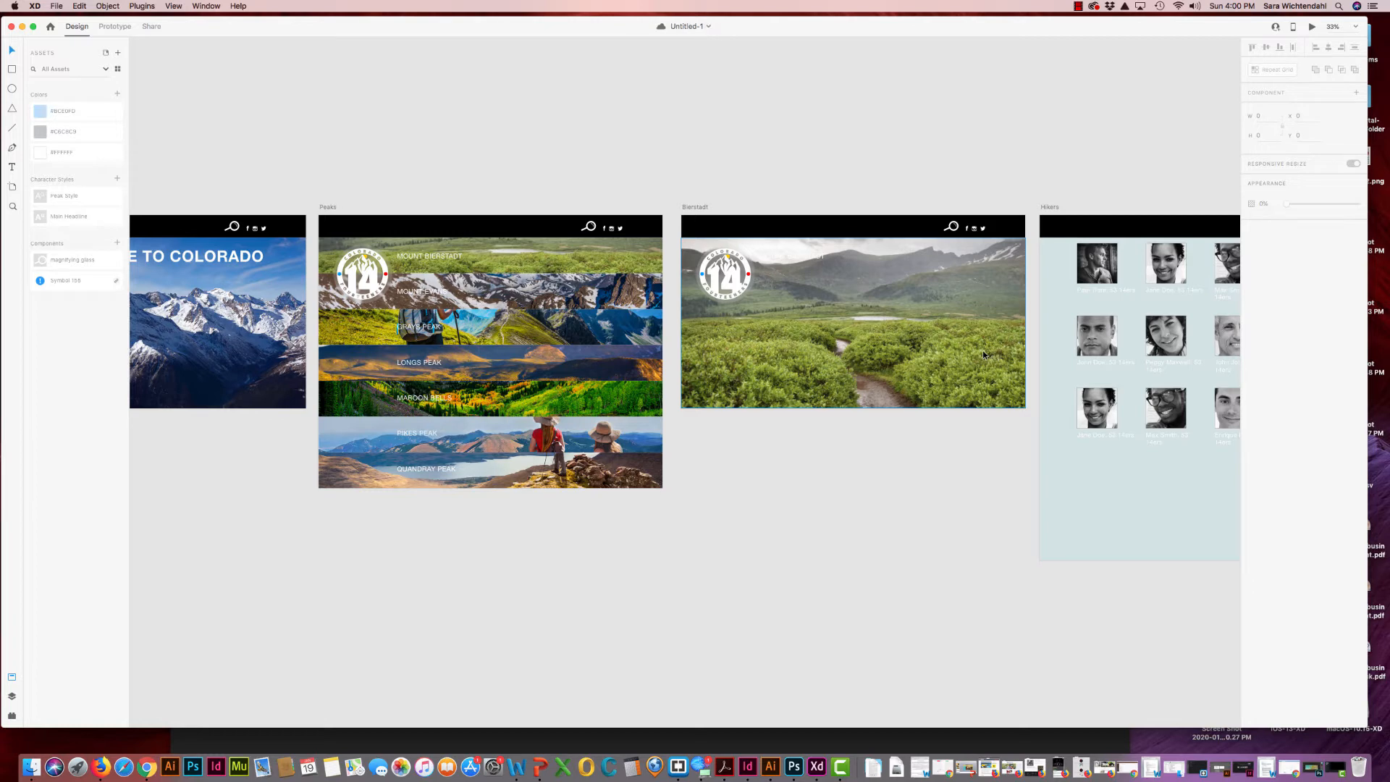
Draw a rectangle about 1300 x 390 over the Bierstadt photo, extending to the artboard's right edge
{"action": "key", "text": "super+equal"}
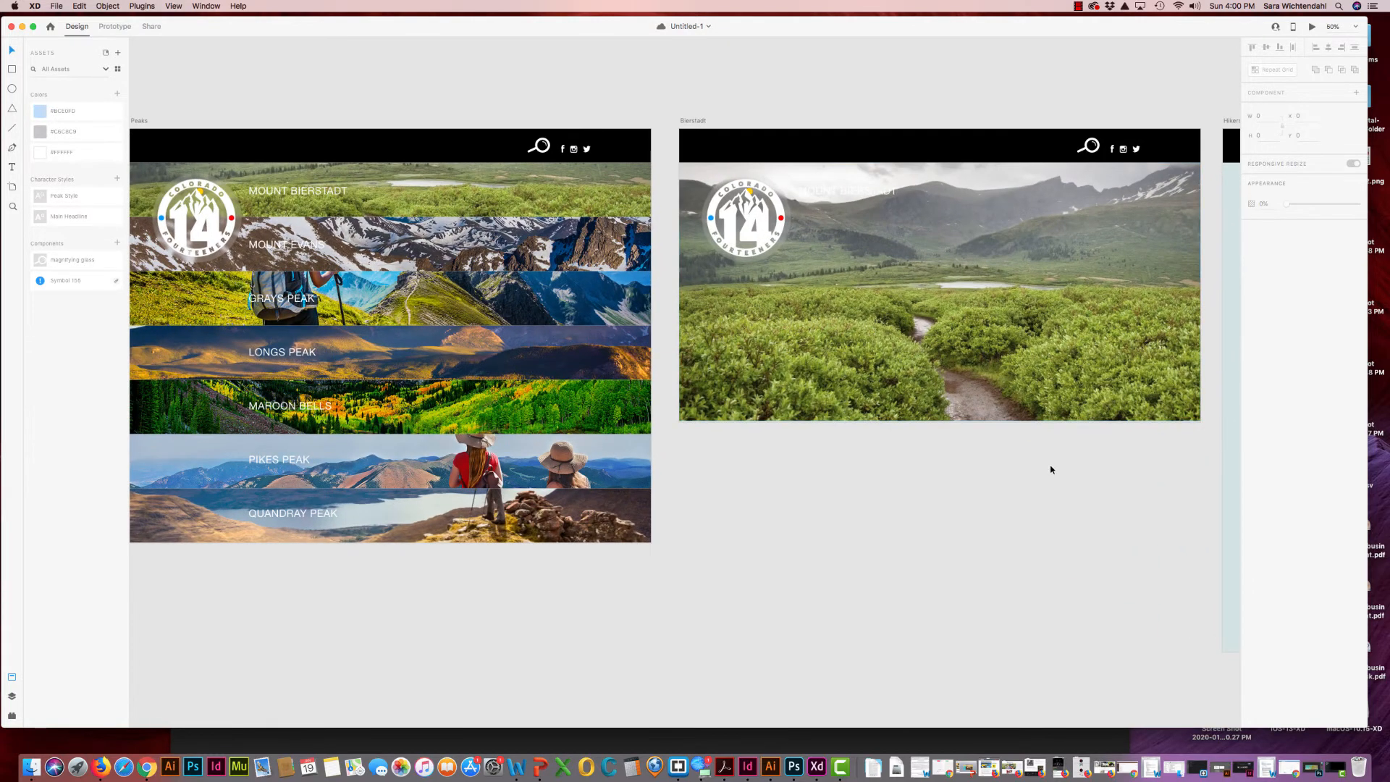
{"action": "left_click_drag", "start_coordinate": [1005, 447], "coordinate": [769, 466]}
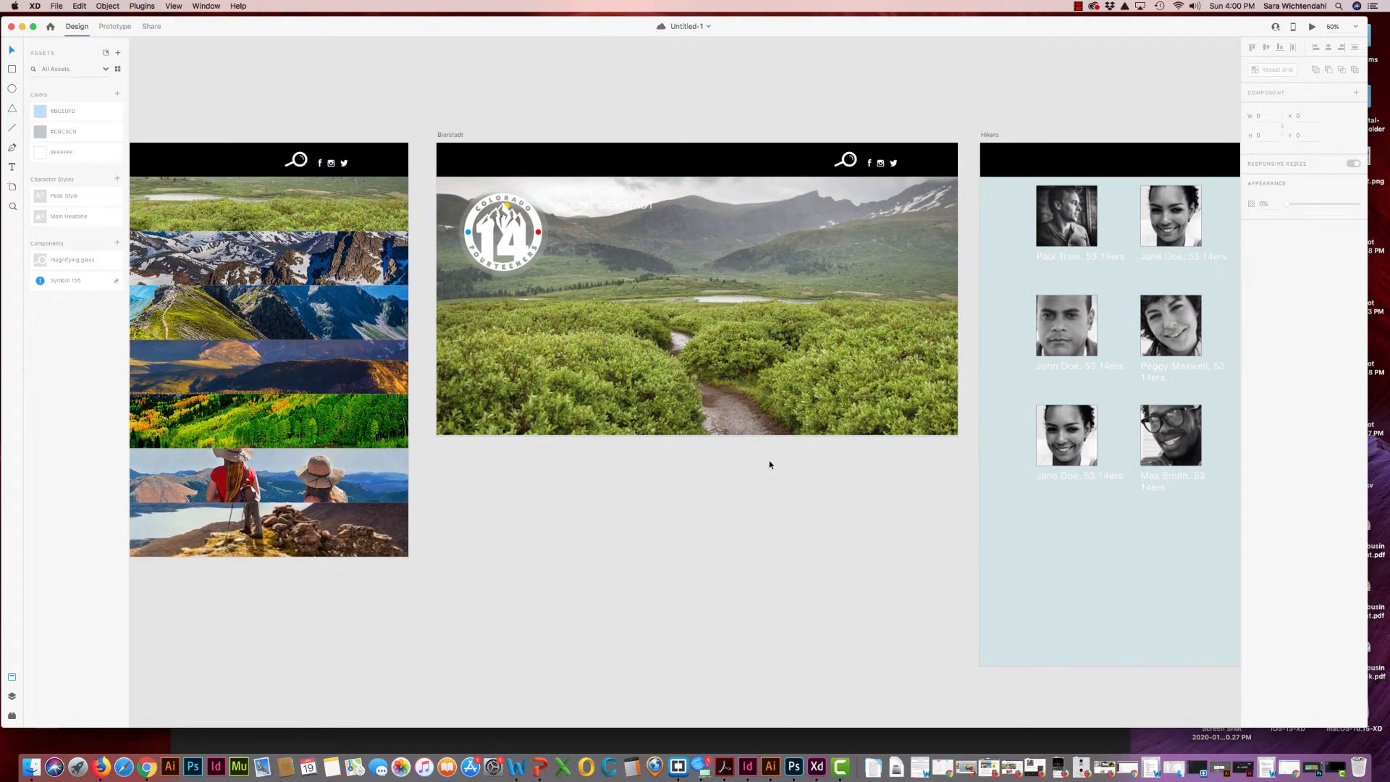
{"action": "left_click", "coordinate": [15, 69]}
{"action": "left_click_drag", "start_coordinate": [605, 344], "coordinate": [958, 241]}
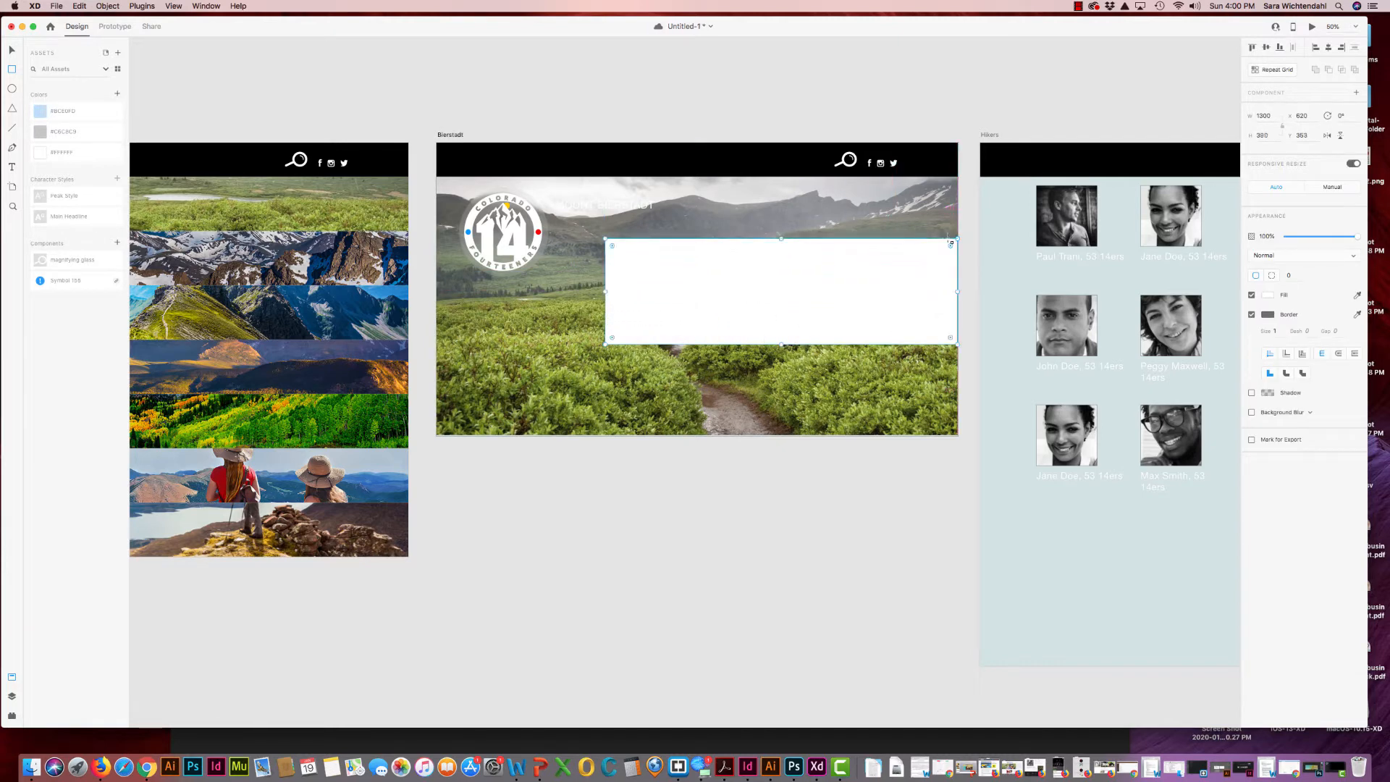
Turn on background blur for the rectangle, raise its brightness to about 28, and remove its border
{"action": "left_click", "coordinate": [1252, 413]}
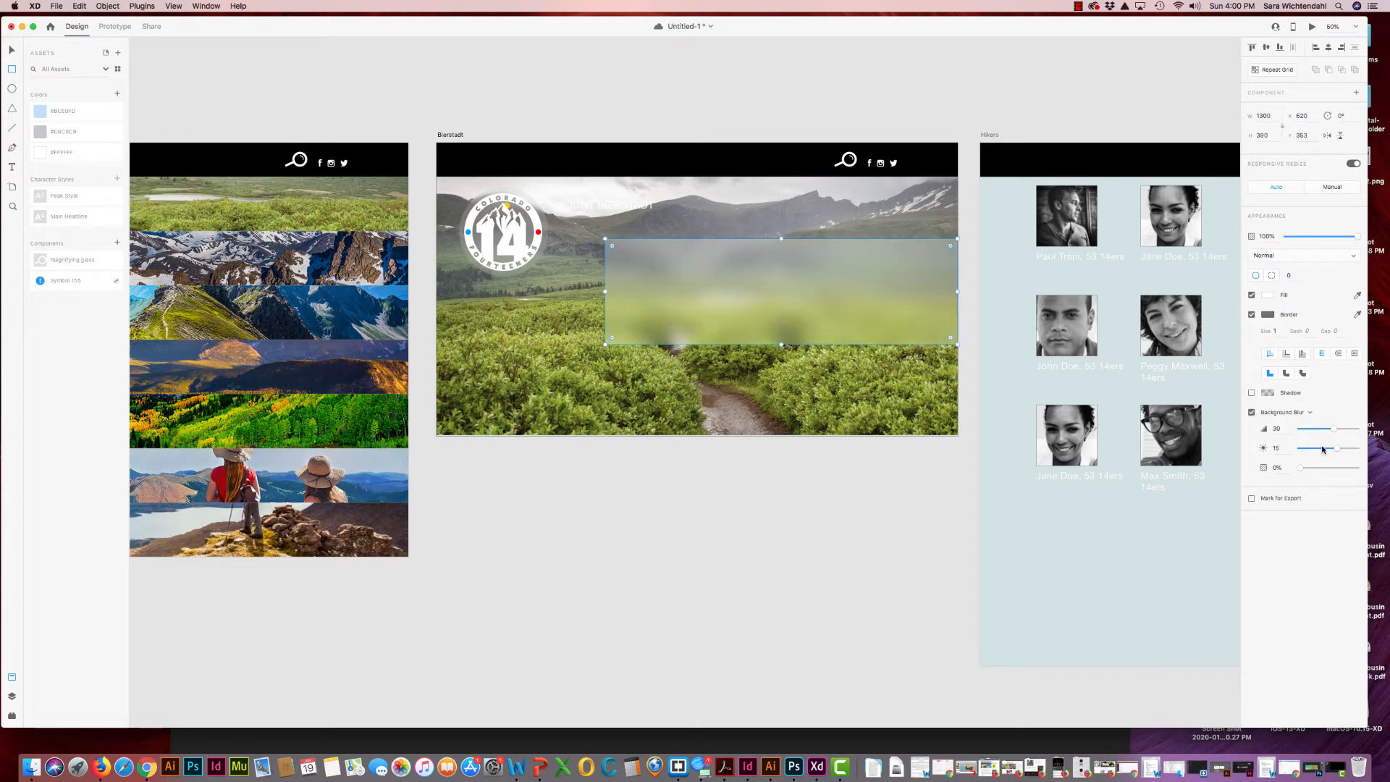
{"action": "left_click_drag", "start_coordinate": [1338, 450], "coordinate": [1346, 450]}
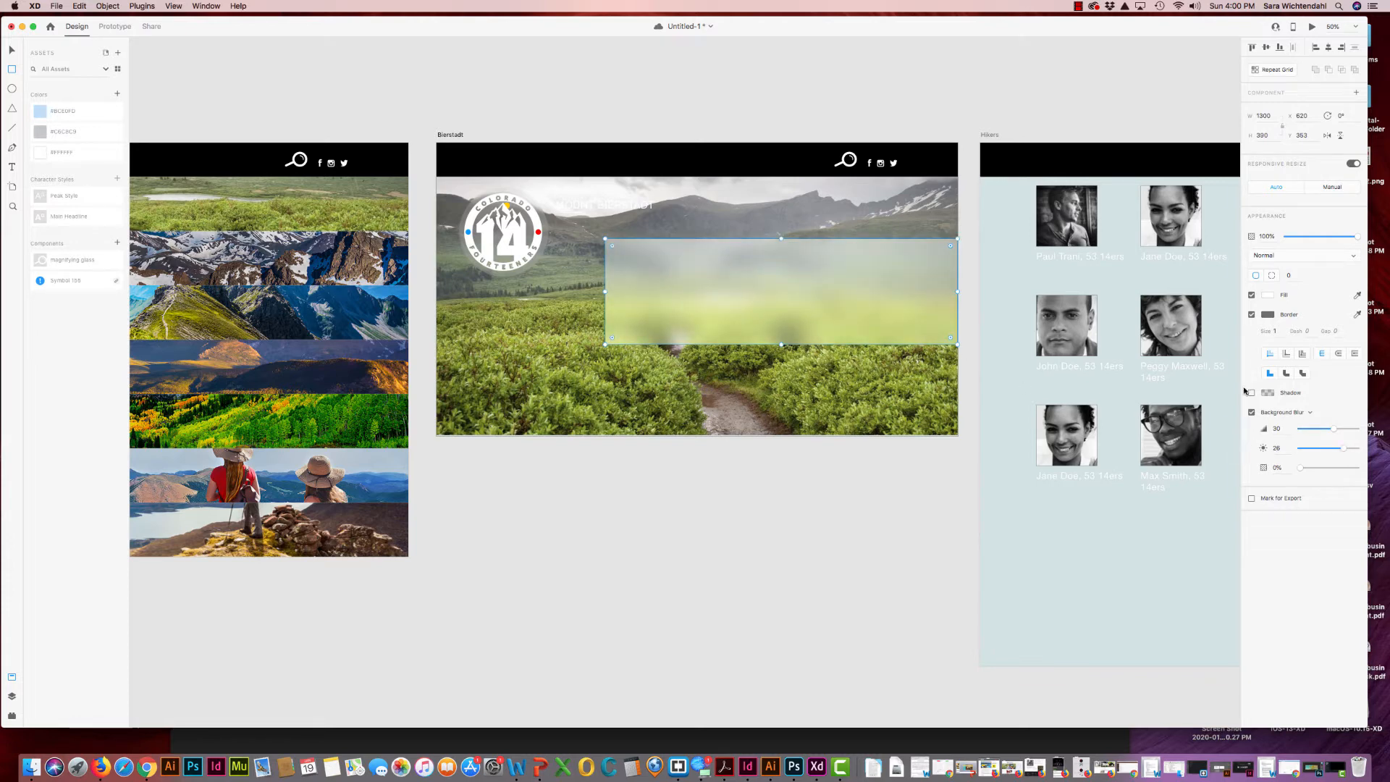
{"action": "left_click", "coordinate": [1251, 315]}
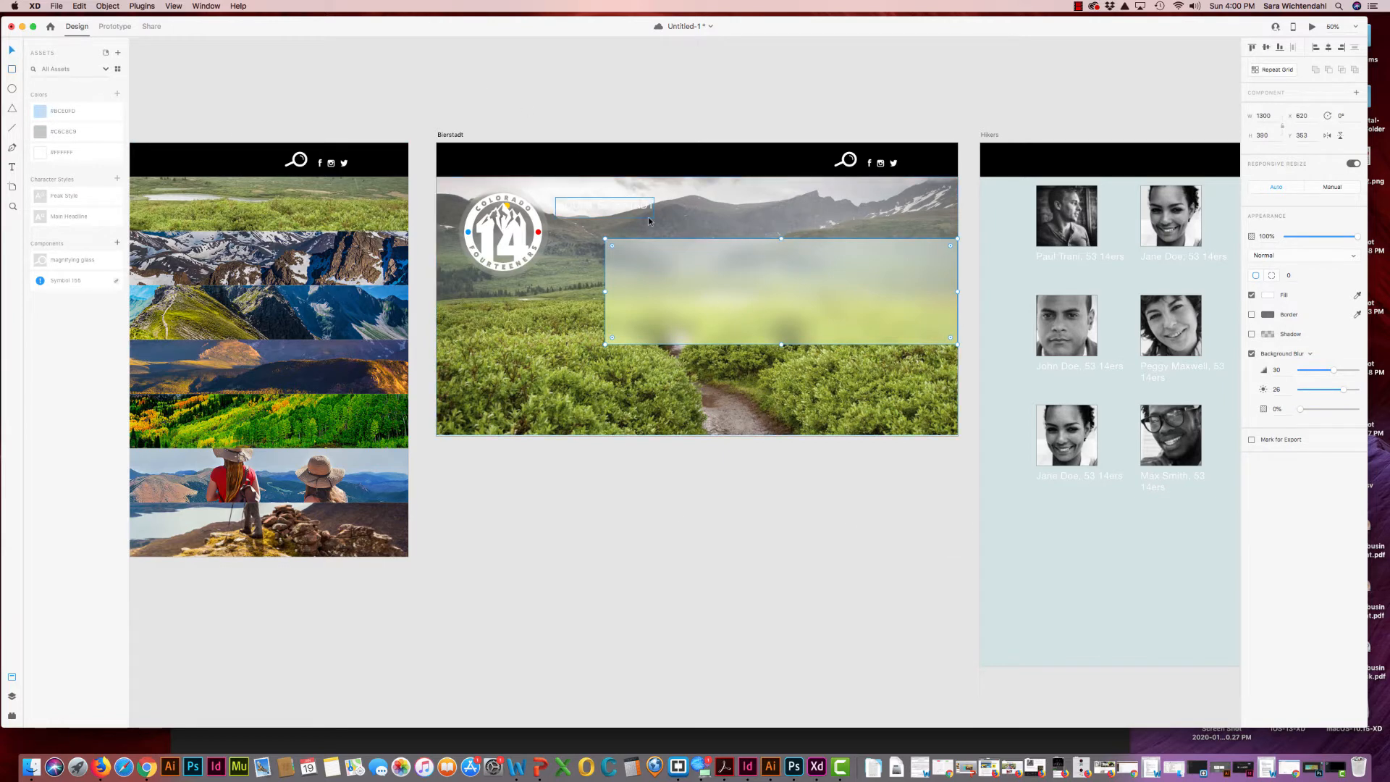
Move the MOUNT BIERSTADT title onto the upper left of the blurred panel and set its fill to black (#000000)
{"action": "left_click_drag", "start_coordinate": [595, 210], "coordinate": [675, 263]}
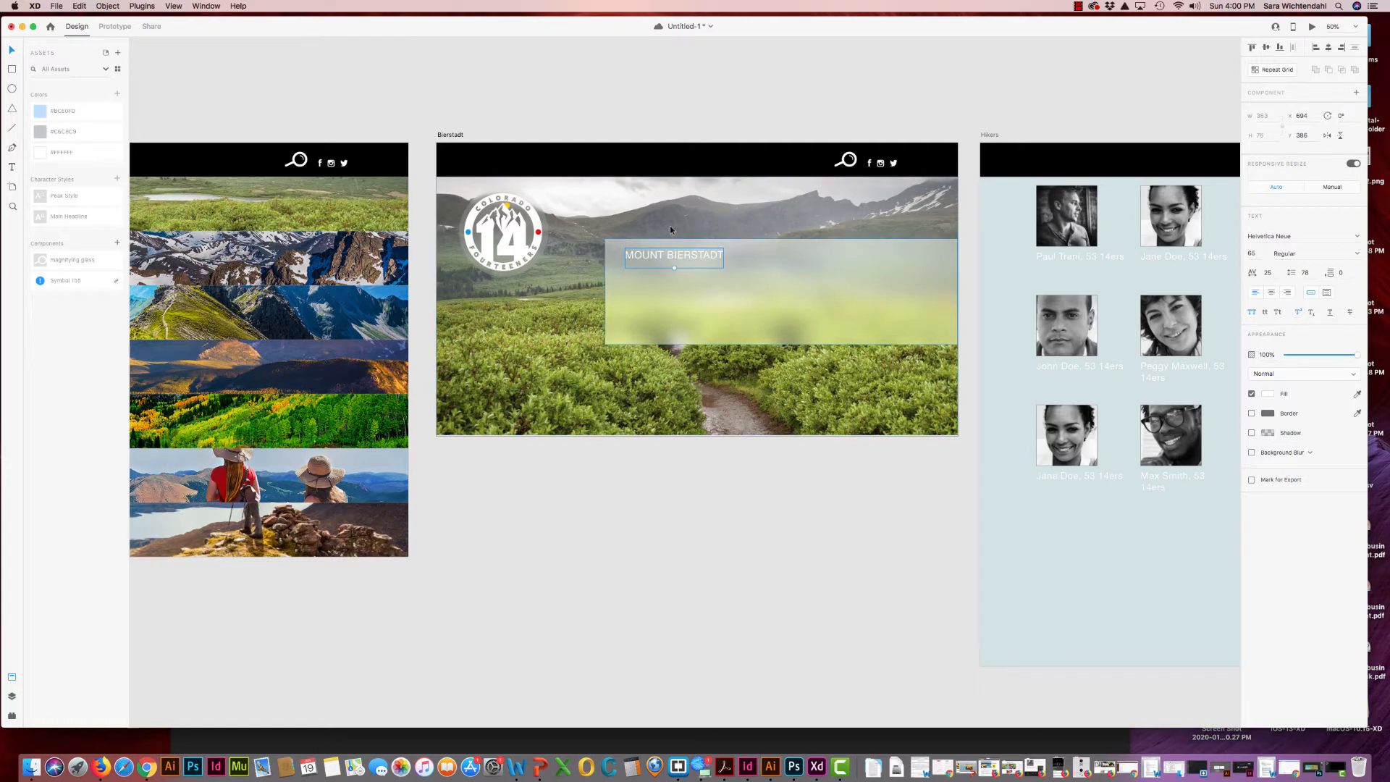
{"action": "left_click", "coordinate": [700, 95]}
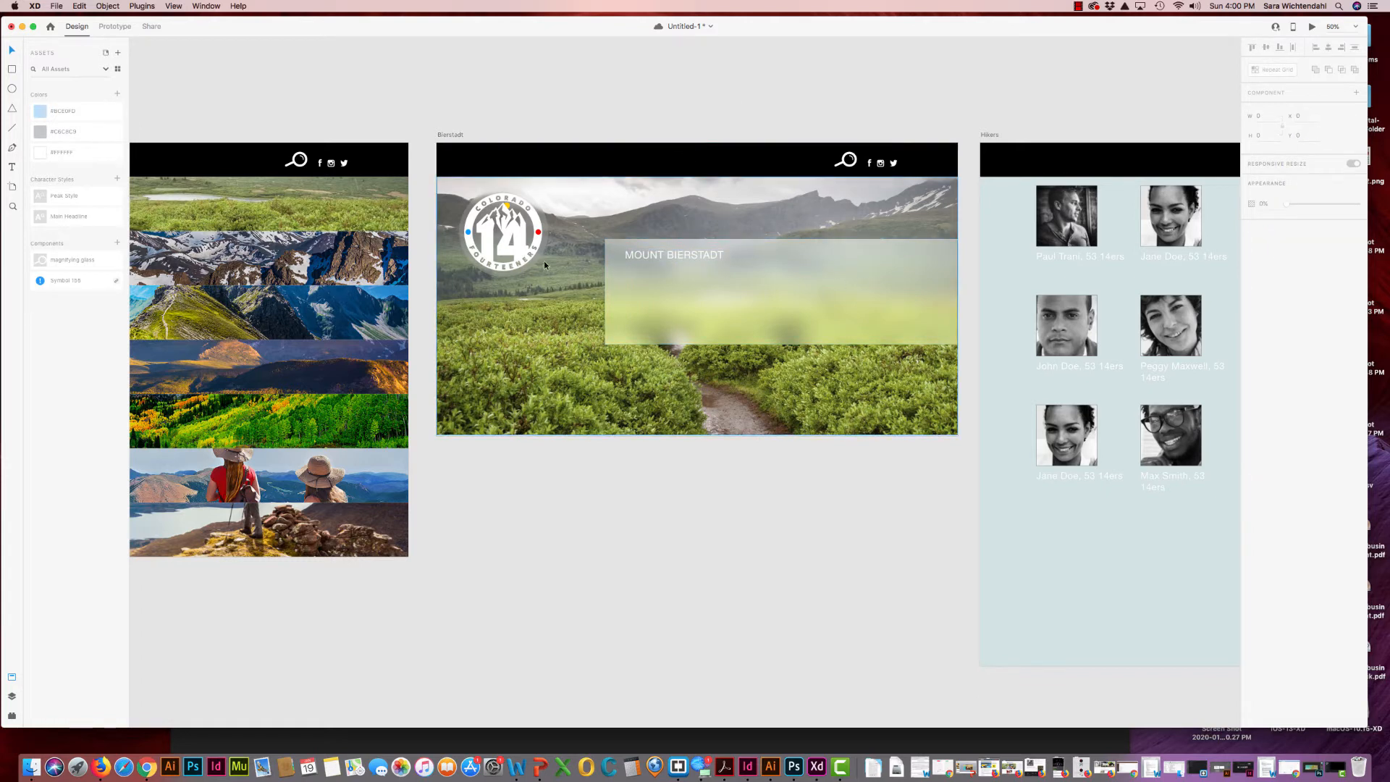
{"action": "double_click", "coordinate": [698, 254]}
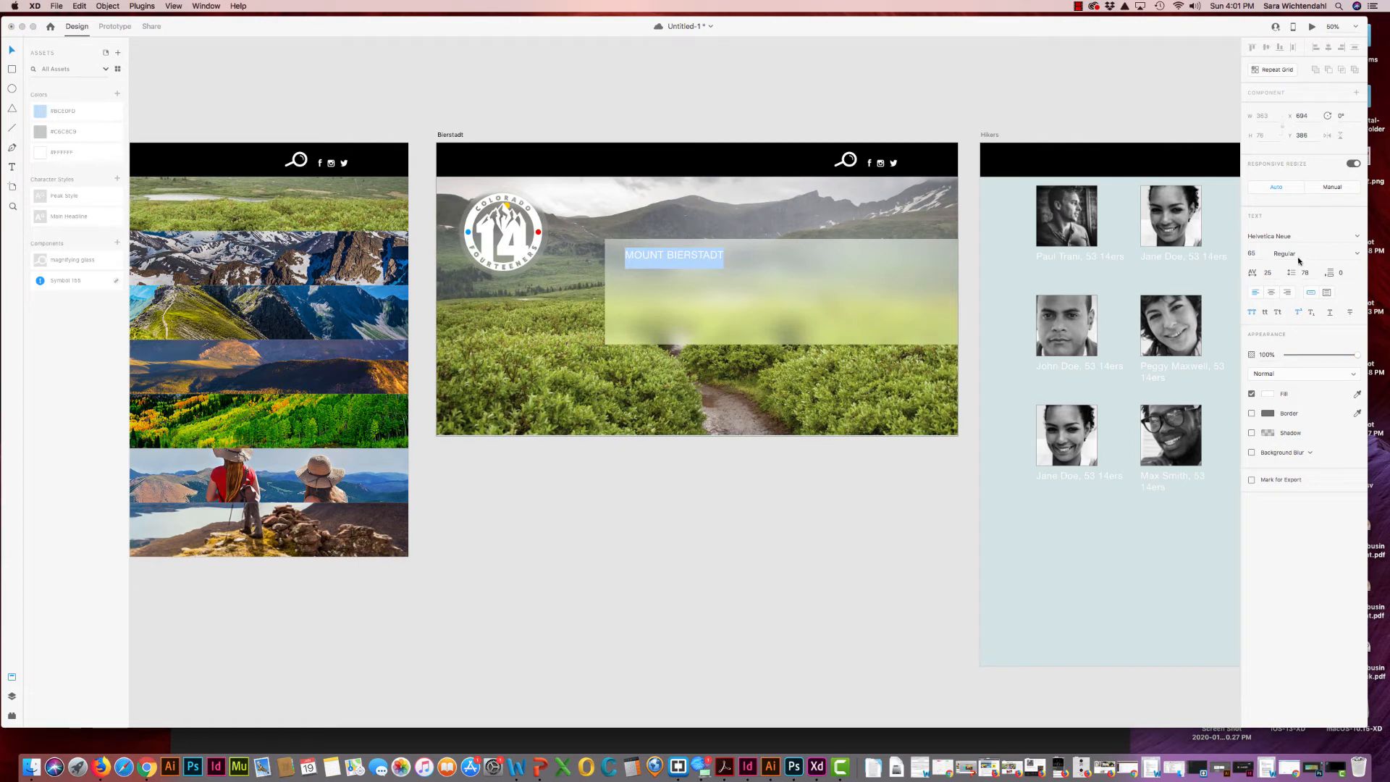
{"action": "left_click", "coordinate": [1271, 398]}
{"action": "left_click_drag", "start_coordinate": [1154, 407], "coordinate": [1132, 426]}
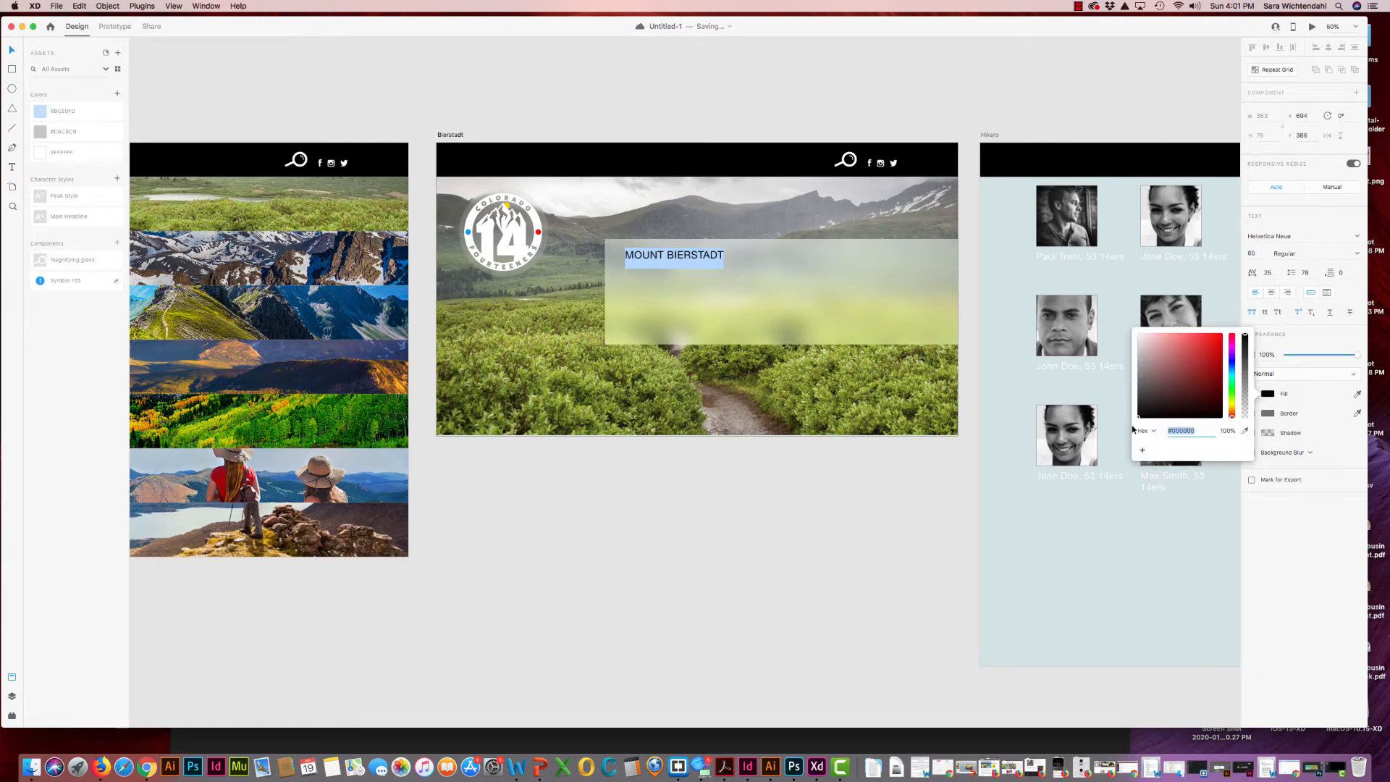
{"action": "left_click", "coordinate": [259, 114]}
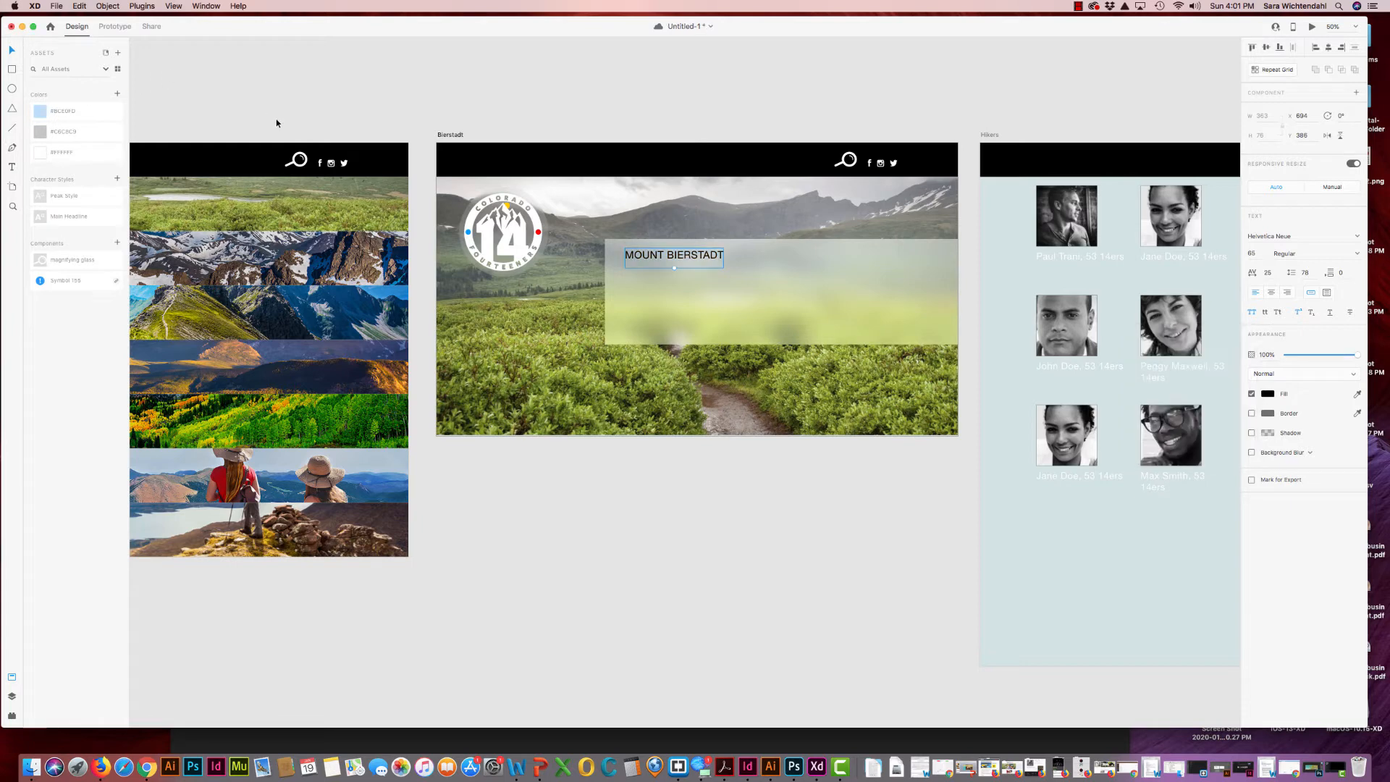
{"action": "left_click", "coordinate": [522, 127]}
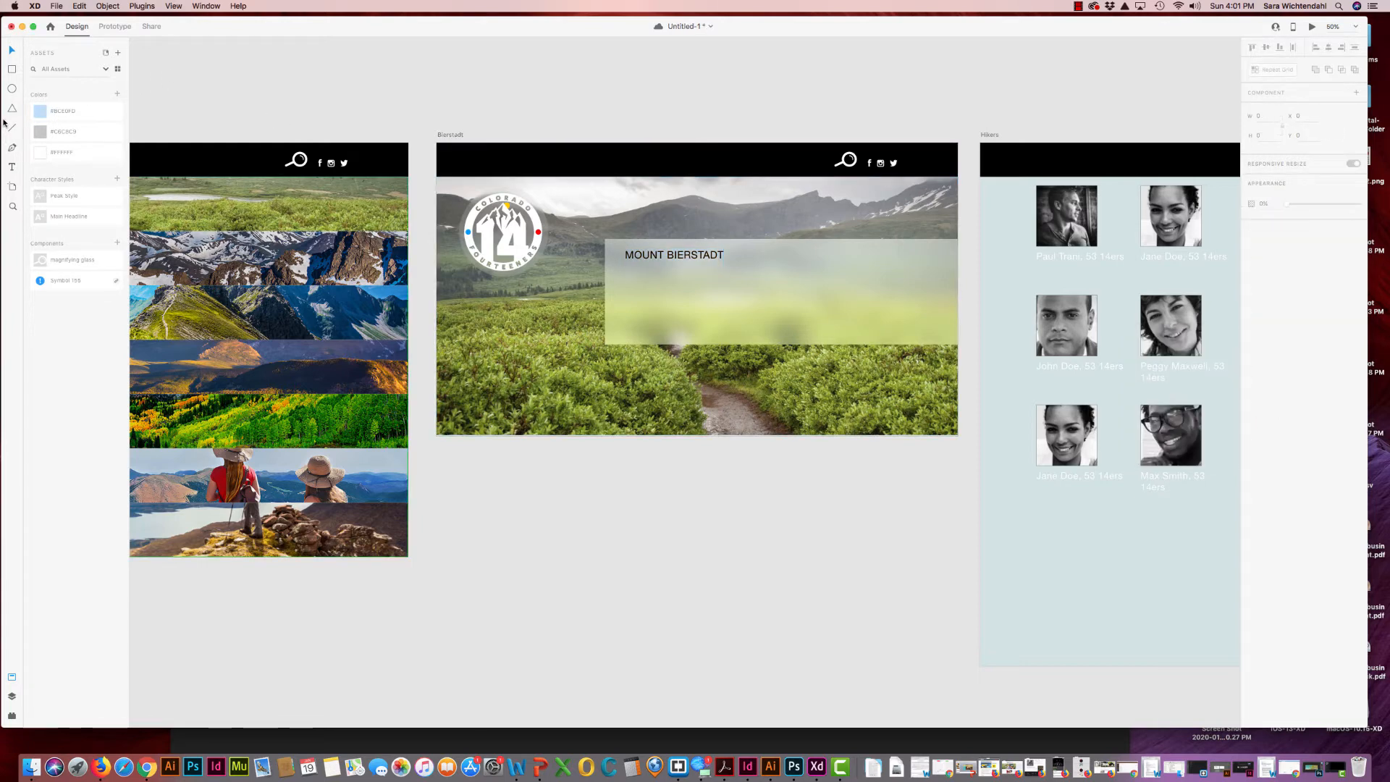
{"action": "left_click", "coordinate": [12, 167]}
{"action": "left_click", "coordinate": [605, 280]}
{"action": "left_click_drag", "start_coordinate": [624, 274], "coordinate": [886, 332]}
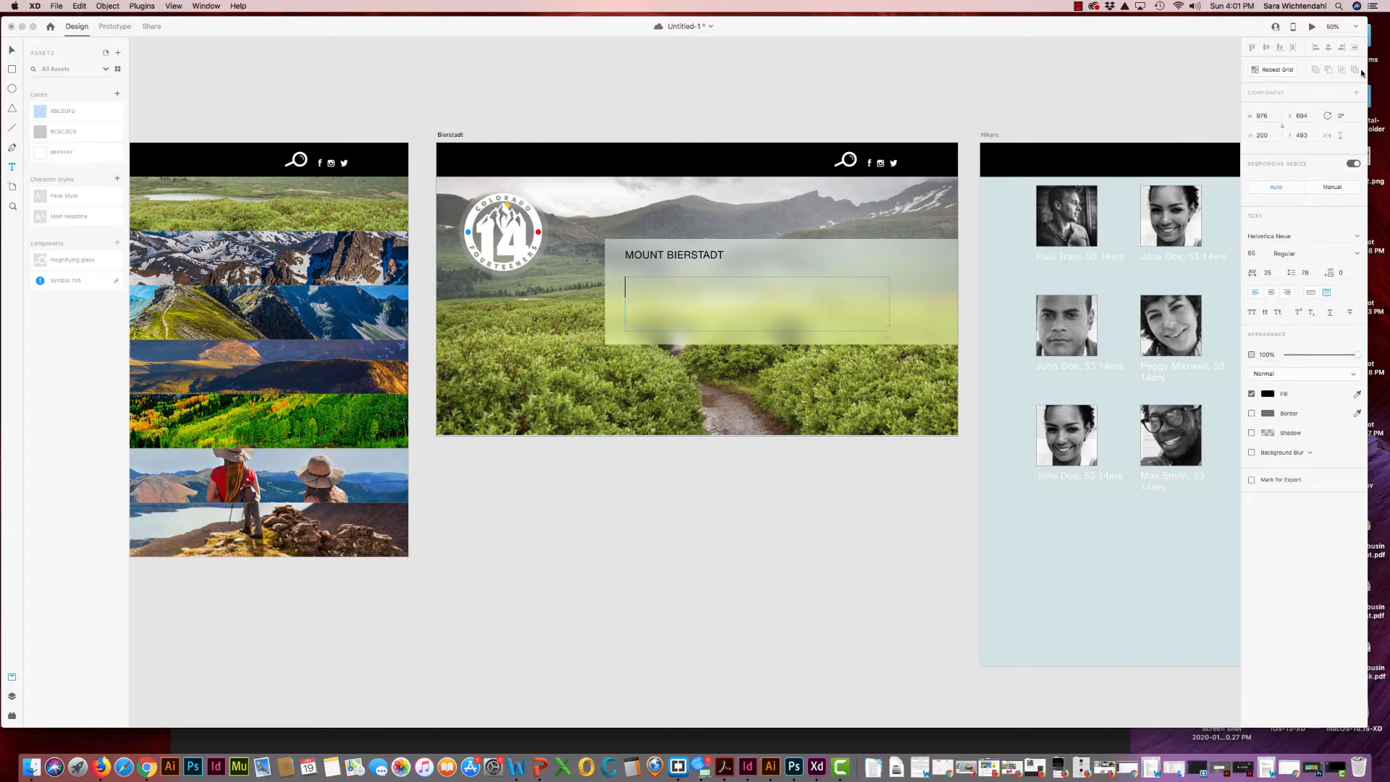
Switch to the Assets folder in Finder and place Peak_Bierstadt.txt onto the blurred panel of the Bierstadt artboard
{"action": "left_click_drag", "start_coordinate": [1368, 82], "coordinate": [1270, 82]}
{"action": "left_click", "coordinate": [1344, 48]}
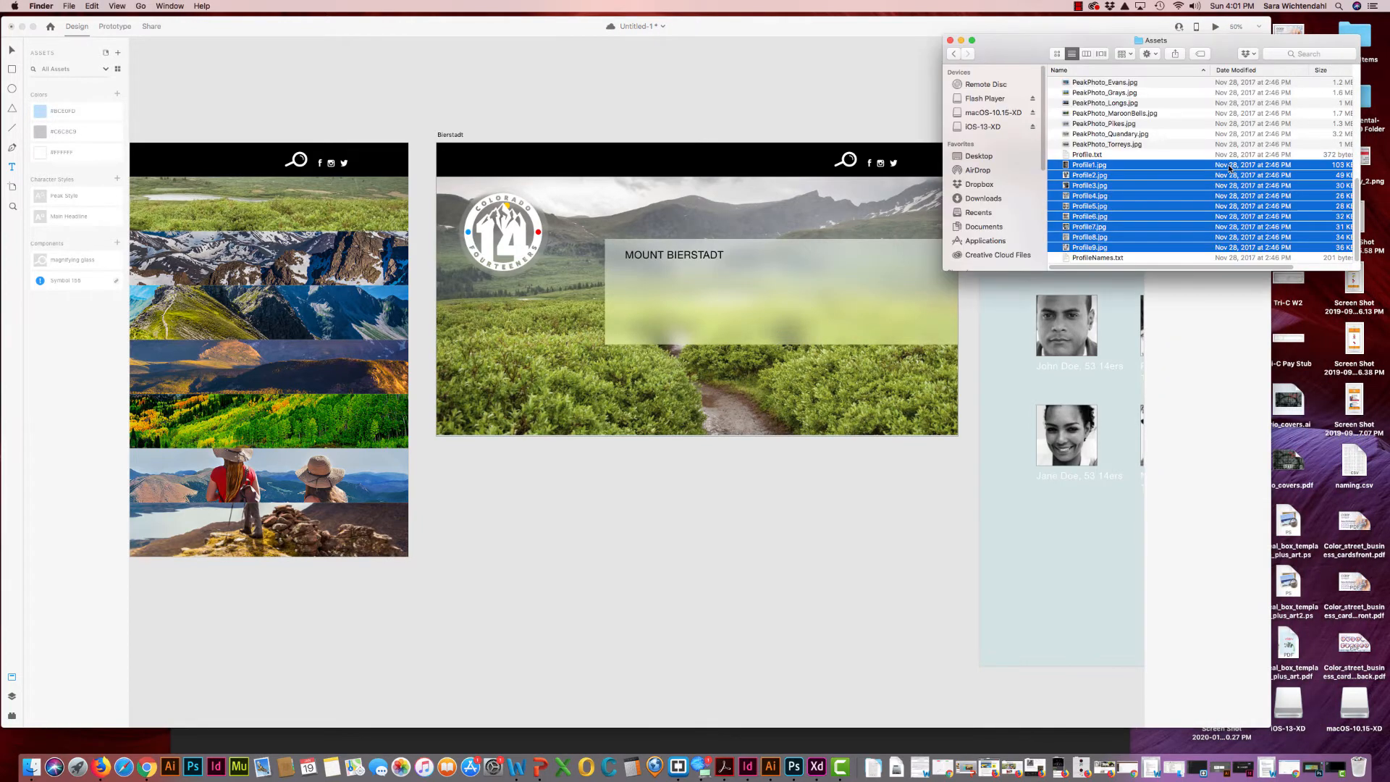
{"action": "scroll", "coordinate": [1135, 172], "scroll_direction": "up", "scroll_amount": 3}
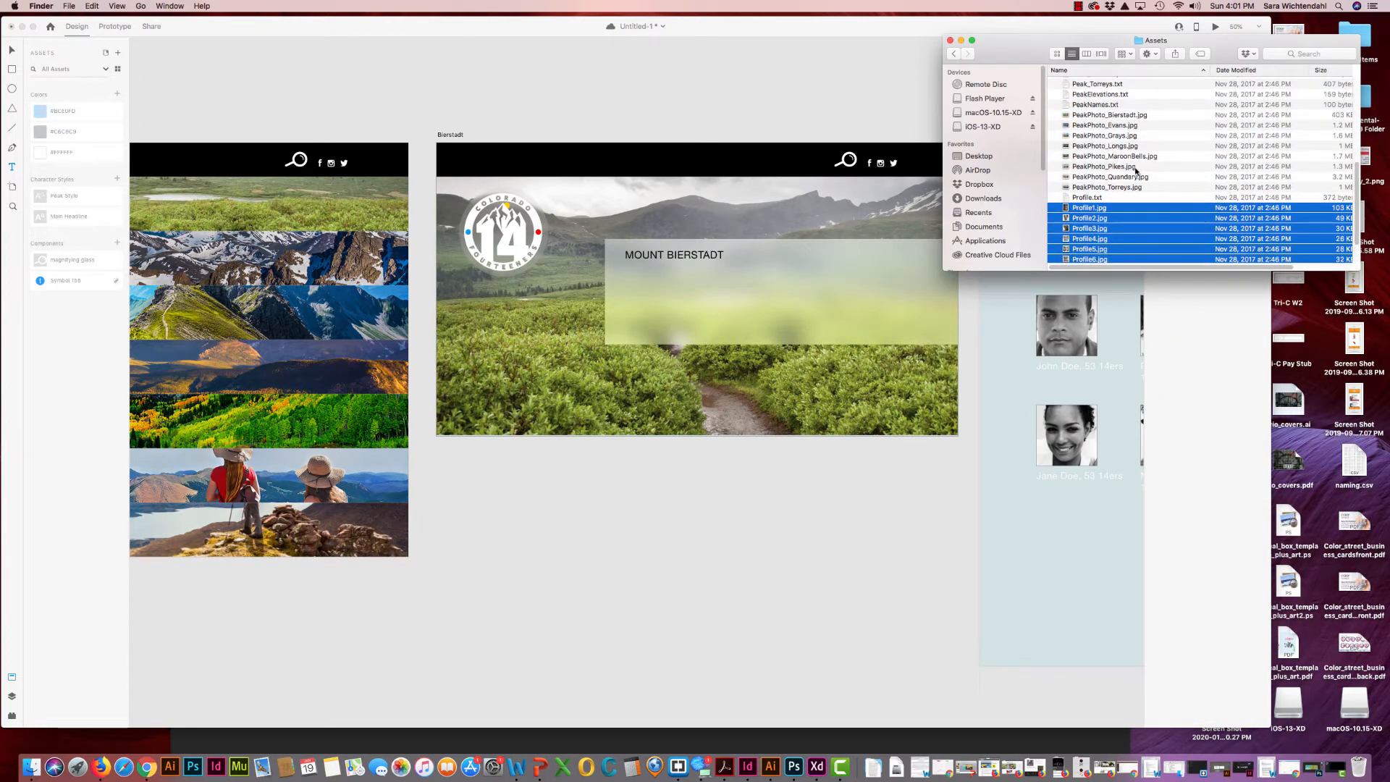
{"action": "scroll", "coordinate": [1135, 171], "scroll_direction": "up", "scroll_amount": 5}
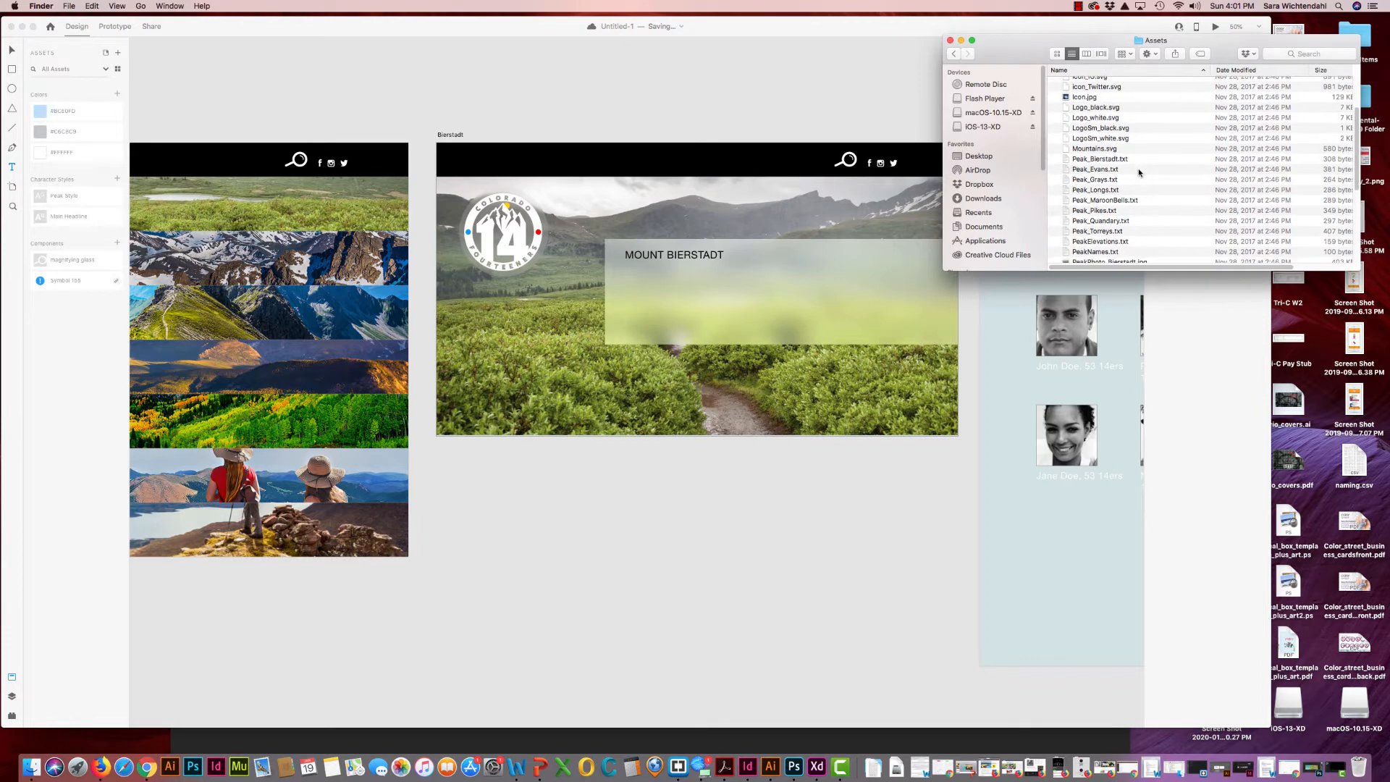
{"action": "scroll", "coordinate": [1135, 180], "scroll_direction": "down", "scroll_amount": 1}
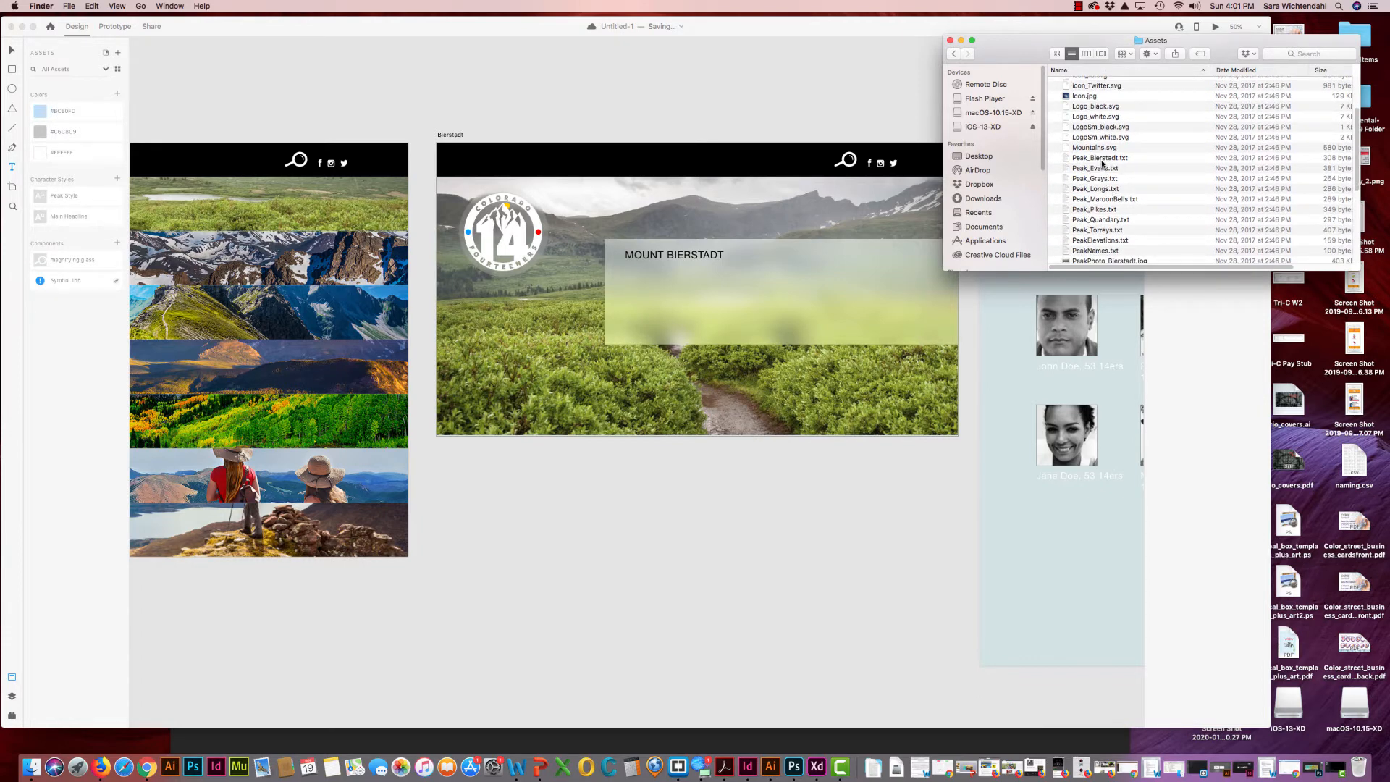
{"action": "left_click", "coordinate": [1103, 160]}
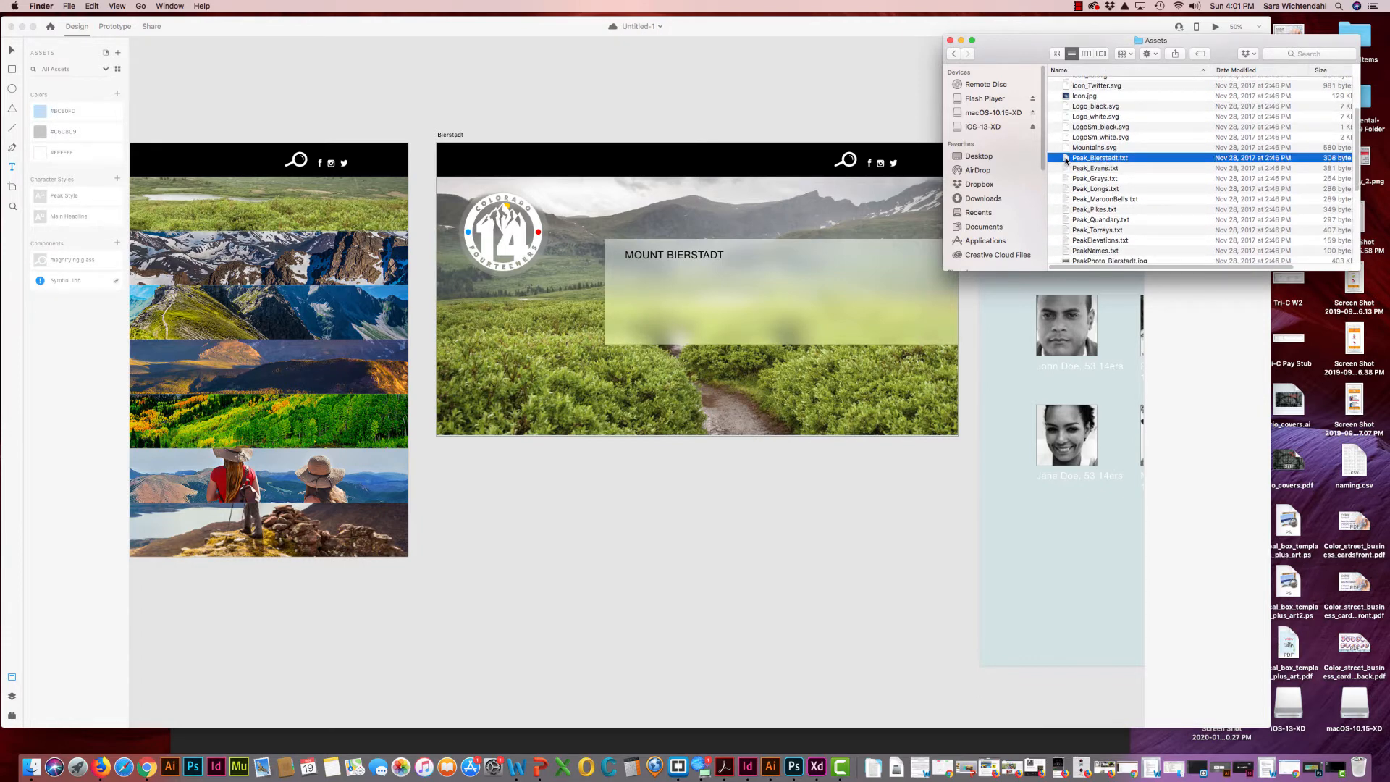
{"action": "left_click_drag", "start_coordinate": [1065, 159], "coordinate": [702, 295]}
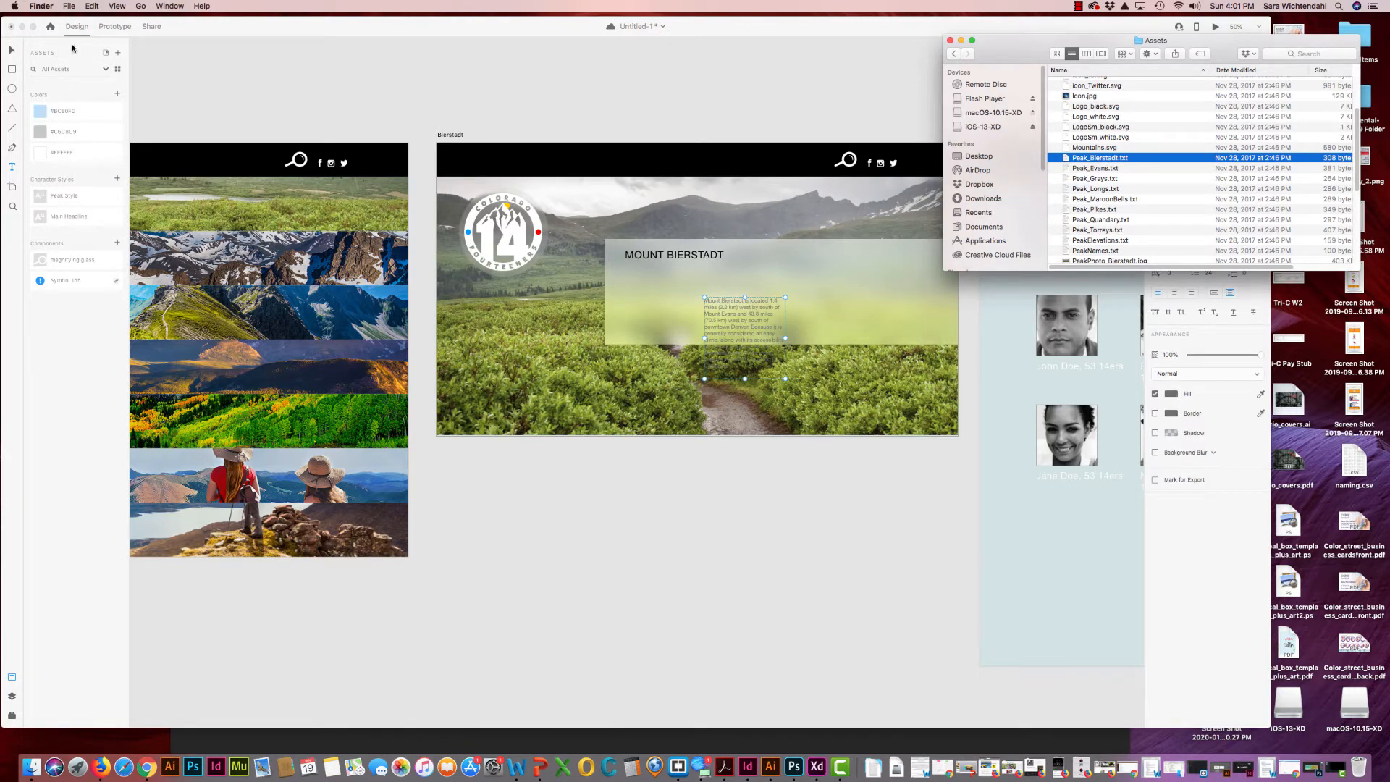
Align the imported description under the MOUNT BIERSTADT title and resize its text frame to about 725 x 138
{"action": "left_click", "coordinate": [12, 50]}
{"action": "left_click_drag", "start_coordinate": [710, 309], "coordinate": [630, 283]}
{"action": "left_click_drag", "start_coordinate": [705, 306], "coordinate": [822, 304]}
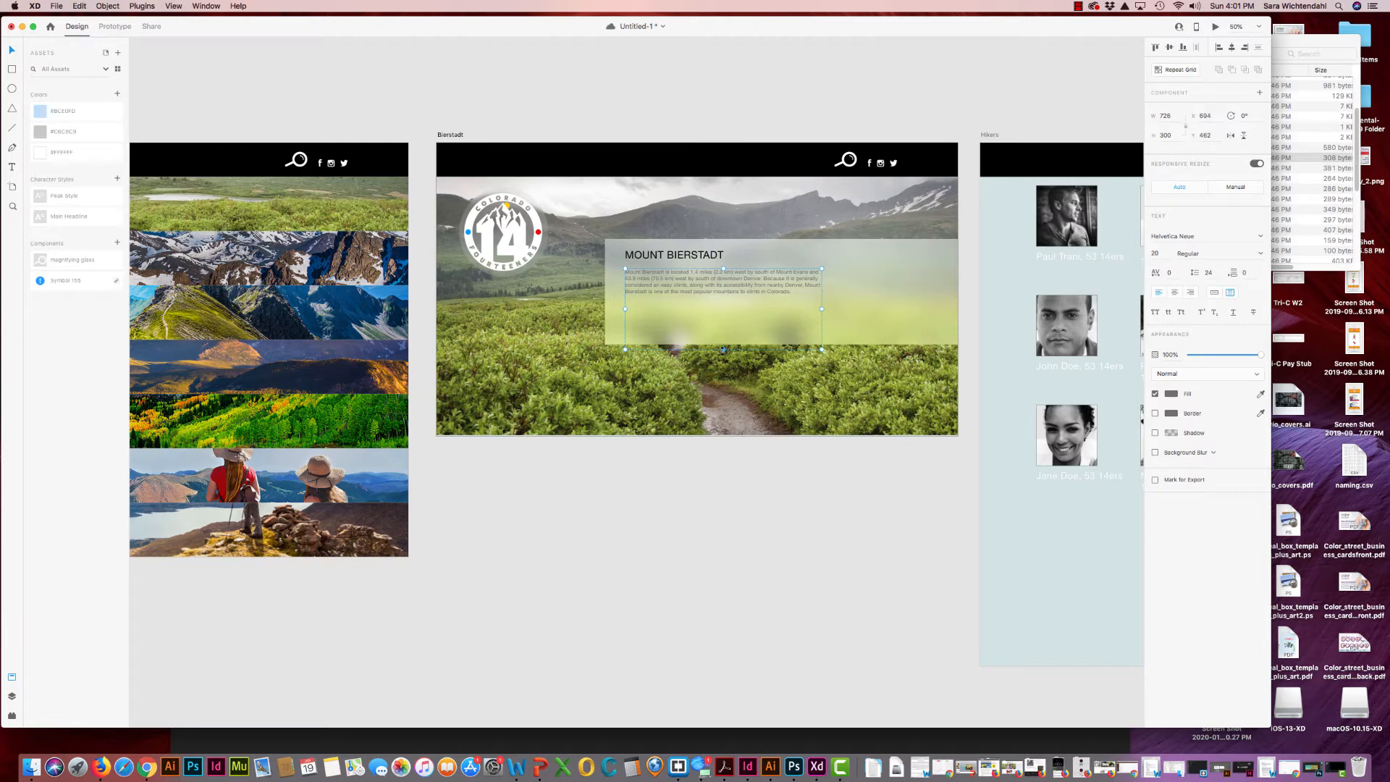
{"action": "left_click_drag", "start_coordinate": [728, 310], "coordinate": [730, 305]}
Shorten the blurred panel to just below the description, nudge the description up closer to the title, and save
{"action": "left_click", "coordinate": [807, 334]}
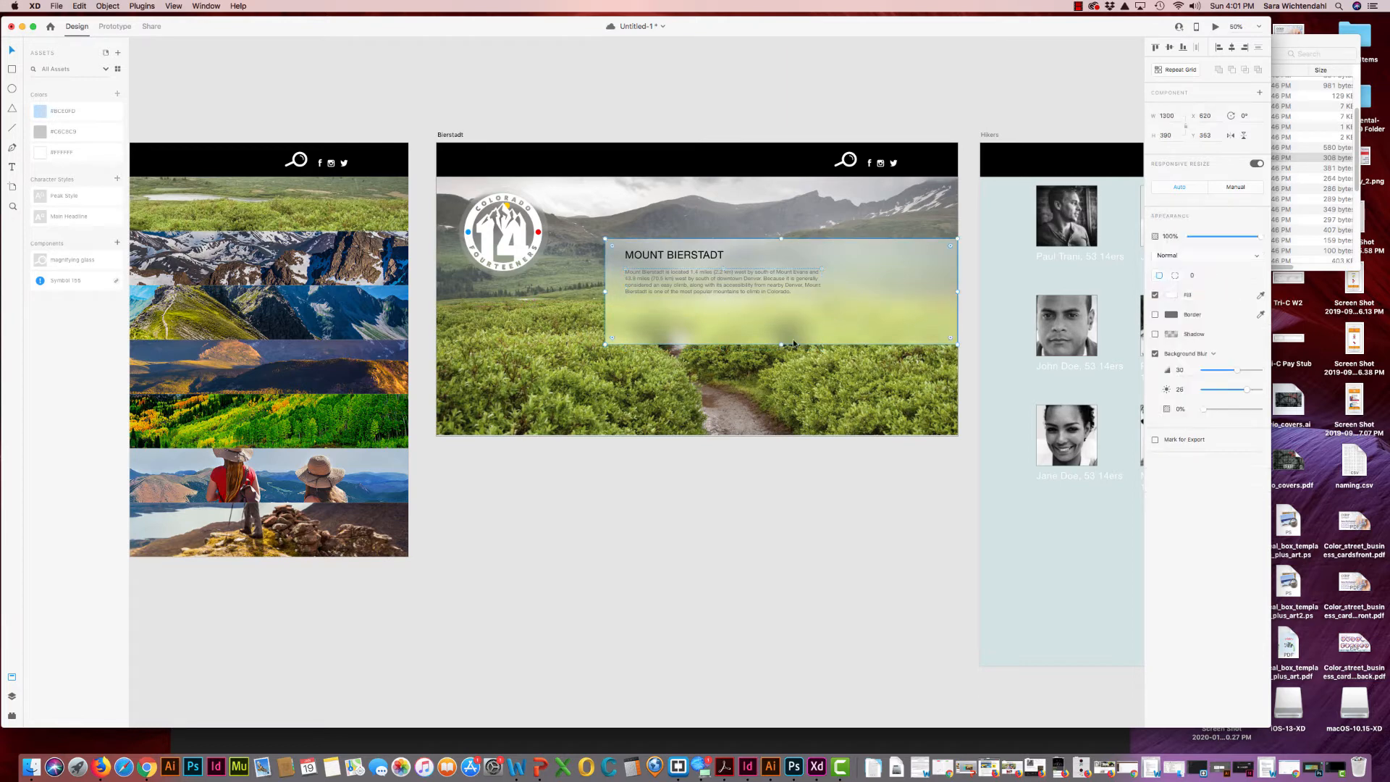
{"action": "left_click_drag", "start_coordinate": [782, 343], "coordinate": [794, 312]}
{"action": "left_click", "coordinate": [719, 287]}
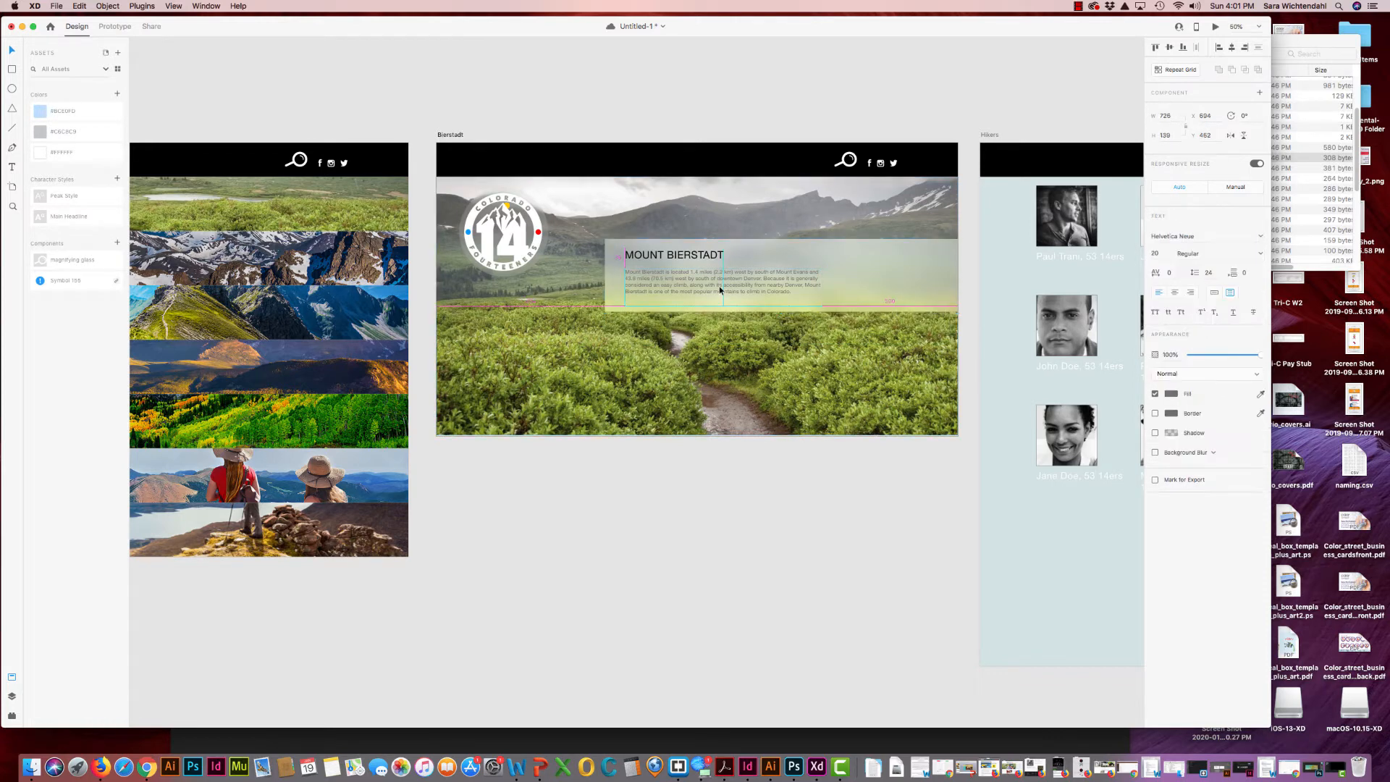
{"action": "key", "text": "Escape"}
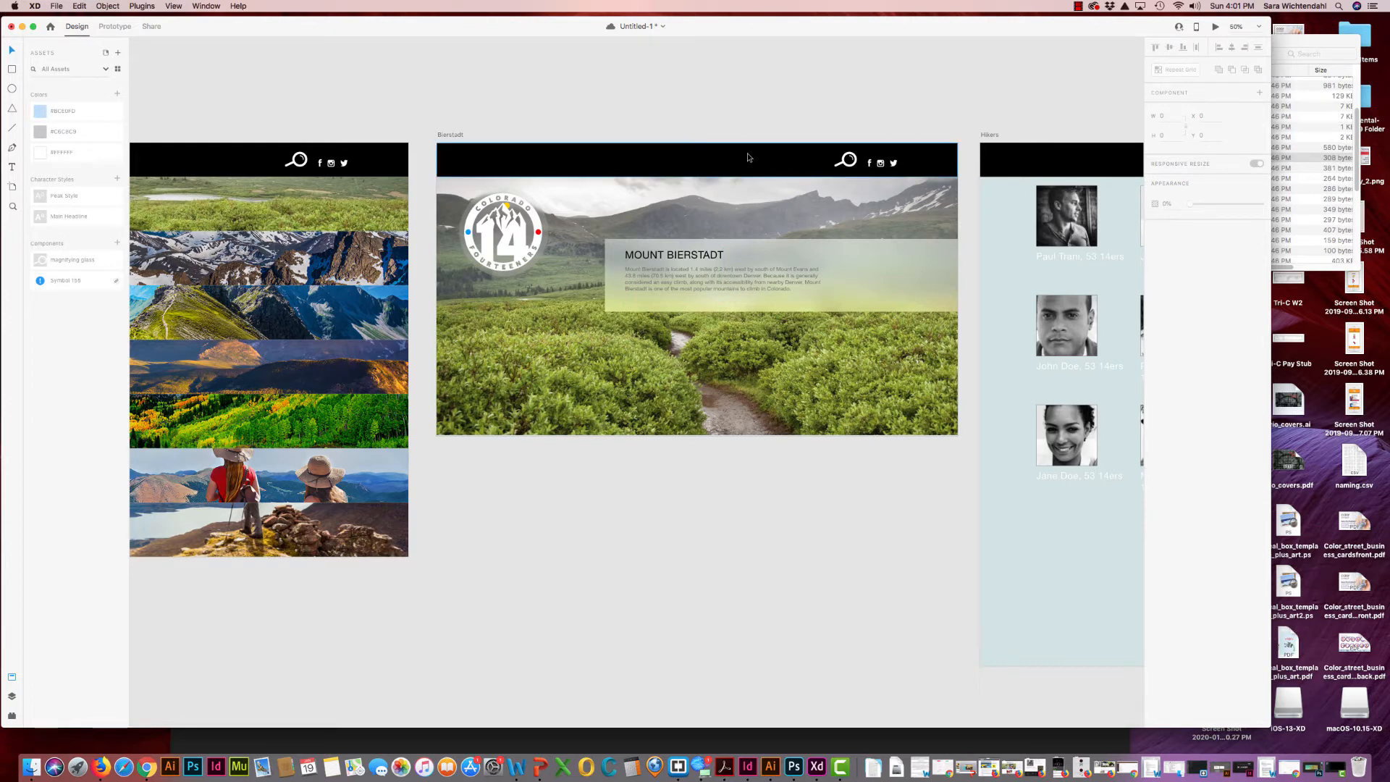
{"action": "key", "text": "super+s"}
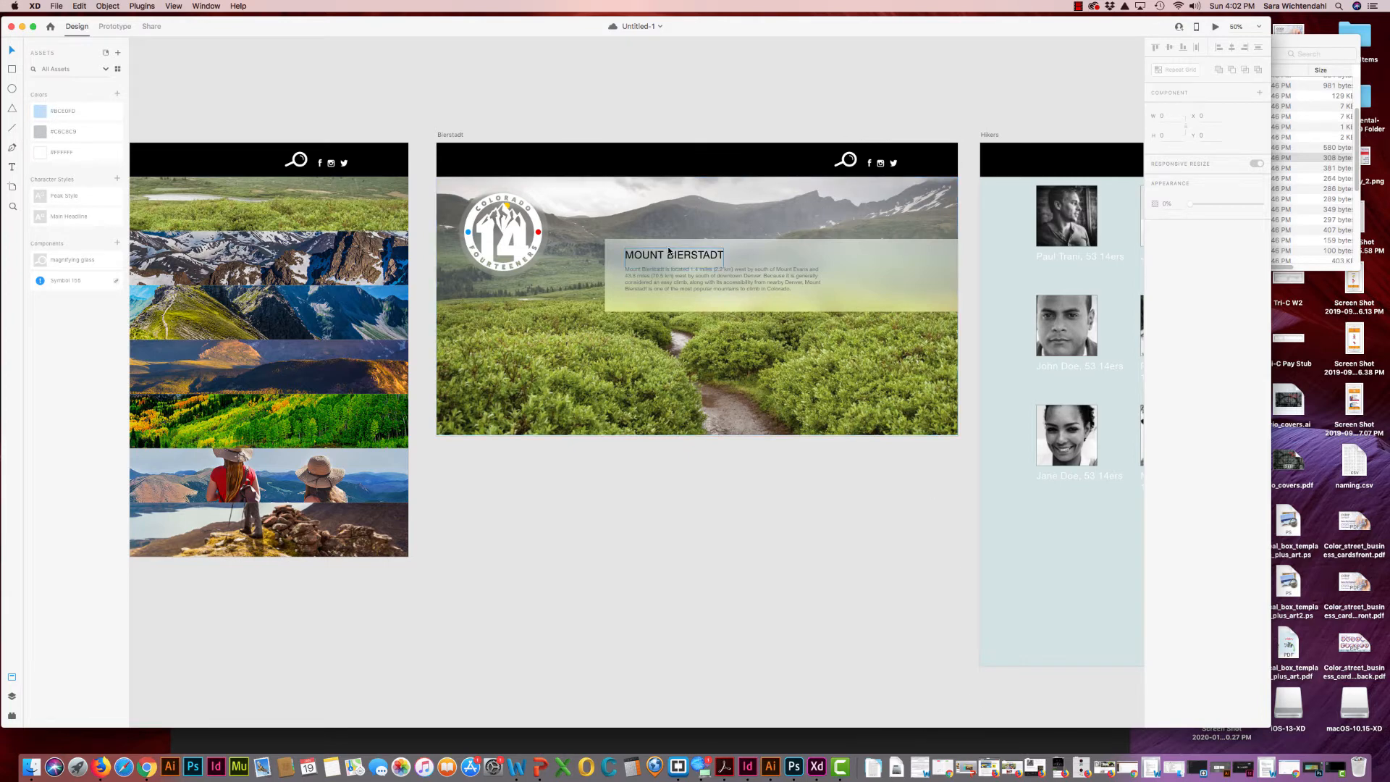
Add the text "Home" to the black header bar of the Home artboard, above the WELCOME TO COLORADO headline
{"action": "key", "text": "super+minus"}
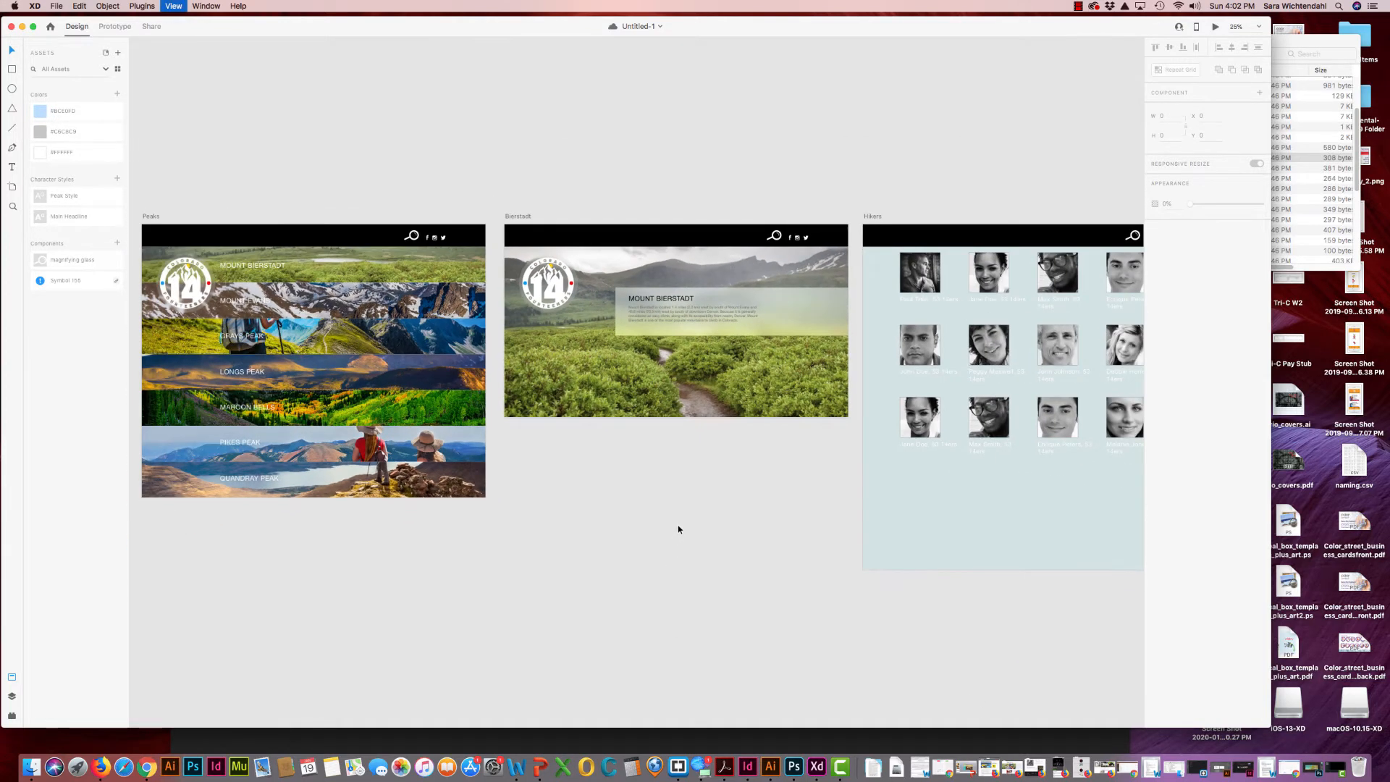
{"action": "left_click_drag", "start_coordinate": [511, 498], "coordinate": [713, 503]}
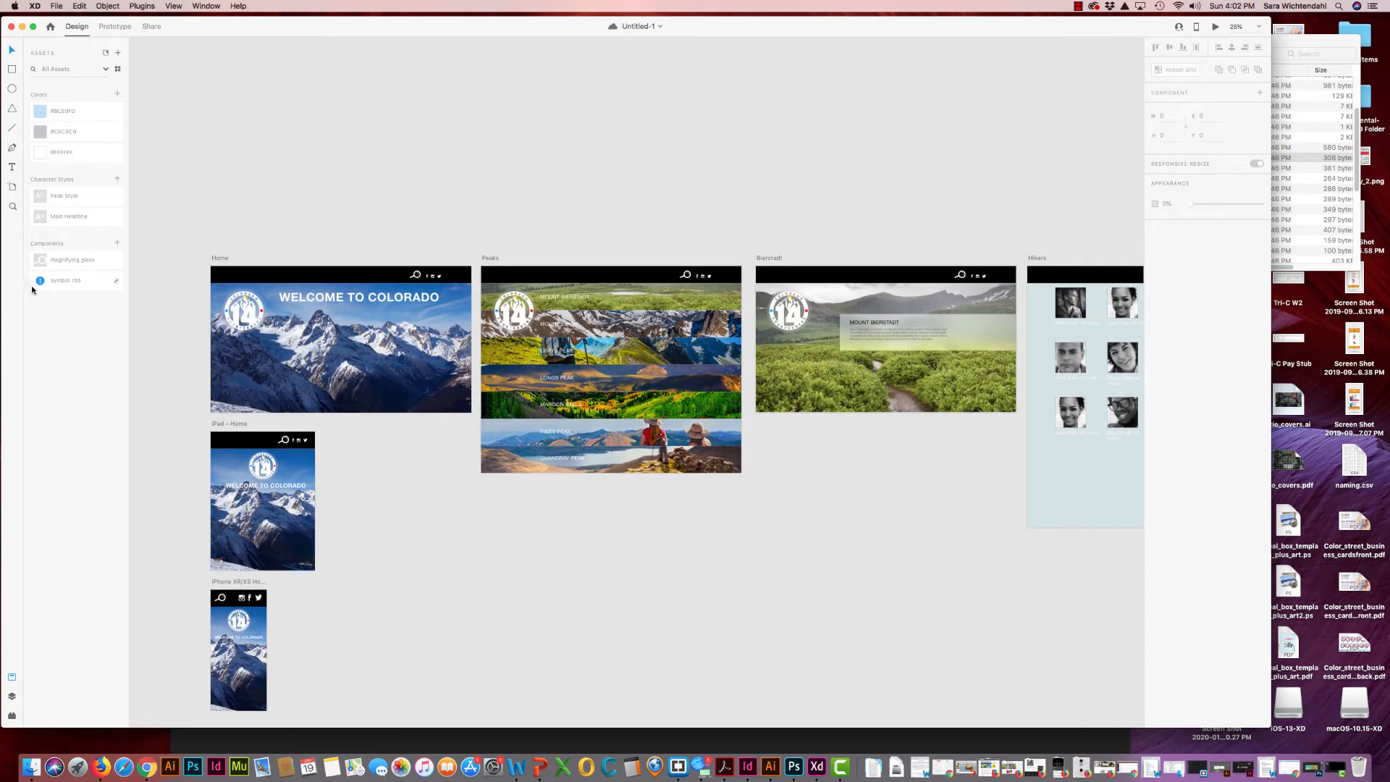
{"action": "left_click", "coordinate": [13, 208]}
{"action": "left_click", "coordinate": [409, 286]}
{"action": "left_click", "coordinate": [443, 286]}
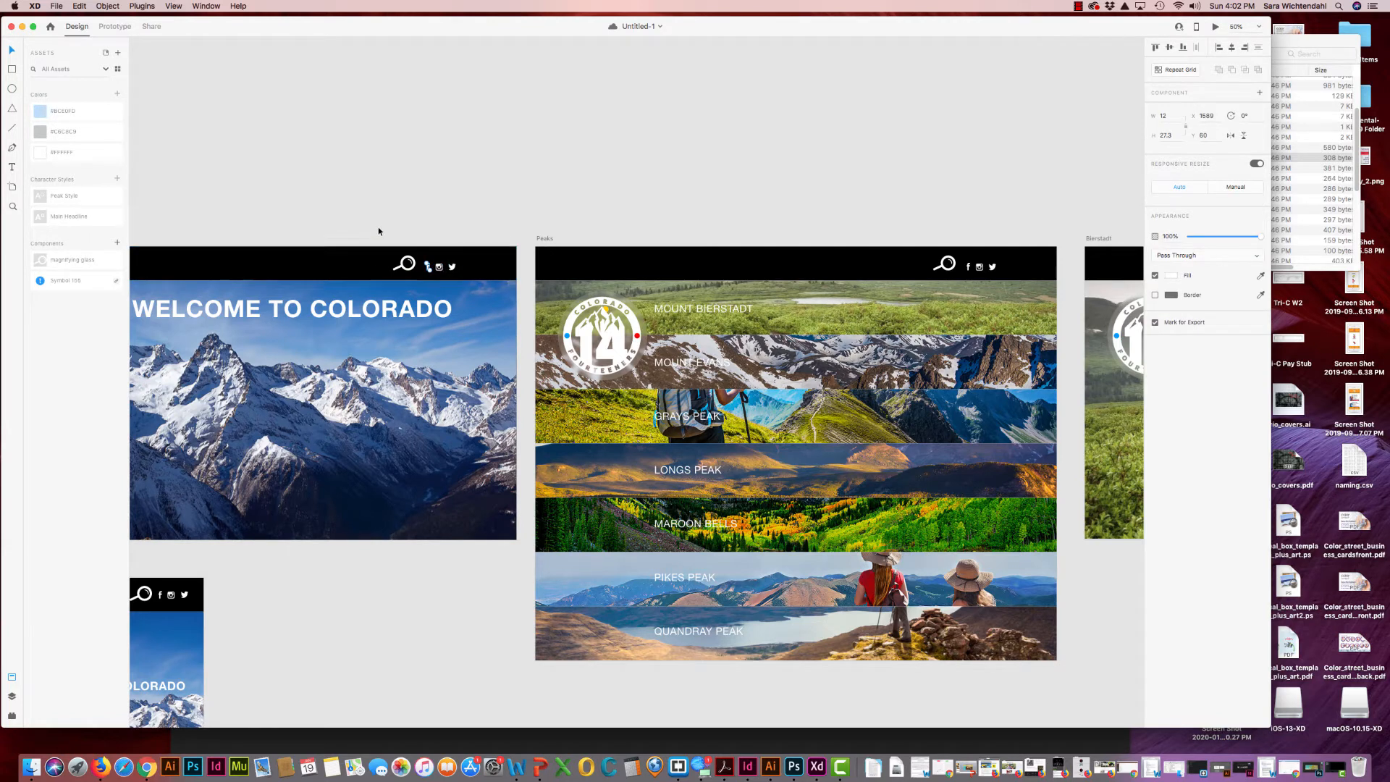
{"action": "scroll", "coordinate": [326, 191], "scroll_direction": "left", "scroll_amount": 5}
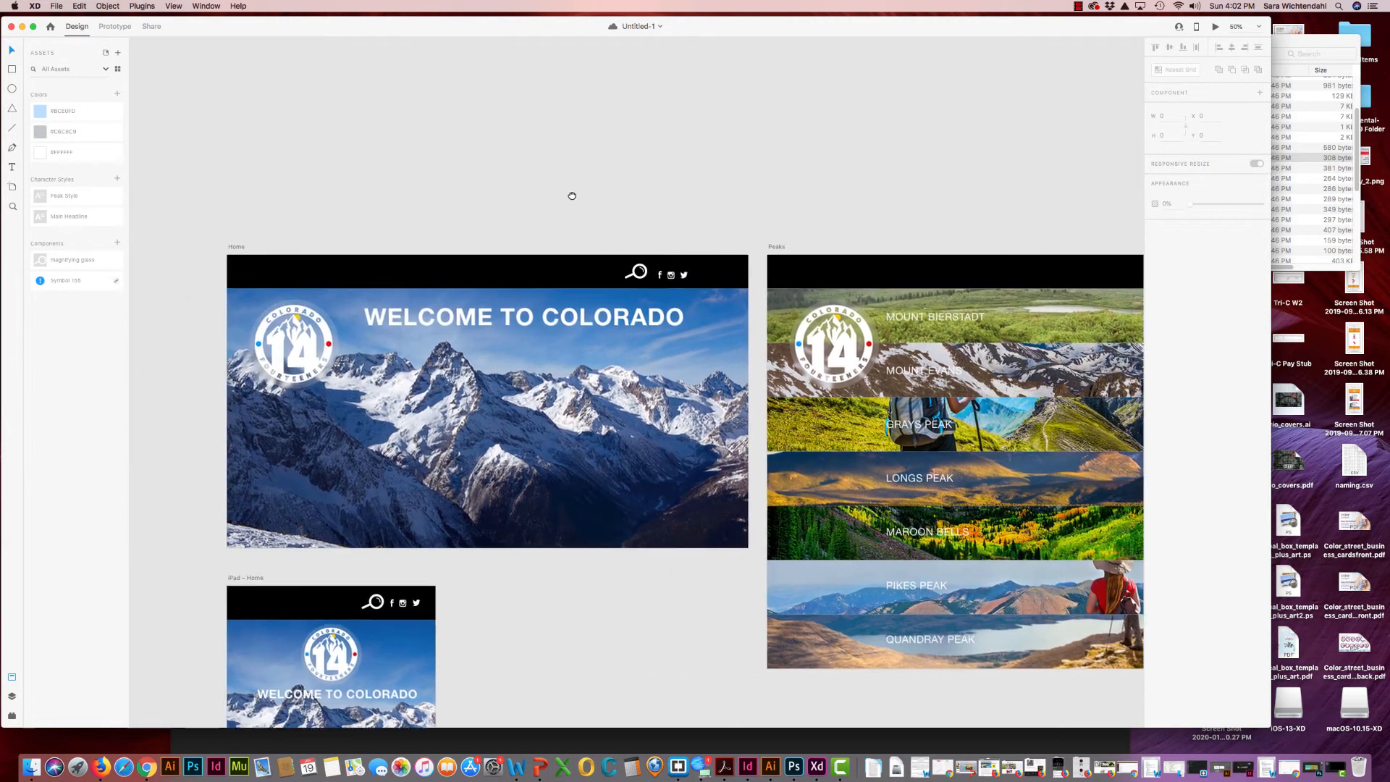
{"action": "key", "text": "t"}
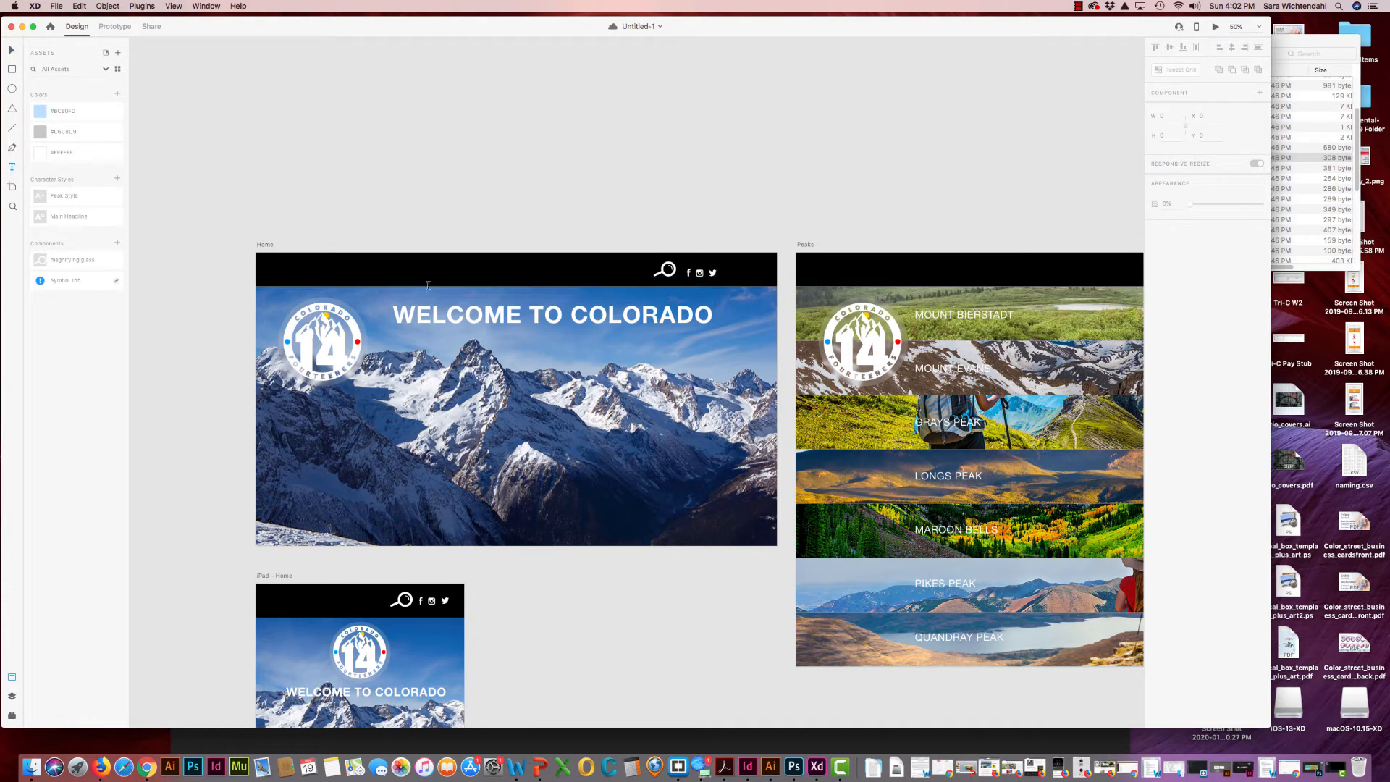
{"action": "left_click", "coordinate": [461, 275]}
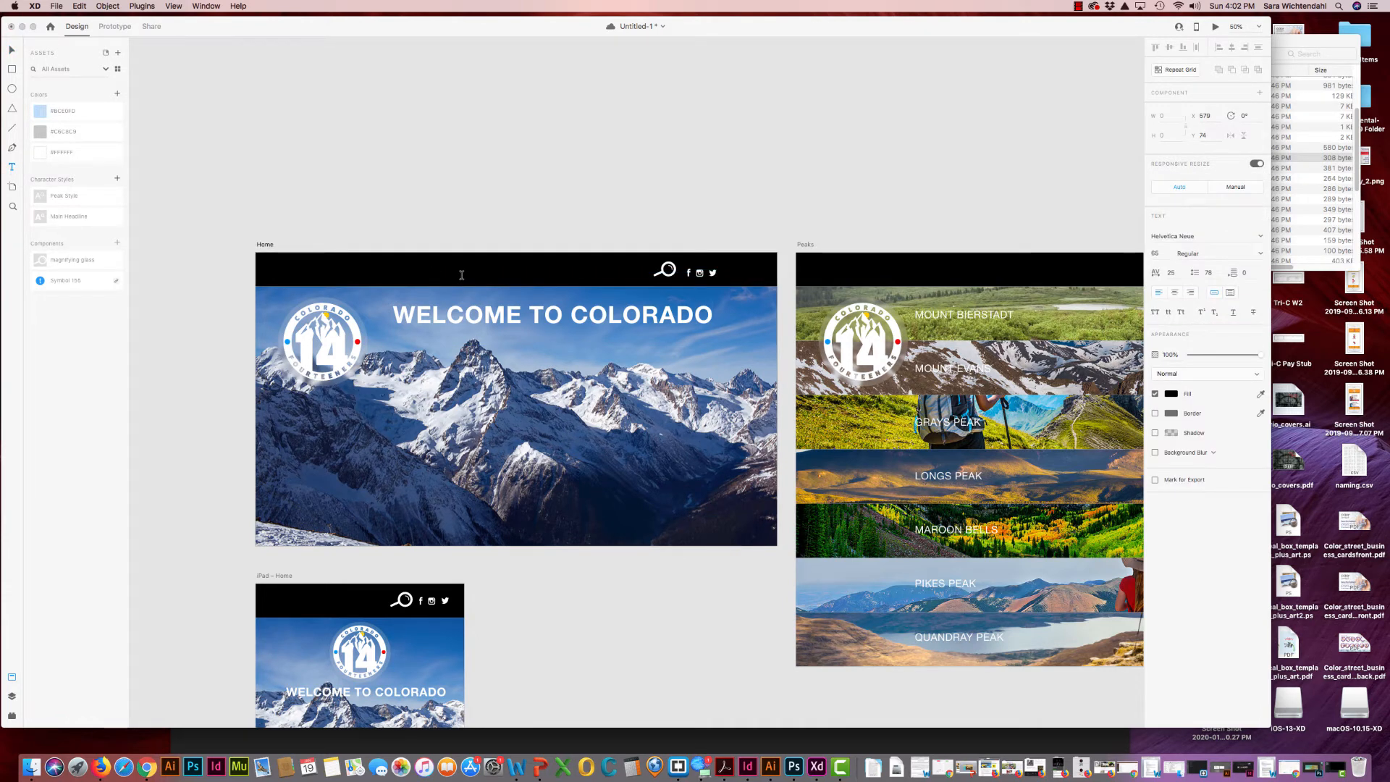
Set the fill of the "Home" header text to white
{"action": "key", "text": "super+a"}
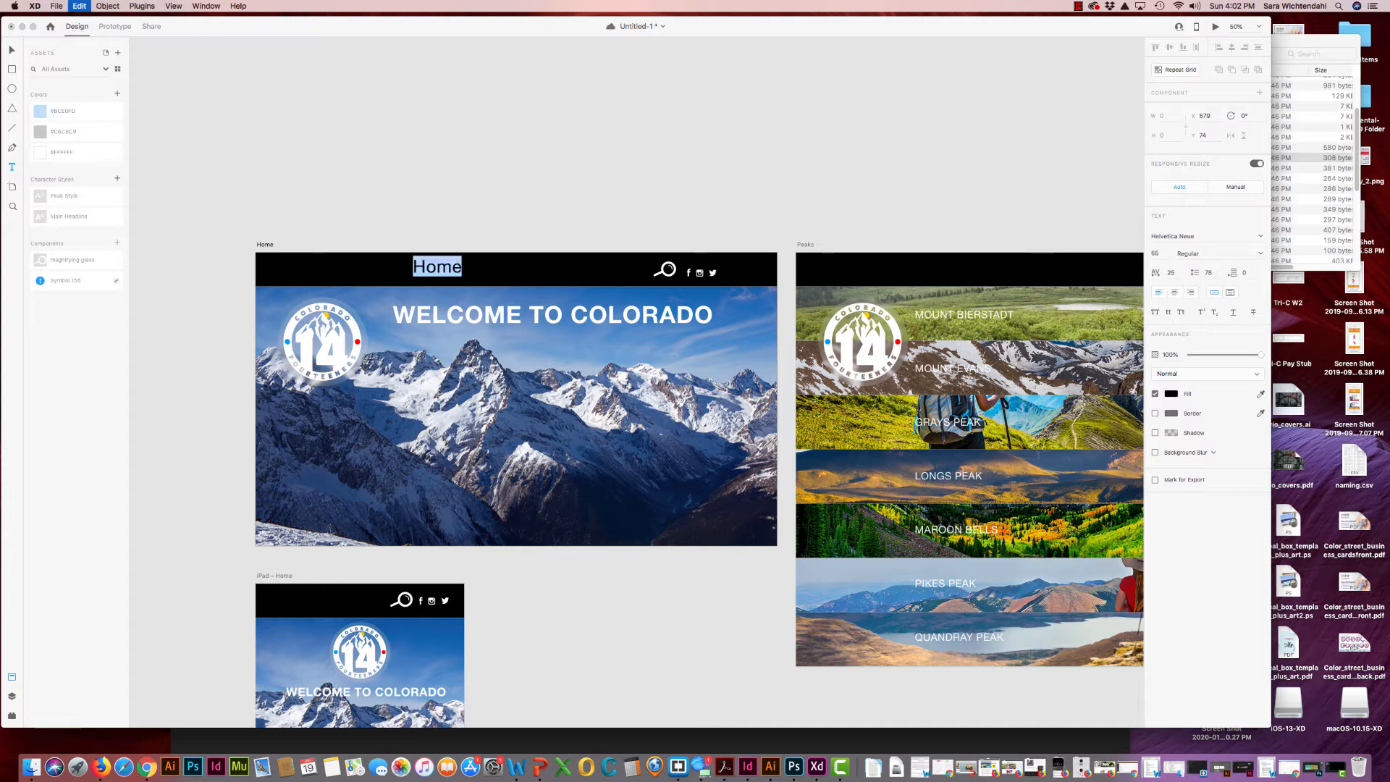
{"action": "left_click", "coordinate": [1171, 395]}
{"action": "left_click", "coordinate": [1041, 334]}
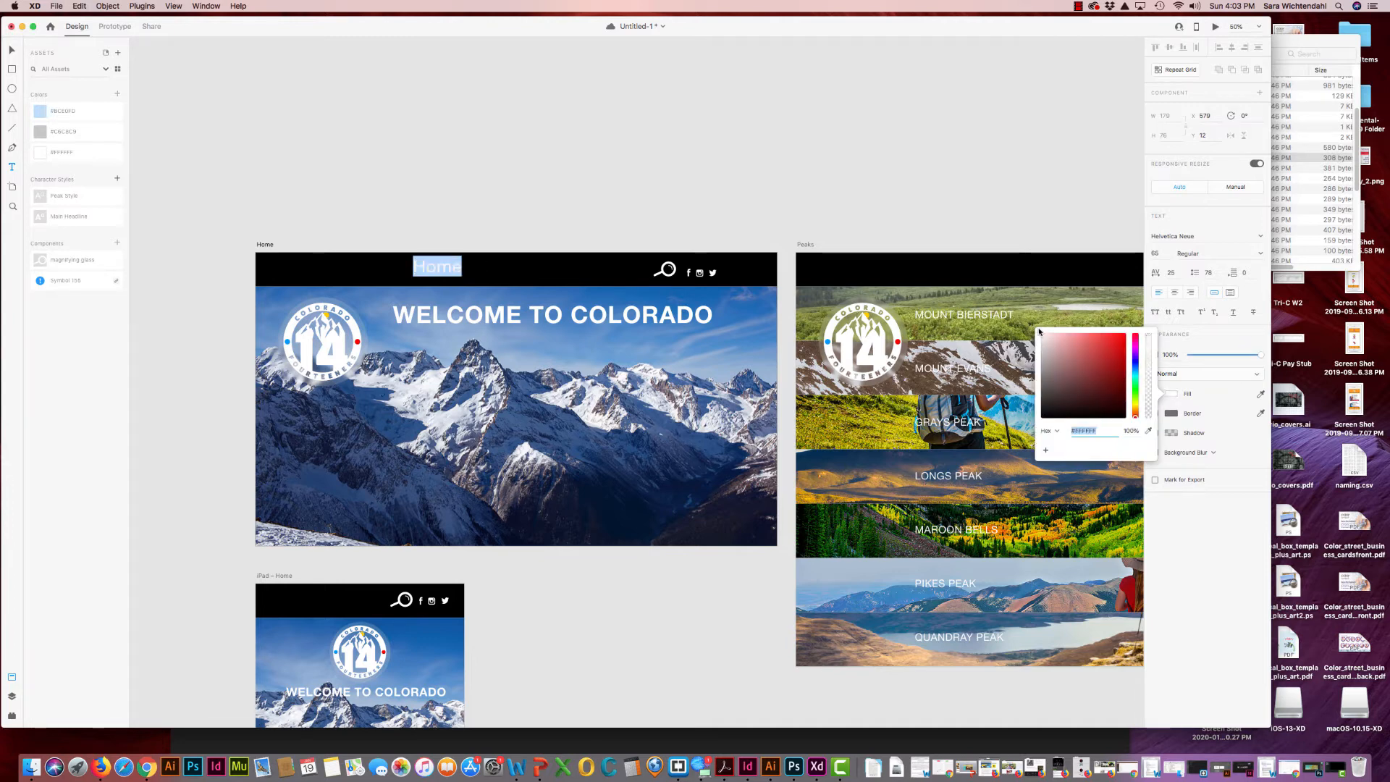
Set the font size of the "Home" header text to 35 and deselect it
{"action": "left_click", "coordinate": [1158, 253]}
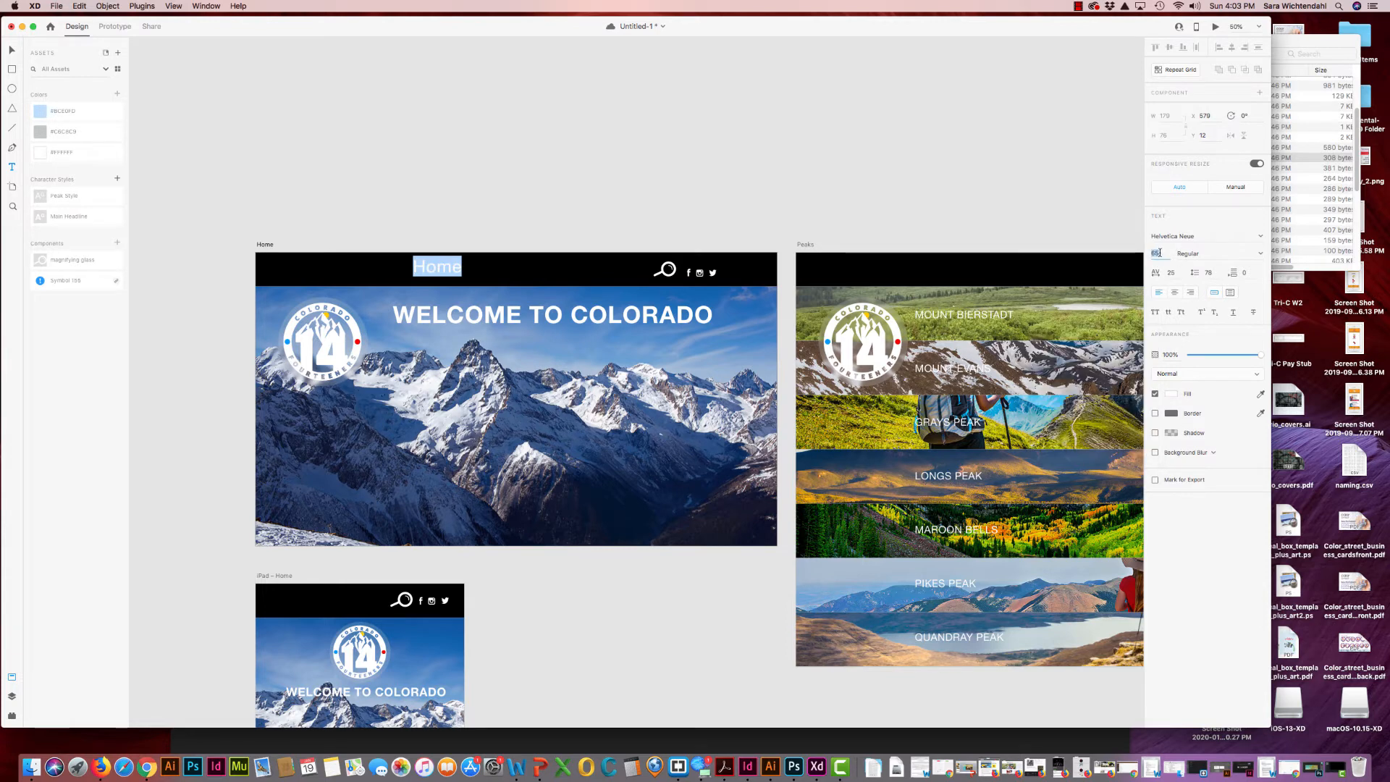
{"action": "type", "text": "35"}
{"action": "key", "text": "Return"}
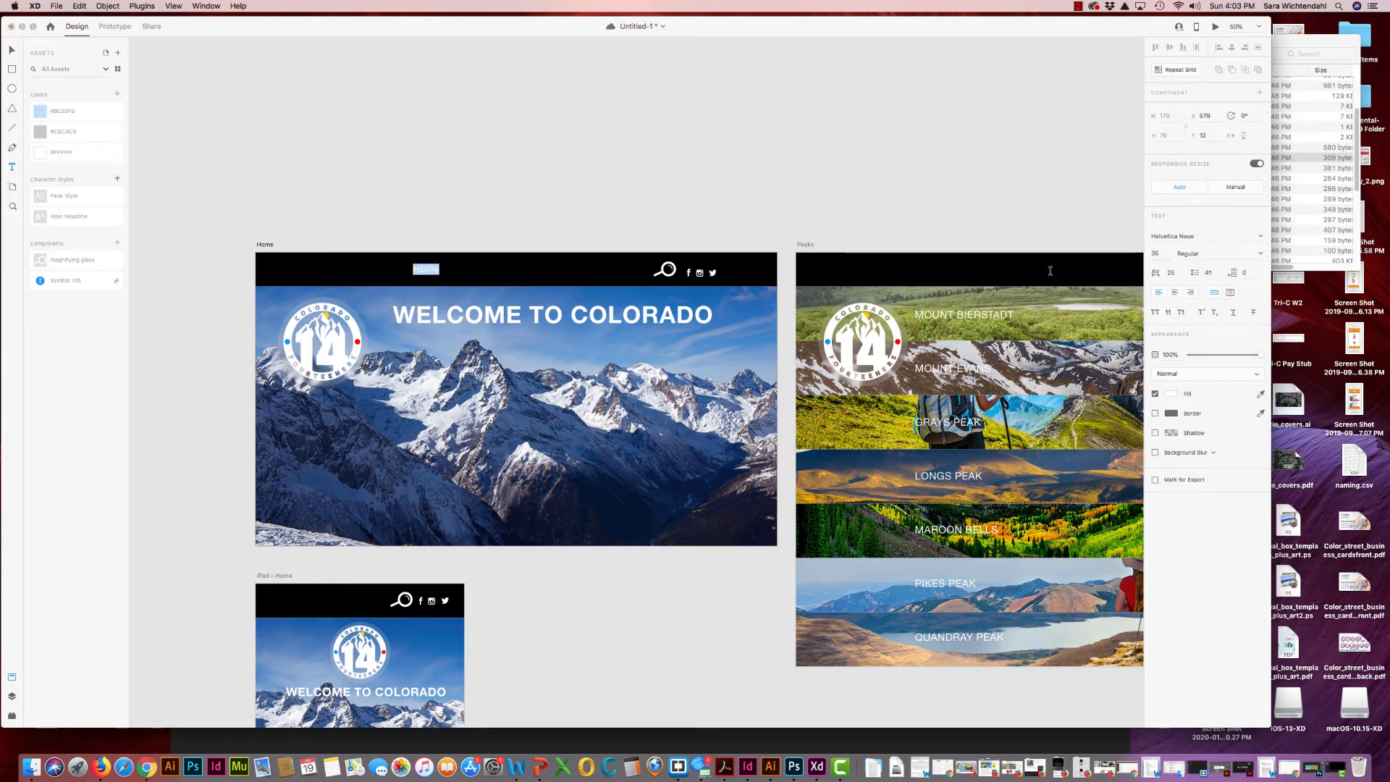
{"action": "left_click", "coordinate": [12, 50]}
{"action": "left_click", "coordinate": [419, 182]}
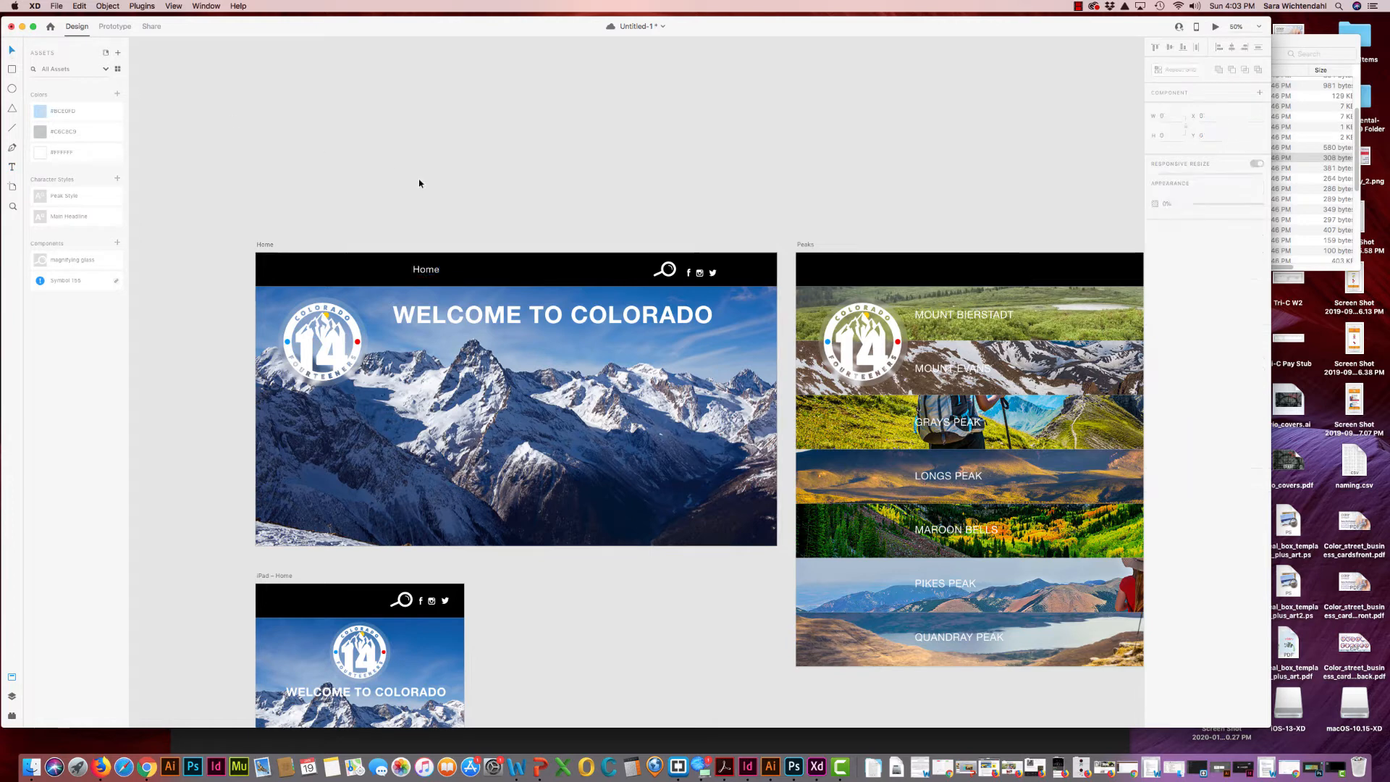
Duplicate the "Home" header text just to its right and change the copy to "Peaks"
{"action": "left_click_drag", "start_coordinate": [438, 273], "coordinate": [482, 272]}
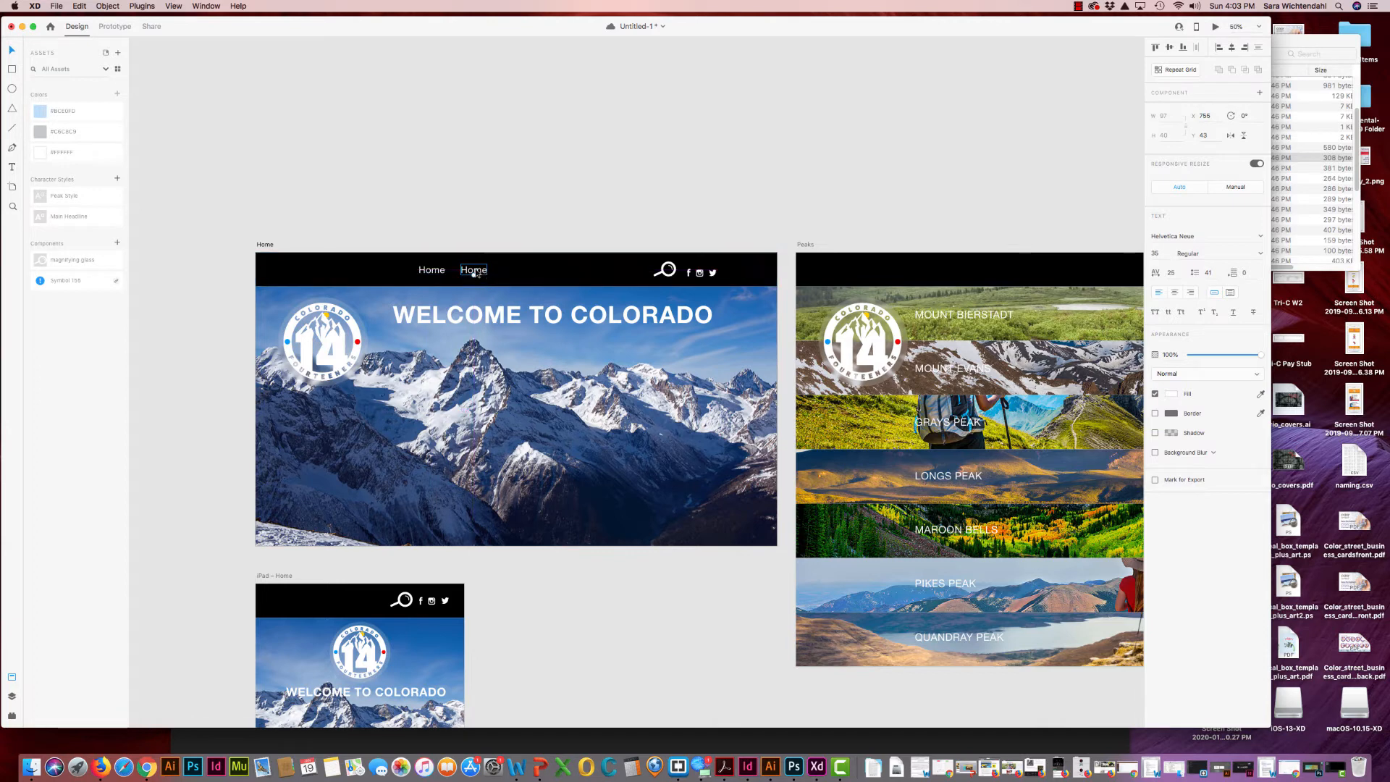
{"action": "double_click", "coordinate": [484, 270]}
{"action": "type", "text": "Peaks"}
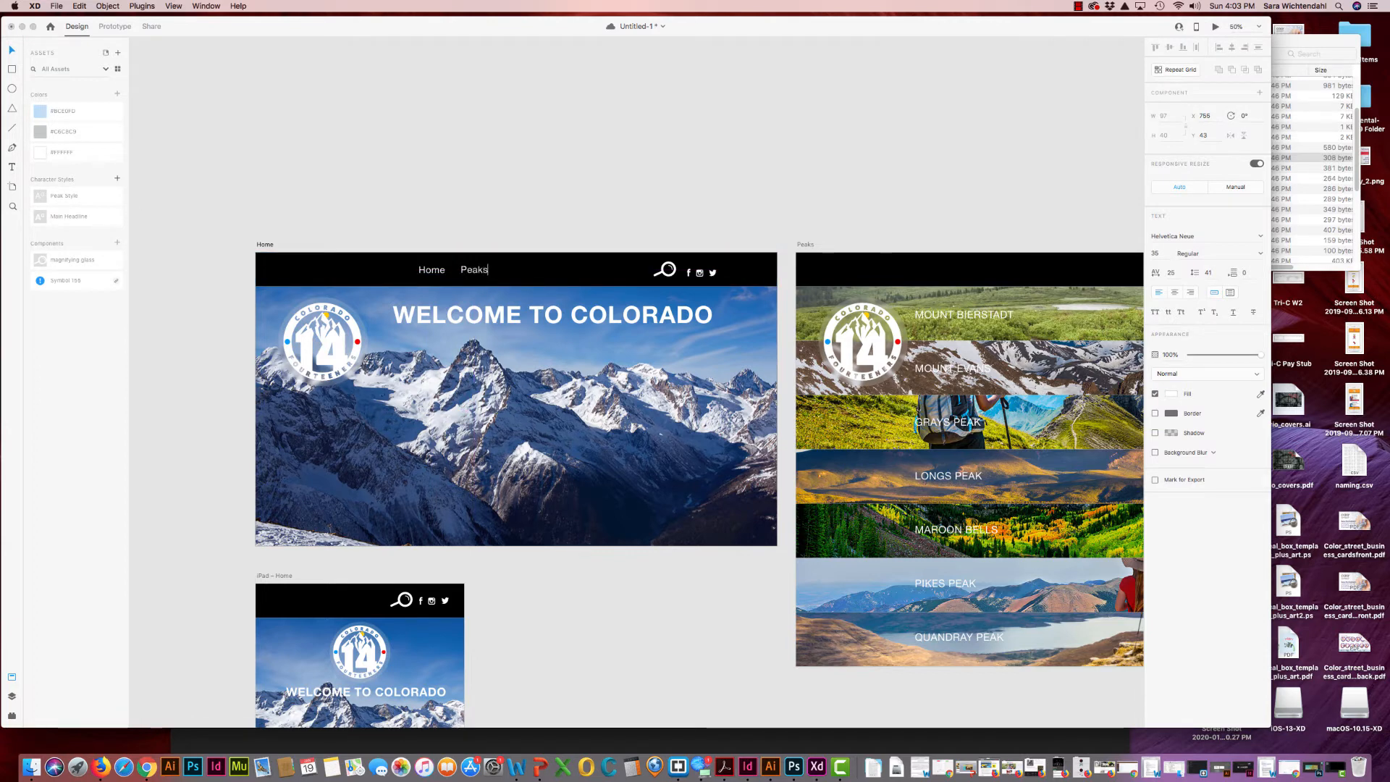
{"action": "key", "text": "Escape"}
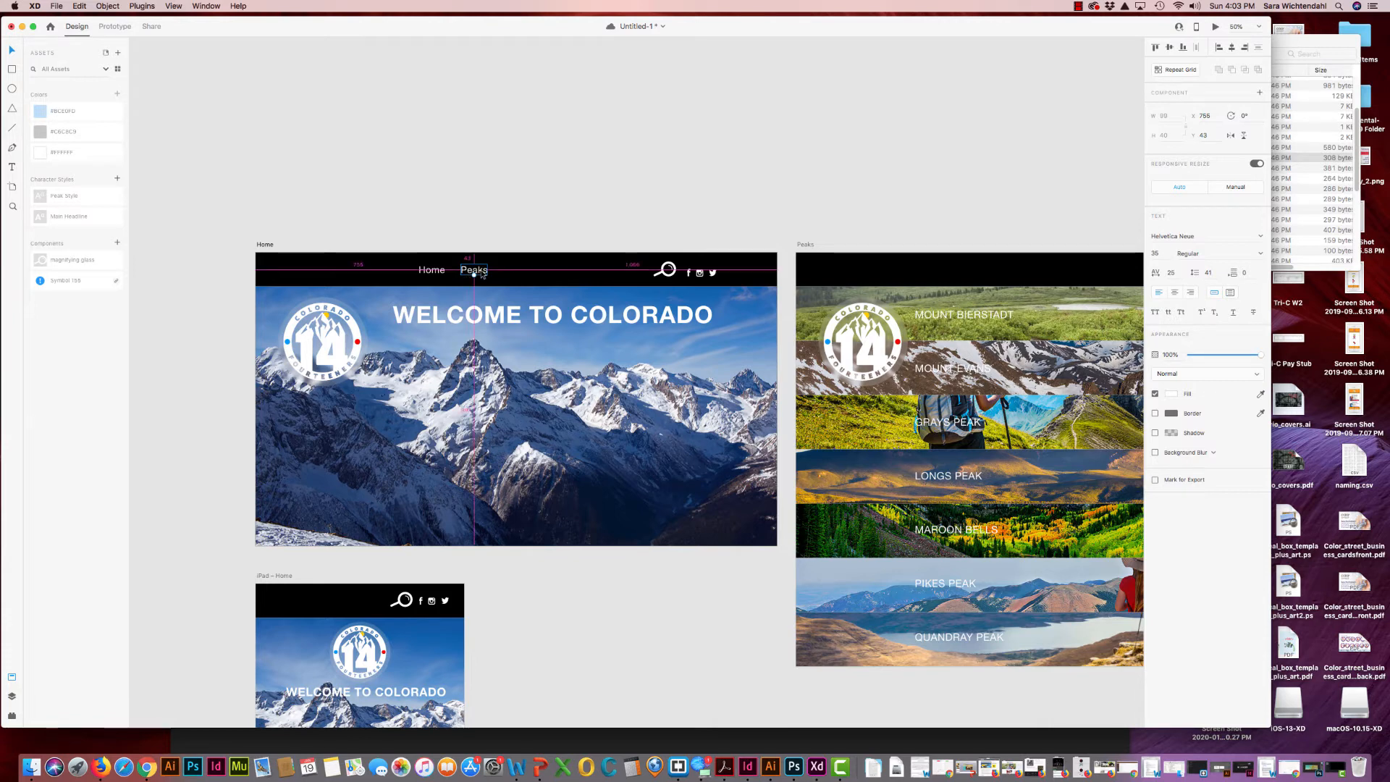
Duplicate the "Peaks" header text to its right, save the document, and change the copy to "Hikers"
{"action": "left_click_drag", "start_coordinate": [482, 274], "coordinate": [522, 274], "text": "alt"}
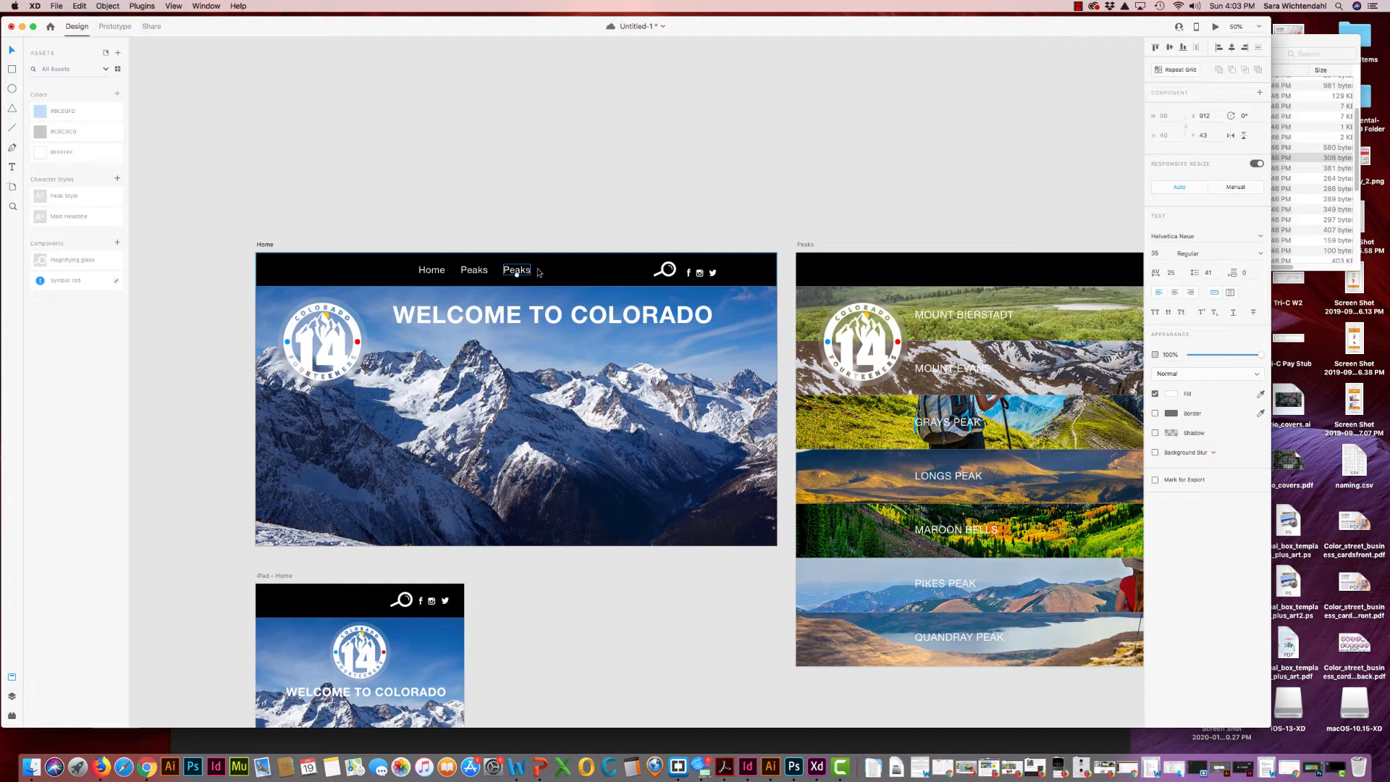
{"action": "key", "text": "super+s"}
{"action": "double_click", "coordinate": [525, 270]}
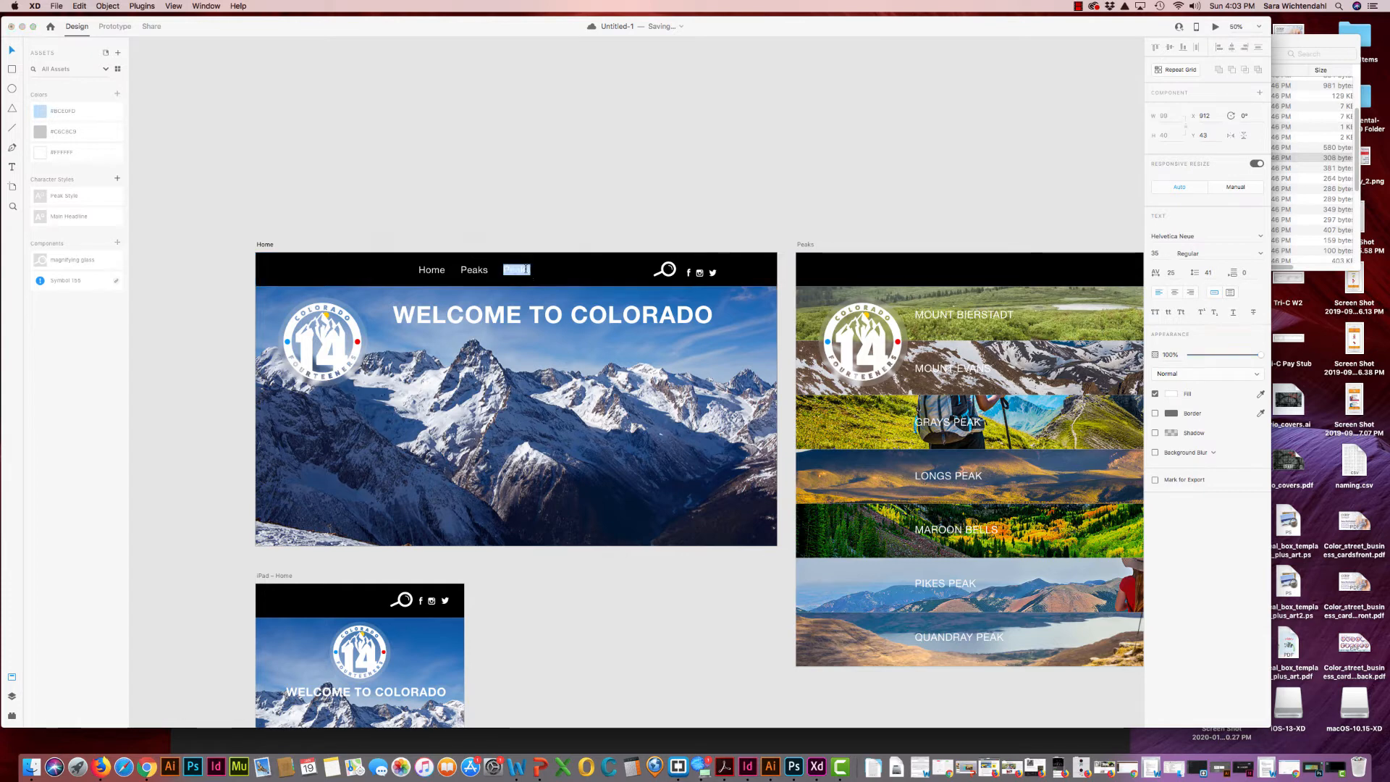
{"action": "type", "text": "Hikers"}
Copy the Home, Peaks and Hikers texts from the Home header into the black header bar of the Peaks artboard
{"action": "key", "text": "super+minus"}
{"action": "left_click", "coordinate": [421, 302]}
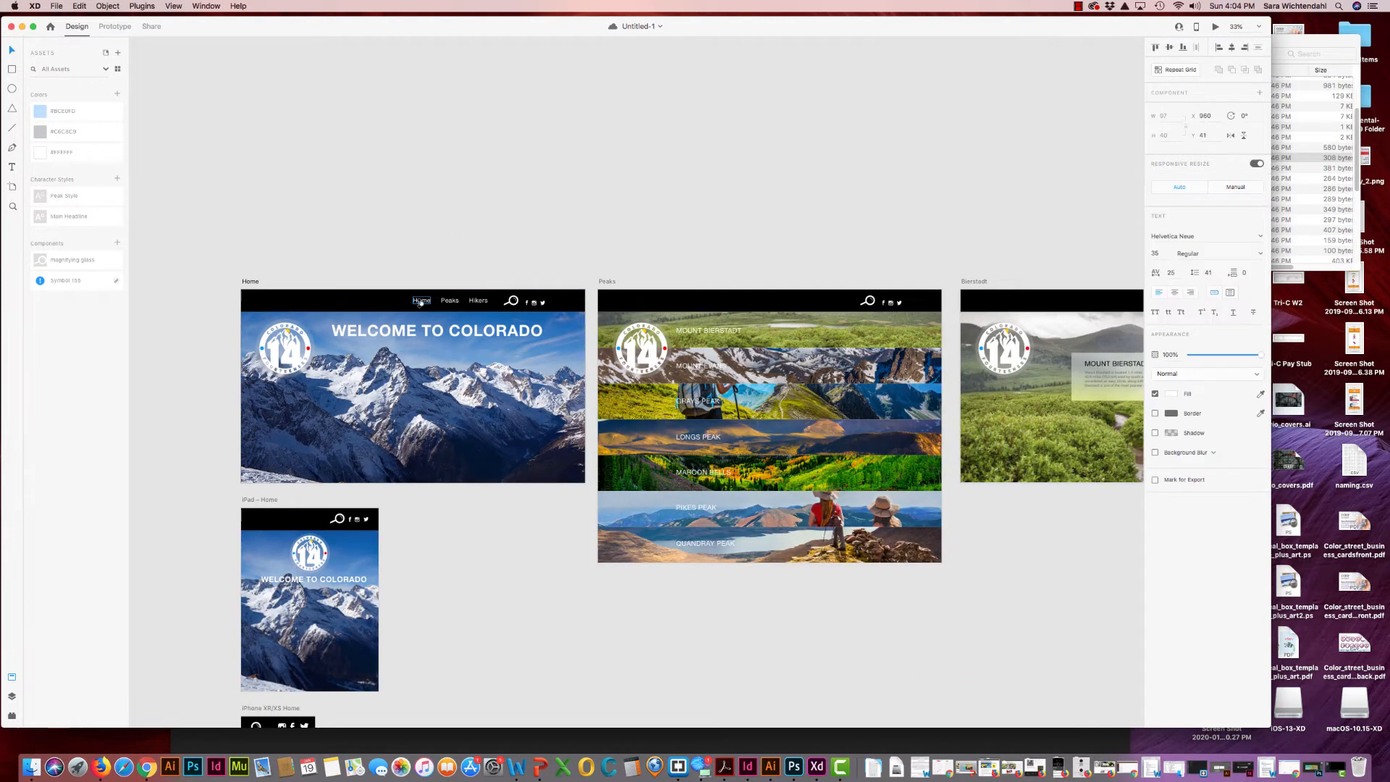
{"action": "left_click", "coordinate": [450, 301], "text": "shift"}
{"action": "left_click", "coordinate": [477, 302], "text": "shift"}
{"action": "right_click", "coordinate": [471, 304]}
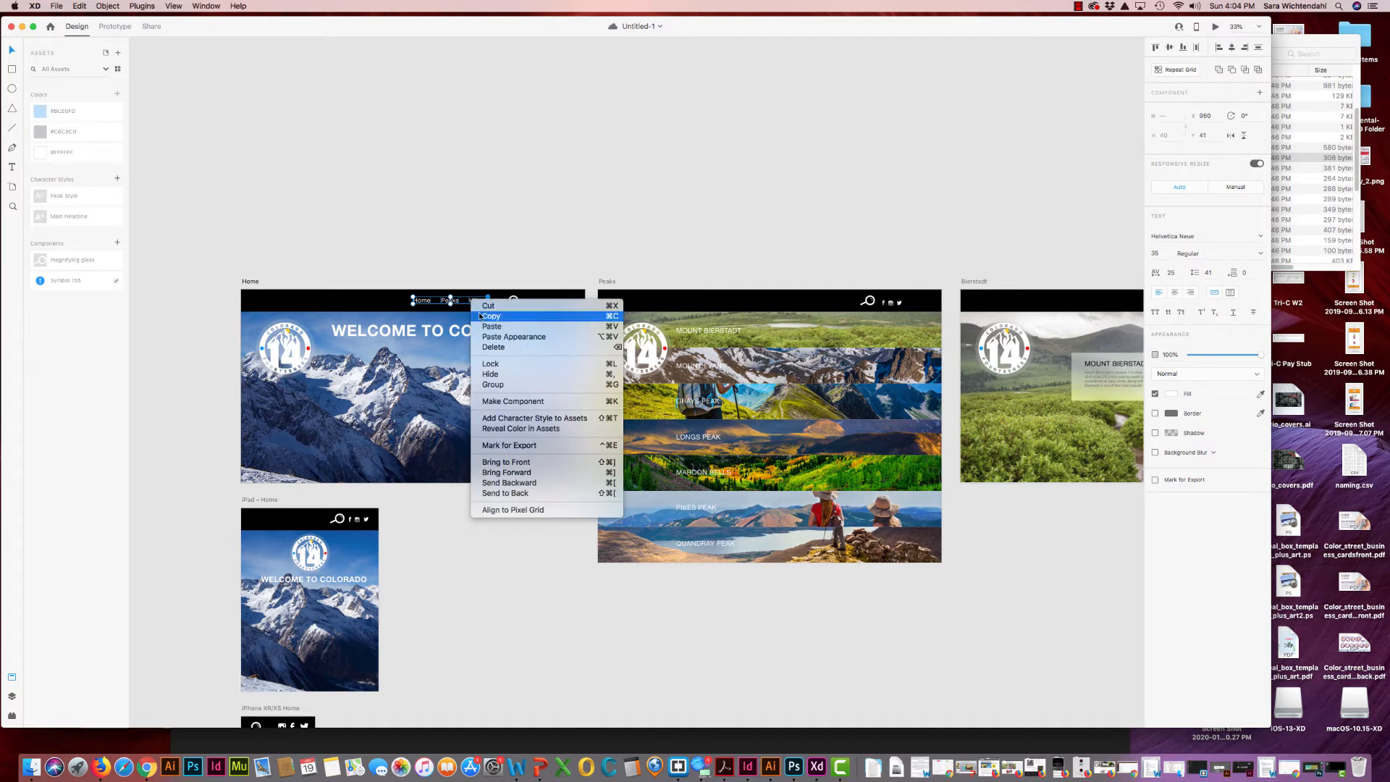
{"action": "left_click", "coordinate": [480, 317]}
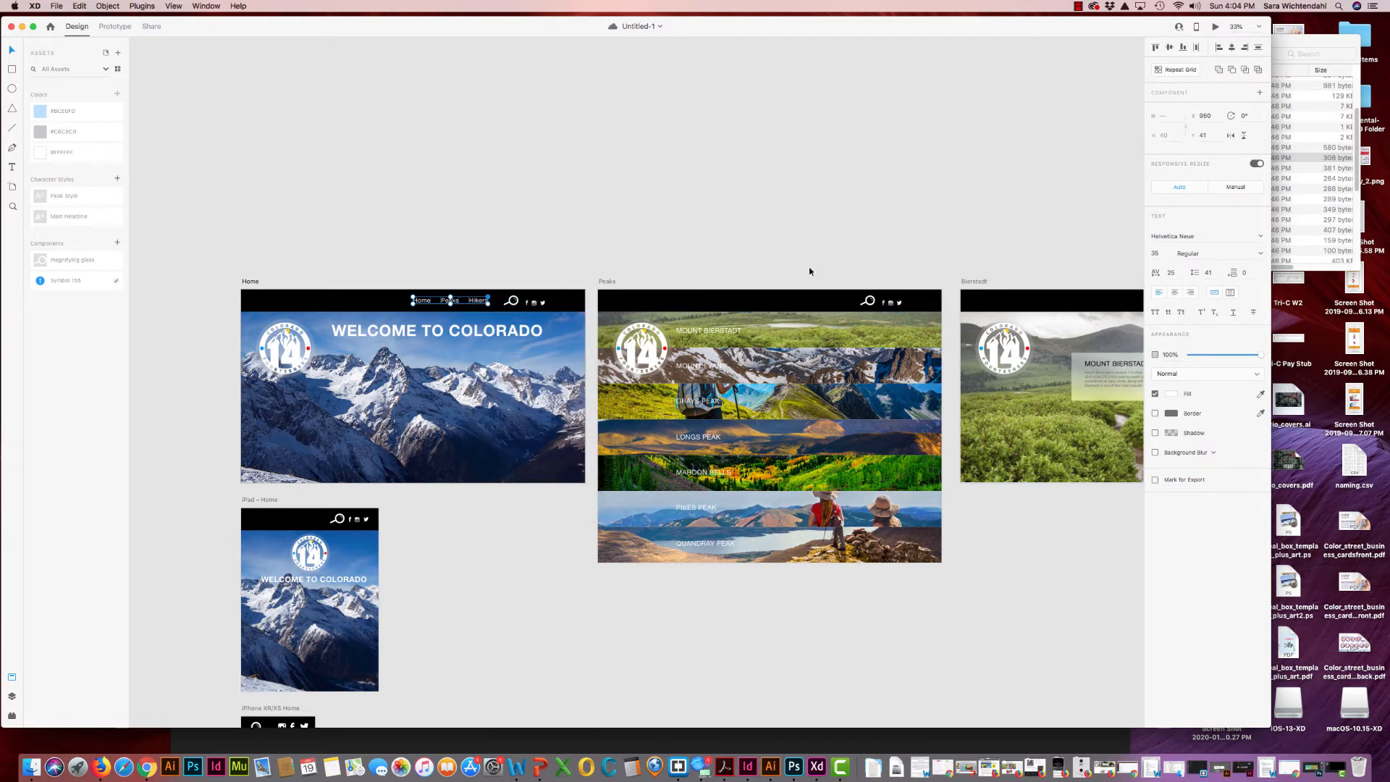
{"action": "left_click", "coordinate": [813, 302]}
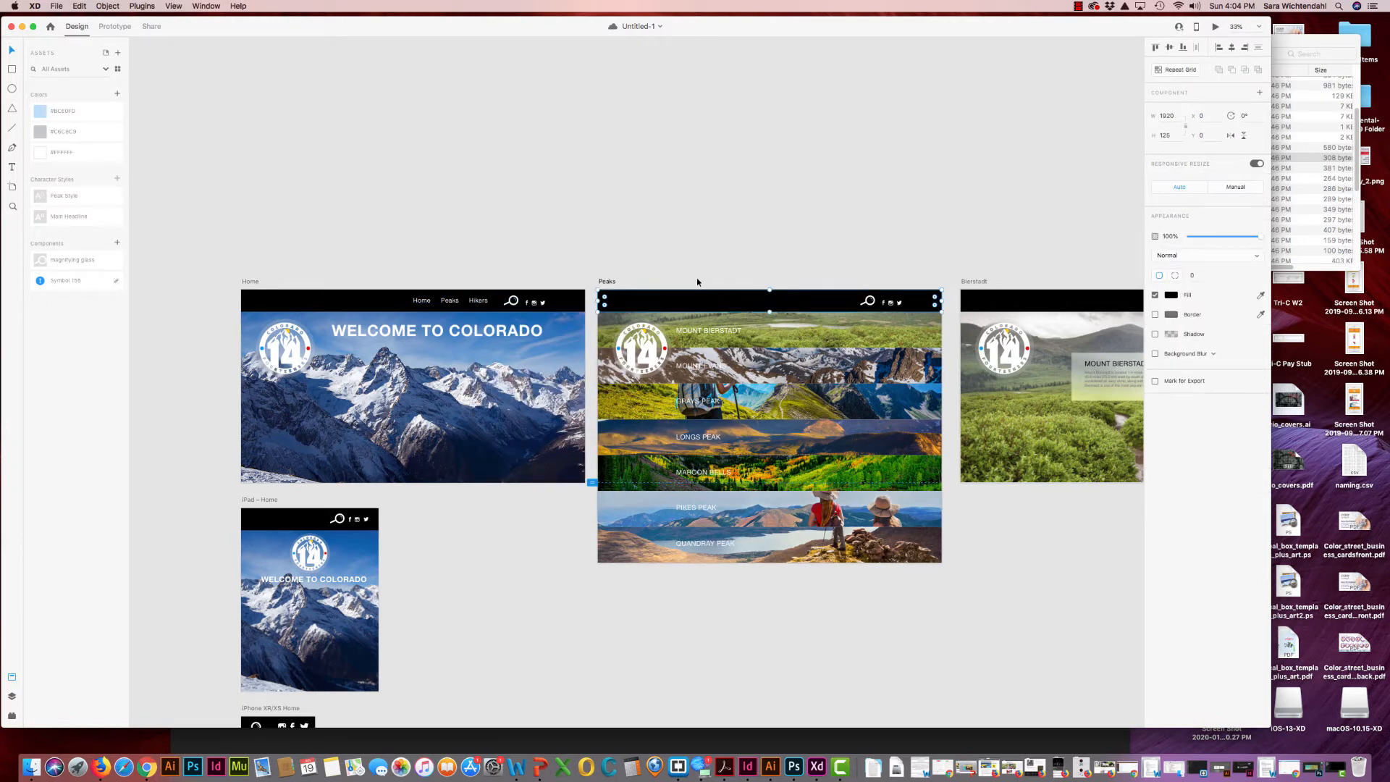
{"action": "key", "text": "super+v"}
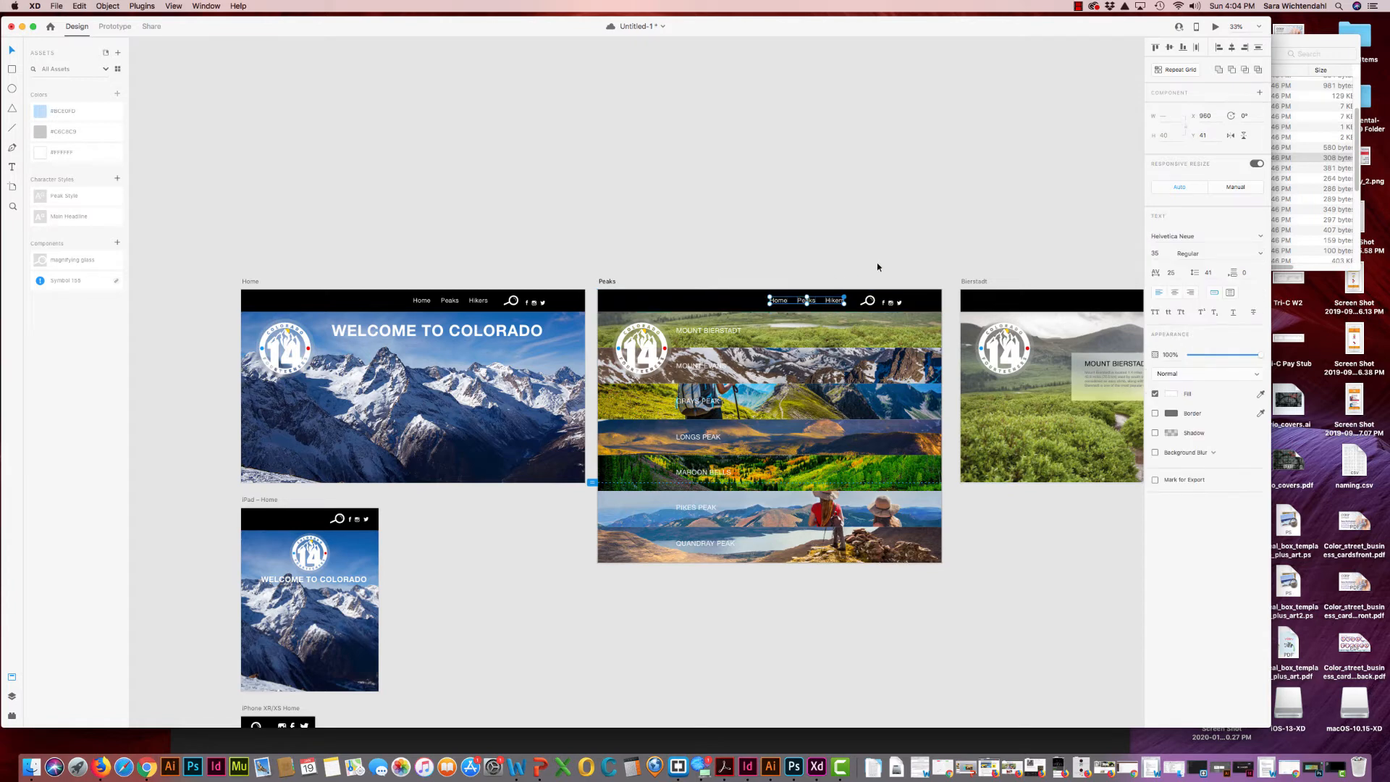
Paste the three copied navigation texts into the black header bars of the Bierstadt and Hikers artboards
{"action": "scroll", "coordinate": [884, 265], "scroll_direction": "right", "scroll_amount": 10}
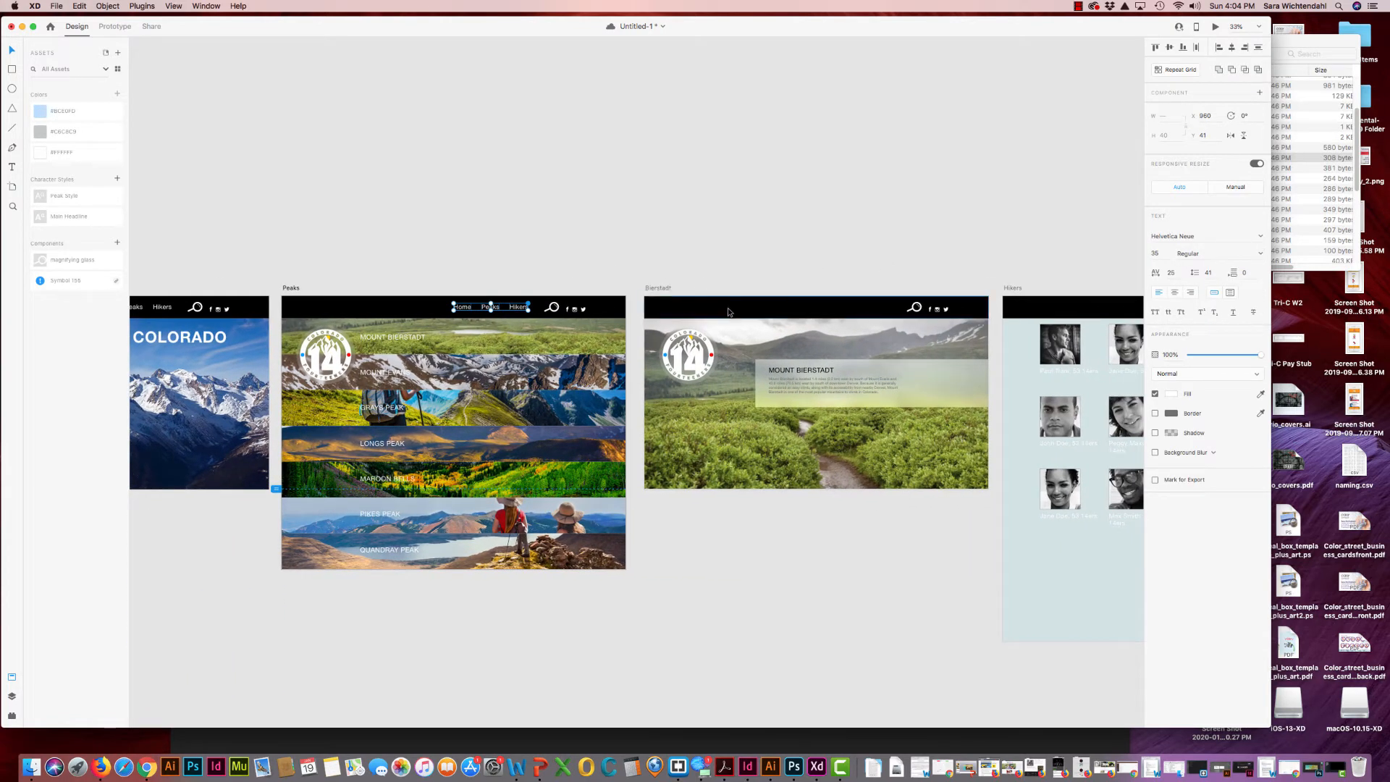
{"action": "left_click", "coordinate": [727, 312]}
{"action": "key", "text": "super+v"}
{"action": "left_click", "coordinate": [845, 281]}
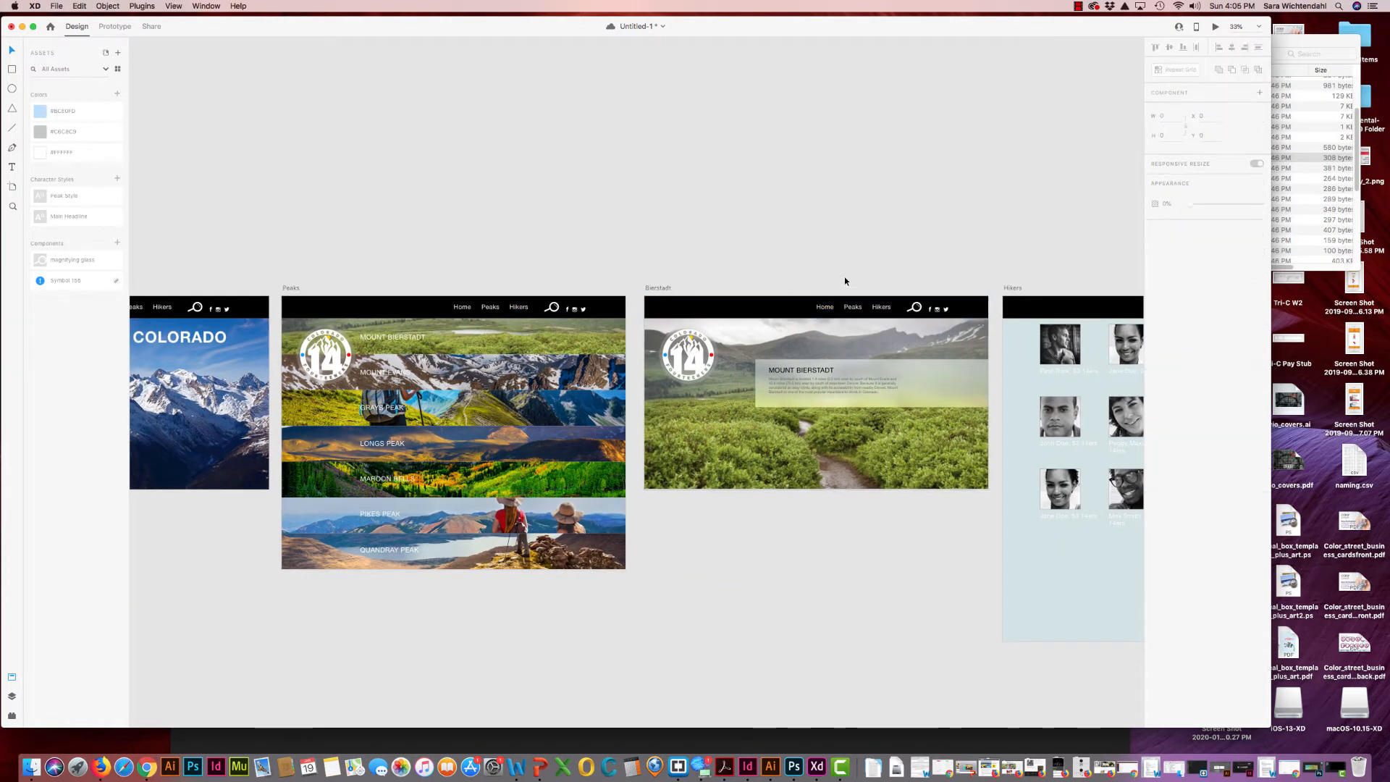
{"action": "scroll", "coordinate": [876, 283], "scroll_direction": "right", "scroll_amount": 11}
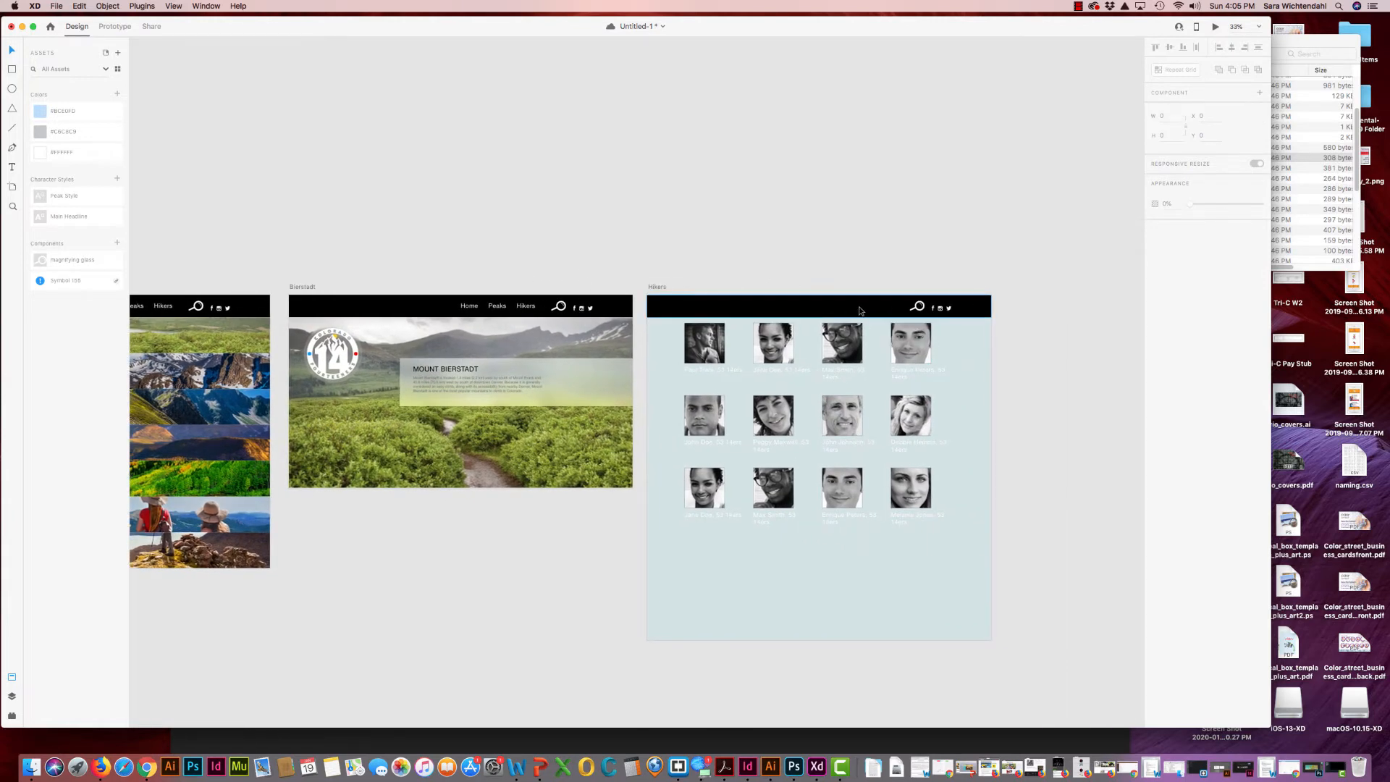
{"action": "left_click", "coordinate": [860, 310]}
{"action": "key", "text": "super+v"}
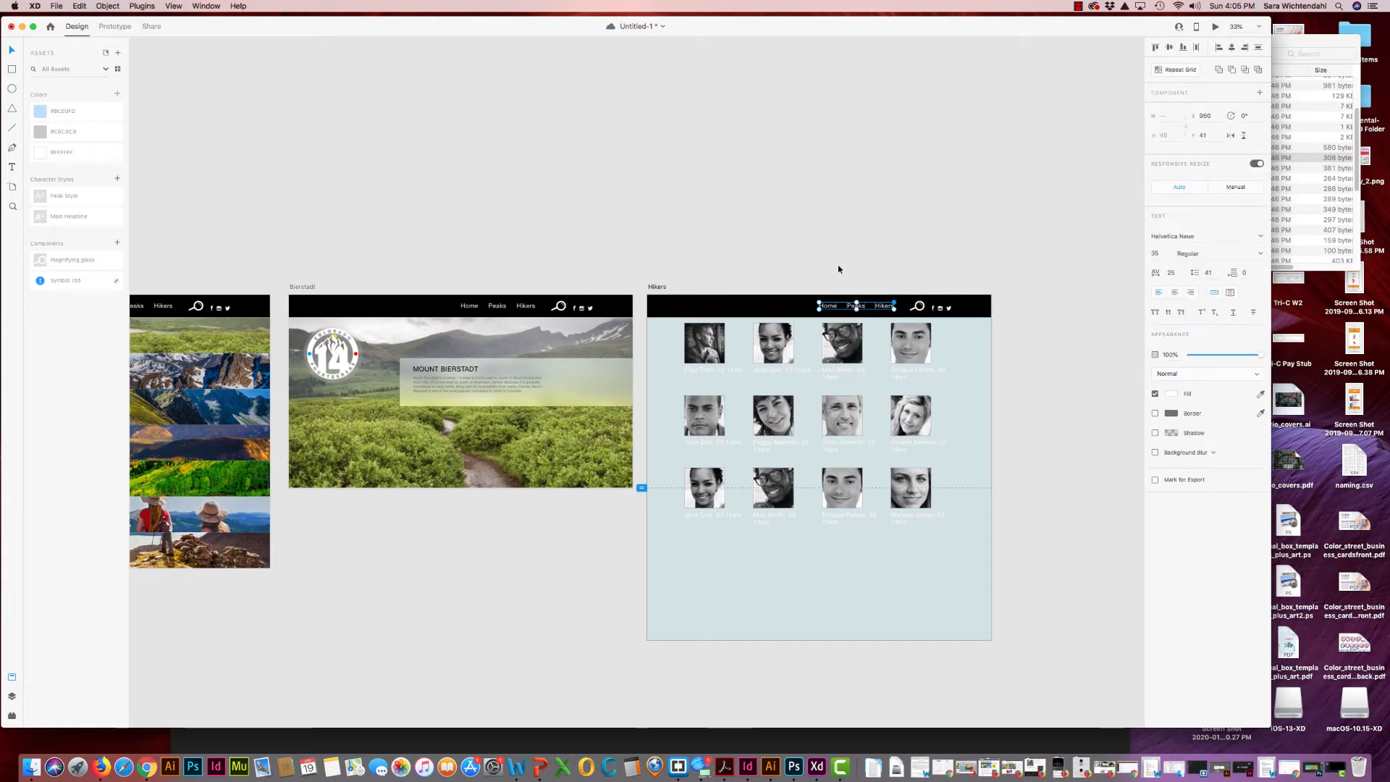
{"action": "left_click", "coordinate": [798, 284]}
In Prototype mode, link the "Peaks" text in the Home artboard's header to the Peaks artboard
{"action": "scroll", "coordinate": [506, 286], "scroll_direction": "left", "scroll_amount": 17}
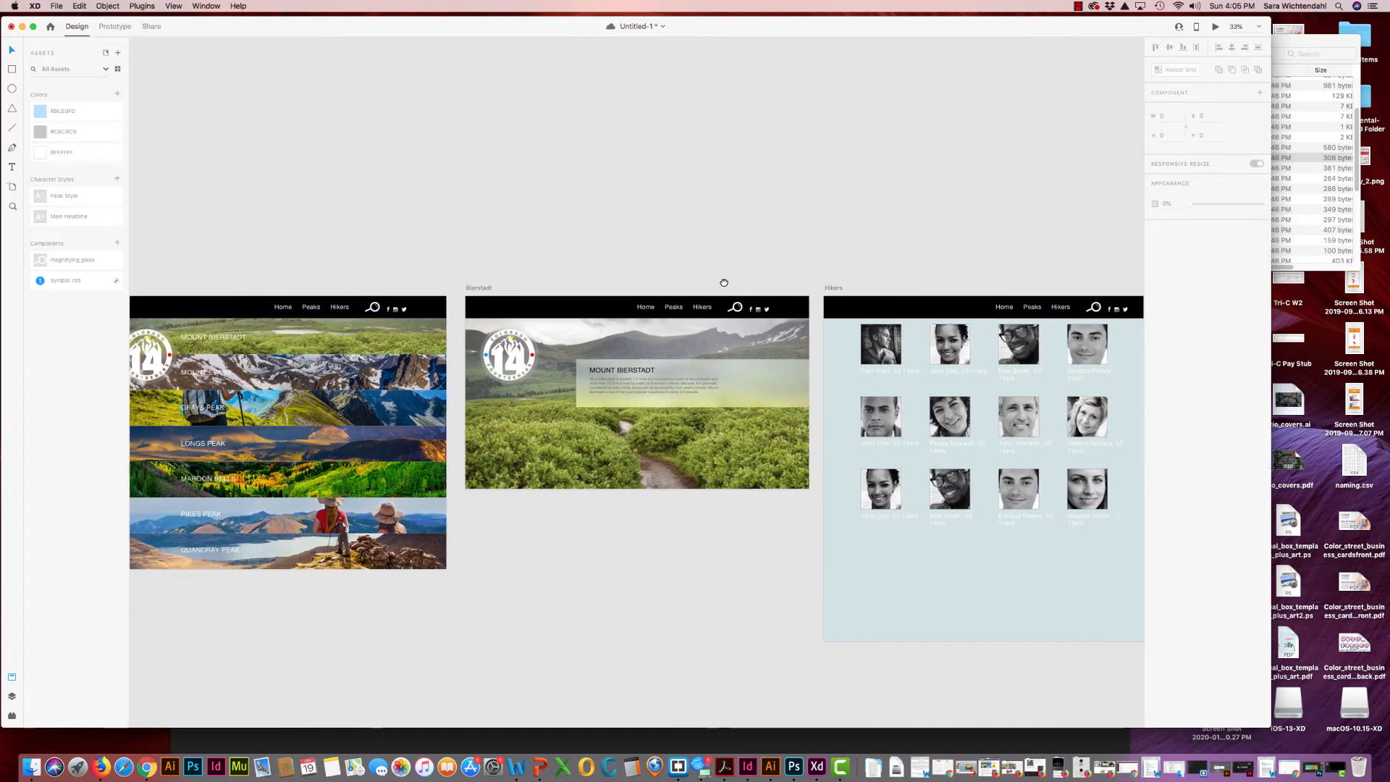
{"action": "scroll", "coordinate": [752, 243], "scroll_direction": "left", "scroll_amount": 6}
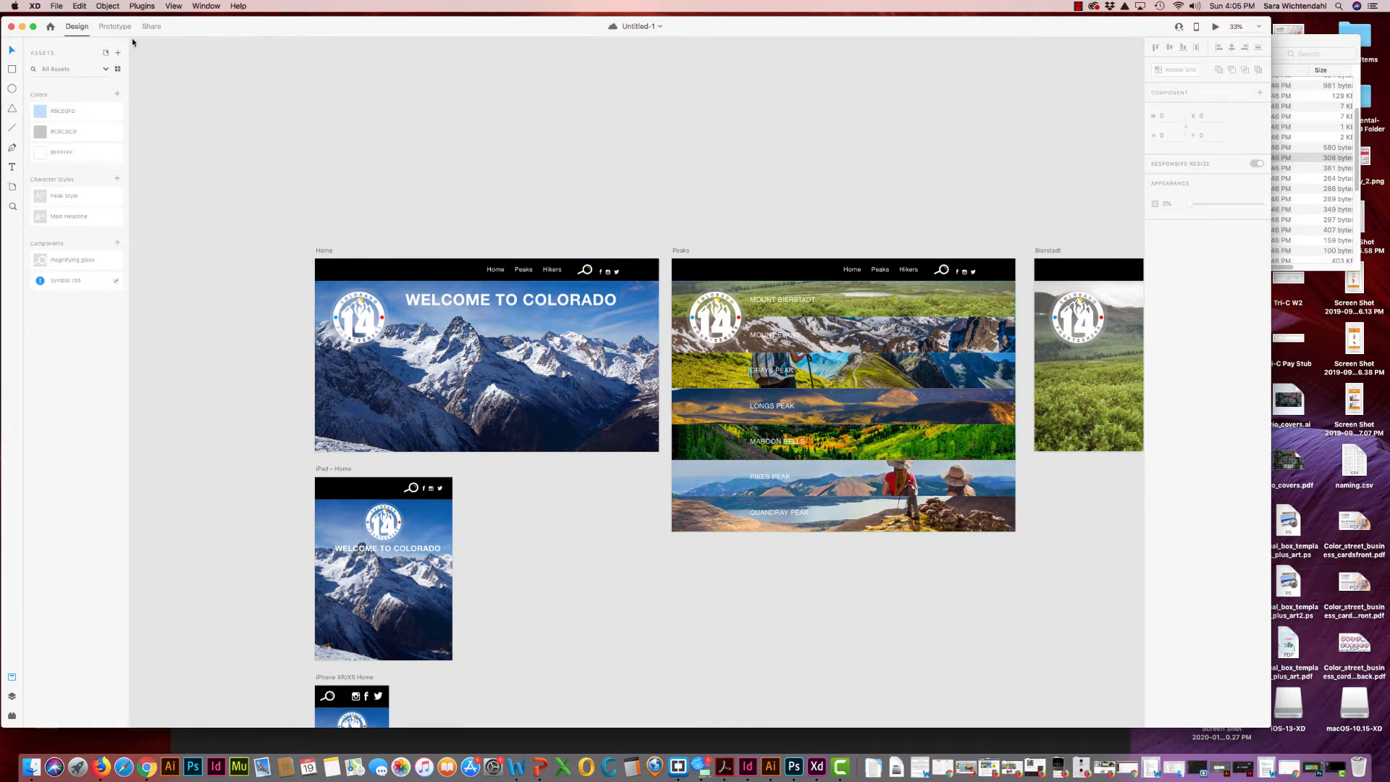
{"action": "left_click", "coordinate": [105, 28]}
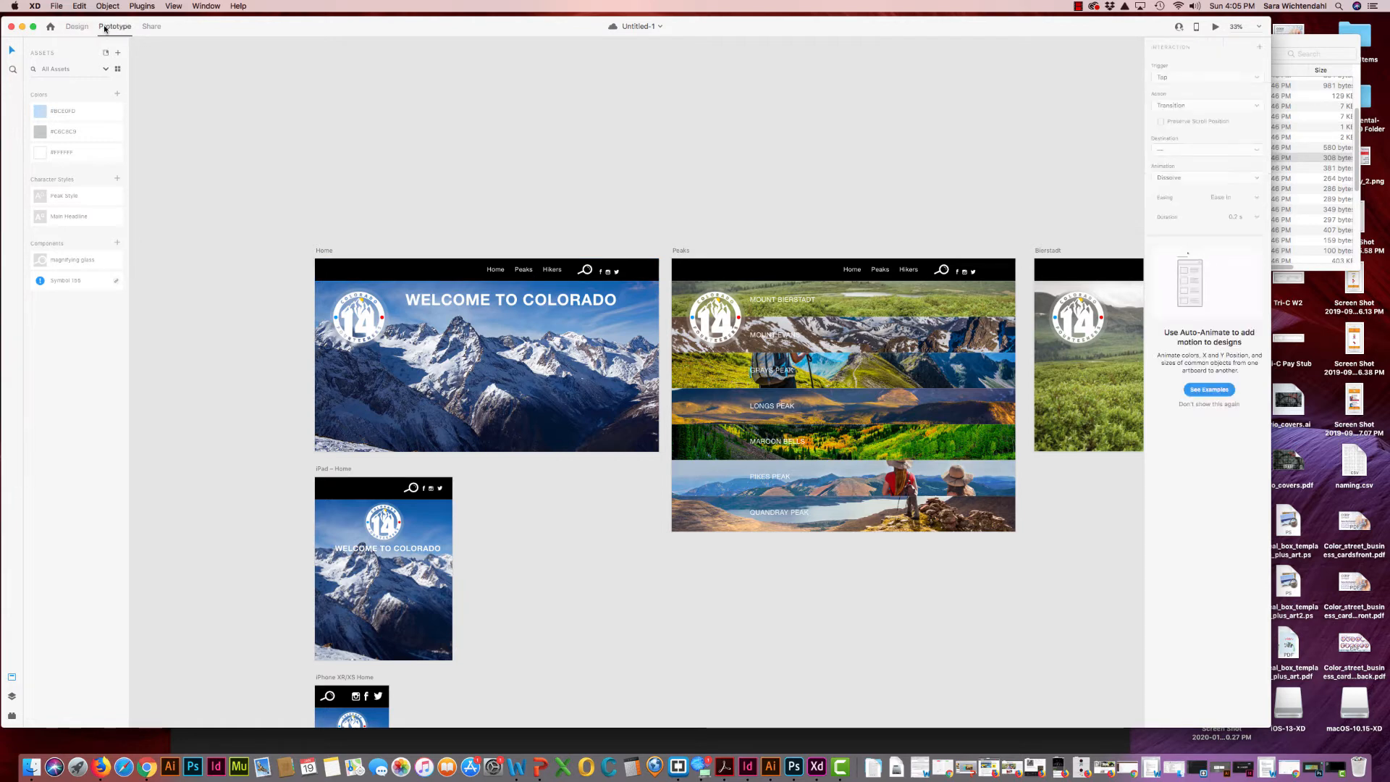
{"action": "left_click", "coordinate": [528, 272]}
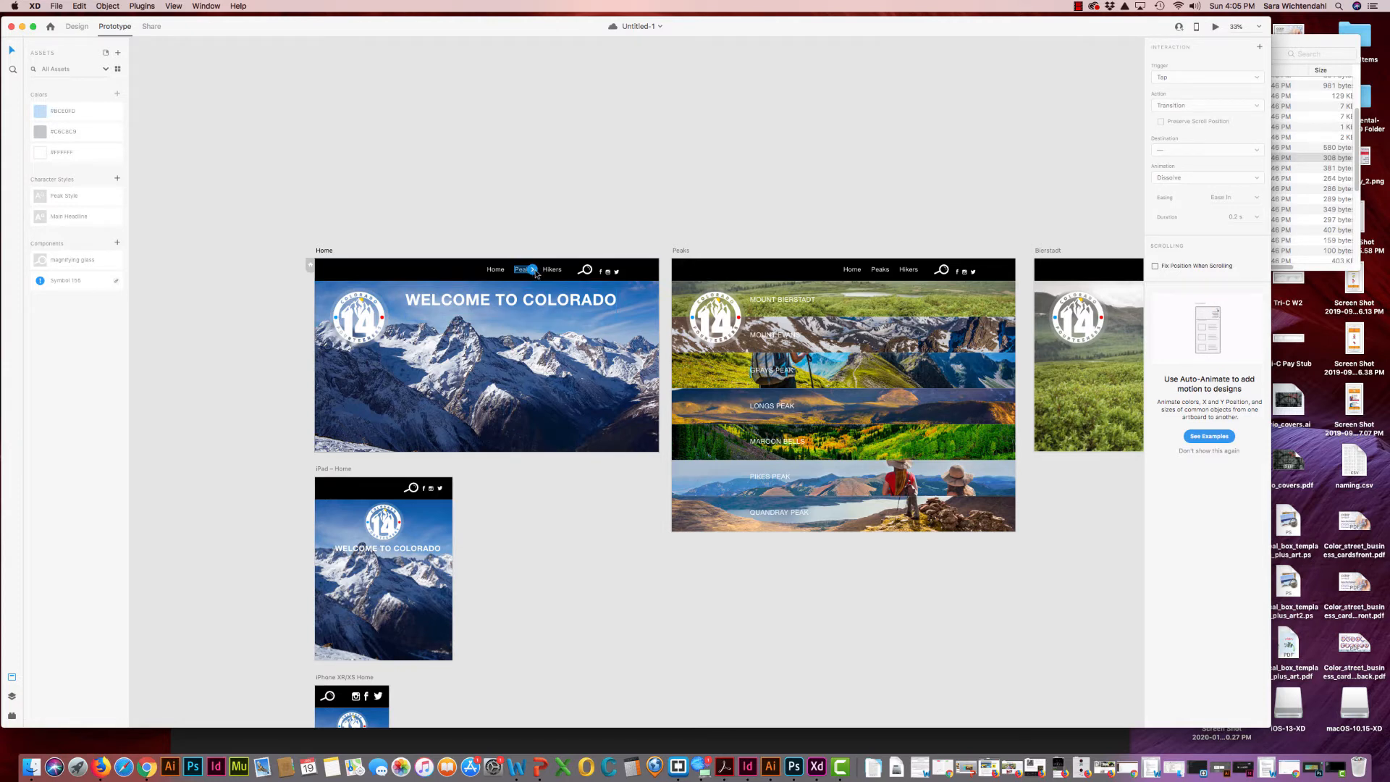
{"action": "left_click_drag", "start_coordinate": [534, 272], "coordinate": [667, 276]}
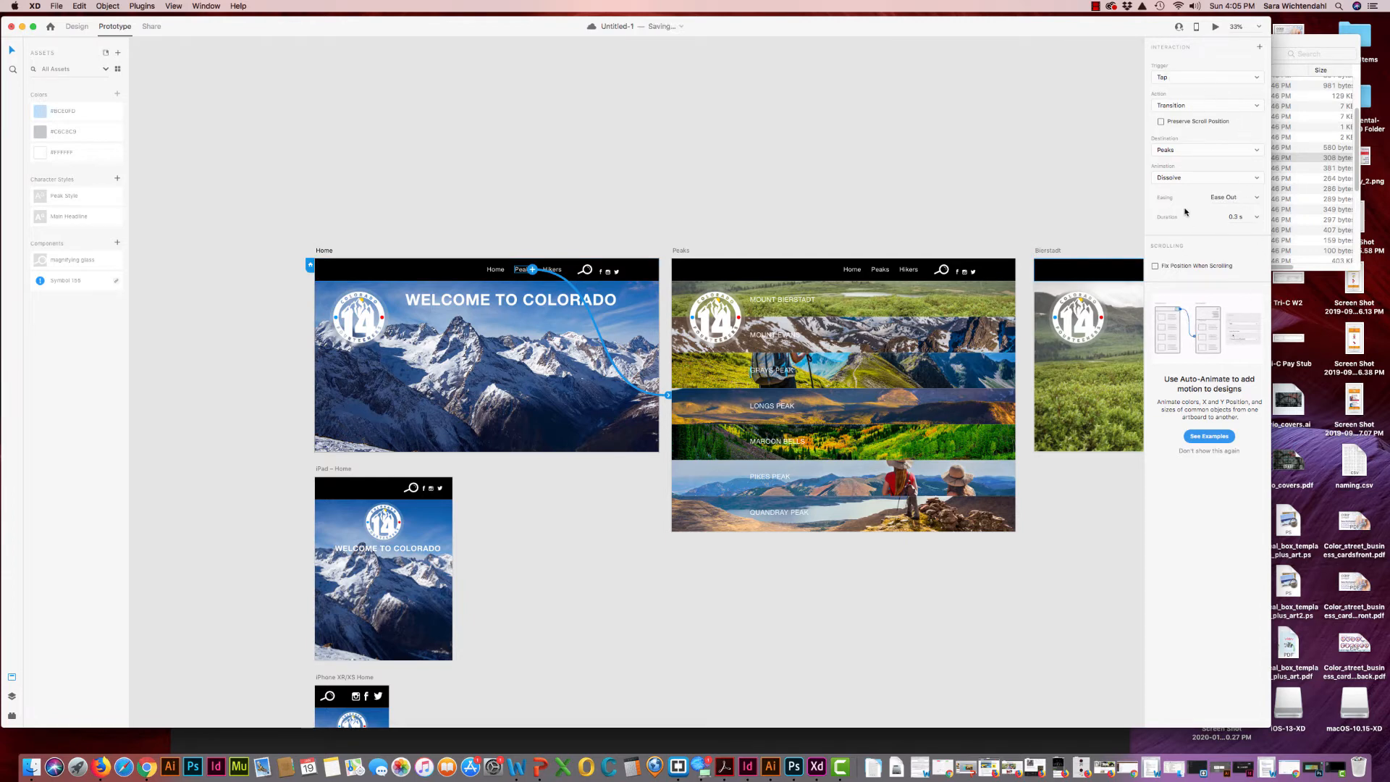
Review the trigger, action, destination, animation, easing and duration options available for the Peaks link
{"action": "left_click", "coordinate": [1182, 81]}
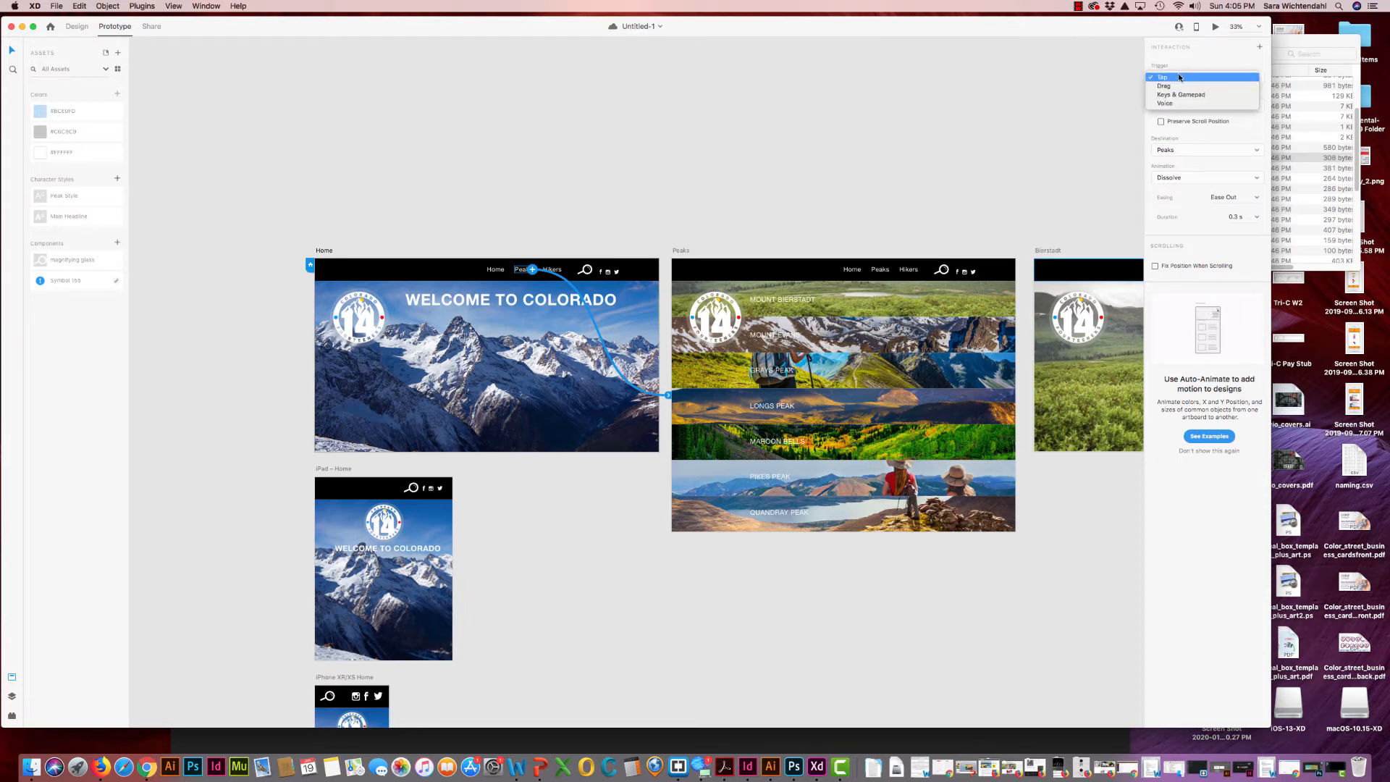
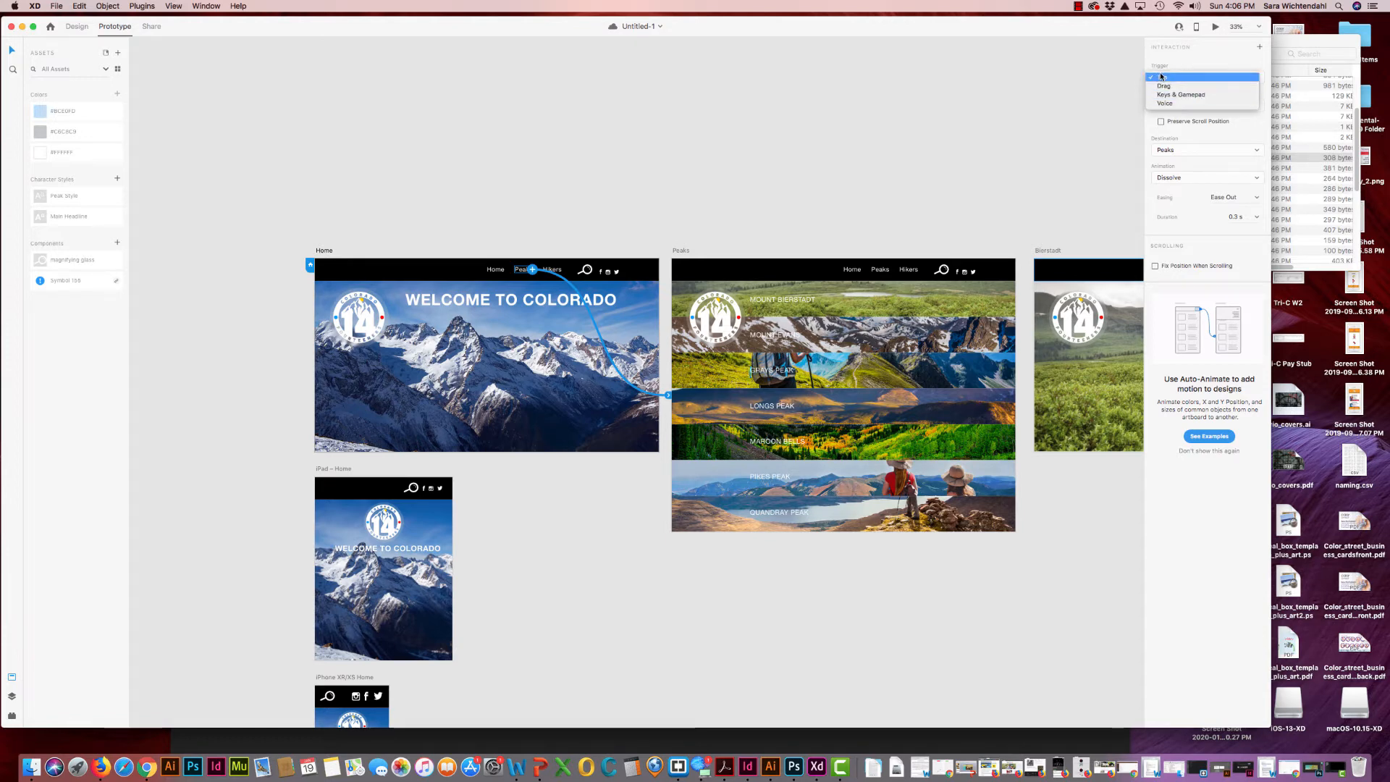
{"action": "left_click", "coordinate": [1193, 65]}
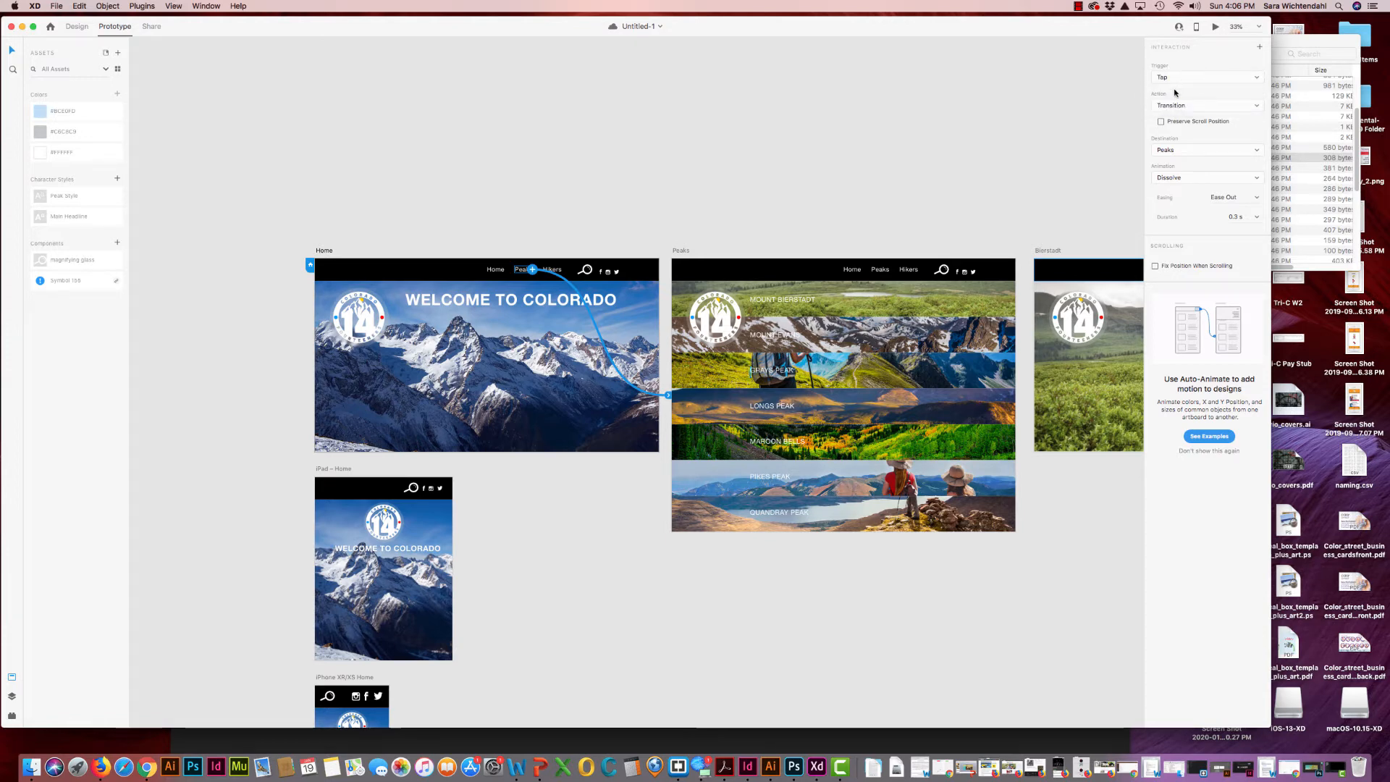
{"action": "left_click", "coordinate": [1211, 107]}
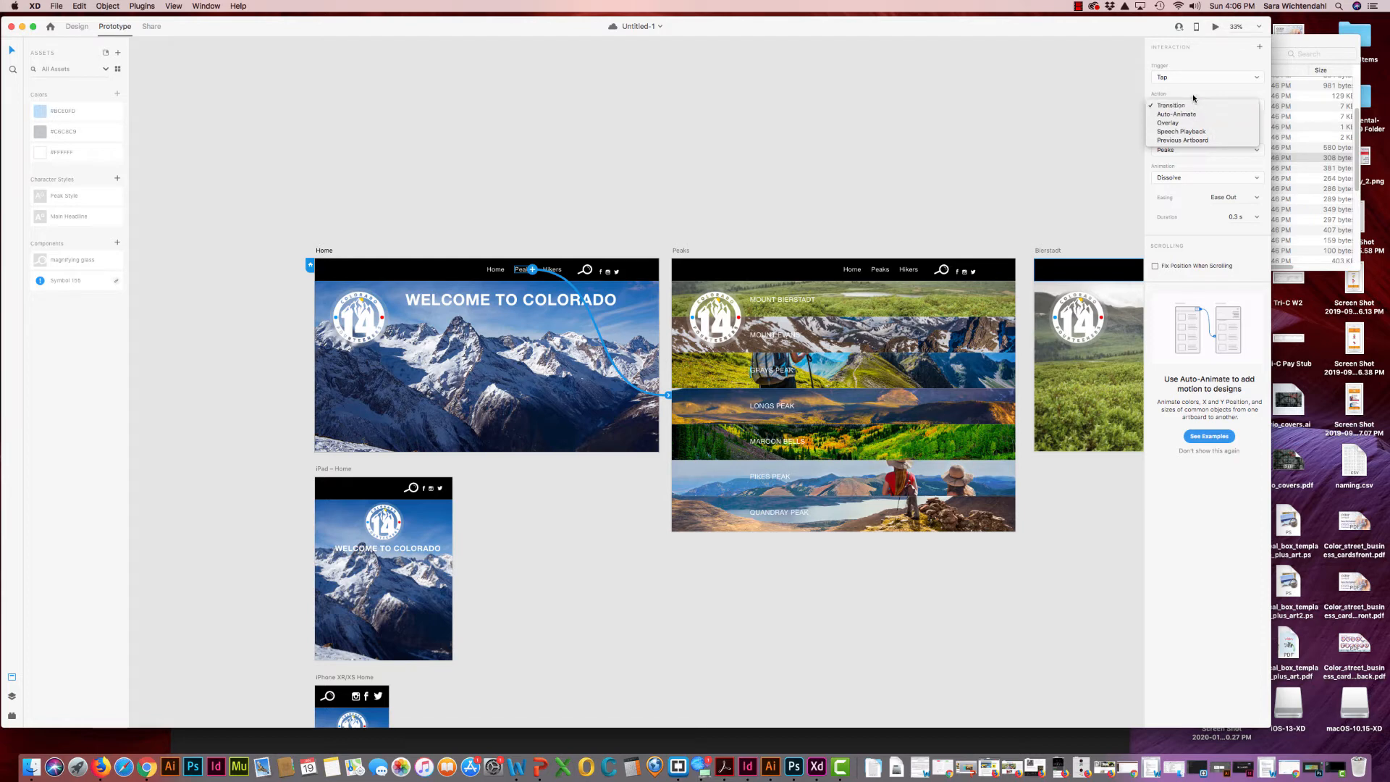
{"action": "left_click", "coordinate": [1193, 97]}
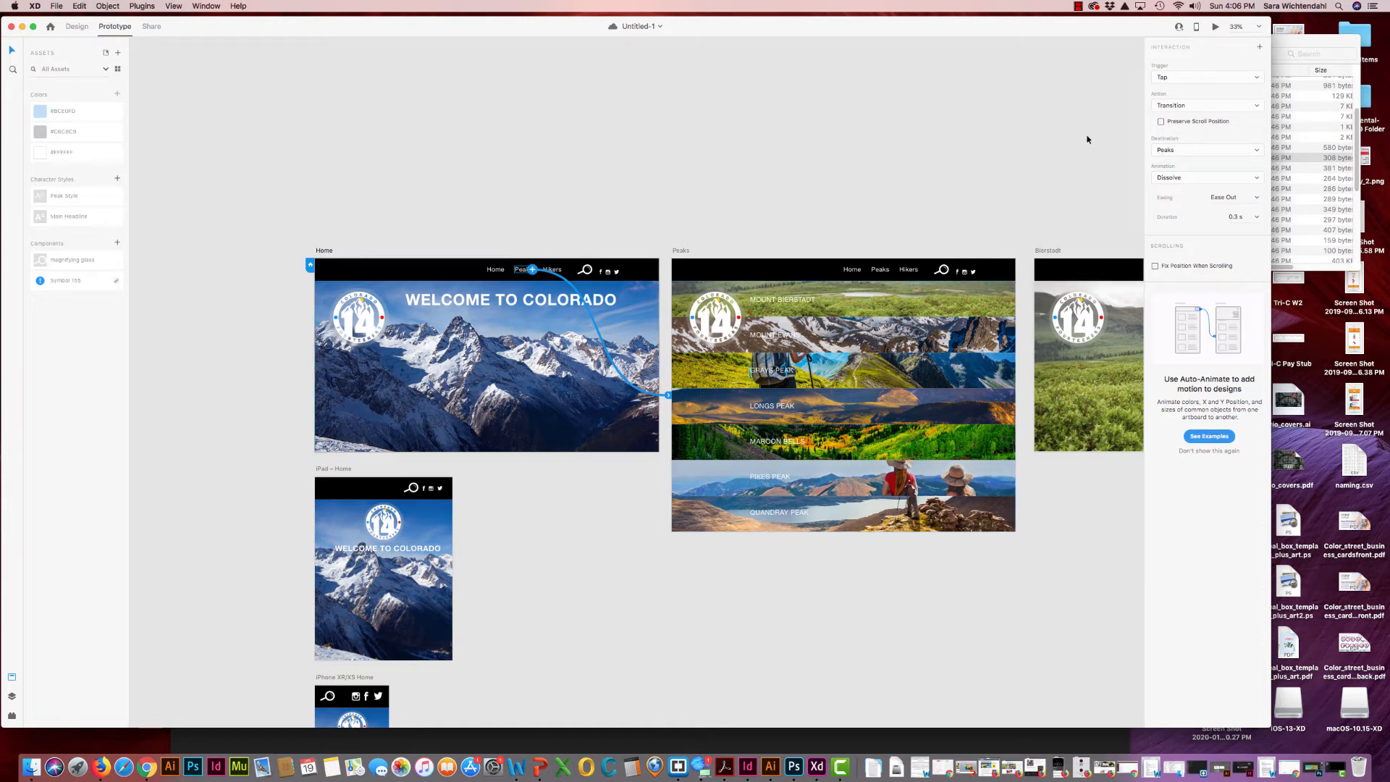
{"action": "left_click", "coordinate": [1197, 151]}
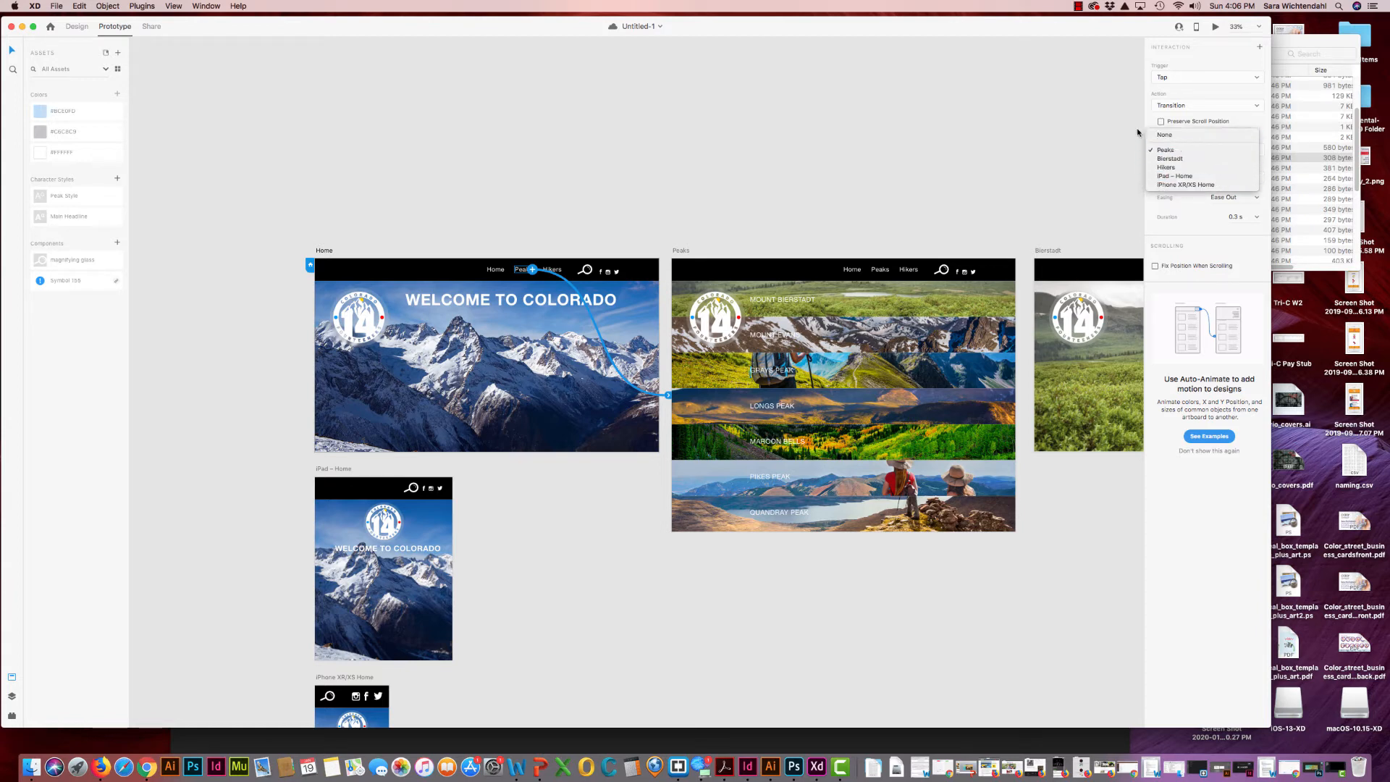
{"action": "left_click", "coordinate": [1148, 123]}
{"action": "left_click", "coordinate": [1186, 178]}
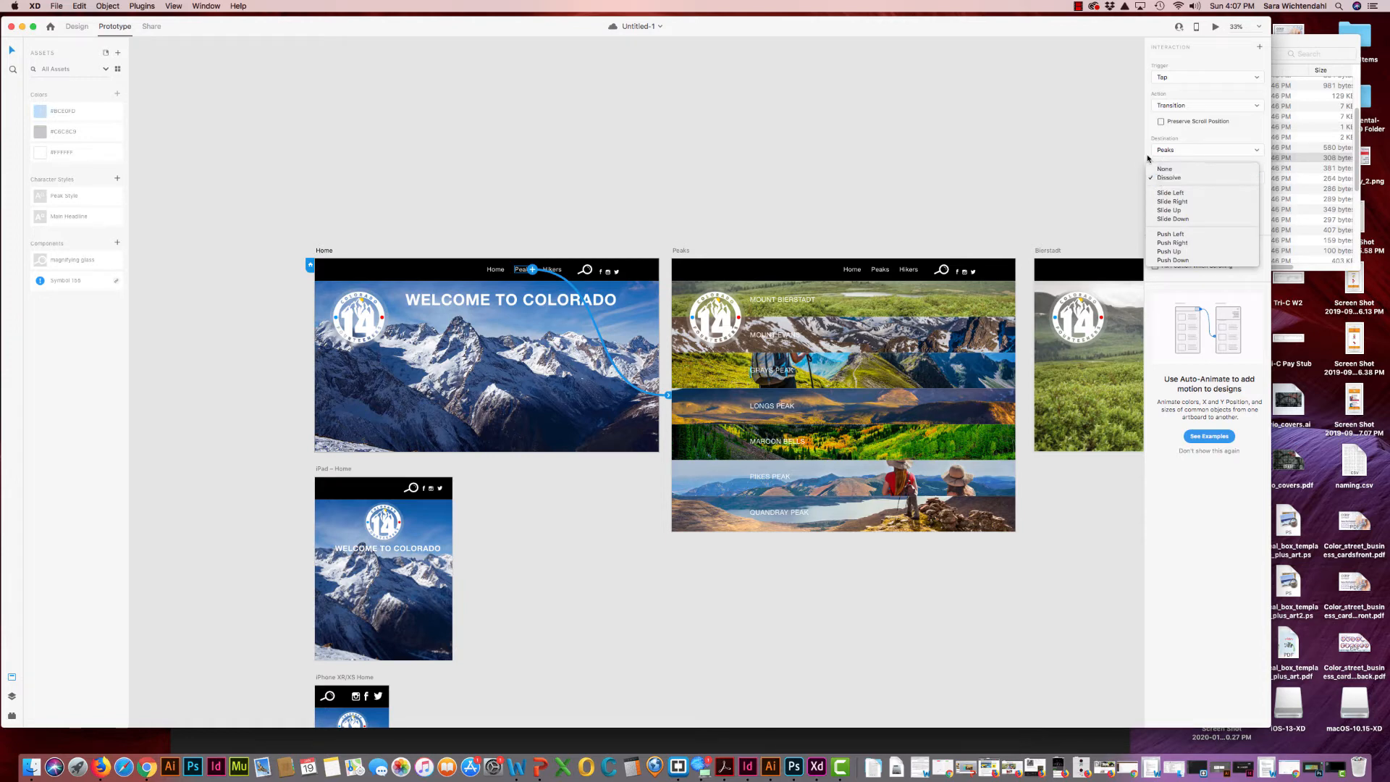
{"action": "left_click", "coordinate": [1149, 160]}
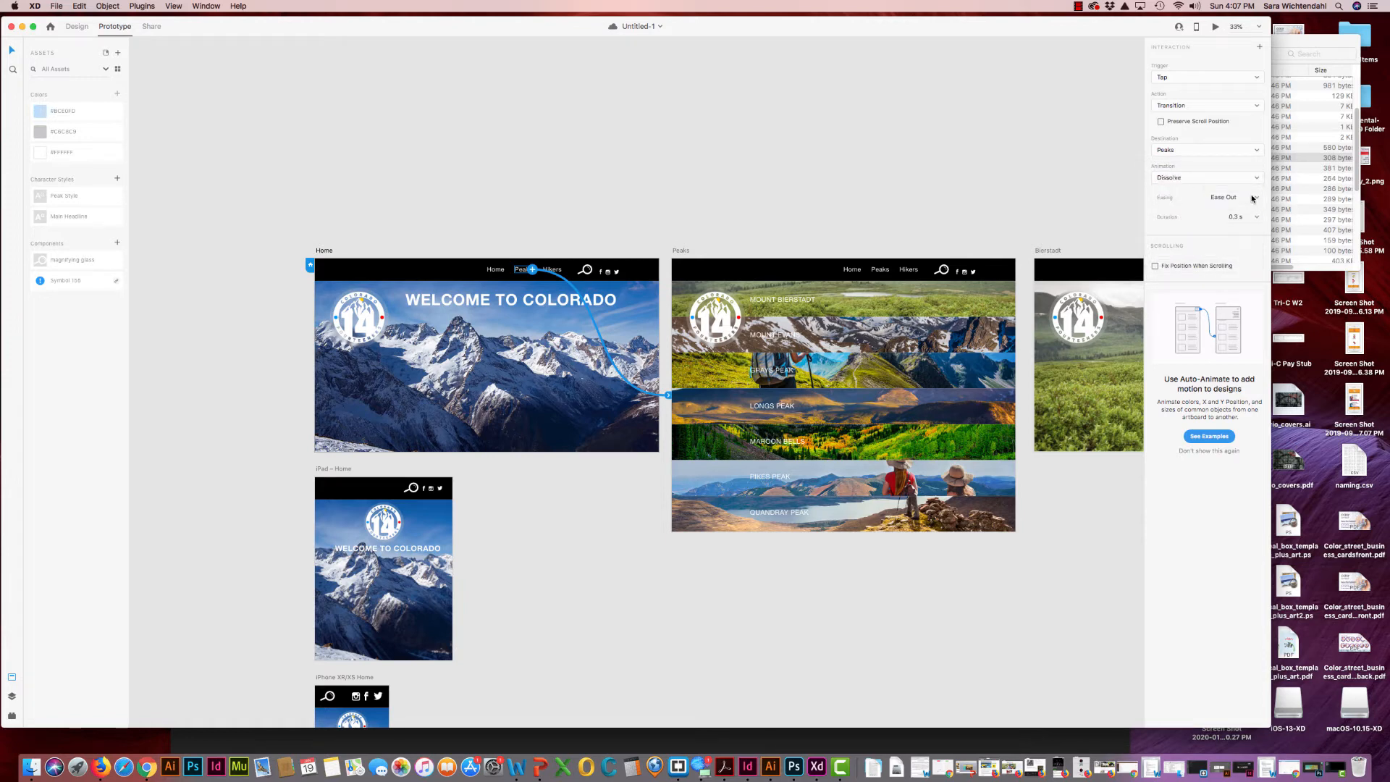
{"action": "left_click", "coordinate": [1257, 199]}
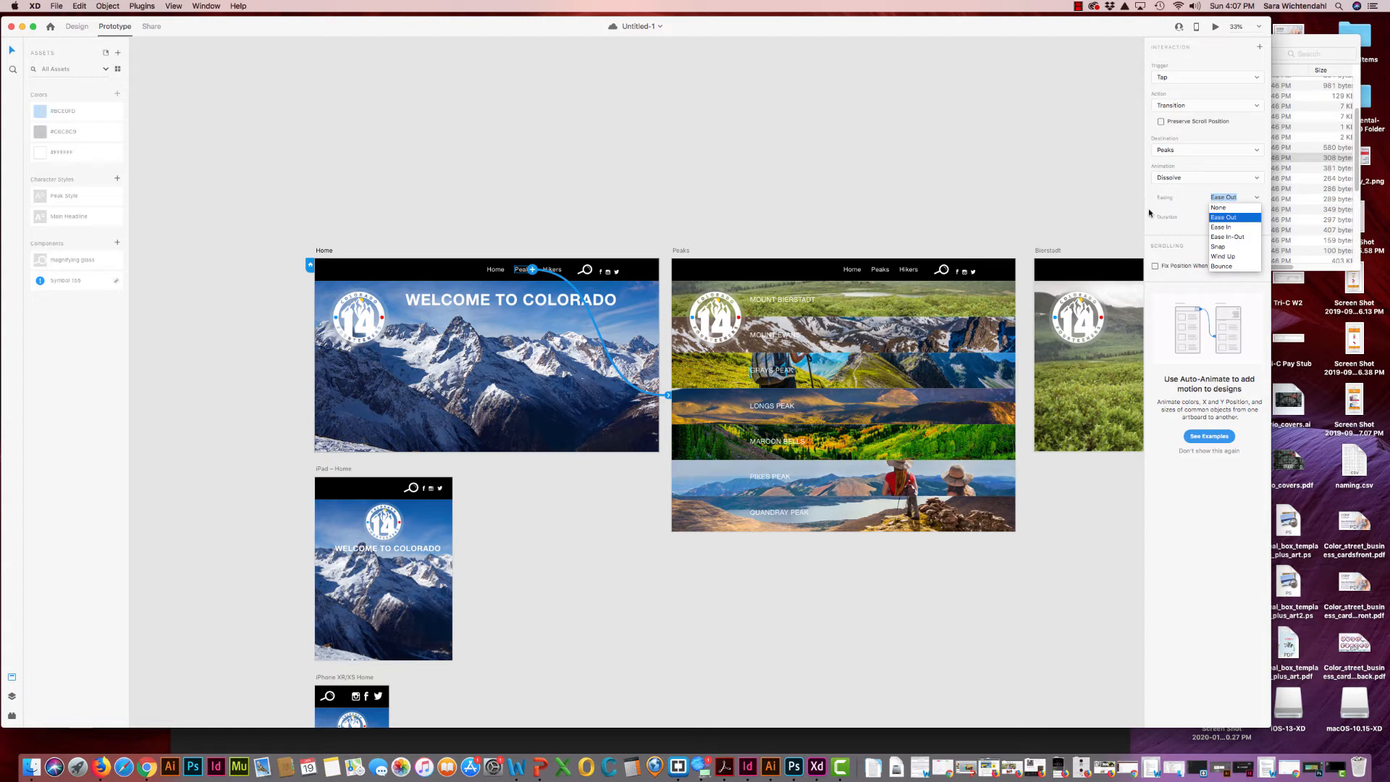
{"action": "left_click", "coordinate": [1149, 213]}
{"action": "left_click", "coordinate": [1256, 219]}
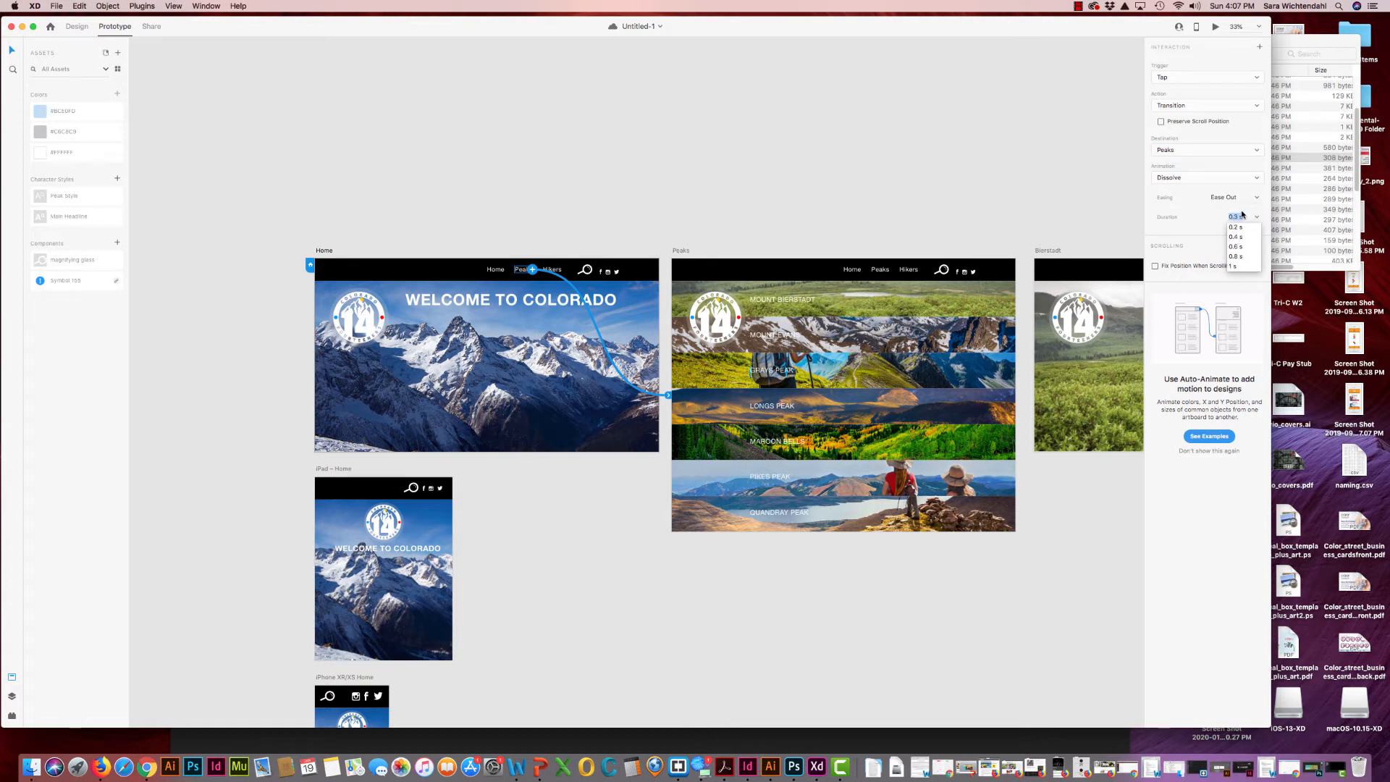
{"action": "left_click", "coordinate": [1155, 214]}
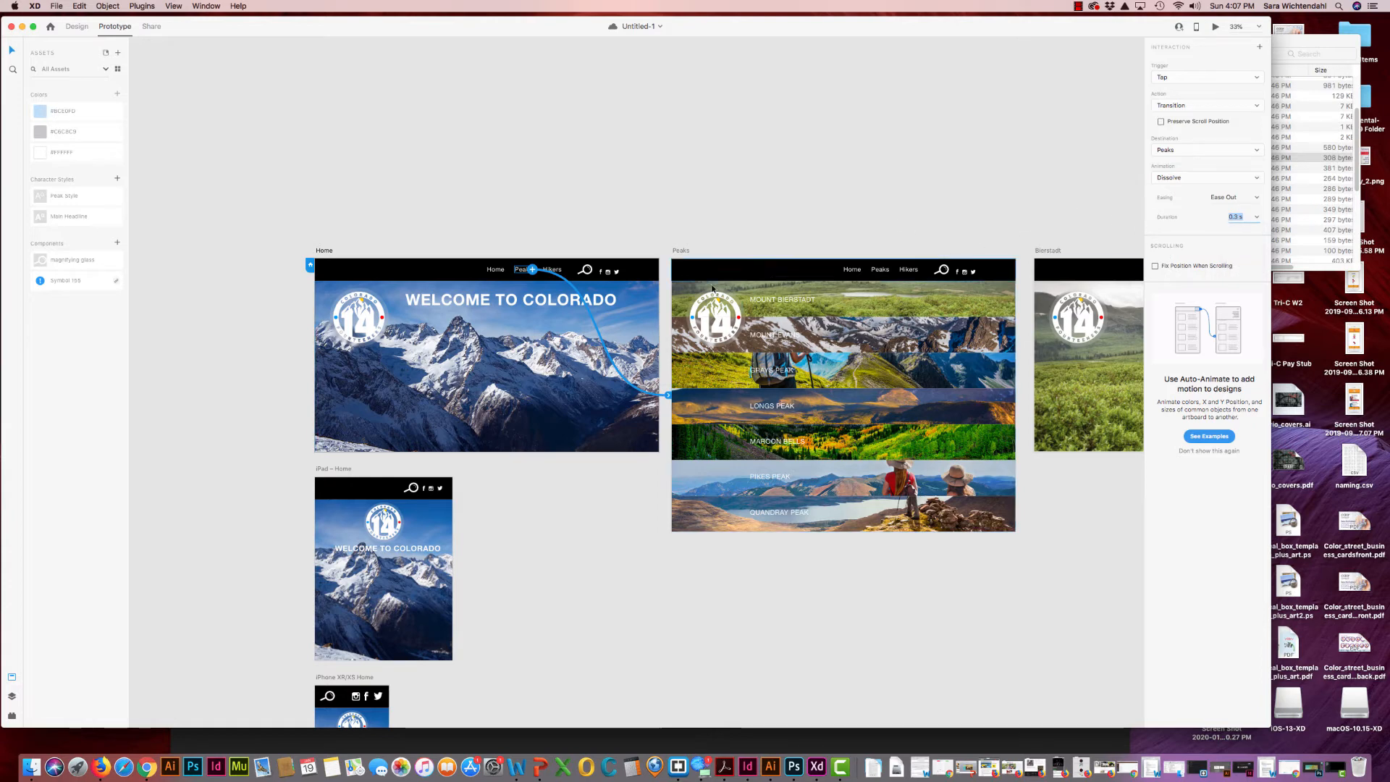
Link the "Hikers" text in the Home artboard's header to the Hikers artboard
{"action": "left_click", "coordinate": [558, 268]}
{"action": "left_click", "coordinate": [549, 273]}
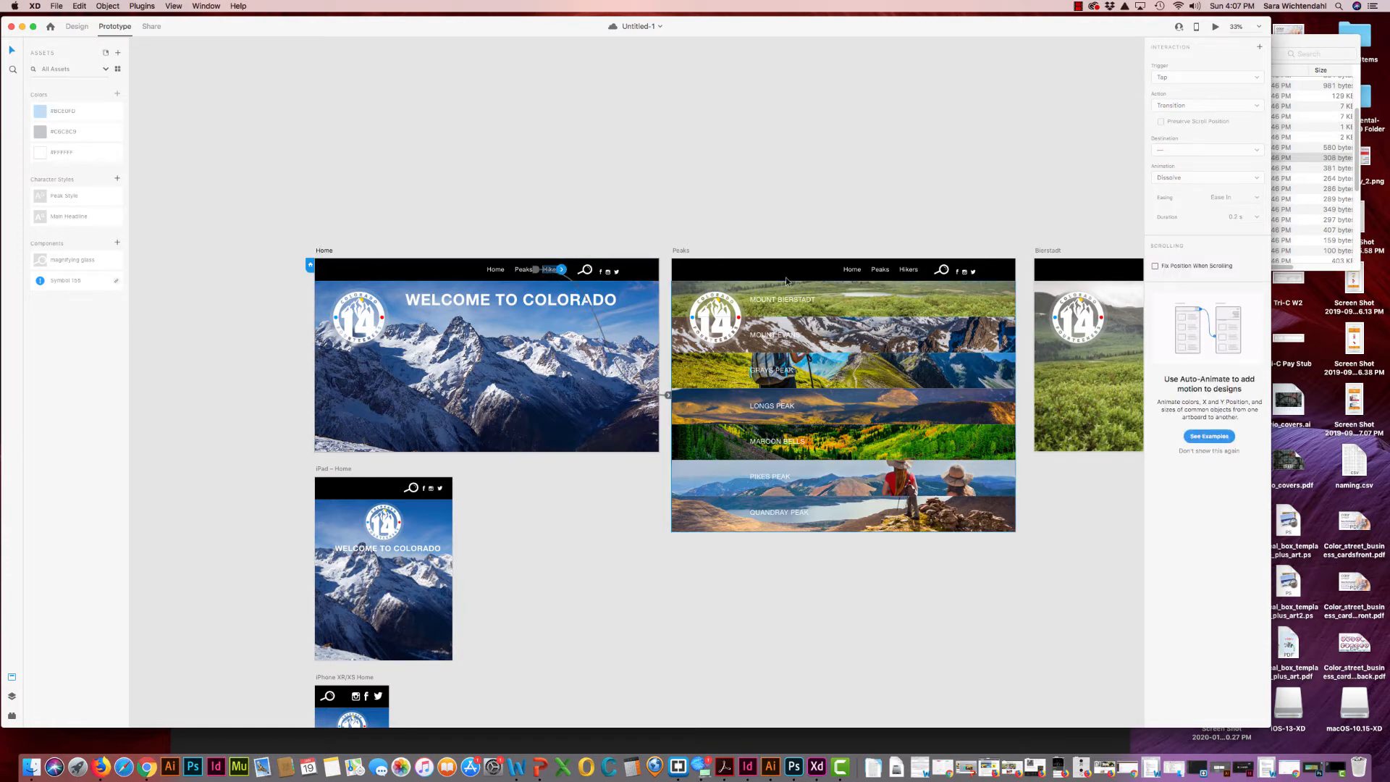
{"action": "key", "text": "super+minus"}
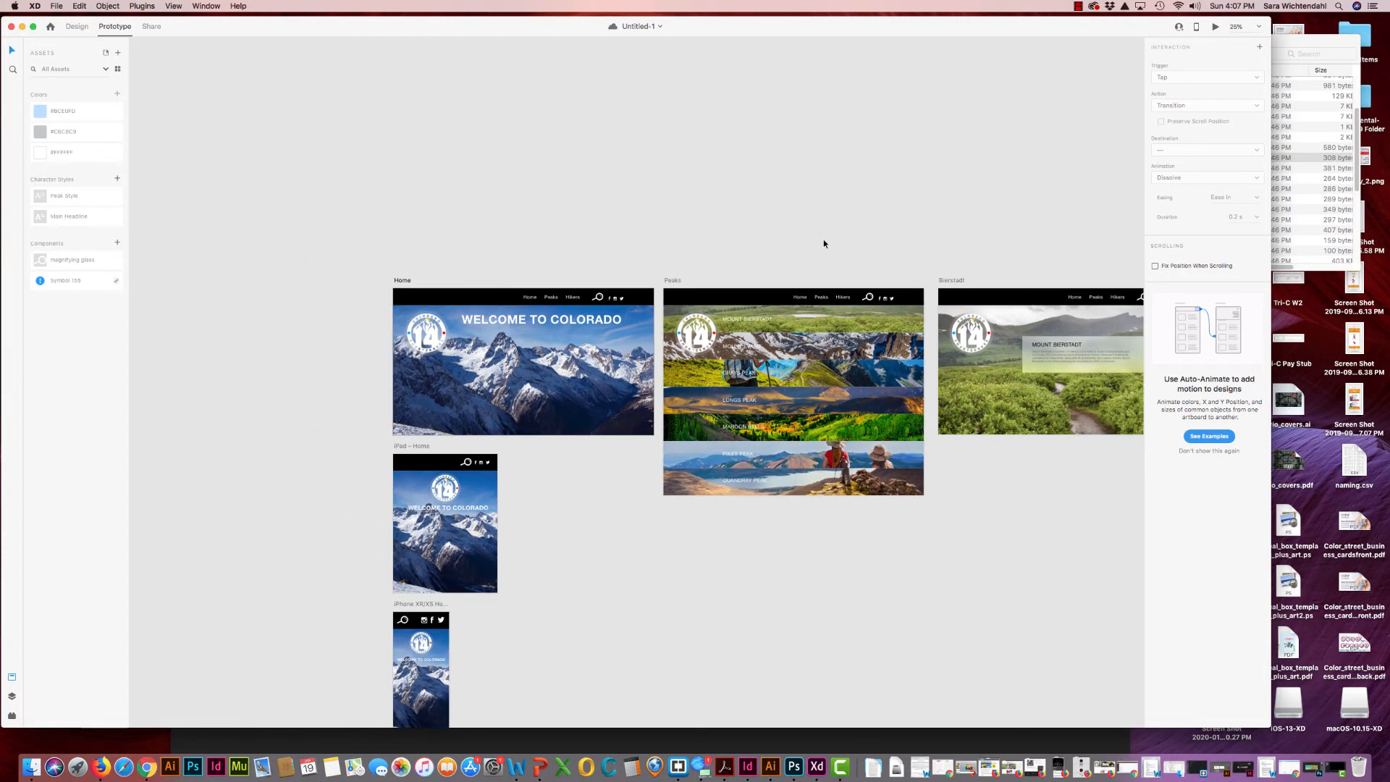
{"action": "left_click_drag", "start_coordinate": [580, 297], "coordinate": [391, 297]}
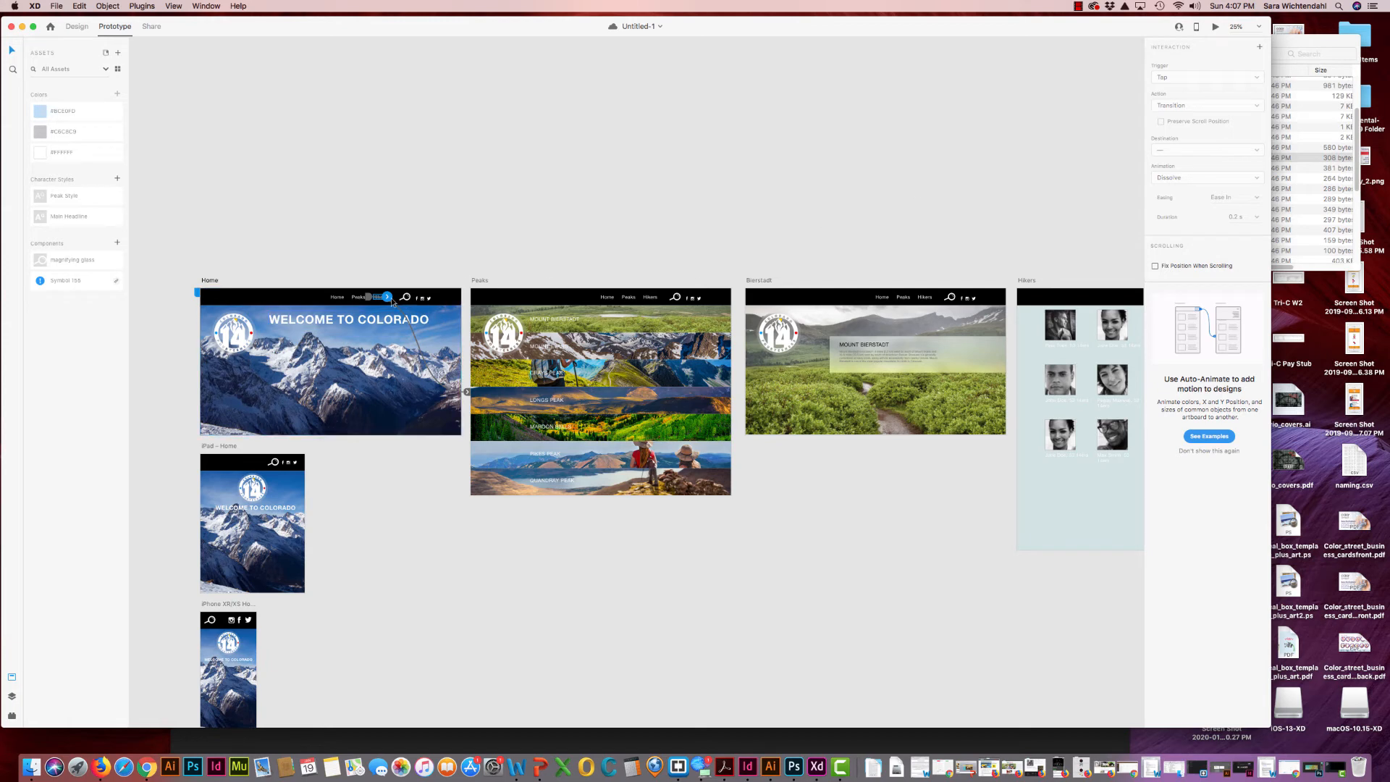
{"action": "left_click", "coordinate": [389, 300]}
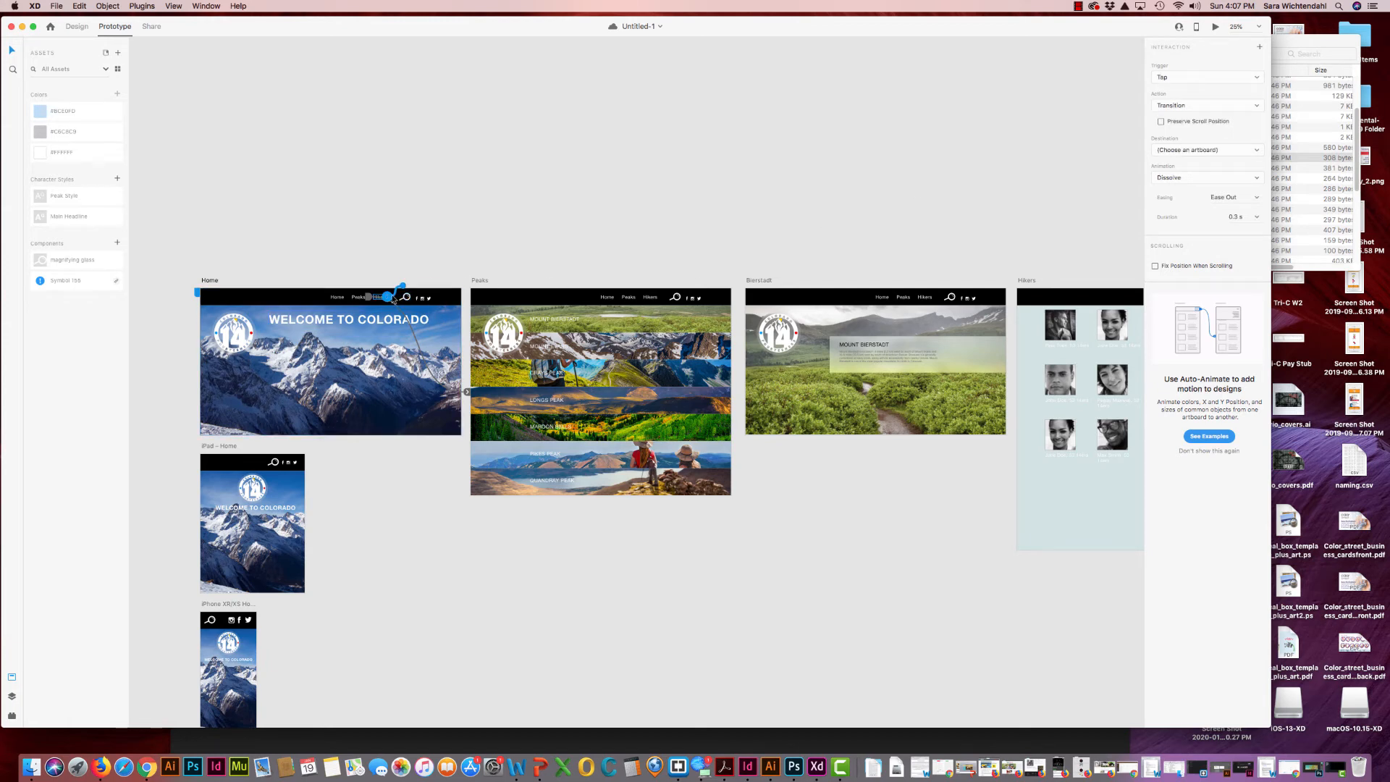
{"action": "left_click", "coordinate": [1207, 153]}
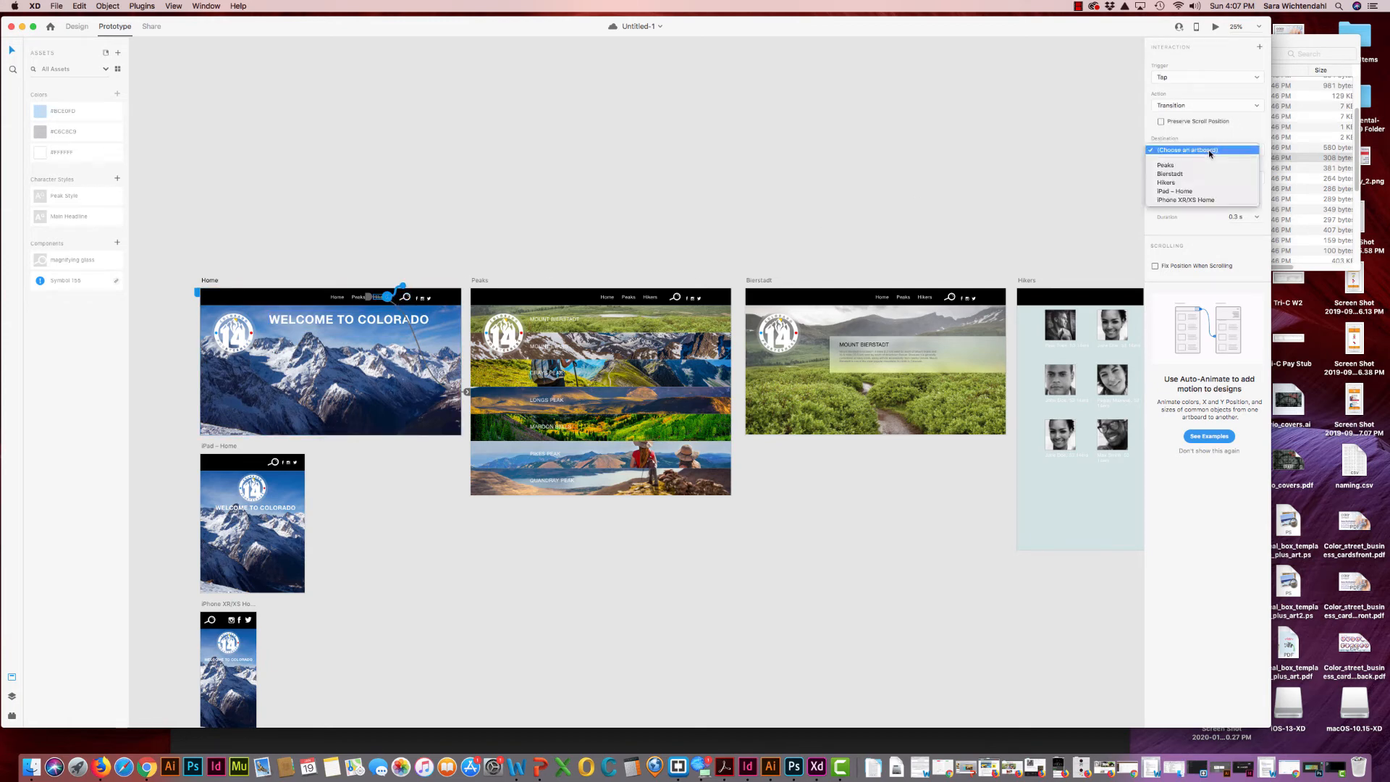
{"action": "left_click", "coordinate": [1174, 183]}
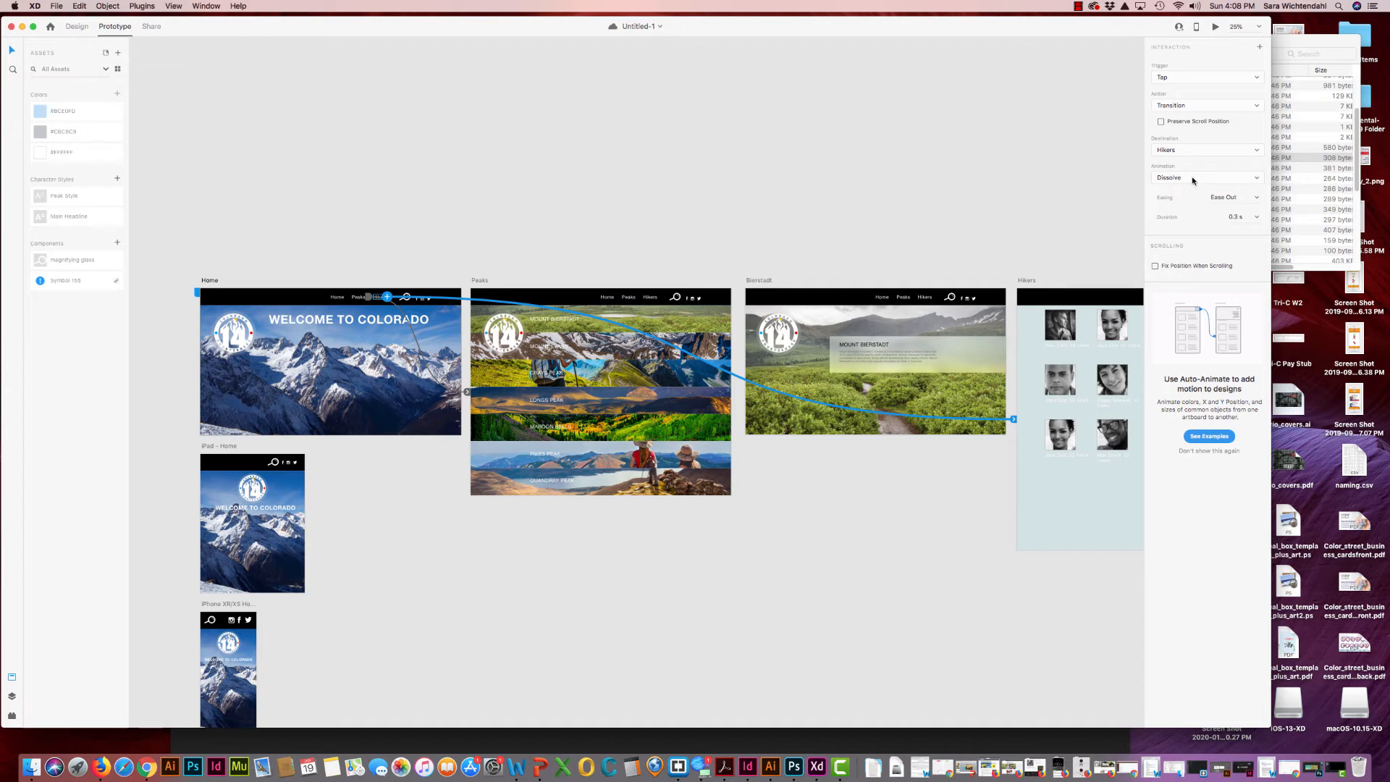
Give the Home header's Hikers link a Slide Left animation with Wind Up easing and a duration of 0.6 s
{"action": "left_click", "coordinate": [1193, 181]}
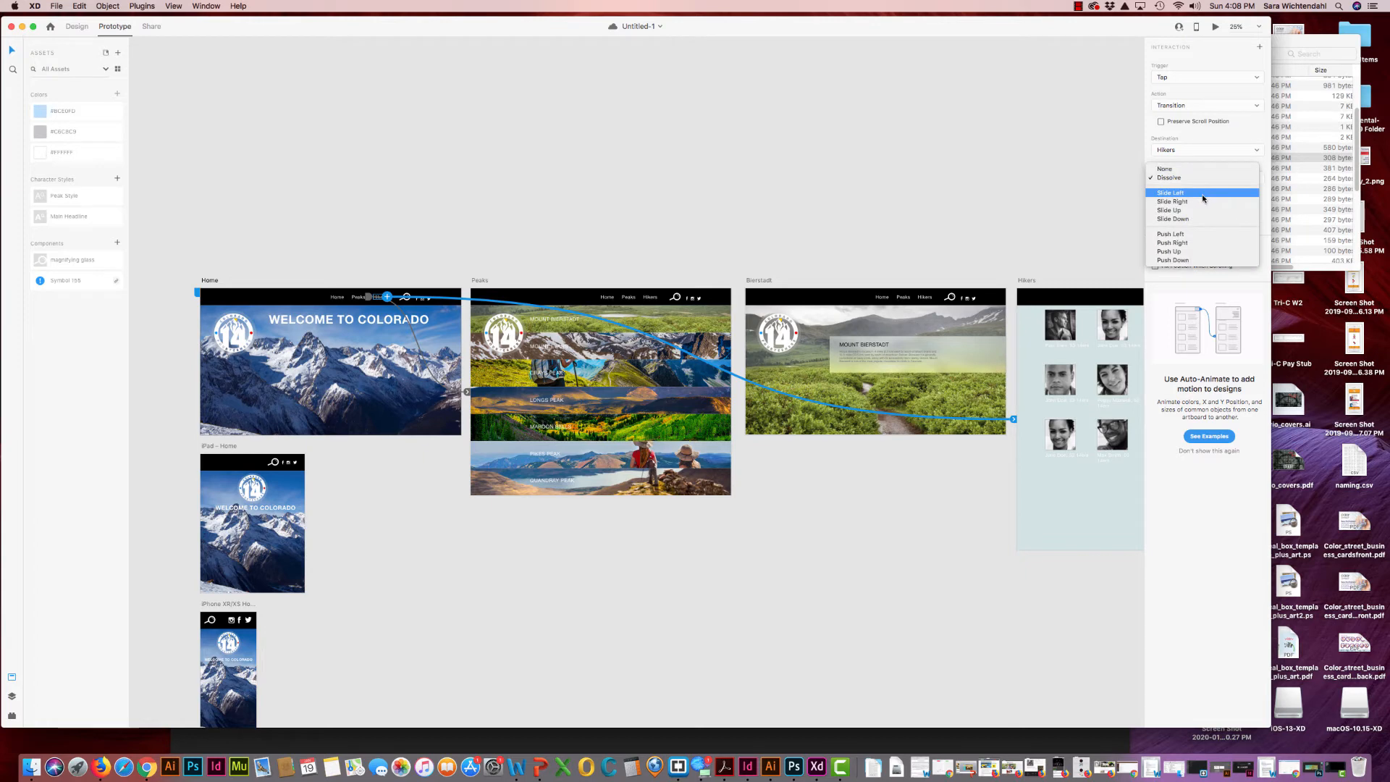
{"action": "left_click", "coordinate": [1202, 192]}
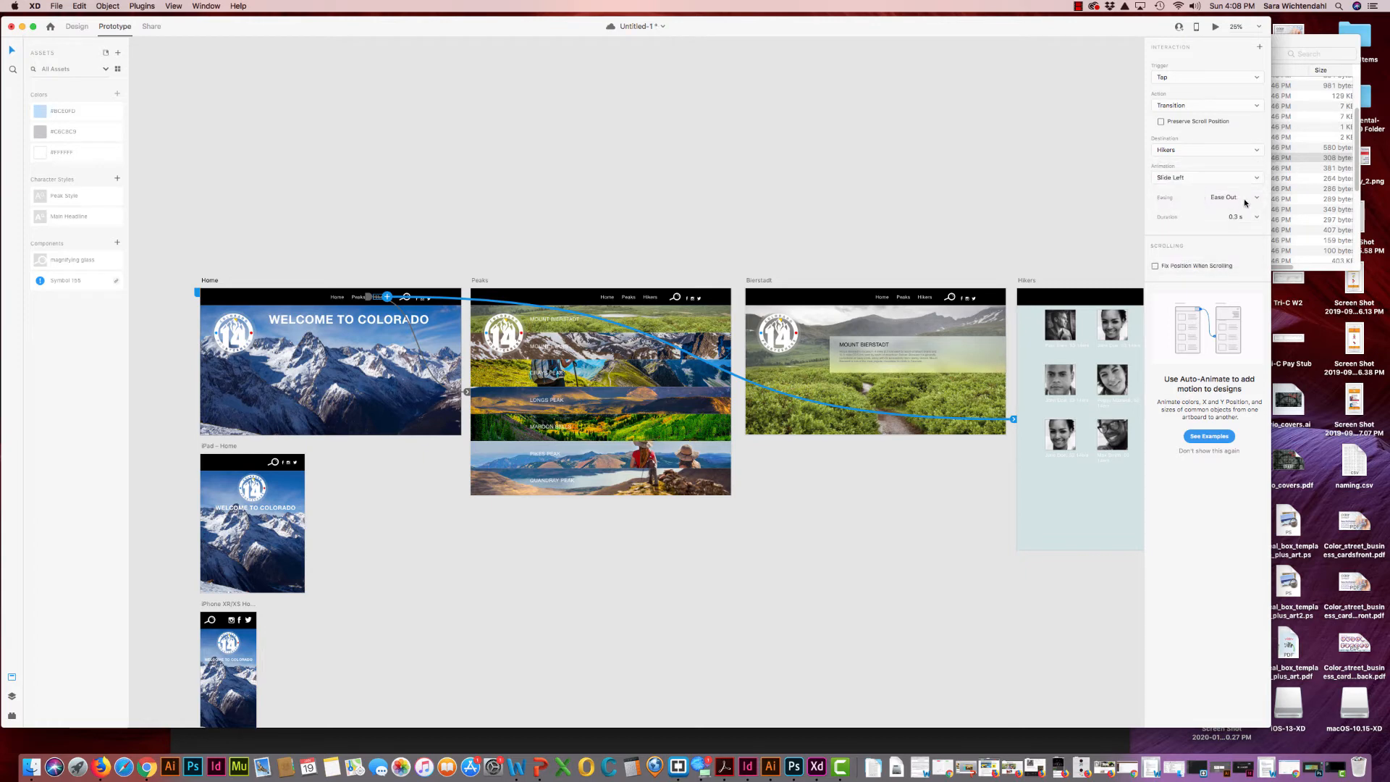
{"action": "left_click", "coordinate": [1234, 197]}
{"action": "left_click", "coordinate": [1263, 199]}
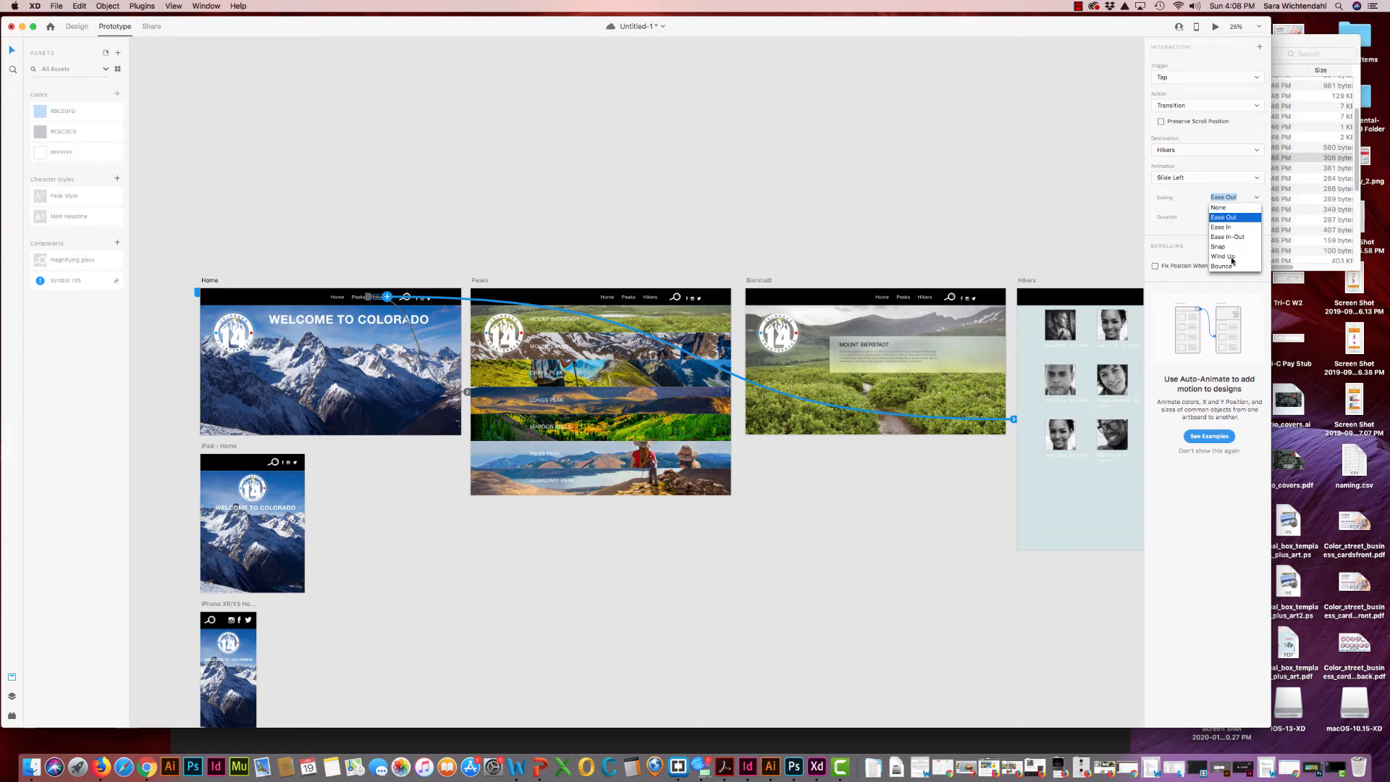
{"action": "left_click", "coordinate": [1233, 257]}
{"action": "left_click", "coordinate": [1254, 220]}
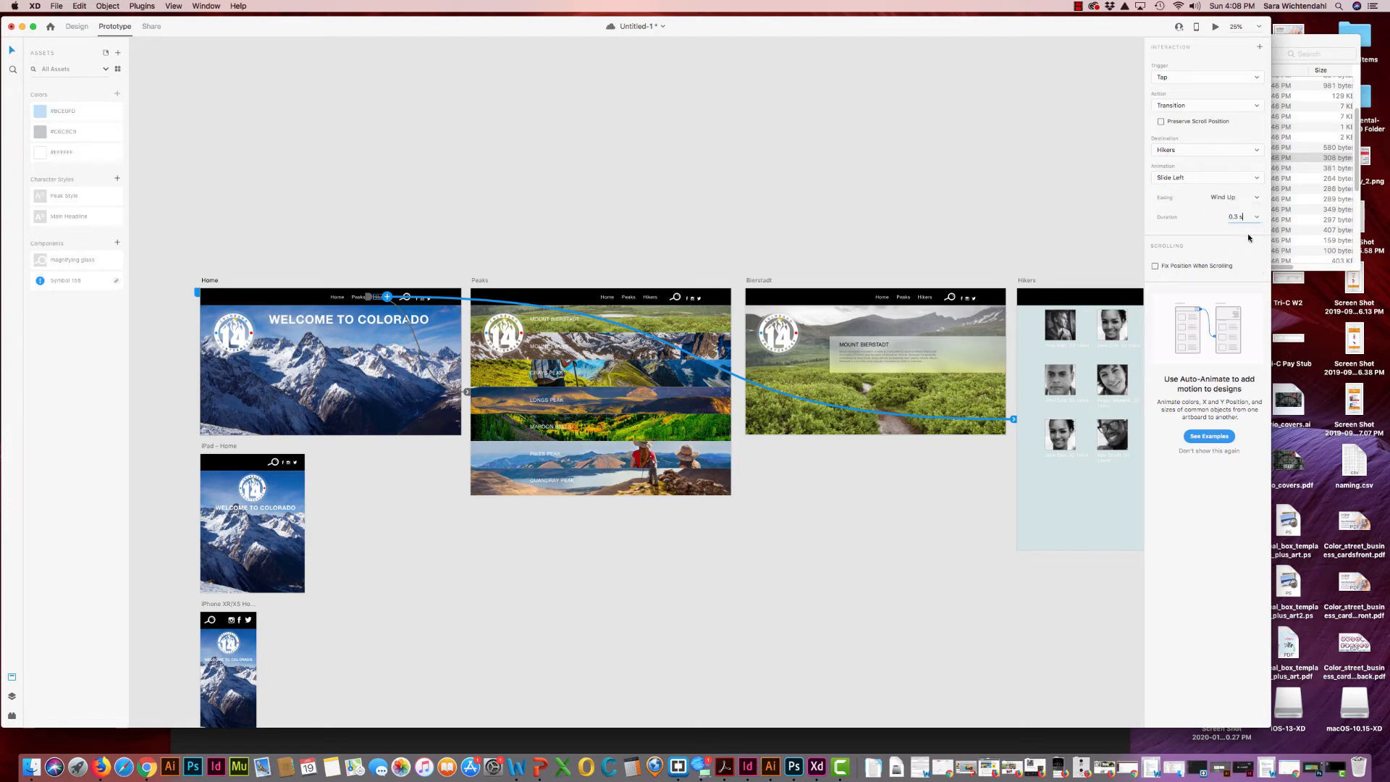
{"action": "left_click", "coordinate": [1257, 218]}
{"action": "left_click", "coordinate": [1238, 246]}
{"action": "left_click", "coordinate": [1107, 247]}
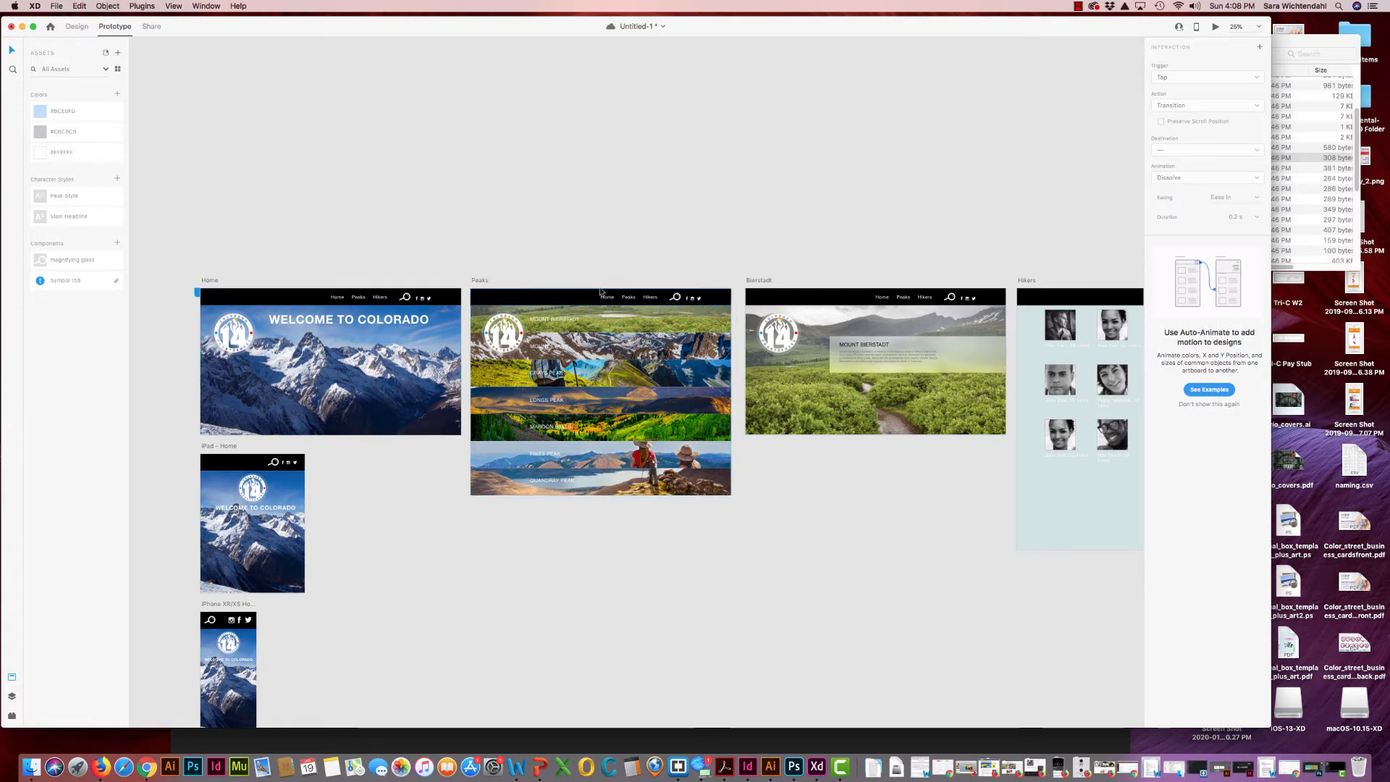
{"action": "left_click", "coordinate": [334, 298]}
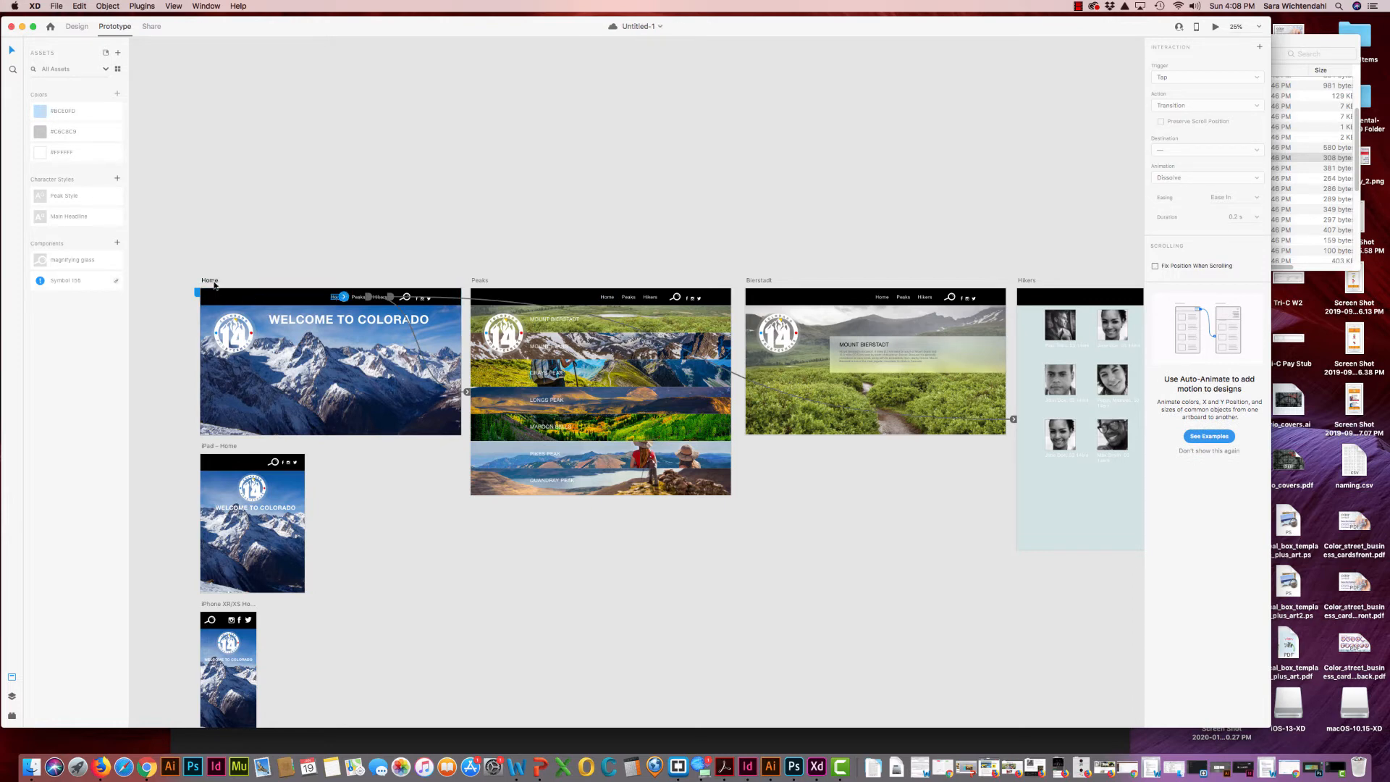
{"action": "left_click", "coordinate": [355, 297]}
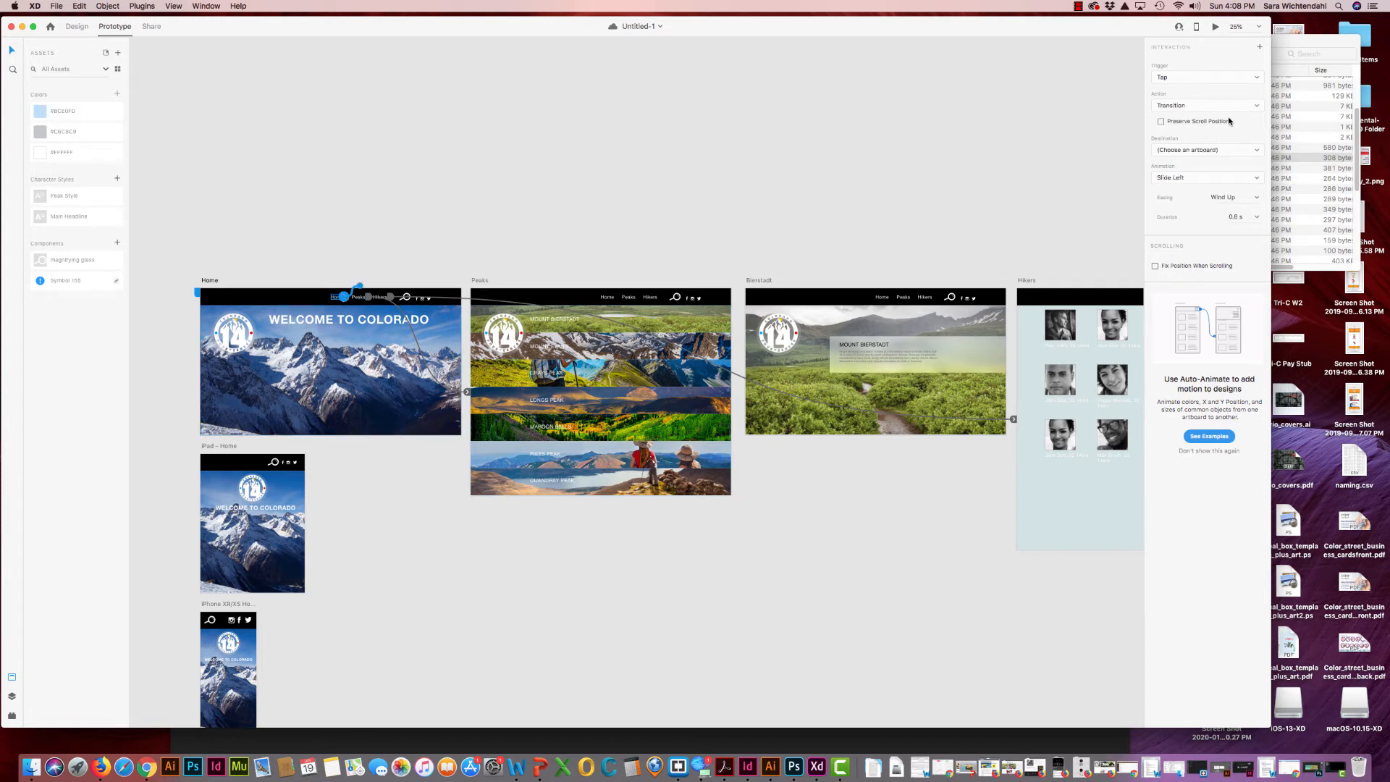
{"action": "left_click", "coordinate": [1230, 152]}
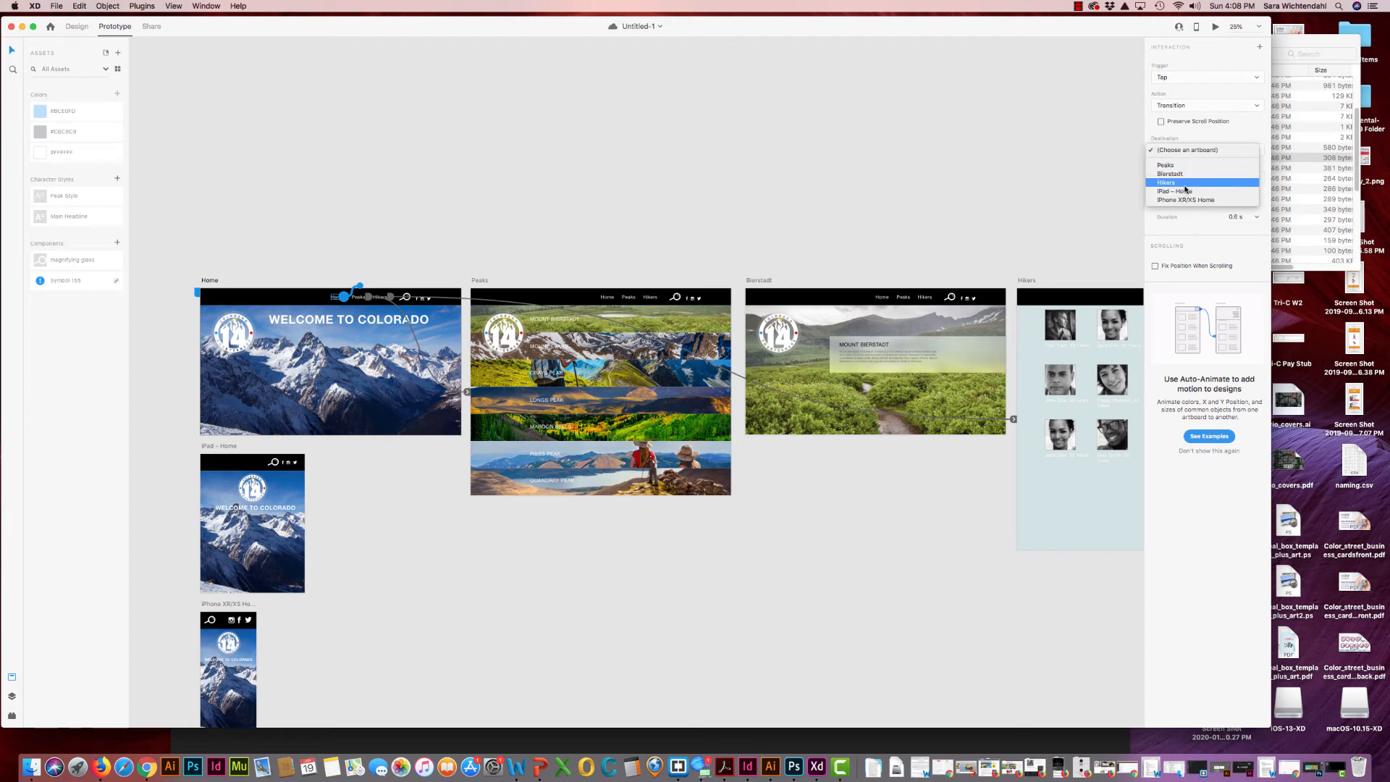
{"action": "left_click", "coordinate": [606, 277]}
Link the "Home" text in the Peaks artboard's header to the Home artboard
{"action": "left_click", "coordinate": [611, 296]}
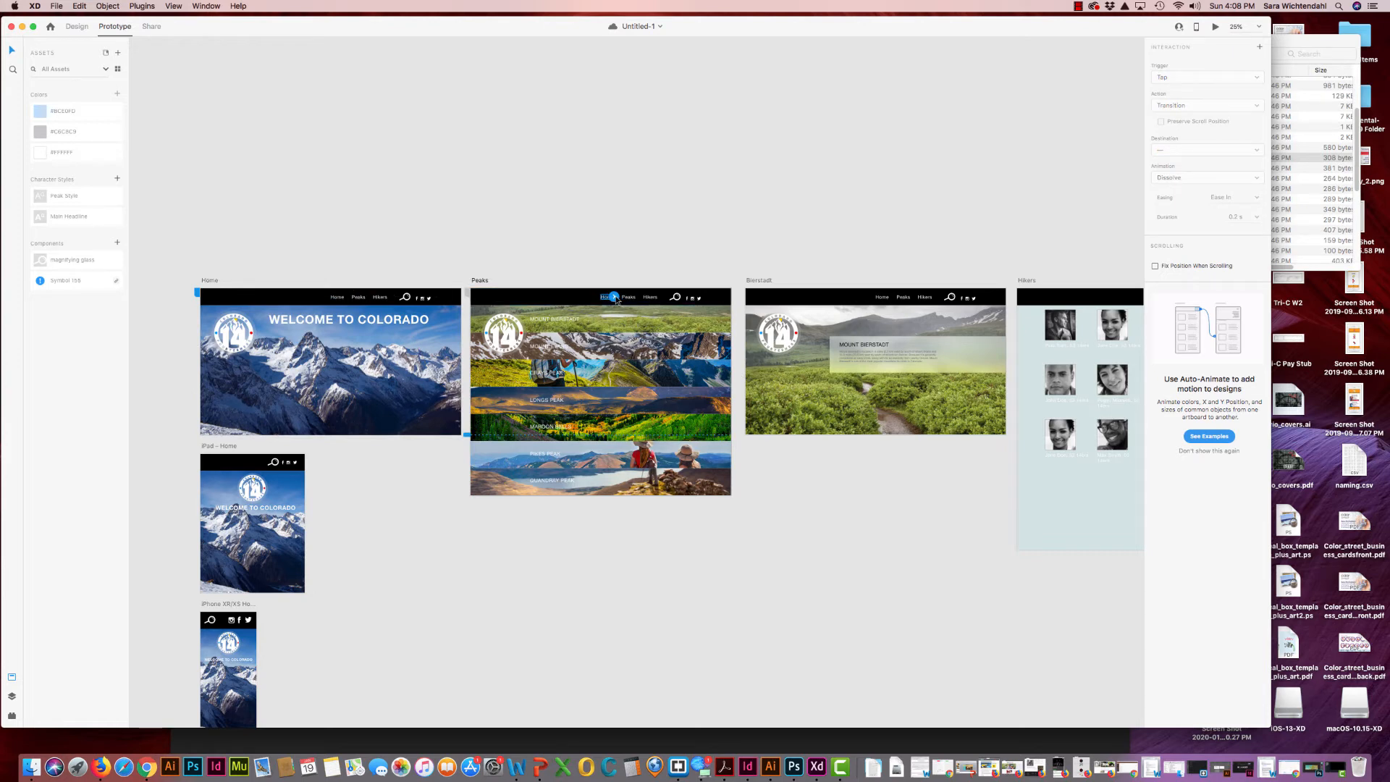
{"action": "left_click_drag", "start_coordinate": [614, 297], "coordinate": [629, 285]}
{"action": "left_click", "coordinate": [1193, 149]}
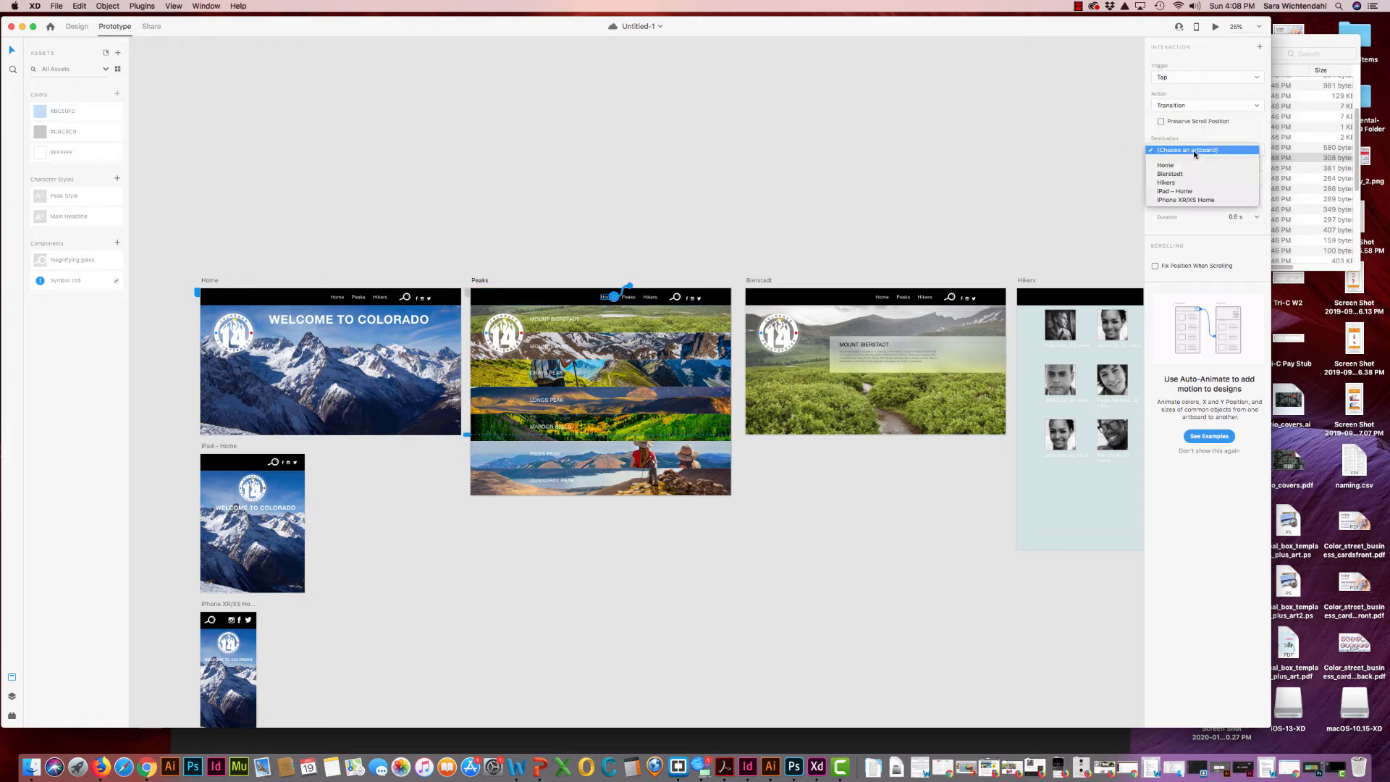
{"action": "left_click", "coordinate": [1182, 167]}
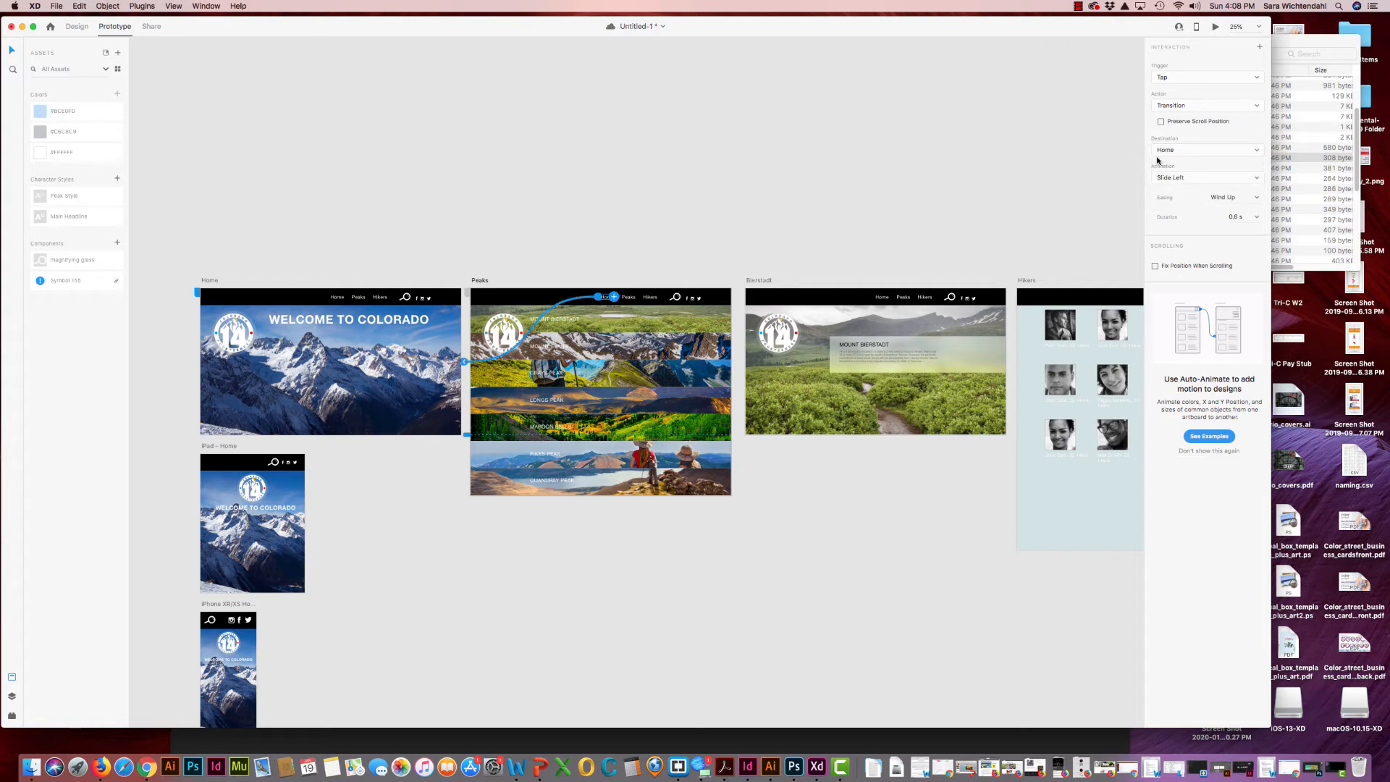
Give the Peaks header's Home link a Slide Up animation with Bounce easing and a duration of 0.4 s
{"action": "left_click", "coordinate": [1184, 181]}
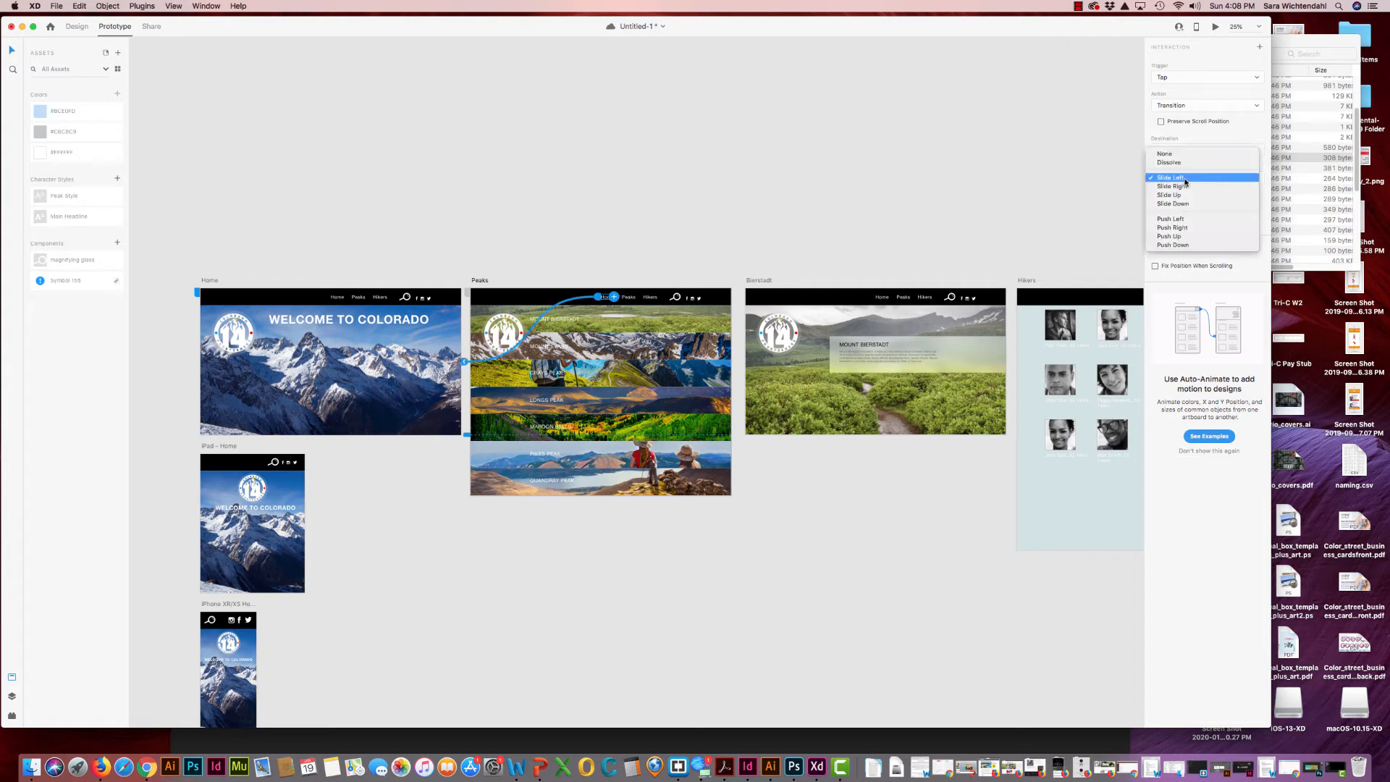
{"action": "left_click", "coordinate": [1183, 196]}
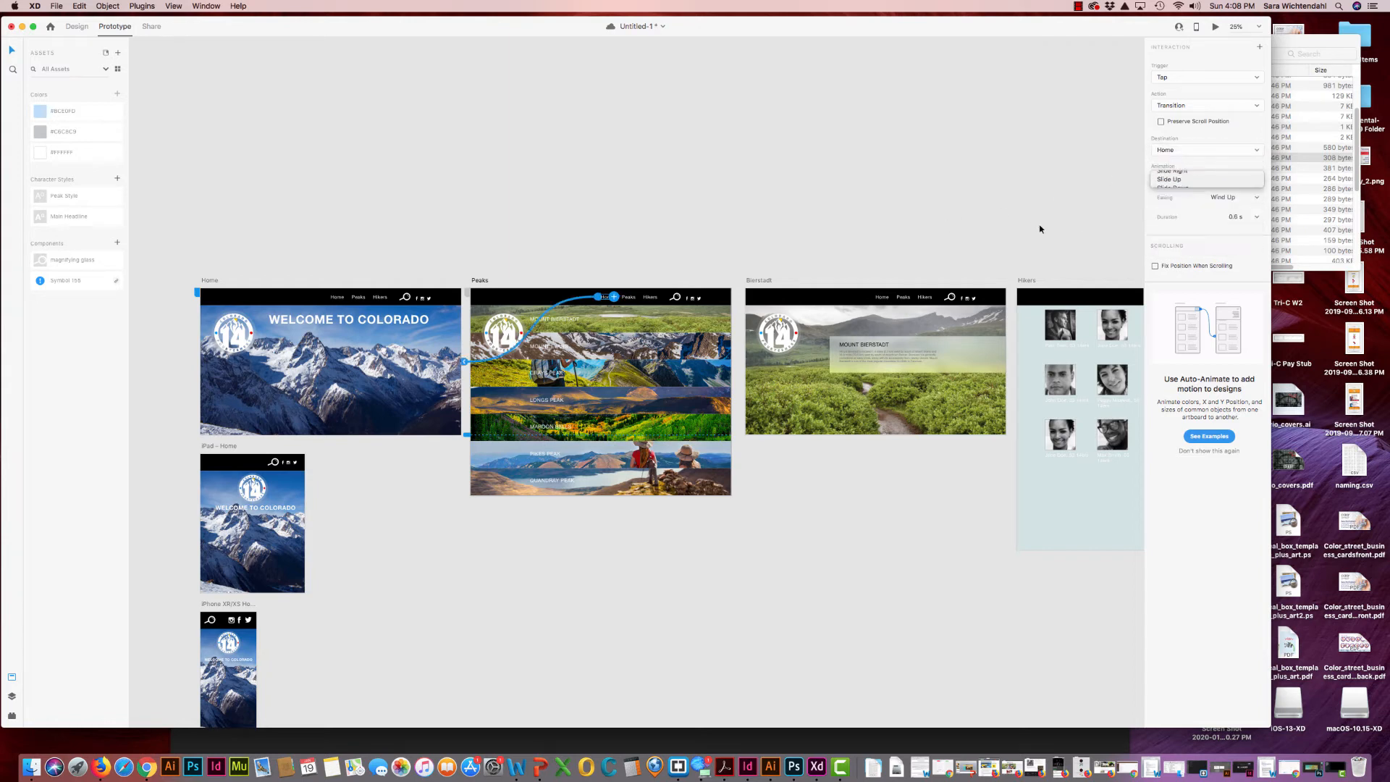
{"action": "left_click", "coordinate": [1256, 198]}
{"action": "left_click", "coordinate": [1223, 267]}
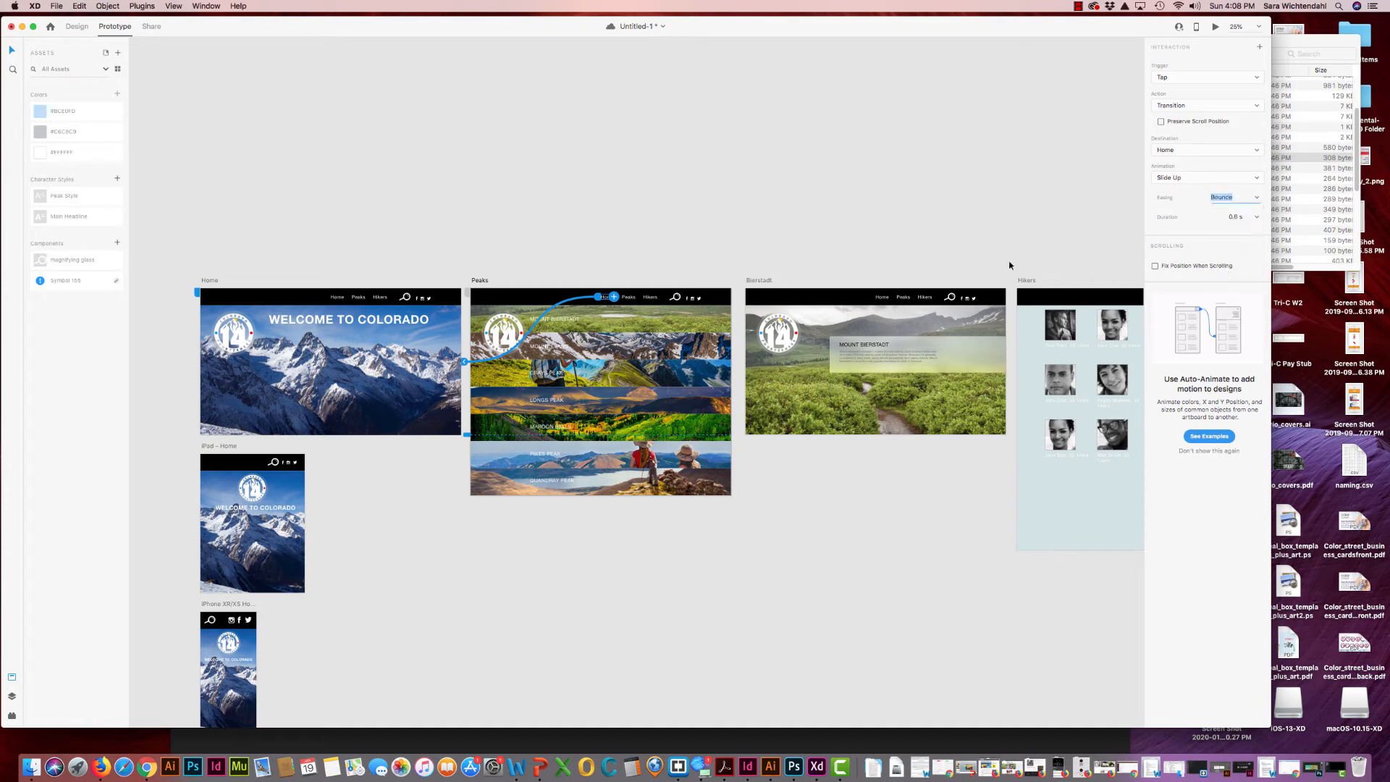
{"action": "left_click", "coordinate": [1256, 218]}
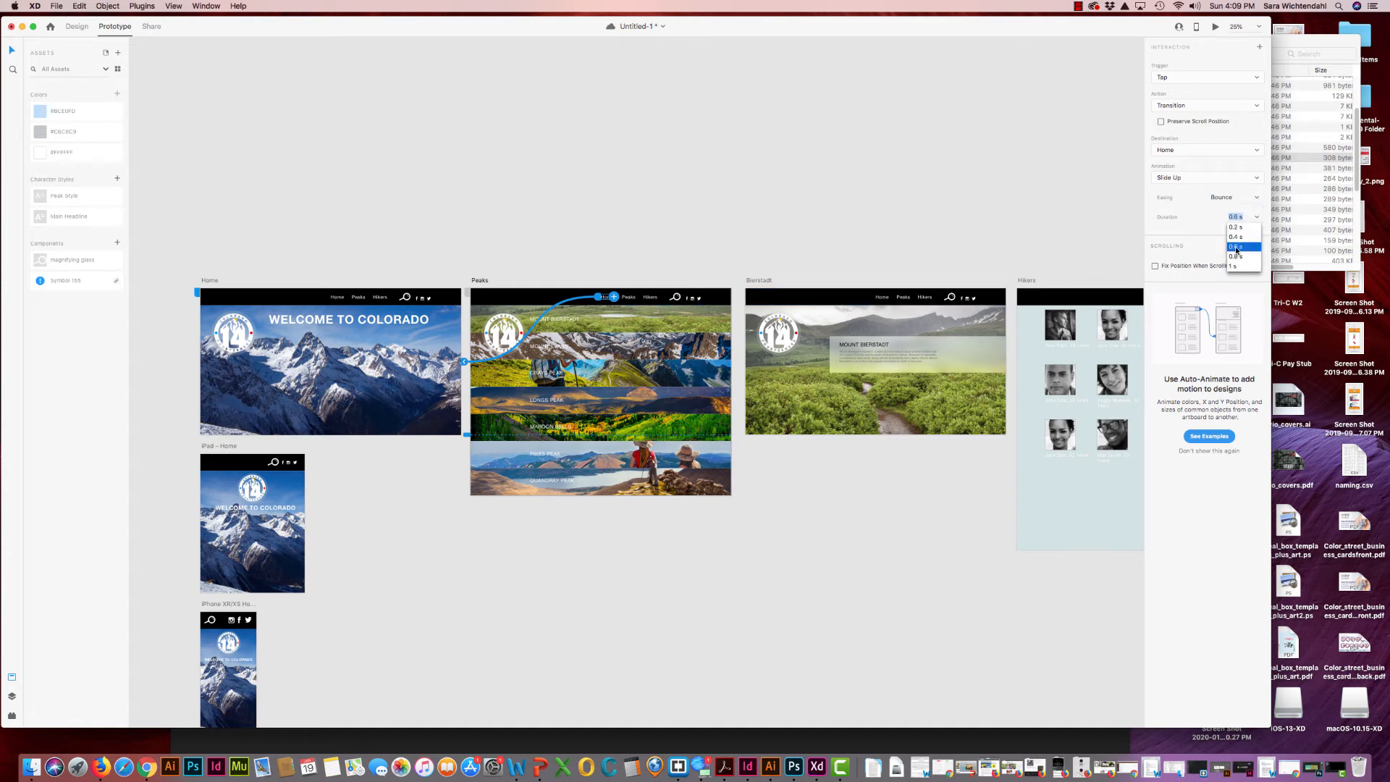
{"action": "left_click", "coordinate": [1237, 236]}
{"action": "left_click", "coordinate": [572, 242]}
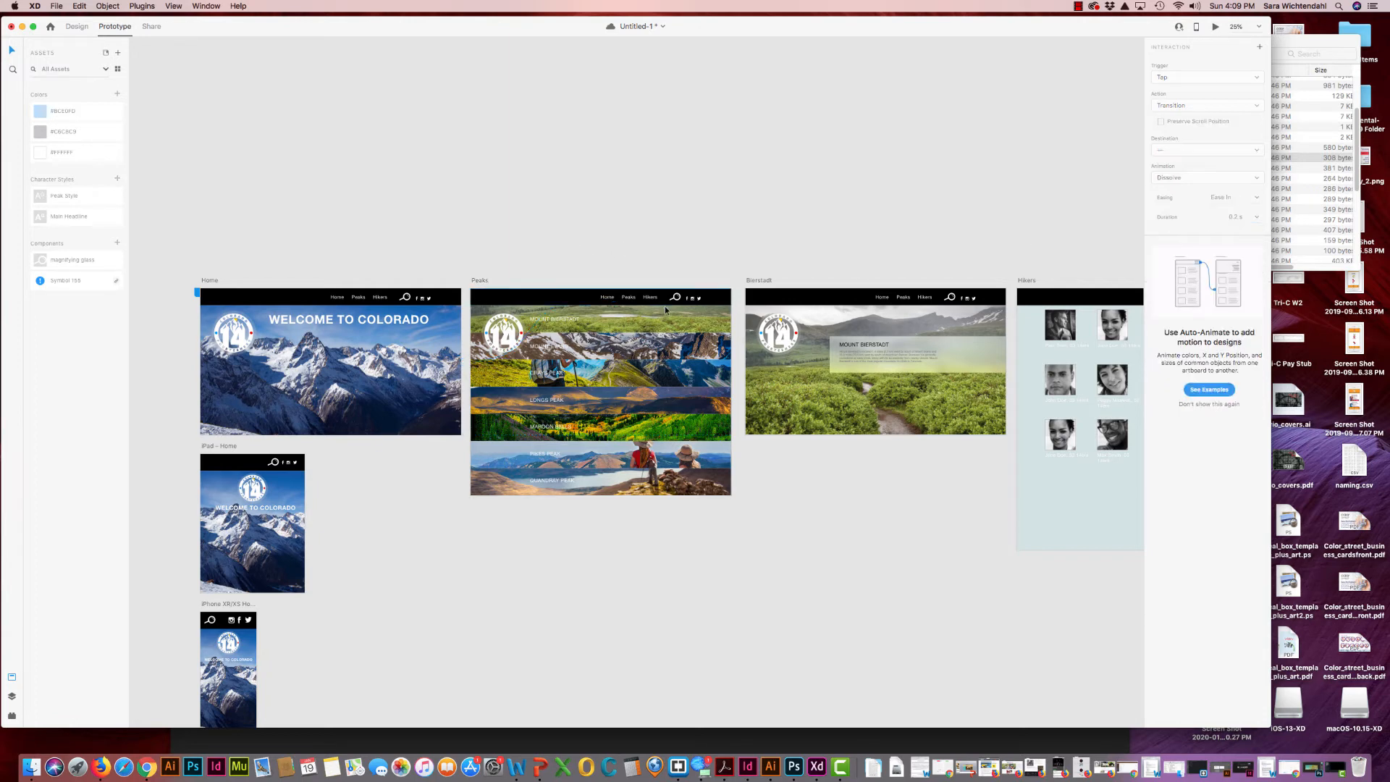
Copy the linked "Peaks" text from the Home artboard's header so its interaction can be reused
{"action": "left_click", "coordinate": [627, 298]}
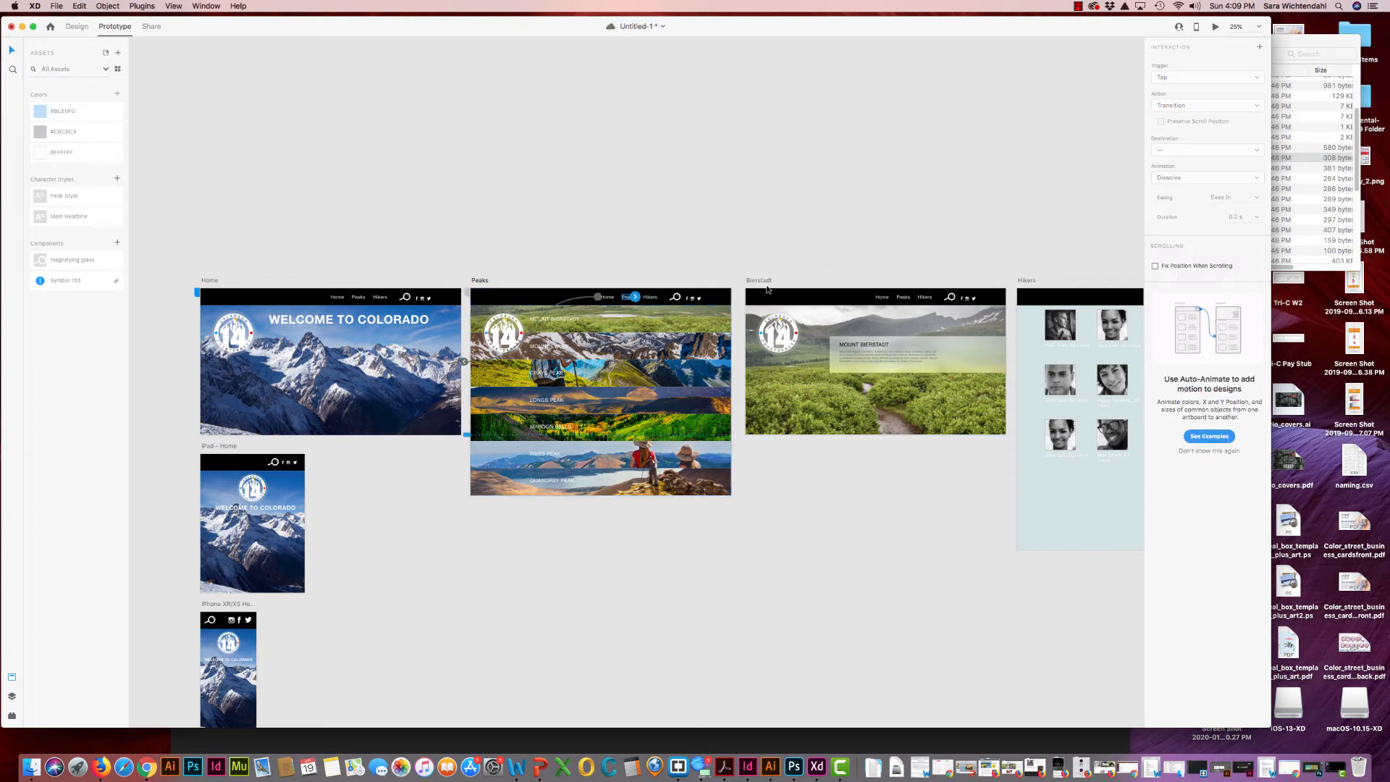
{"action": "left_click", "coordinate": [359, 299]}
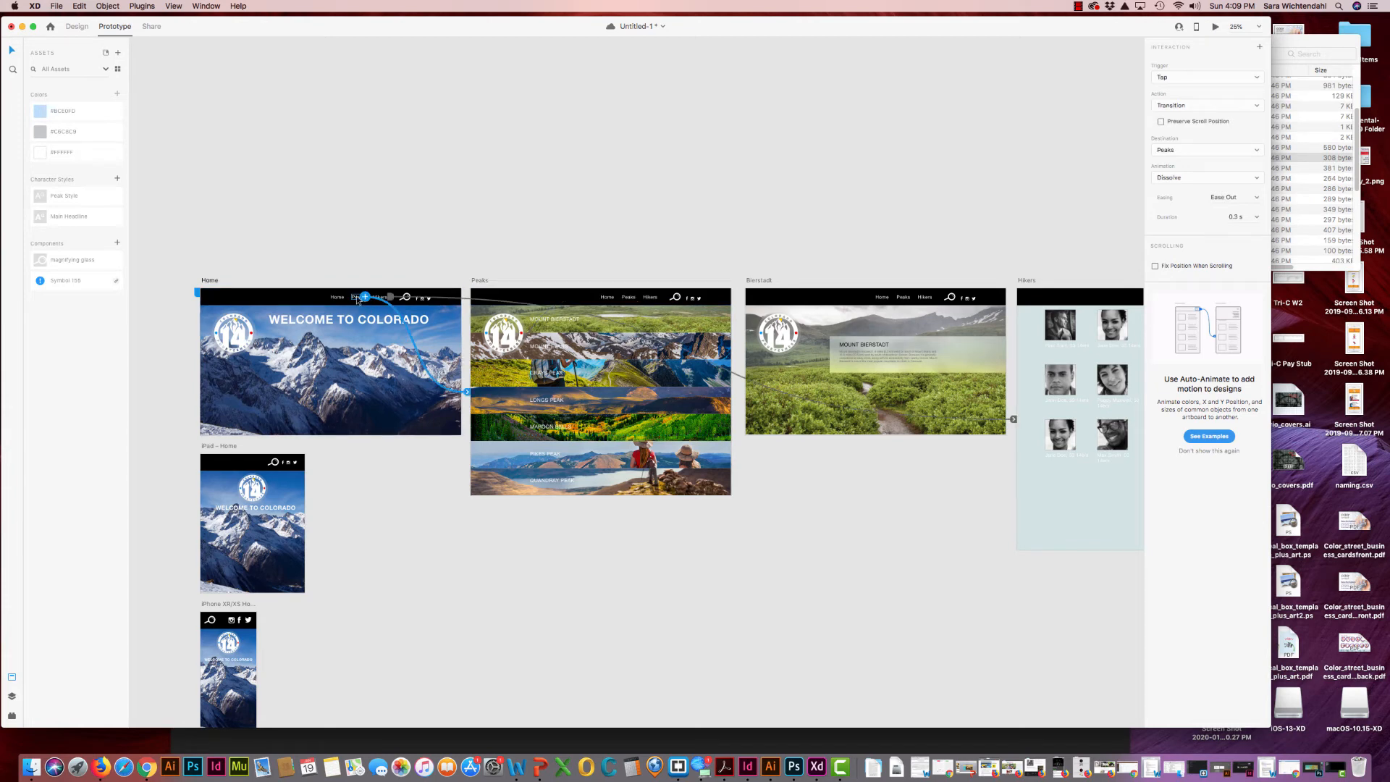
{"action": "right_click", "coordinate": [357, 300]}
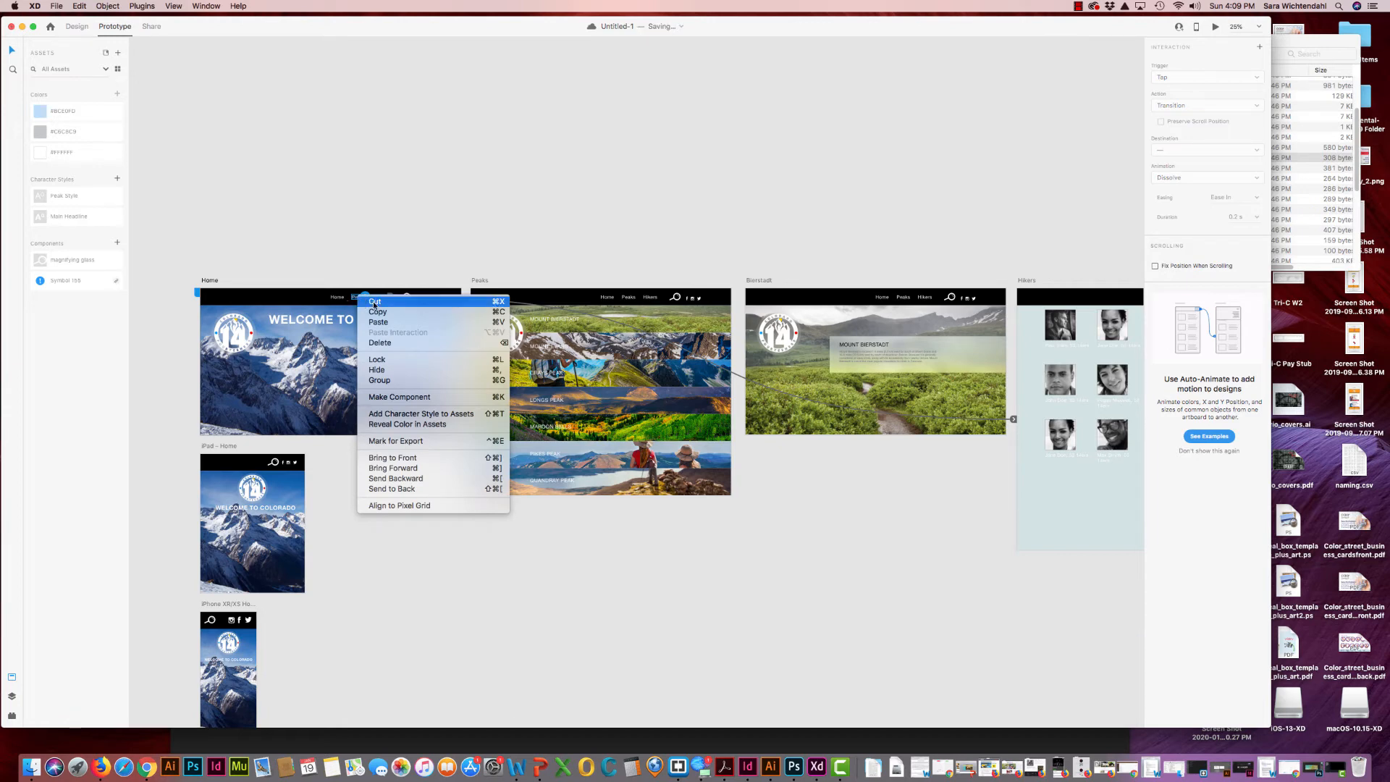
{"action": "left_click", "coordinate": [373, 313]}
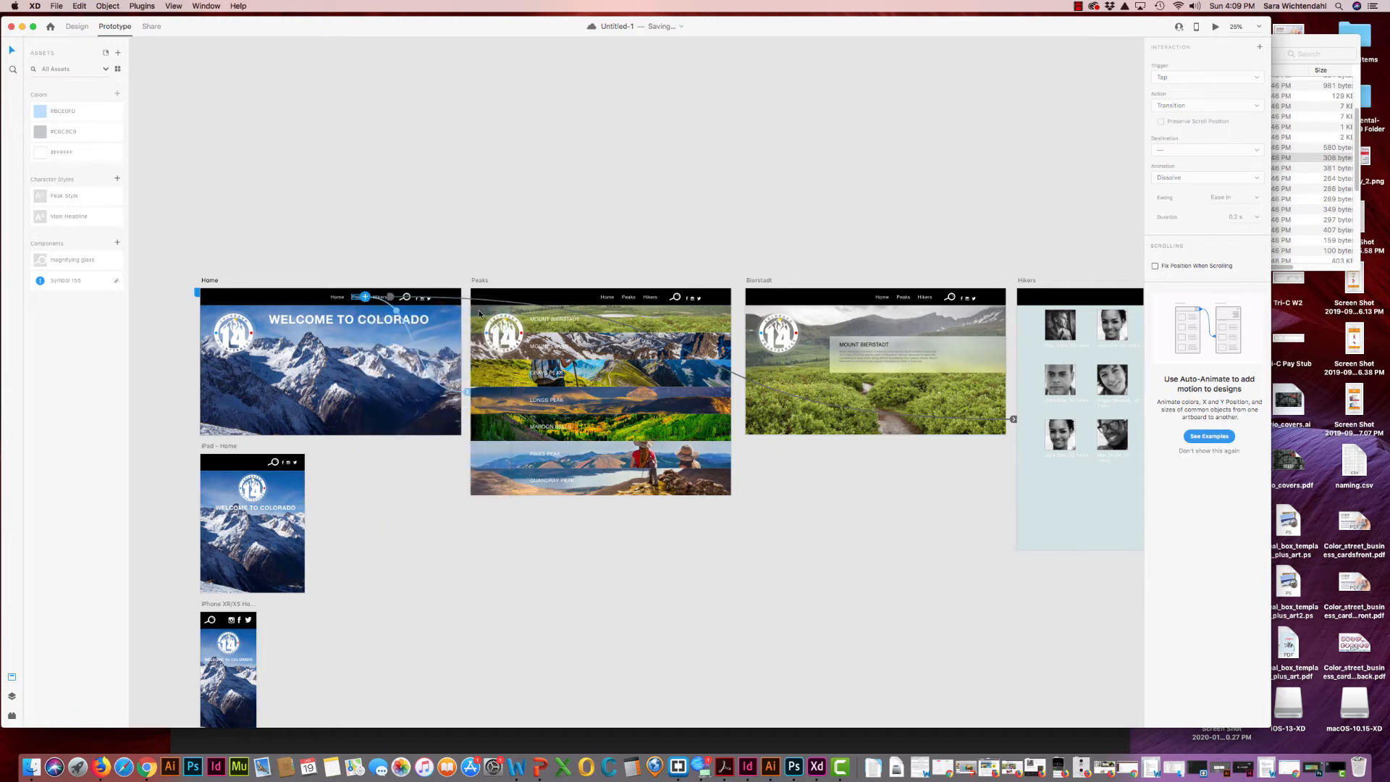
Try to paste the copied interaction onto the "Peaks" text in the Peaks artboard's header
{"action": "left_click", "coordinate": [627, 298]}
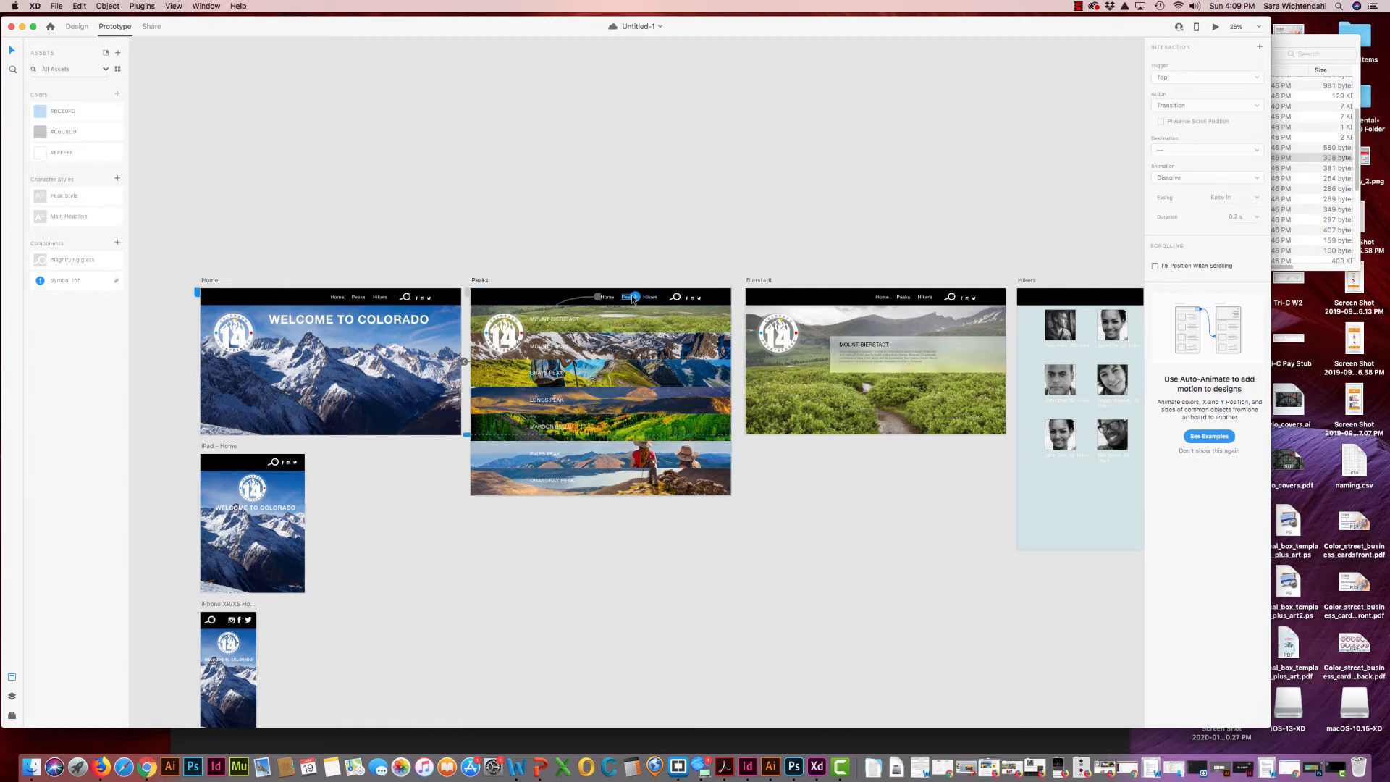
{"action": "right_click", "coordinate": [628, 301]}
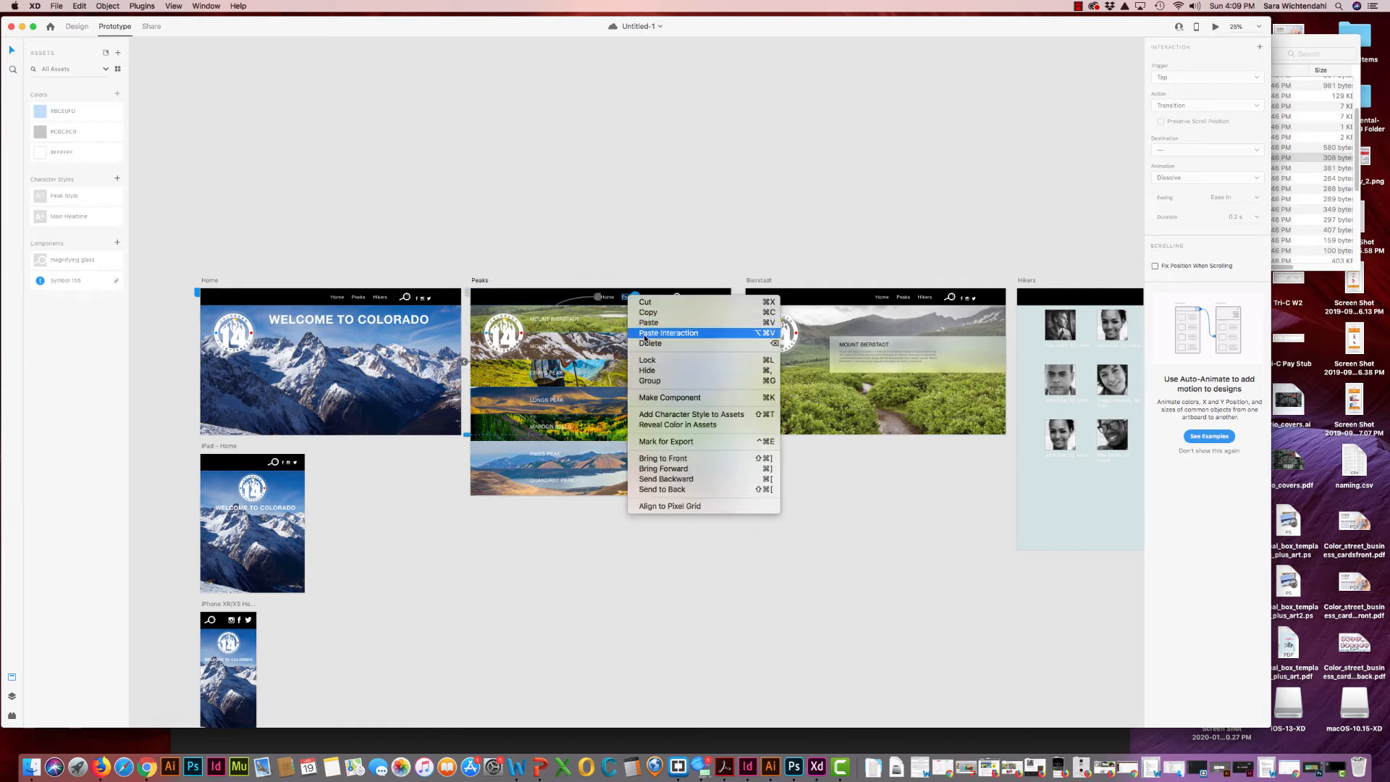
{"action": "left_click", "coordinate": [646, 334]}
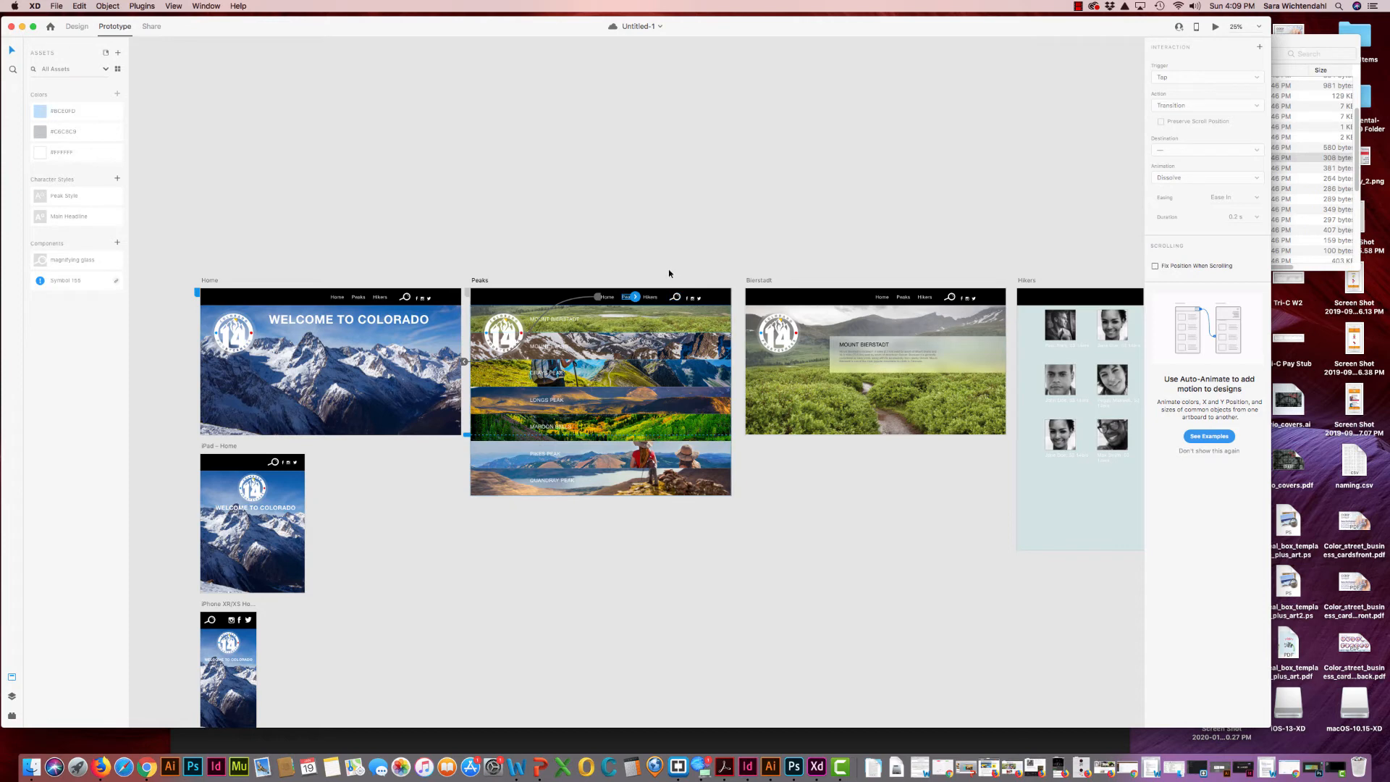
{"action": "right_click", "coordinate": [637, 298]}
{"action": "left_click", "coordinate": [658, 327]}
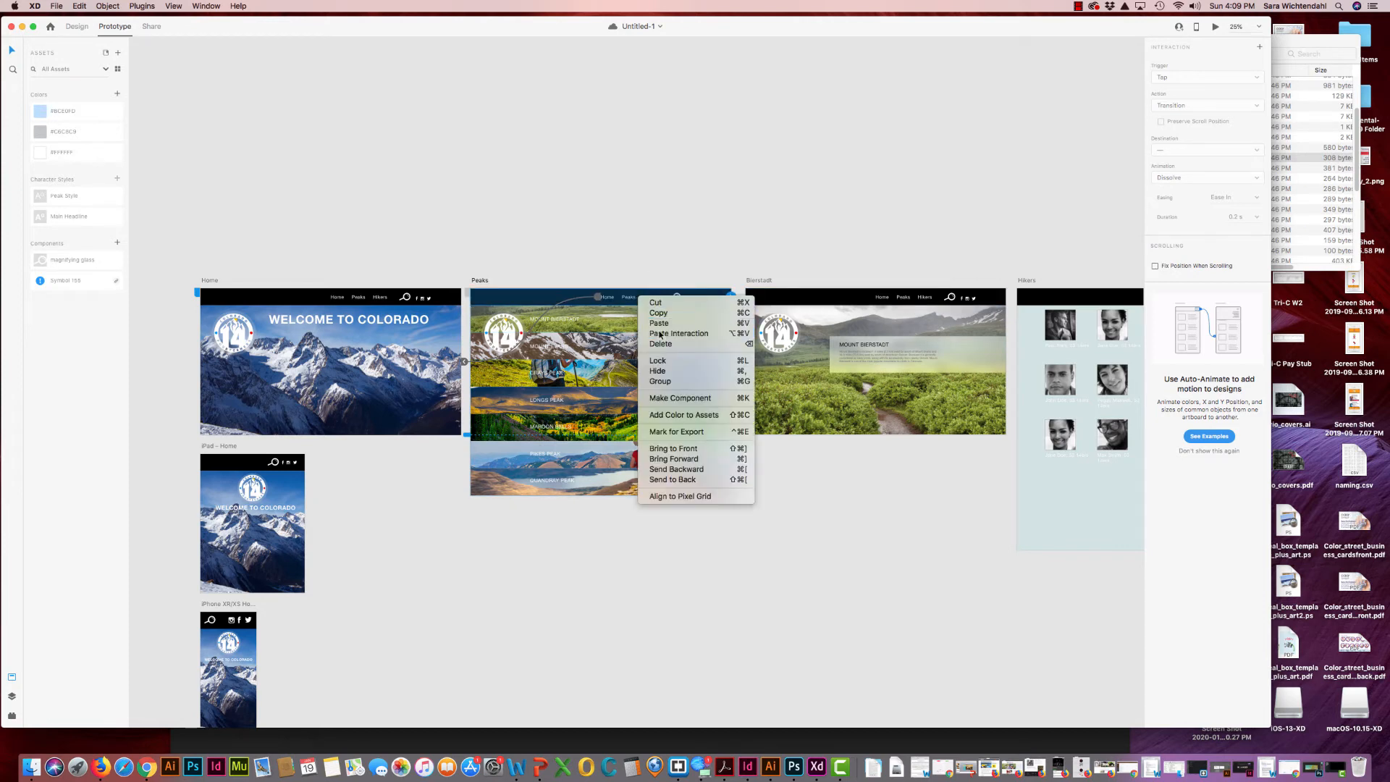
{"action": "left_click", "coordinate": [635, 298]}
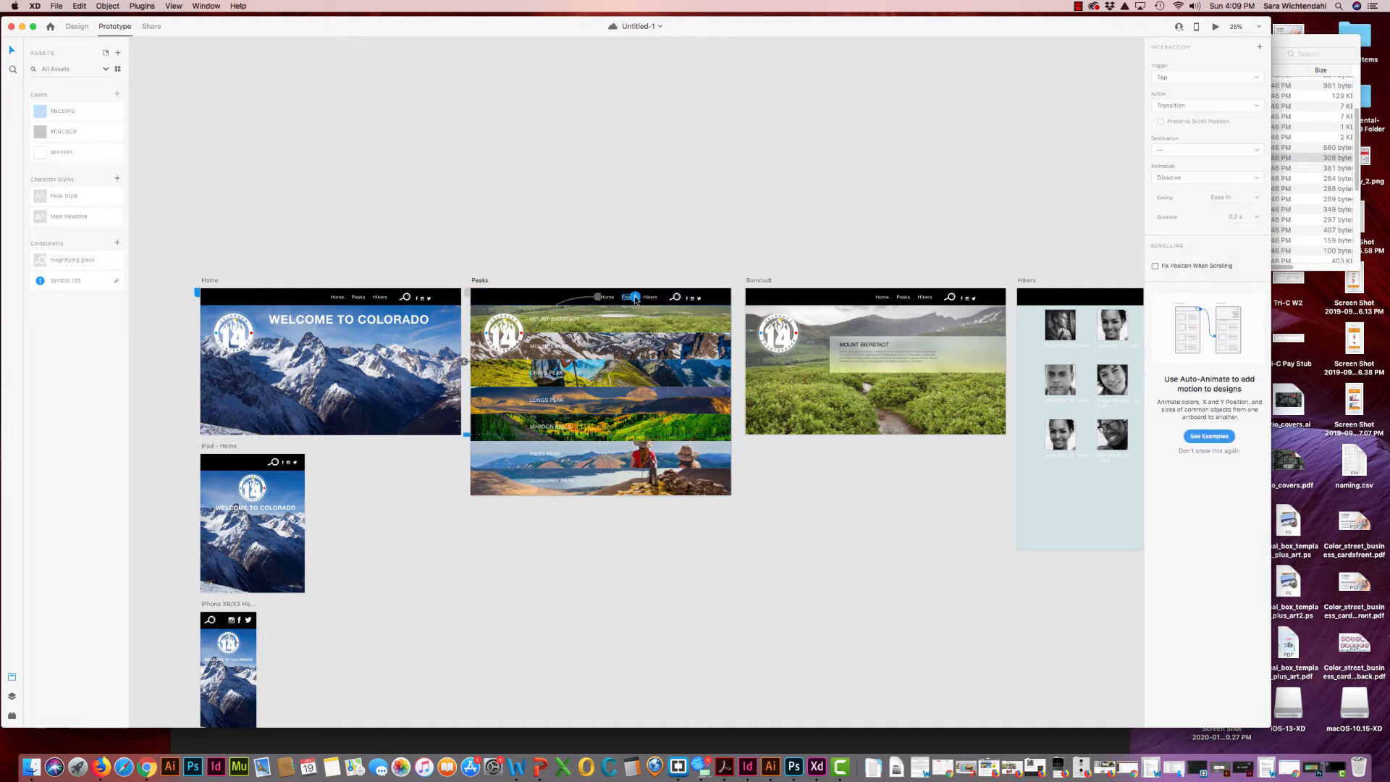
Paste the copied interaction onto the "Peaks" text in the Bierstadt artboard's header, linking it to the Peaks artboard
{"action": "left_click", "coordinate": [905, 298]}
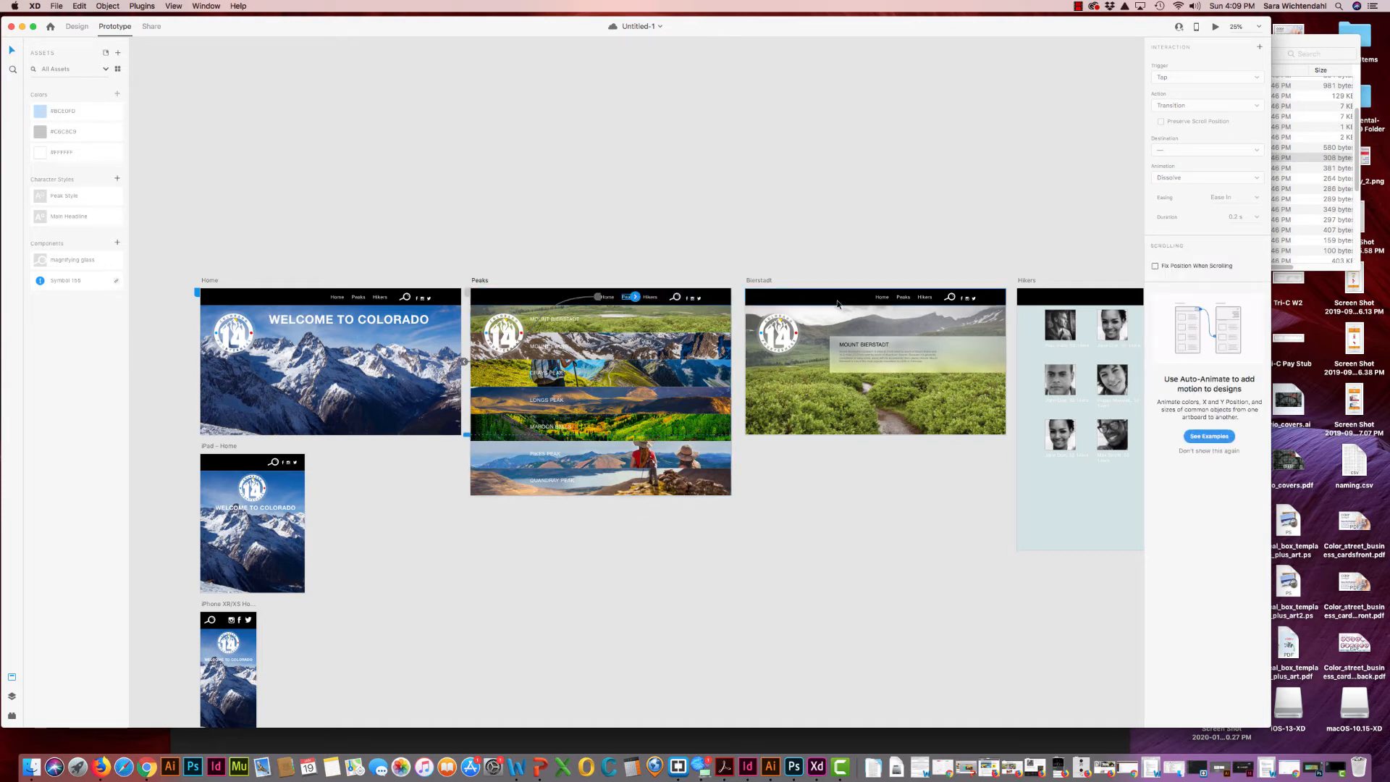
{"action": "right_click", "coordinate": [908, 299]}
{"action": "left_click", "coordinate": [934, 332]}
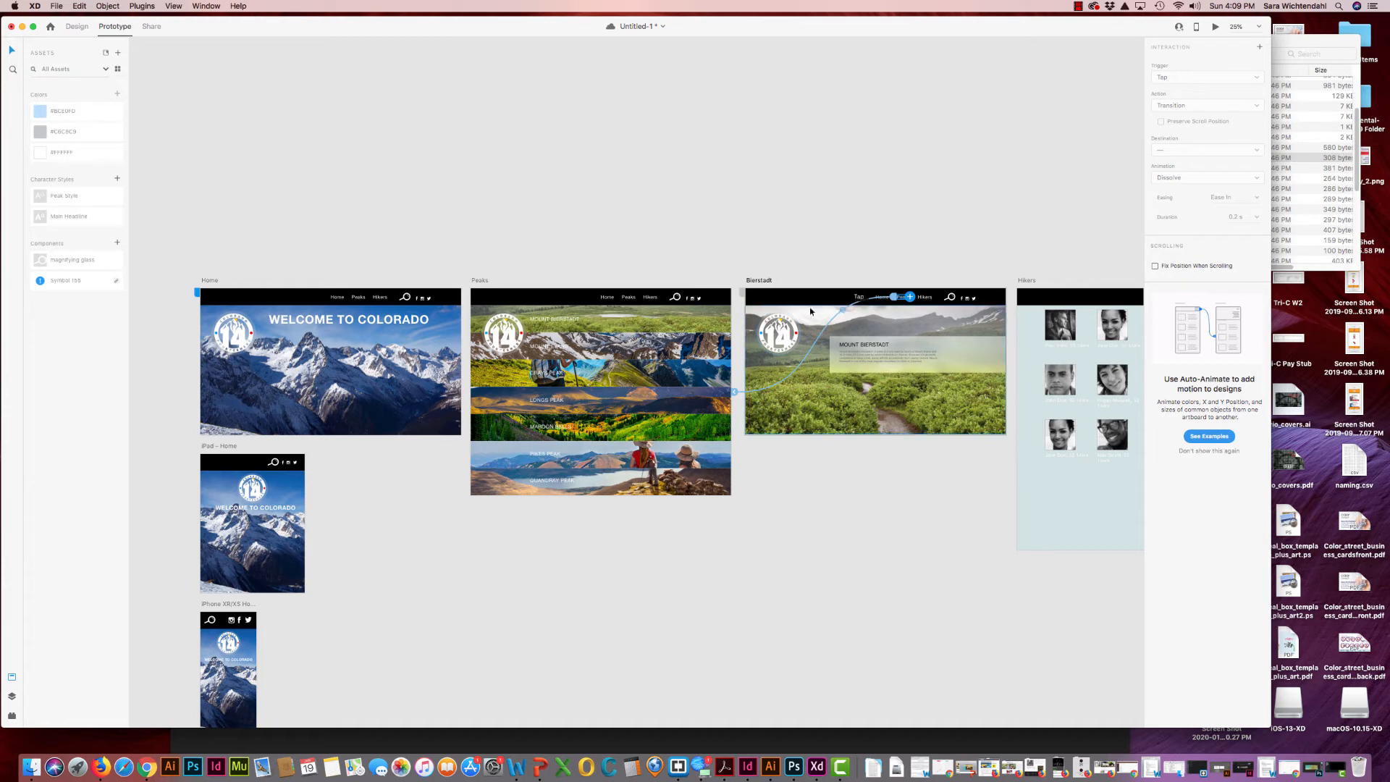
Copy the linked "Hikers" text from the Home artboard's header so its interaction can be reused
{"action": "left_click", "coordinate": [365, 298]}
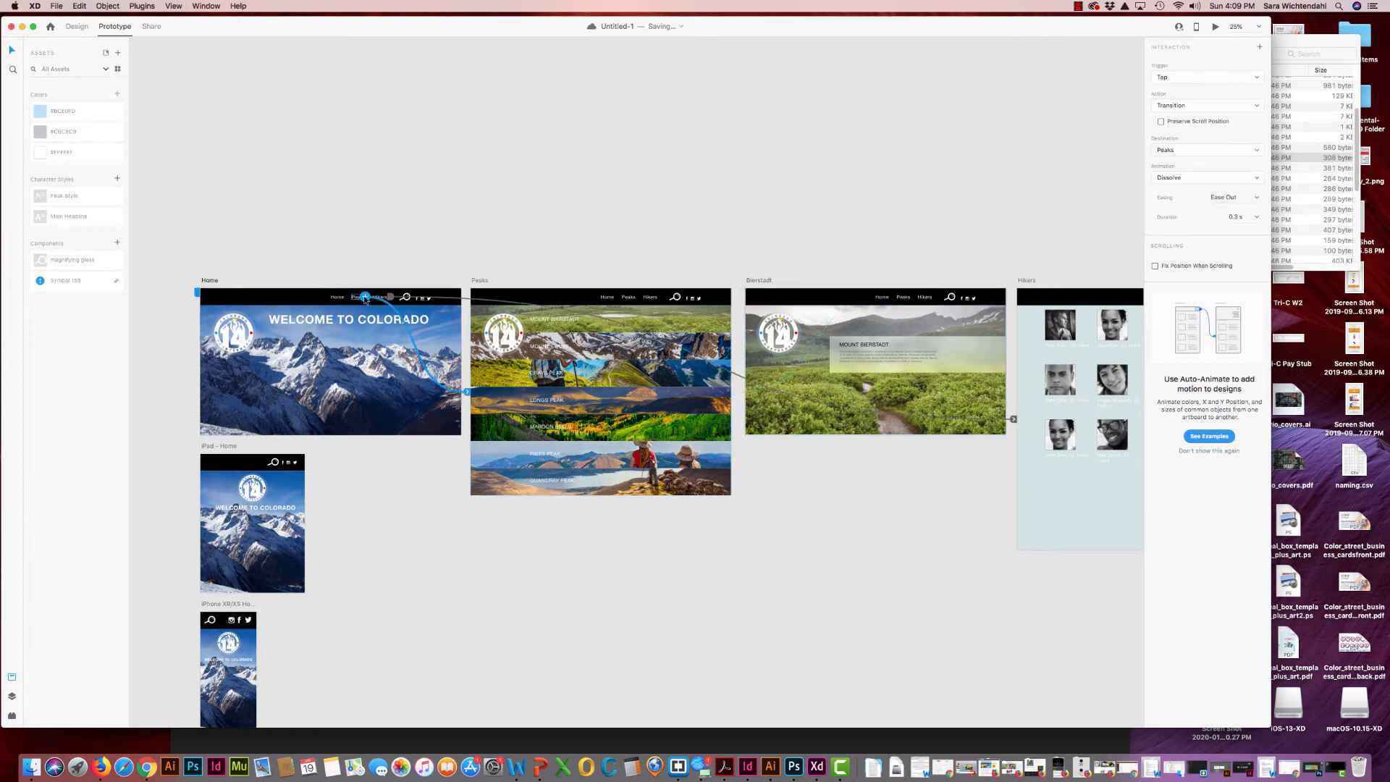
{"action": "left_click", "coordinate": [923, 296]}
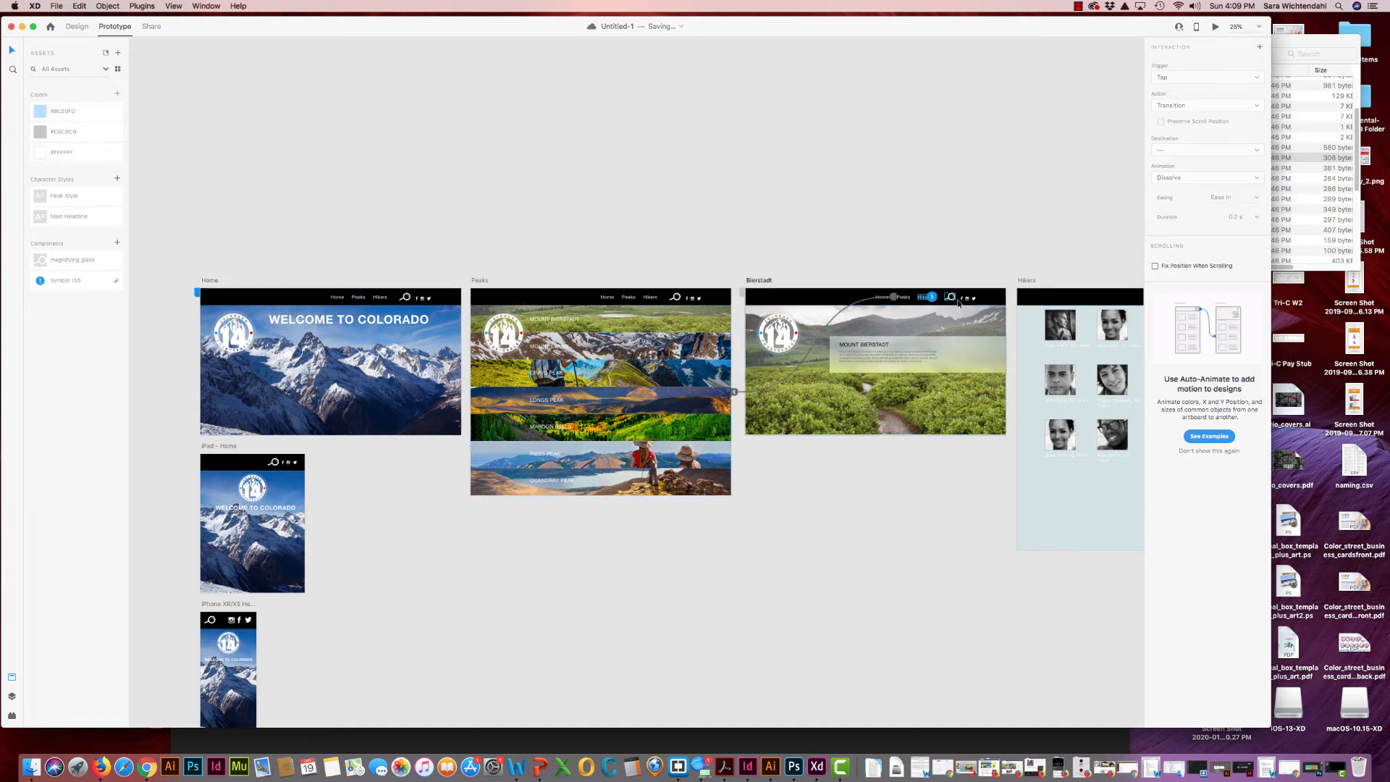
{"action": "left_click", "coordinate": [652, 298]}
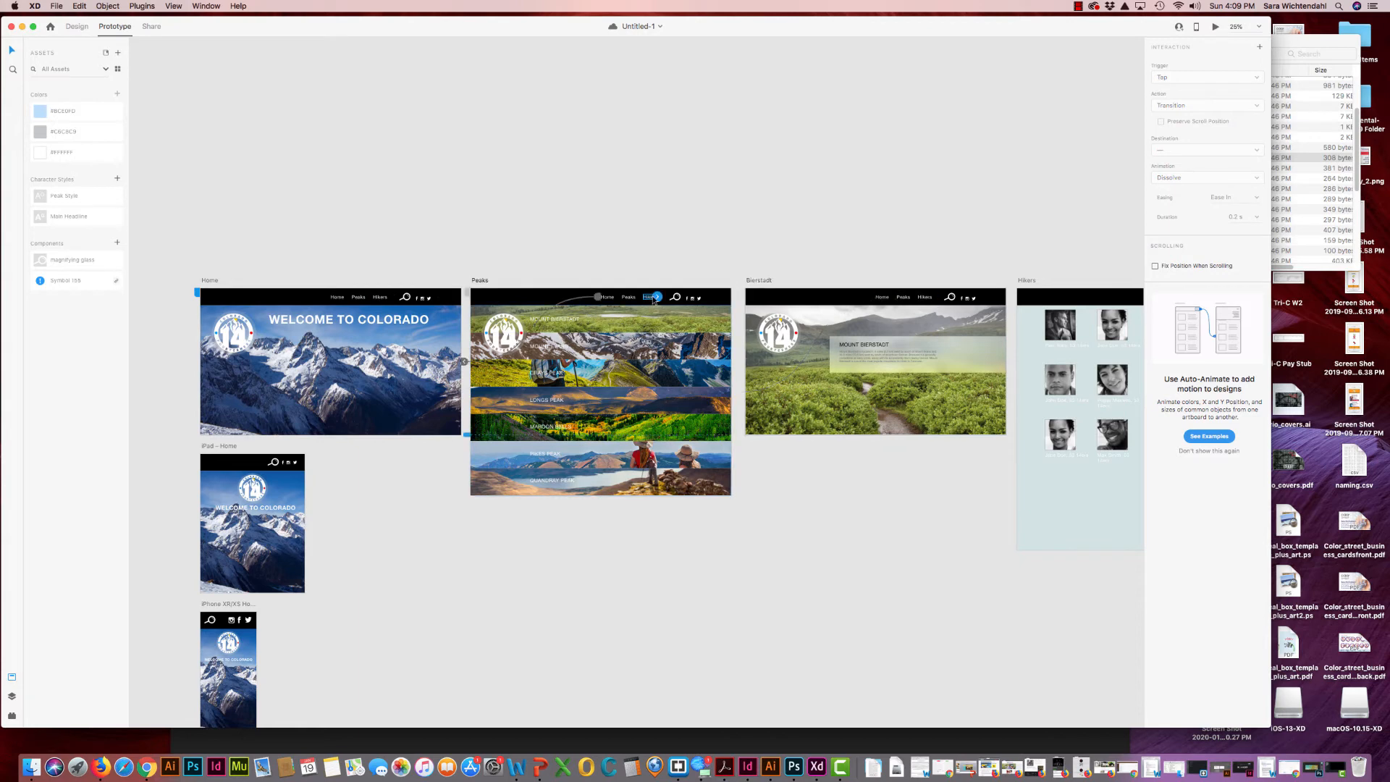
{"action": "left_click", "coordinate": [377, 299]}
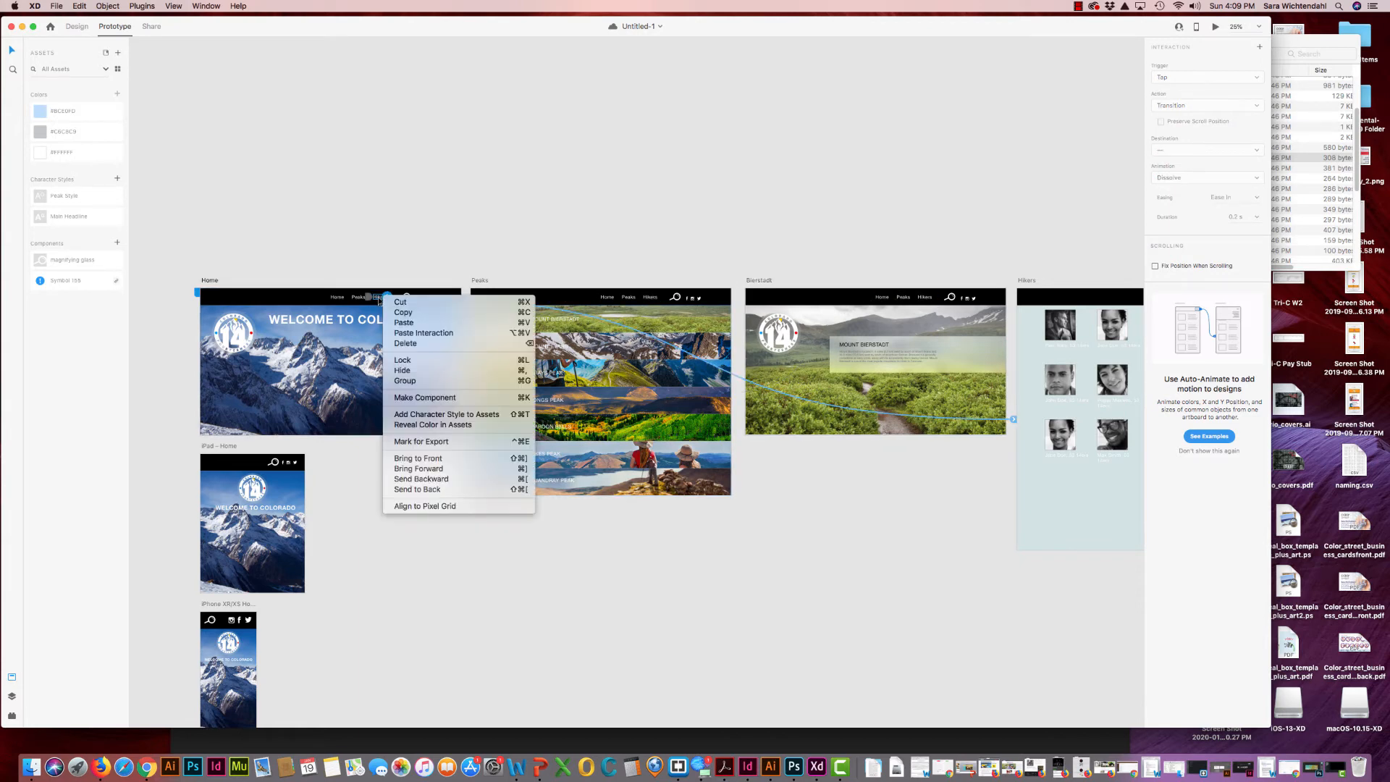
{"action": "right_click", "coordinate": [382, 297]}
{"action": "left_click", "coordinate": [399, 322]}
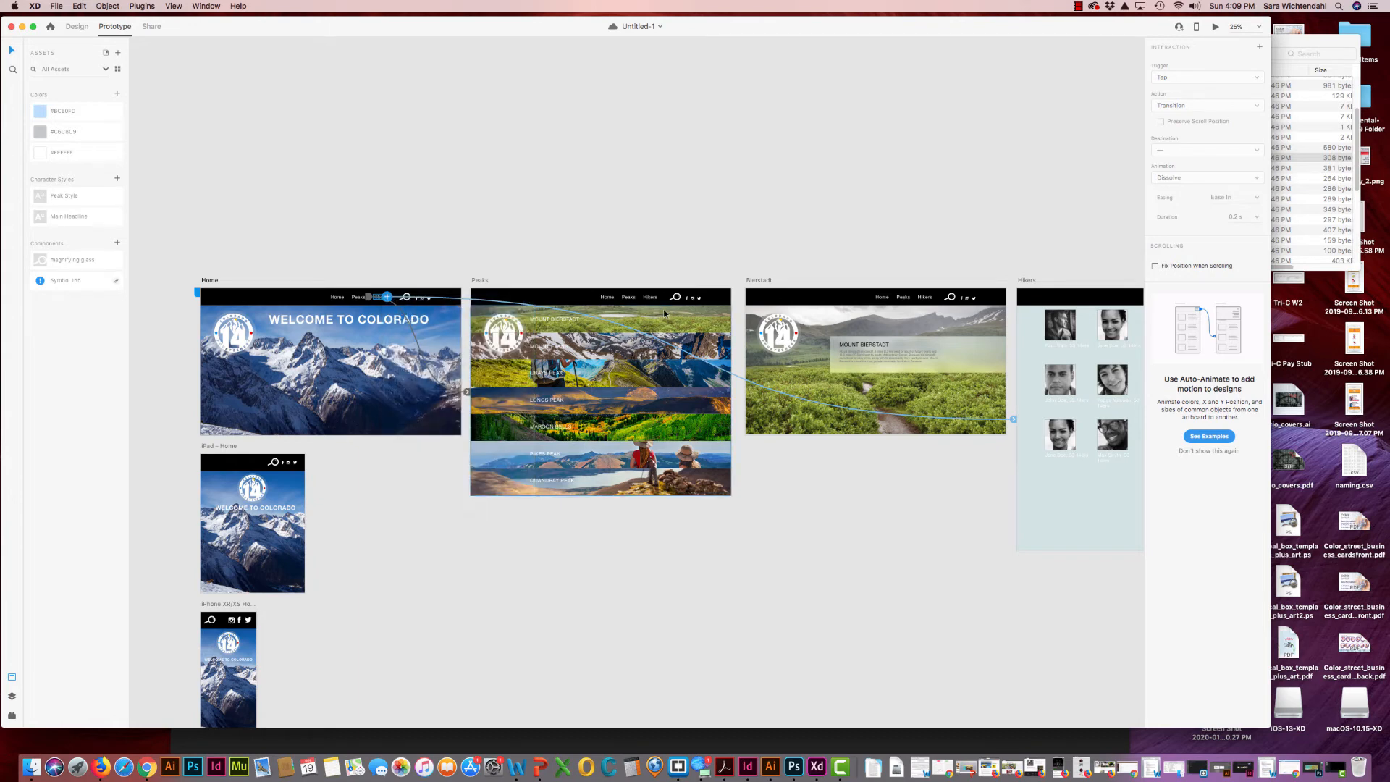
Paste the copied interaction onto the "Hikers" text in the Peaks artboard's header, linking it to the Hikers artboard
{"action": "left_click", "coordinate": [655, 298]}
{"action": "right_click", "coordinate": [649, 300]}
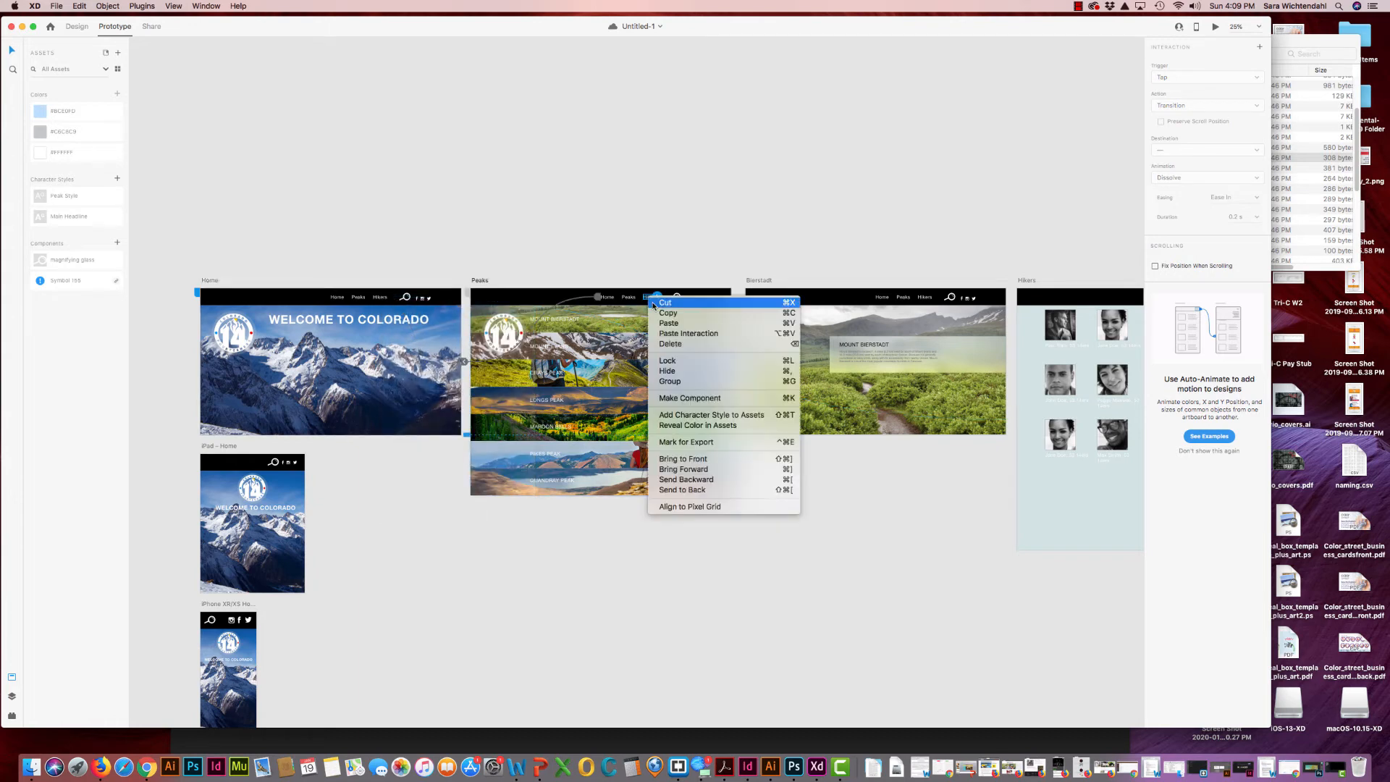
{"action": "left_click", "coordinate": [663, 334]}
Paste the copied interaction onto the "Hikers" text in the Bierstadt artboard's header
{"action": "left_click", "coordinate": [926, 297]}
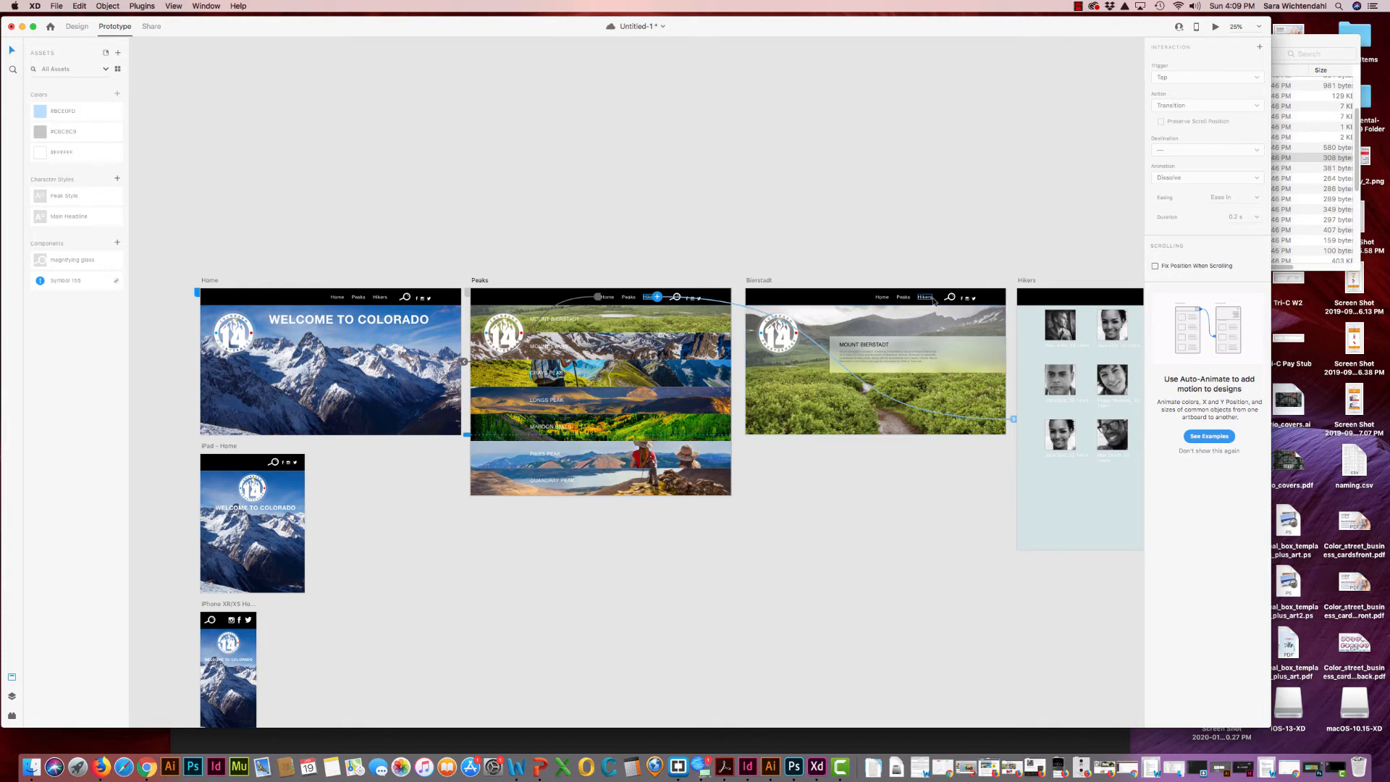
{"action": "right_click", "coordinate": [925, 300]}
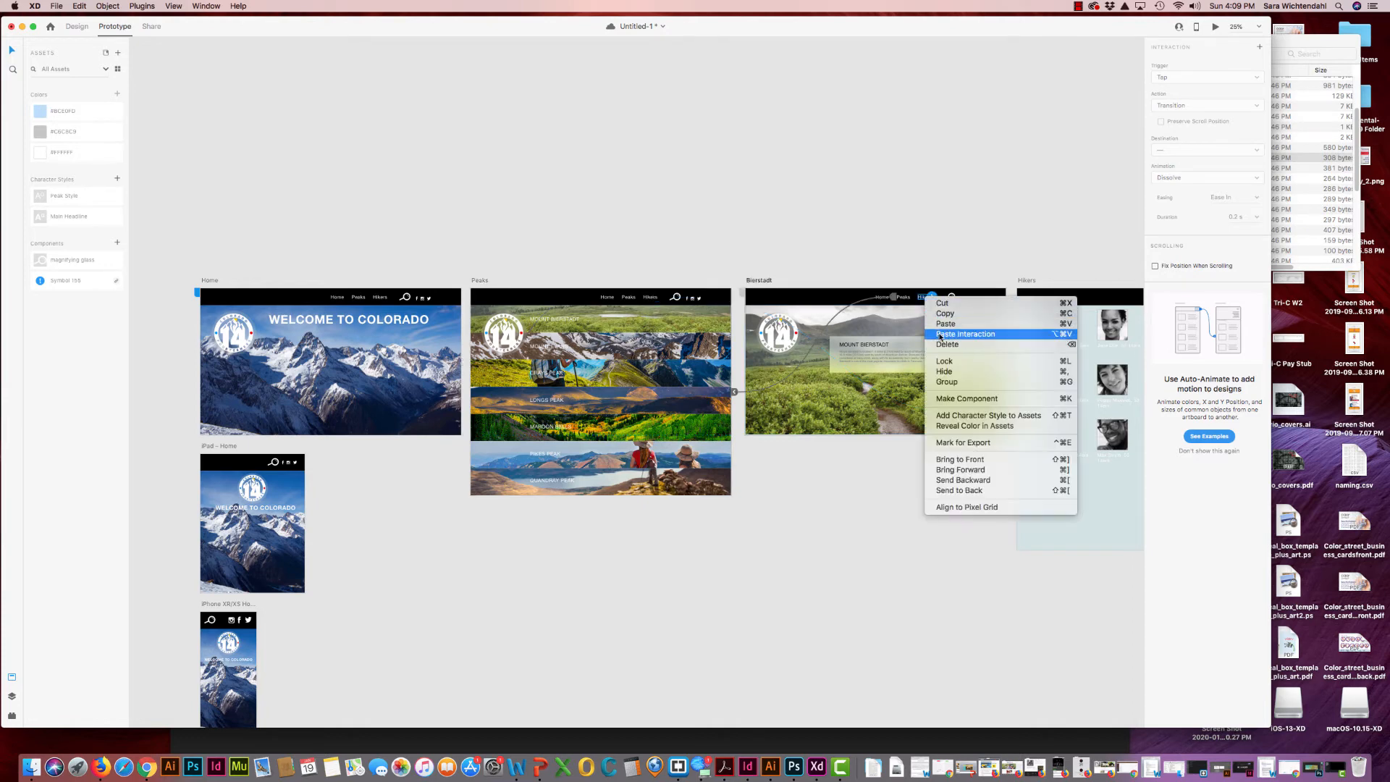
{"action": "left_click", "coordinate": [963, 334]}
{"action": "left_click", "coordinate": [969, 269]}
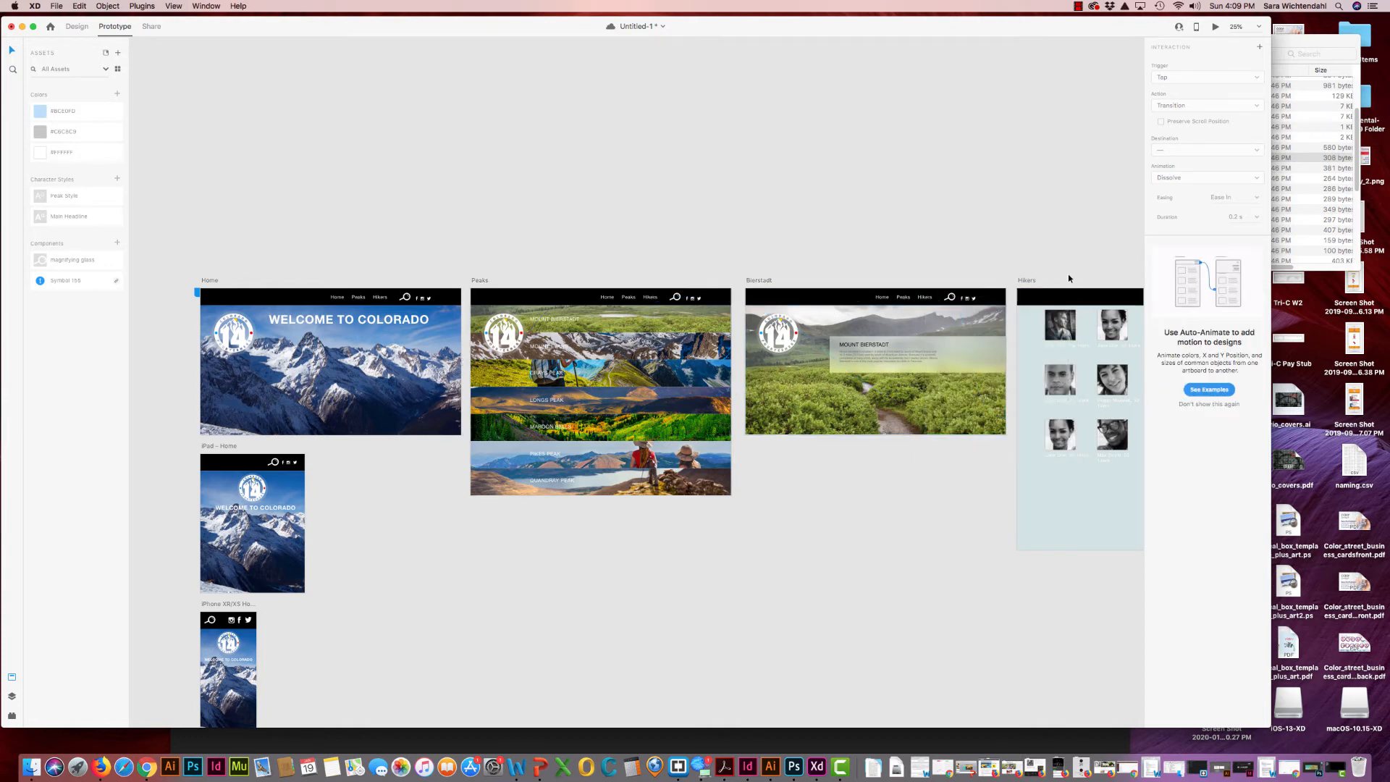
{"action": "scroll", "coordinate": [1067, 275], "scroll_direction": "right", "scroll_amount": 5}
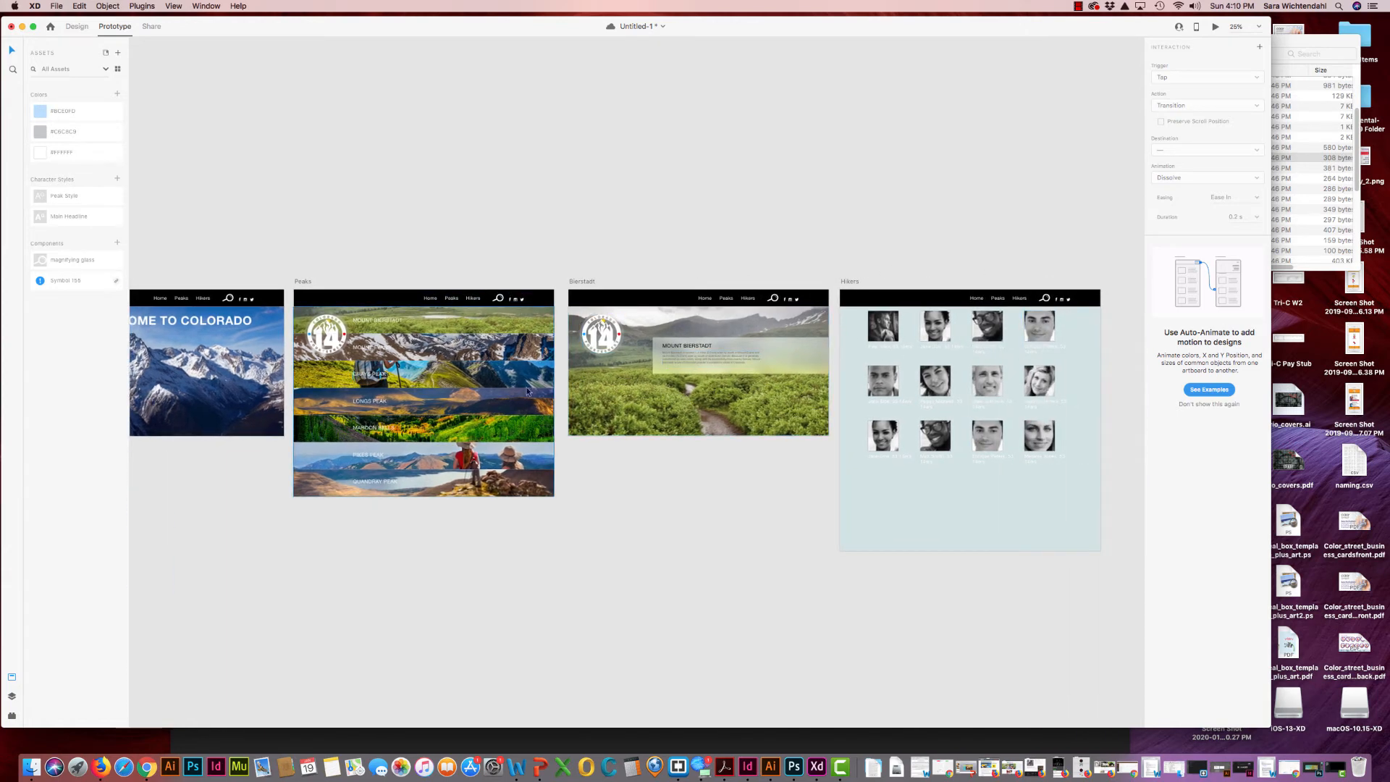
Link the logo on the Peaks artboard to the Home artboard with a Dissolve transition on tap
{"action": "left_click", "coordinate": [327, 345]}
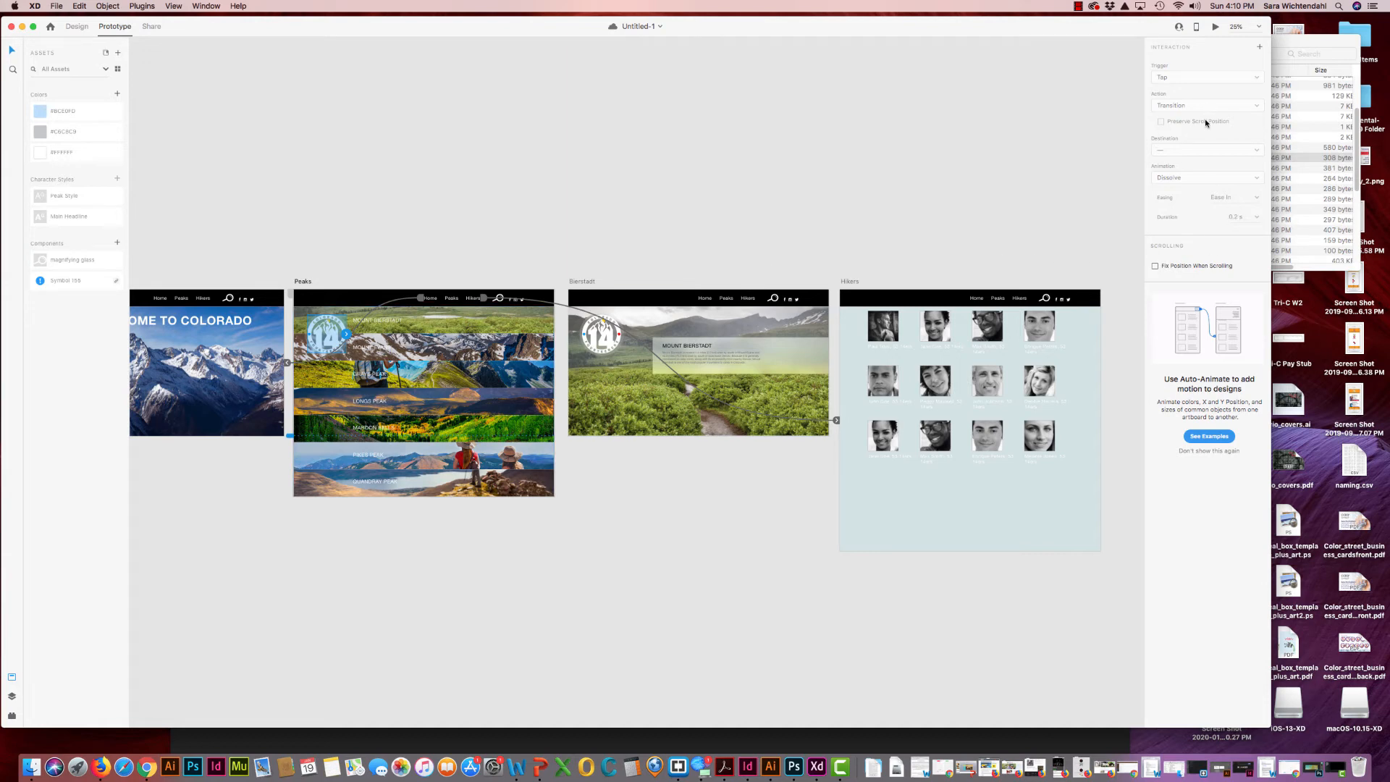
{"action": "left_click", "coordinate": [347, 334]}
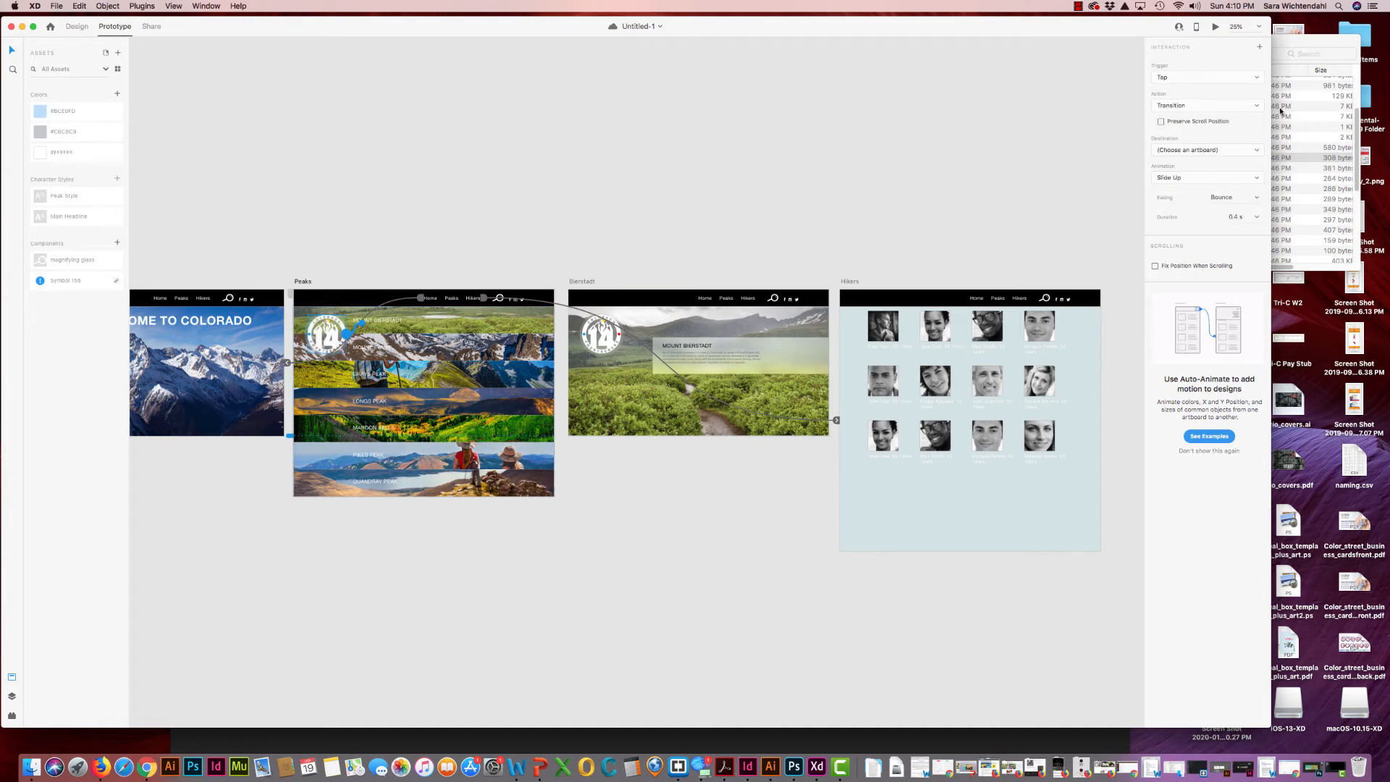
{"action": "left_click", "coordinate": [1228, 152]}
{"action": "left_click", "coordinate": [1219, 166]}
{"action": "left_click", "coordinate": [1236, 180]}
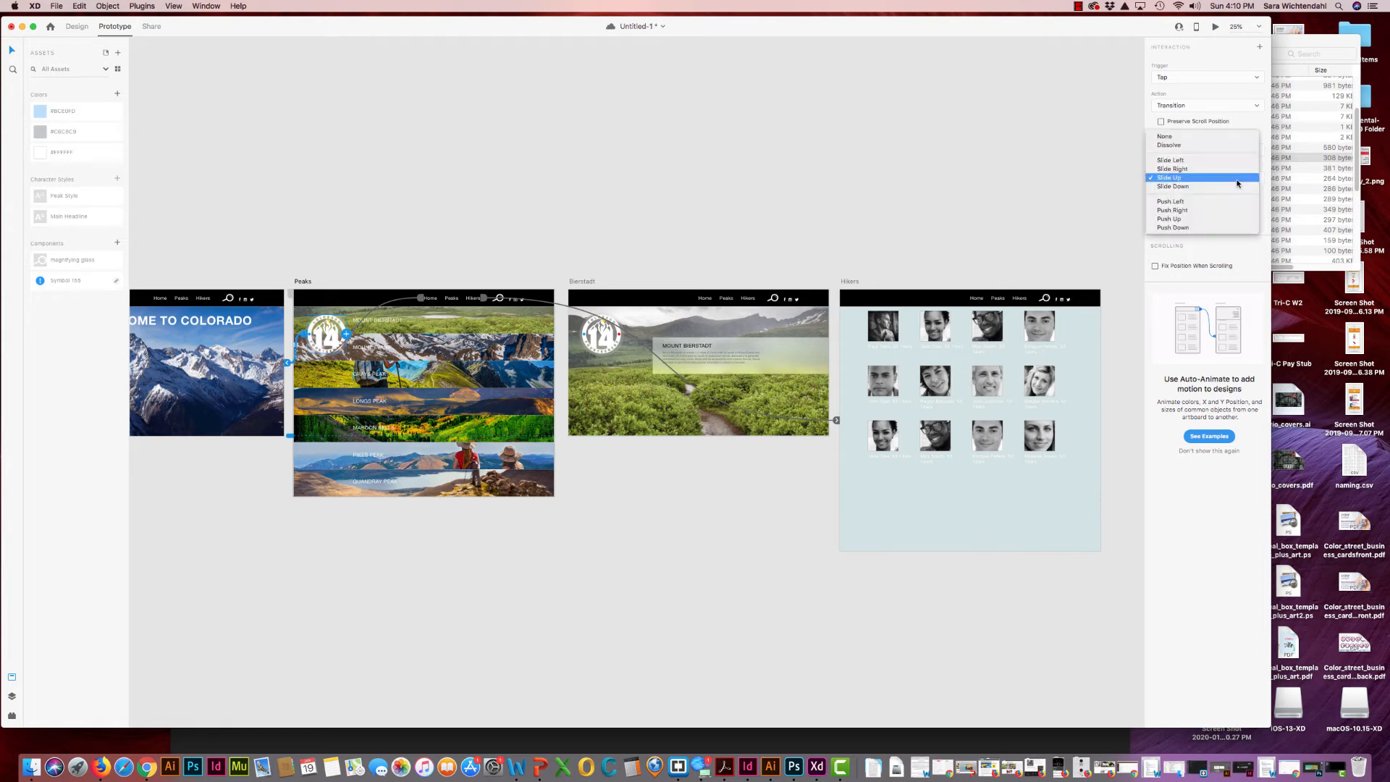
{"action": "left_click", "coordinate": [1224, 145]}
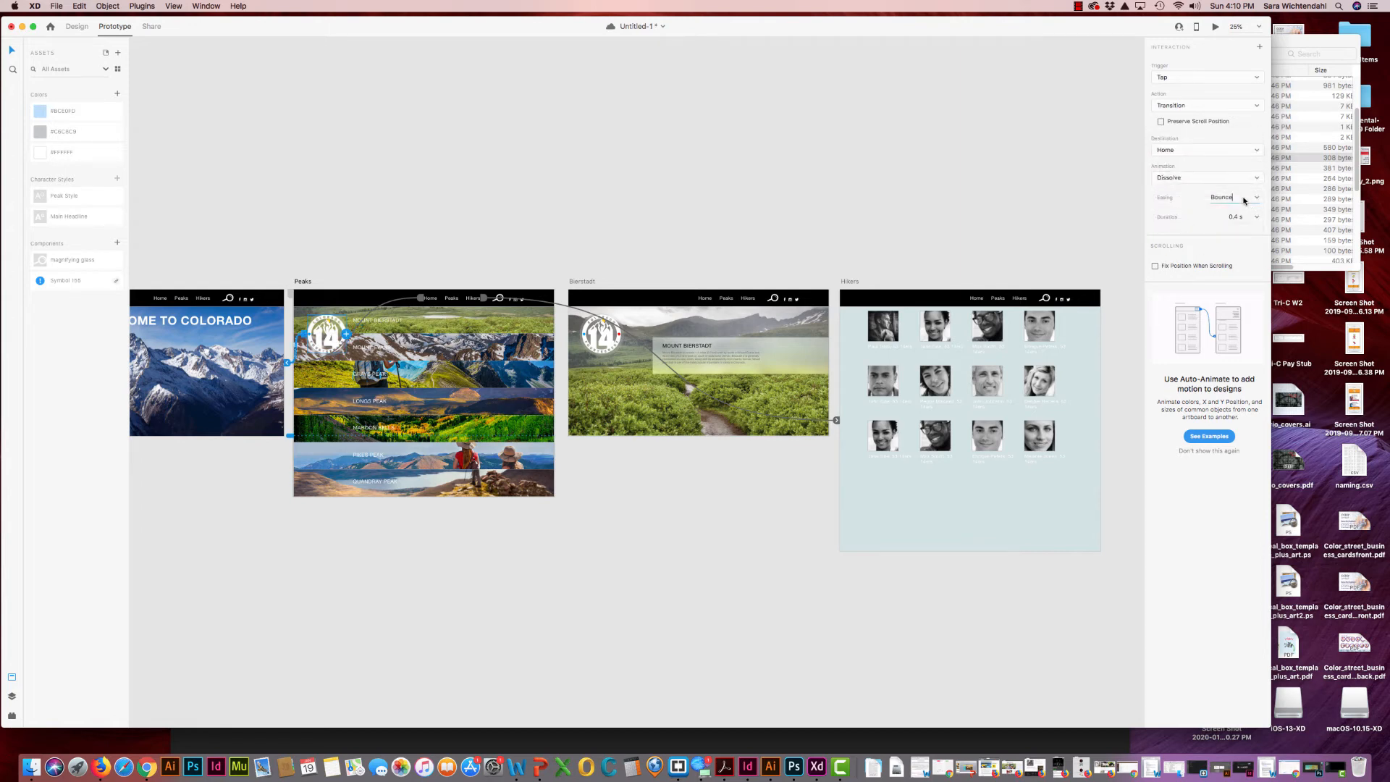
Set the Peaks logo's transition to Ease In-Out easing with a duration of 0.2 s
{"action": "left_click", "coordinate": [1243, 200]}
{"action": "left_click", "coordinate": [1259, 200]}
{"action": "left_click", "coordinate": [1253, 238]}
{"action": "left_click", "coordinate": [1256, 217]}
{"action": "left_click", "coordinate": [1255, 228]}
Copy the Peaks artboard's logo and paste its interaction onto the logo on the Bierstadt artboard
{"action": "right_click", "coordinate": [332, 337]}
{"action": "left_click", "coordinate": [347, 352]}
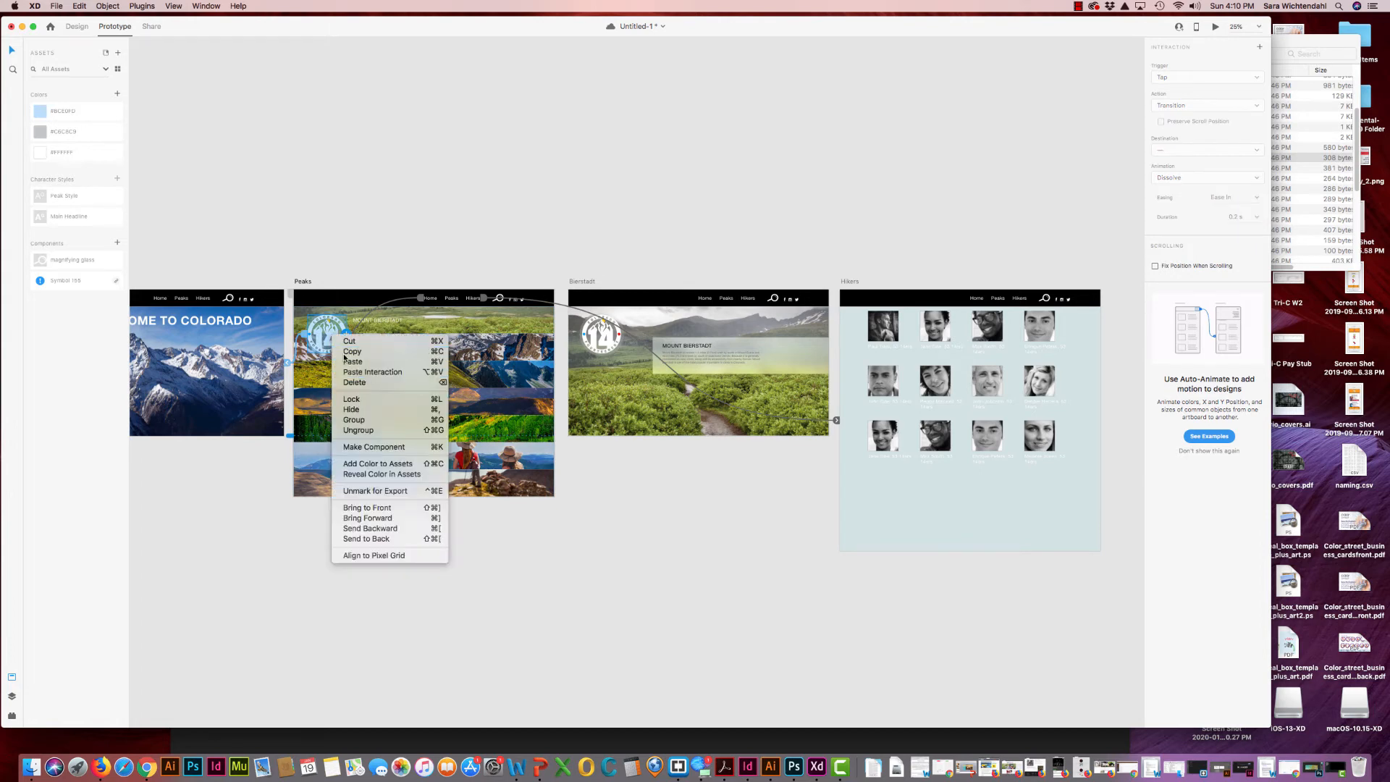
{"action": "left_click", "coordinate": [603, 346]}
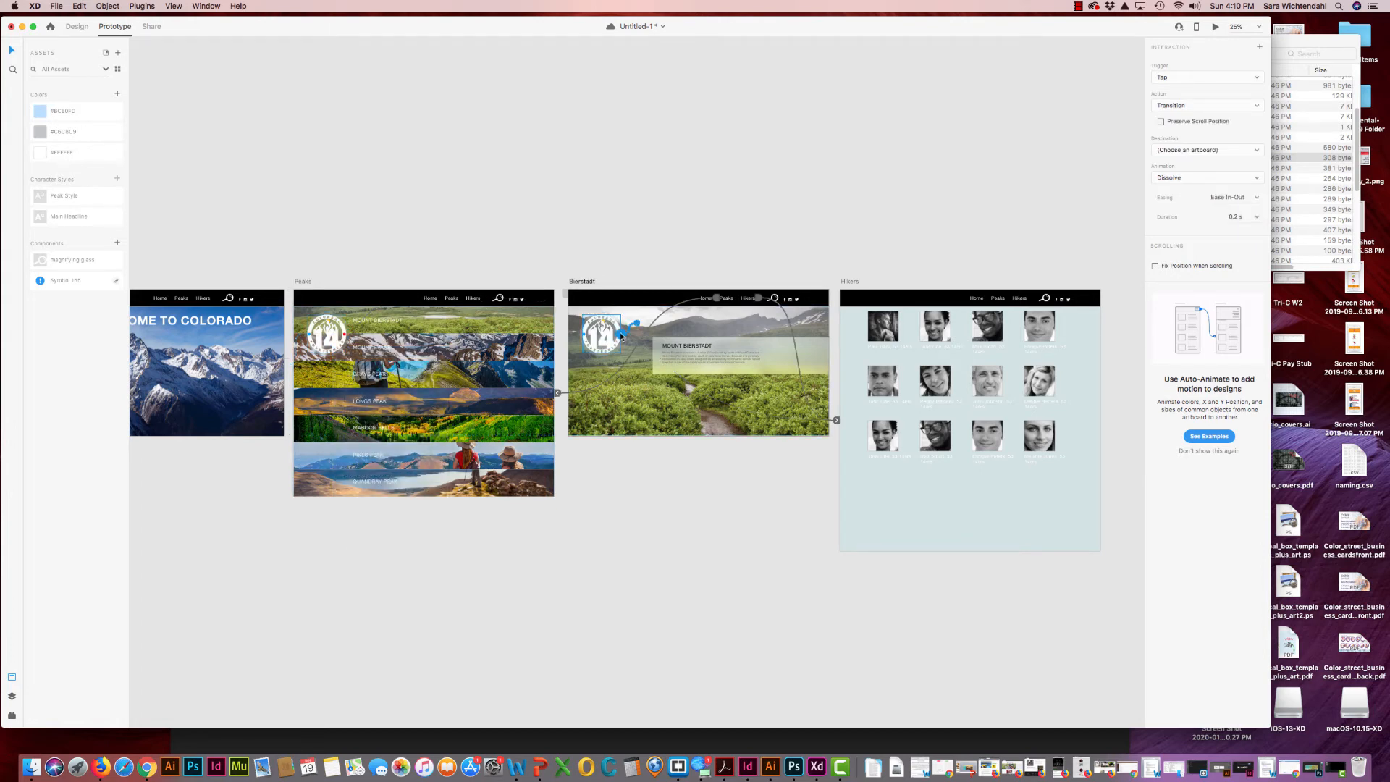
{"action": "right_click", "coordinate": [620, 331]}
{"action": "left_click", "coordinate": [641, 358]}
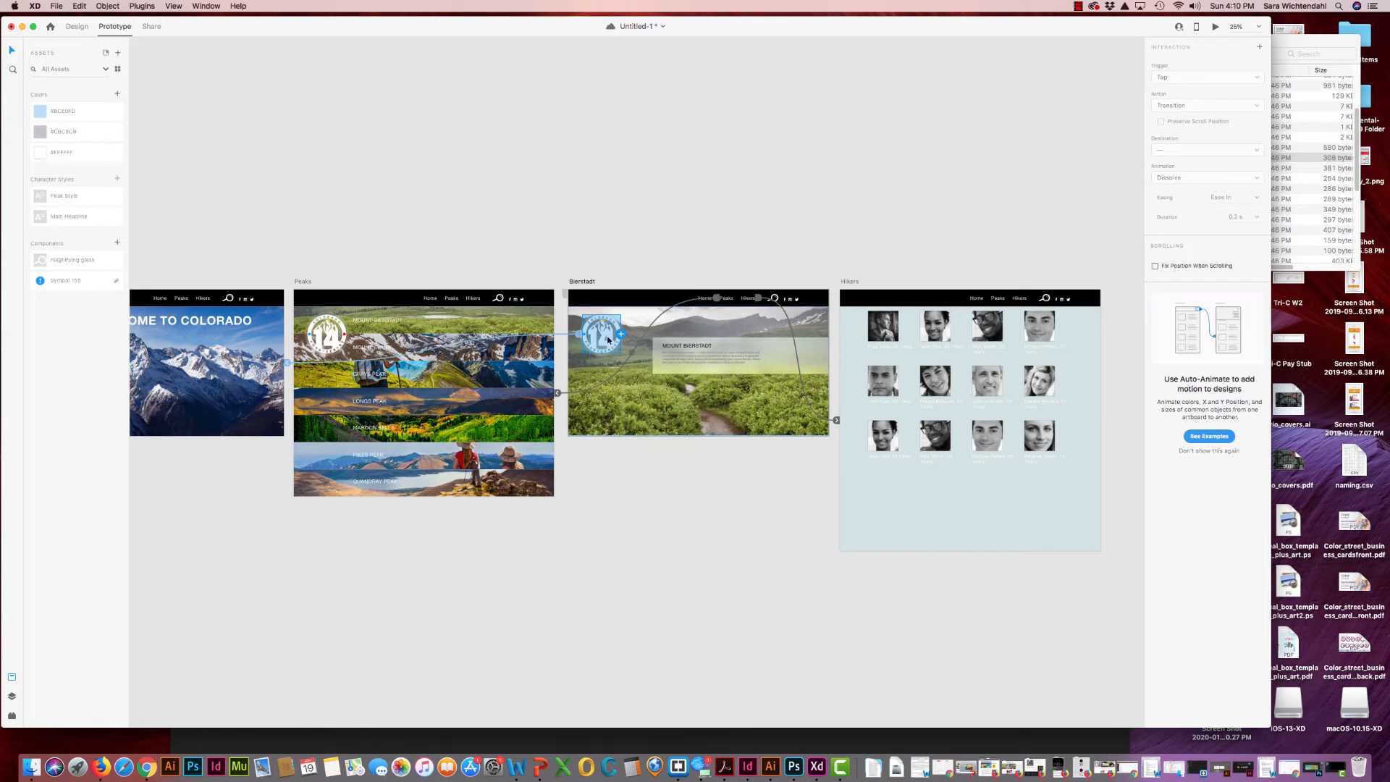
{"action": "left_click", "coordinate": [623, 273]}
Link the Mount Bierstadt text on the Peaks artboard to the Bierstadt artboard with a Dissolve transition
{"action": "left_click", "coordinate": [365, 323]}
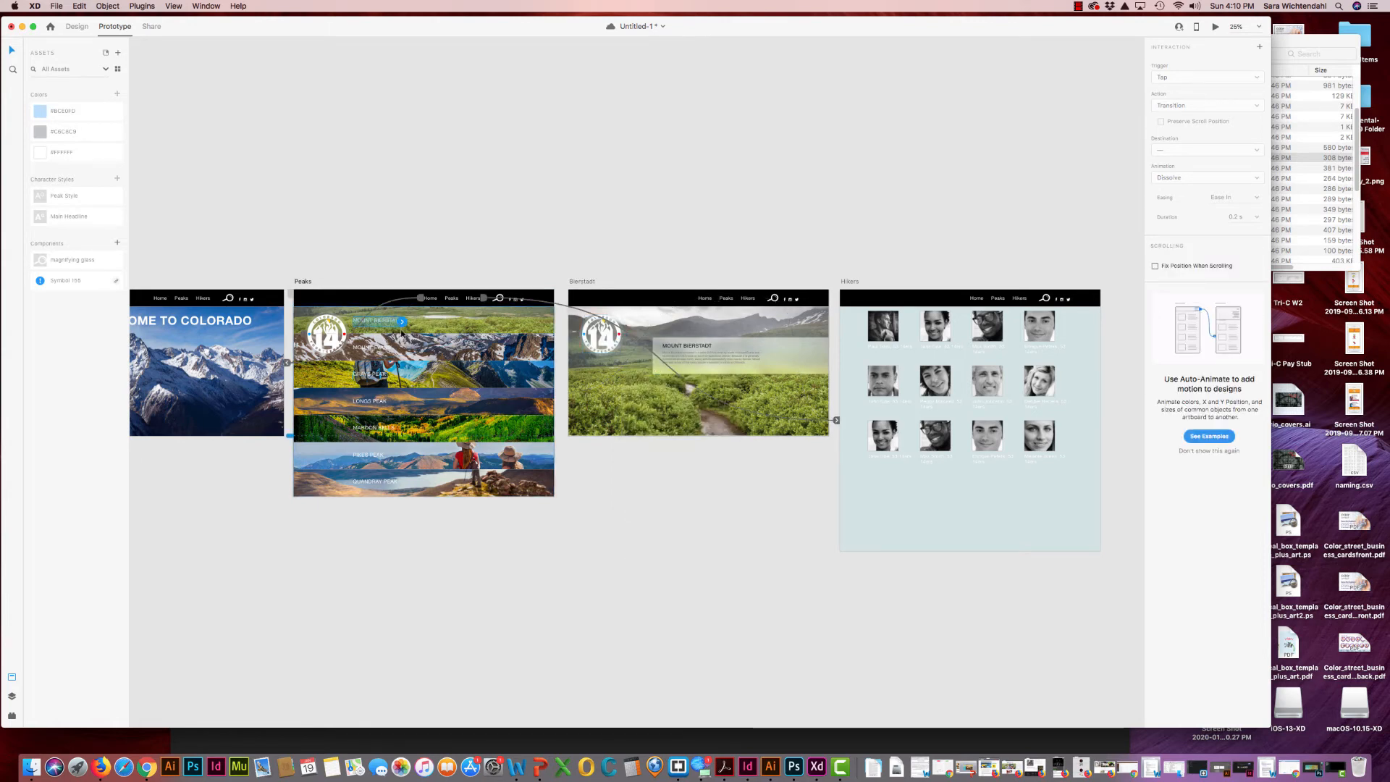
{"action": "left_click_drag", "start_coordinate": [402, 320], "coordinate": [572, 346]}
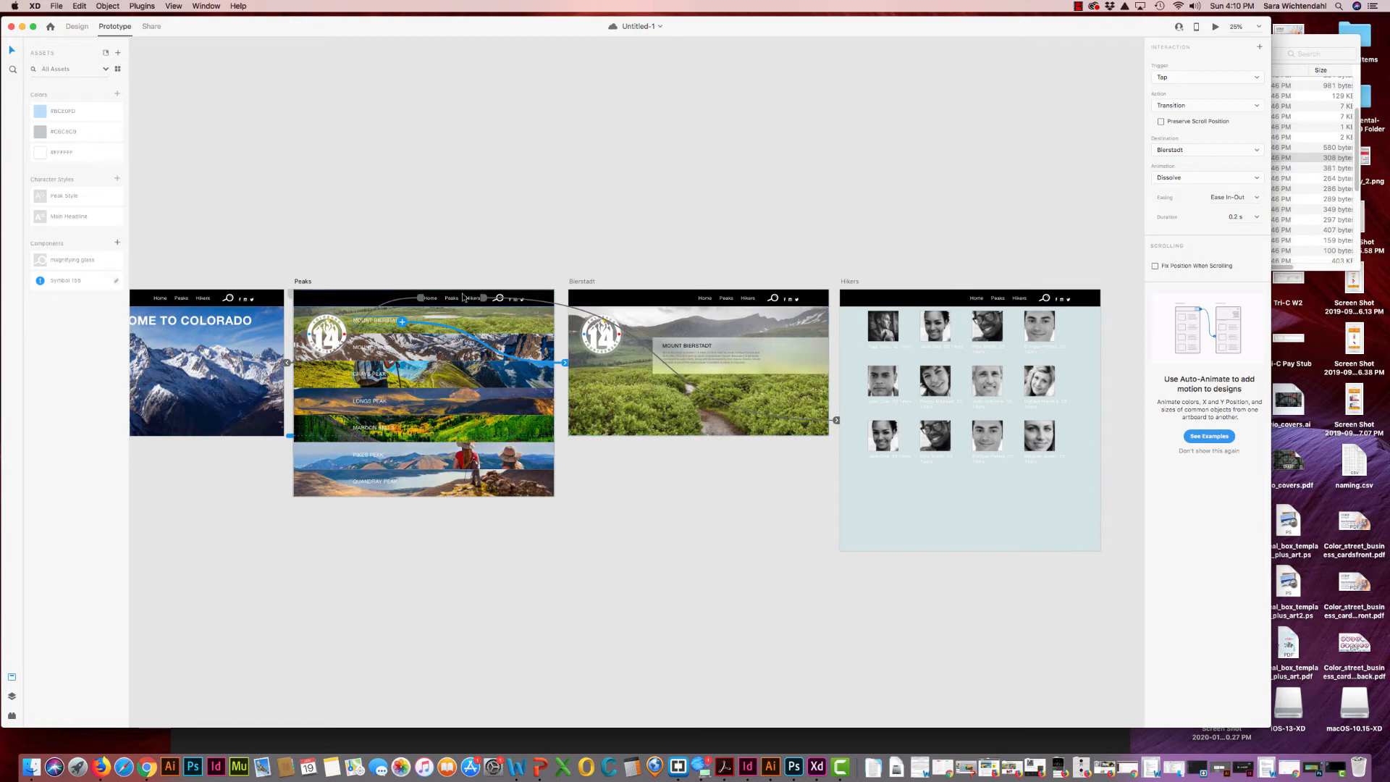
Link the "Home" text in the Hikers artboard's header to the Home artboard
{"action": "left_click", "coordinate": [977, 297]}
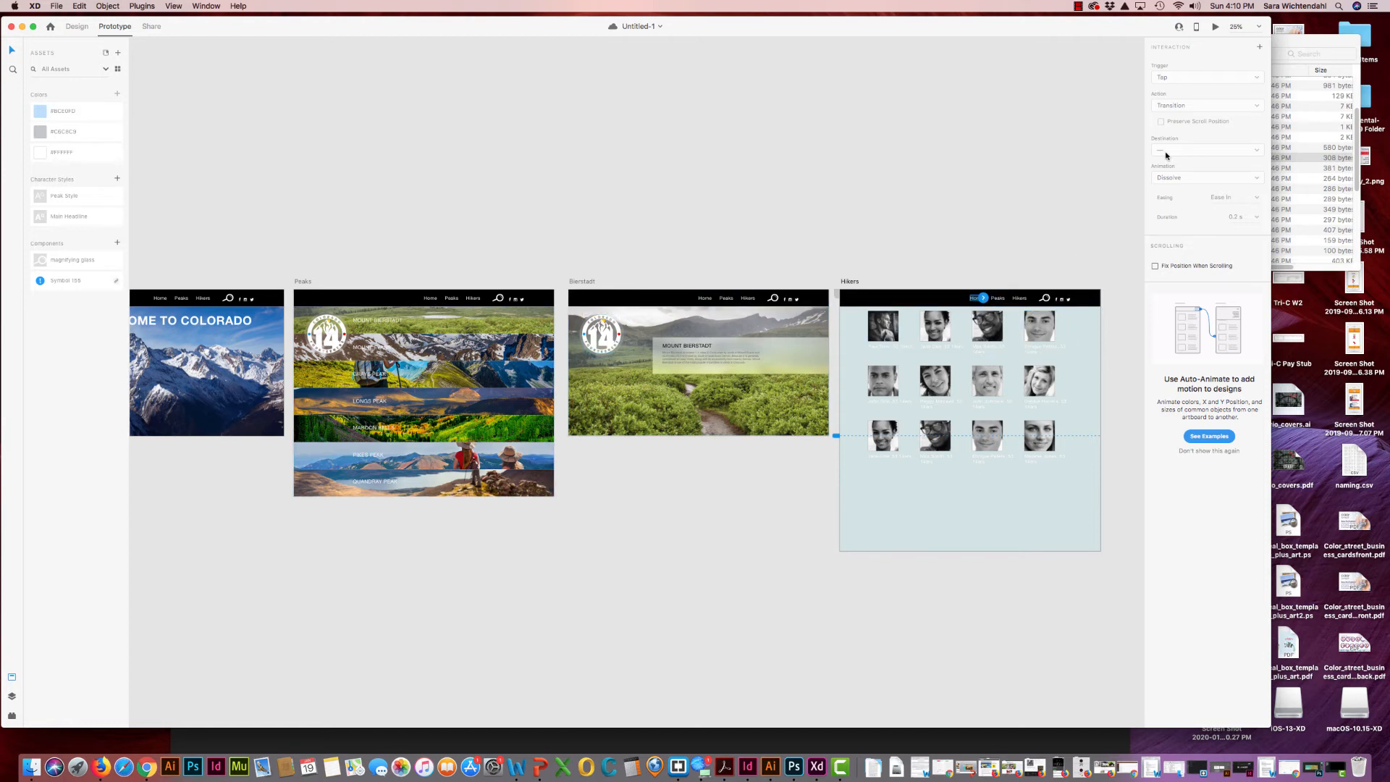
{"action": "left_click", "coordinate": [984, 301]}
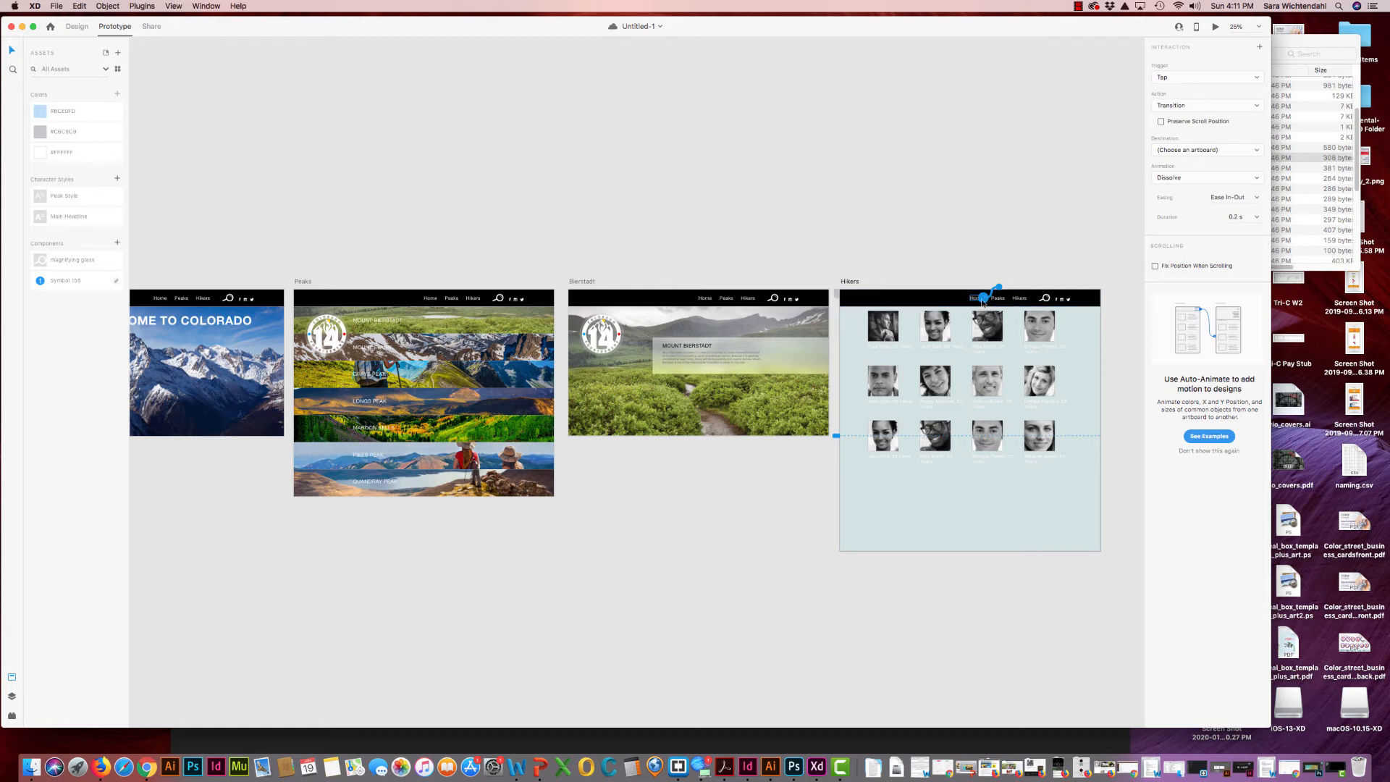
{"action": "left_click", "coordinate": [1179, 151]}
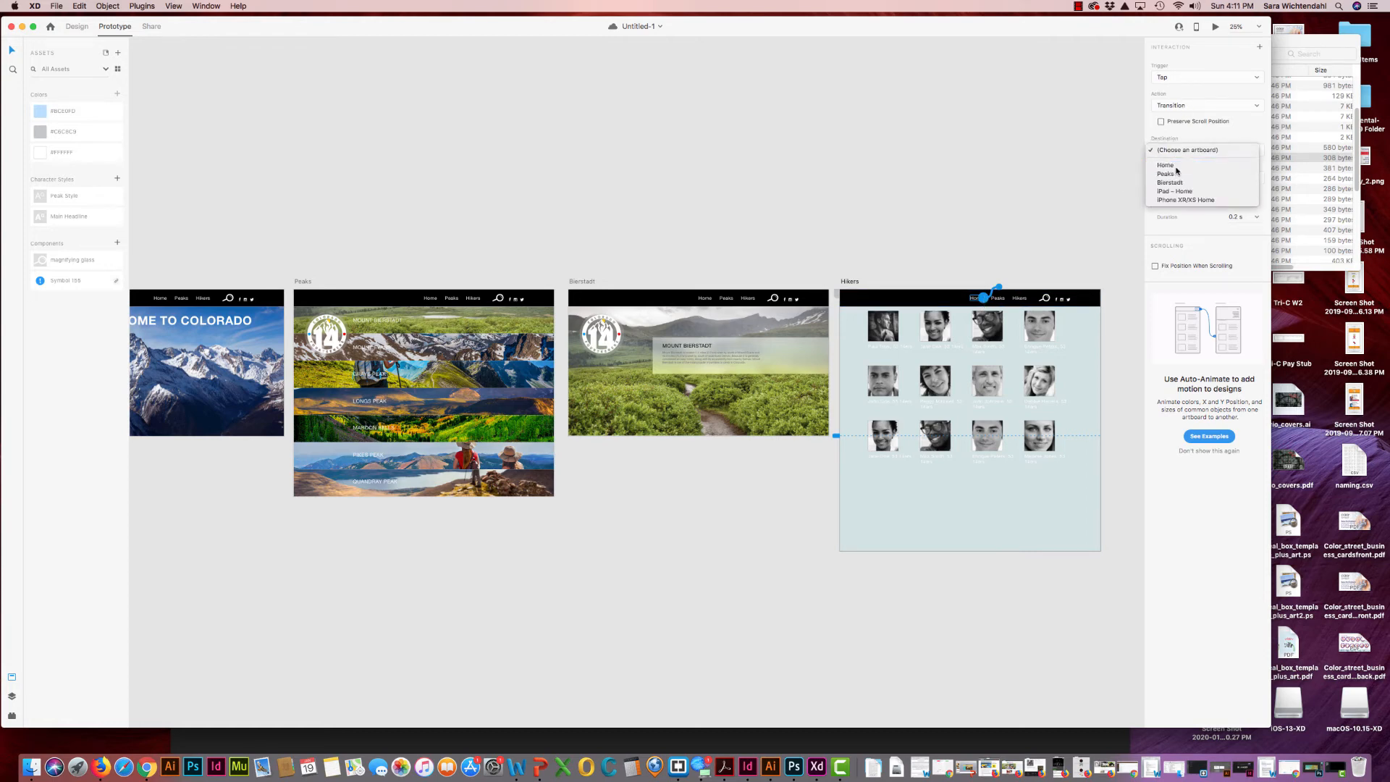
{"action": "left_click", "coordinate": [1178, 169]}
Link the "Peaks" text in the Hikers artboard's header to the Peaks artboard
{"action": "left_click", "coordinate": [1001, 299]}
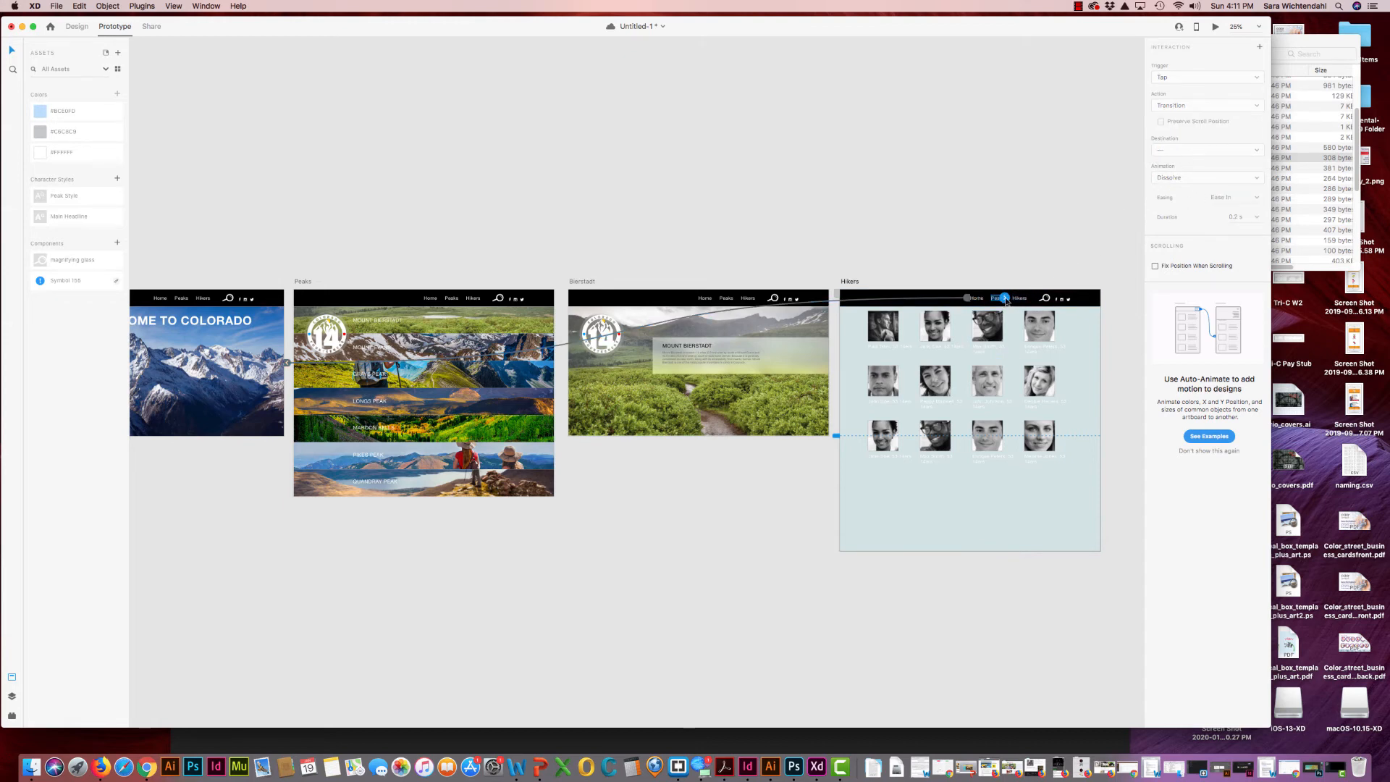
{"action": "left_click", "coordinate": [1200, 151]}
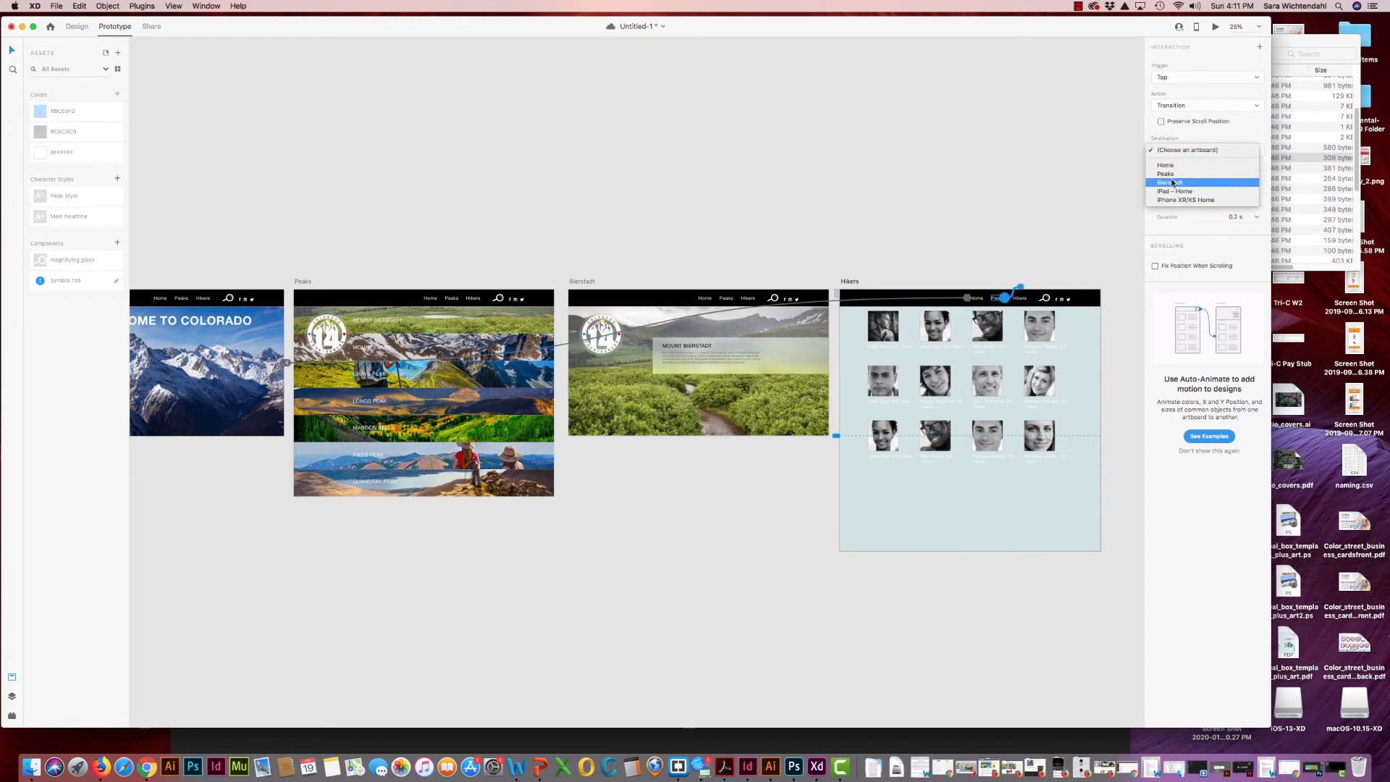
{"action": "left_click", "coordinate": [1167, 173]}
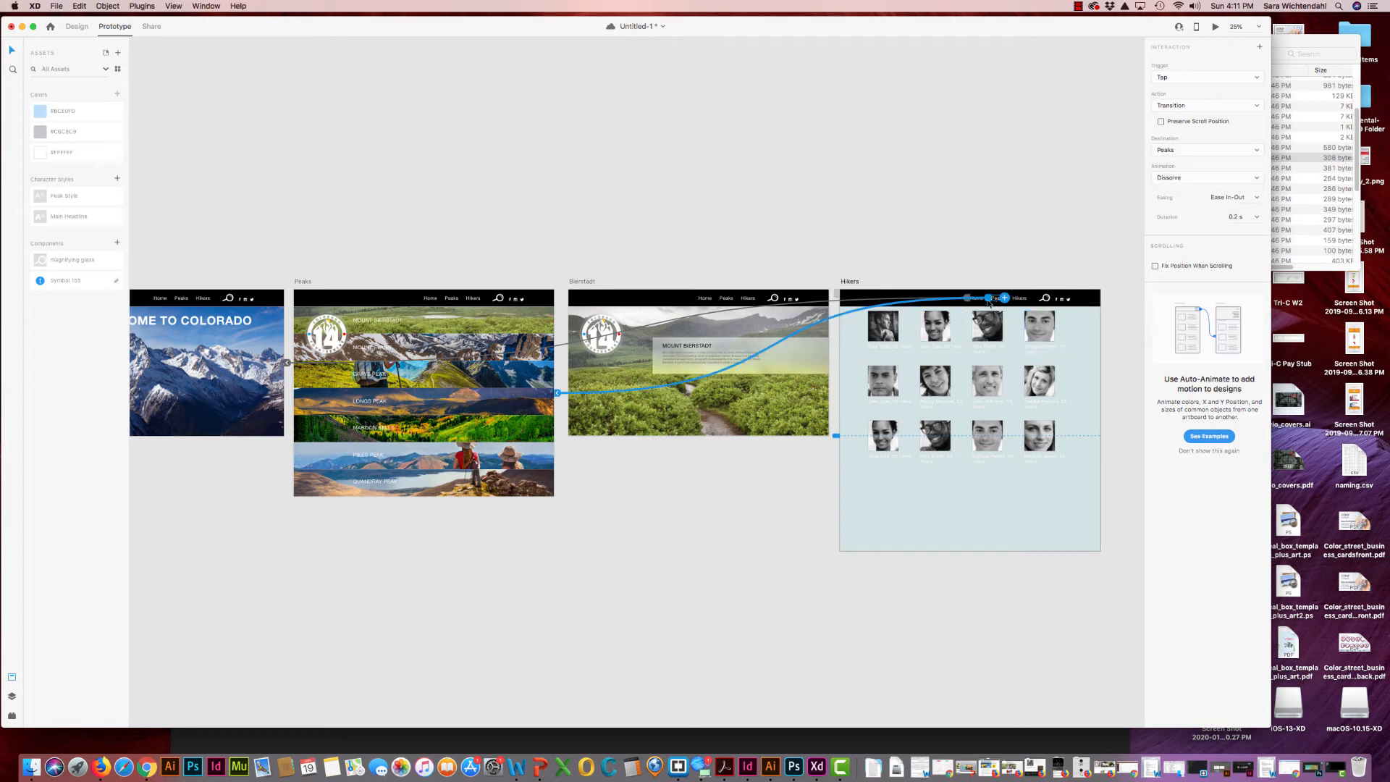
{"action": "left_click", "coordinate": [484, 566]}
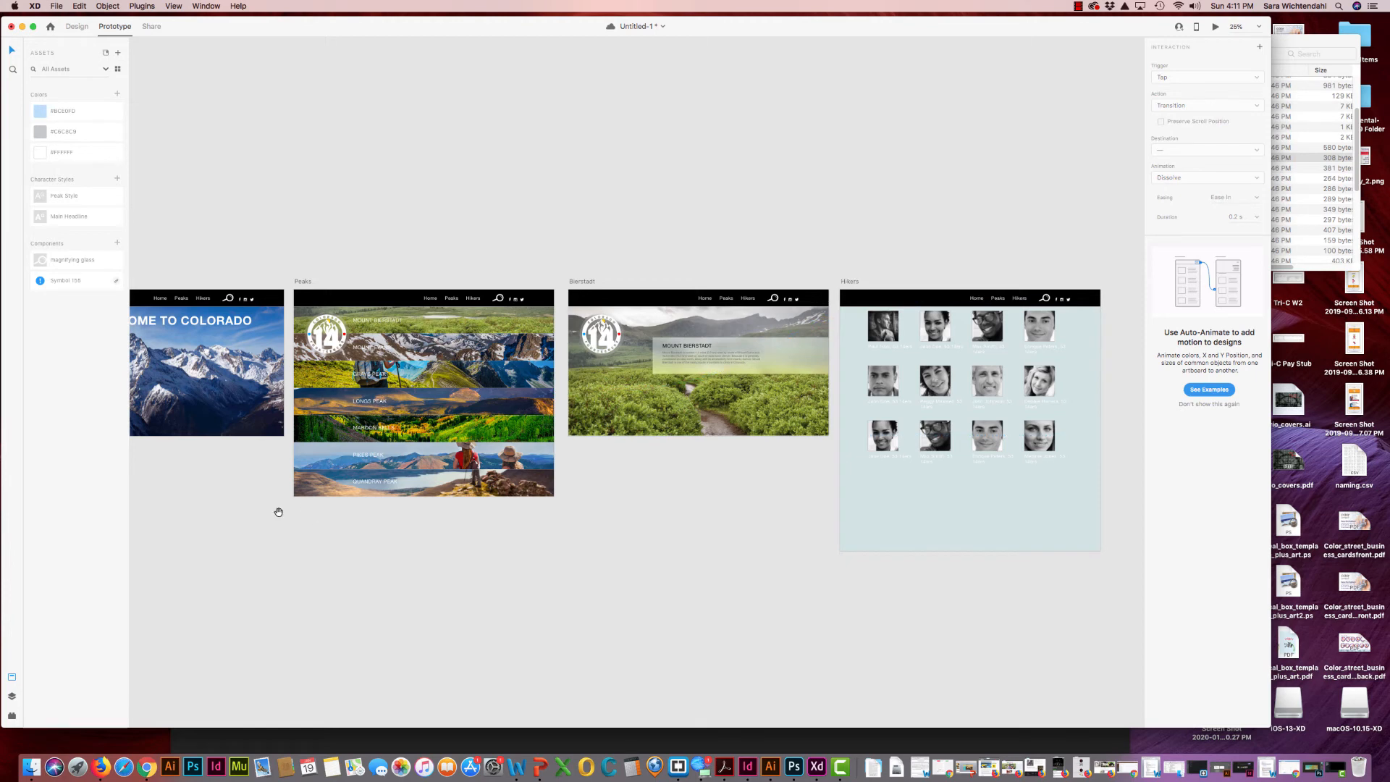
Preview the prototype from the Home artboard and test the Peaks, Hikers and Mount Bierstadt links
{"action": "scroll", "coordinate": [289, 507], "scroll_direction": "left", "scroll_amount": 5}
{"action": "left_click", "coordinate": [432, 394]}
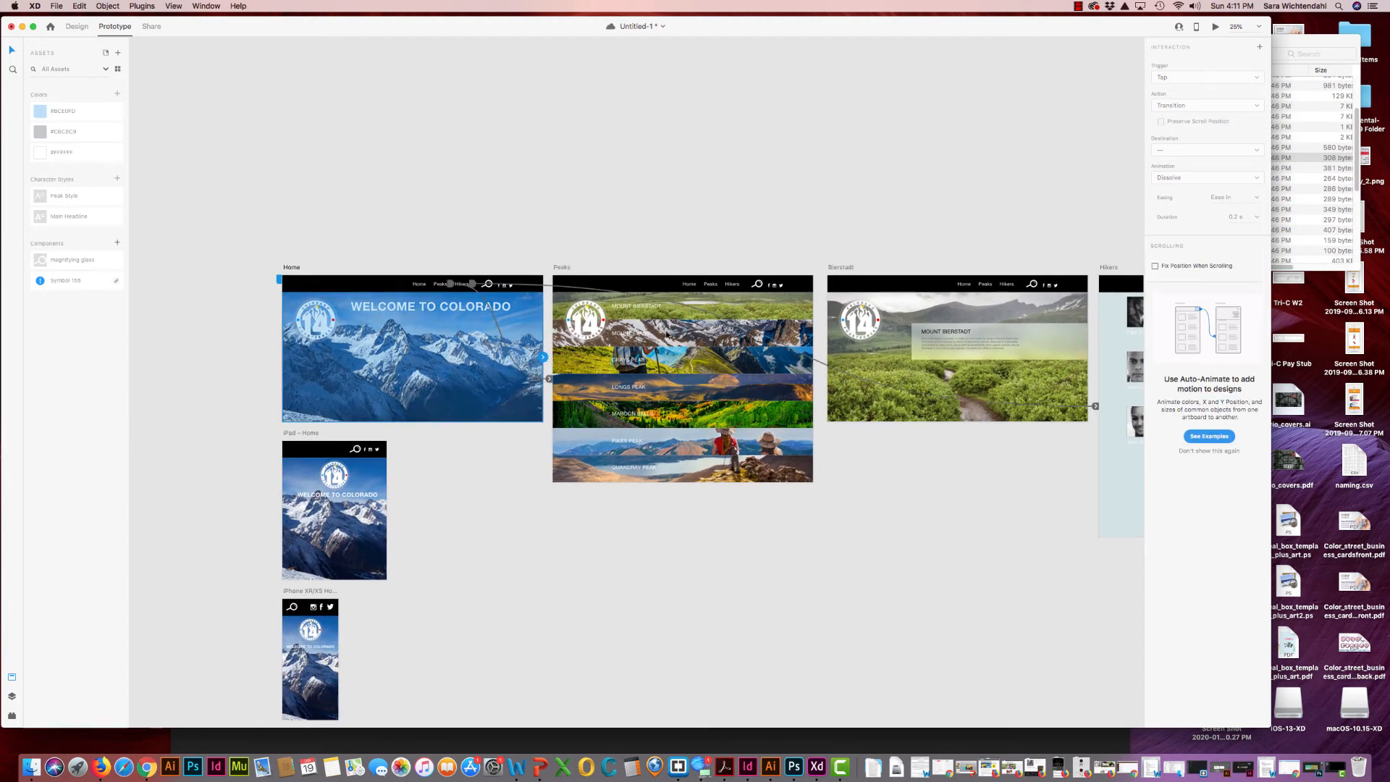
{"action": "left_click", "coordinate": [1215, 29]}
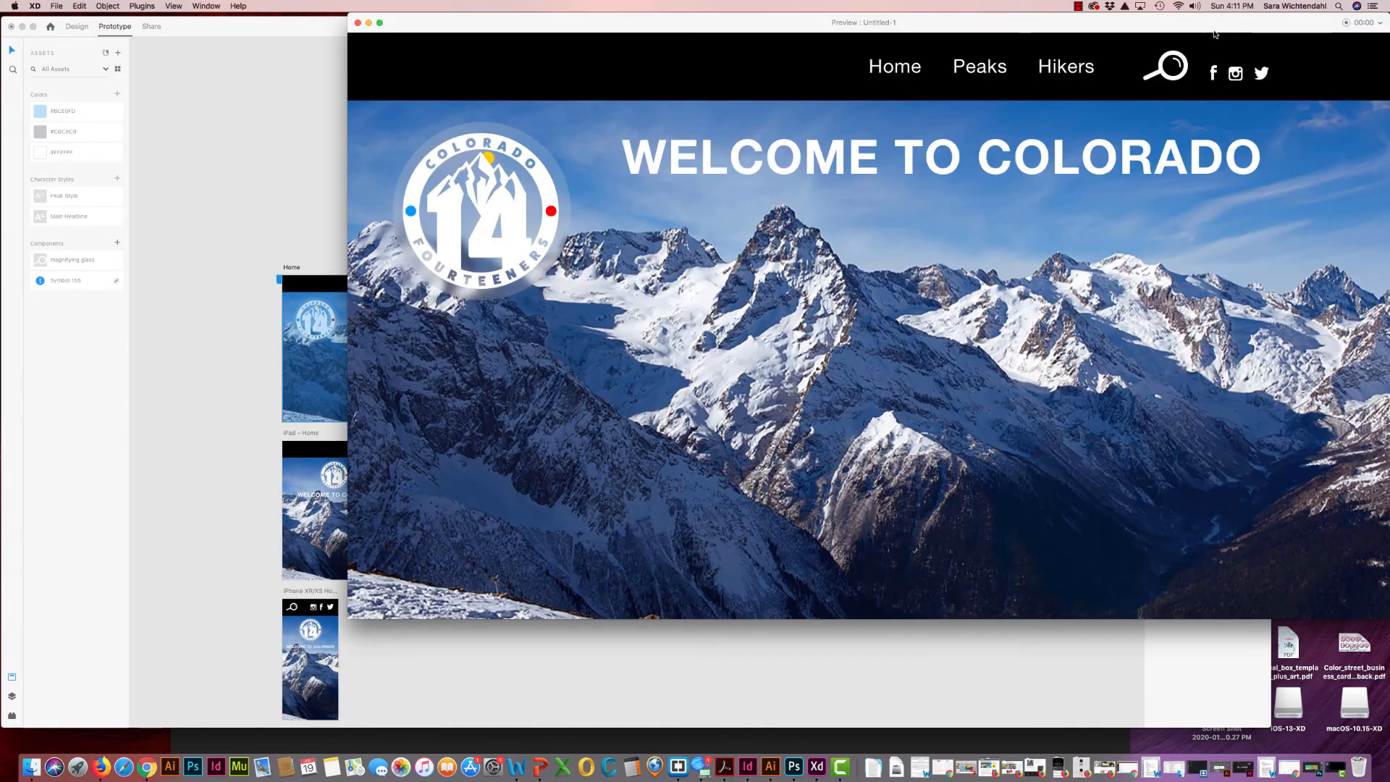
{"action": "left_click", "coordinate": [975, 72]}
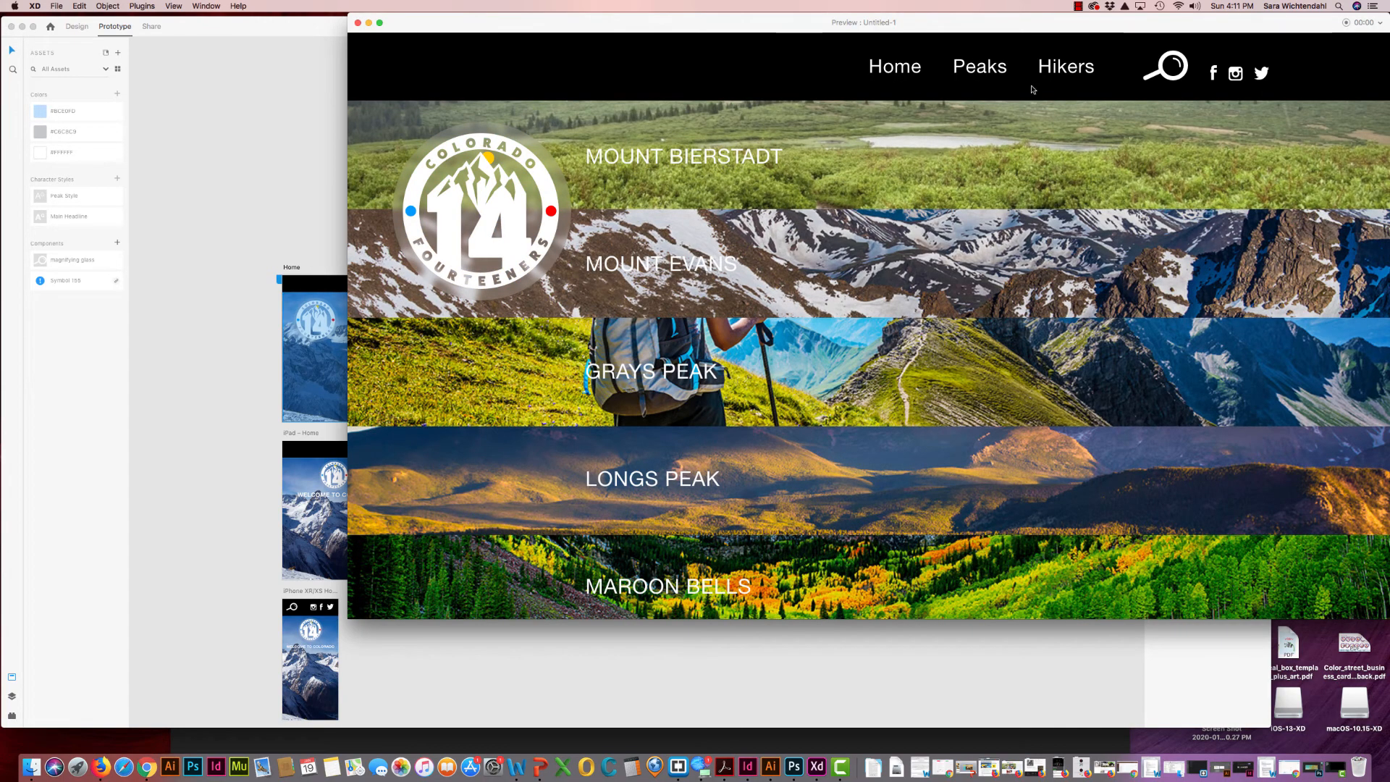
{"action": "left_click", "coordinate": [1051, 73]}
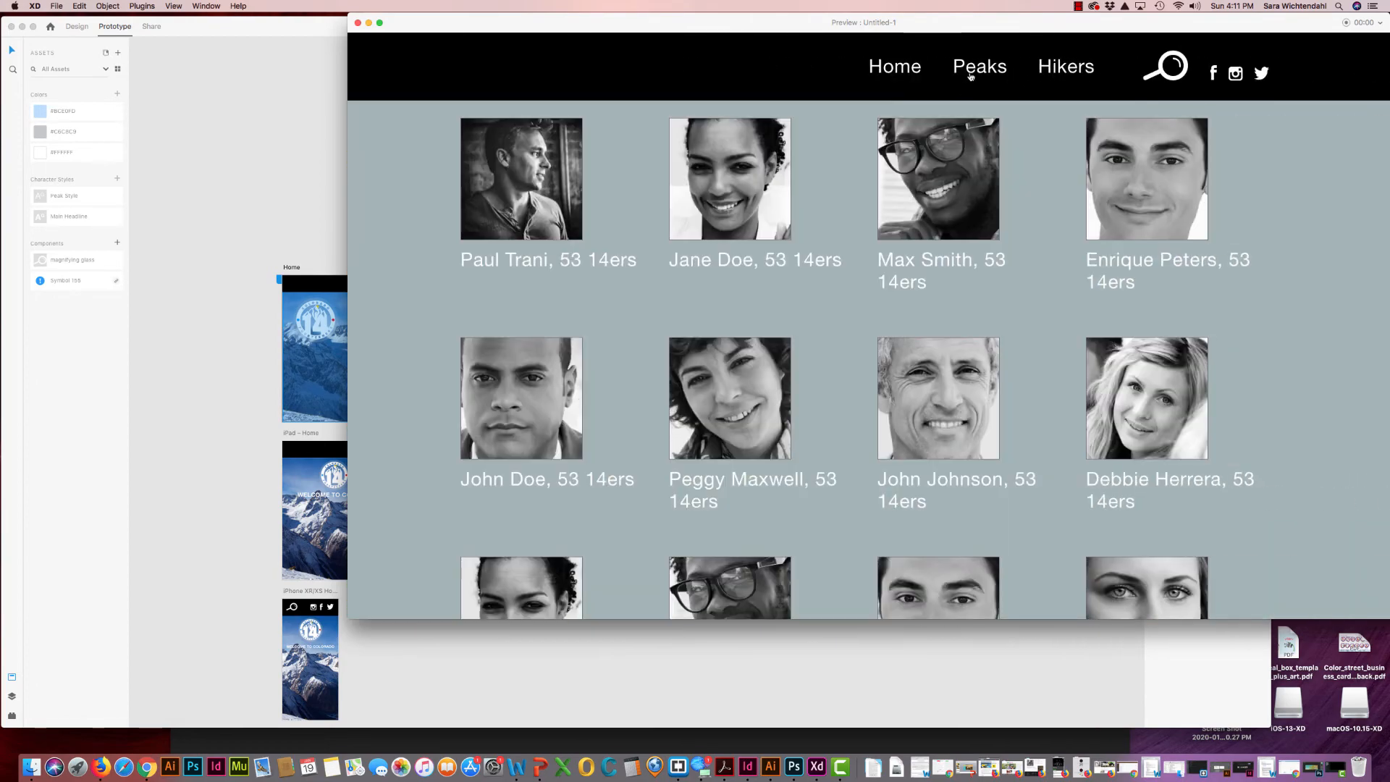
{"action": "left_click", "coordinate": [970, 75]}
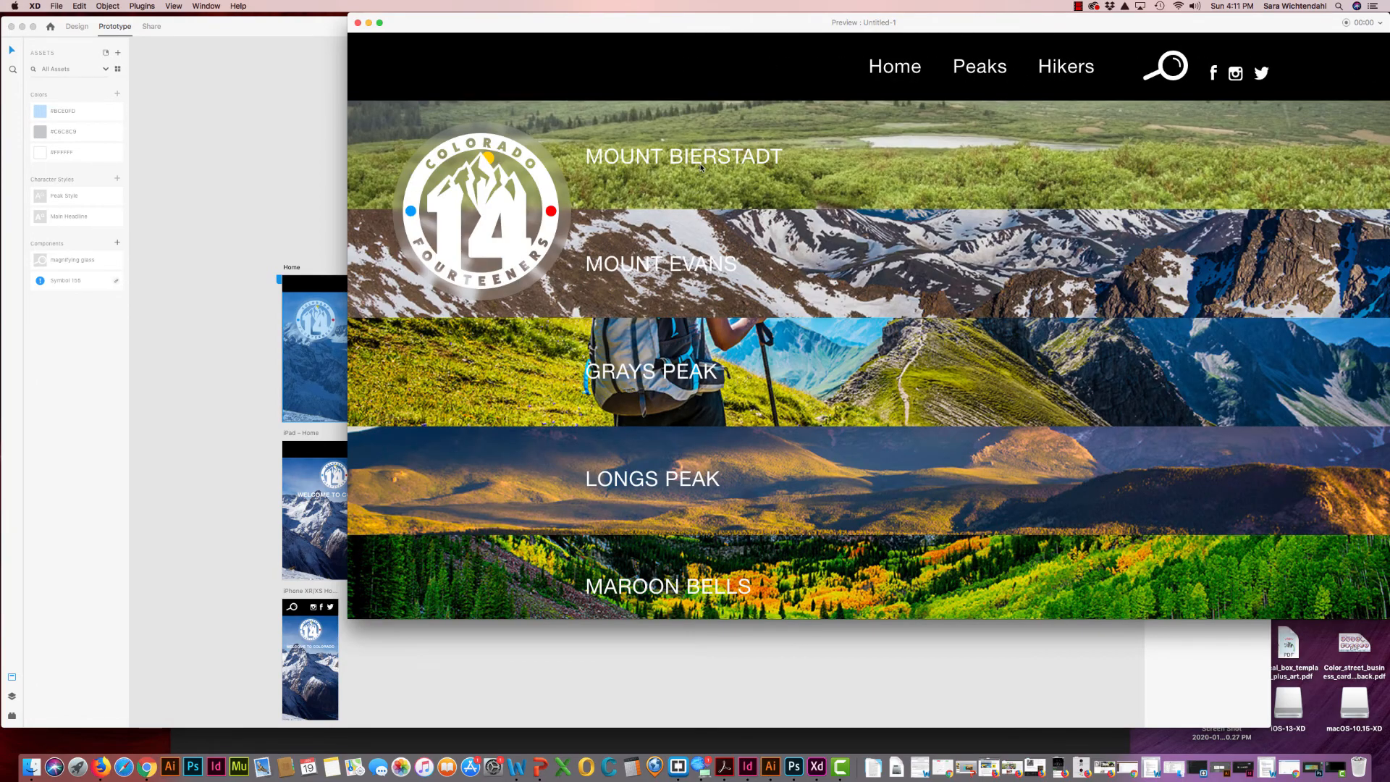
{"action": "left_click", "coordinate": [701, 168]}
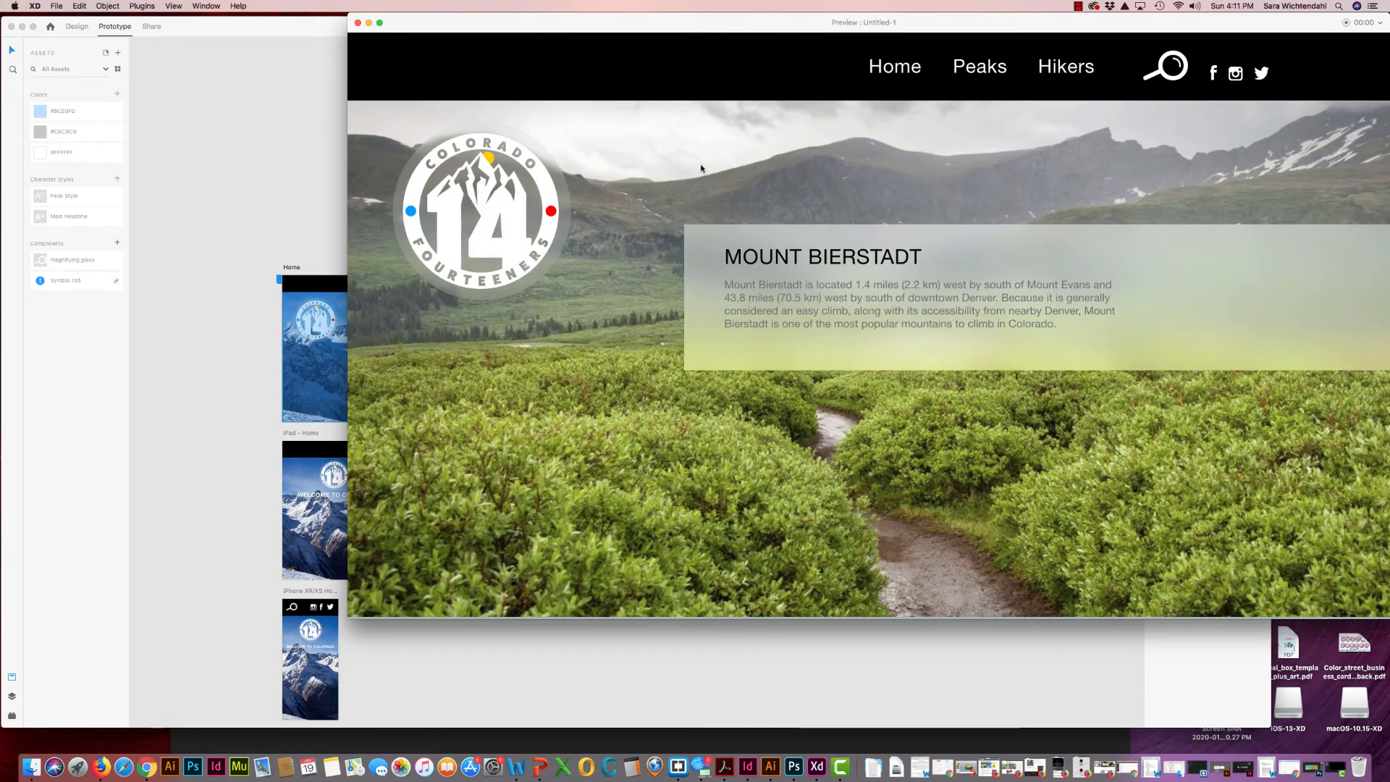
Test the header links in the preview from the Bierstadt page through Peaks and Home to Hikers
{"action": "left_click", "coordinate": [963, 75]}
{"action": "left_click", "coordinate": [905, 70]}
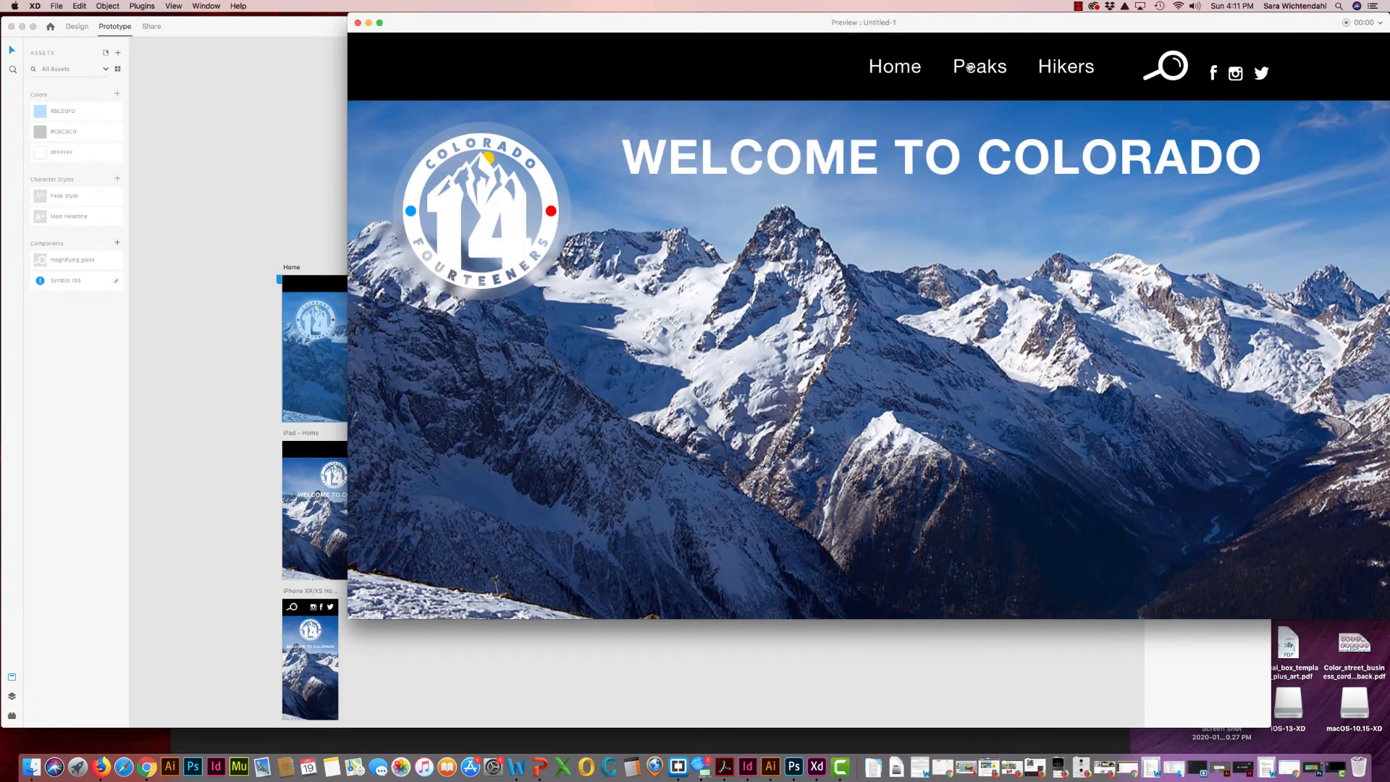
{"action": "left_click", "coordinate": [975, 69]}
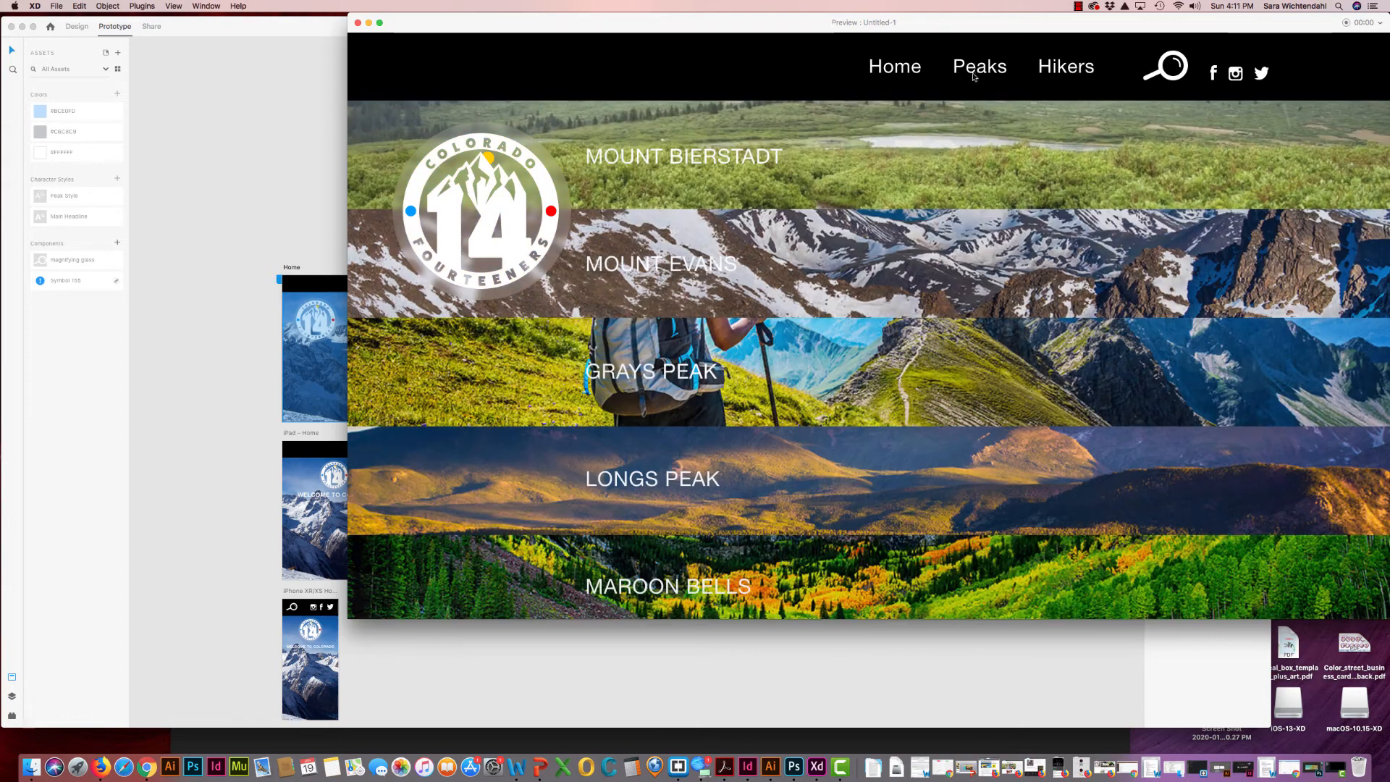
{"action": "left_click", "coordinate": [1046, 77]}
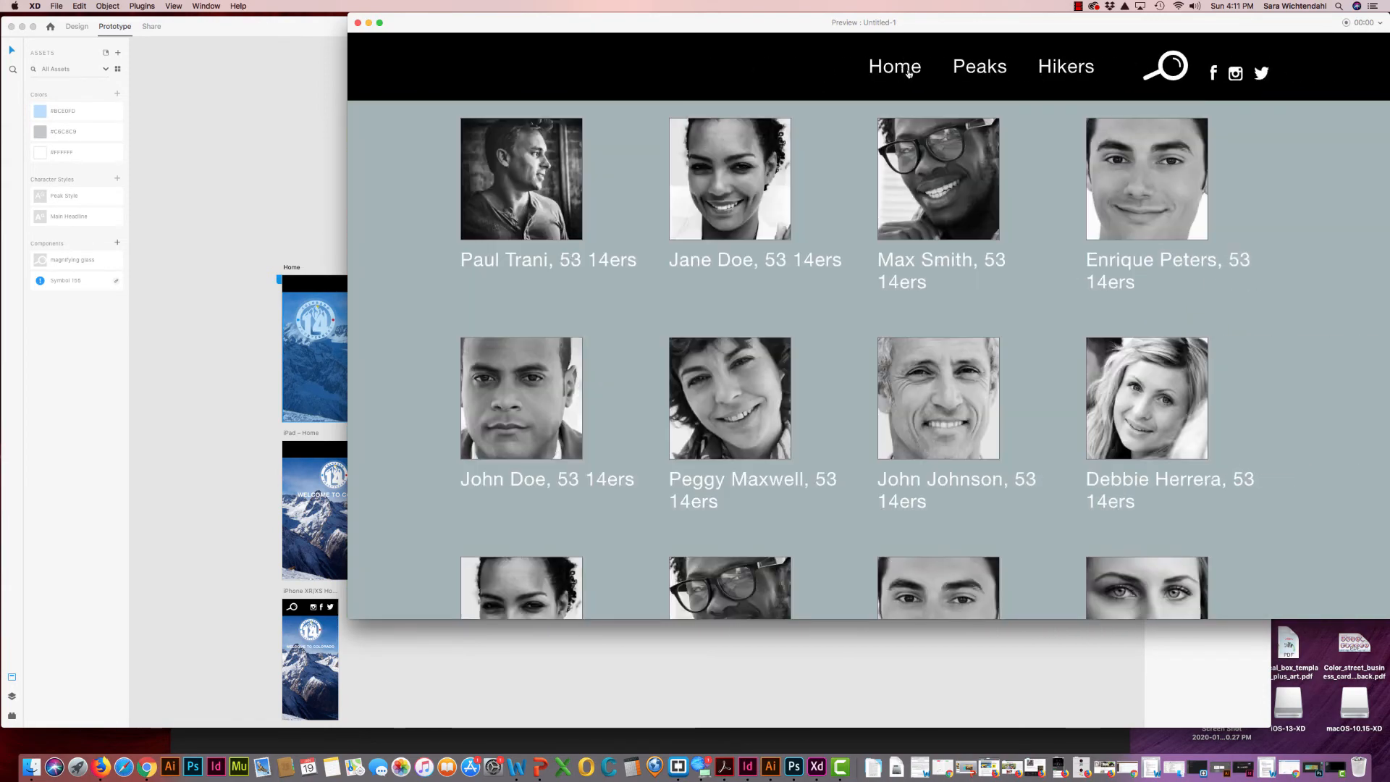
Test the Home, Peaks and Mount Bierstadt links in the preview, ending back on the Home page
{"action": "left_click", "coordinate": [908, 73]}
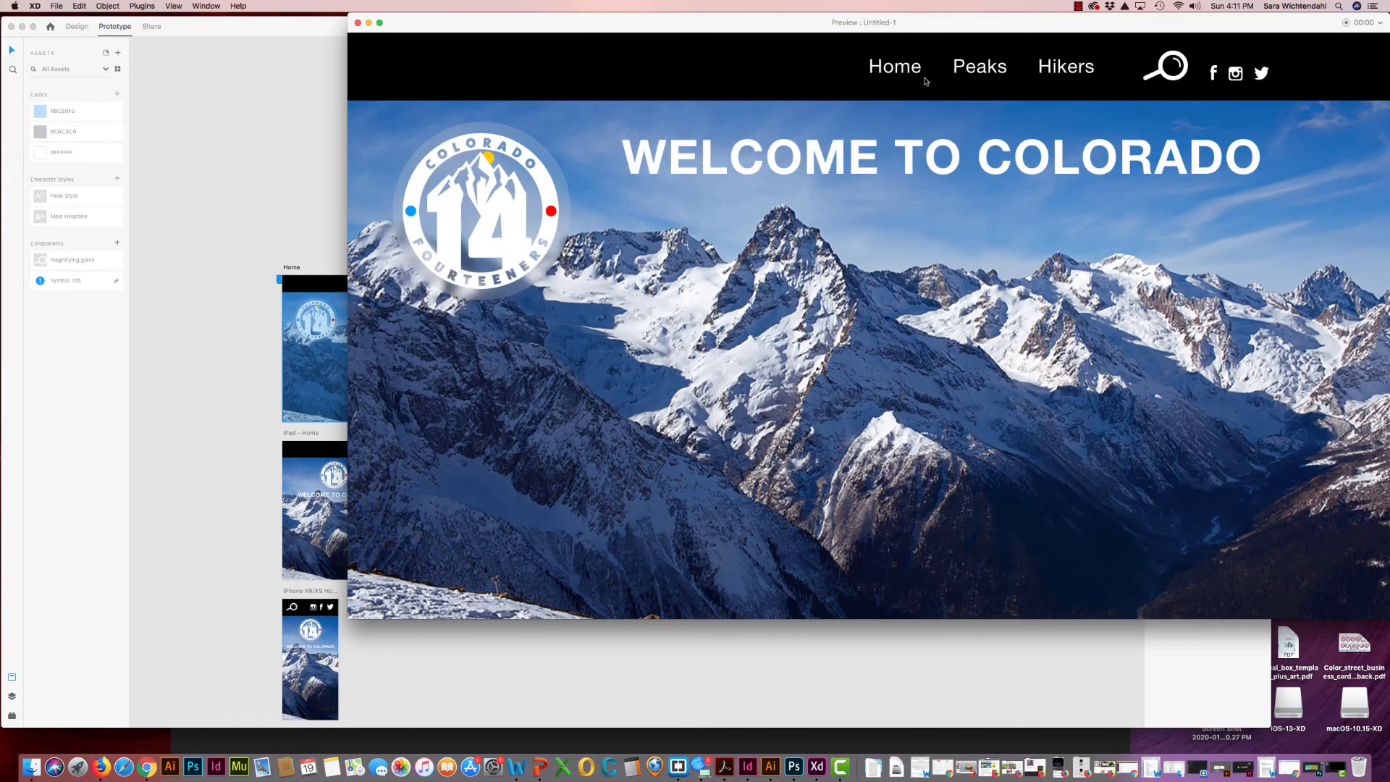
{"action": "left_click", "coordinate": [974, 75]}
{"action": "left_click", "coordinate": [729, 166]}
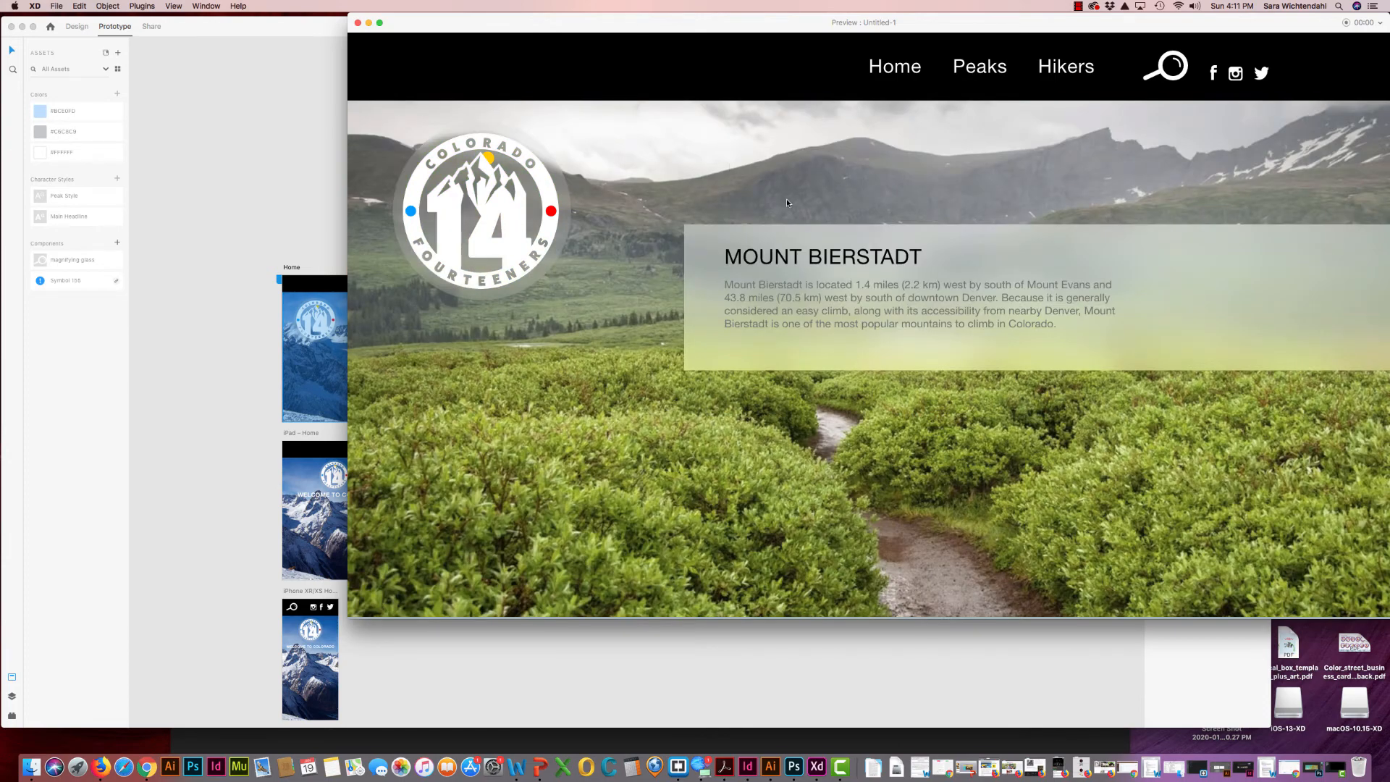
{"action": "left_click_drag", "start_coordinate": [788, 33], "coordinate": [757, 42]}
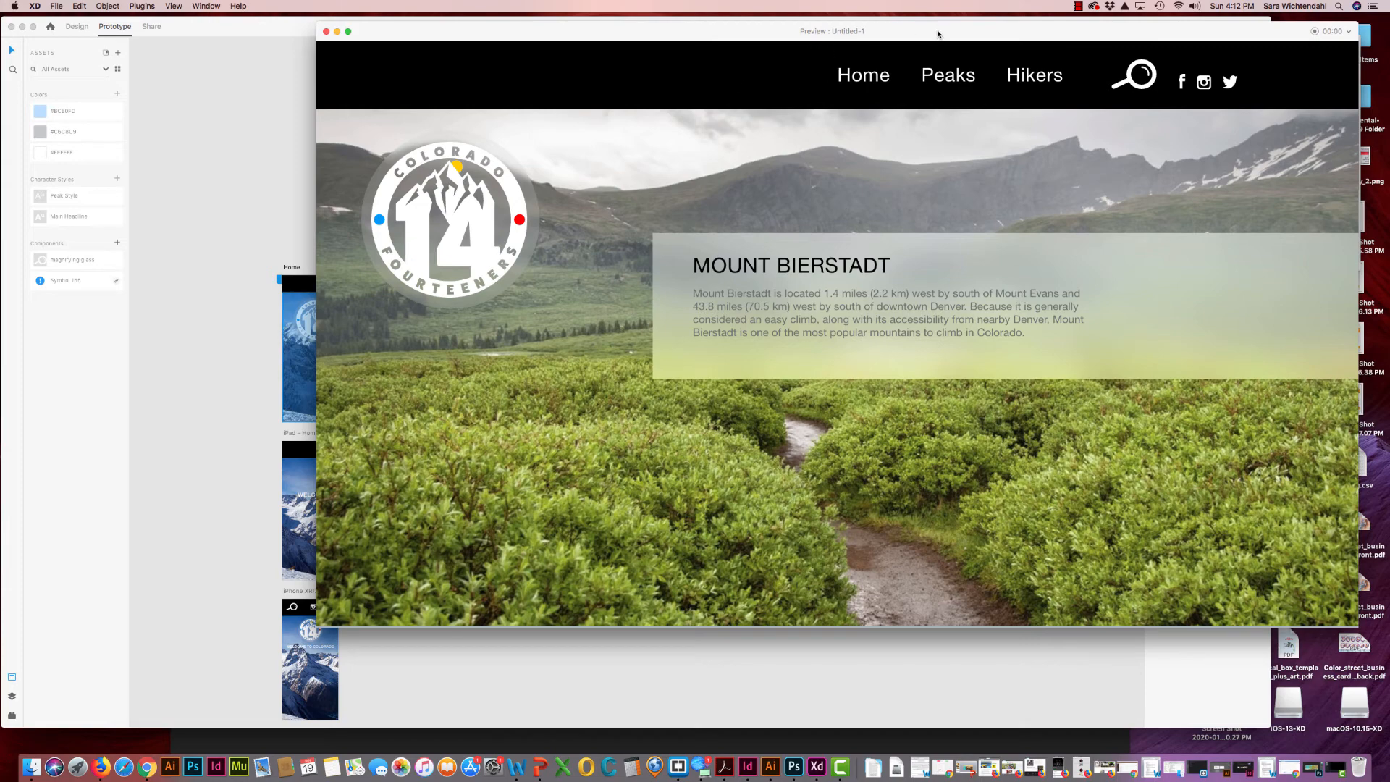
{"action": "left_click_drag", "start_coordinate": [981, 33], "coordinate": [967, 37]}
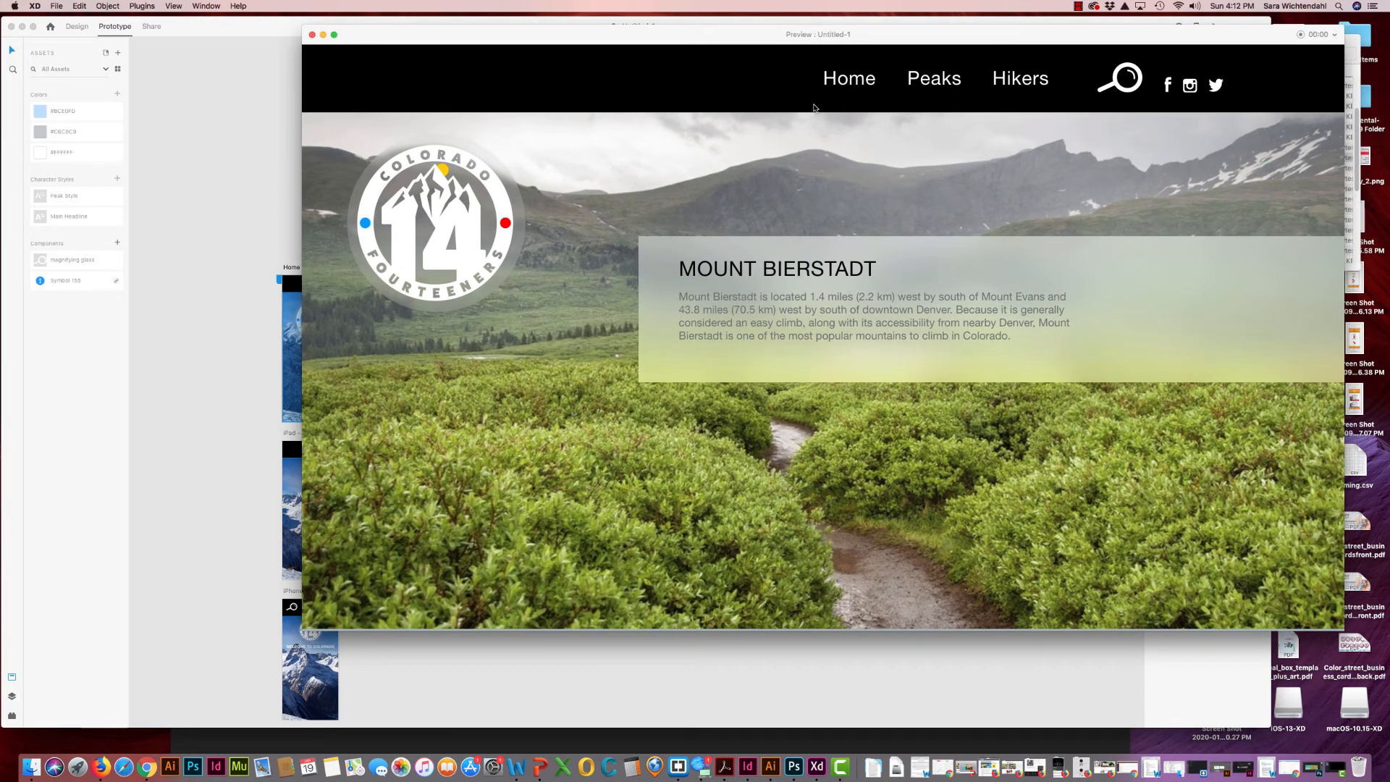
{"action": "left_click", "coordinate": [936, 81]}
{"action": "left_click", "coordinate": [856, 86]}
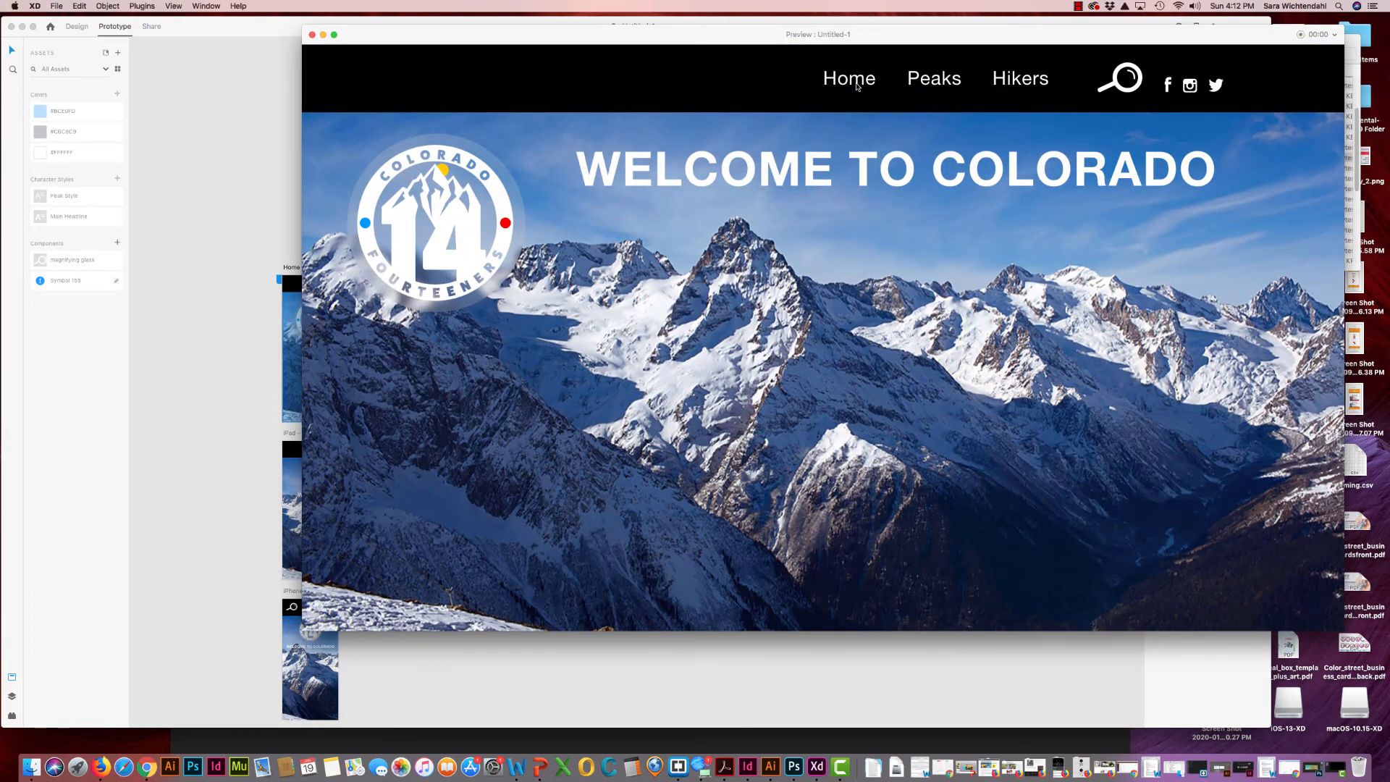
Record a preview walkthrough visiting Peaks, Hikers, Peaks again and Mount Bierstadt, returning Home through the logo
{"action": "left_click_drag", "start_coordinate": [928, 38], "coordinate": [867, 30]}
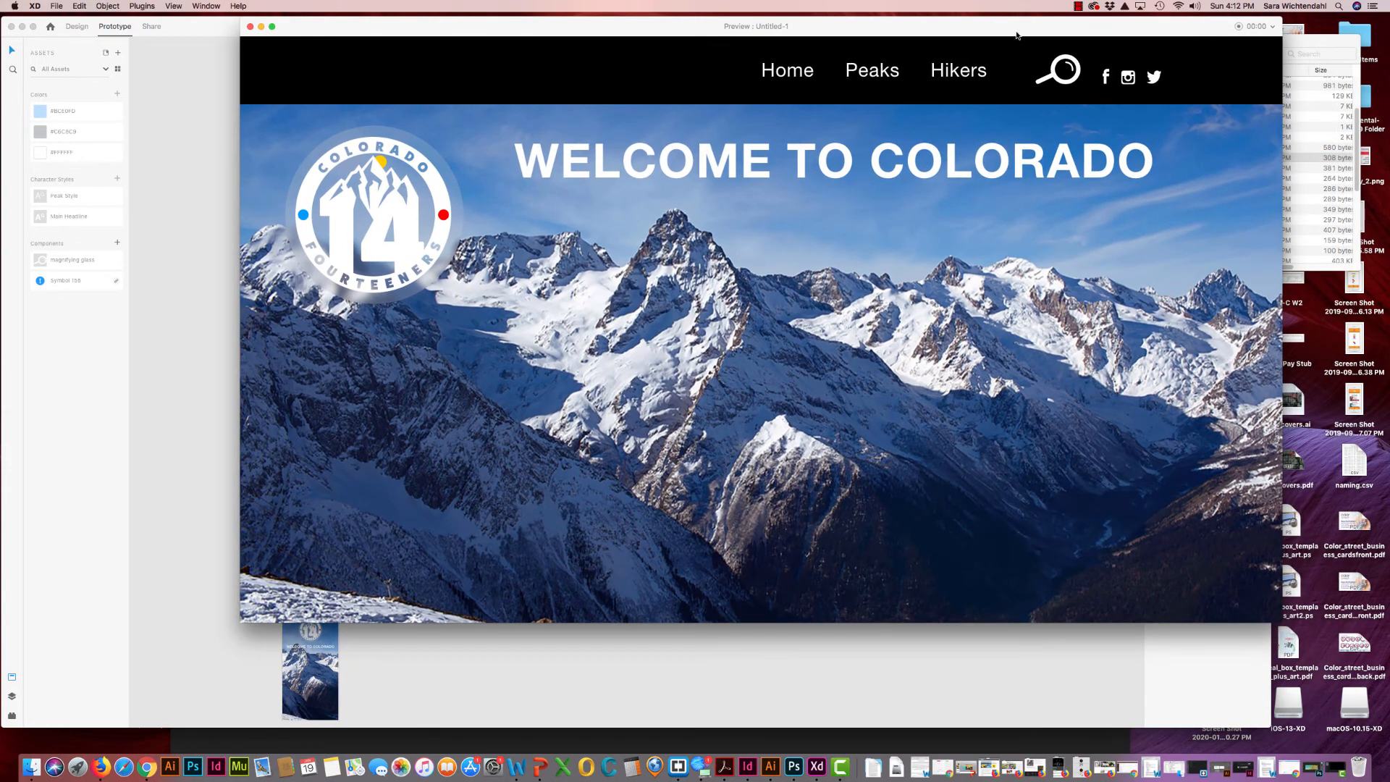
{"action": "mouse_move", "coordinate": [1017, 31]}
{"action": "left_mouse_down"}
{"action": "mouse_move", "coordinate": [1016, 50]}
{"action": "mouse_move", "coordinate": [1022, 32]}
{"action": "left_mouse_up"}
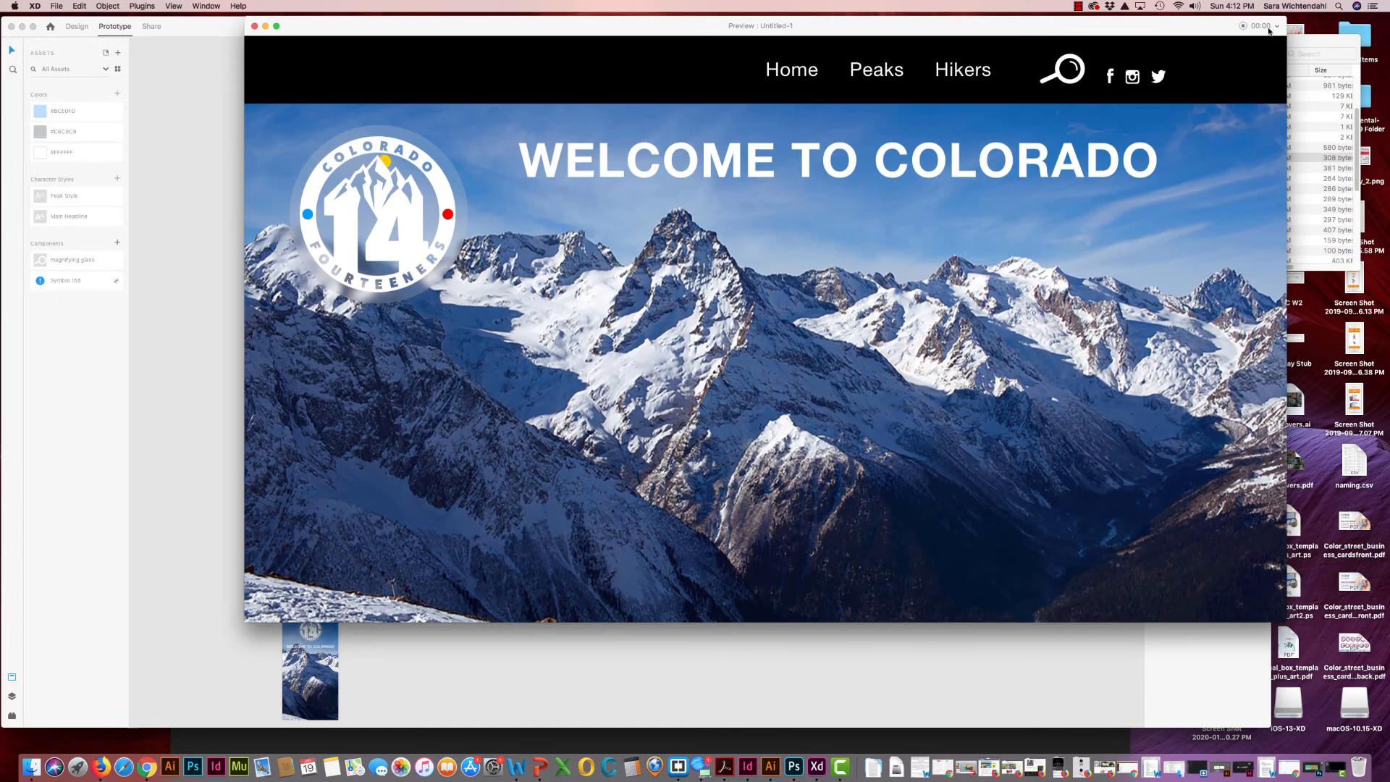
{"action": "left_click", "coordinate": [1243, 26]}
{"action": "left_click", "coordinate": [1242, 26]}
{"action": "left_click", "coordinate": [866, 71]}
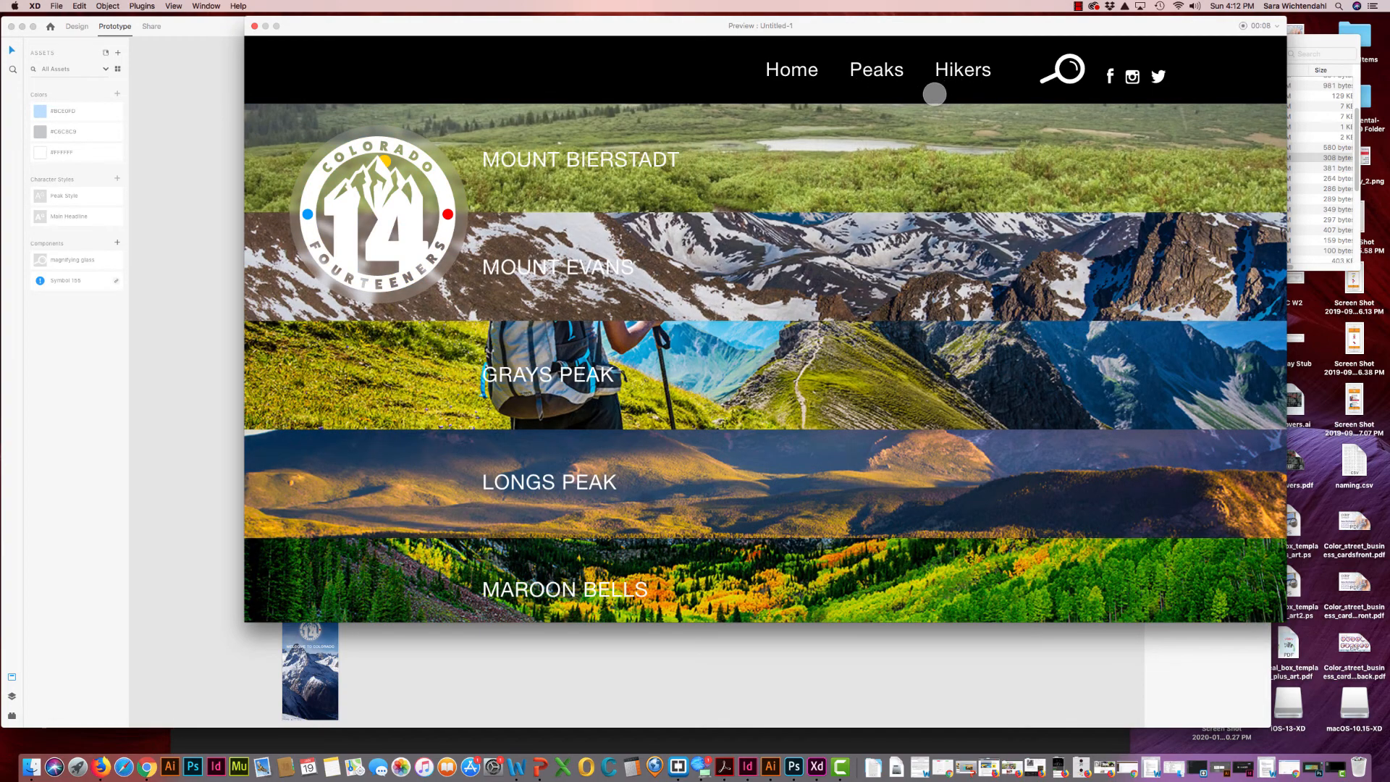
{"action": "left_click", "coordinate": [946, 75]}
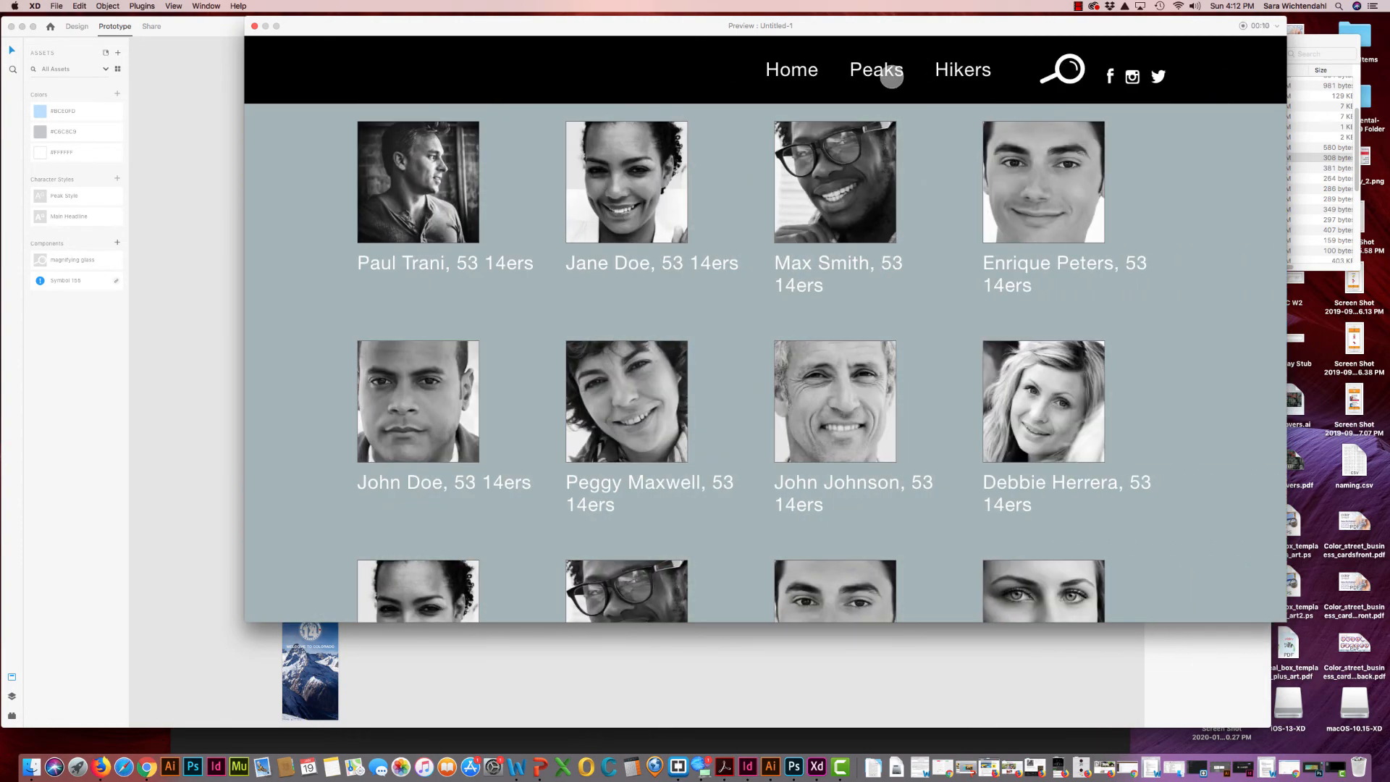
{"action": "left_click", "coordinate": [872, 73]}
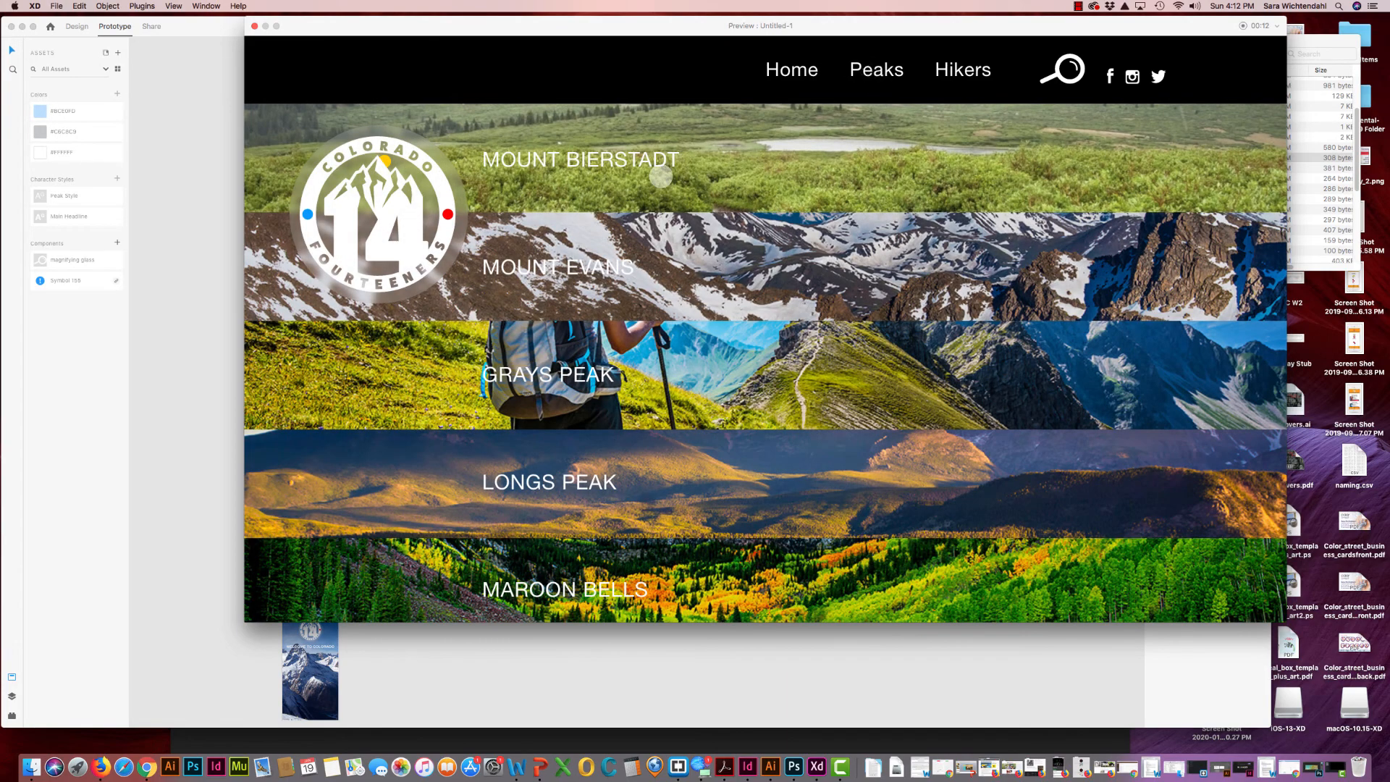
{"action": "left_click", "coordinate": [602, 162]}
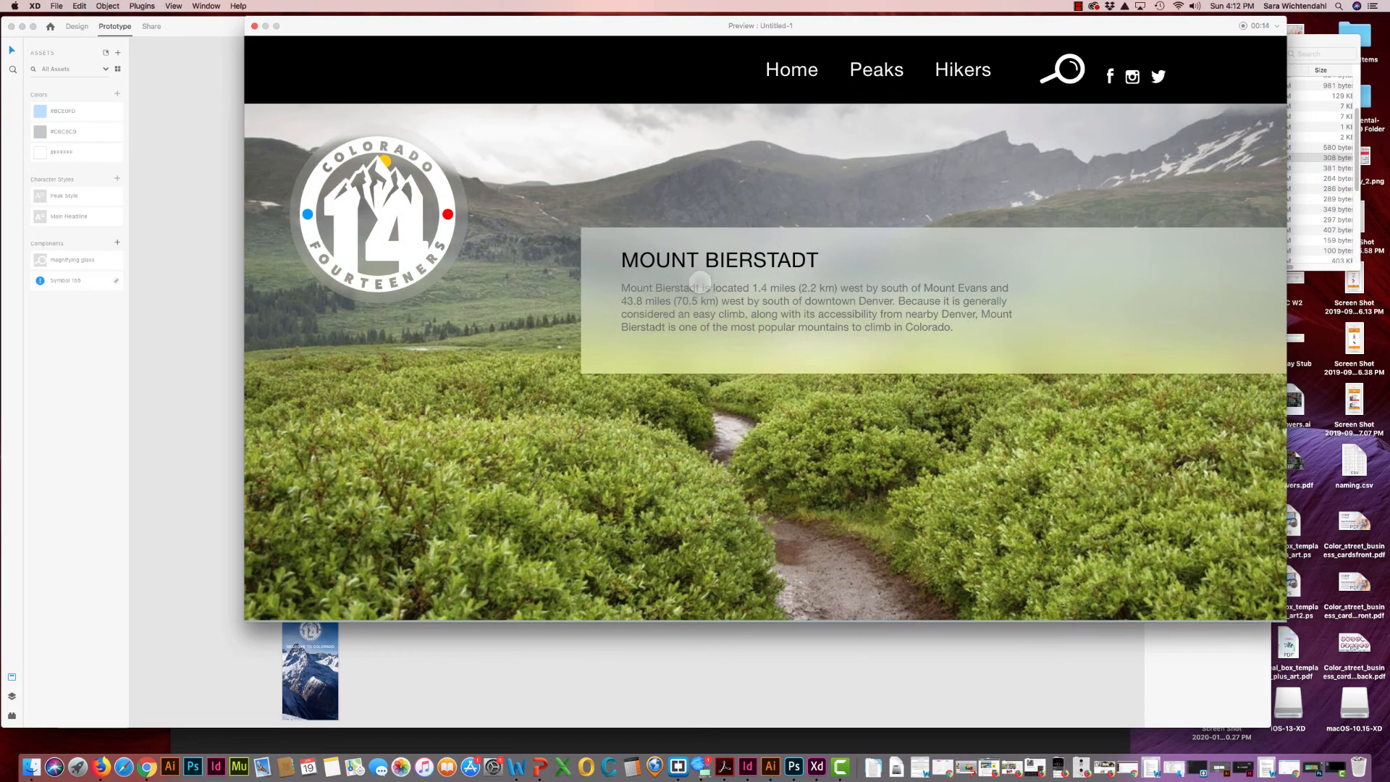
{"action": "left_click", "coordinate": [372, 226]}
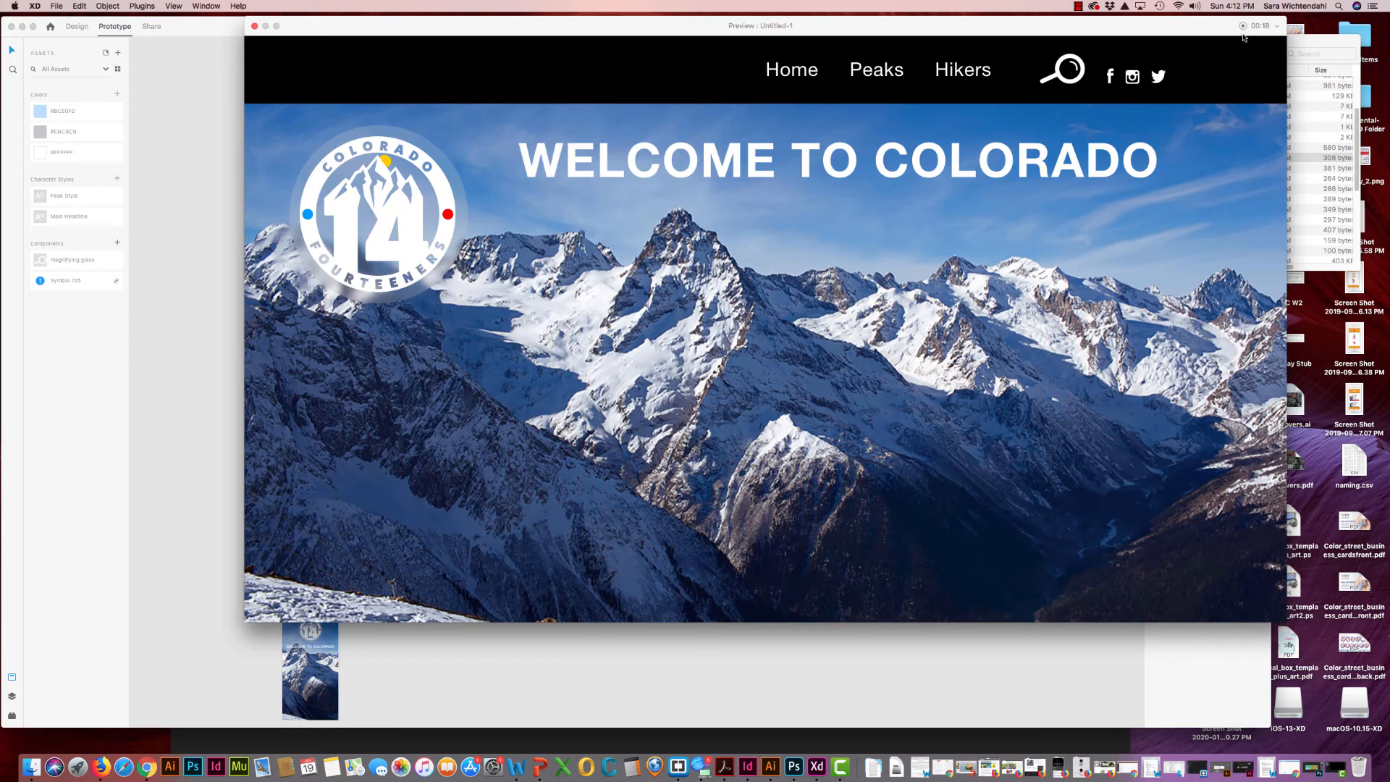
Stop the preview recording and save it as mountain_site on the Desktop
{"action": "left_click", "coordinate": [1242, 26]}
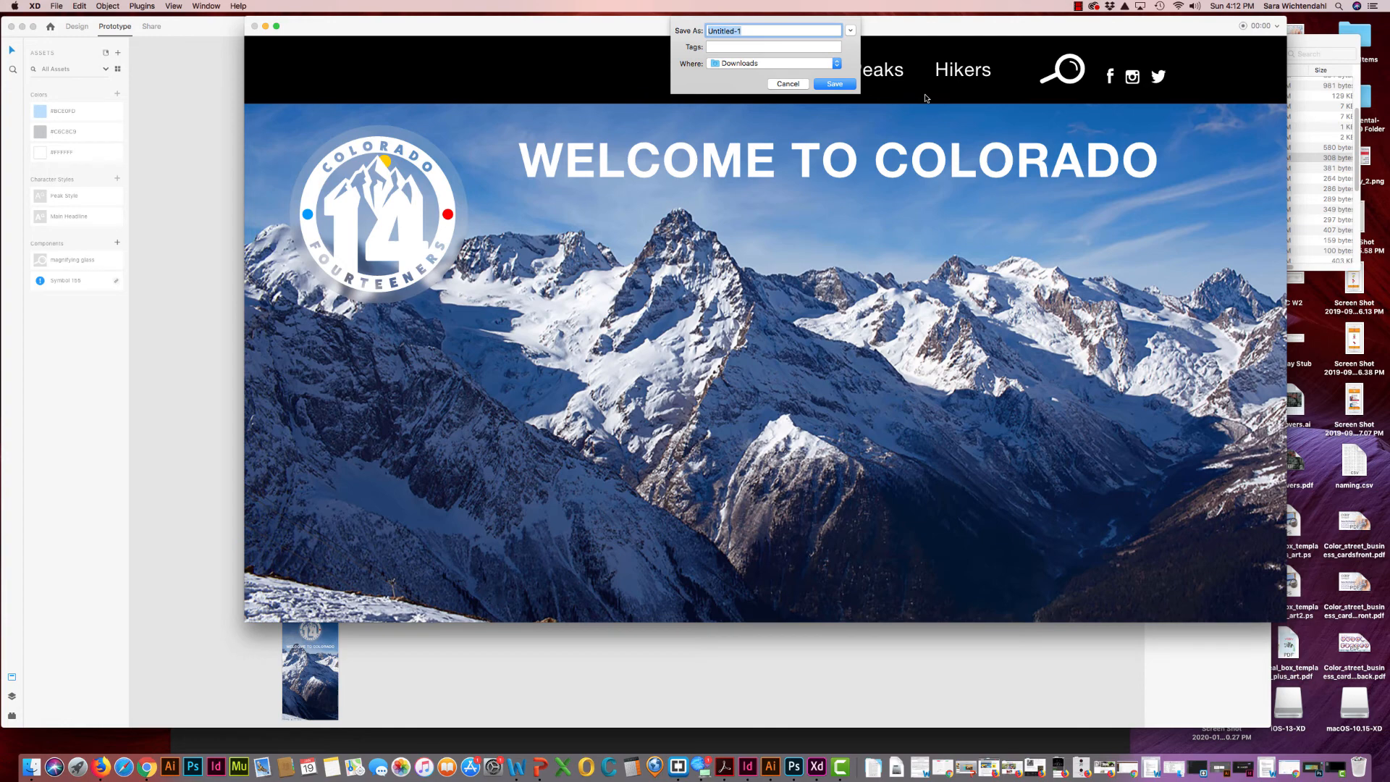
{"action": "type", "text": "mountain_s"}
{"action": "left_click", "coordinate": [834, 65]}
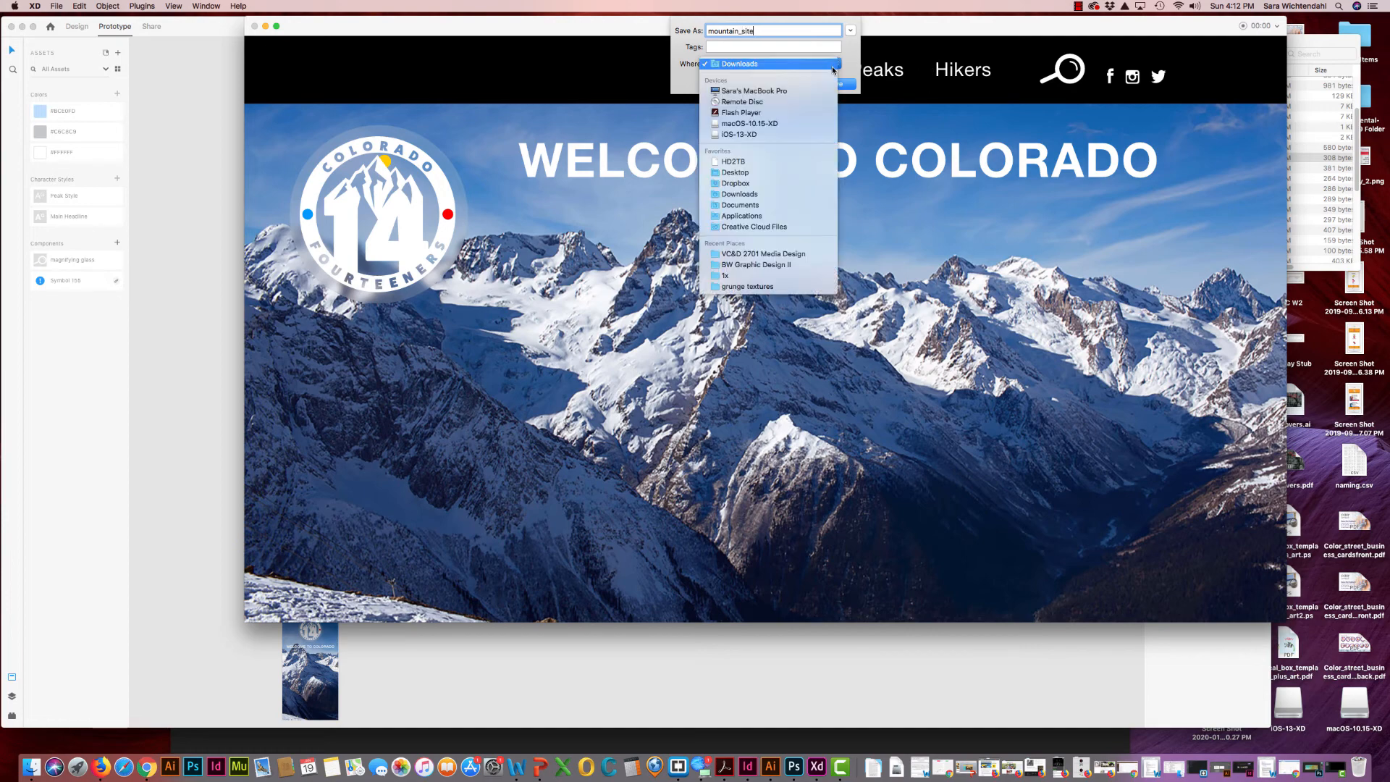
{"action": "left_click", "coordinate": [738, 184]}
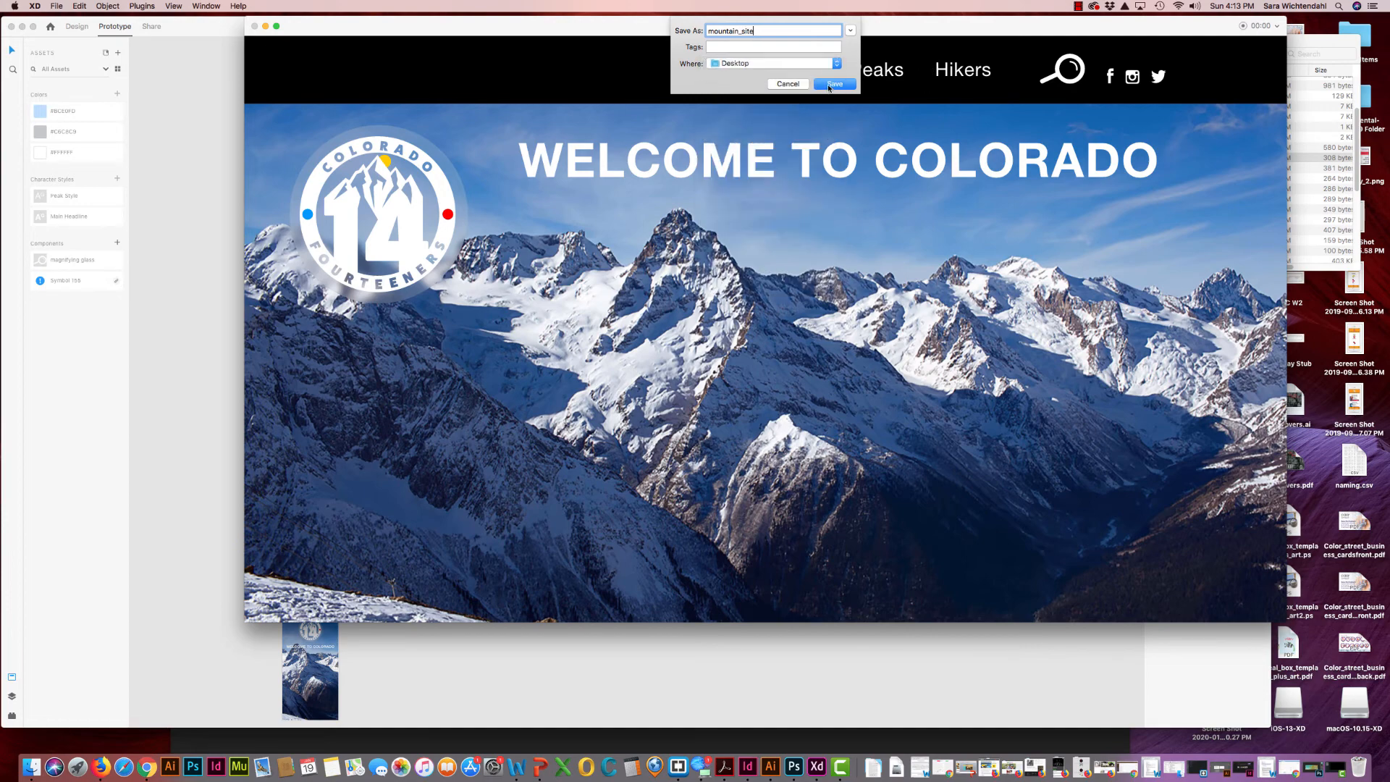
{"action": "left_click", "coordinate": [824, 88]}
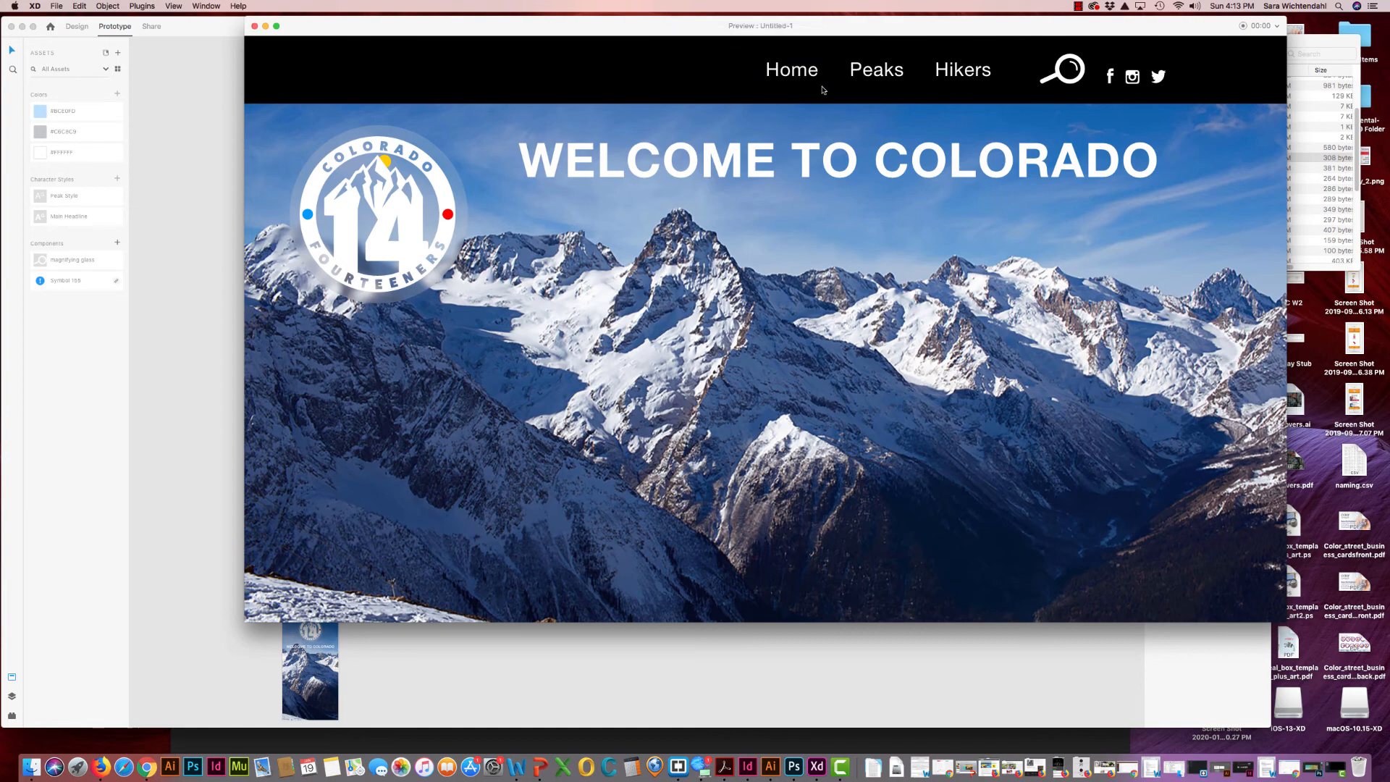
Switch to Finder, show the Desktop folder as a list and open mountain_site.mp4
{"action": "left_click", "coordinate": [1330, 44]}
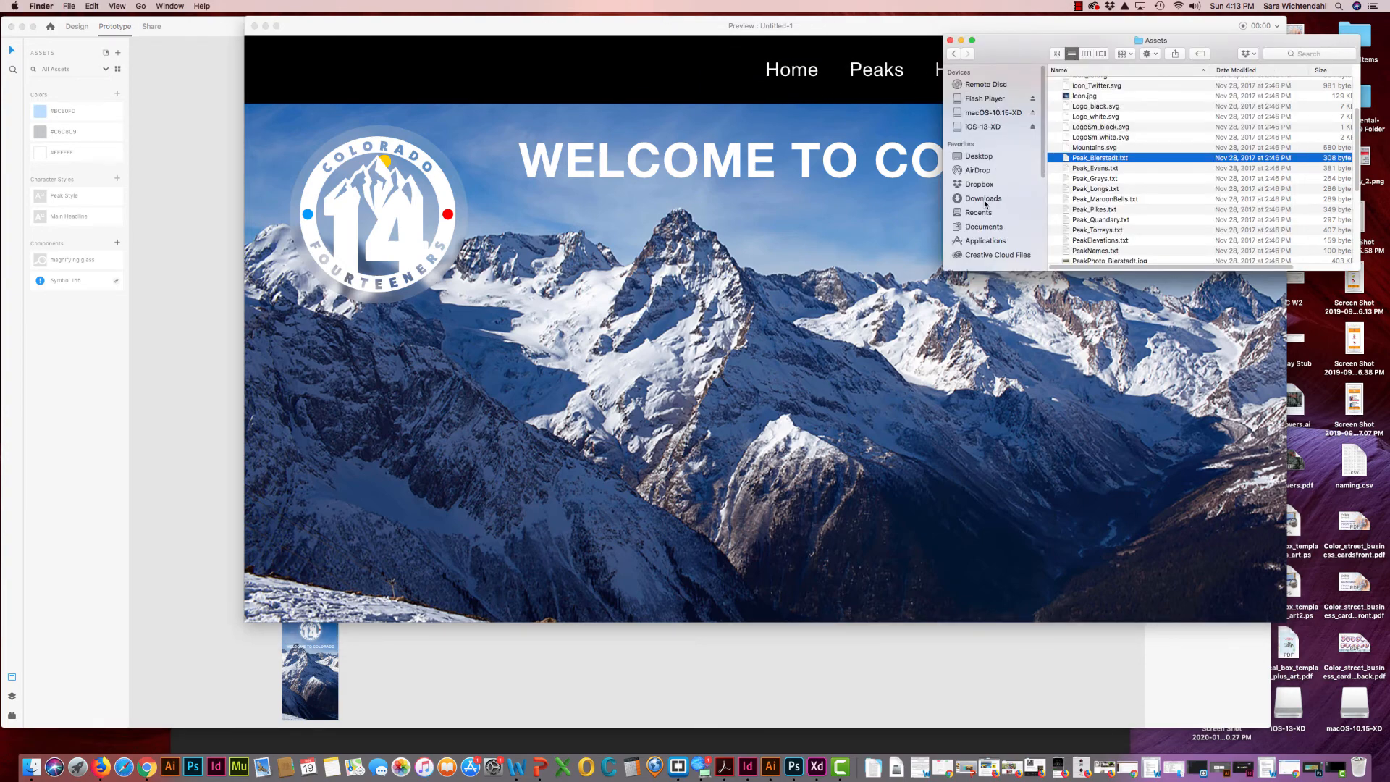
{"action": "left_click", "coordinate": [979, 155]}
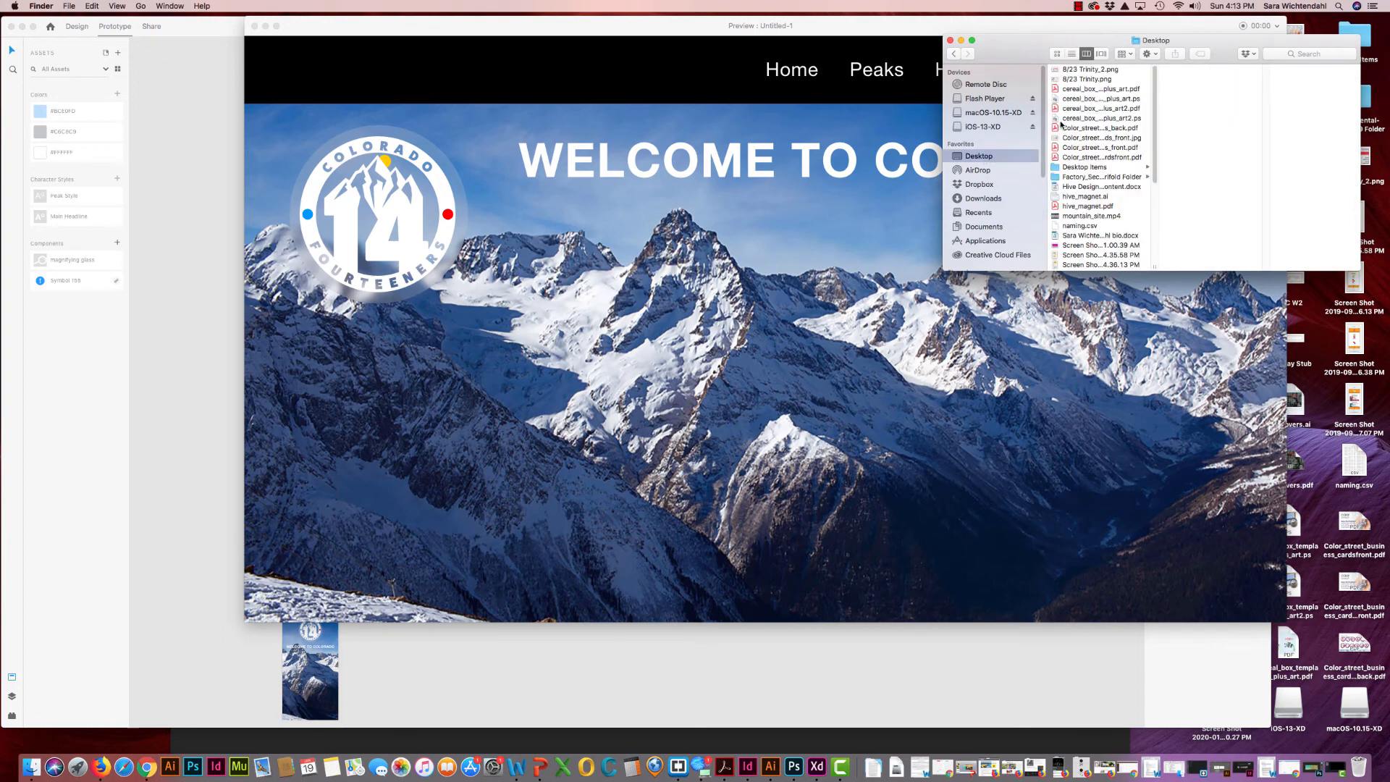
{"action": "scroll", "coordinate": [1114, 116], "scroll_direction": "up", "scroll_amount": 5}
{"action": "left_click", "coordinate": [1072, 53]}
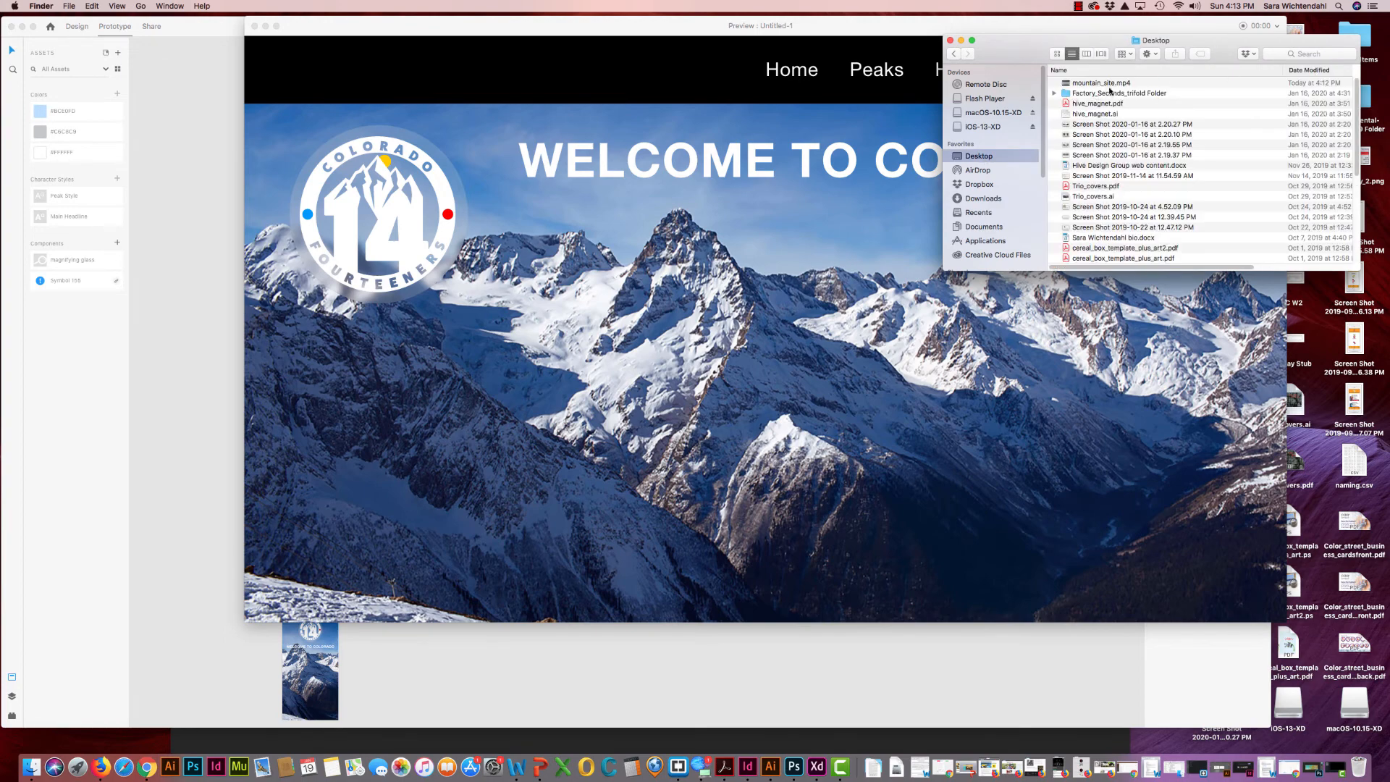
{"action": "left_click", "coordinate": [1111, 84]}
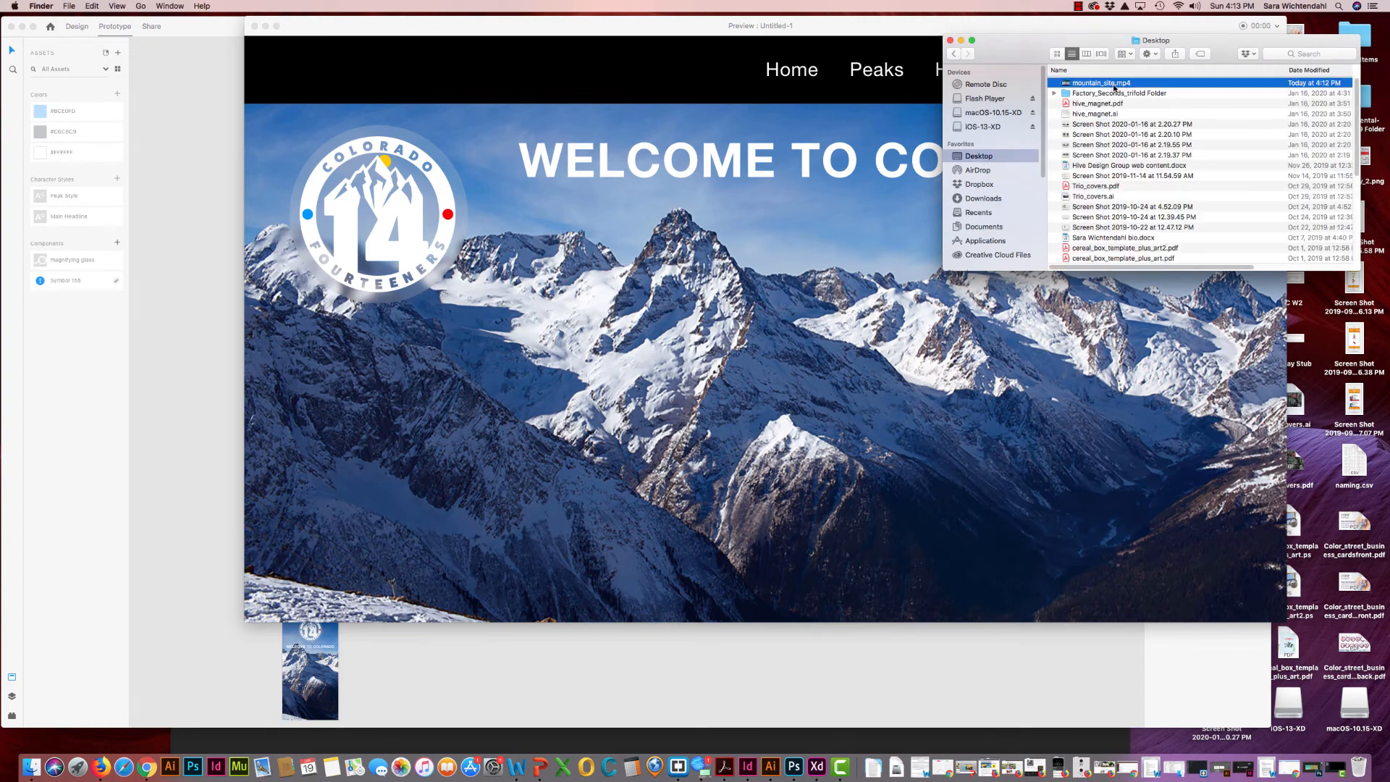
{"action": "double_click", "coordinate": [1067, 84]}
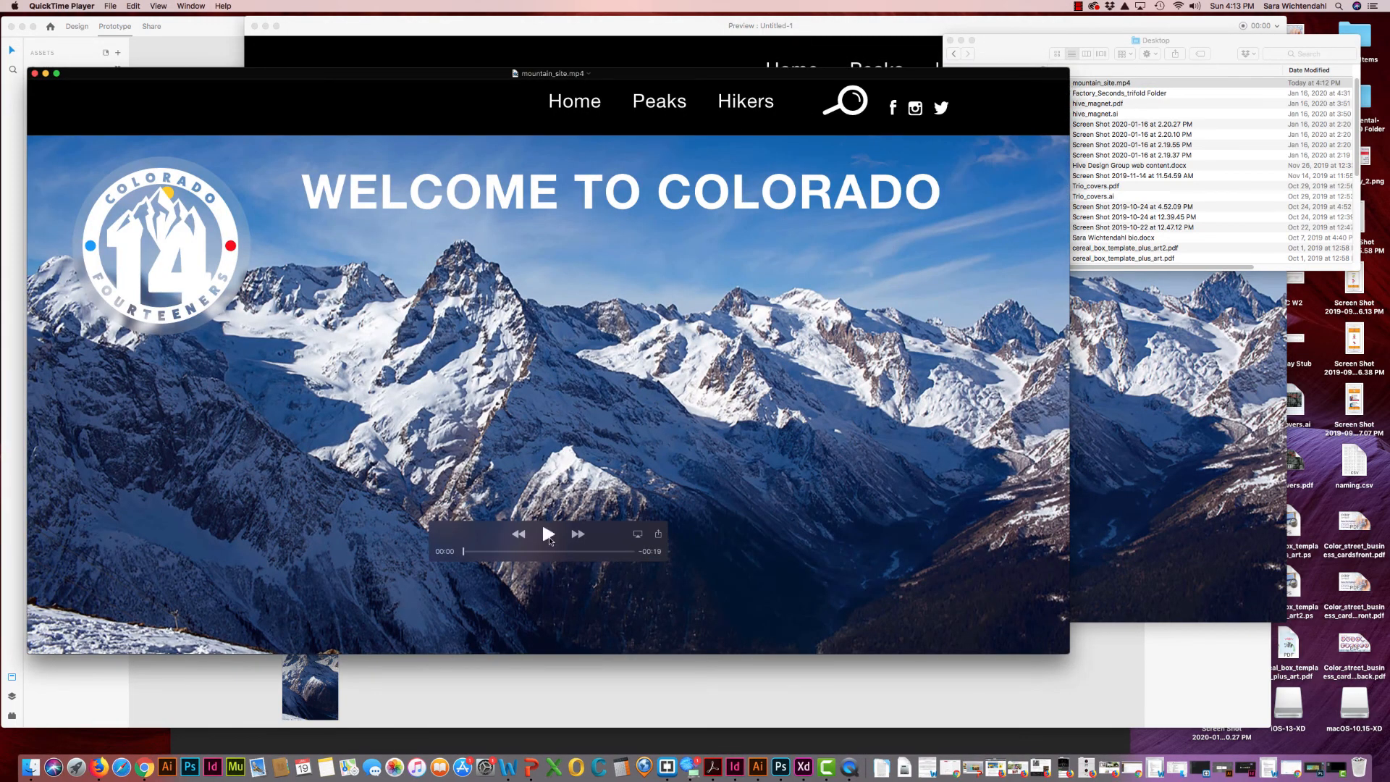
Play part of the recorded walkthrough, then close the video and the Adobe XD preview window
{"action": "left_click", "coordinate": [548, 534]}
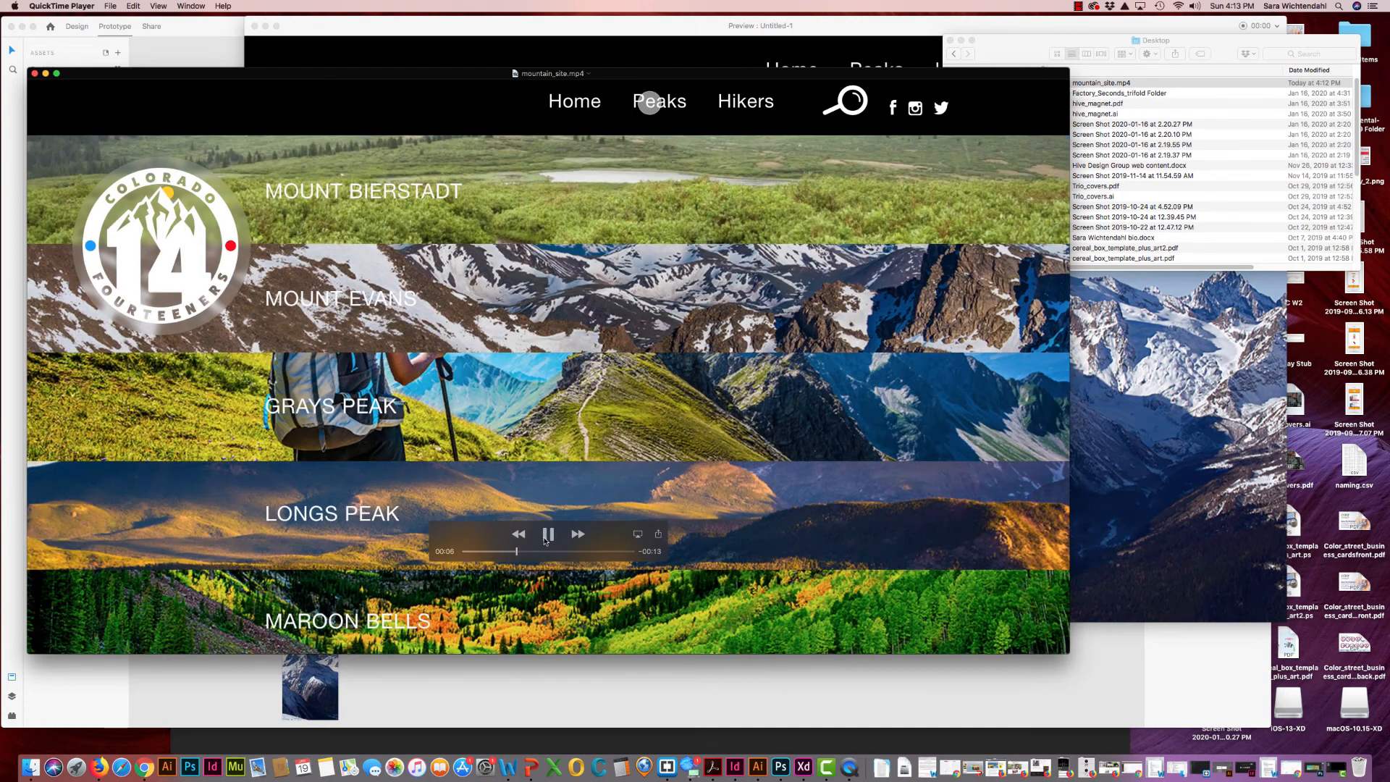
{"action": "left_click", "coordinate": [548, 535]}
{"action": "left_click", "coordinate": [35, 75]}
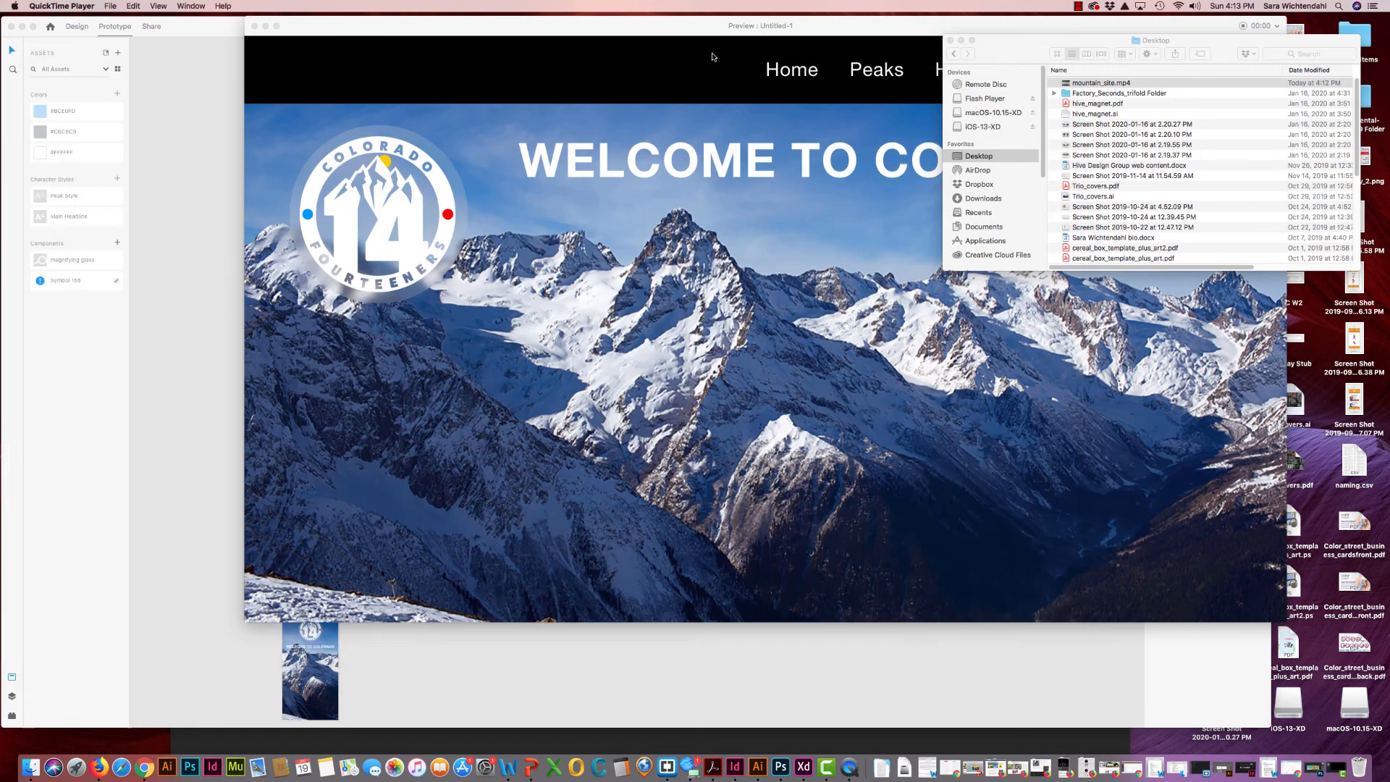
{"action": "left_click", "coordinate": [778, 93]}
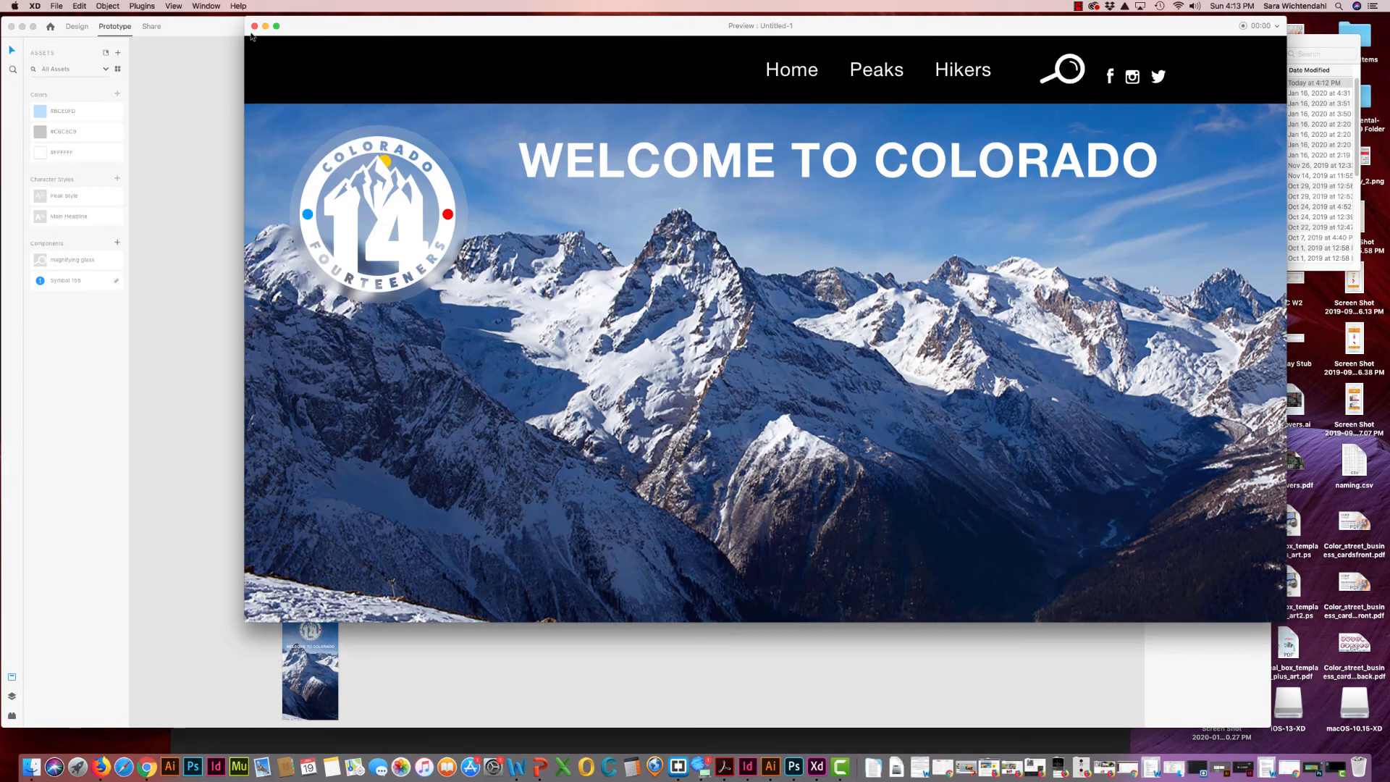
{"action": "left_click", "coordinate": [254, 27]}
{"action": "left_click", "coordinate": [679, 183]}
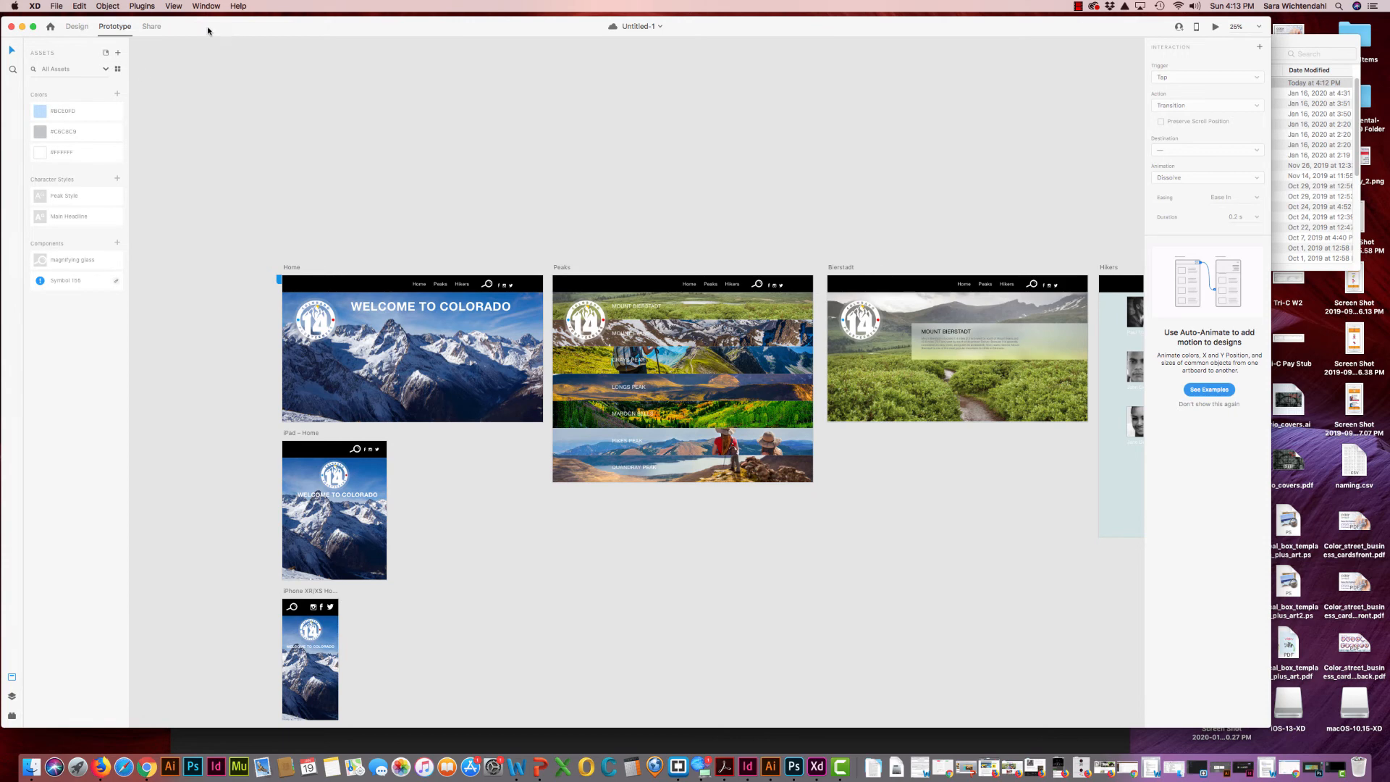
Open the sharing settings for the prototype and choose Design Review as the view setting
{"action": "left_click", "coordinate": [152, 27]}
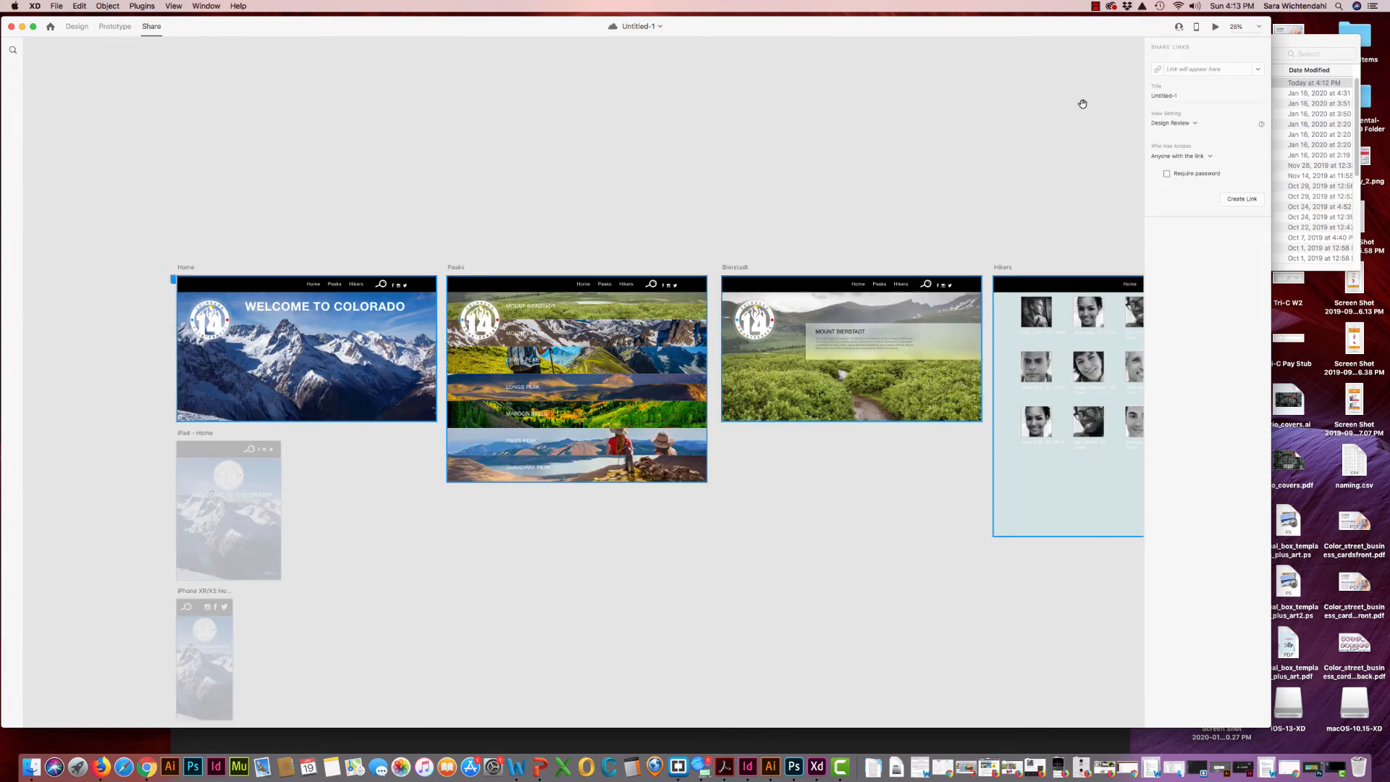
{"action": "left_click_drag", "start_coordinate": [1086, 29], "coordinate": [1099, 25]}
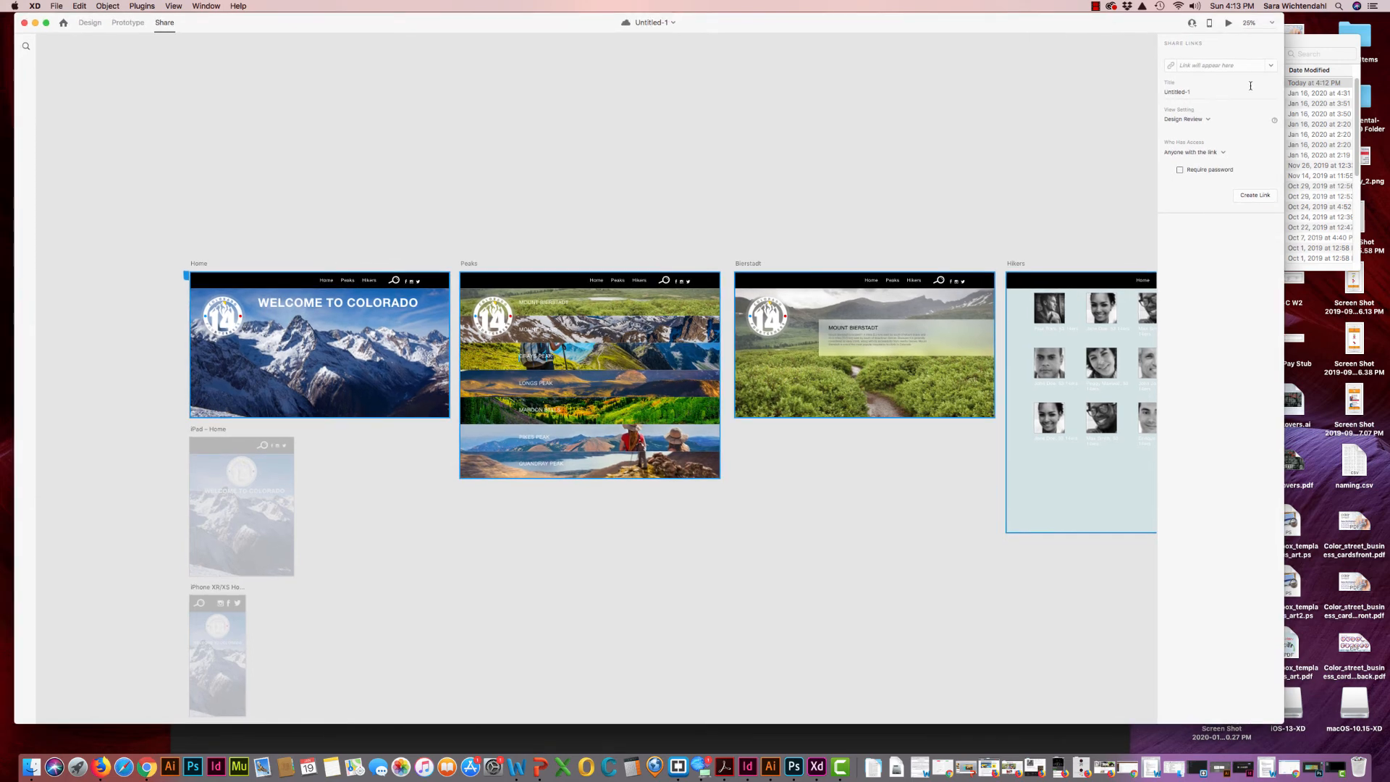
{"action": "left_click", "coordinate": [1273, 70]}
{"action": "left_click", "coordinate": [1066, 102]}
{"action": "left_click", "coordinate": [1209, 118]}
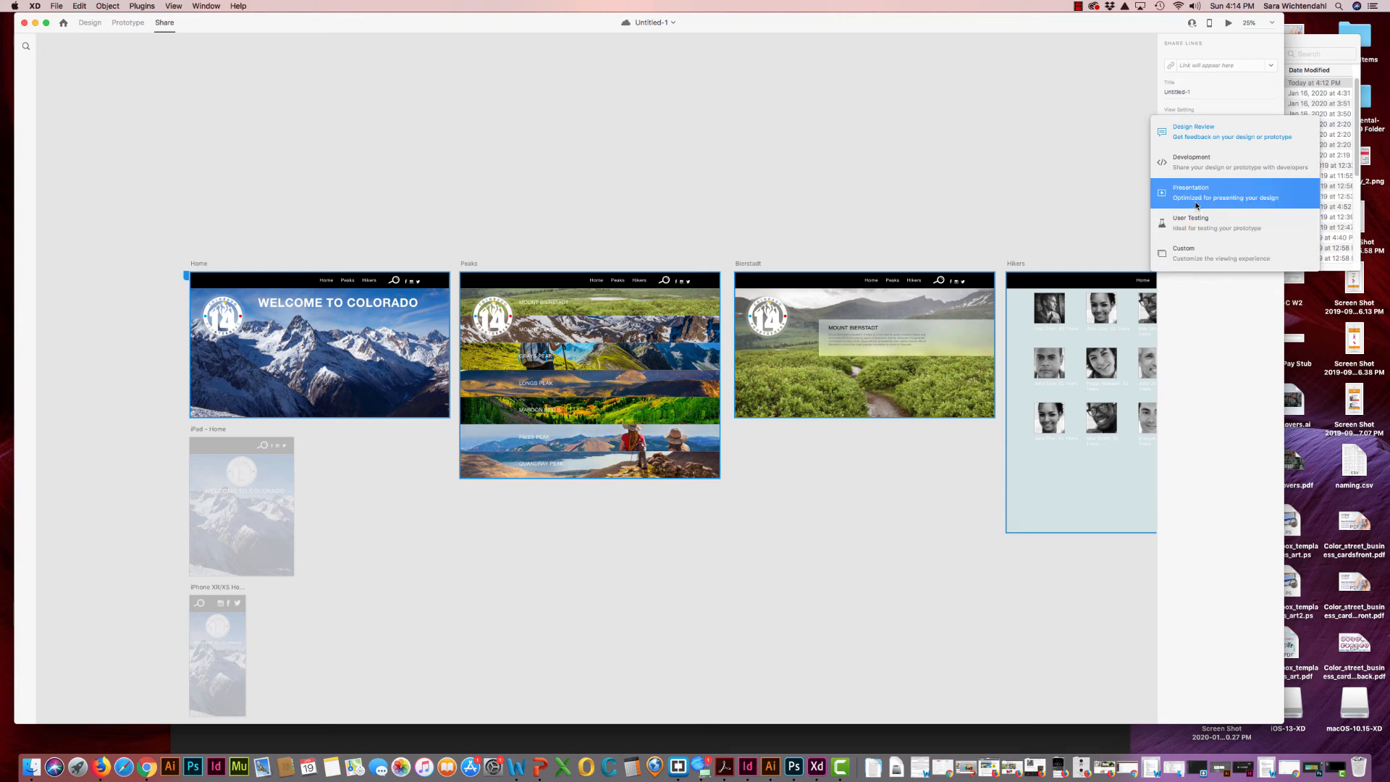
{"action": "left_click", "coordinate": [1190, 129]}
Title the share link "Mountain Site" and create it
{"action": "left_click", "coordinate": [1195, 95]}
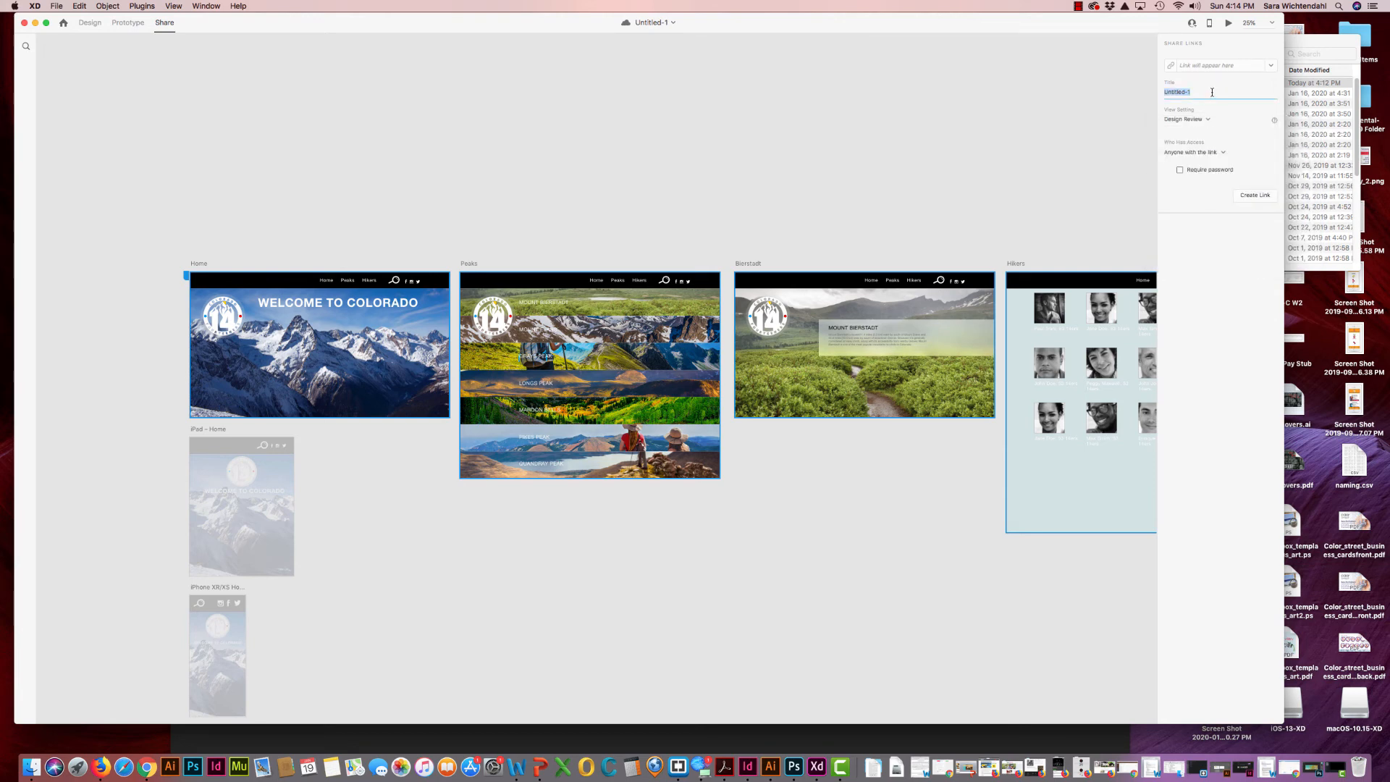
{"action": "type", "text": "Mountain S"}
{"action": "left_click", "coordinate": [1260, 196]}
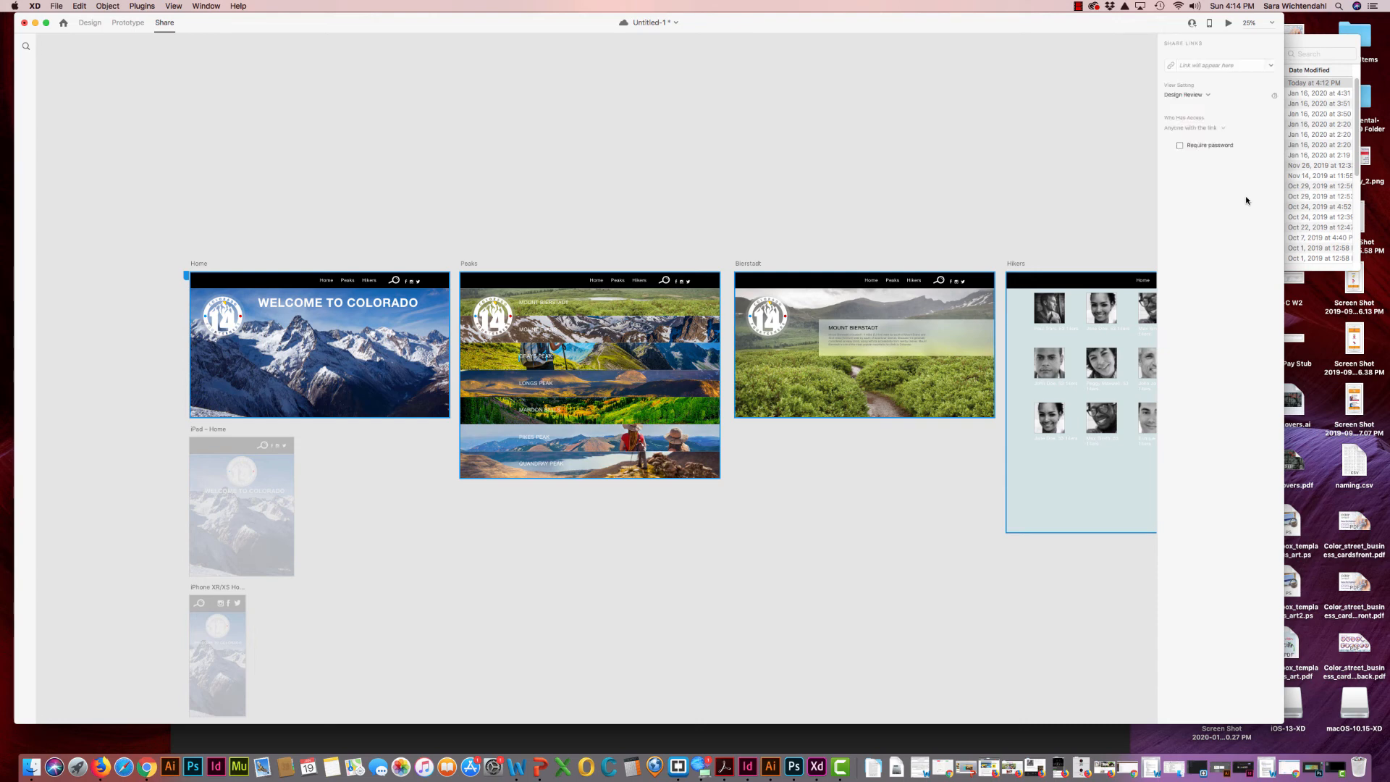
Check the list of shared links and copy the Mountain Site link
{"action": "left_click", "coordinate": [1272, 66]}
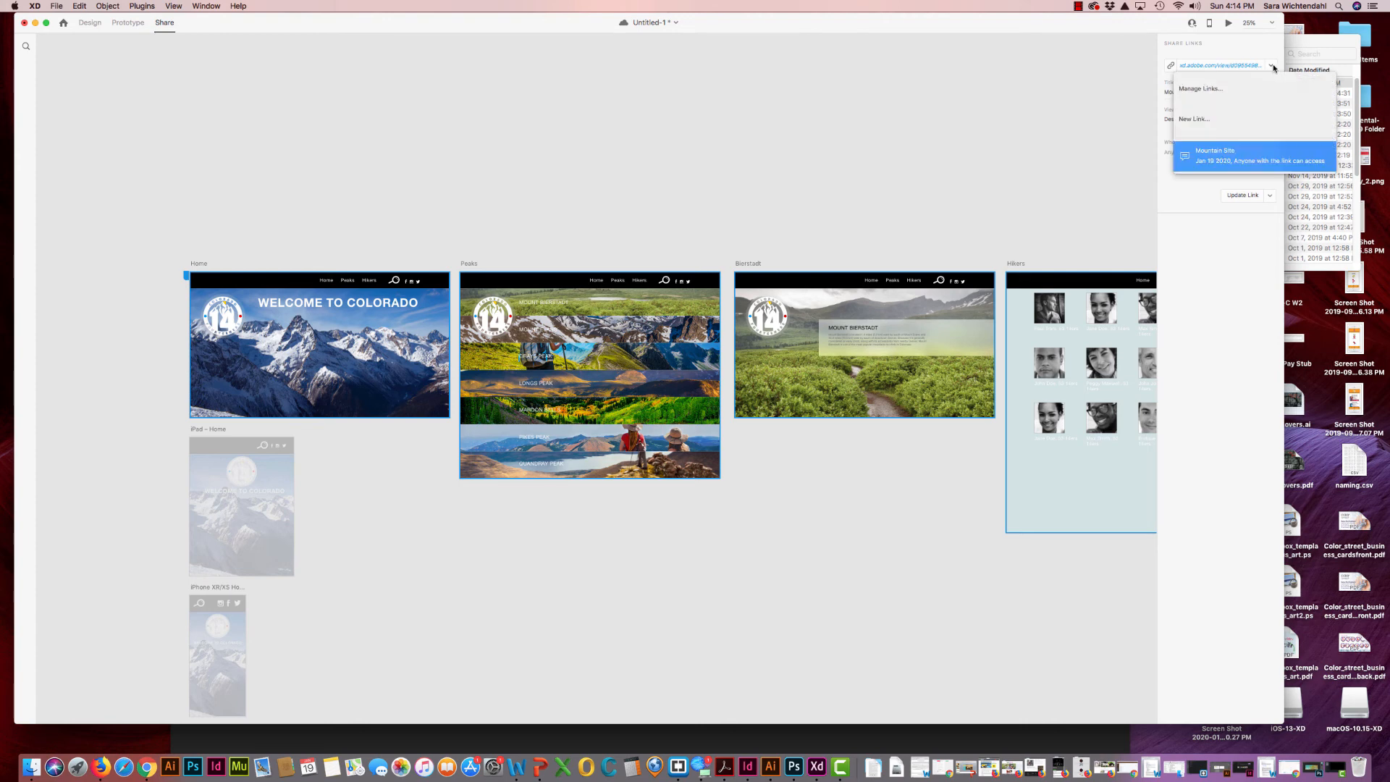
{"action": "left_click", "coordinate": [1185, 263]}
{"action": "left_click", "coordinate": [1171, 67]}
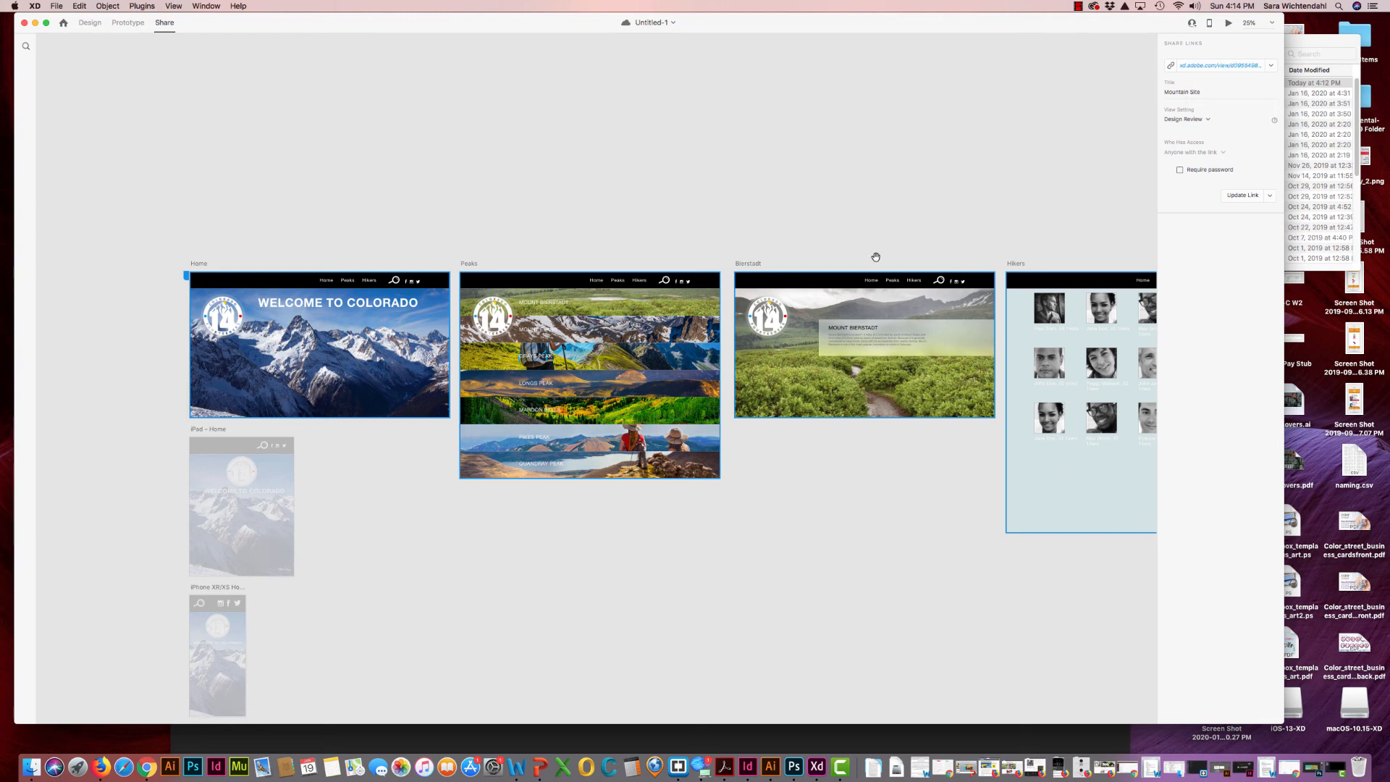
Return to prototyping and preview the prototype from the desktop Home artboard
{"action": "left_click", "coordinate": [134, 23]}
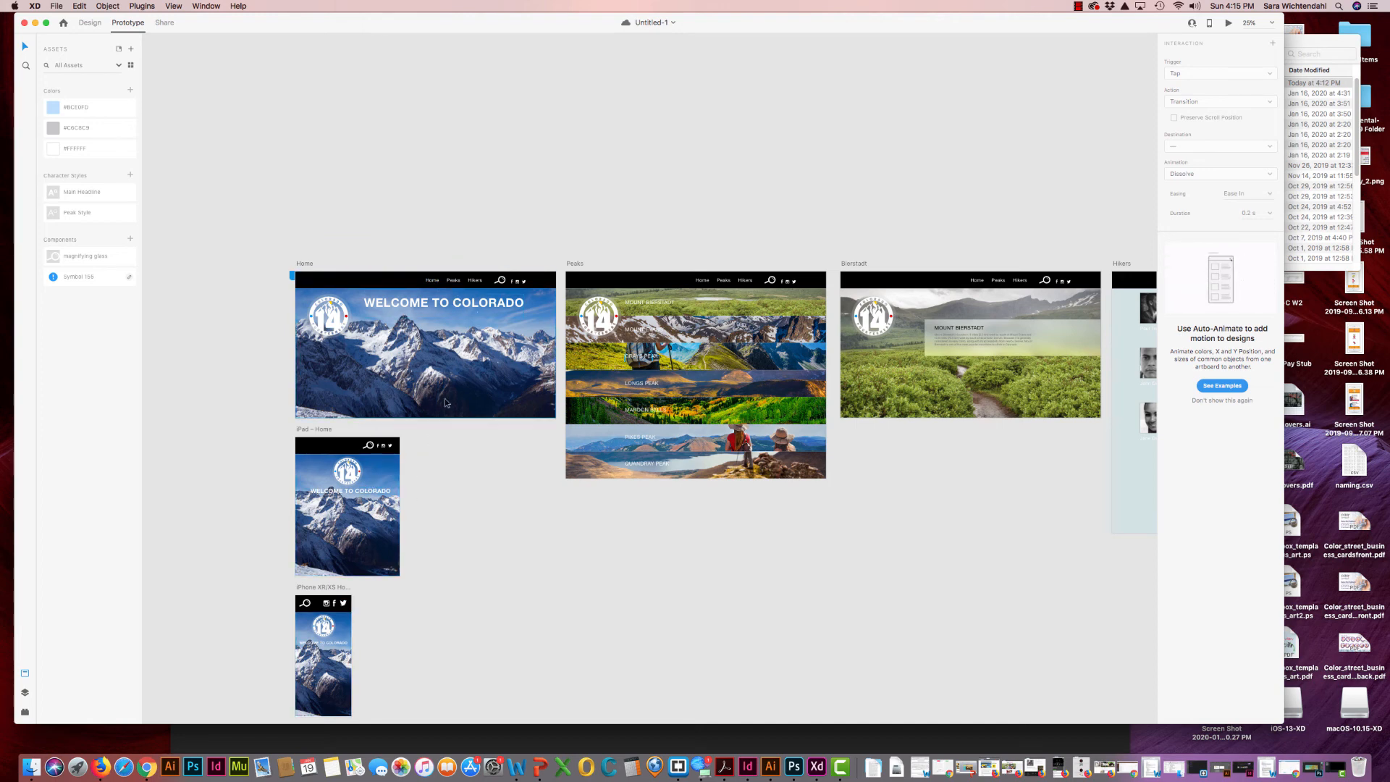
{"action": "left_click", "coordinate": [479, 319]}
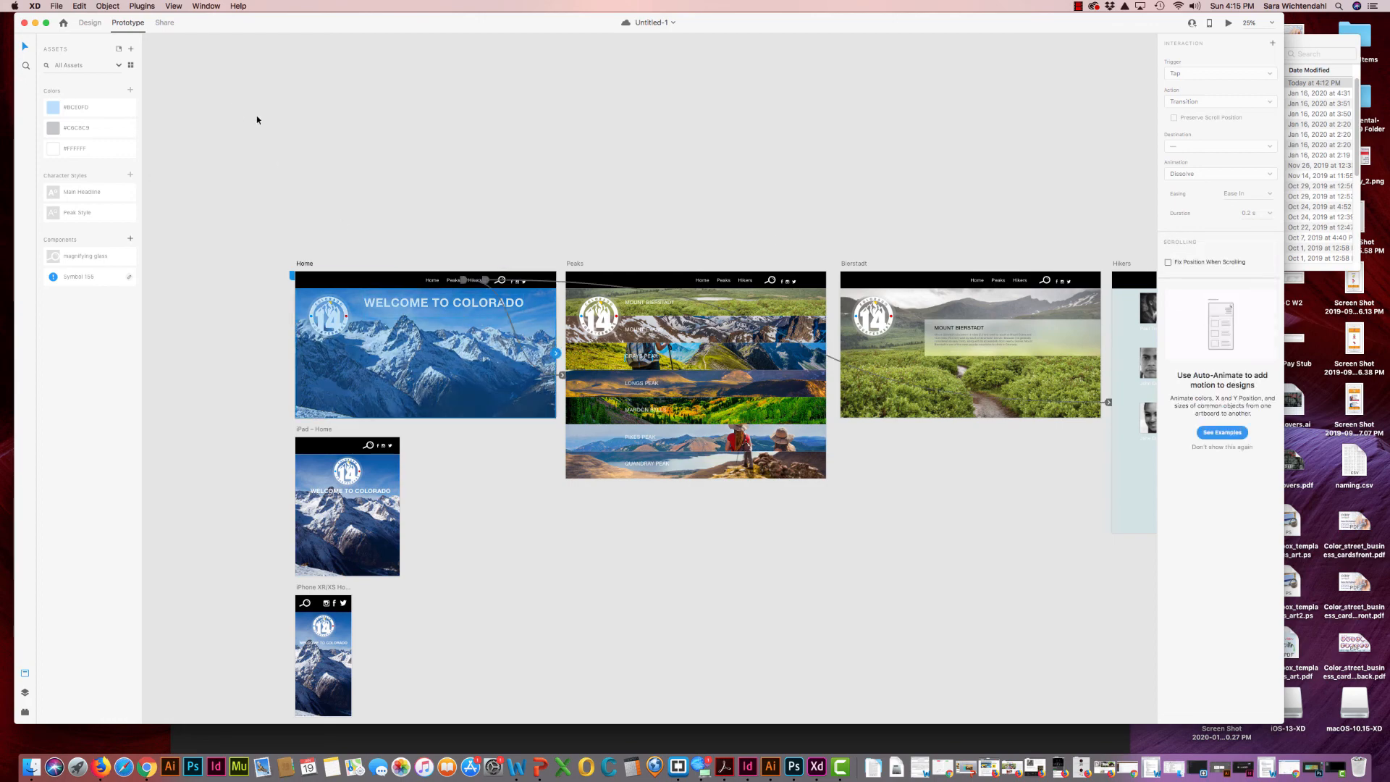
{"action": "left_click", "coordinate": [1228, 24]}
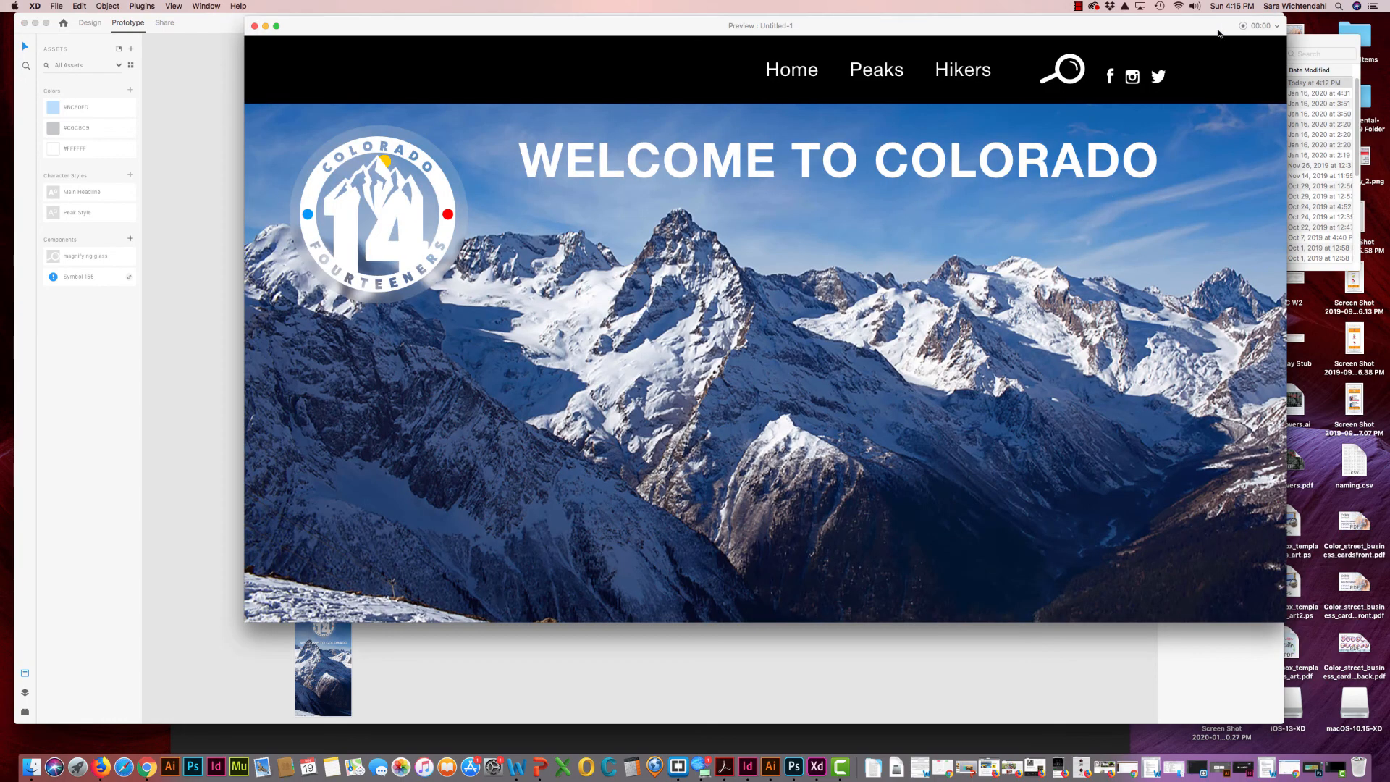
Make the preview window slightly smaller to check how the Home page scales, and close the preview
{"action": "left_click_drag", "start_coordinate": [1284, 265], "coordinate": [1226, 299]}
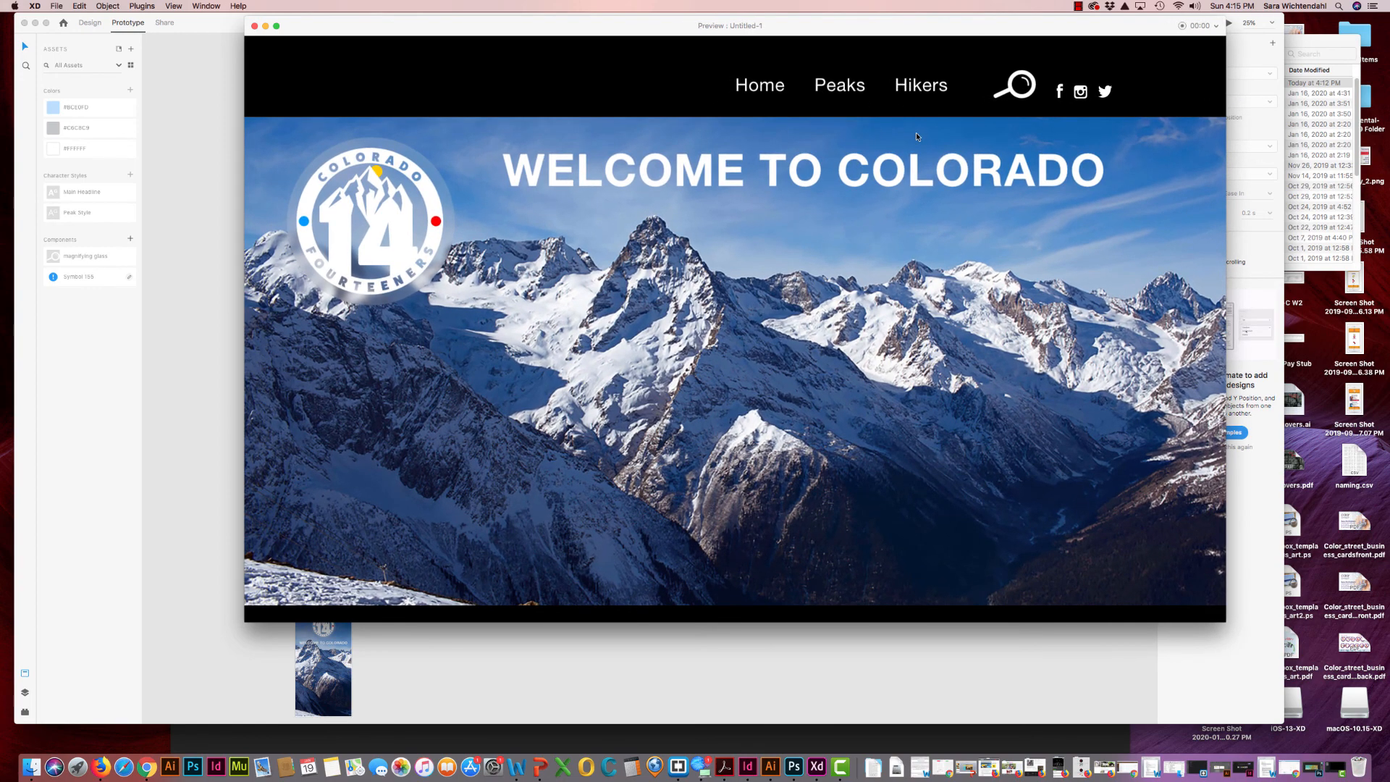
{"action": "left_click", "coordinate": [254, 27]}
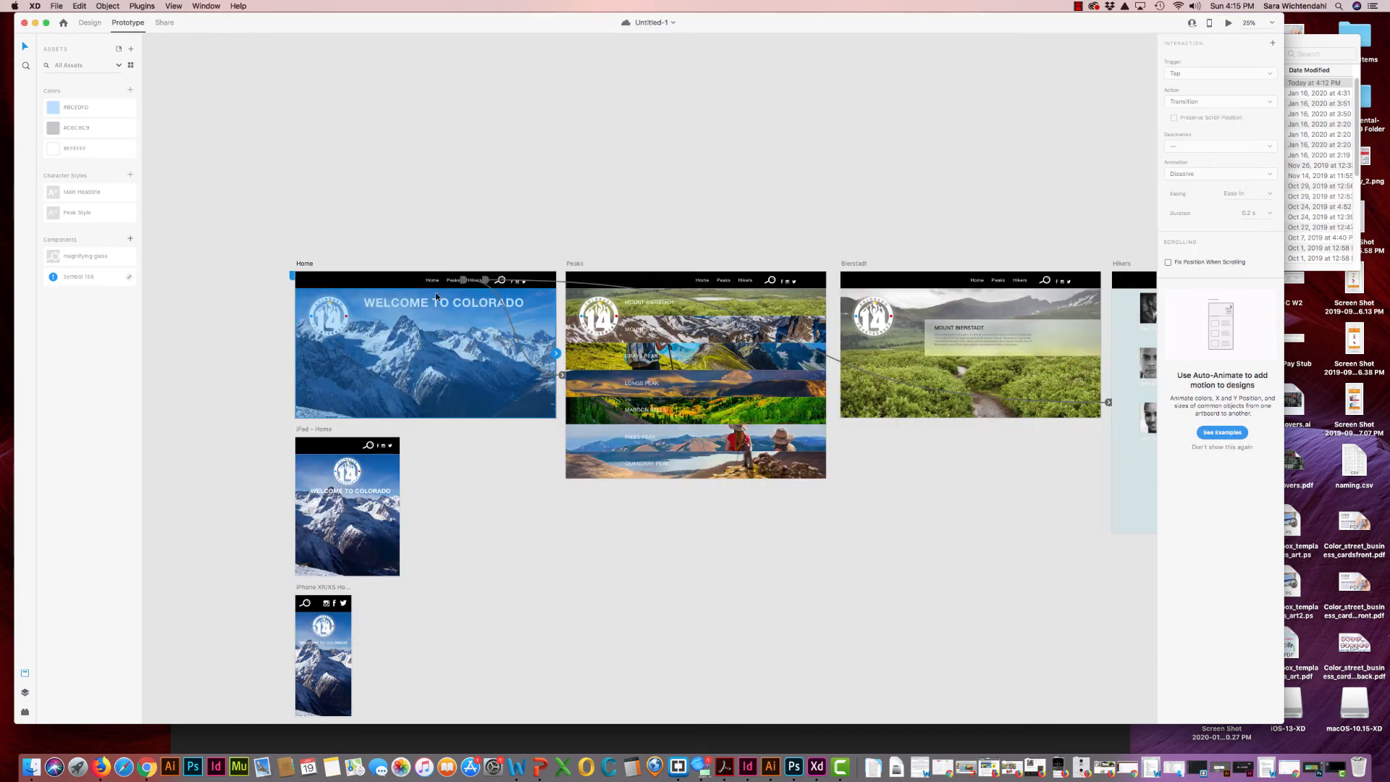
{"action": "left_click", "coordinate": [442, 472]}
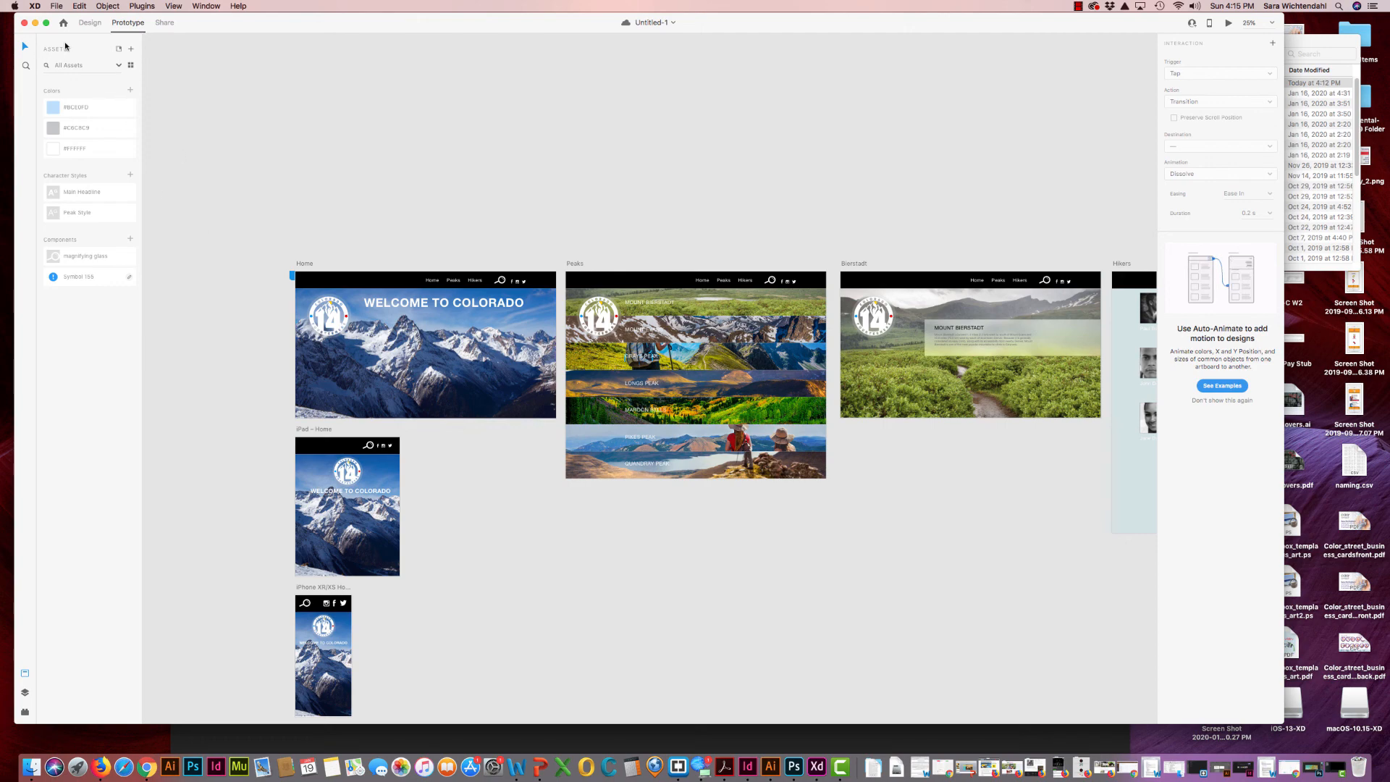
Draw a rectangle about 272 × 54 in the desktop Home artboard's lower-right corner, with background blur and no border
{"action": "left_click", "coordinate": [93, 24]}
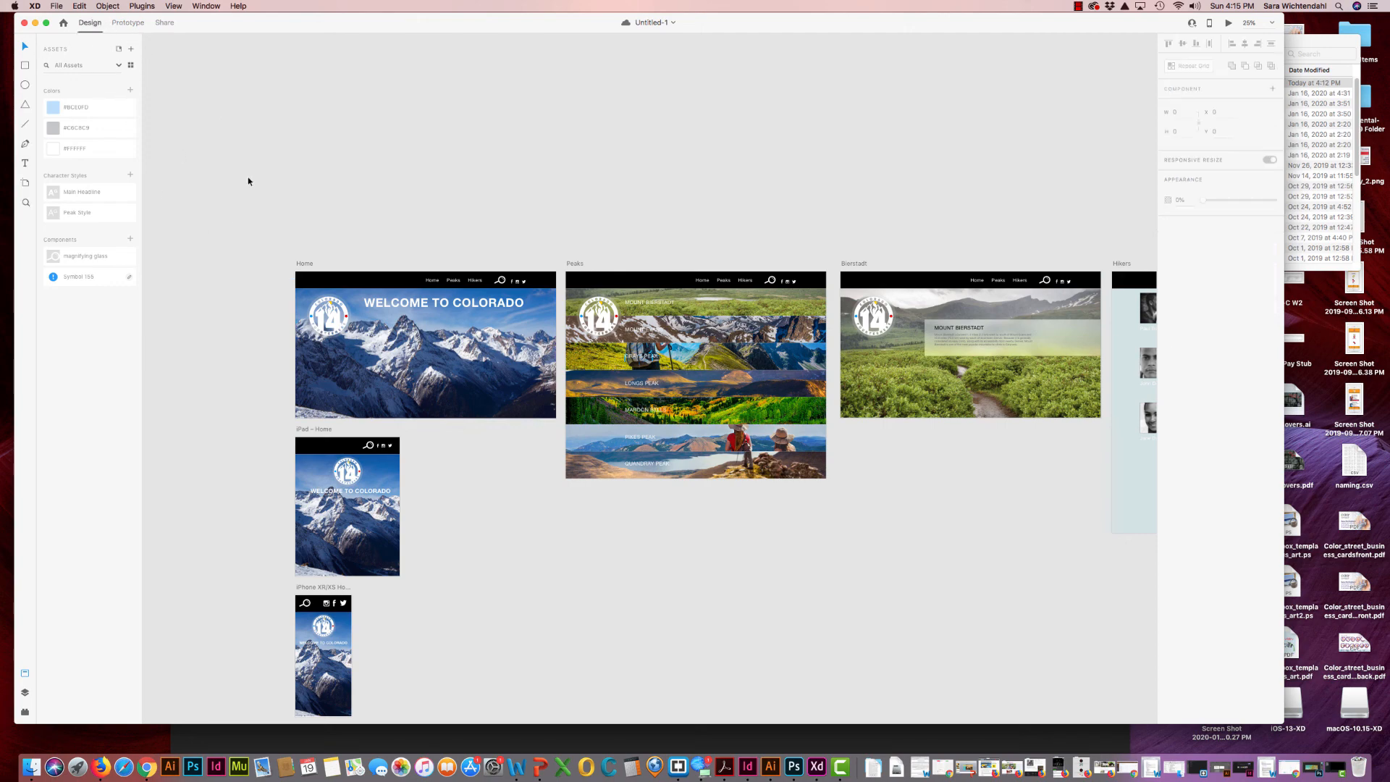
{"action": "left_click", "coordinate": [26, 201]}
{"action": "left_click", "coordinate": [447, 392]}
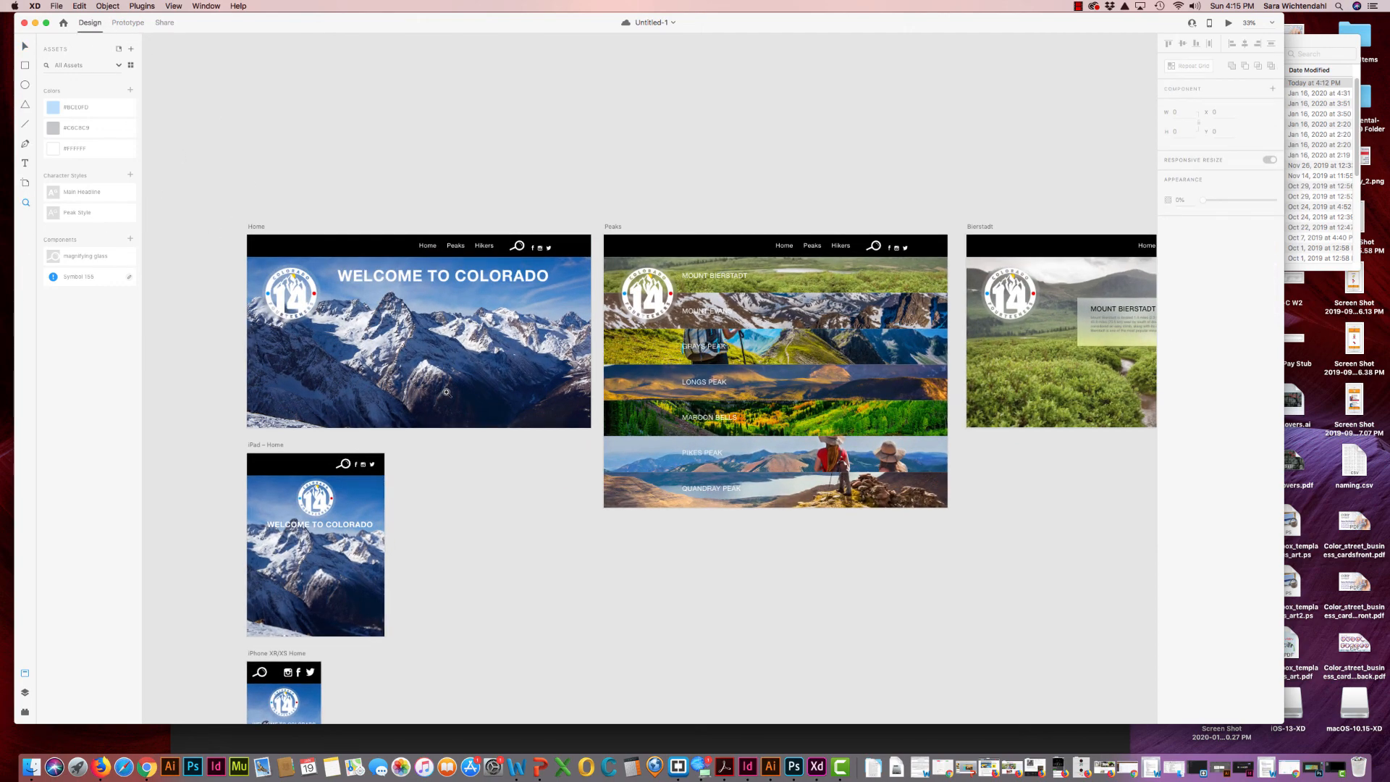
{"action": "left_click", "coordinate": [447, 393]}
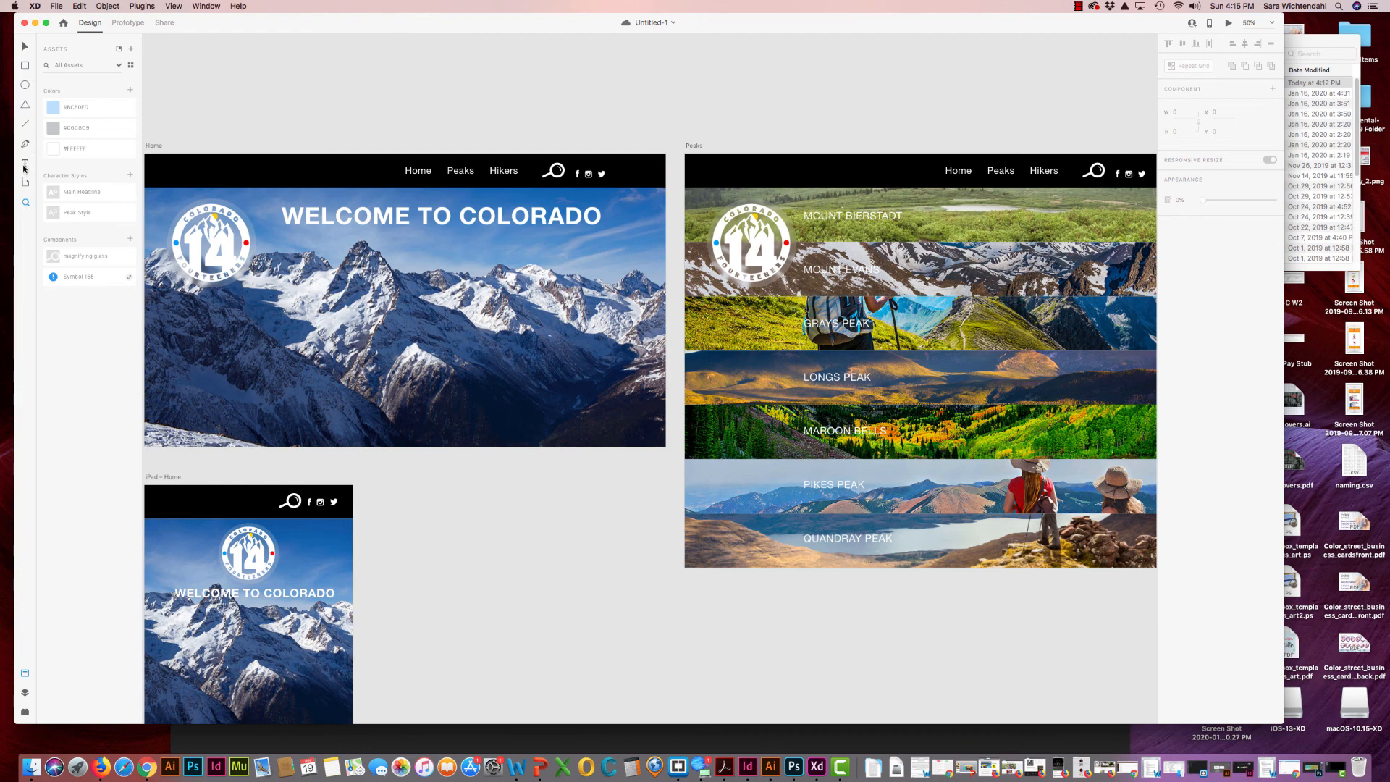
{"action": "left_click", "coordinate": [24, 66]}
{"action": "left_click_drag", "start_coordinate": [592, 440], "coordinate": [664, 425]}
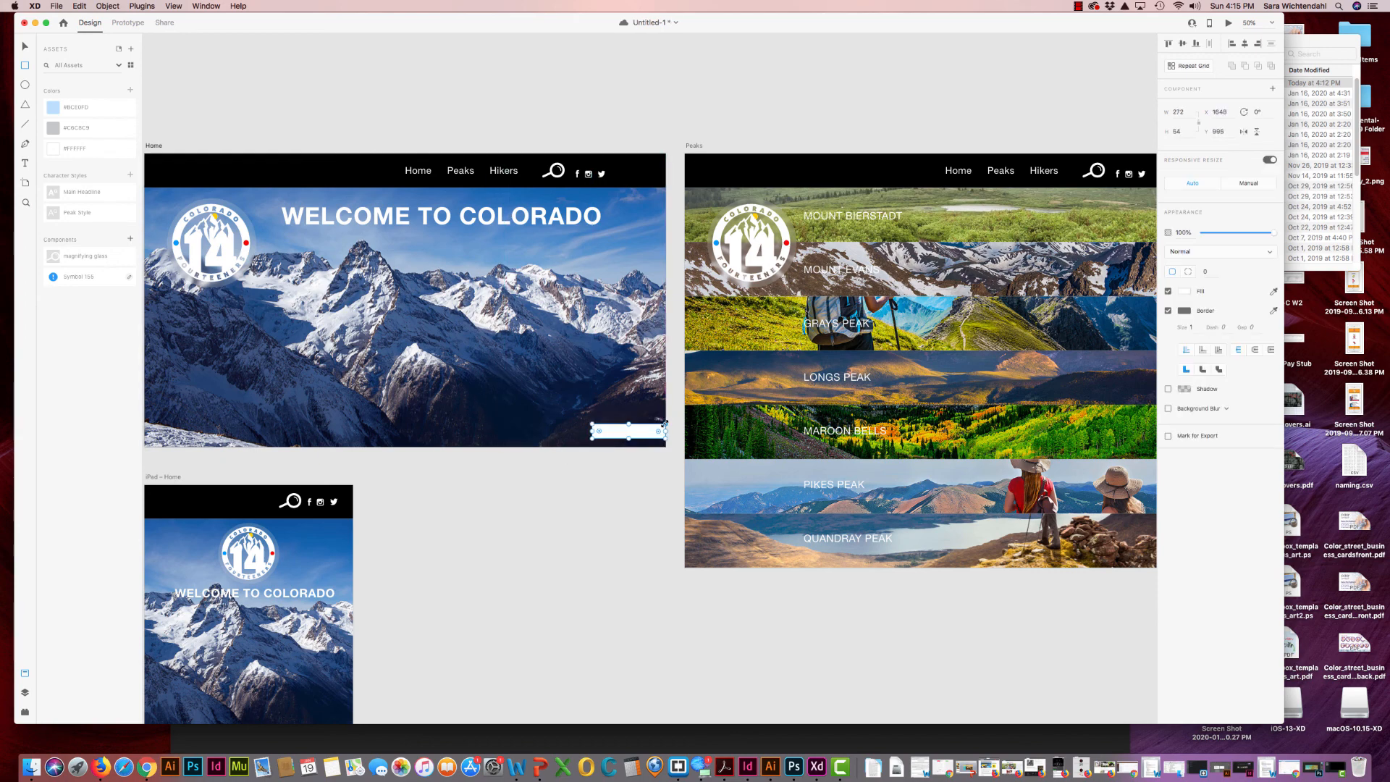
{"action": "left_click", "coordinate": [1168, 409]}
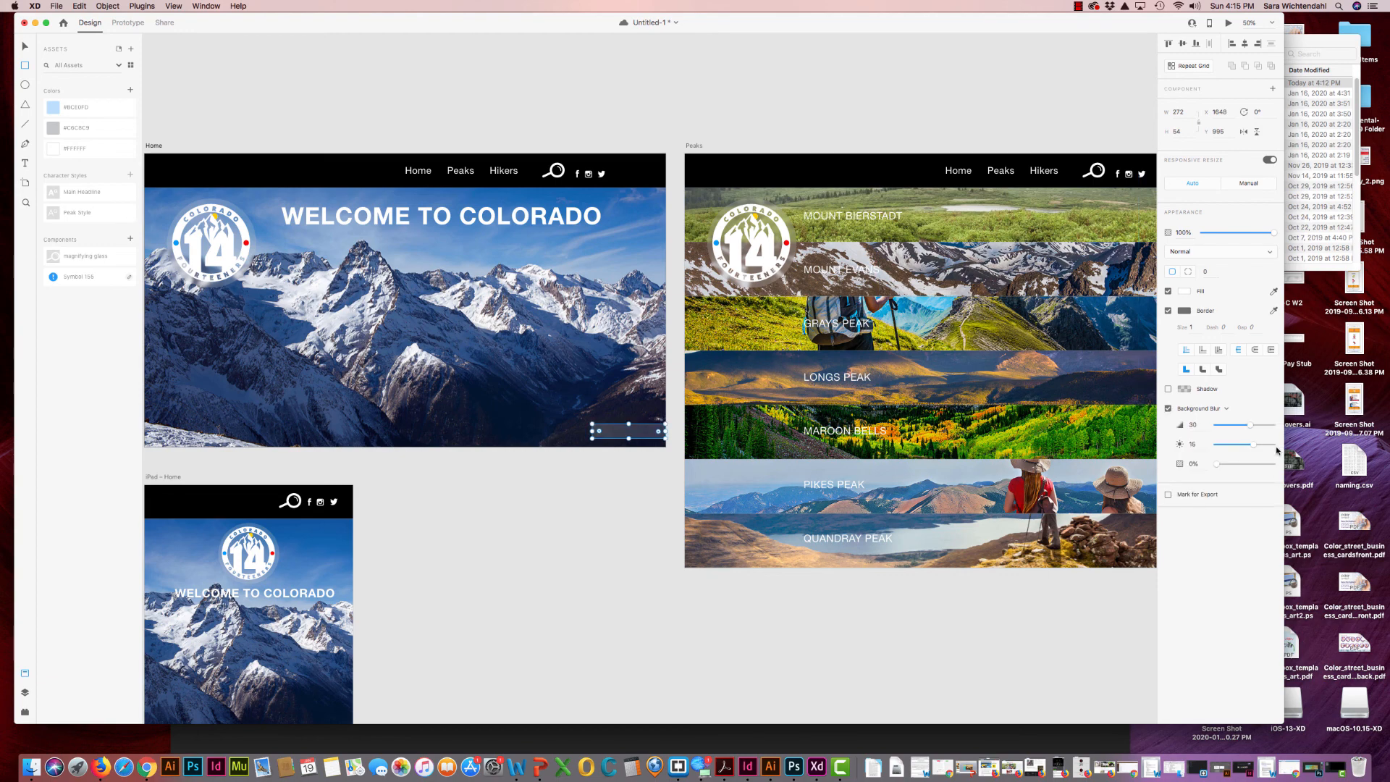
{"action": "left_click", "coordinate": [1167, 310]}
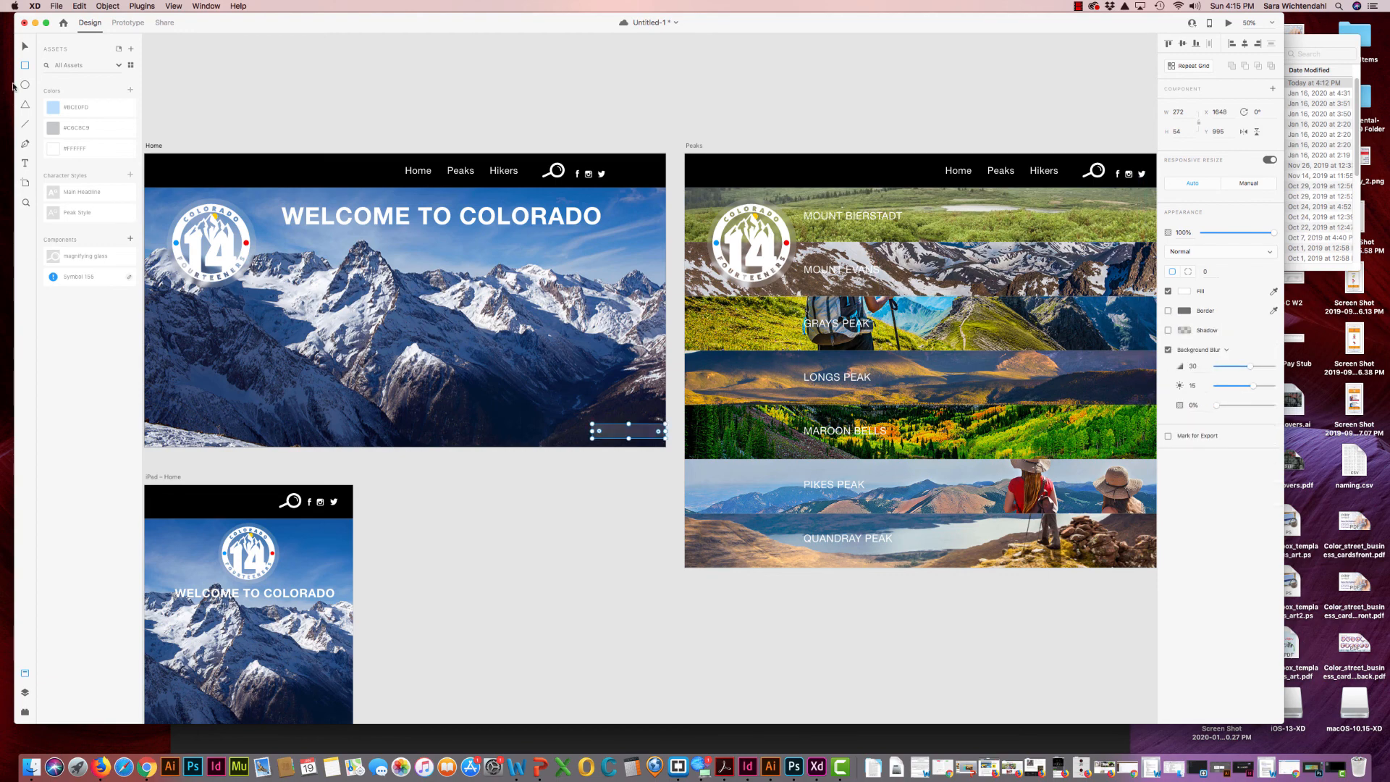
Add the text "Tablet View" just above the blurred rectangle on the desktop Home artboard
{"action": "left_click", "coordinate": [25, 163]}
{"action": "left_click_drag", "start_coordinate": [565, 399], "coordinate": [637, 414]}
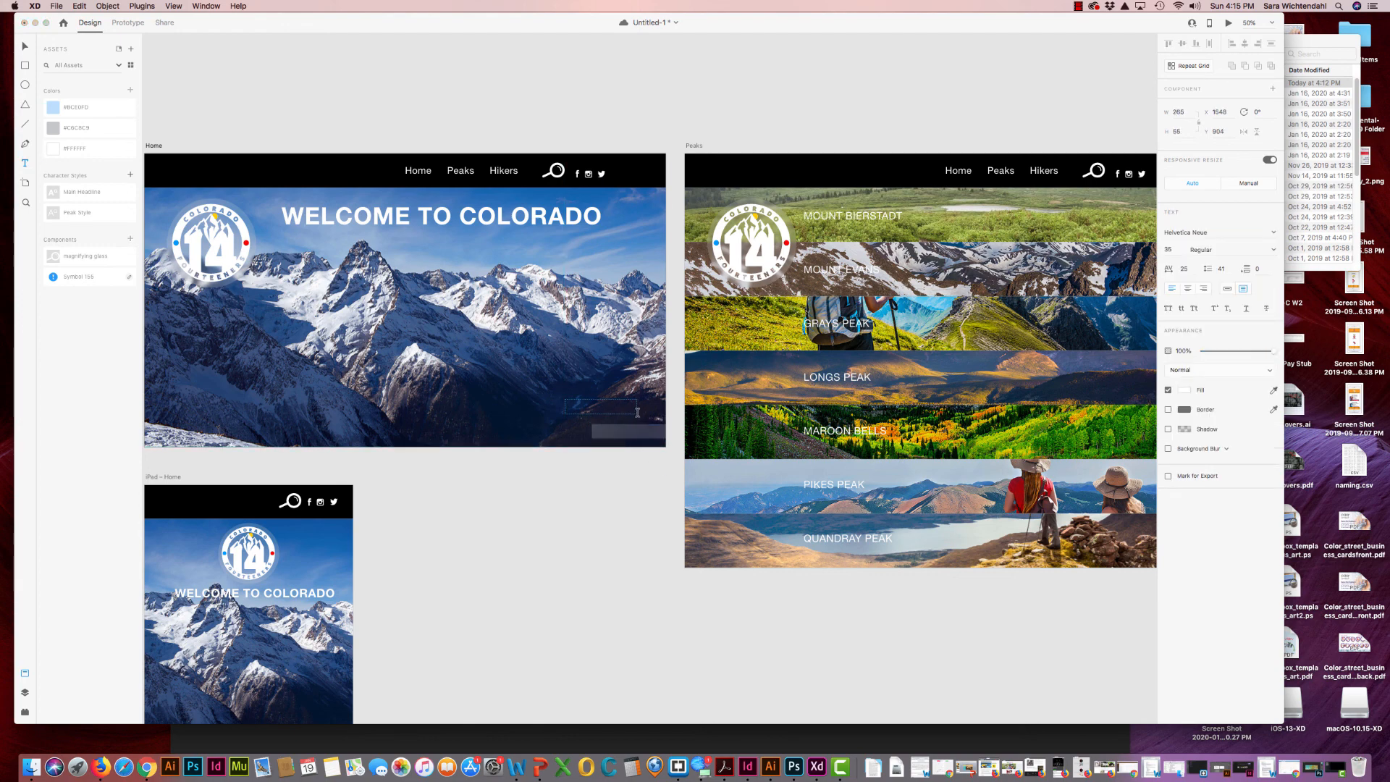
{"action": "type", "text": "Tablet View"}
{"action": "left_click", "coordinate": [24, 47]}
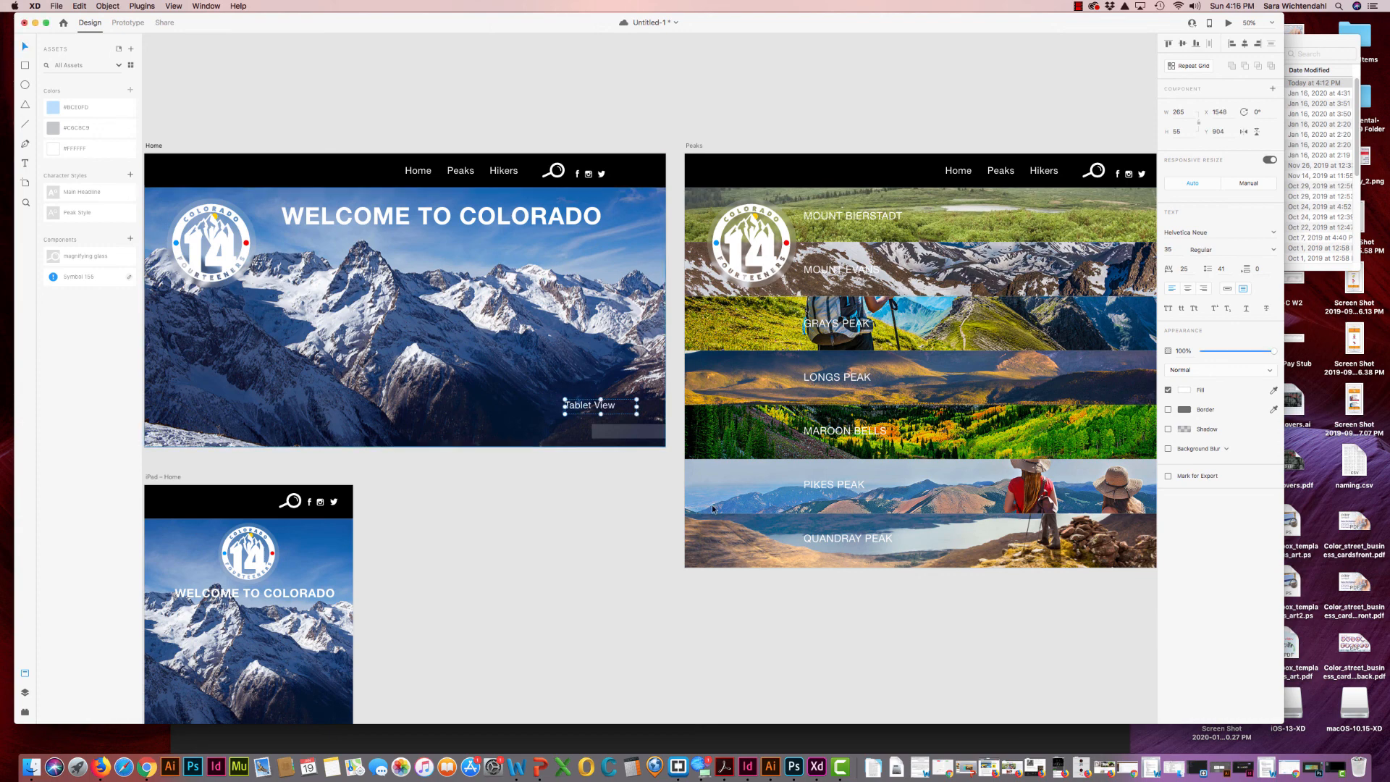
Set the Tablet View text size to 12 and place the label on the blurred rectangle
{"action": "double_click", "coordinate": [618, 406]}
{"action": "left_click", "coordinate": [1171, 250]}
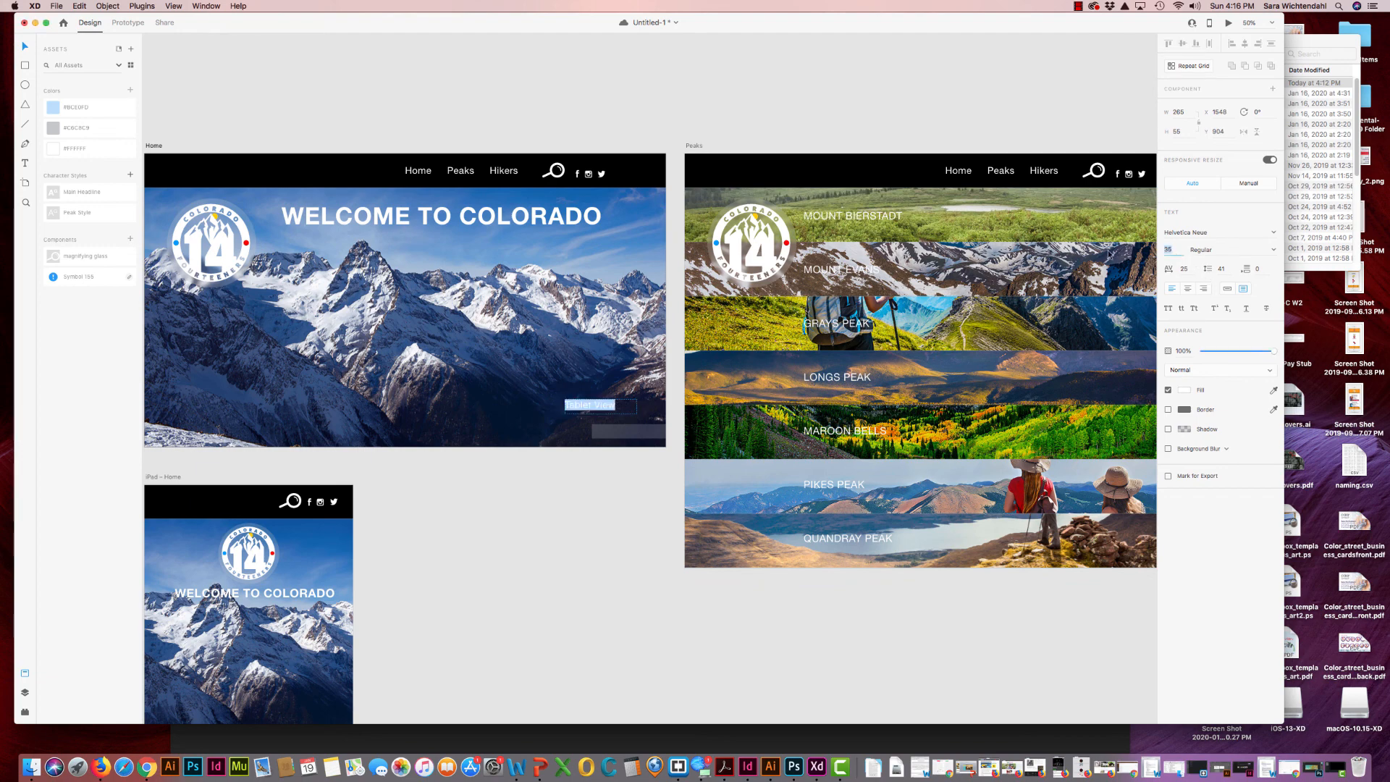
{"action": "type", "text": "12"}
{"action": "key", "text": "Return"}
{"action": "left_click_drag", "start_coordinate": [582, 406], "coordinate": [609, 435]}
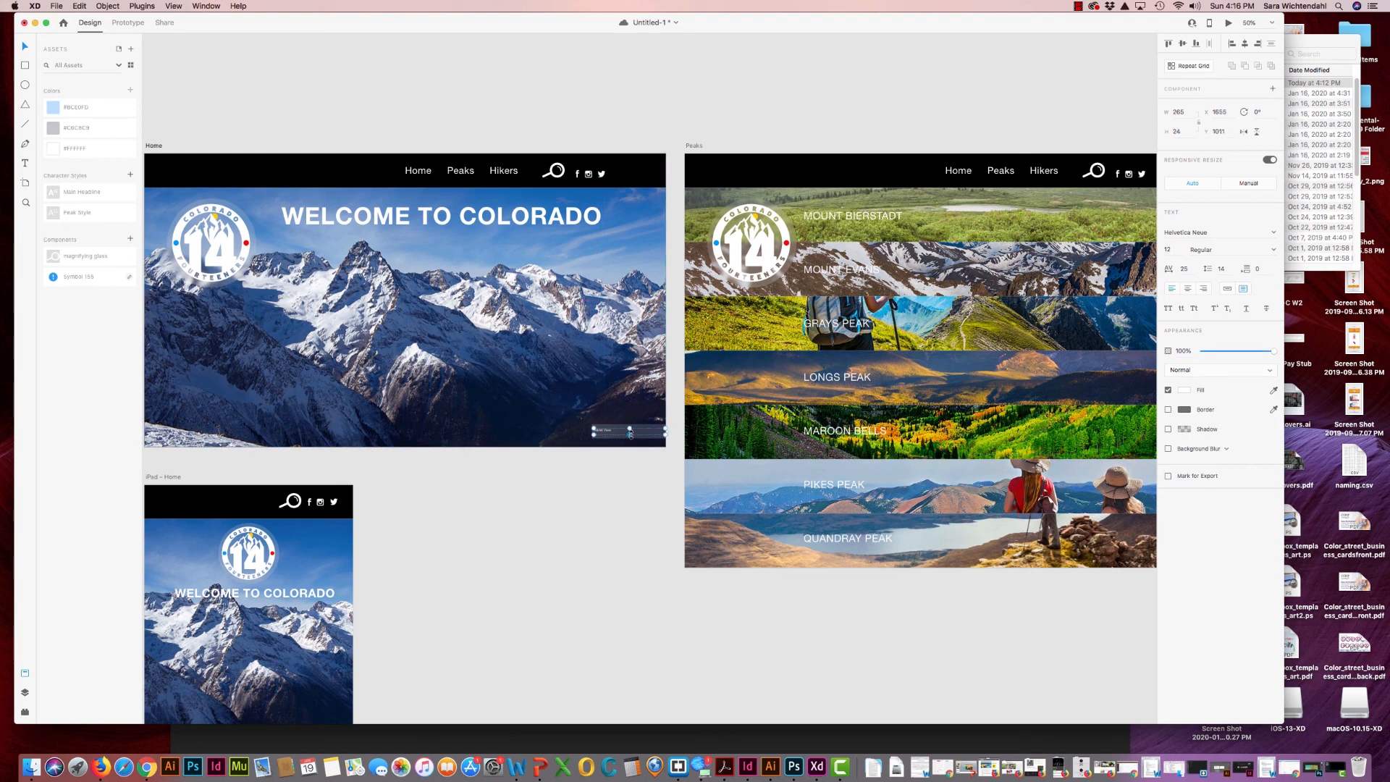
{"action": "left_click", "coordinate": [630, 497]}
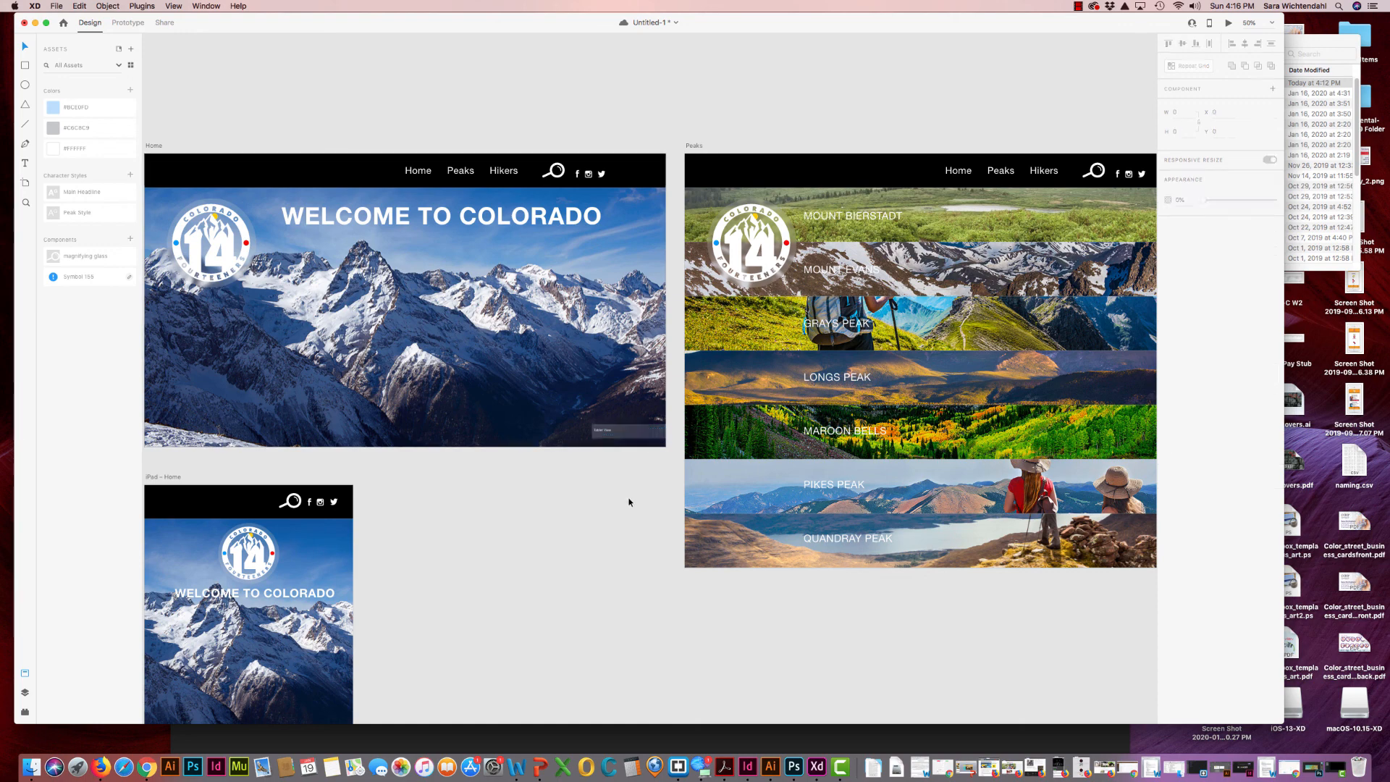
Move the Tablet View label and rectangle up together and place a duplicate of both directly below
{"action": "left_click", "coordinate": [627, 430]}
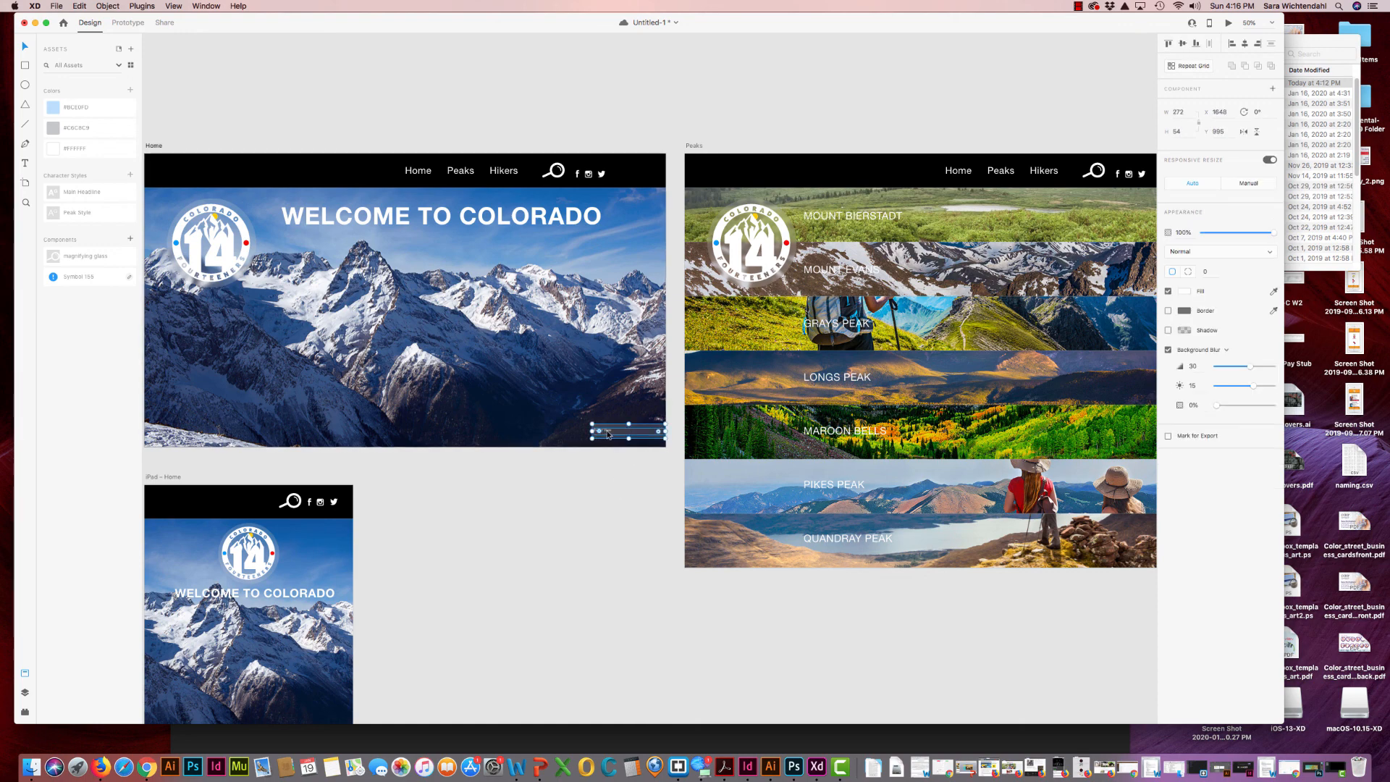
{"action": "left_click_drag", "start_coordinate": [608, 433], "coordinate": [614, 411]}
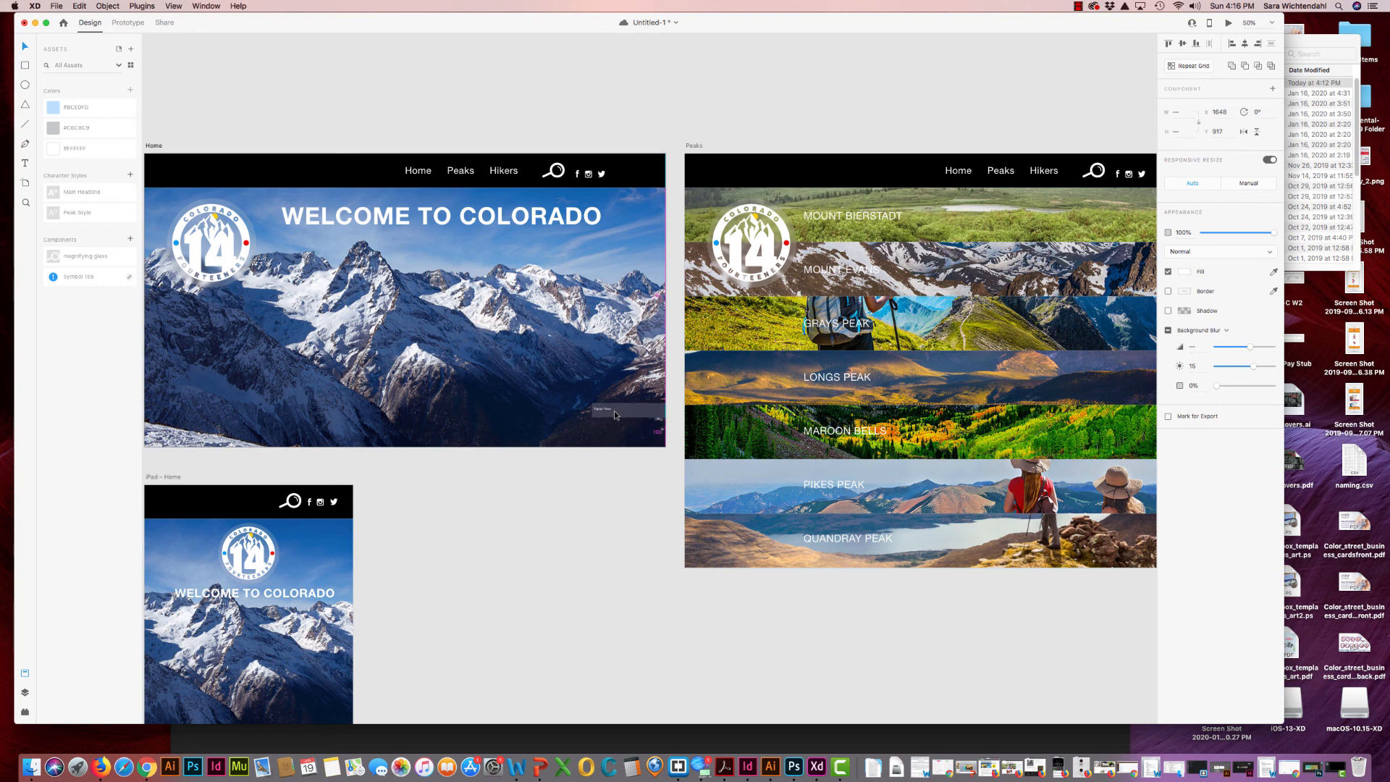
{"action": "double_click", "coordinate": [615, 410]}
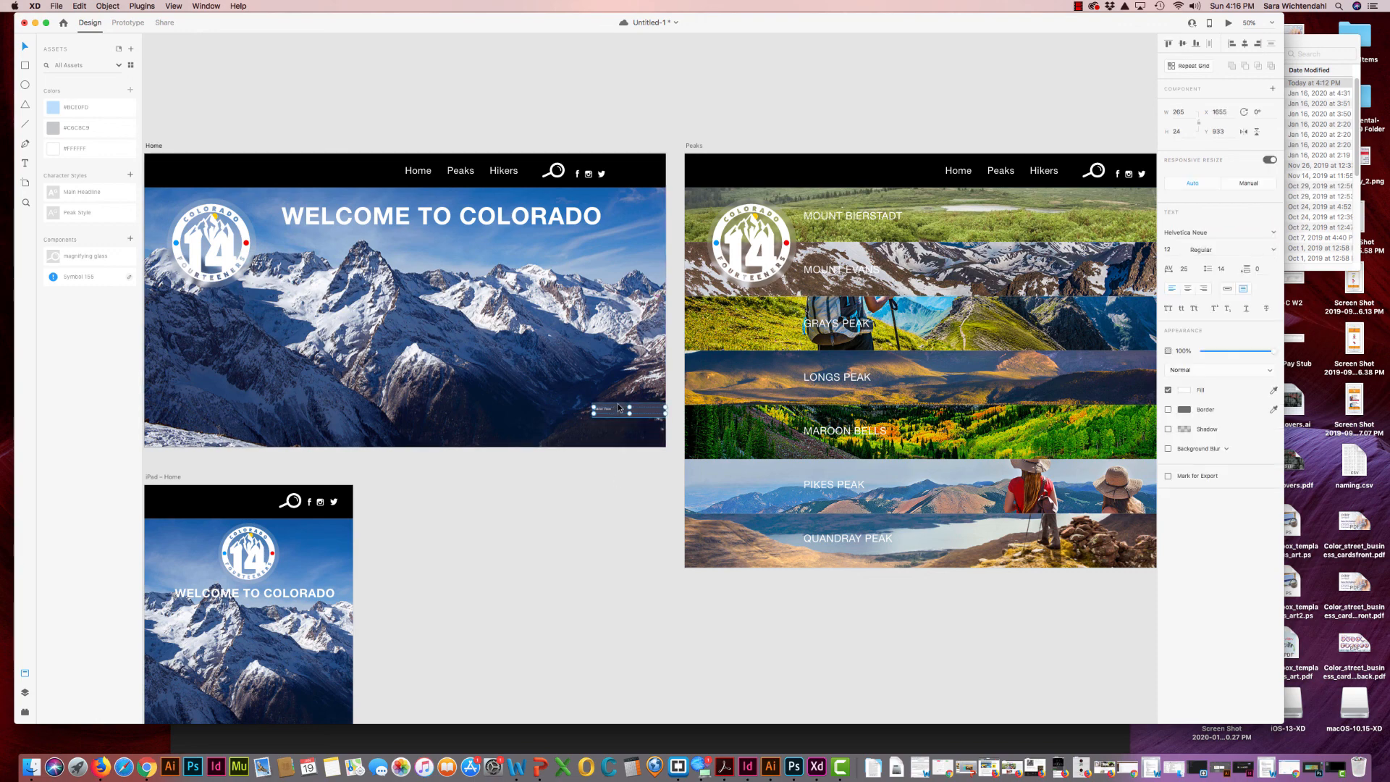
{"action": "left_click", "coordinate": [617, 403], "text": "shift"}
{"action": "key", "text": "alt"}
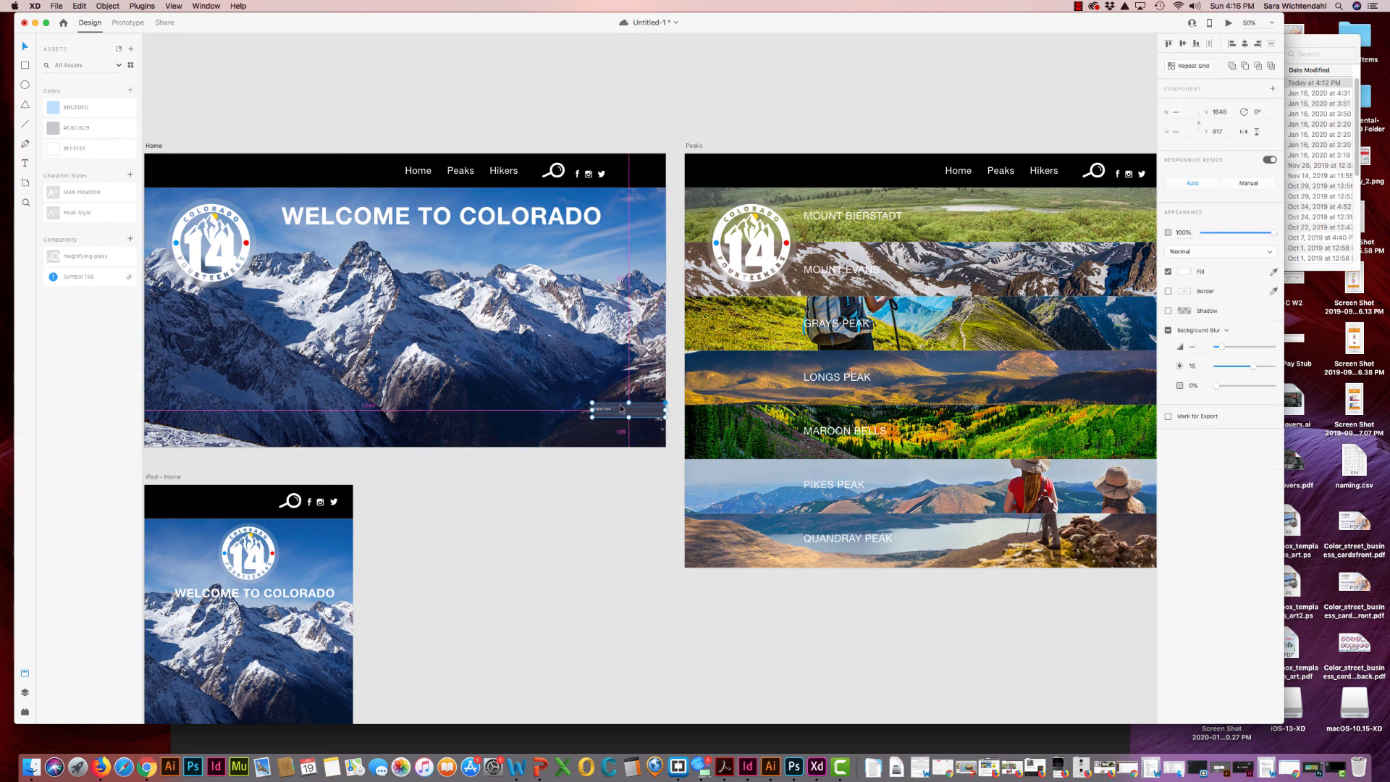
{"action": "left_click_drag", "start_coordinate": [620, 409], "coordinate": [620, 427], "text": "alt"}
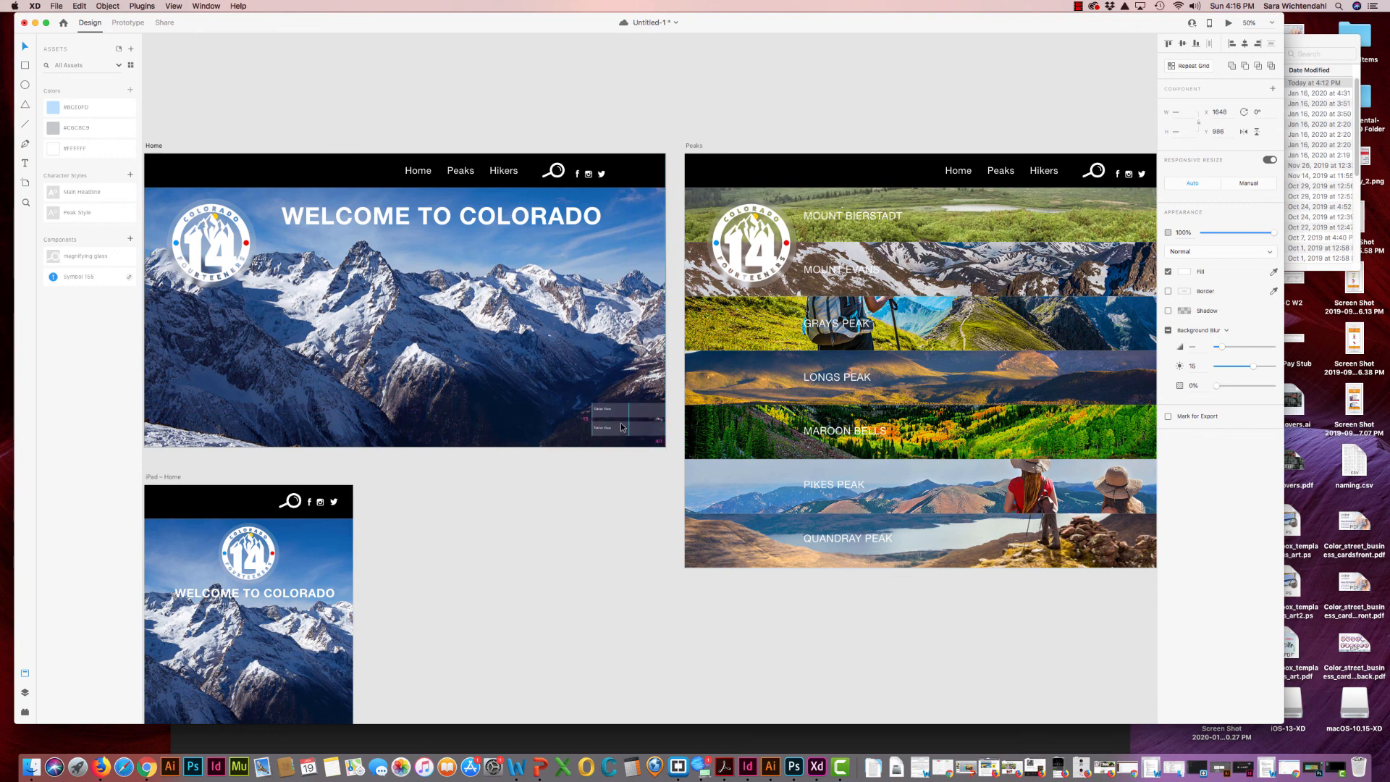
{"action": "left_click", "coordinate": [607, 472]}
Change the lower duplicate's label to "Mobile View"
{"action": "double_click", "coordinate": [604, 431]}
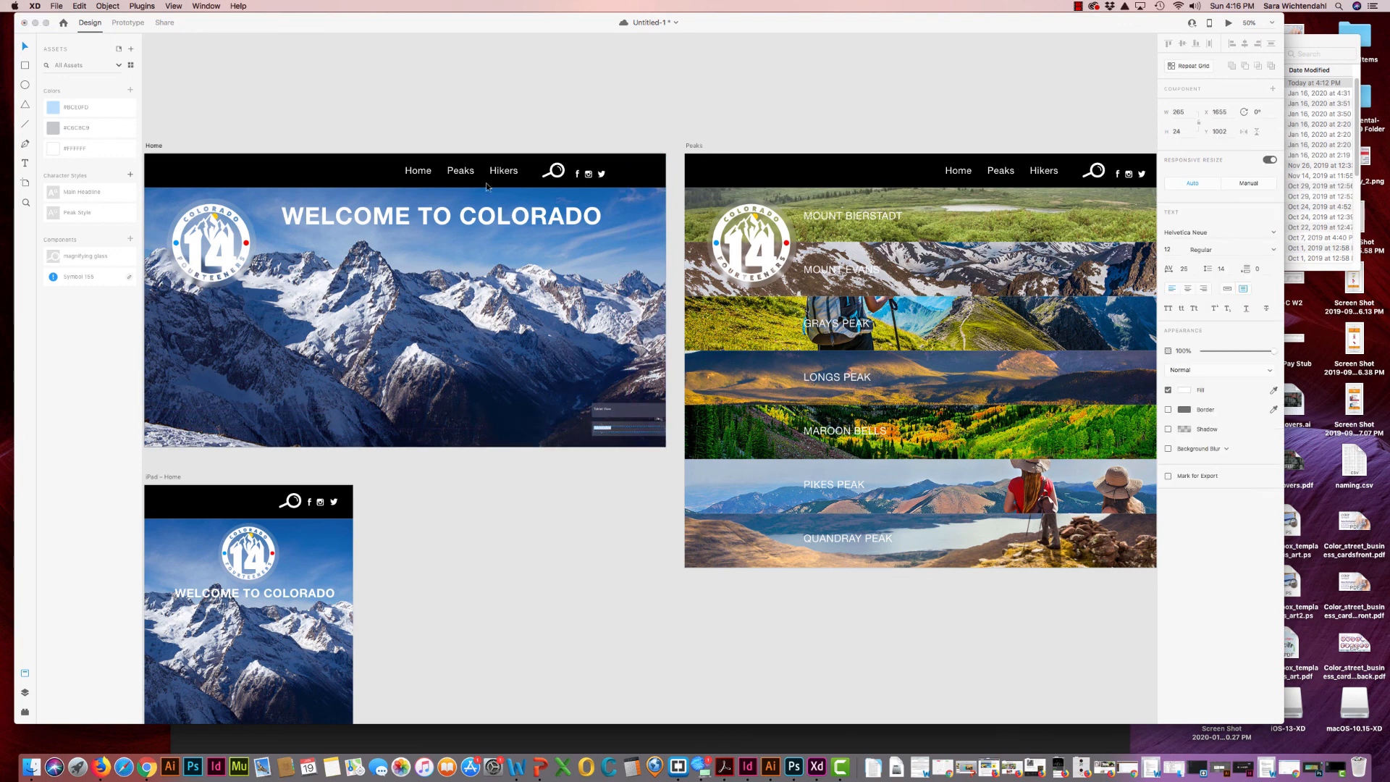
{"action": "key", "text": "super+1"}
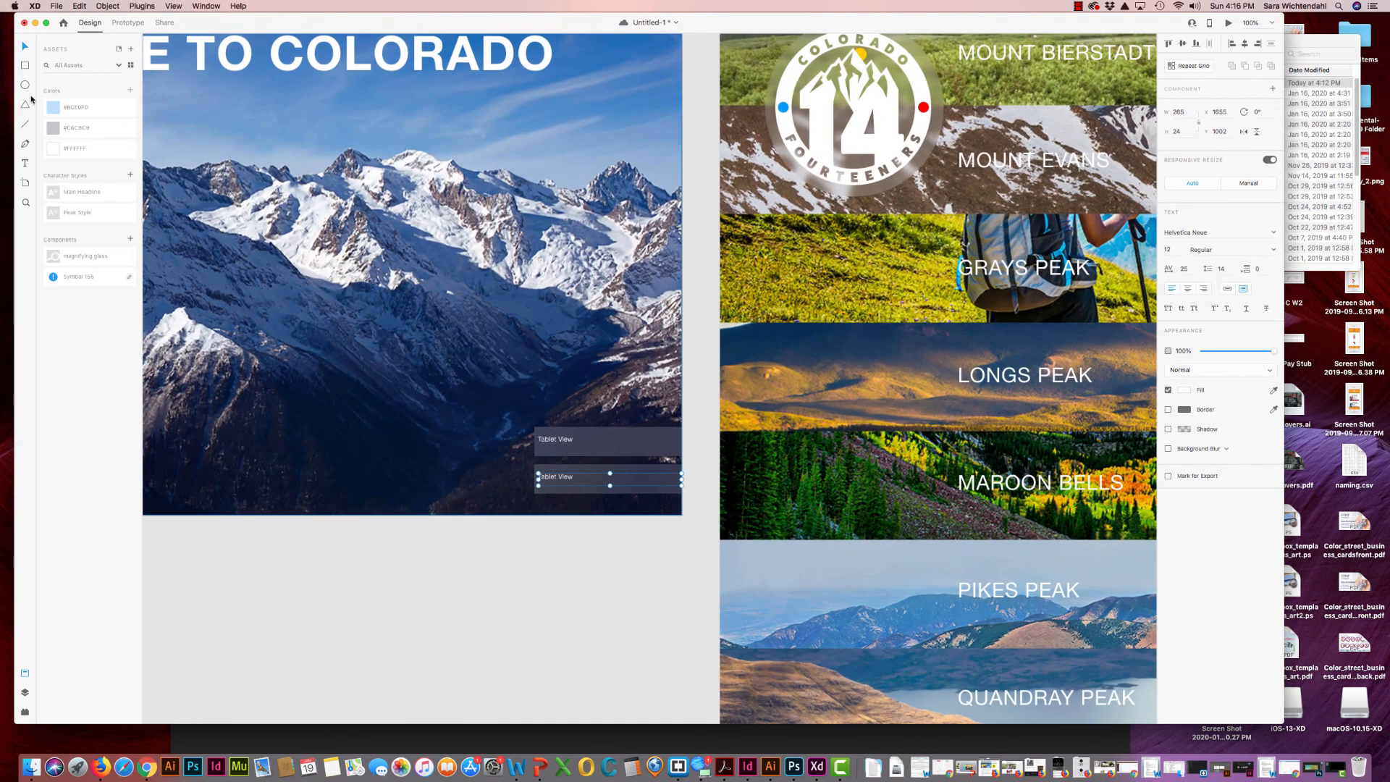
{"action": "double_click", "coordinate": [555, 476]}
{"action": "left_click", "coordinate": [555, 476]}
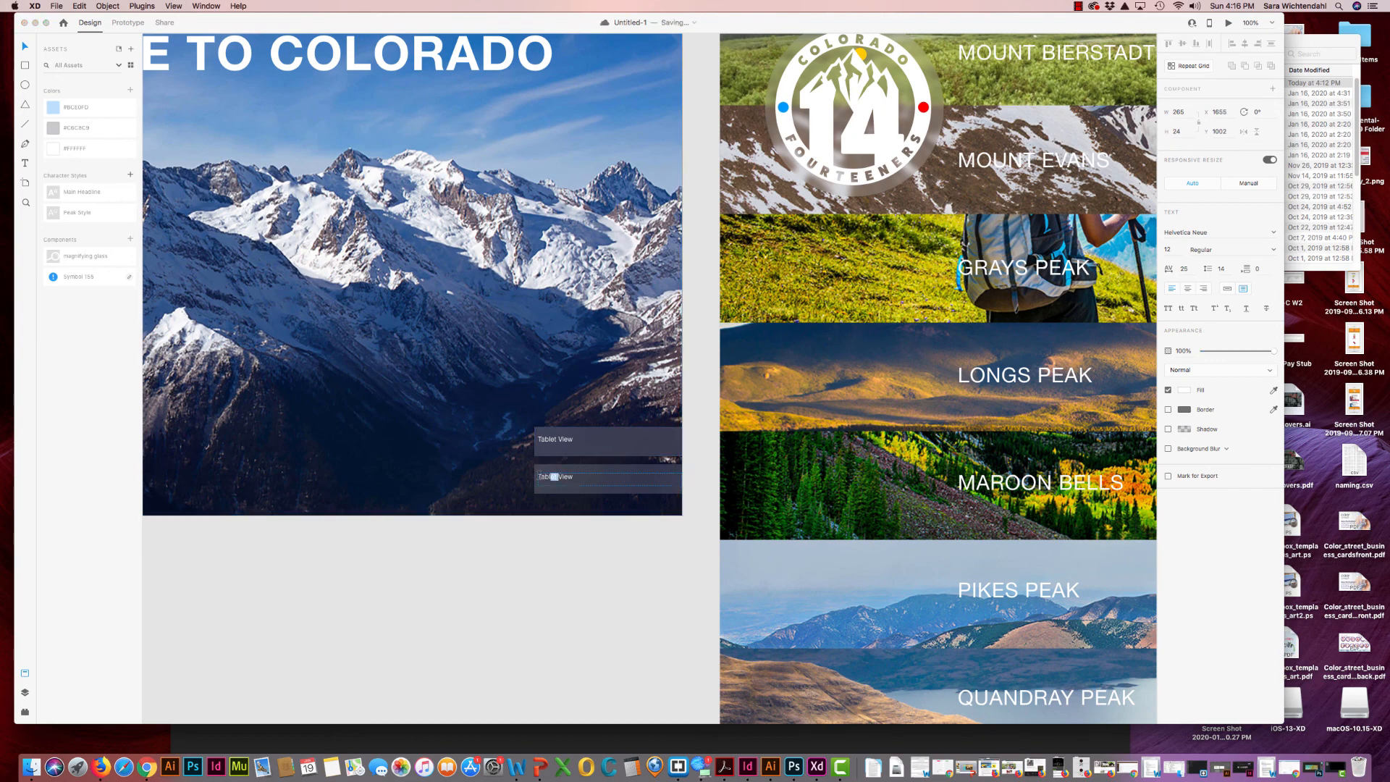
{"action": "double_click", "coordinate": [556, 476]}
{"action": "type", "text": "Mobile"}
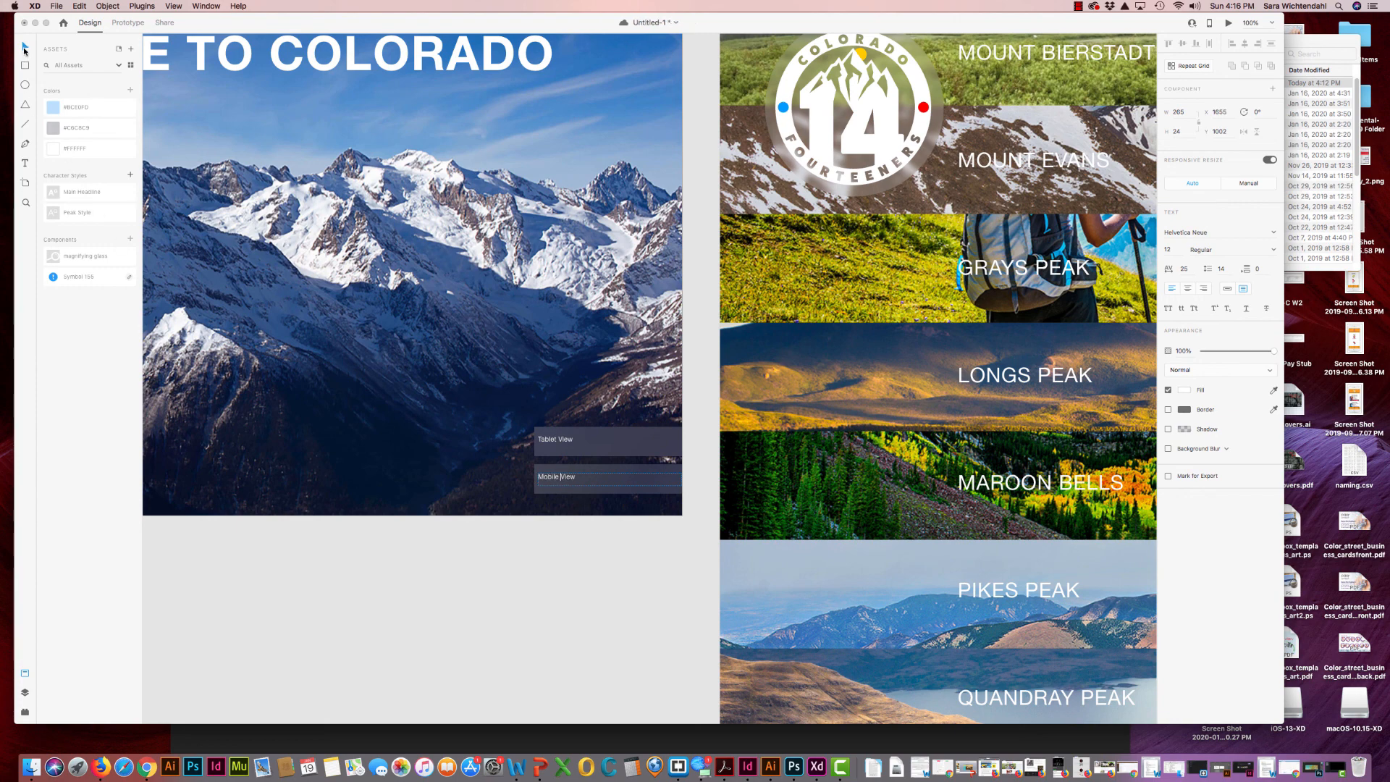
{"action": "left_click", "coordinate": [373, 585]}
{"action": "left_click", "coordinate": [571, 537]}
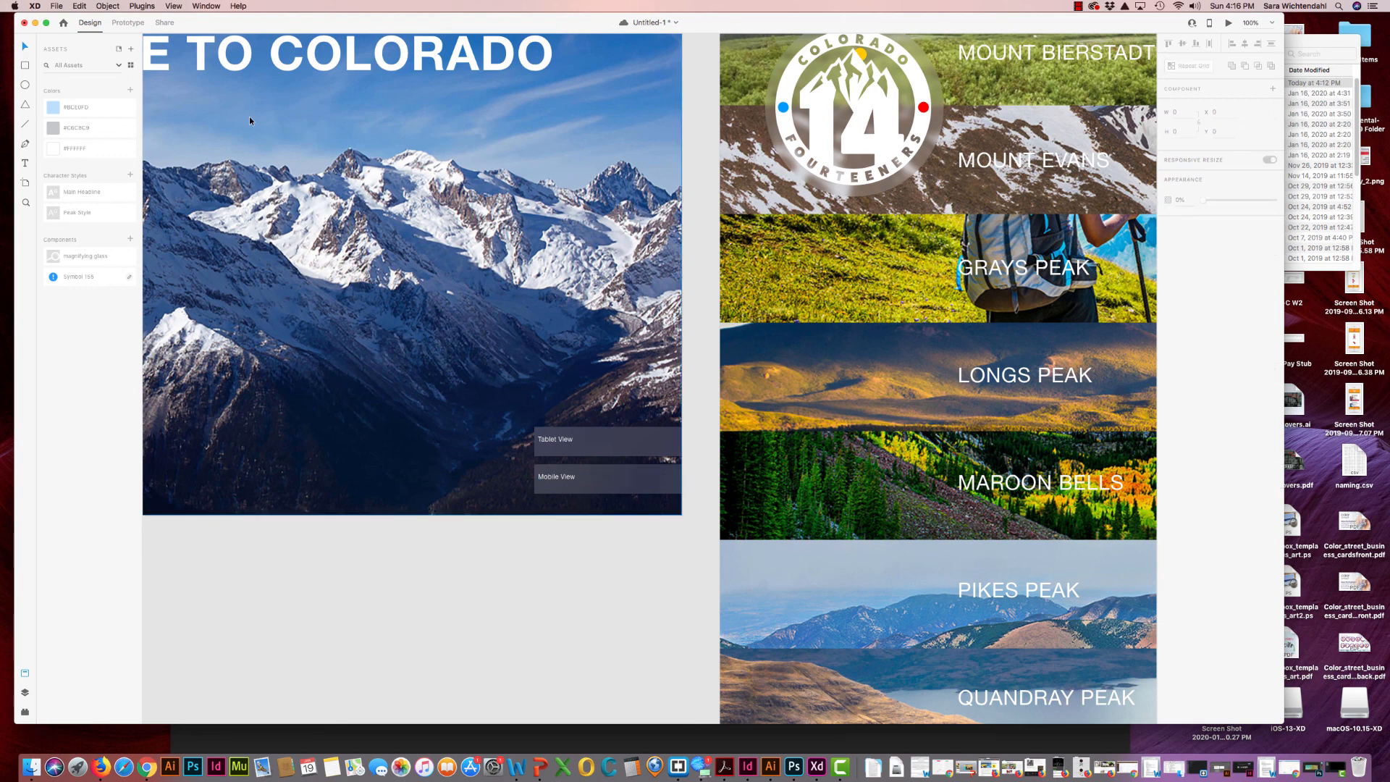
Link the Tablet View button to the iPad – Home artboard in the prototype
{"action": "left_click", "coordinate": [127, 22]}
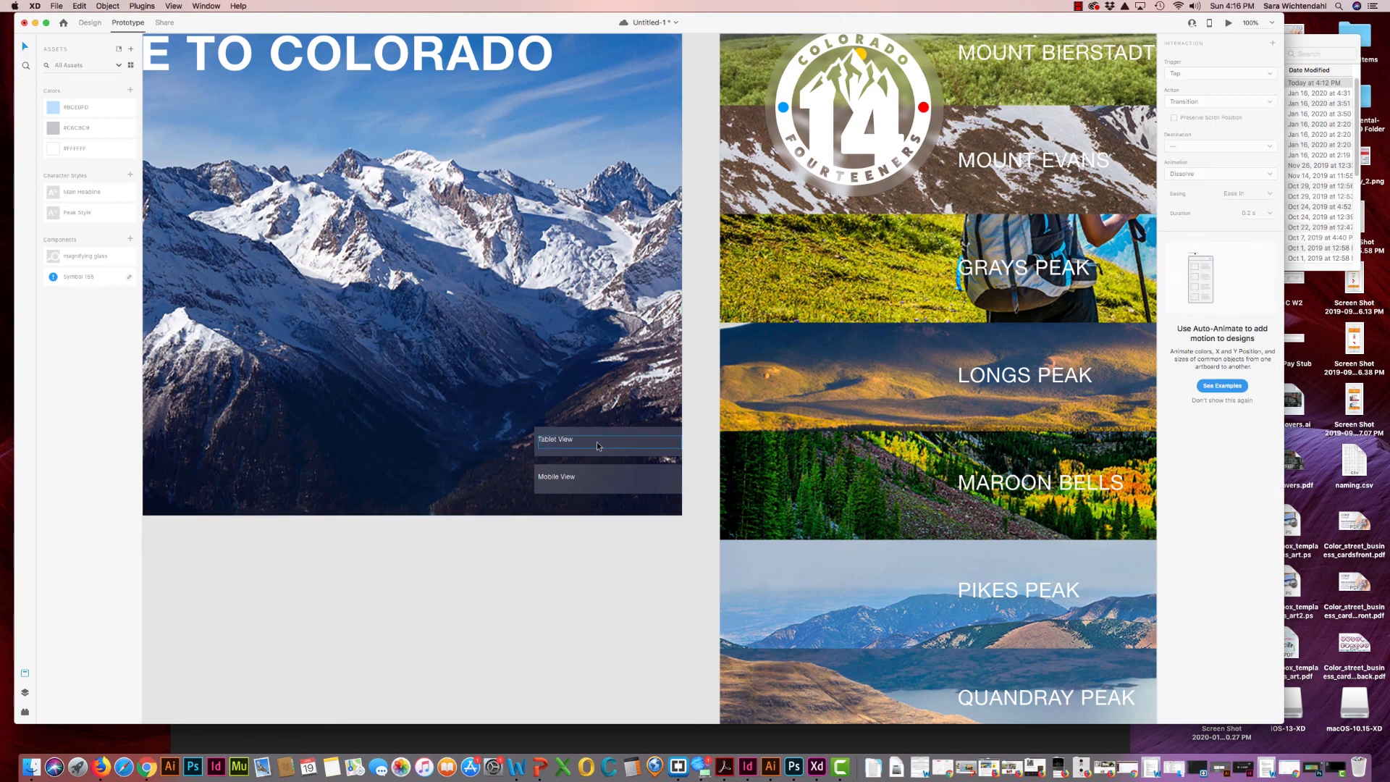
{"action": "left_click", "coordinate": [652, 440]}
{"action": "left_click_drag", "start_coordinate": [684, 440], "coordinate": [714, 419]}
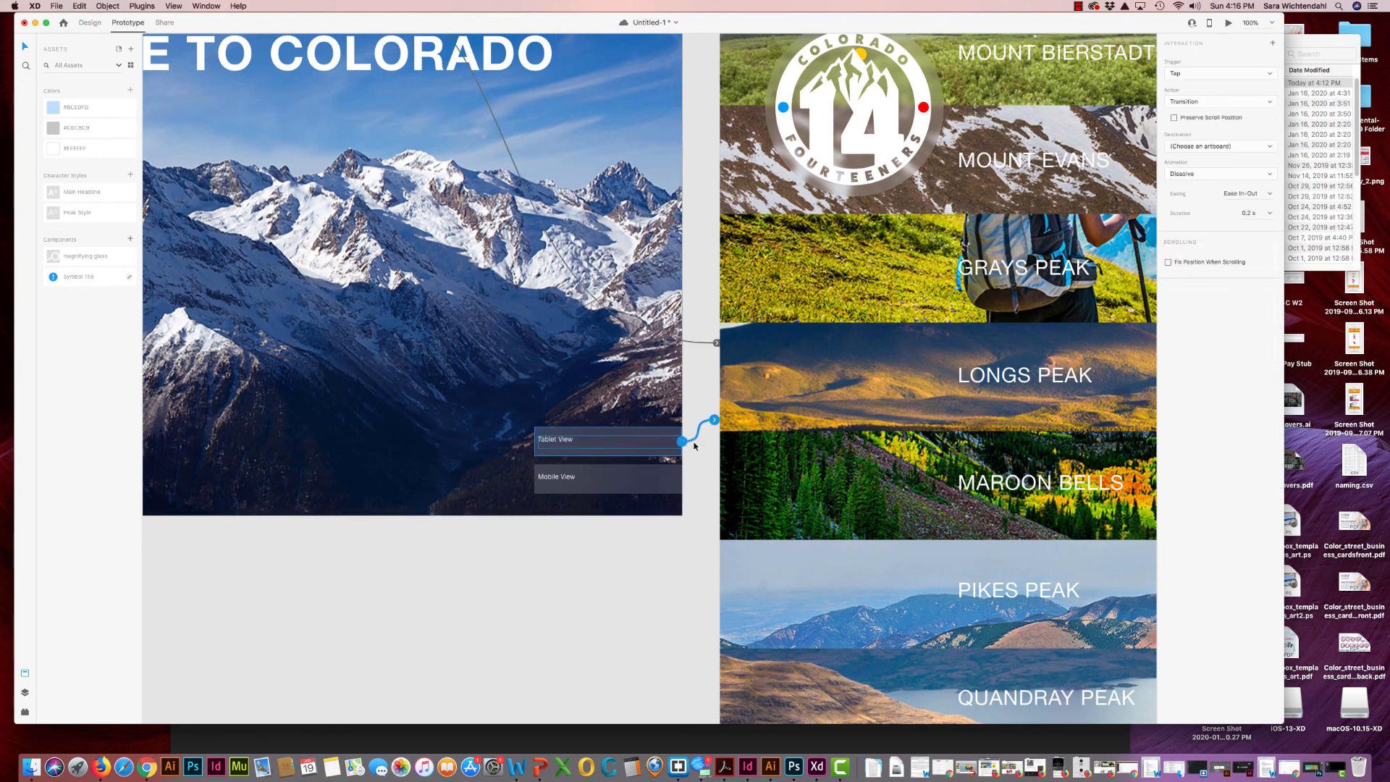
{"action": "left_click", "coordinate": [1221, 147]}
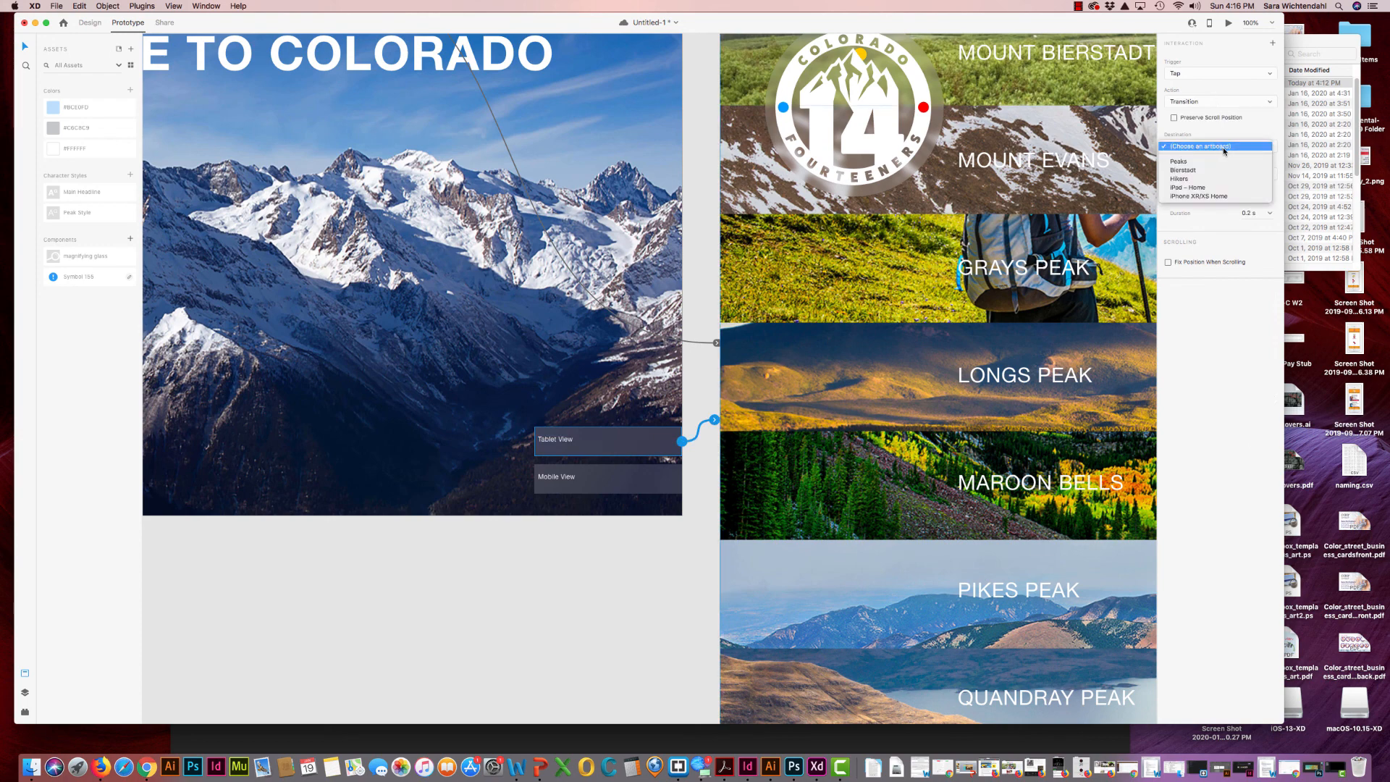
{"action": "left_click", "coordinate": [1197, 188]}
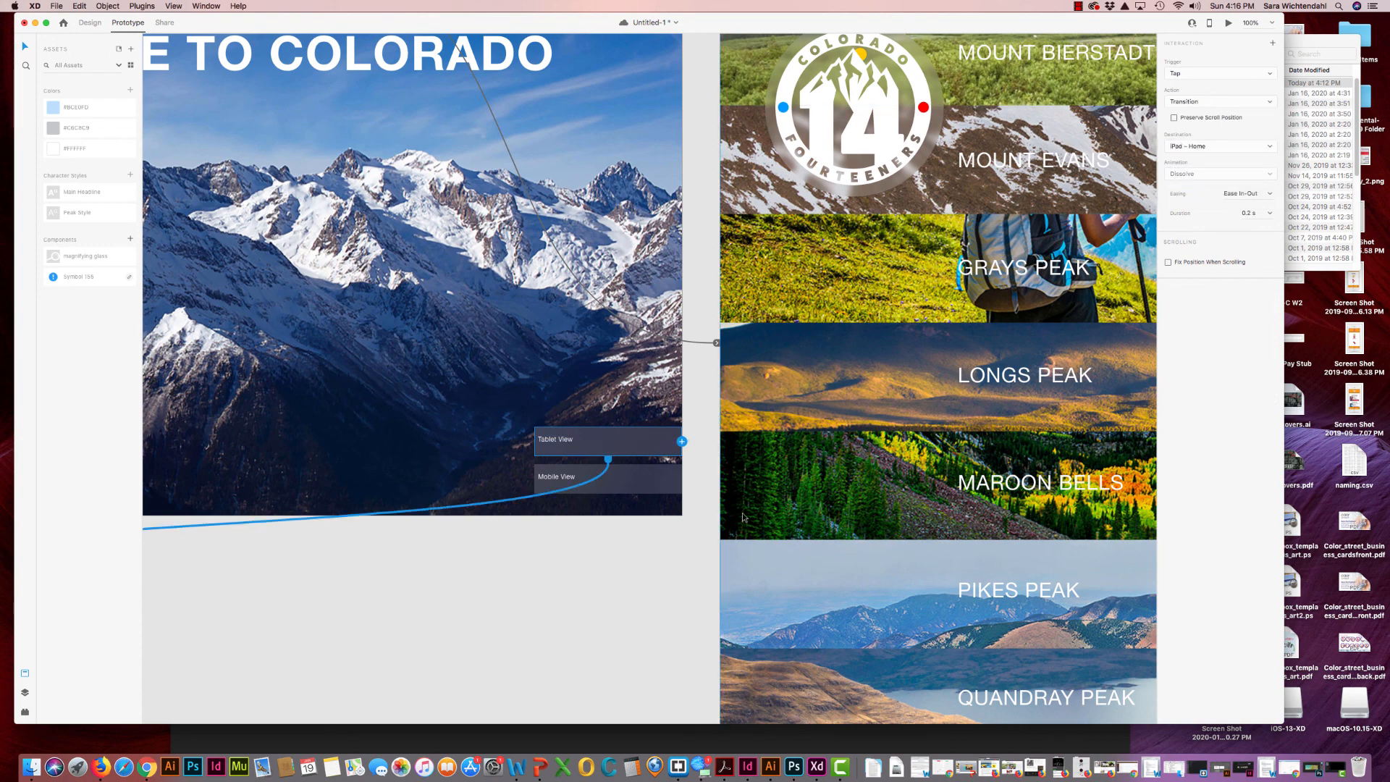
Link the Mobile View button to the iPhone XR/XS Home artboard
{"action": "left_click", "coordinate": [664, 492]}
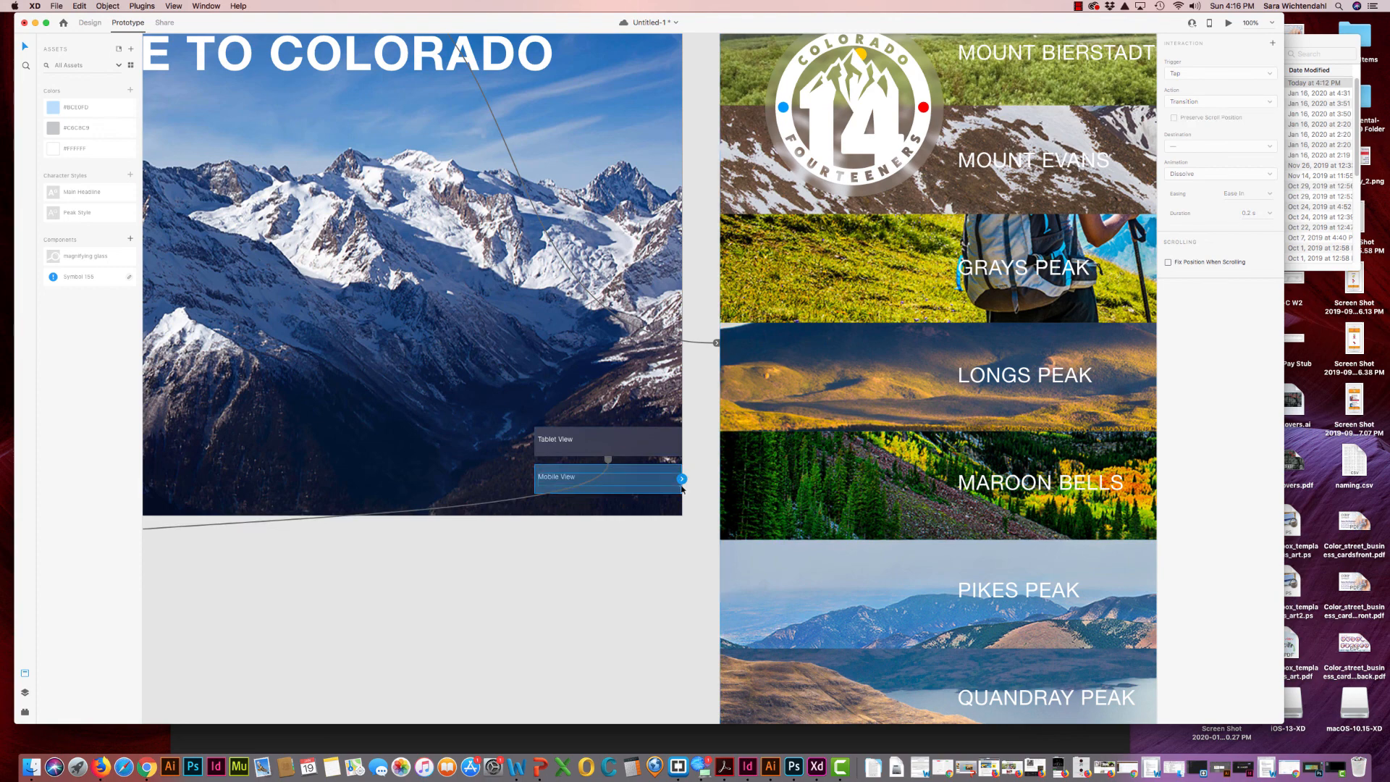
{"action": "left_click_drag", "start_coordinate": [681, 479], "coordinate": [714, 457]}
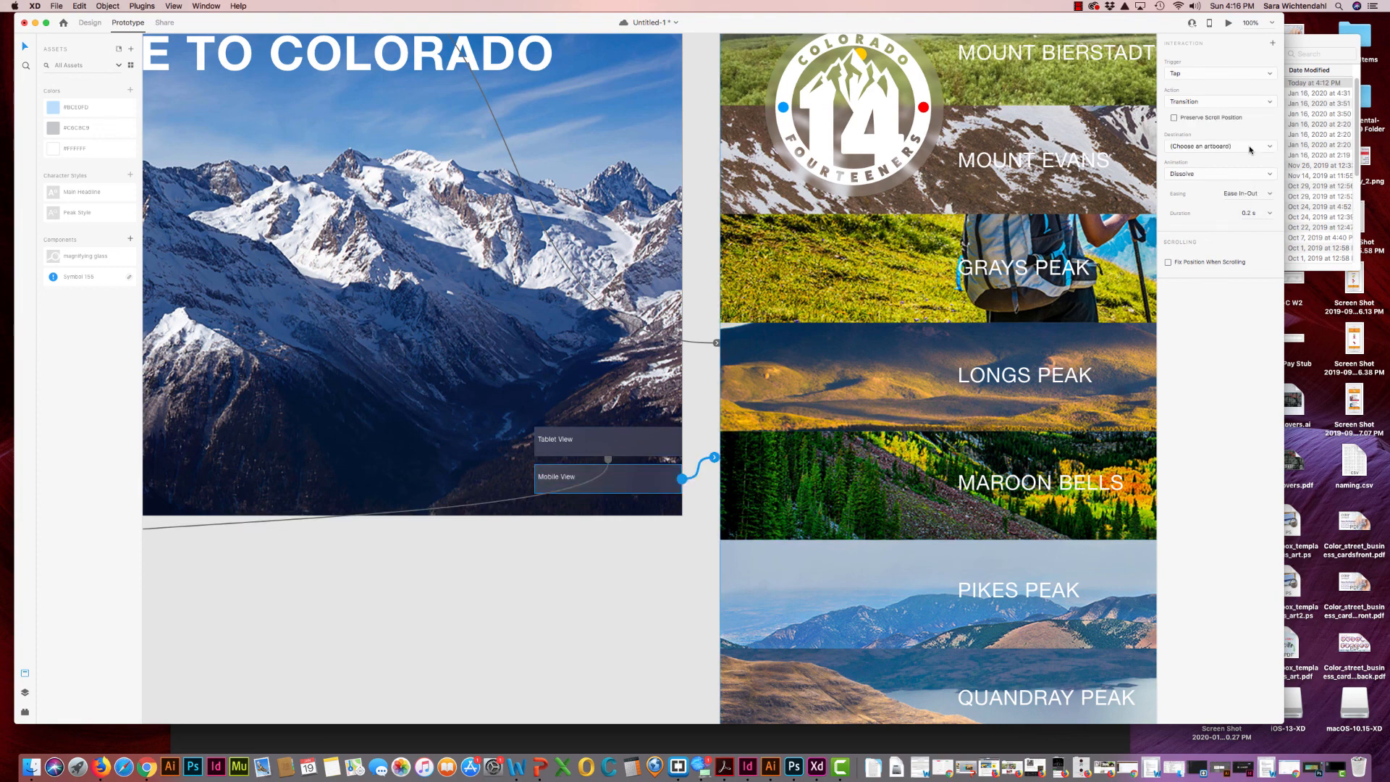
{"action": "left_click", "coordinate": [1257, 152]}
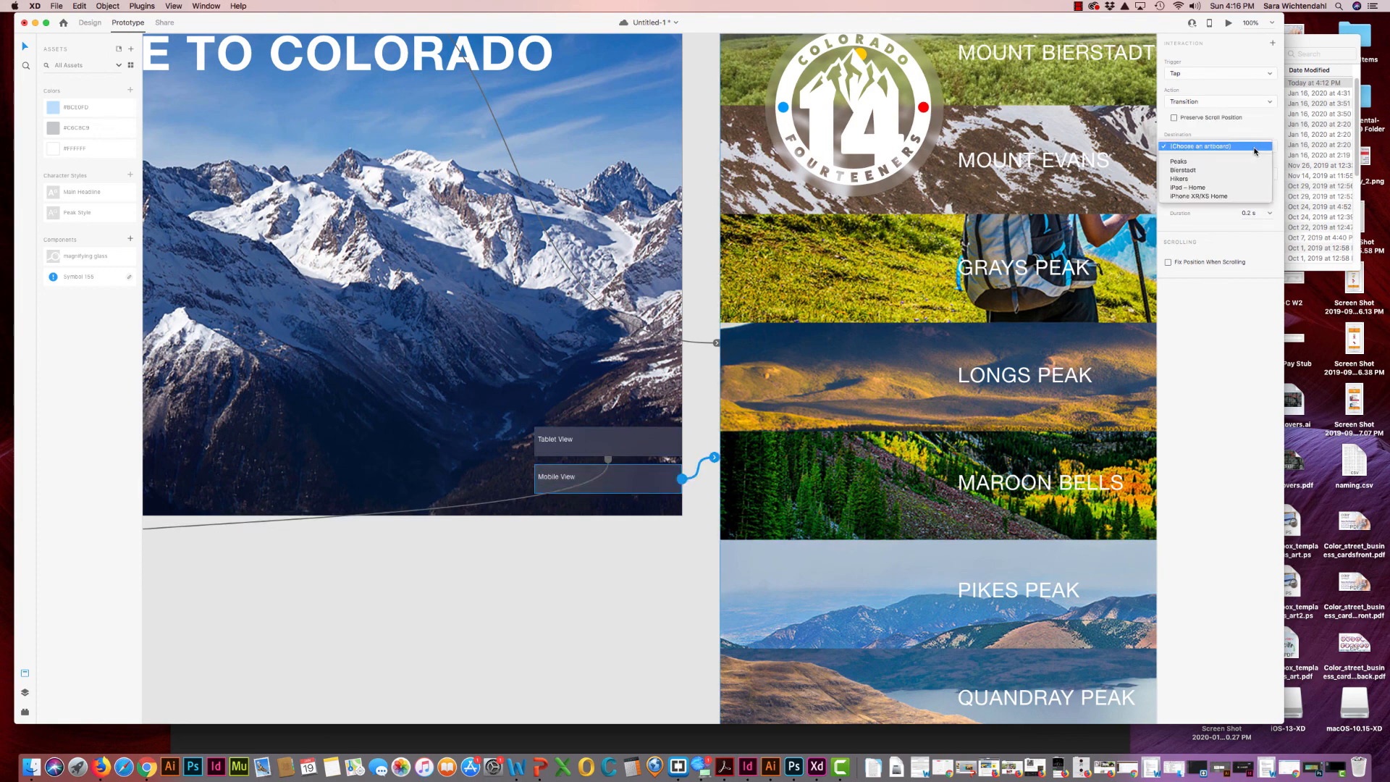
{"action": "left_click", "coordinate": [1215, 197]}
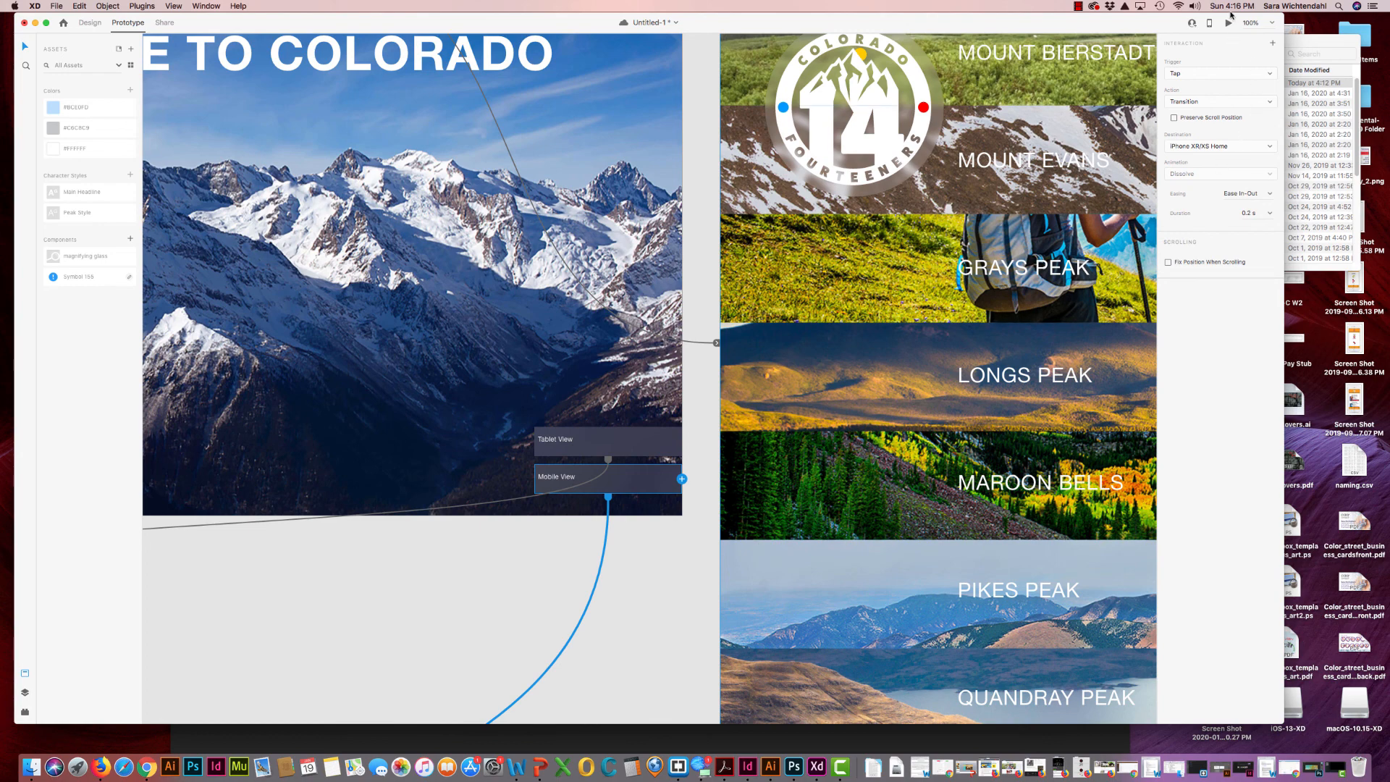
Preview the prototype, test the Tablet View button, and close the preview
{"action": "left_click", "coordinate": [1228, 23]}
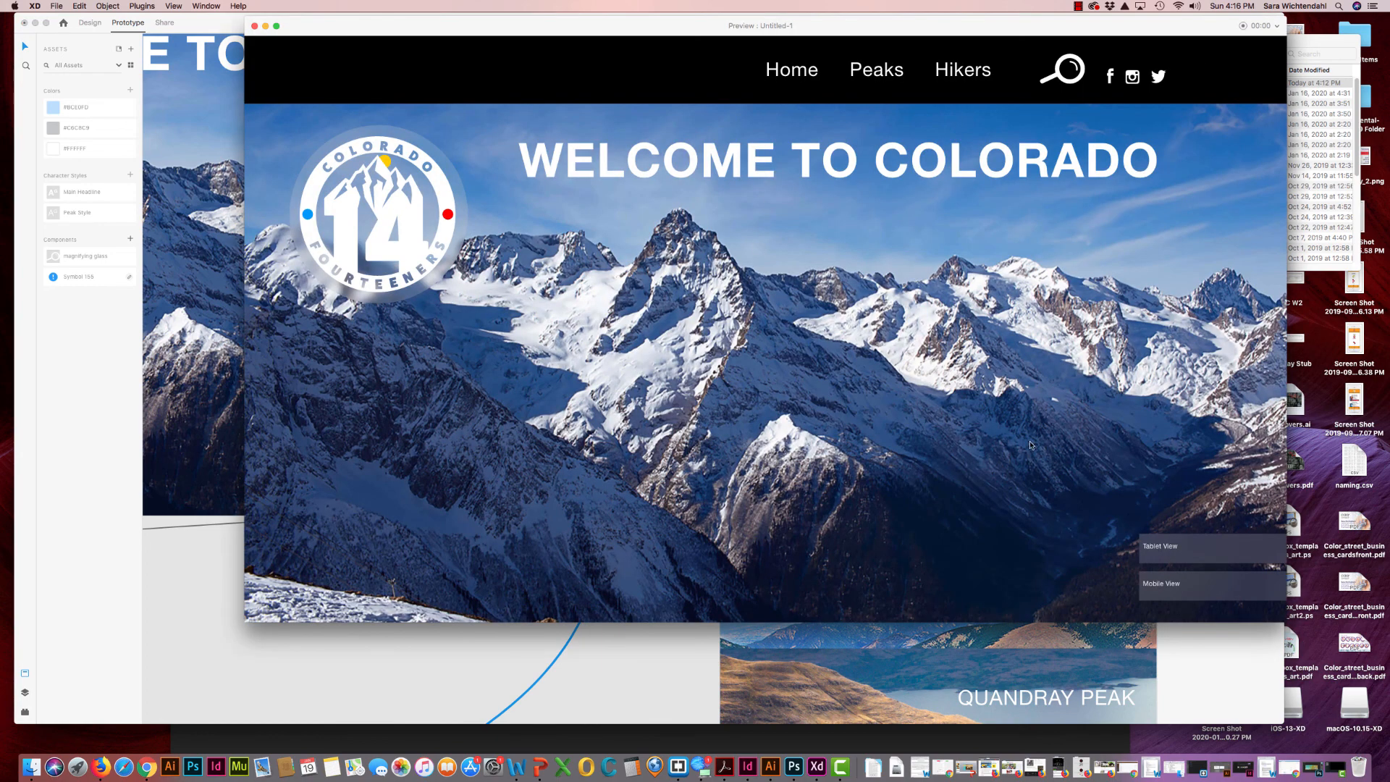
{"action": "left_click", "coordinate": [1165, 552]}
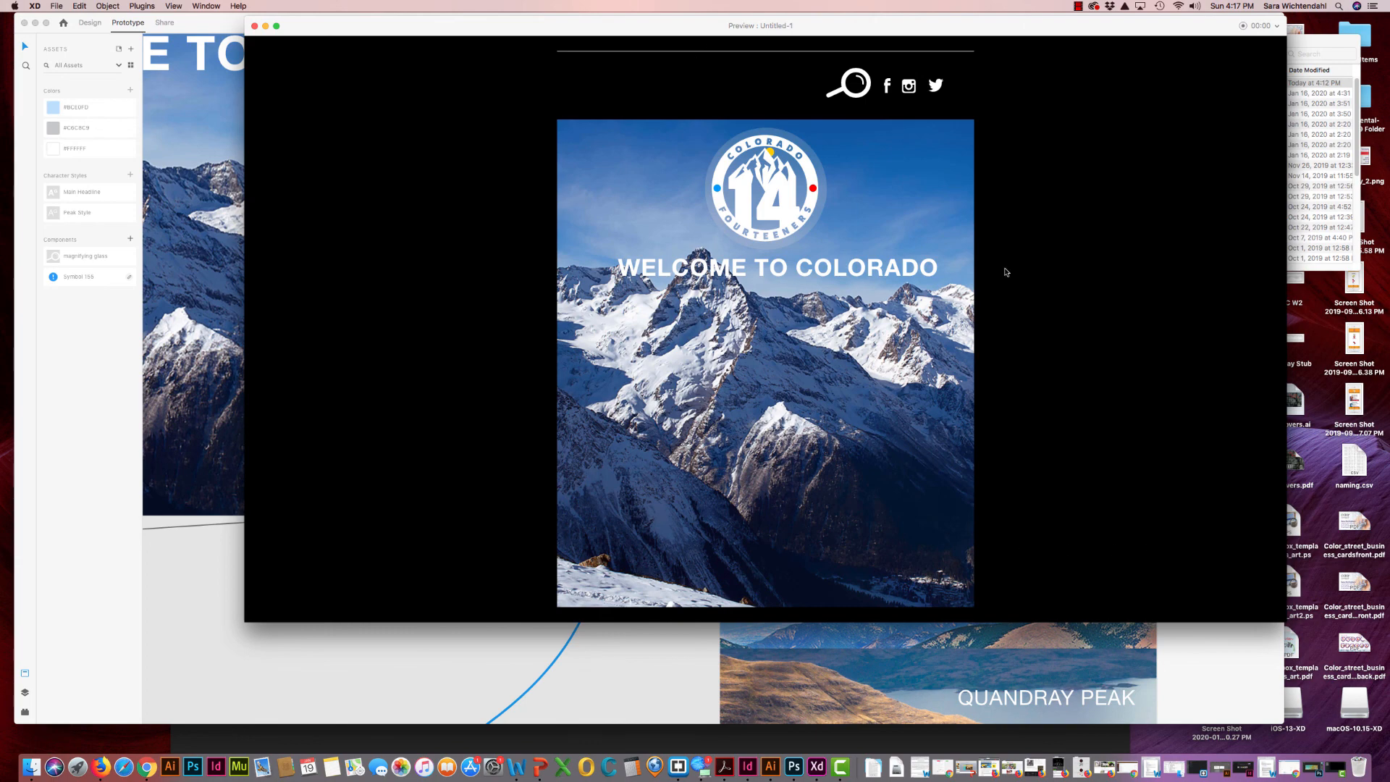
{"action": "left_click", "coordinate": [255, 27]}
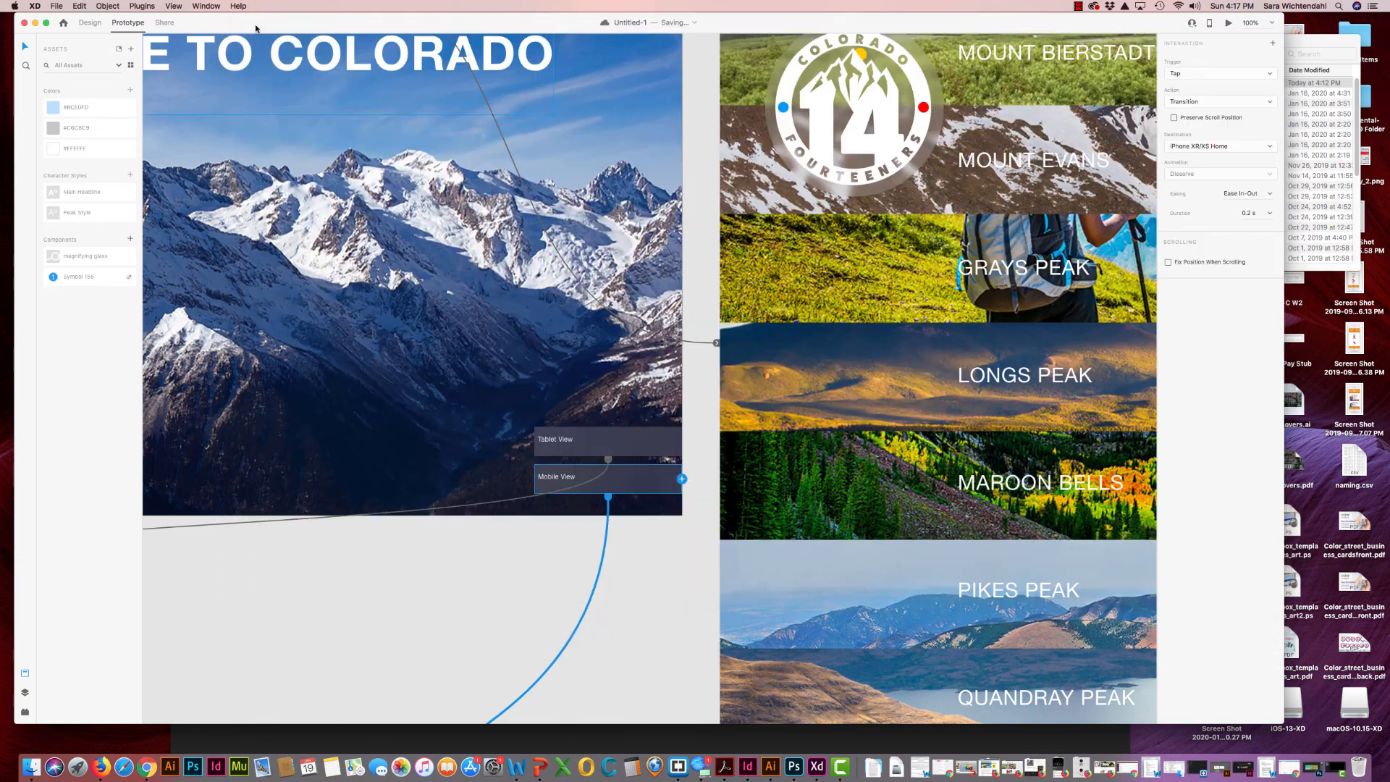
Preview the prototype from the desktop Home artboard again and test the Mobile View button
{"action": "left_click", "coordinate": [617, 453]}
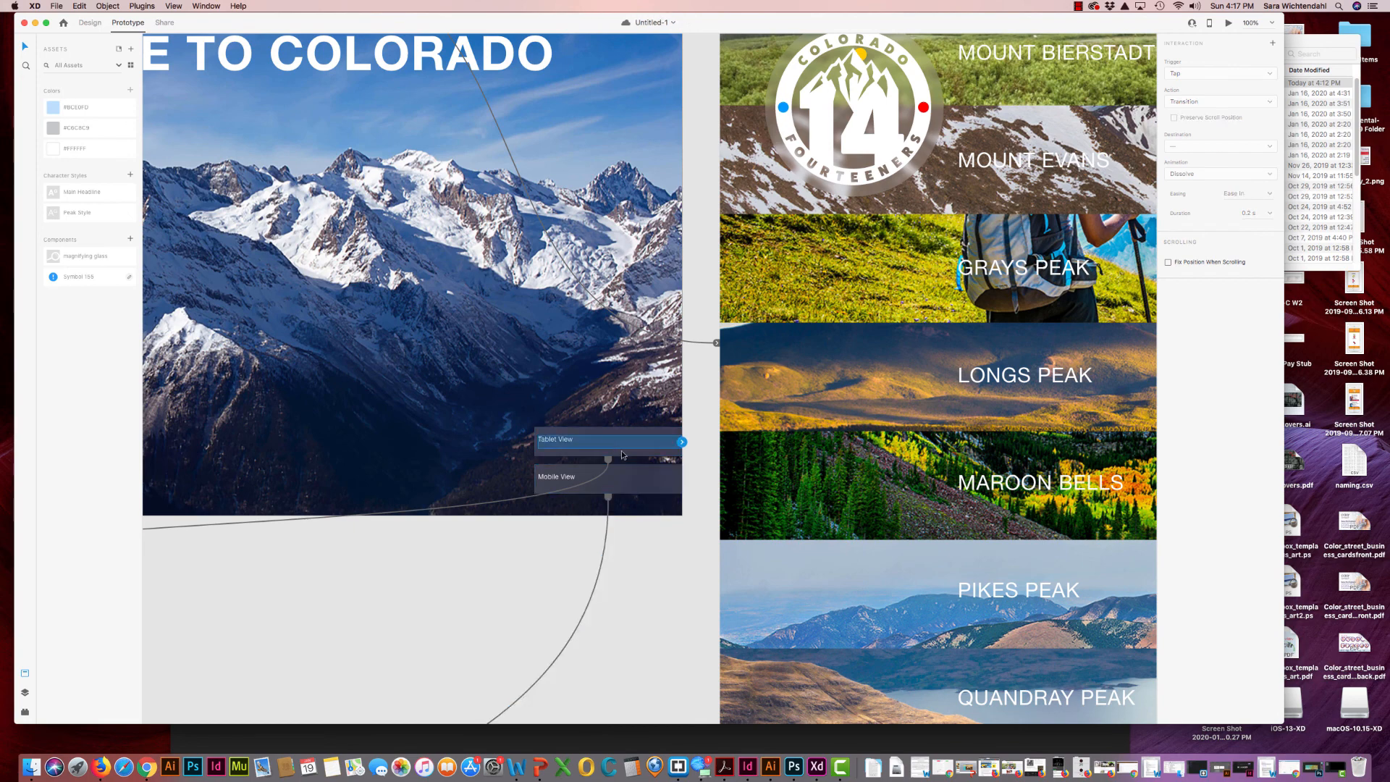
{"action": "left_click", "coordinate": [594, 364]}
{"action": "left_click", "coordinate": [1227, 24]}
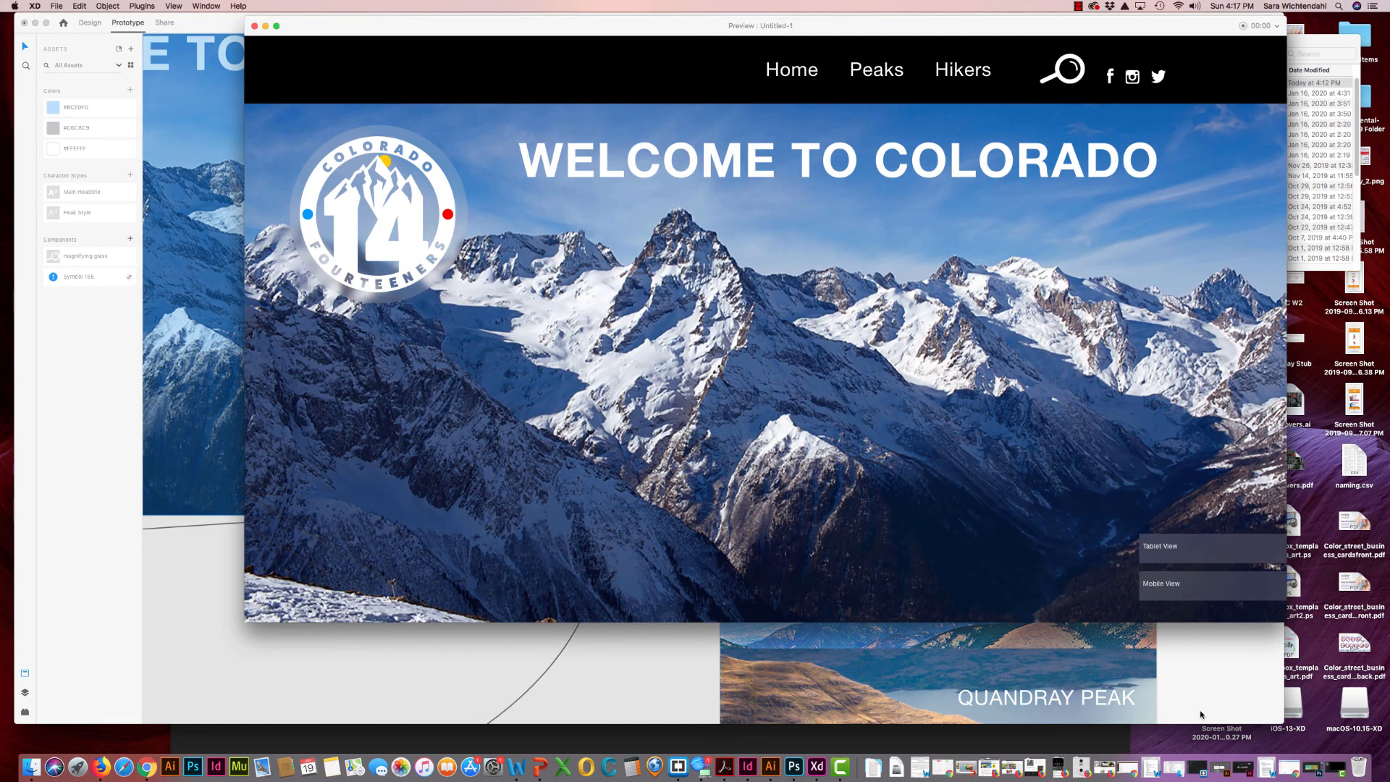
{"action": "left_click", "coordinate": [1166, 590]}
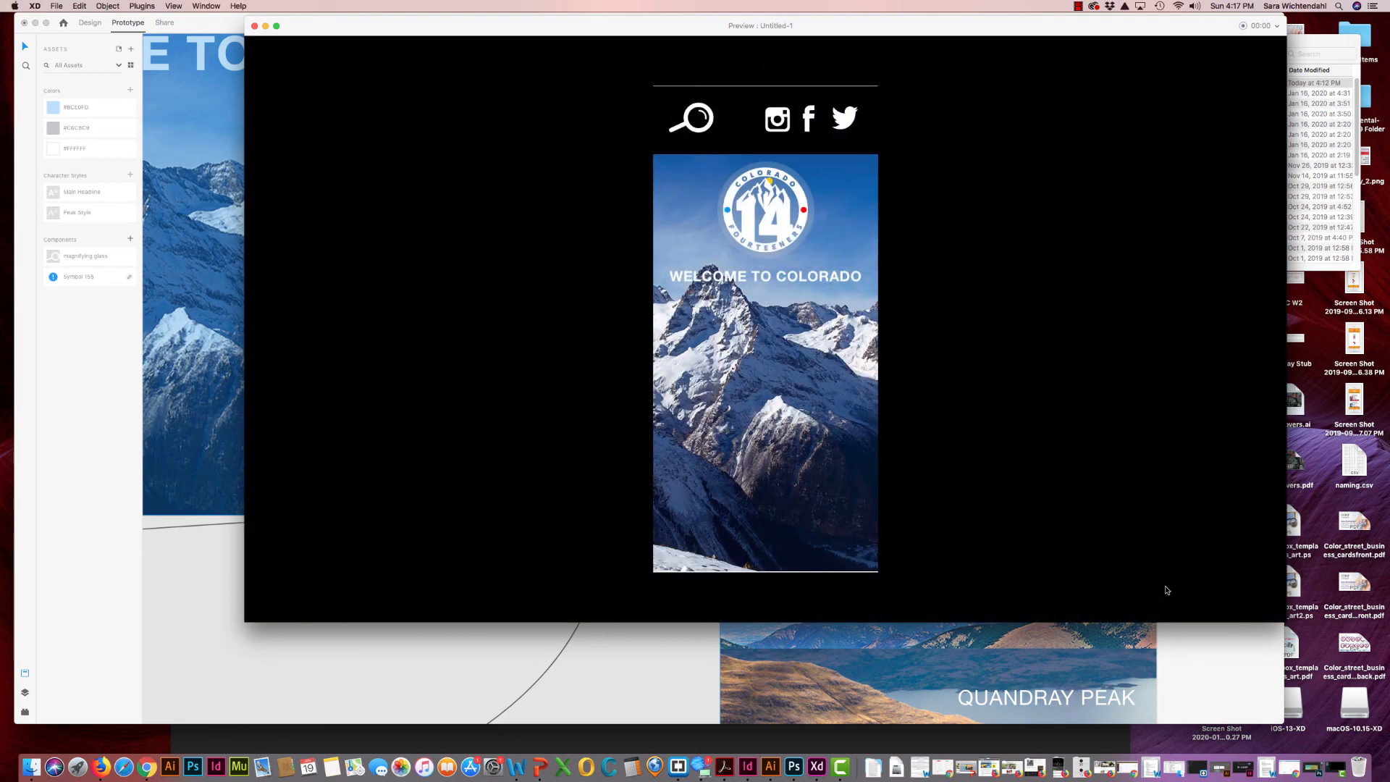